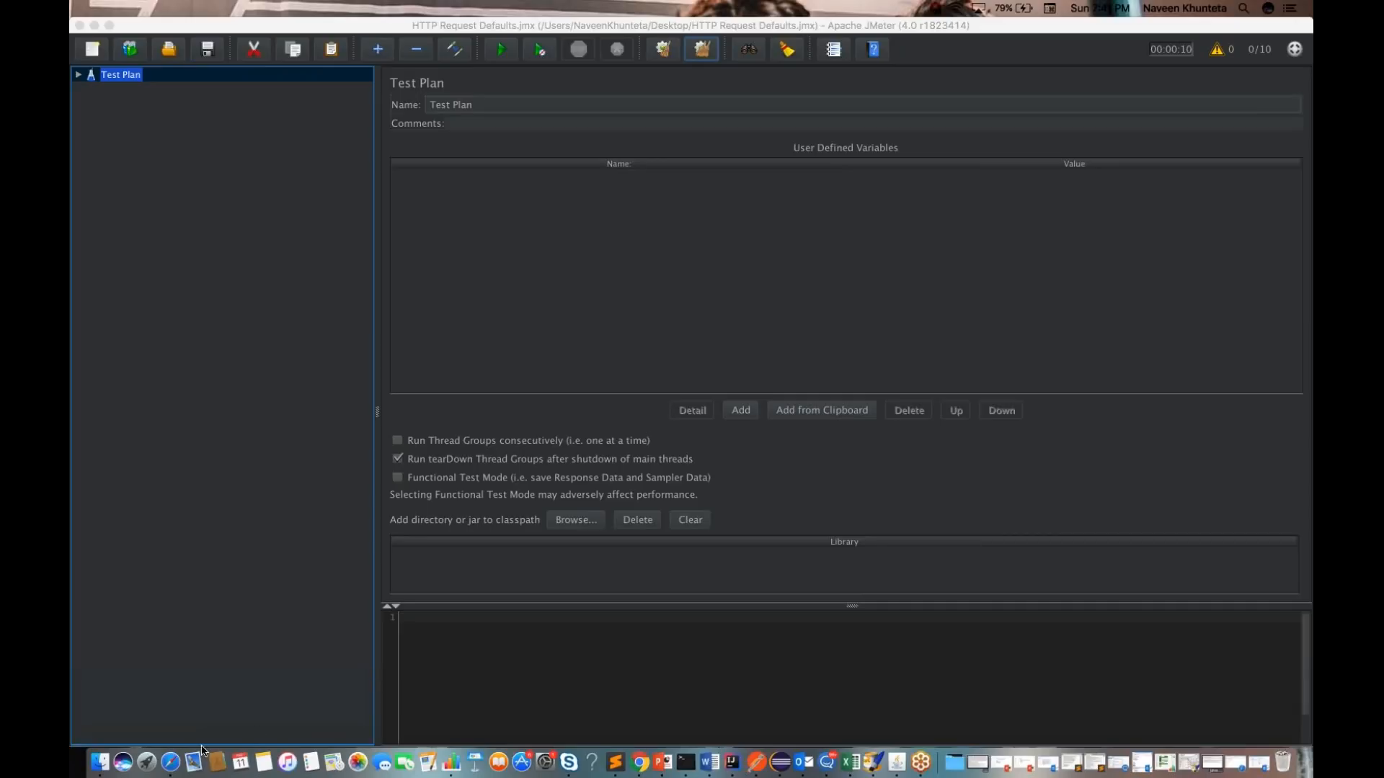
Step: Search the web for the JMeter download in a new Safari window and open the Apache JMeter 4.0 binaries on the official download page
{"action": "right_click", "coordinate": [170, 768]}
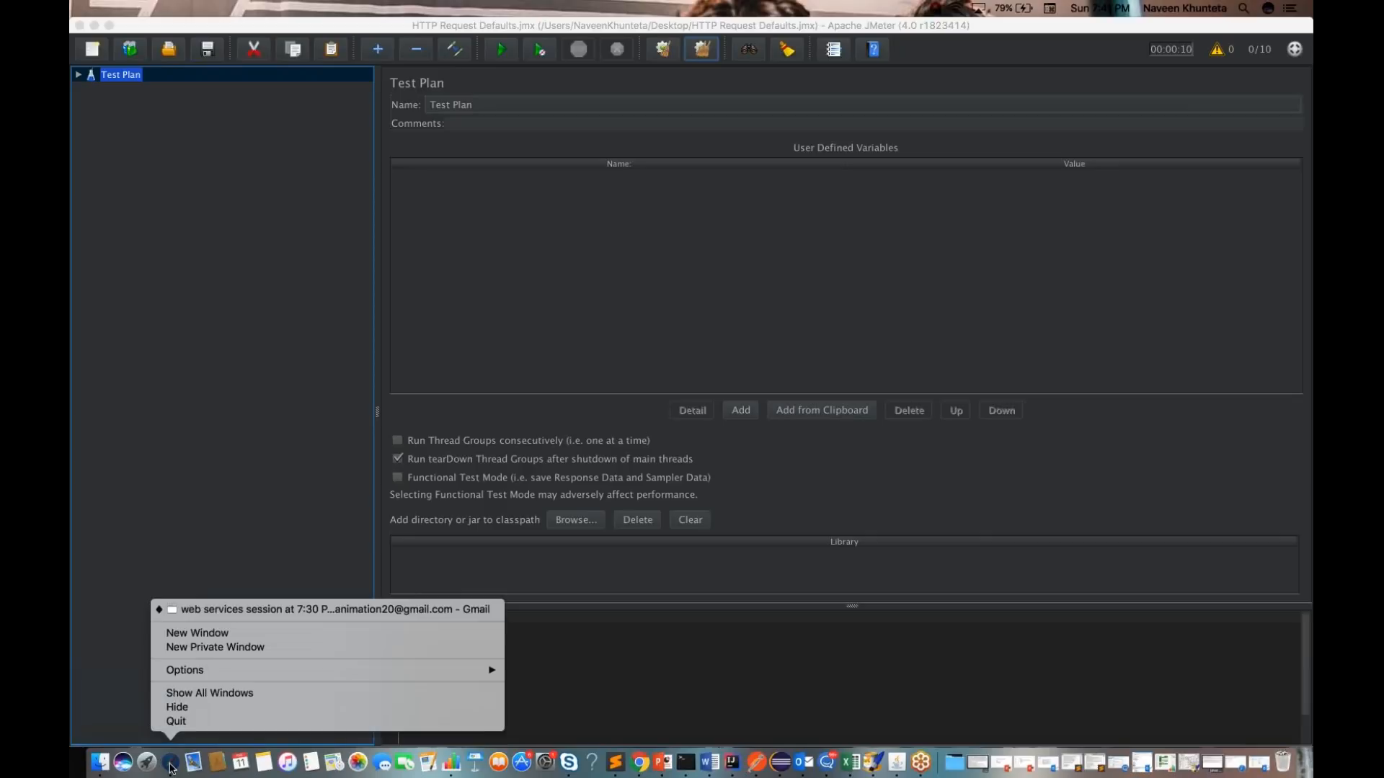
{"action": "left_click", "coordinate": [208, 630]}
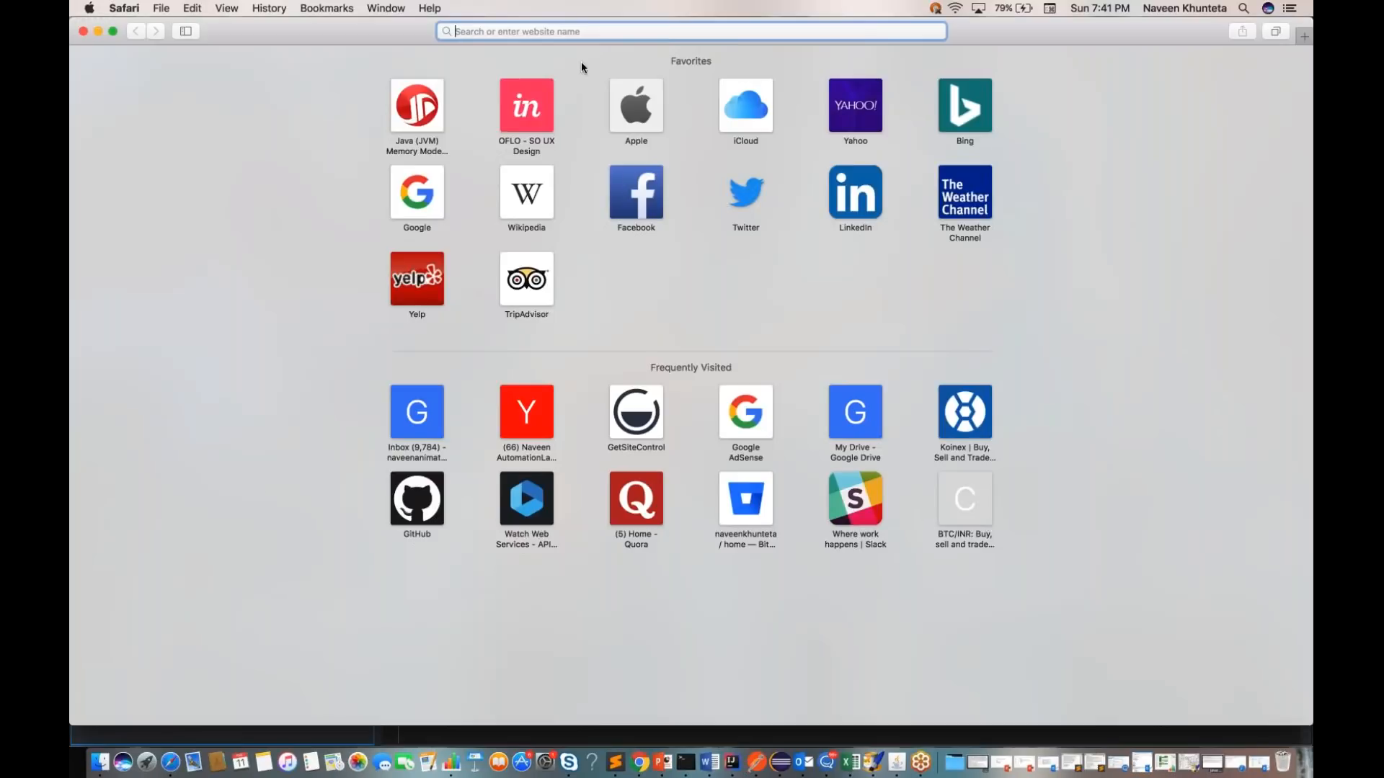
{"action": "type", "text": "jmeter fownload"}
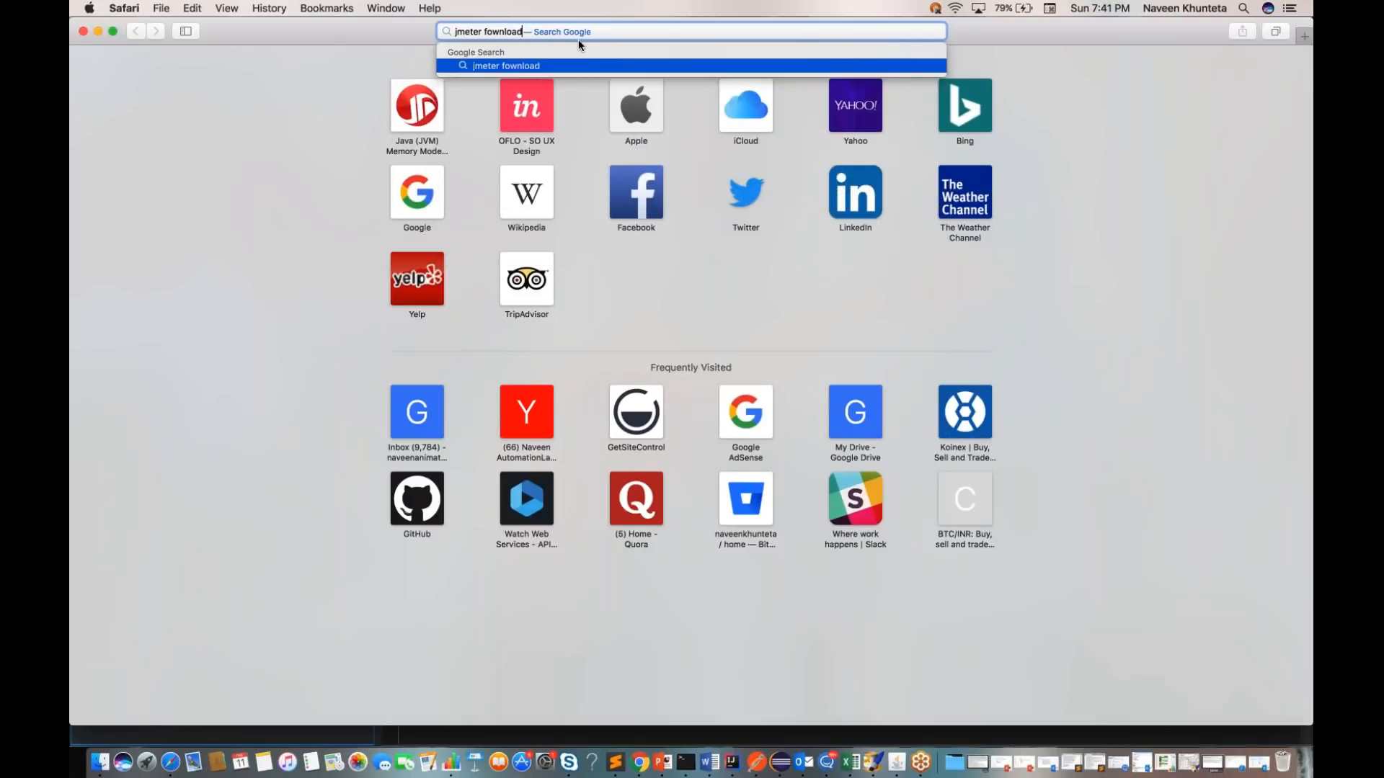
{"action": "key", "text": "BackSpace"}
{"action": "key", "text": "BackSpace"}
{"action": "key", "text": "BackSpace"}
{"action": "key", "text": "BackSpace"}
{"action": "key", "text": "BackSpace"}
{"action": "type", "text": "downlaod"}
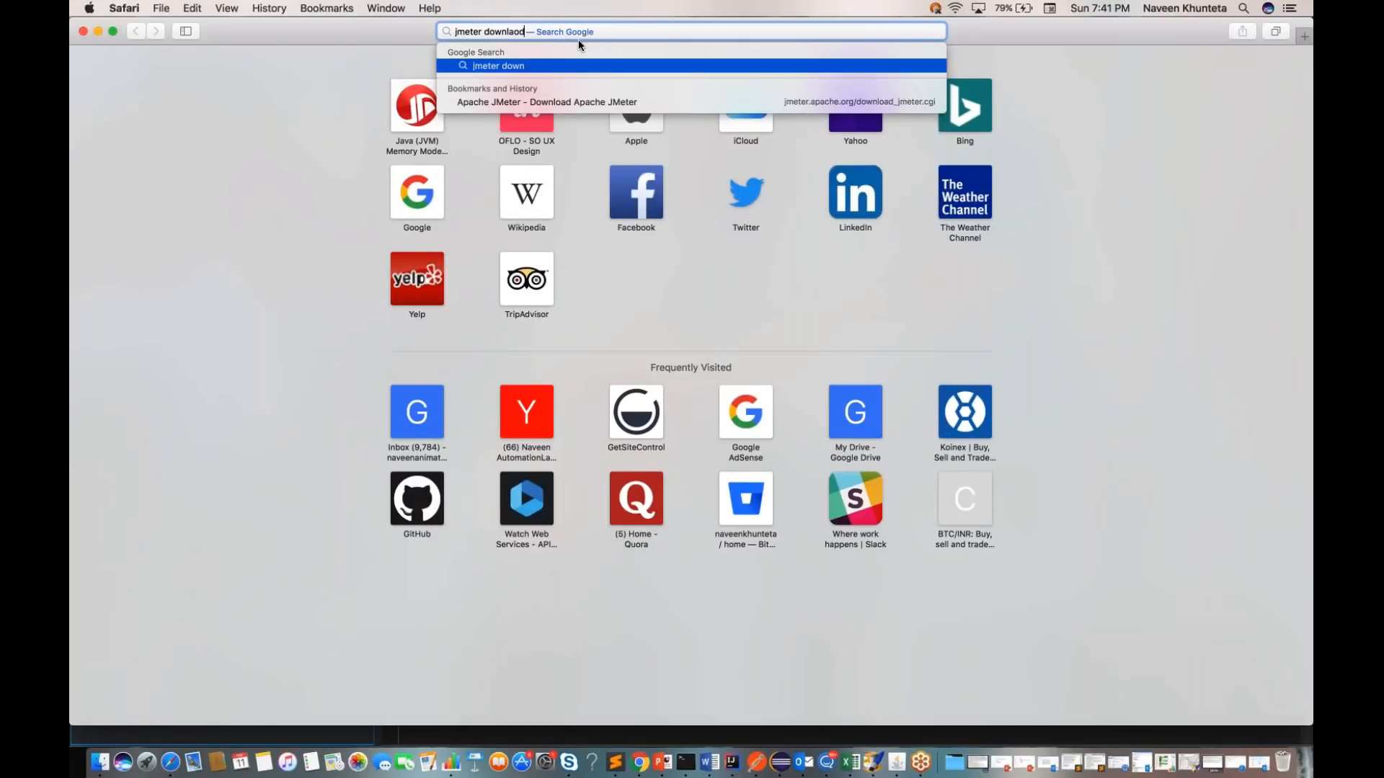
{"action": "key", "text": "Return"}
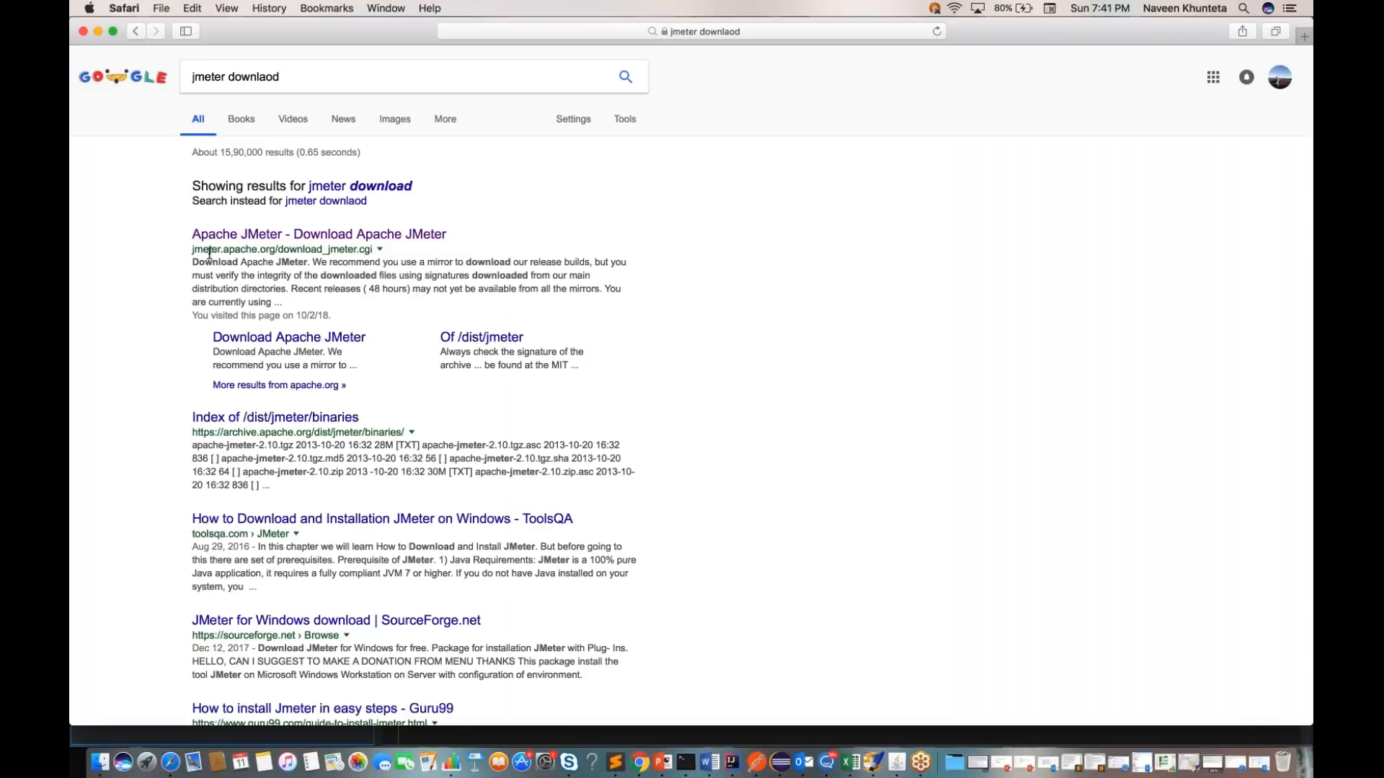
{"action": "left_click", "coordinate": [277, 235]}
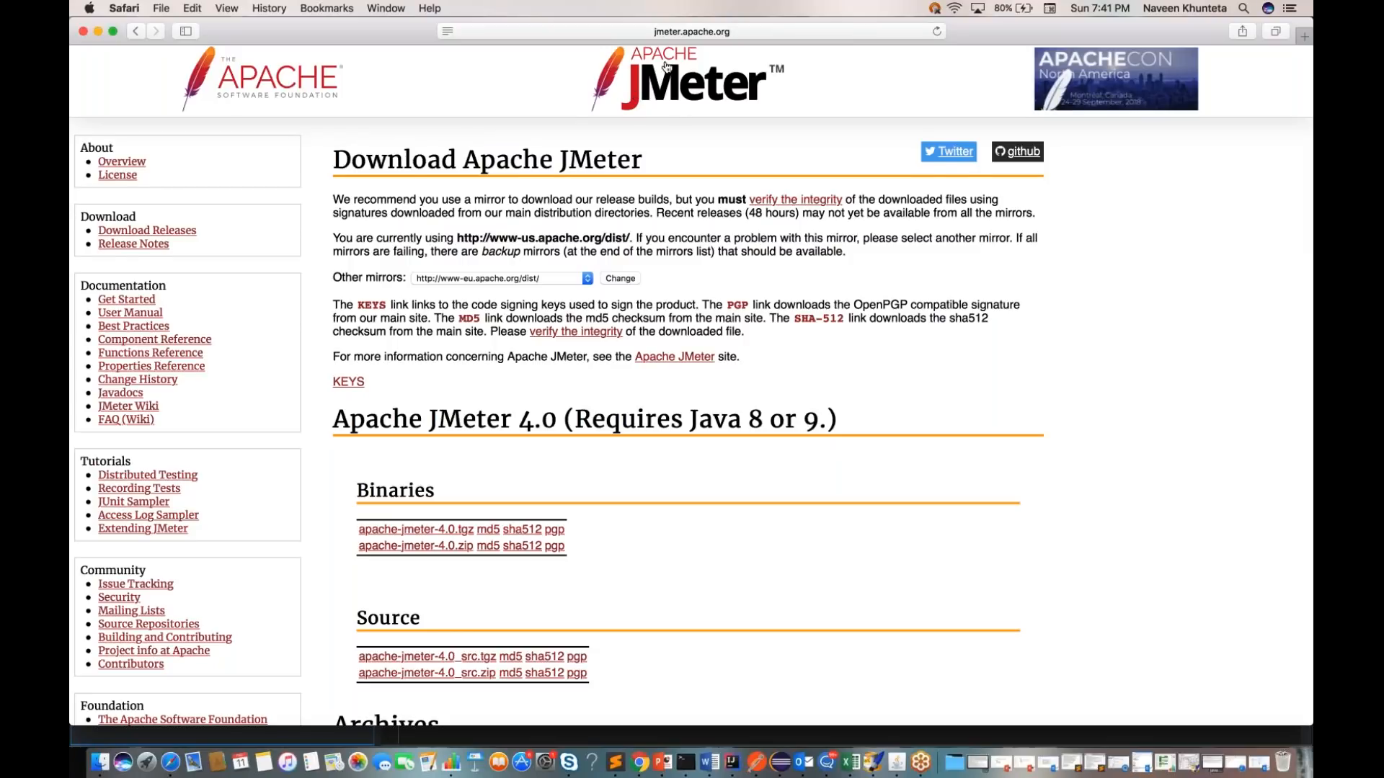
{"action": "scroll", "coordinate": [666, 67], "scroll_direction": "down", "scroll_amount": 4}
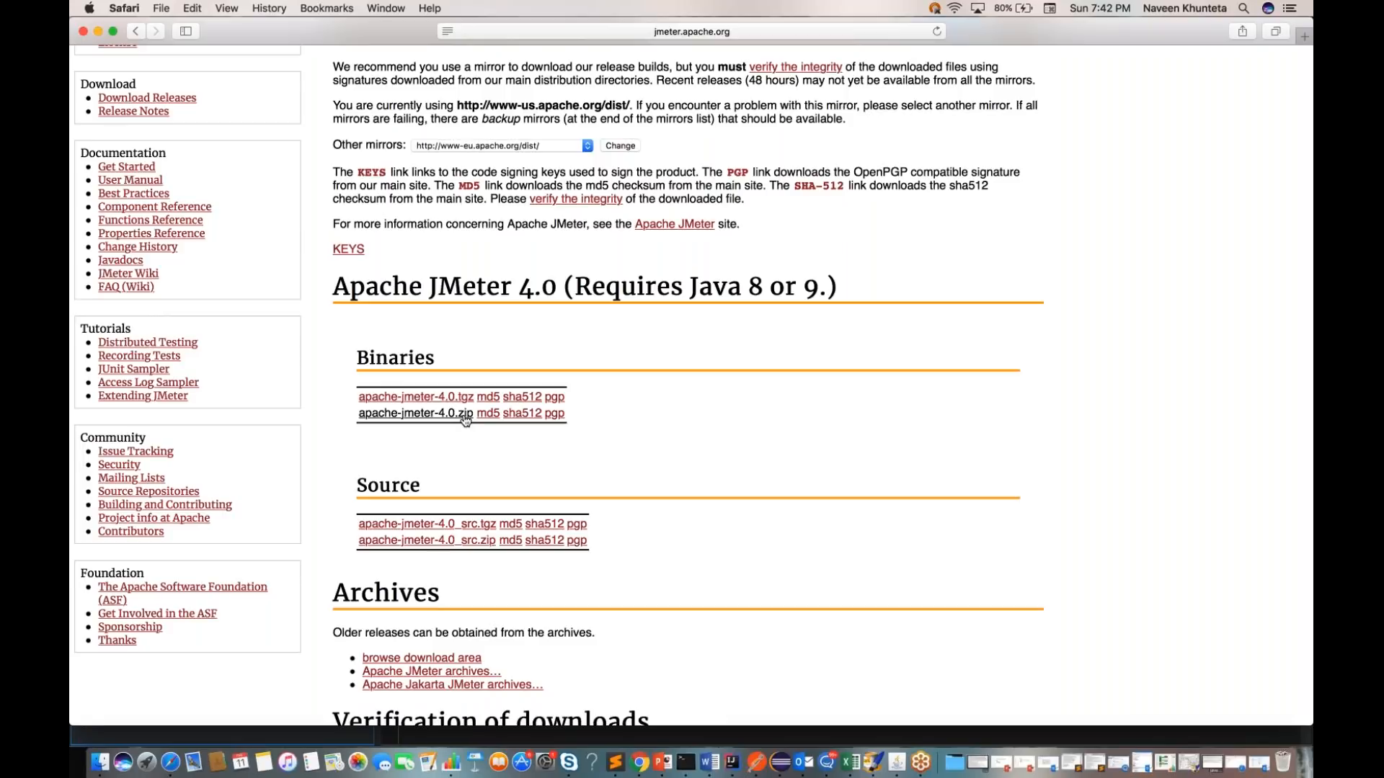
Step: Switch to Finder, open the bin folder of apache-jmeter-4.0 and select the jmeter executable
{"action": "left_click", "coordinate": [99, 762]}
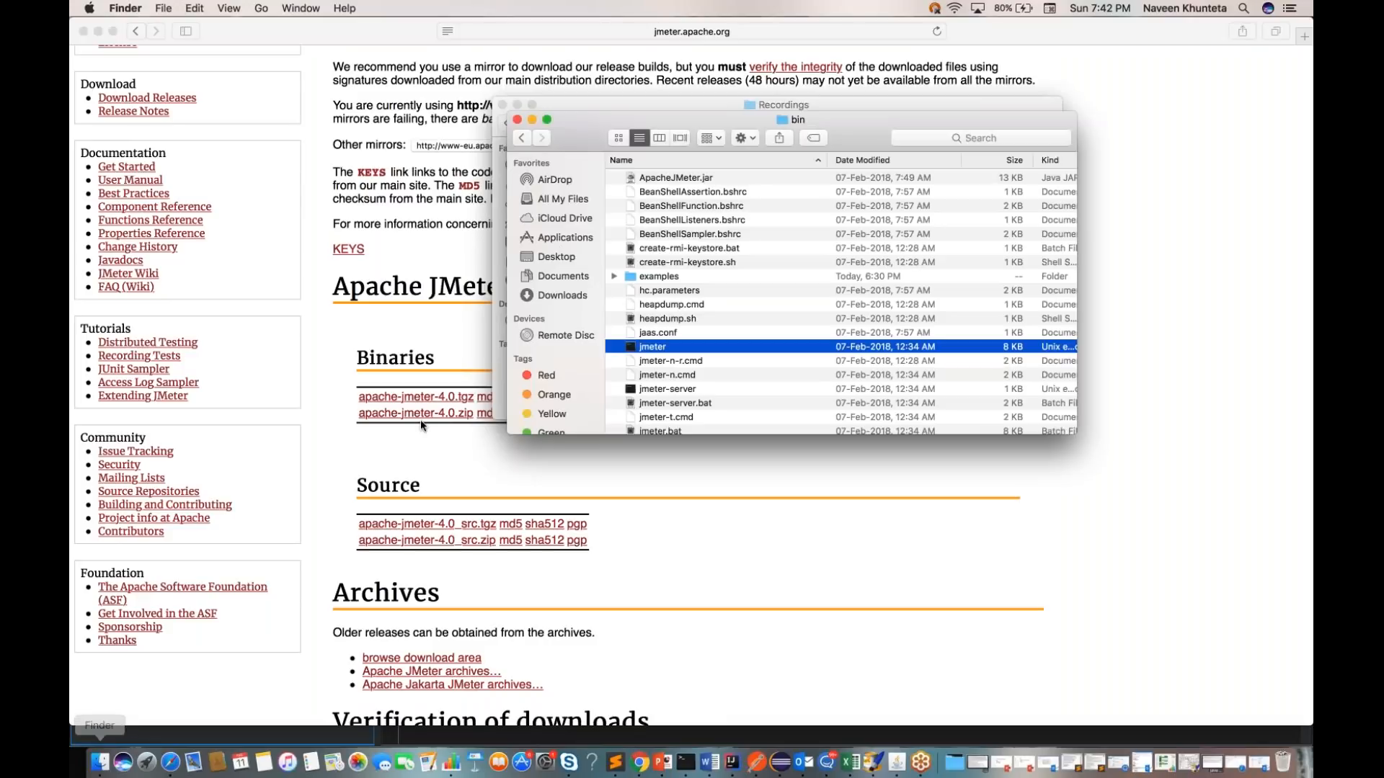
{"action": "left_click_drag", "start_coordinate": [603, 120], "coordinate": [469, 96]}
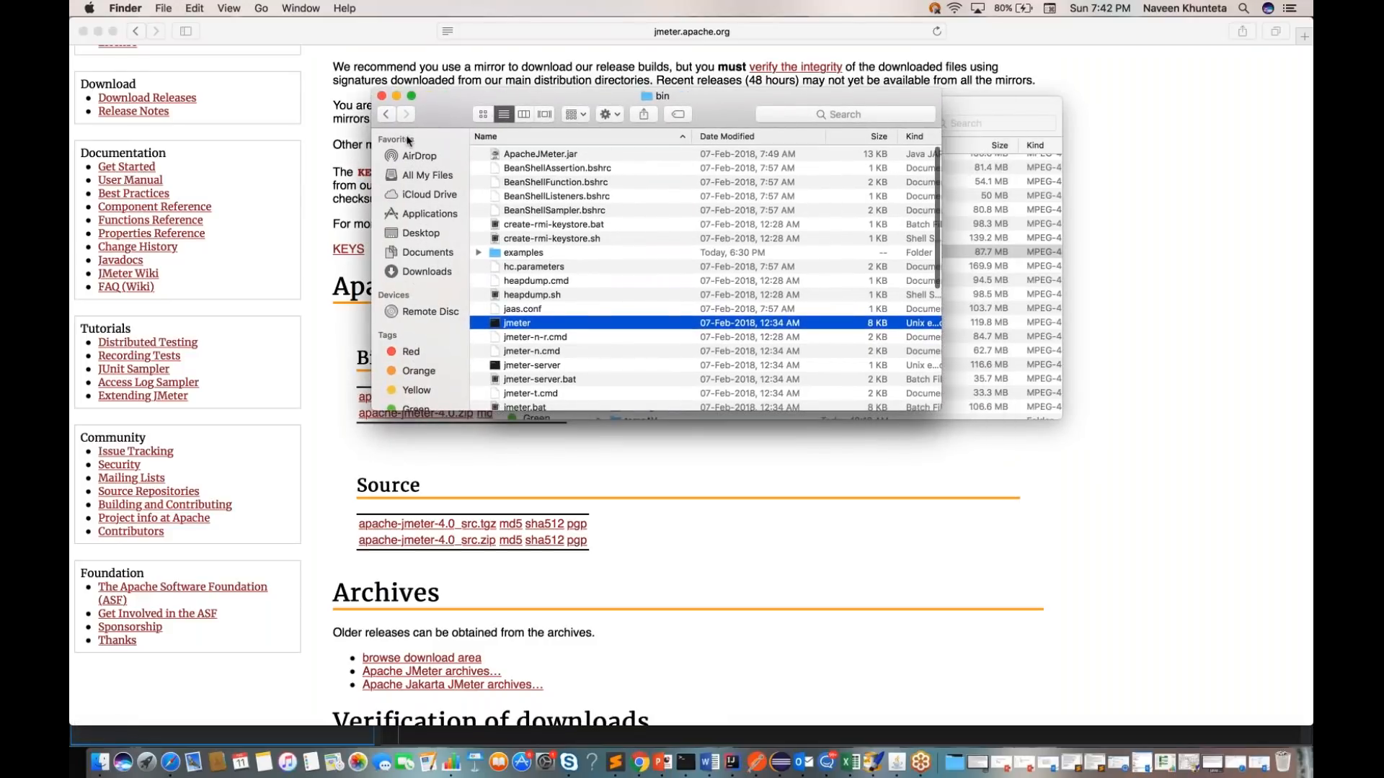
{"action": "left_click", "coordinate": [388, 117]}
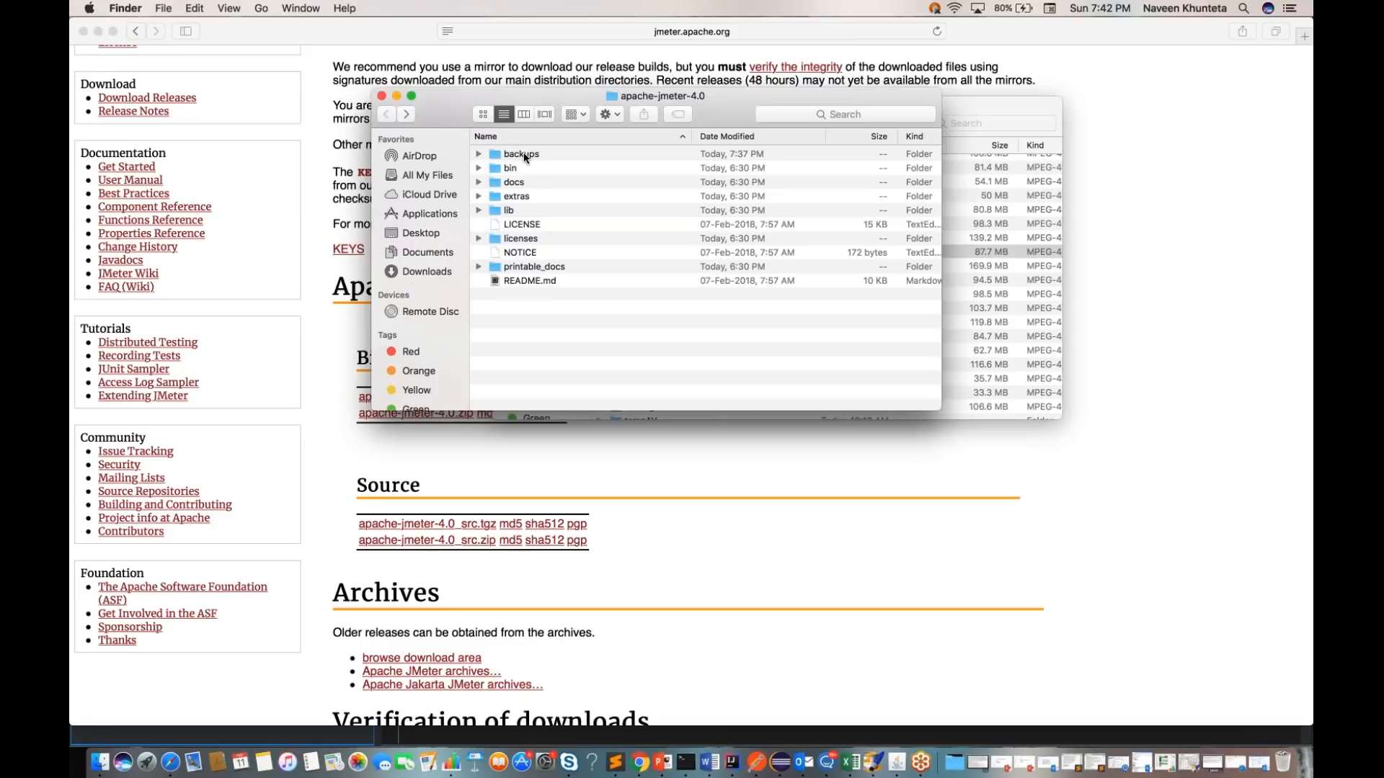
{"action": "double_click", "coordinate": [509, 168]}
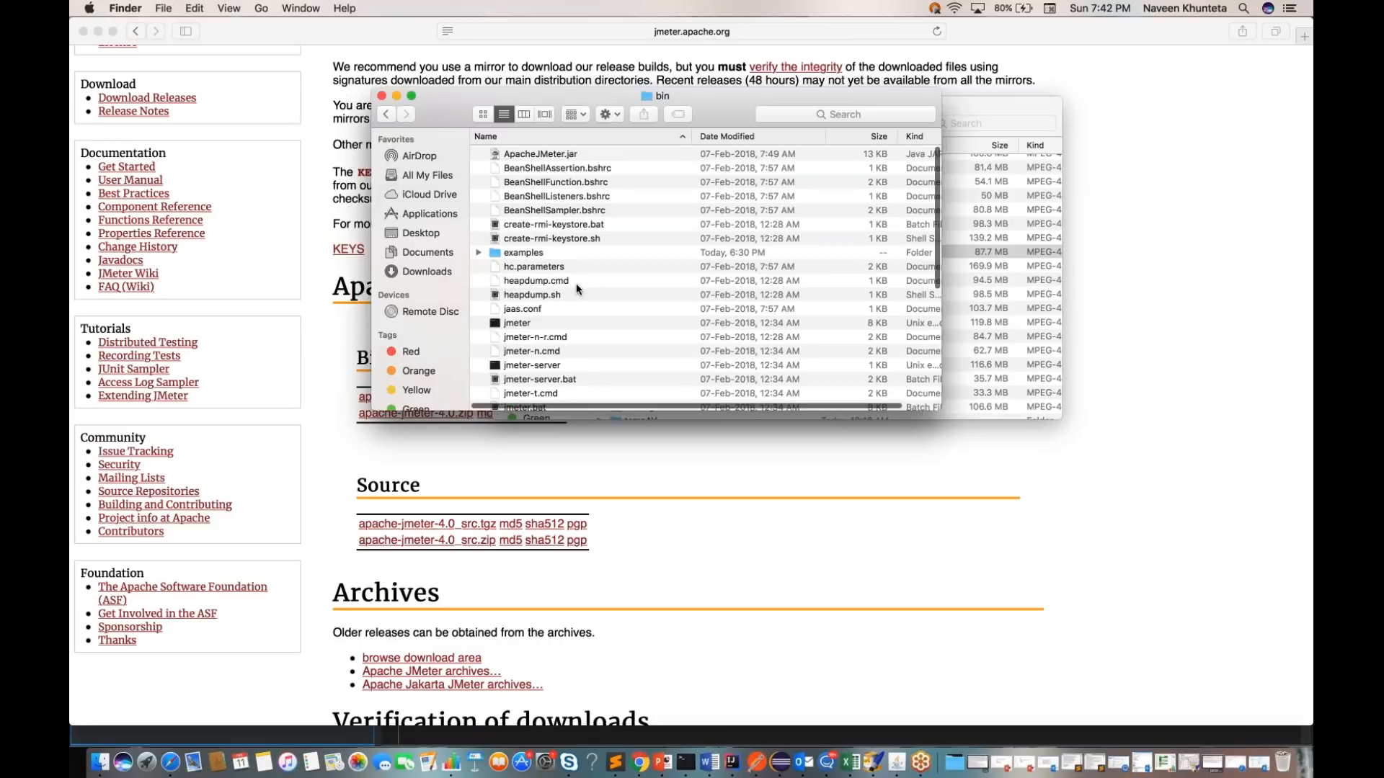
{"action": "scroll", "coordinate": [577, 283], "scroll_direction": "down", "scroll_amount": 3}
{"action": "left_click", "coordinate": [517, 255]}
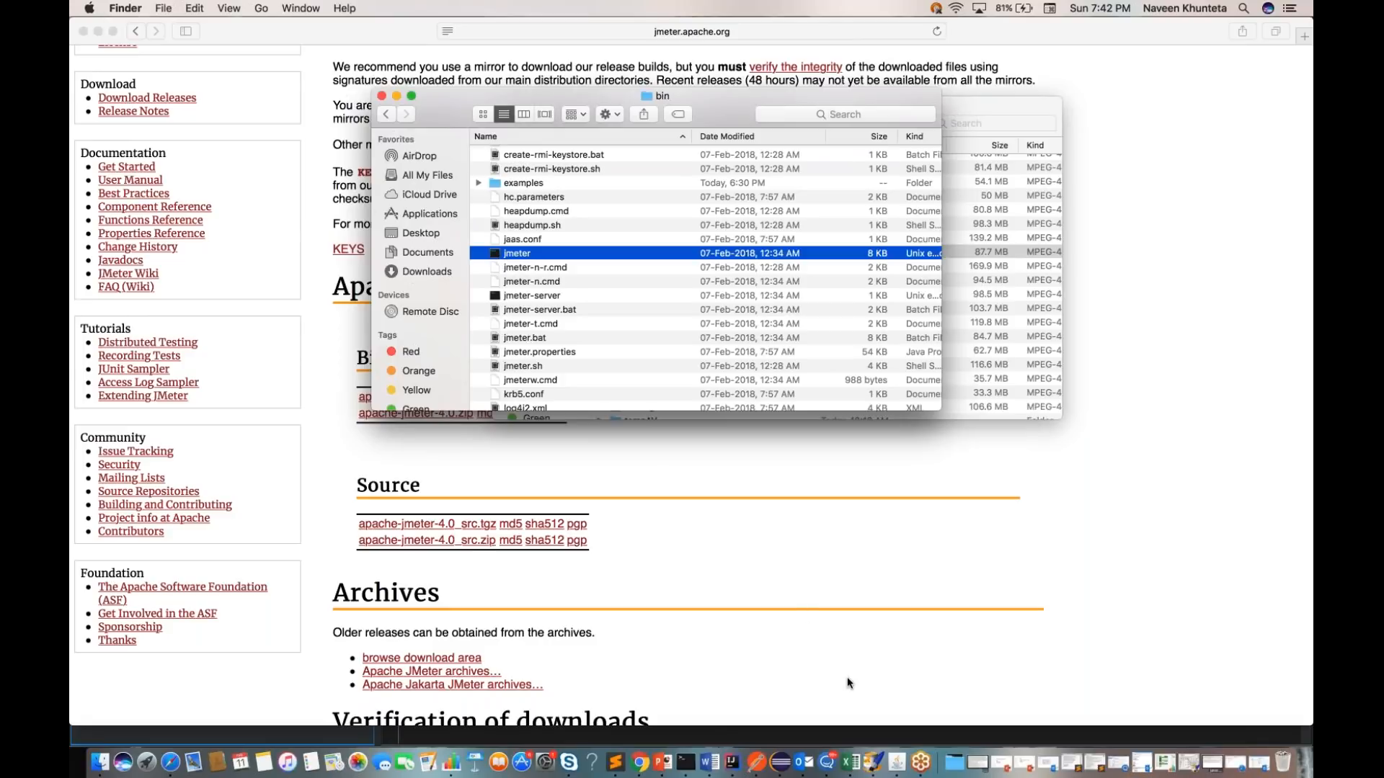
Step: Quit the JMeter instance that is already running with HTTP Request Defaults.jmx
{"action": "left_click", "coordinate": [896, 767]}
{"action": "right_click", "coordinate": [896, 767]}
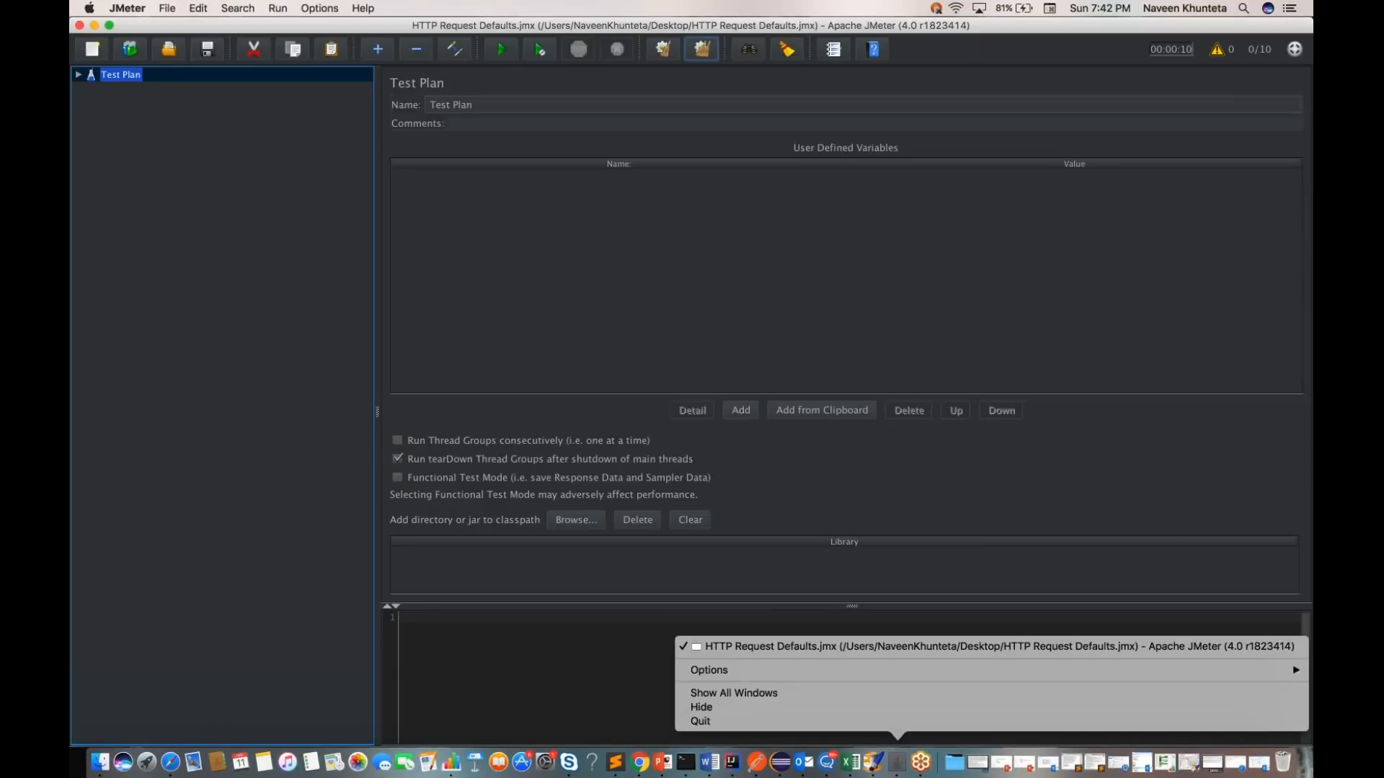
{"action": "left_click", "coordinate": [896, 722]}
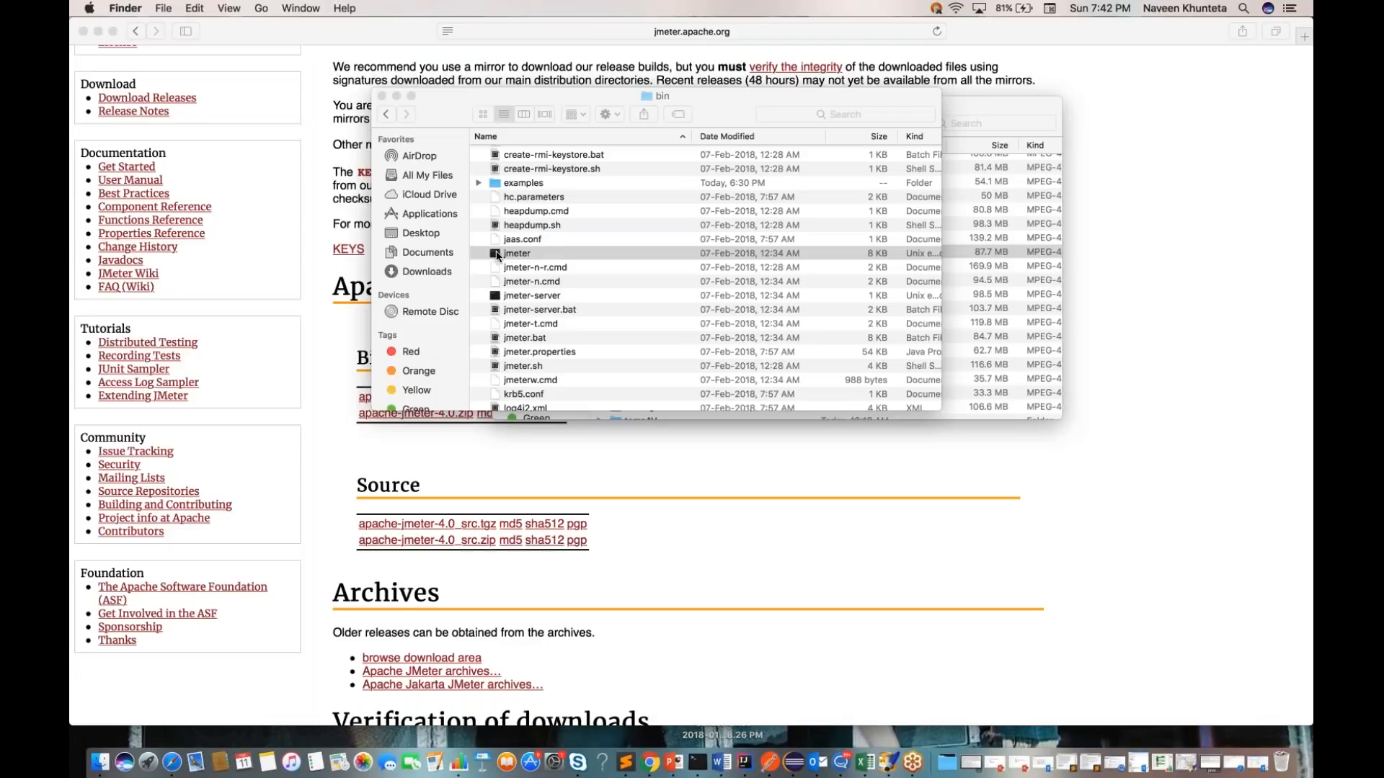
Step: Launch JMeter from the jmeter executable in the bin folder and enlarge its window to fill the screen
{"action": "scroll", "coordinate": [728, 317], "scroll_direction": "right", "scroll_amount": 2}
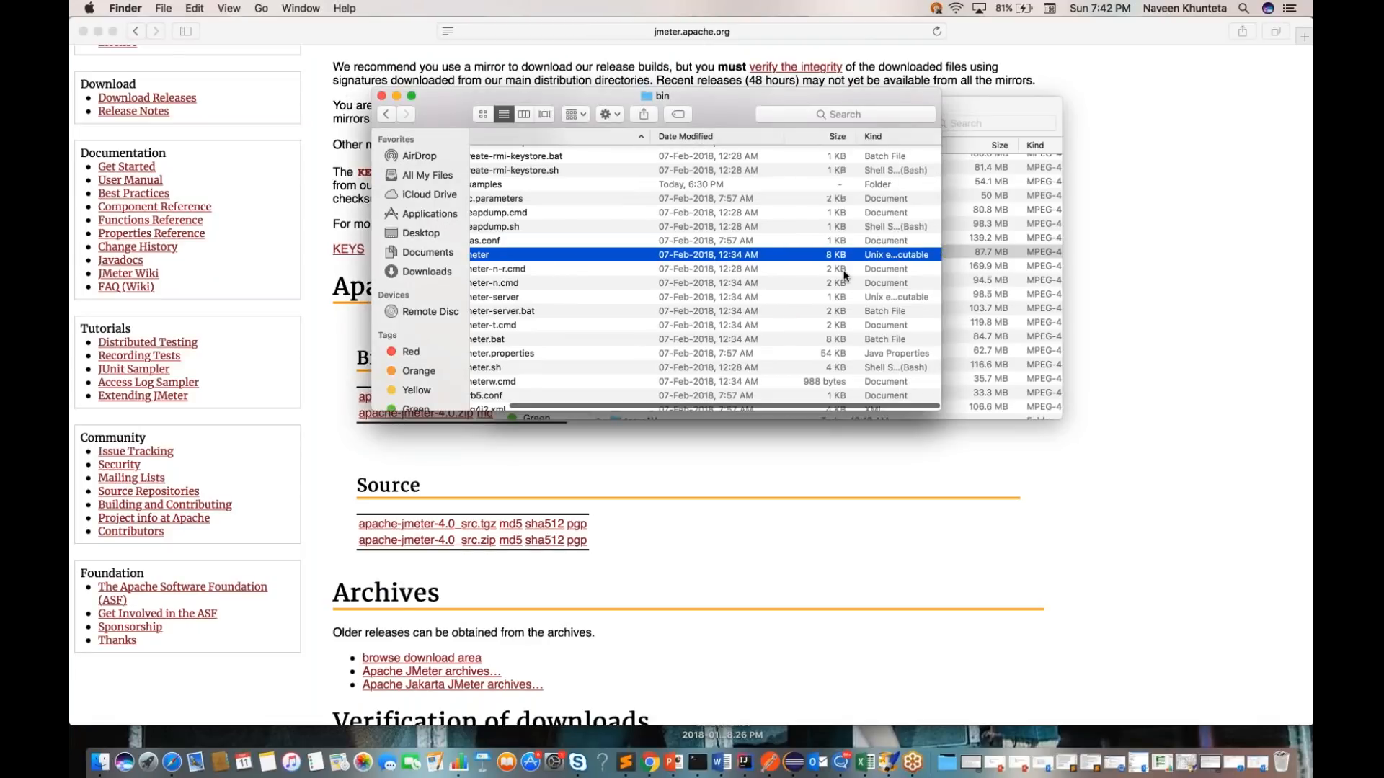
{"action": "scroll", "coordinate": [649, 261], "scroll_direction": "left", "scroll_amount": 2}
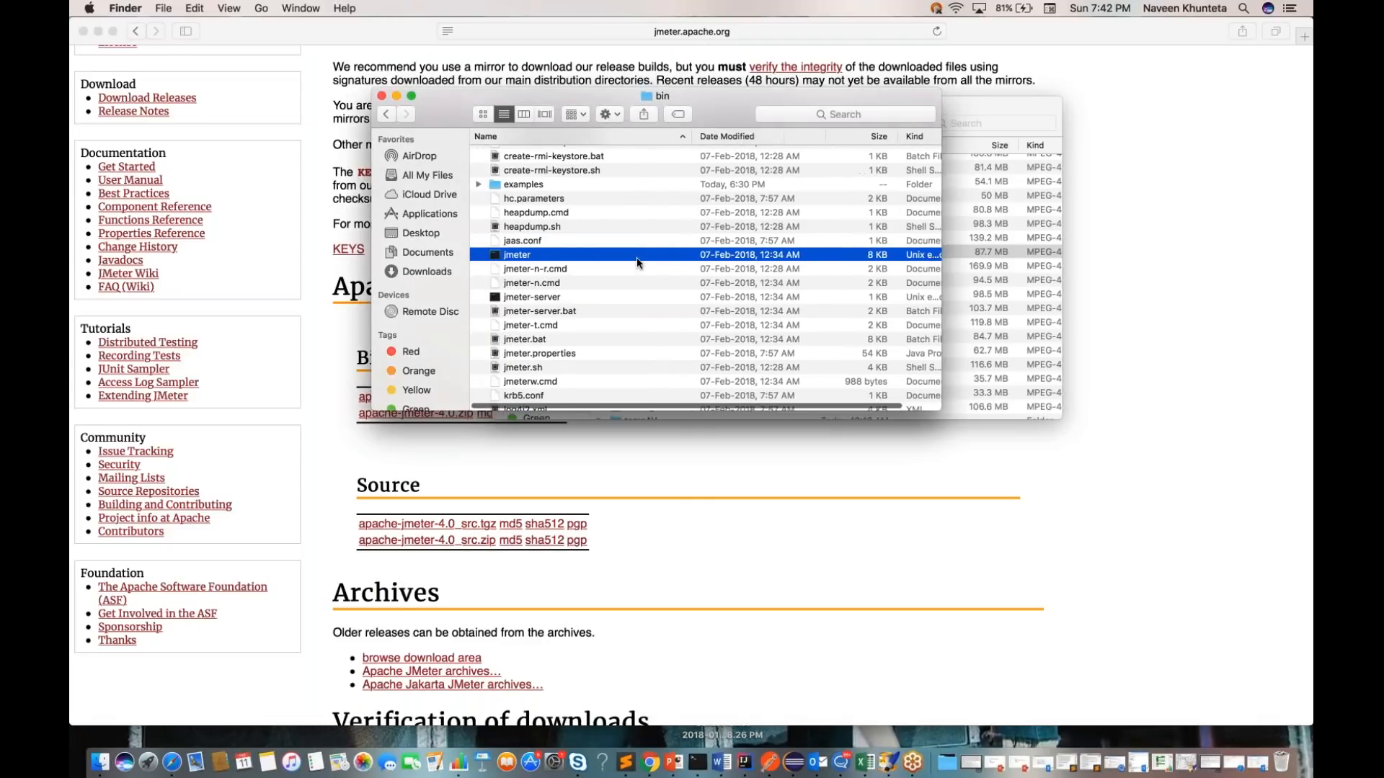
{"action": "double_click", "coordinate": [496, 256]}
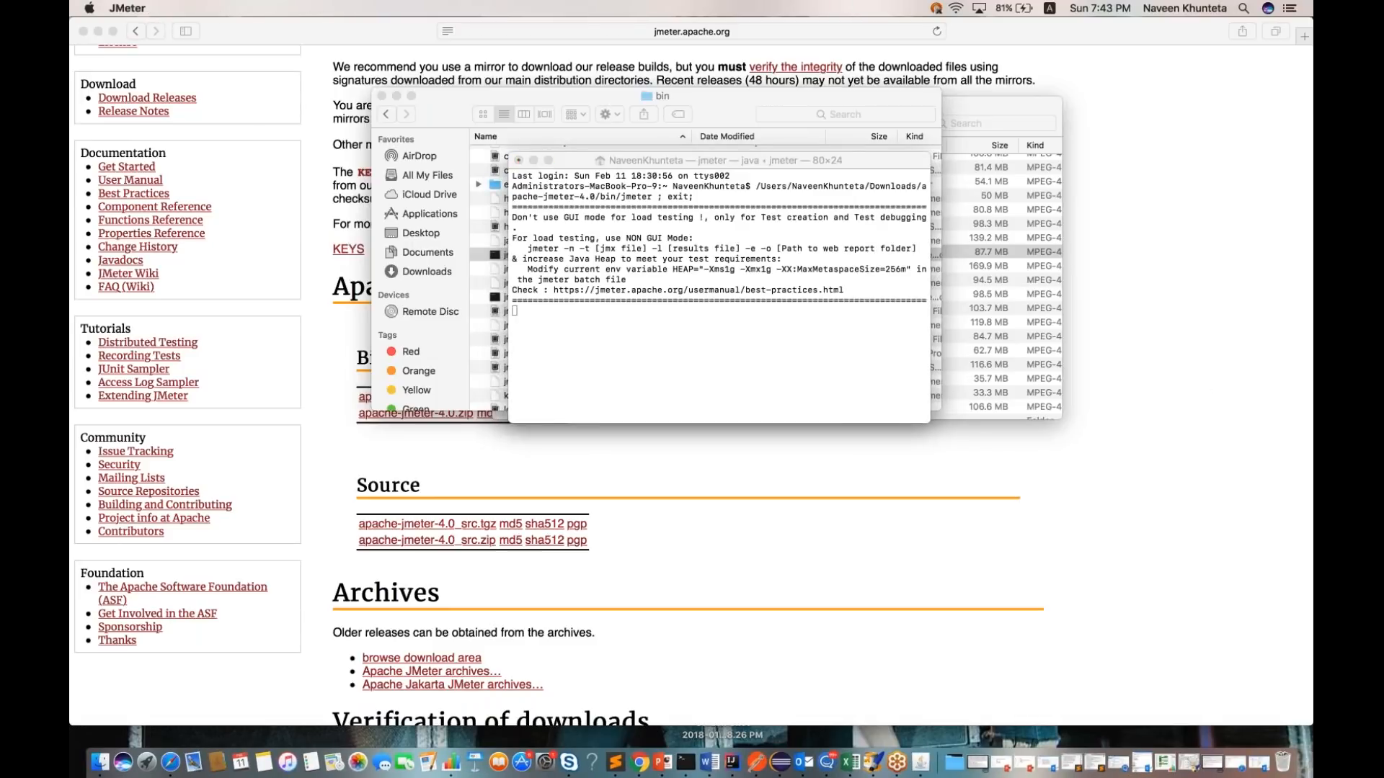
{"action": "left_click", "coordinate": [547, 167]}
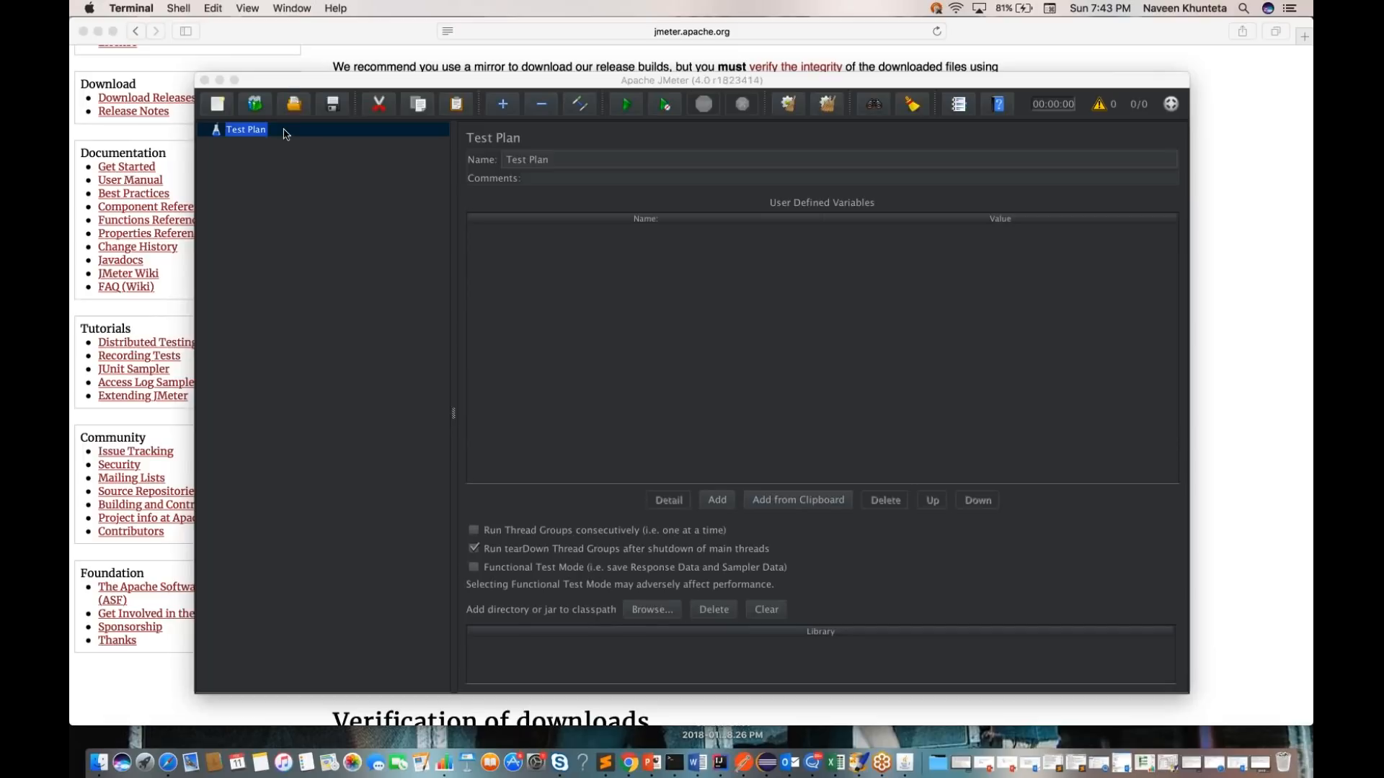
{"action": "left_click_drag", "start_coordinate": [285, 84], "coordinate": [204, 62]}
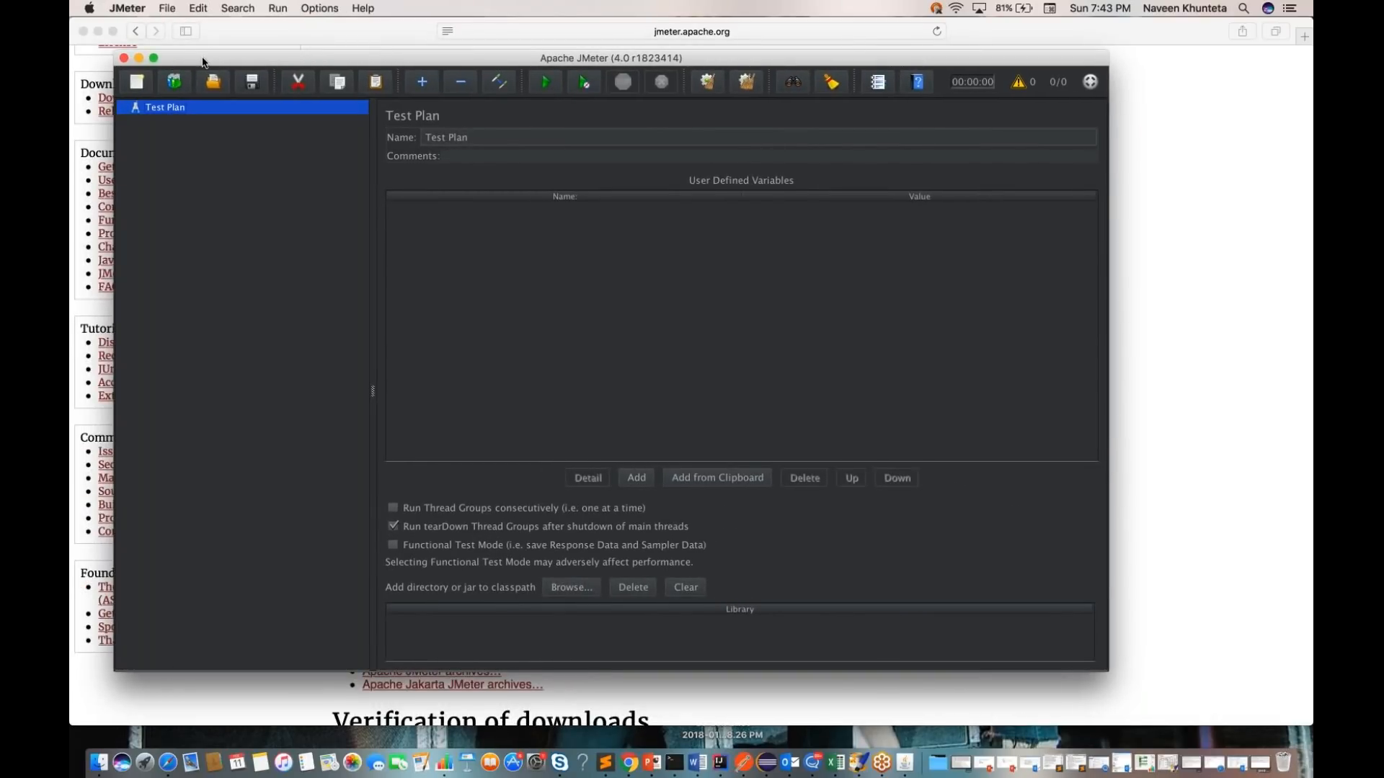
{"action": "left_click", "coordinate": [154, 59]}
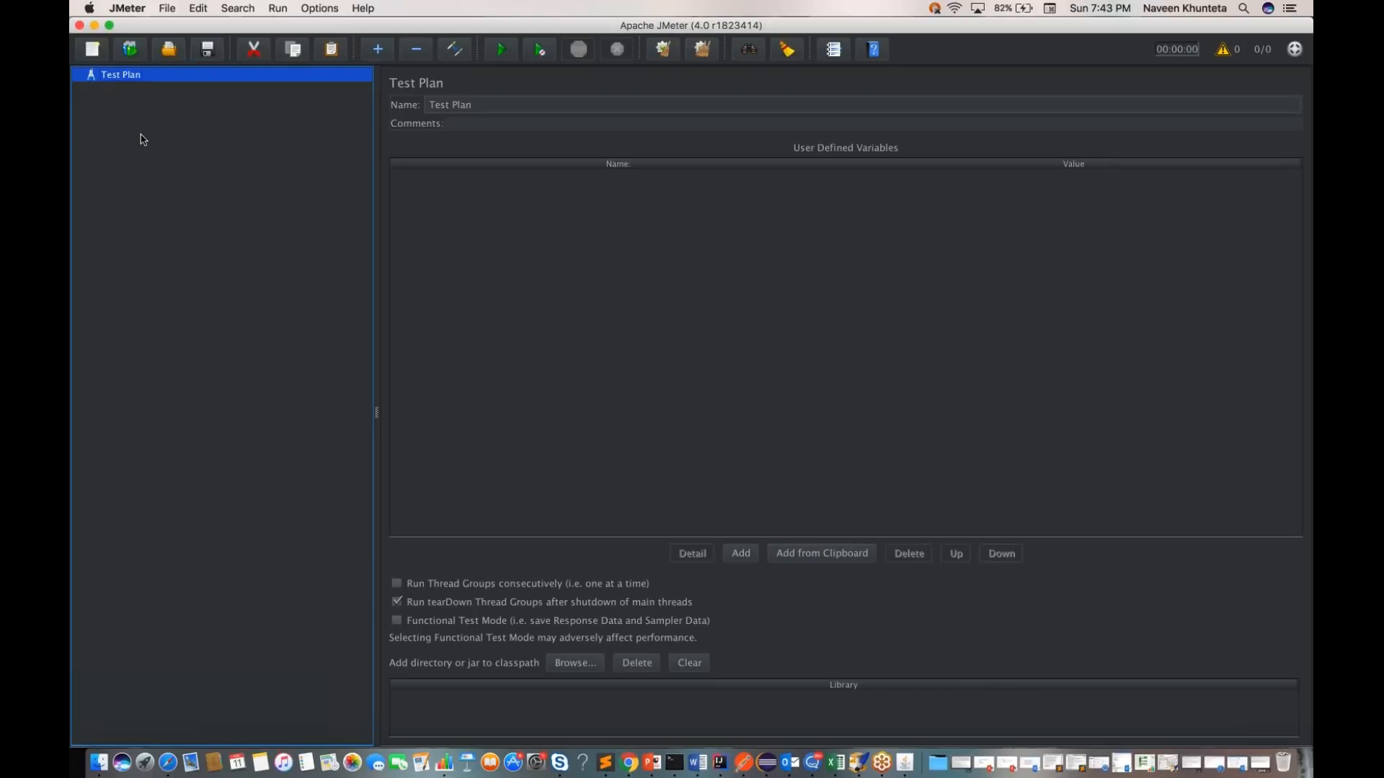
Step: Add a Thread Group to the Test Plan
{"action": "right_click", "coordinate": [95, 79]}
{"action": "mouse_move", "coordinate": [157, 88]}
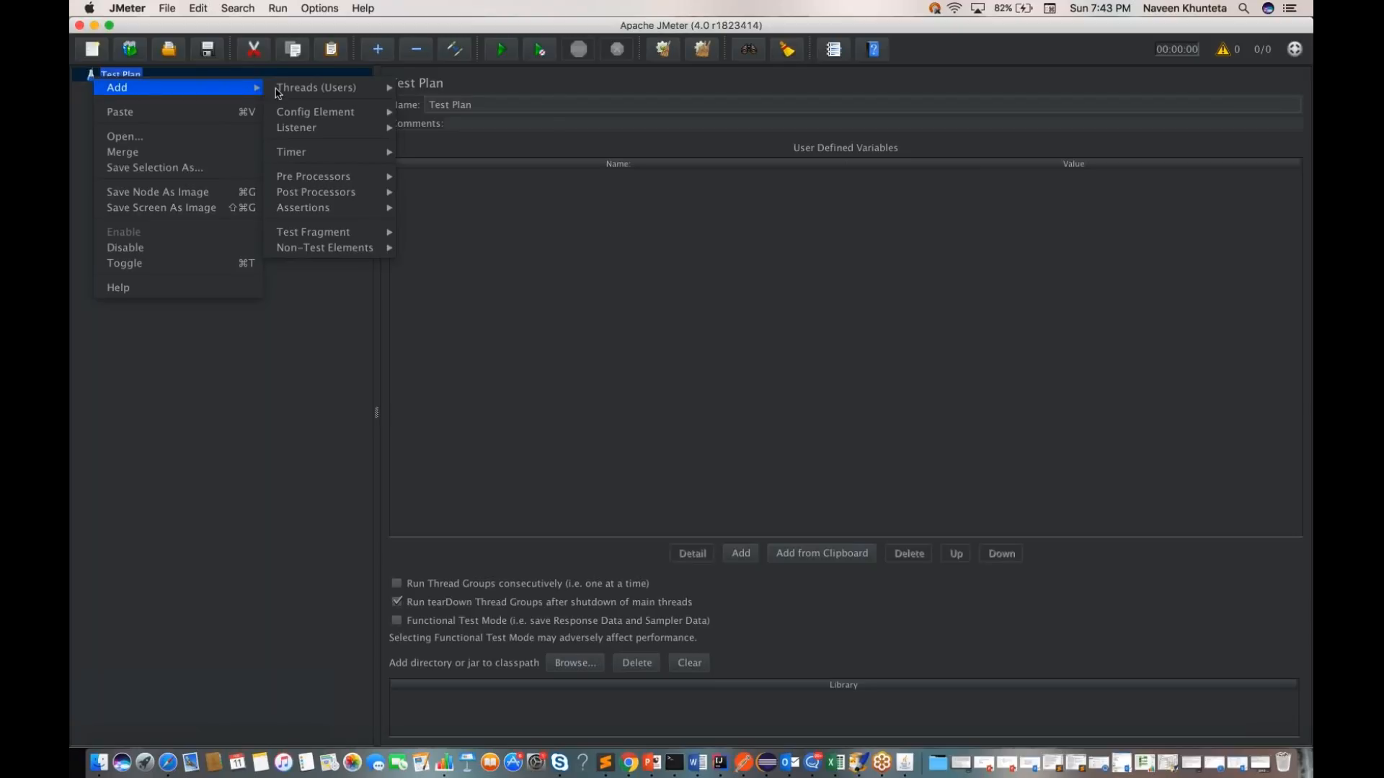
{"action": "mouse_move", "coordinate": [281, 89]}
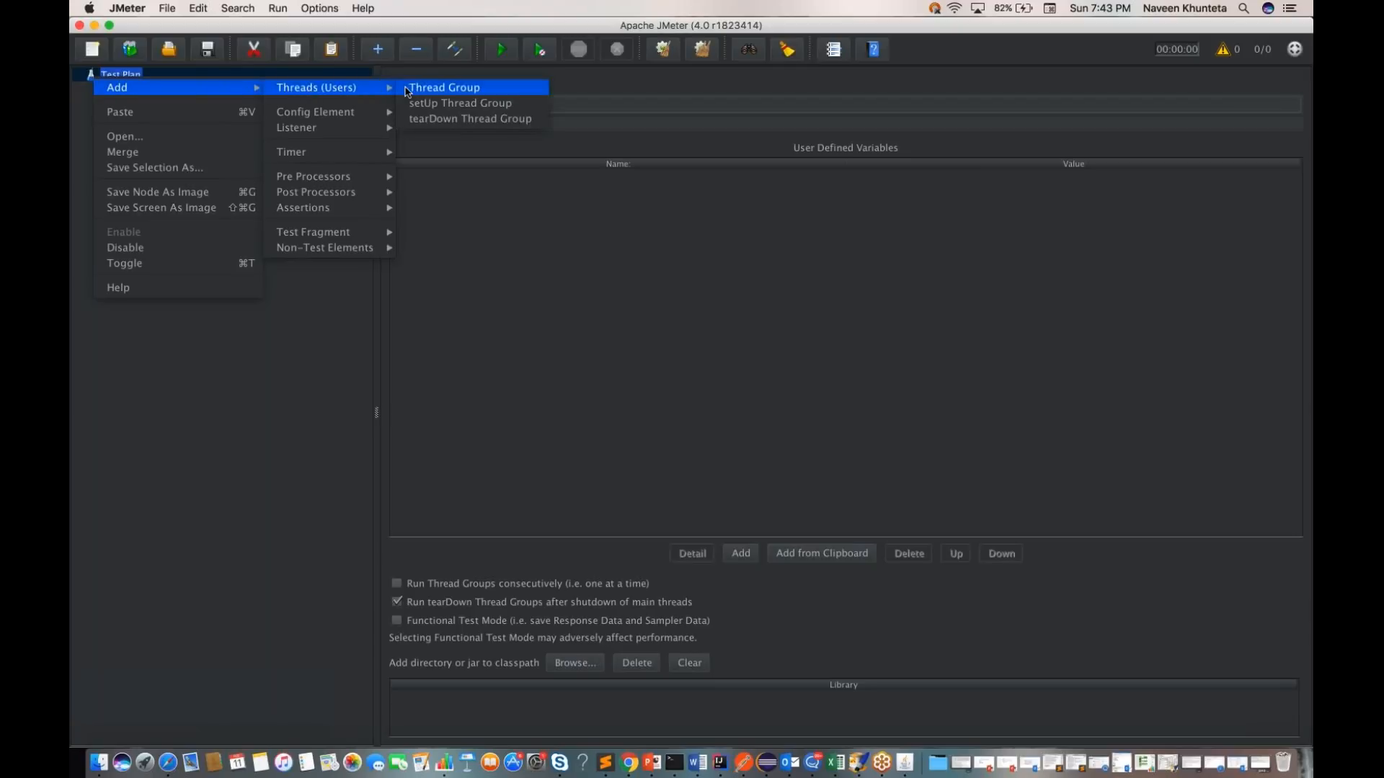
{"action": "left_click", "coordinate": [444, 88]}
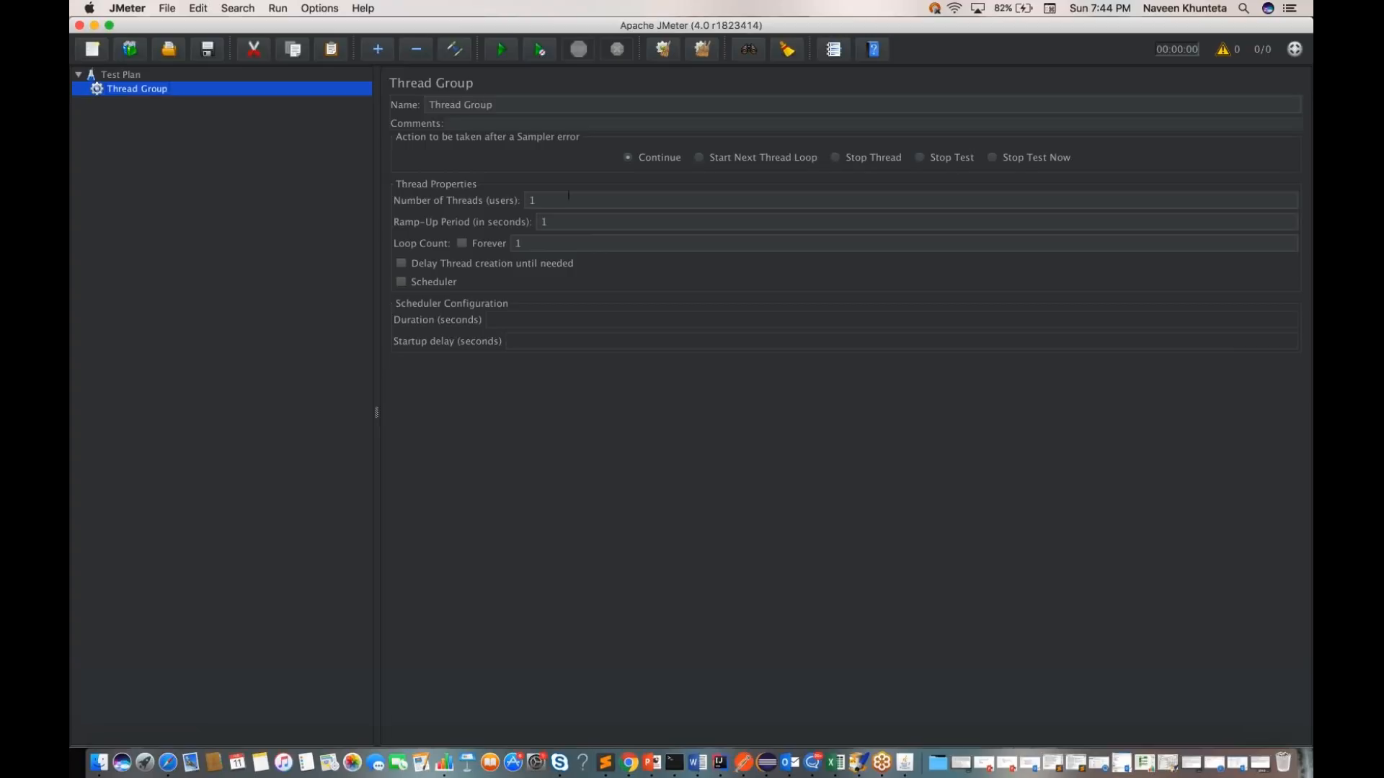
Step: Review the Thread Group's number of threads, ramp-up period and loop count settings
{"action": "left_click", "coordinate": [569, 196]}
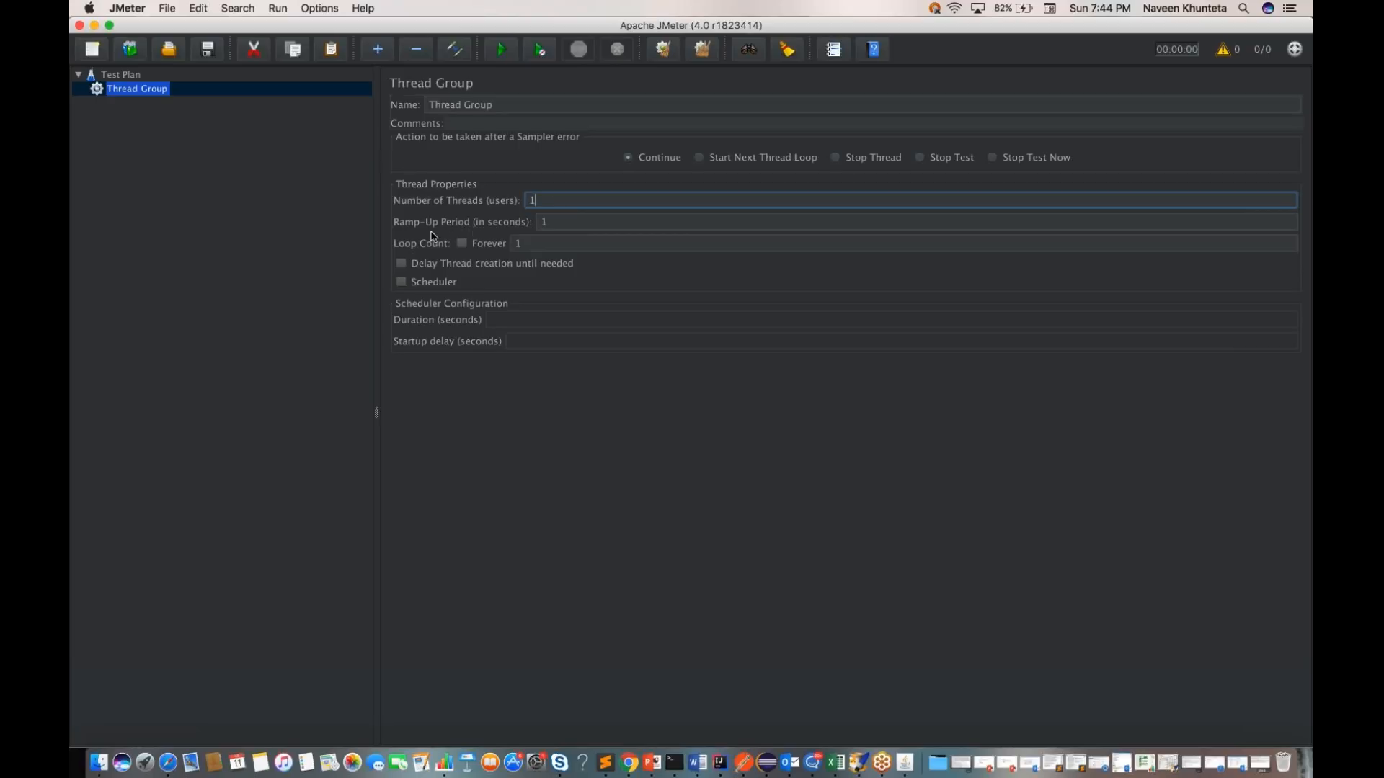
{"action": "left_click", "coordinate": [548, 222]}
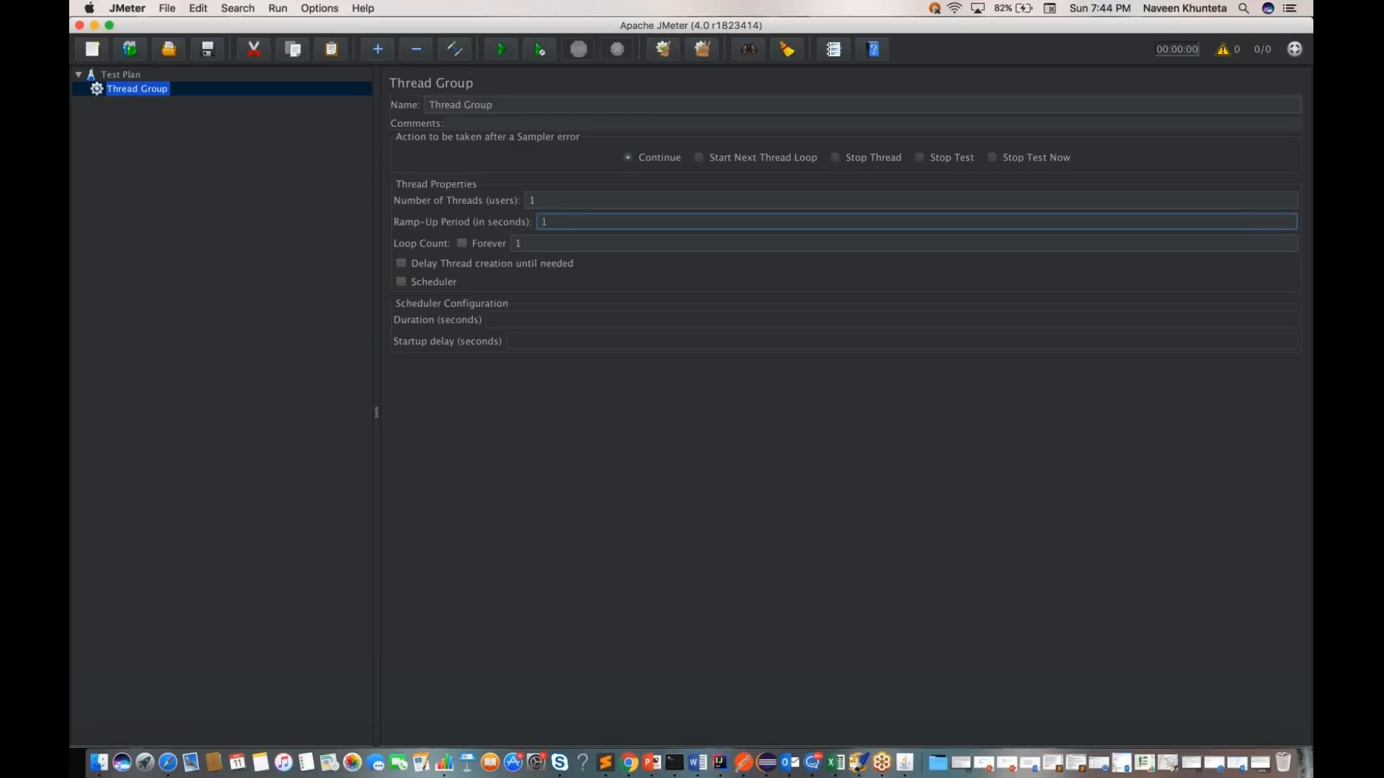
{"action": "left_click", "coordinate": [552, 244]}
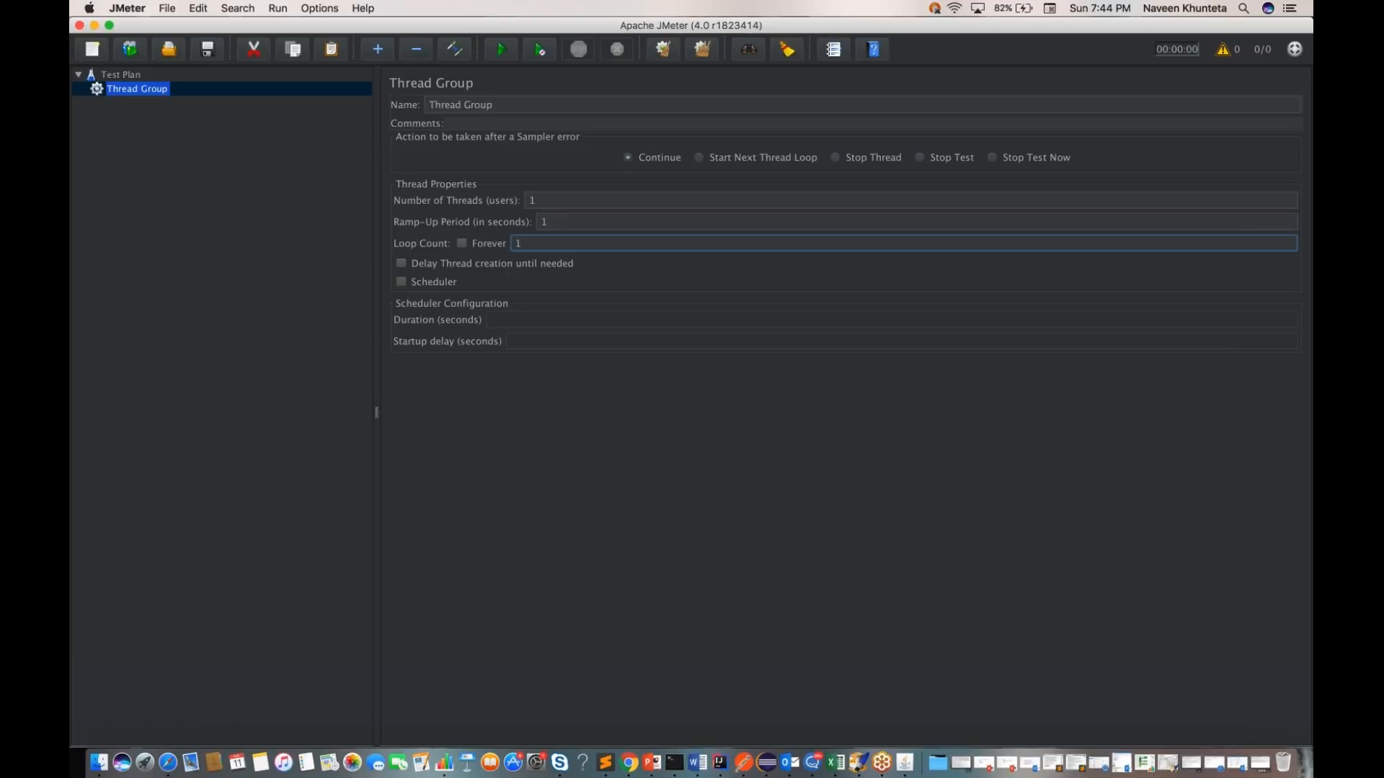
{"action": "left_click", "coordinate": [560, 199]}
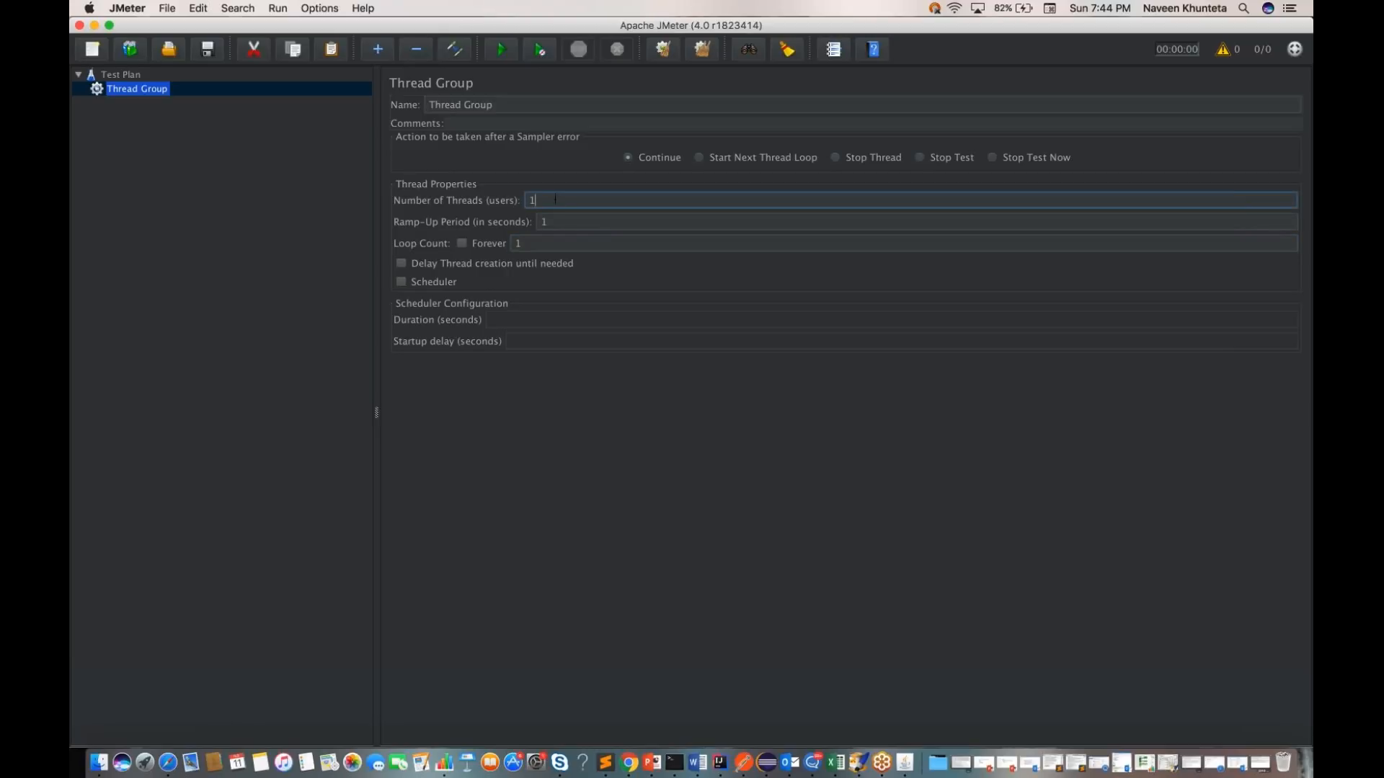
{"action": "left_click", "coordinate": [546, 245]}
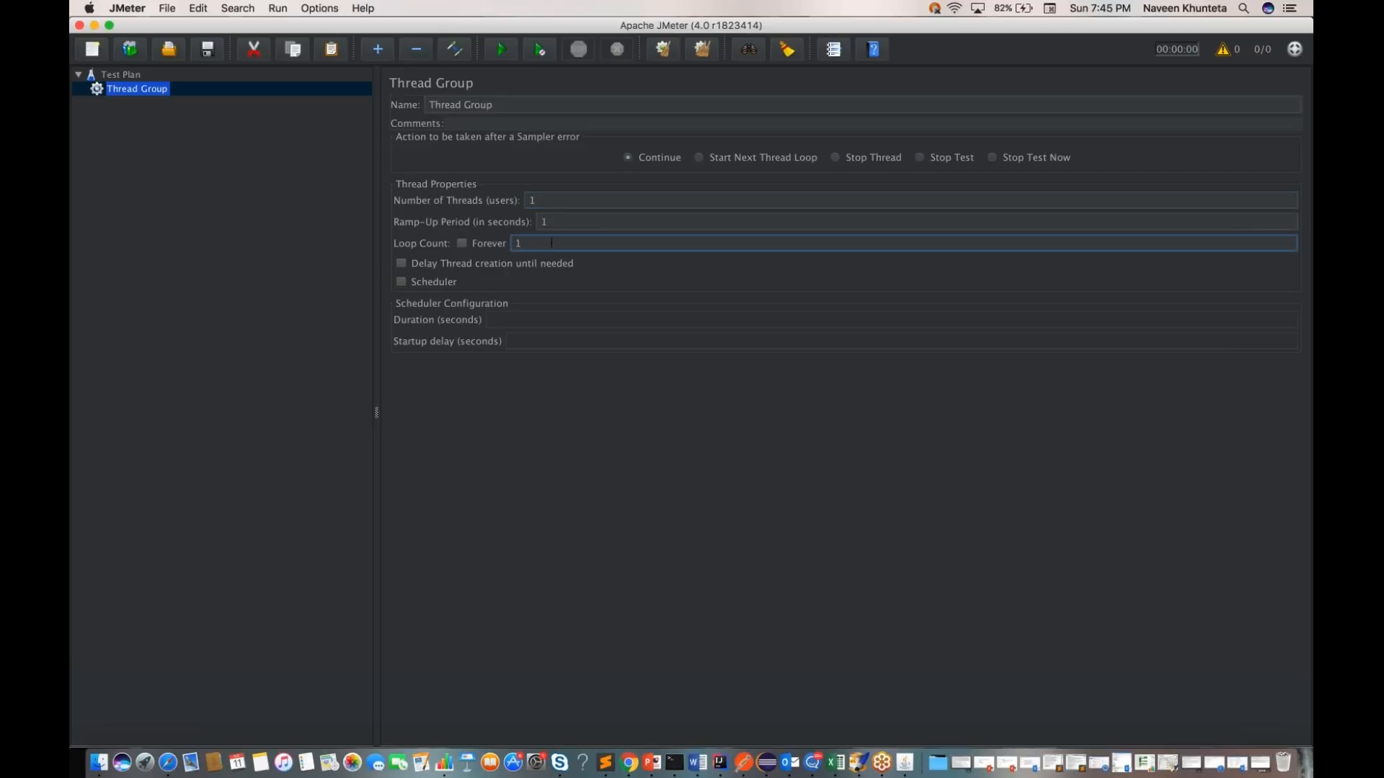
{"action": "left_click", "coordinate": [557, 201]}
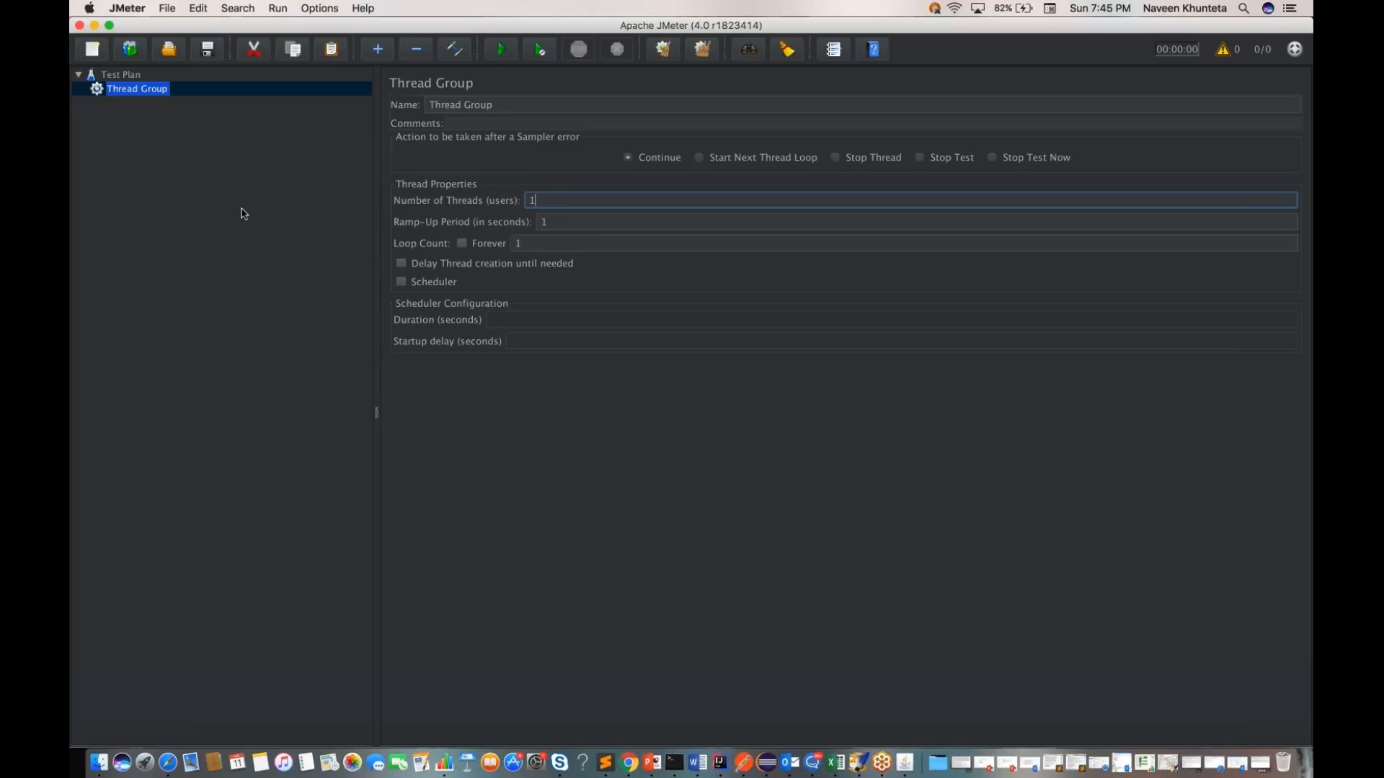
Step: Add an HTTP Header Manager config element to the Test Plan
{"action": "right_click", "coordinate": [137, 79]}
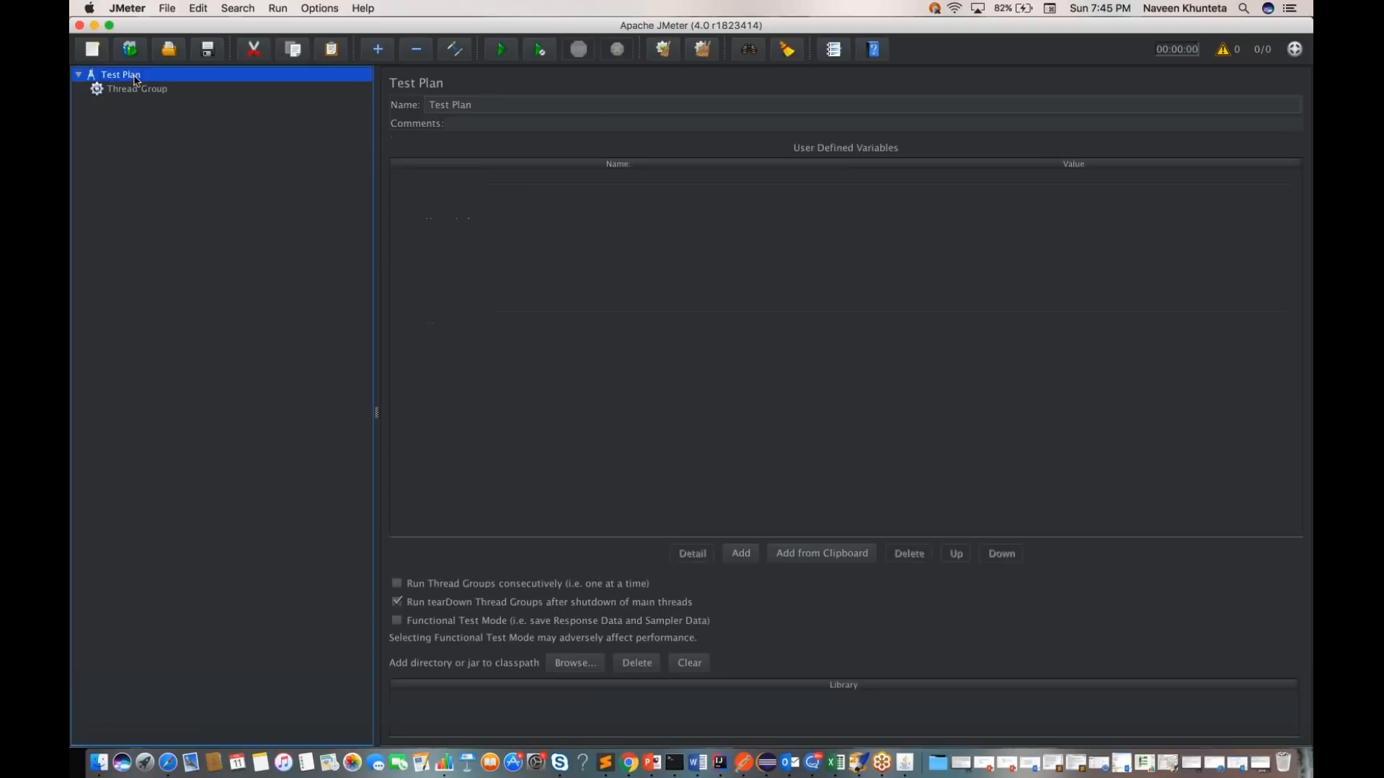
{"action": "mouse_move", "coordinate": [223, 89]}
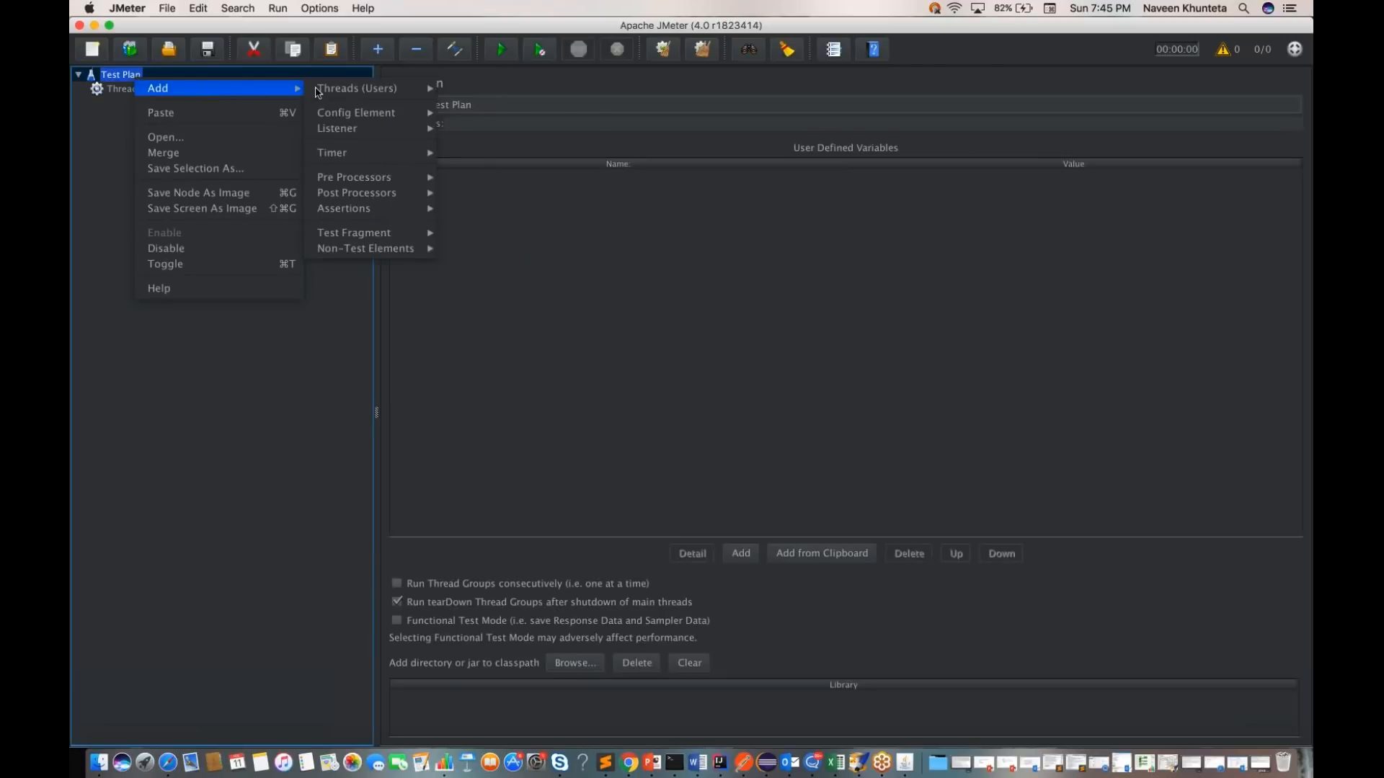
{"action": "mouse_move", "coordinate": [367, 119]}
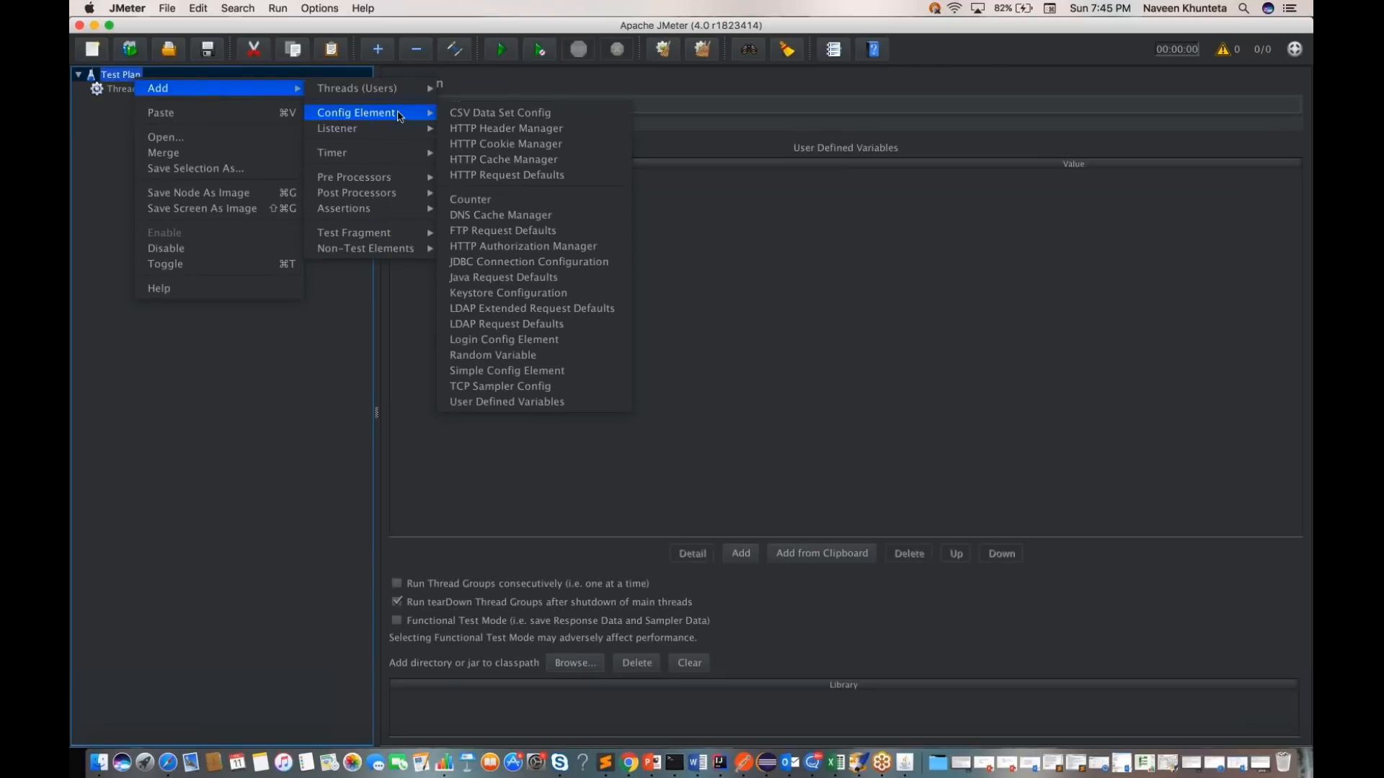
{"action": "left_click", "coordinate": [484, 136]}
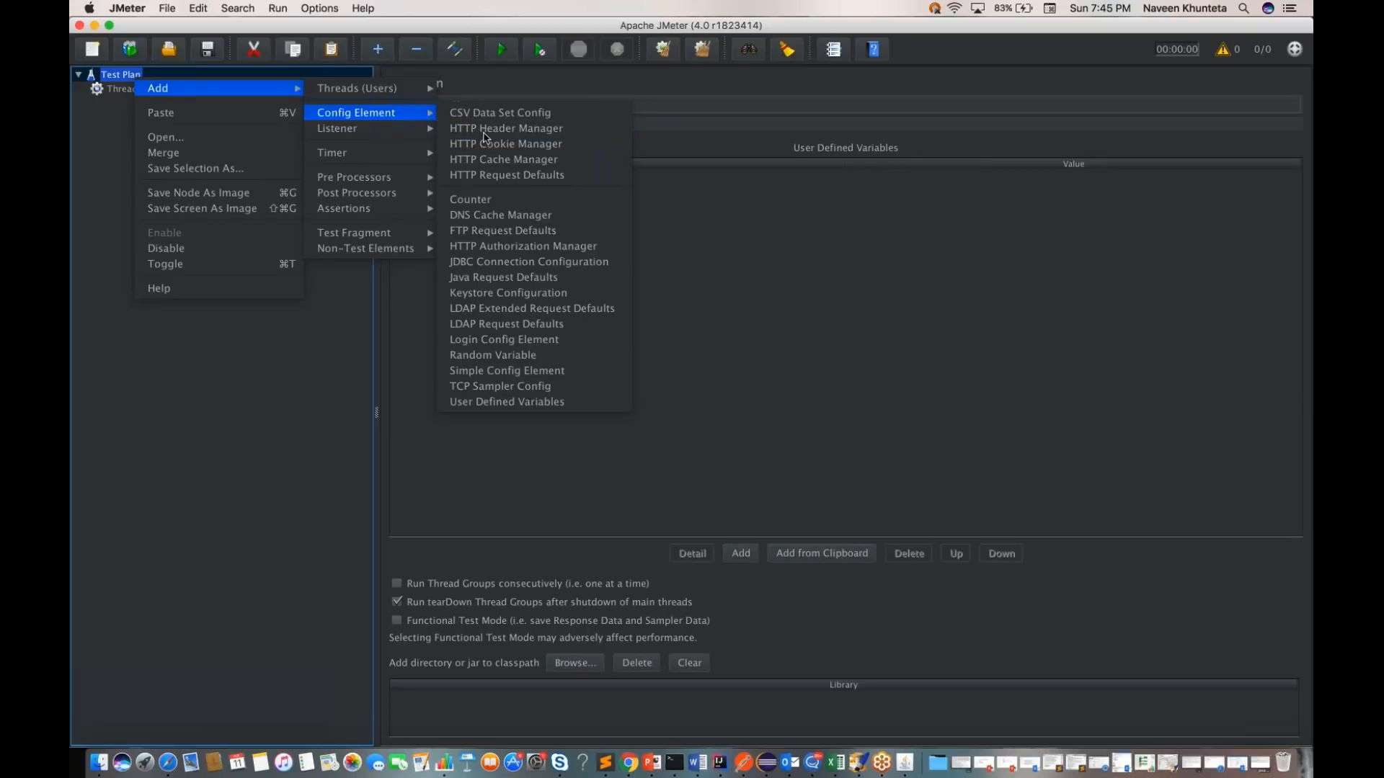
{"action": "left_click", "coordinate": [743, 764]}
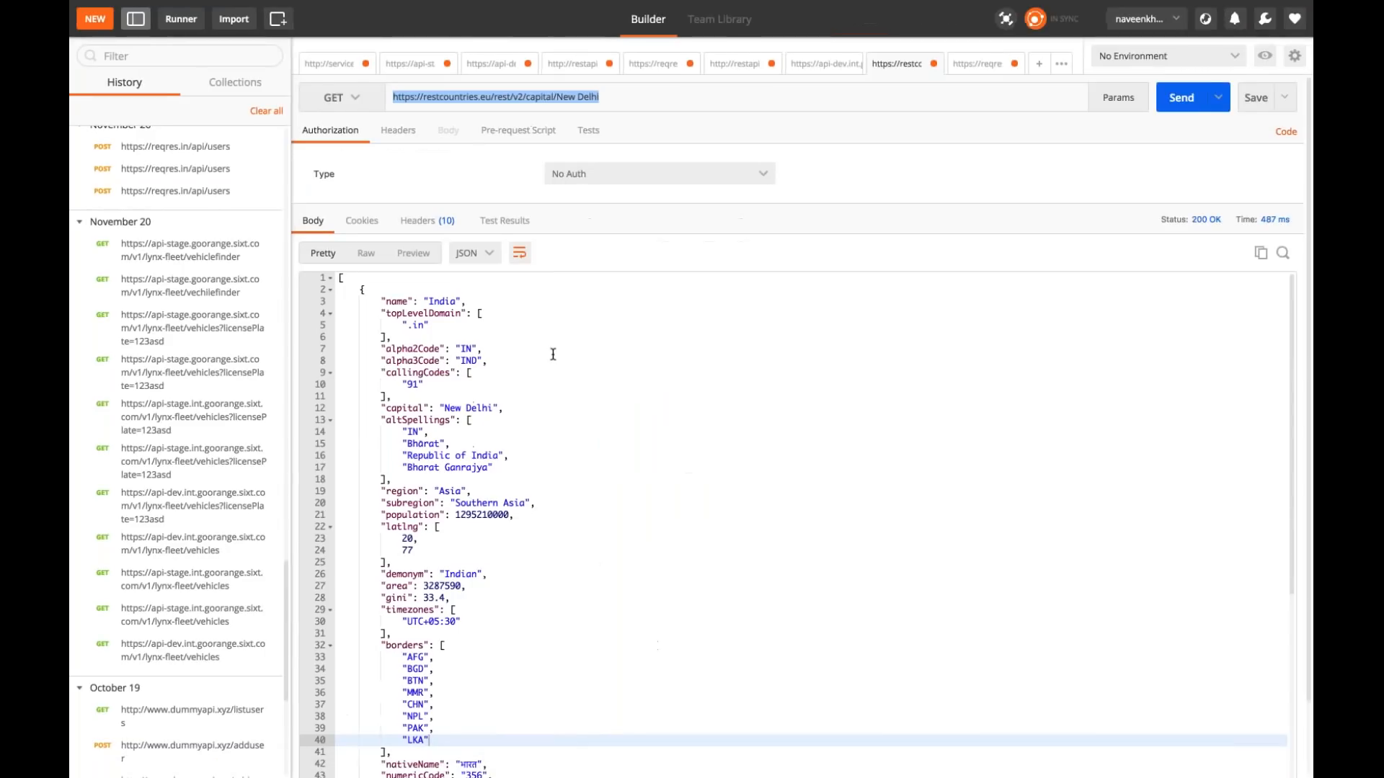
{"action": "left_click", "coordinate": [973, 63]}
{"action": "left_click", "coordinate": [822, 65]}
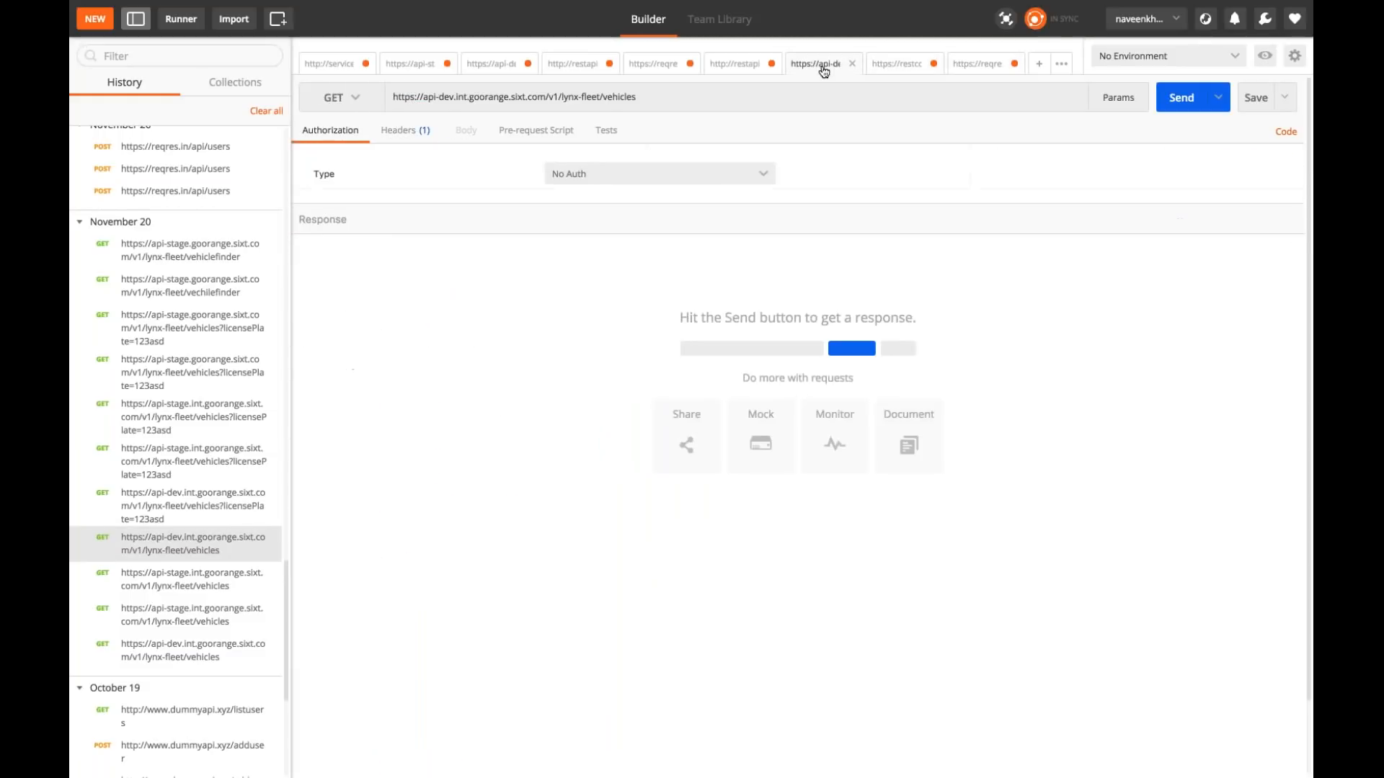
{"action": "left_click", "coordinate": [729, 65]}
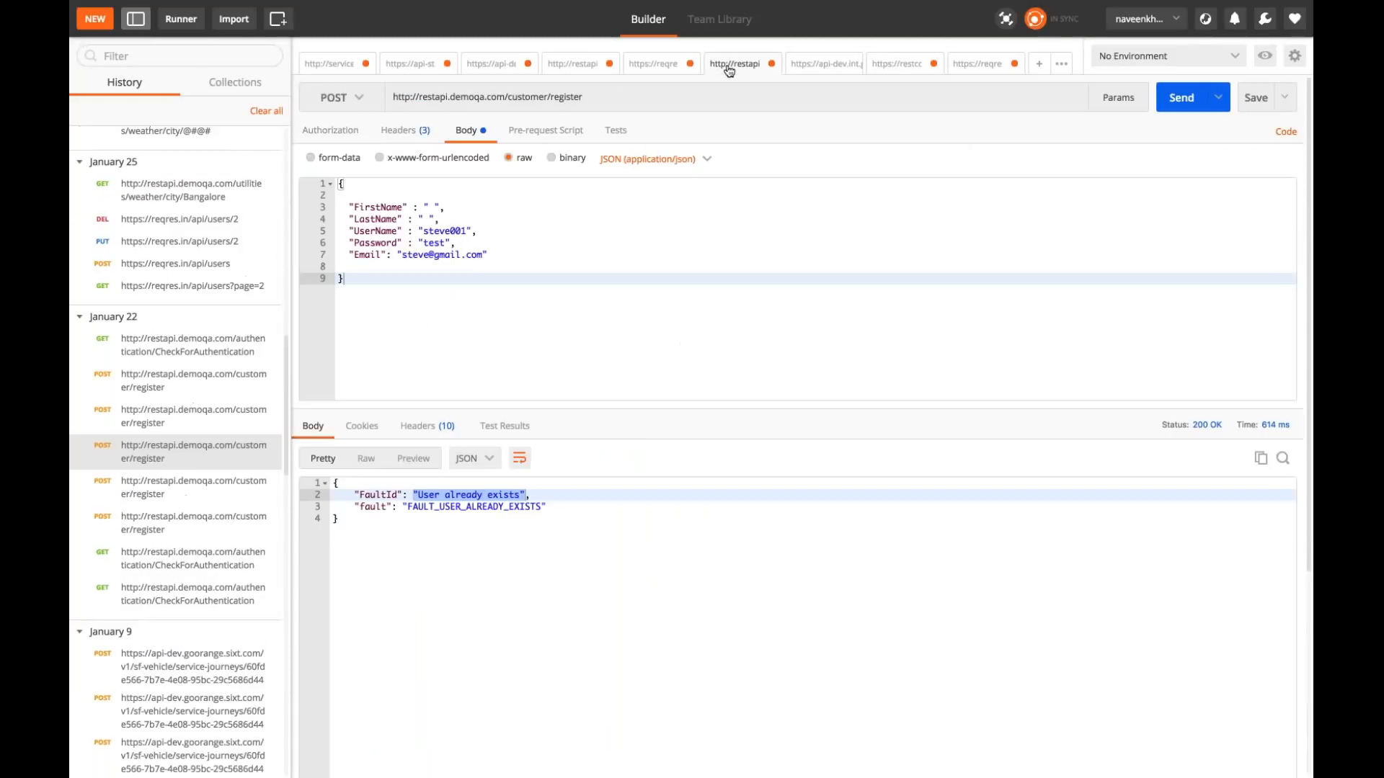
{"action": "left_click", "coordinate": [649, 67]}
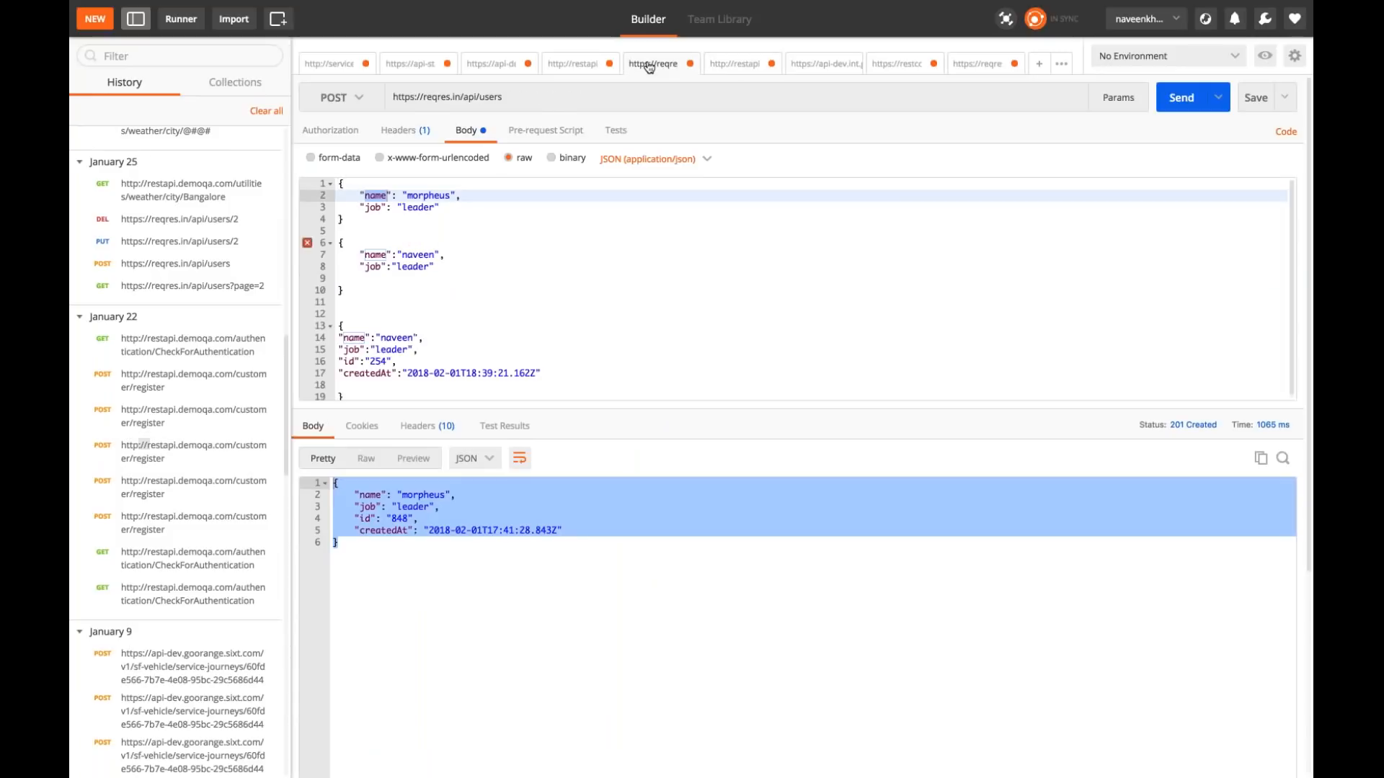
{"action": "left_click", "coordinate": [573, 66]}
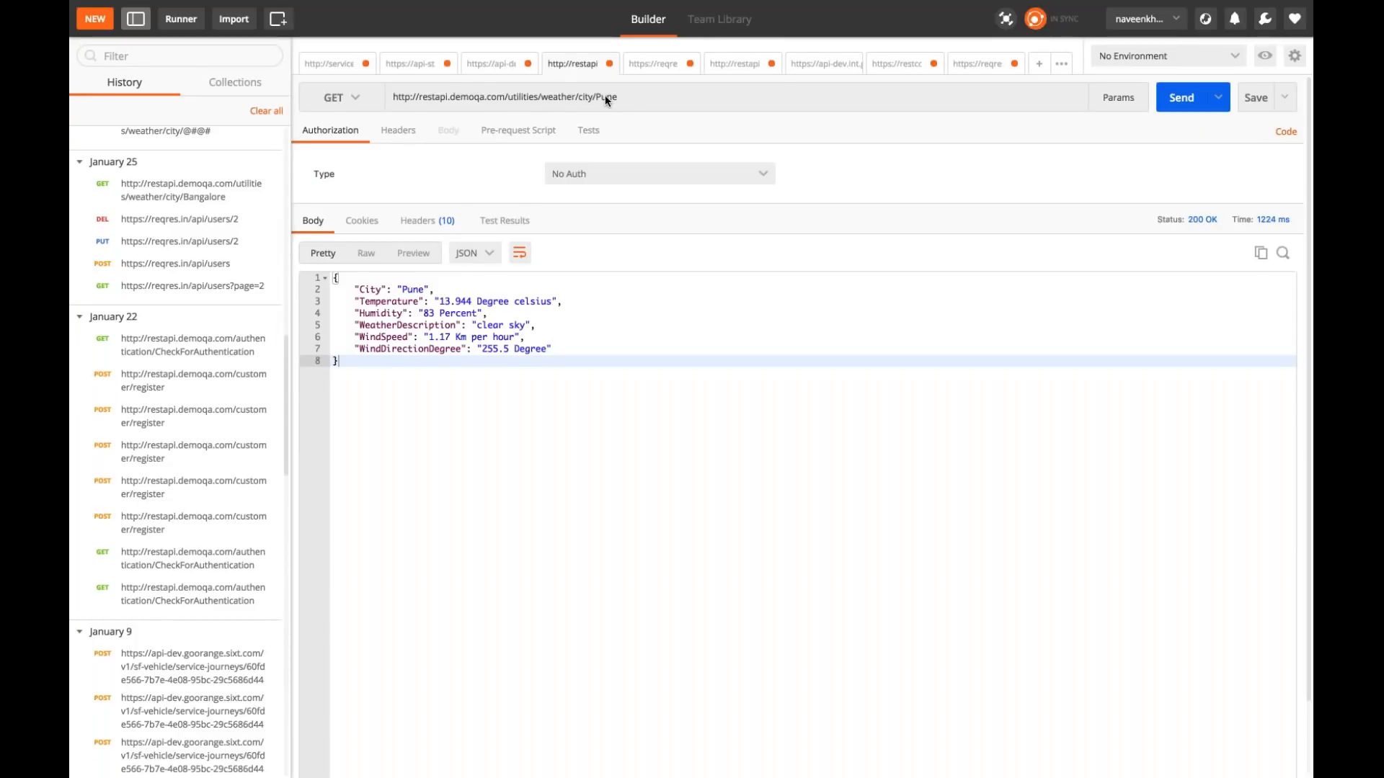
Step: Send the GET request for Pune, change the city in its URL to Bangalore and send it again
{"action": "left_click", "coordinate": [1180, 99]}
{"action": "triple_click", "coordinate": [609, 99]}
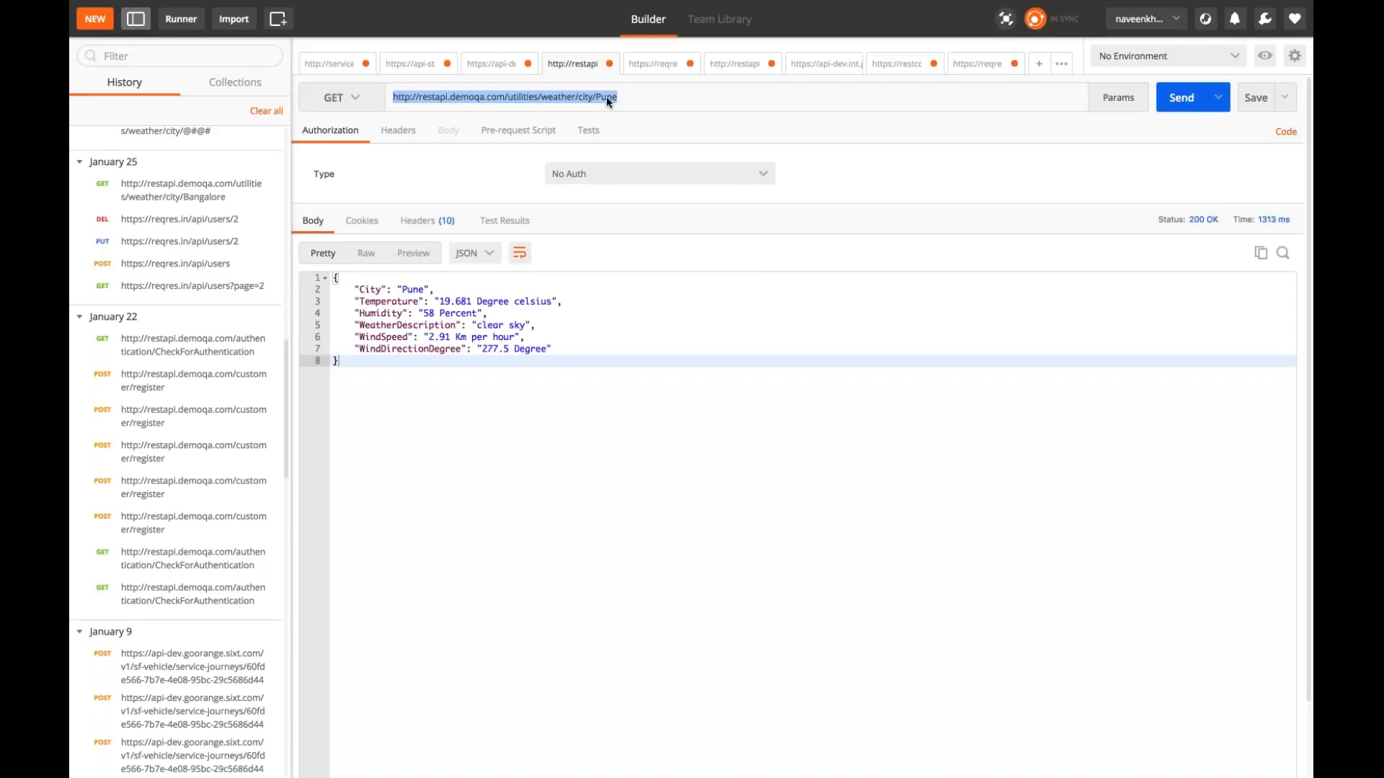
{"action": "double_click", "coordinate": [607, 97]}
{"action": "type", "text": "Ba"}
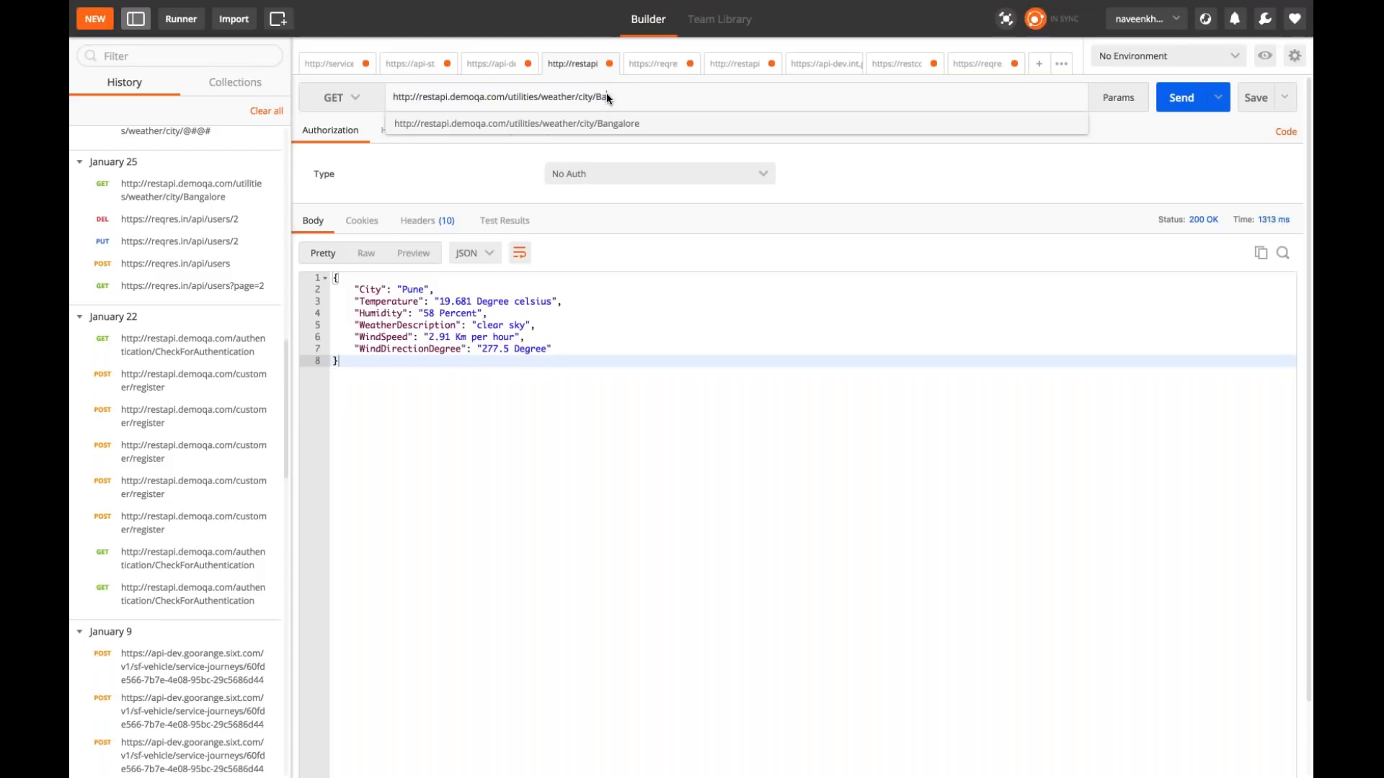
{"action": "type", "text": "ngalore"}
{"action": "left_click", "coordinate": [610, 123]}
{"action": "left_click", "coordinate": [1182, 97]}
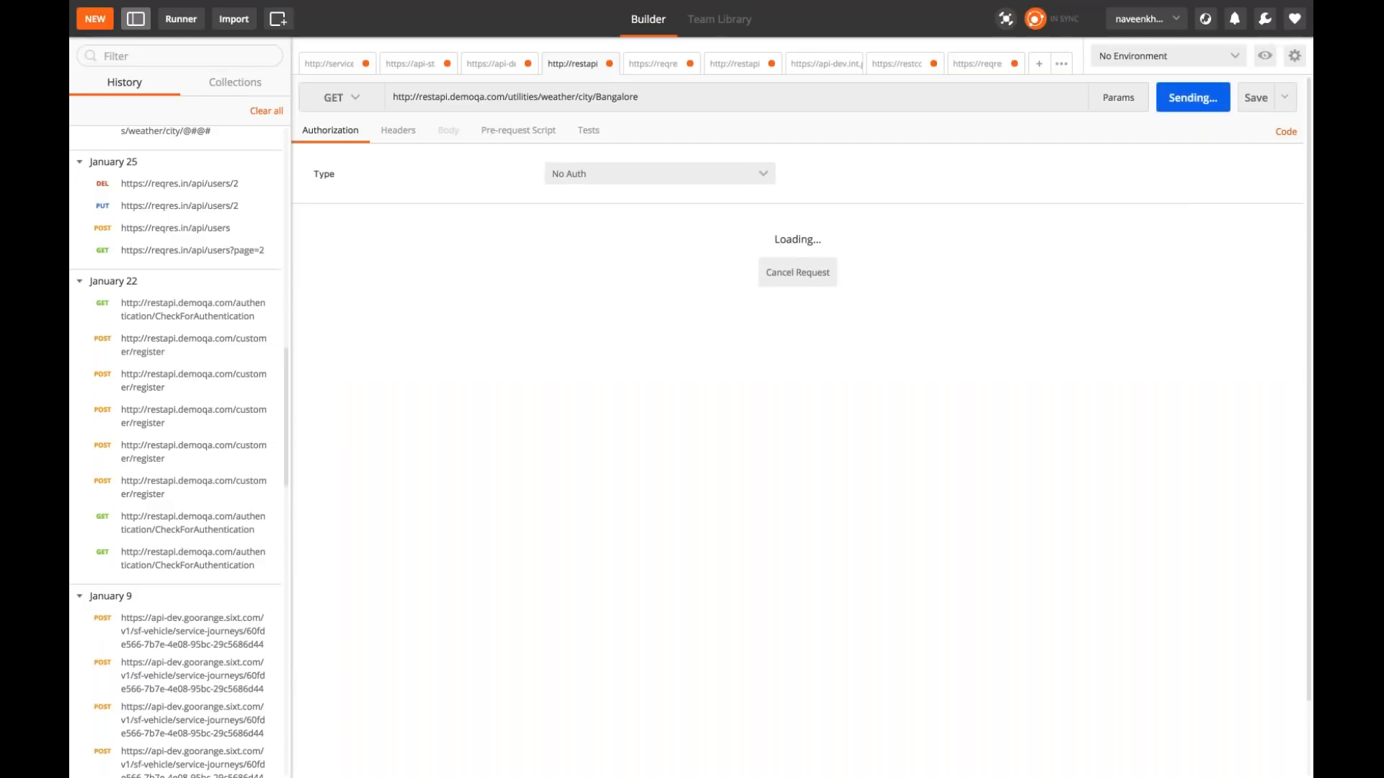
{"action": "left_click_drag", "start_coordinate": [440, 303], "coordinate": [474, 303]}
{"action": "left_click_drag", "start_coordinate": [392, 289], "coordinate": [444, 391]}
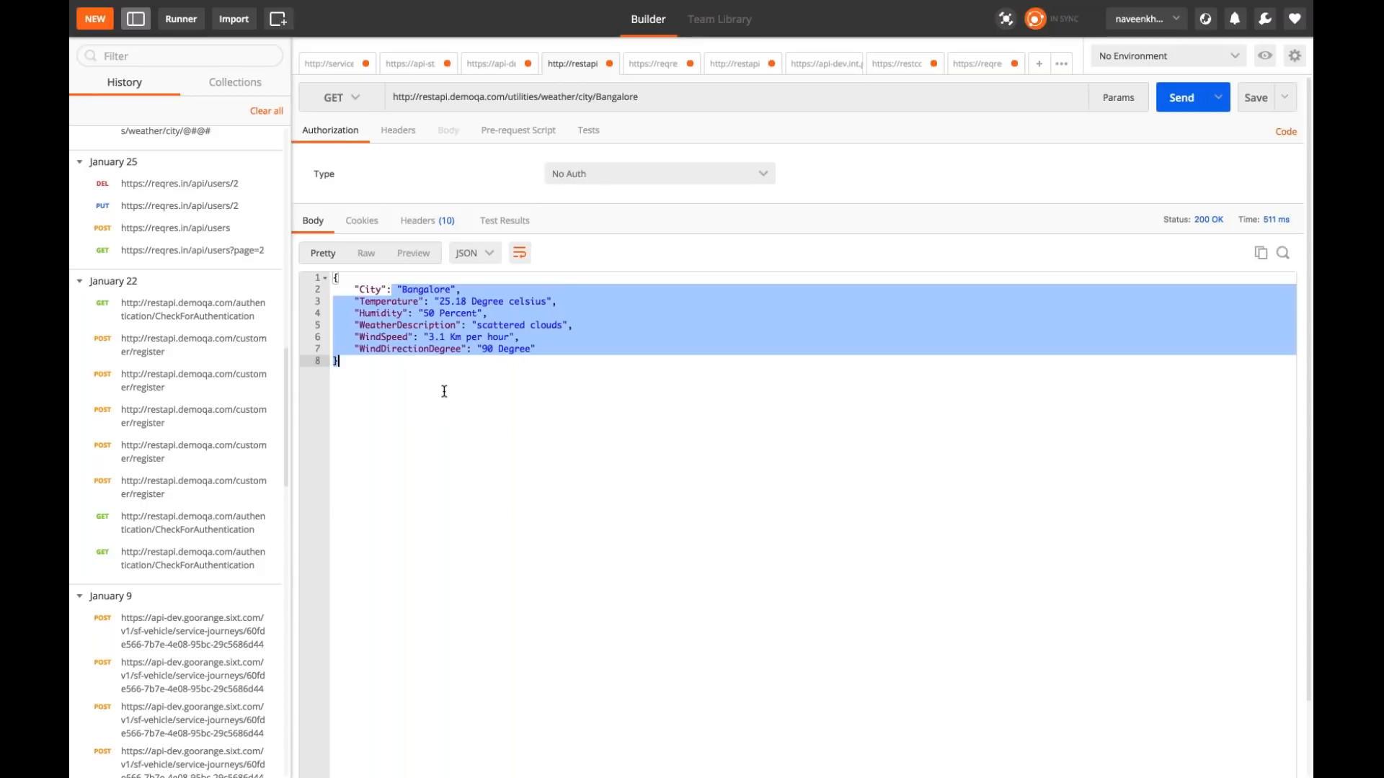
Step: Check the Bangalore weather request in Postman for any defined request headers
{"action": "key", "text": "ctrl+Left"}
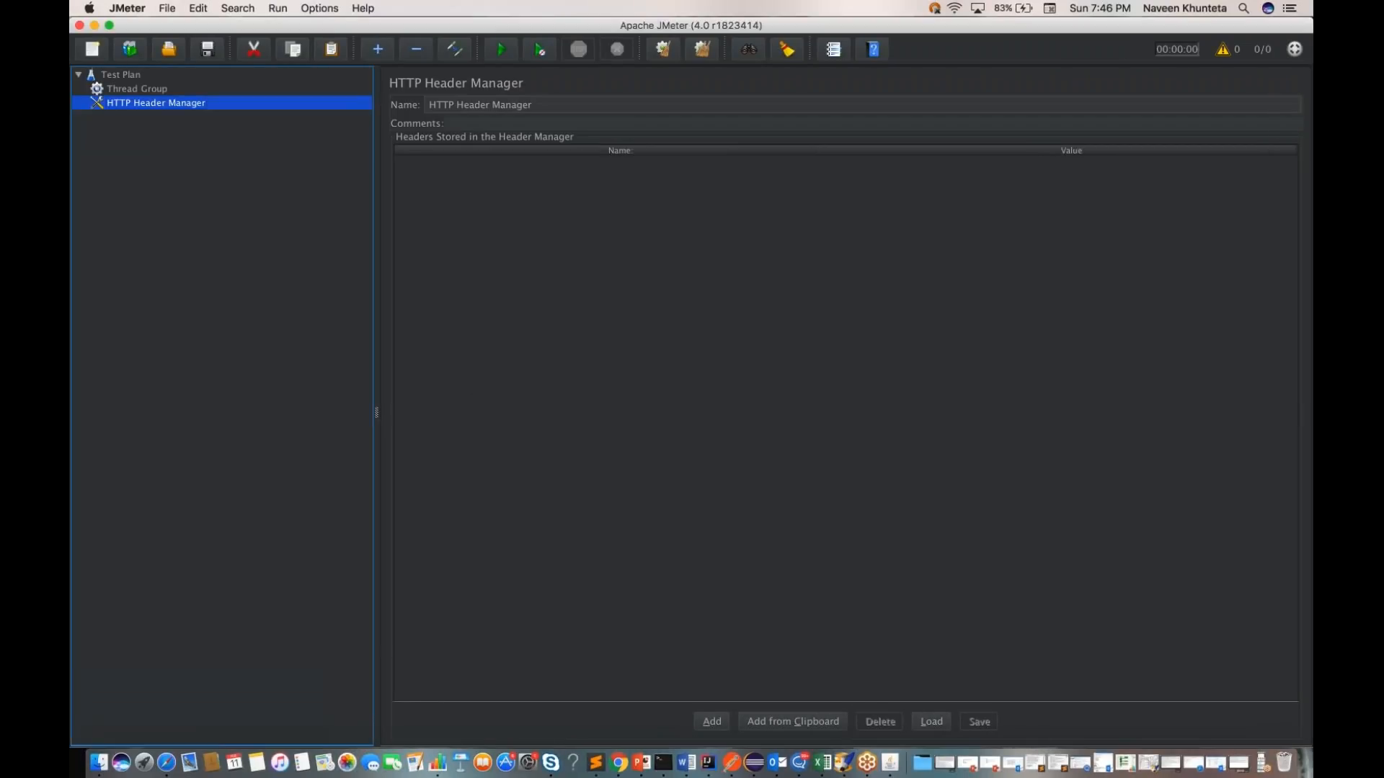
{"action": "key", "text": "ctrl+Right"}
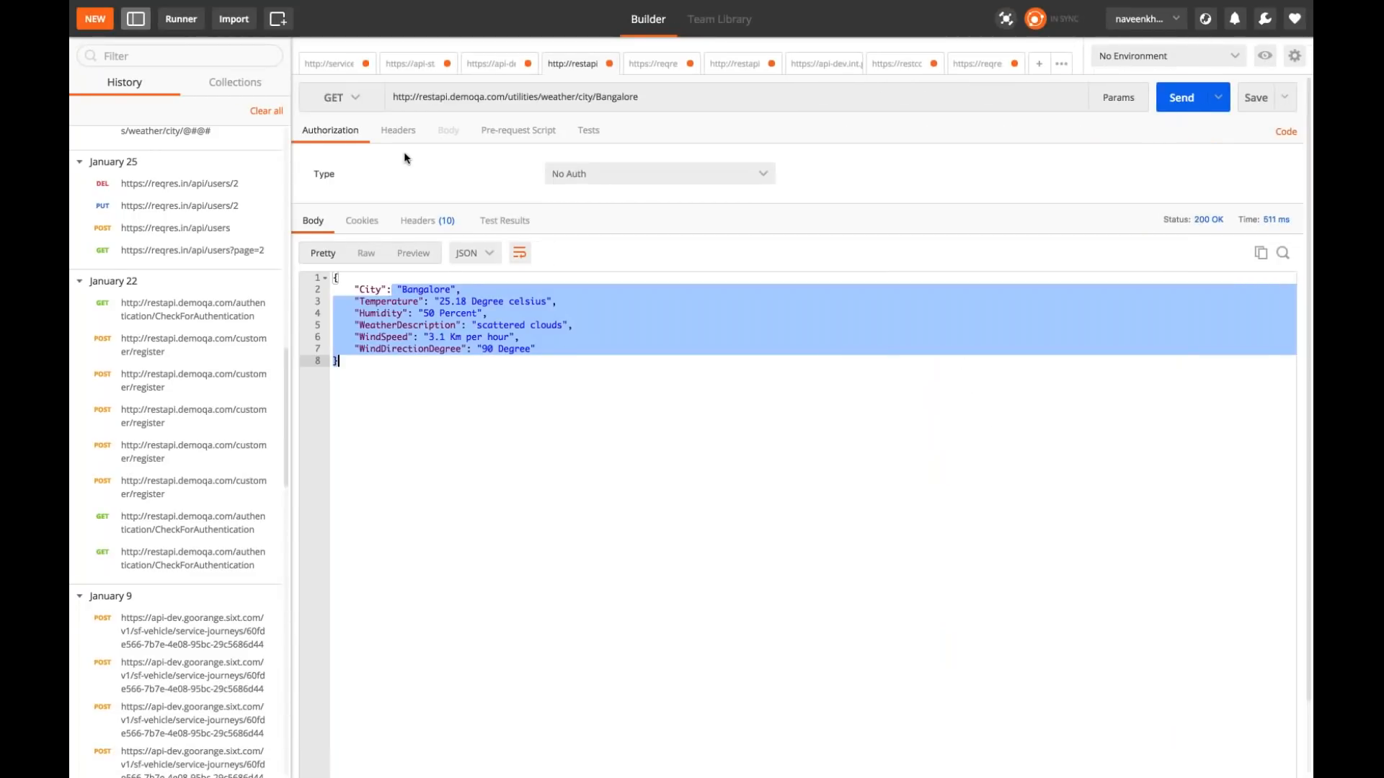
{"action": "left_click", "coordinate": [396, 133]}
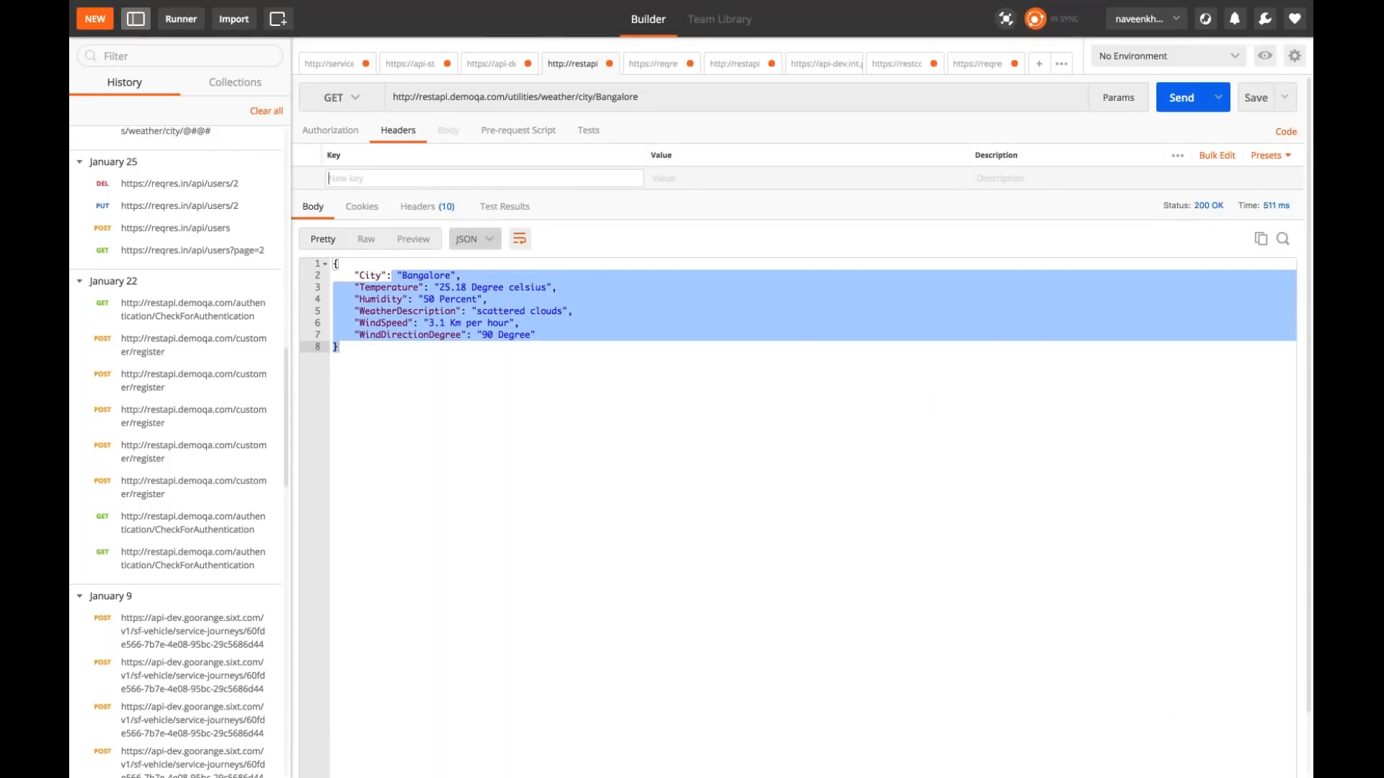
Step: Switch to JMeter and add a header named Content-Type to the HTTP Header Manager
{"action": "key", "text": "ctrl+Left"}
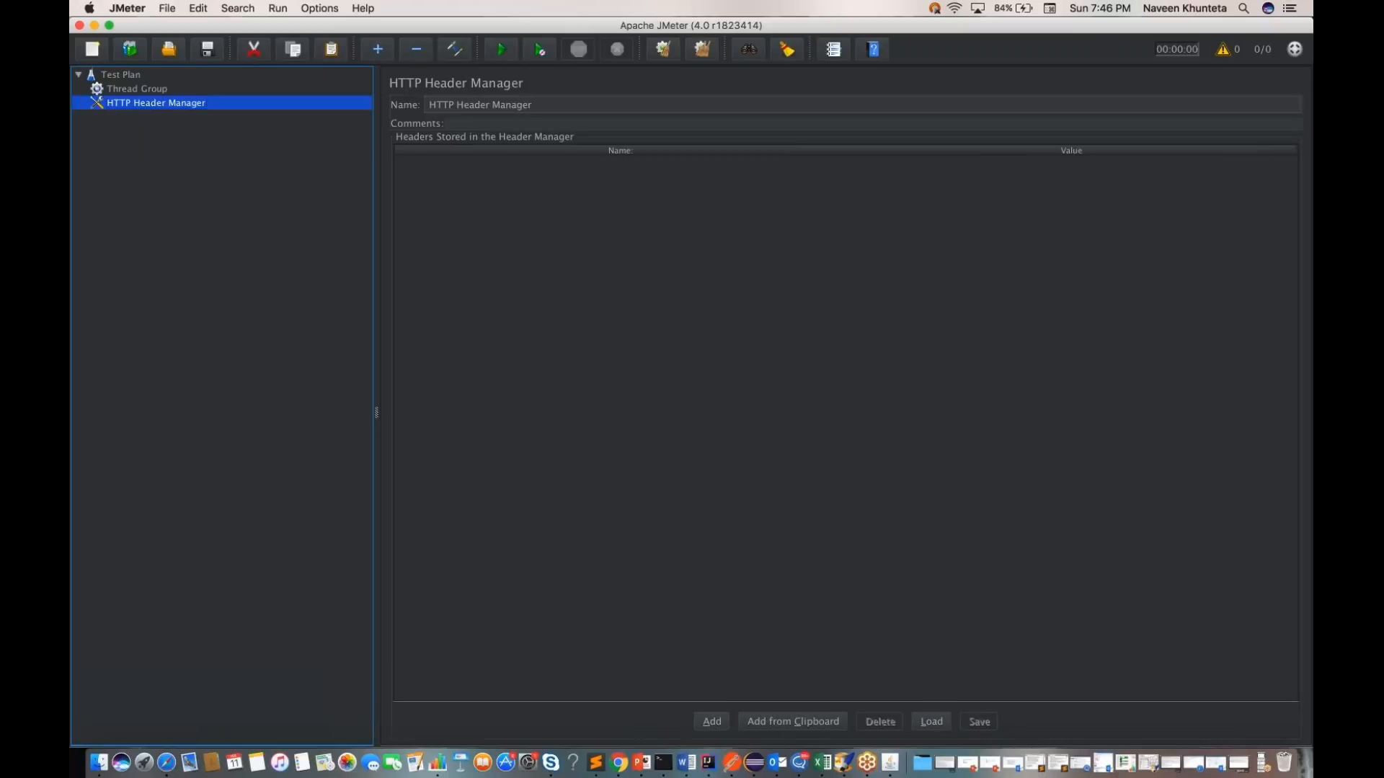
{"action": "left_click", "coordinate": [712, 721]}
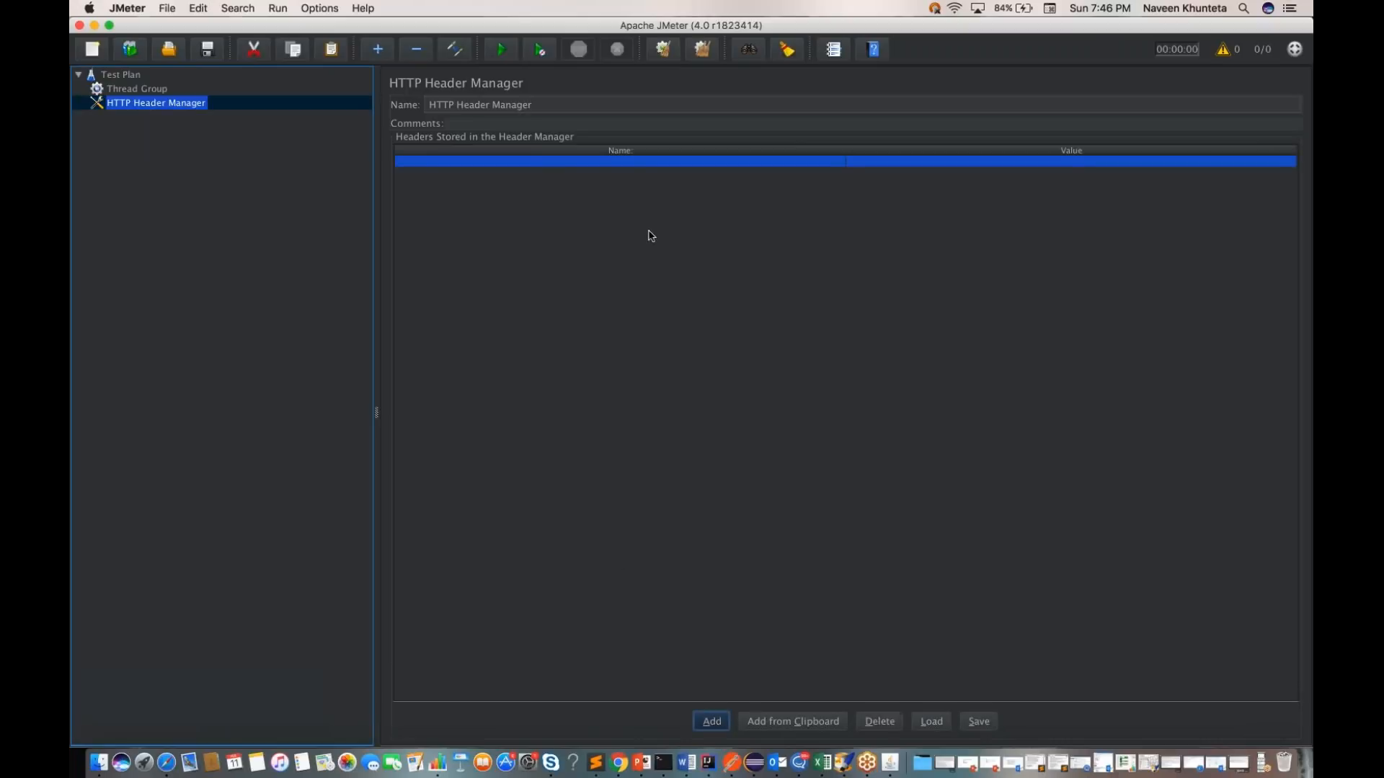
{"action": "left_click", "coordinate": [620, 167]}
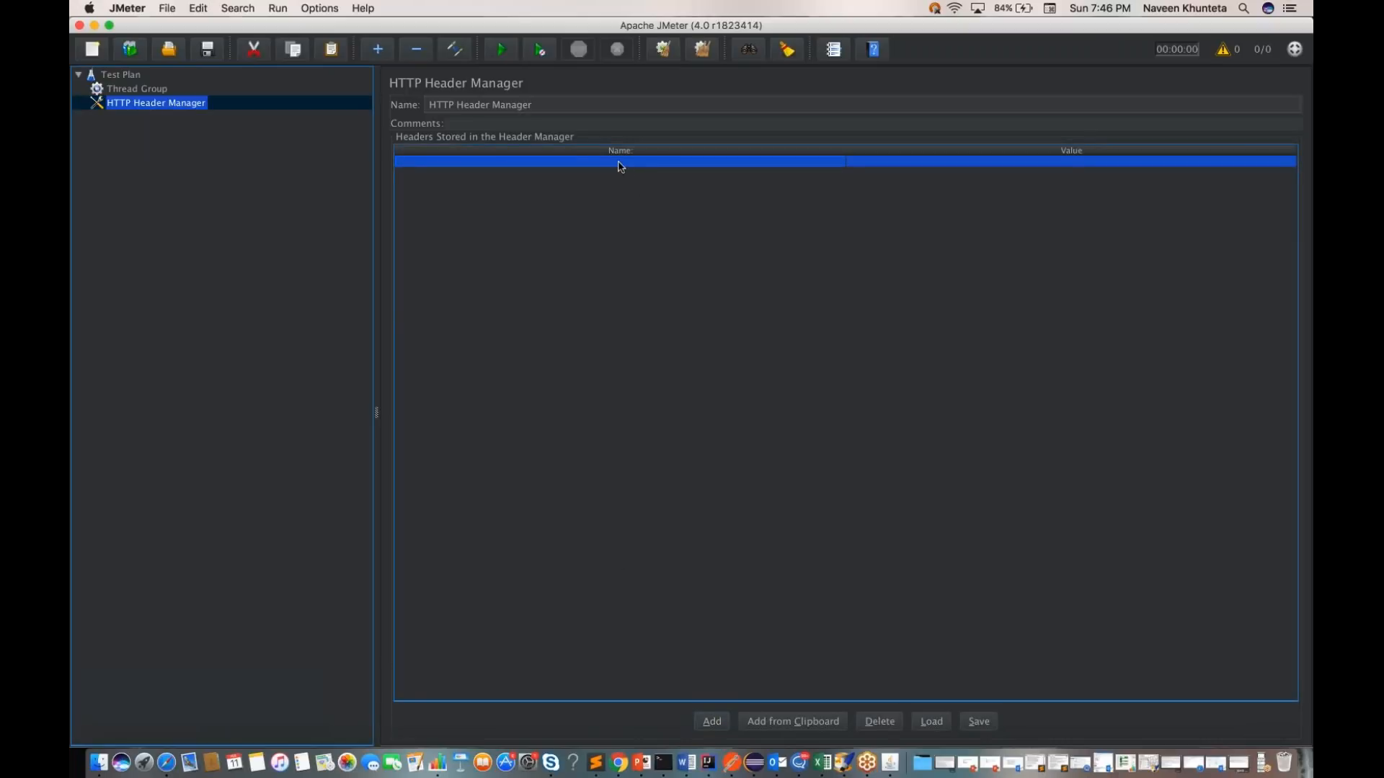
{"action": "double_click", "coordinate": [620, 164]}
{"action": "type", "text": "Con"}
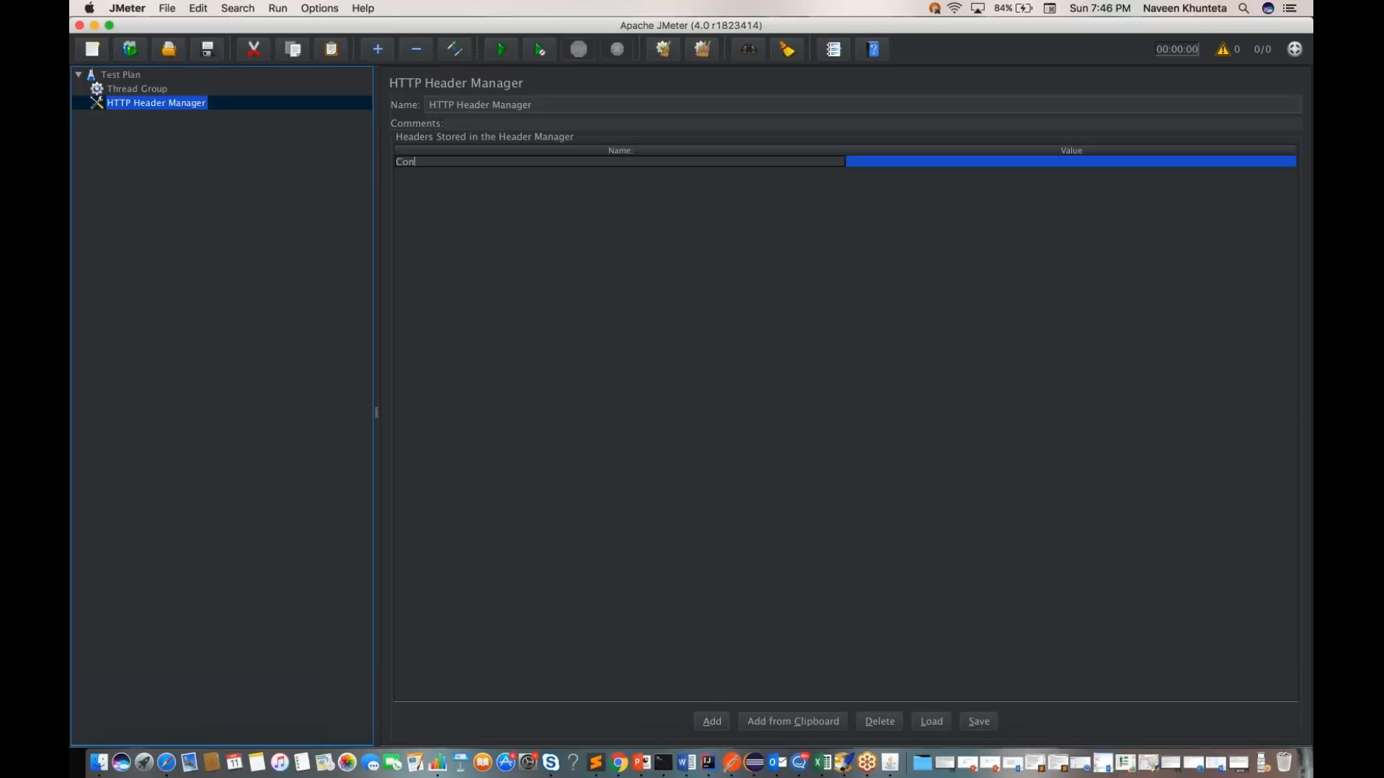
{"action": "type", "text": "bent-Type"}
{"action": "key", "text": "Return"}
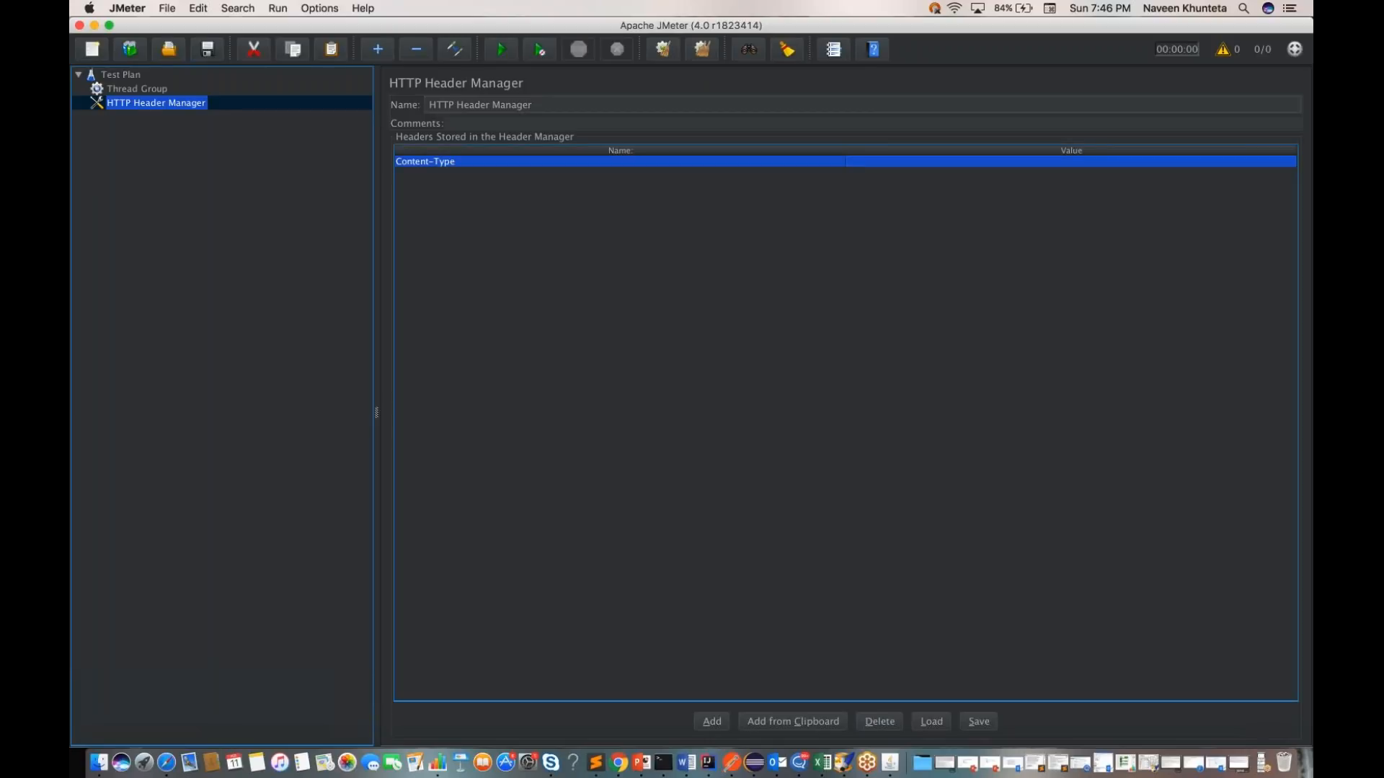
Step: Set the Content-Type header's value to application/json
{"action": "double_click", "coordinate": [894, 168]}
{"action": "type", "text": "applica"}
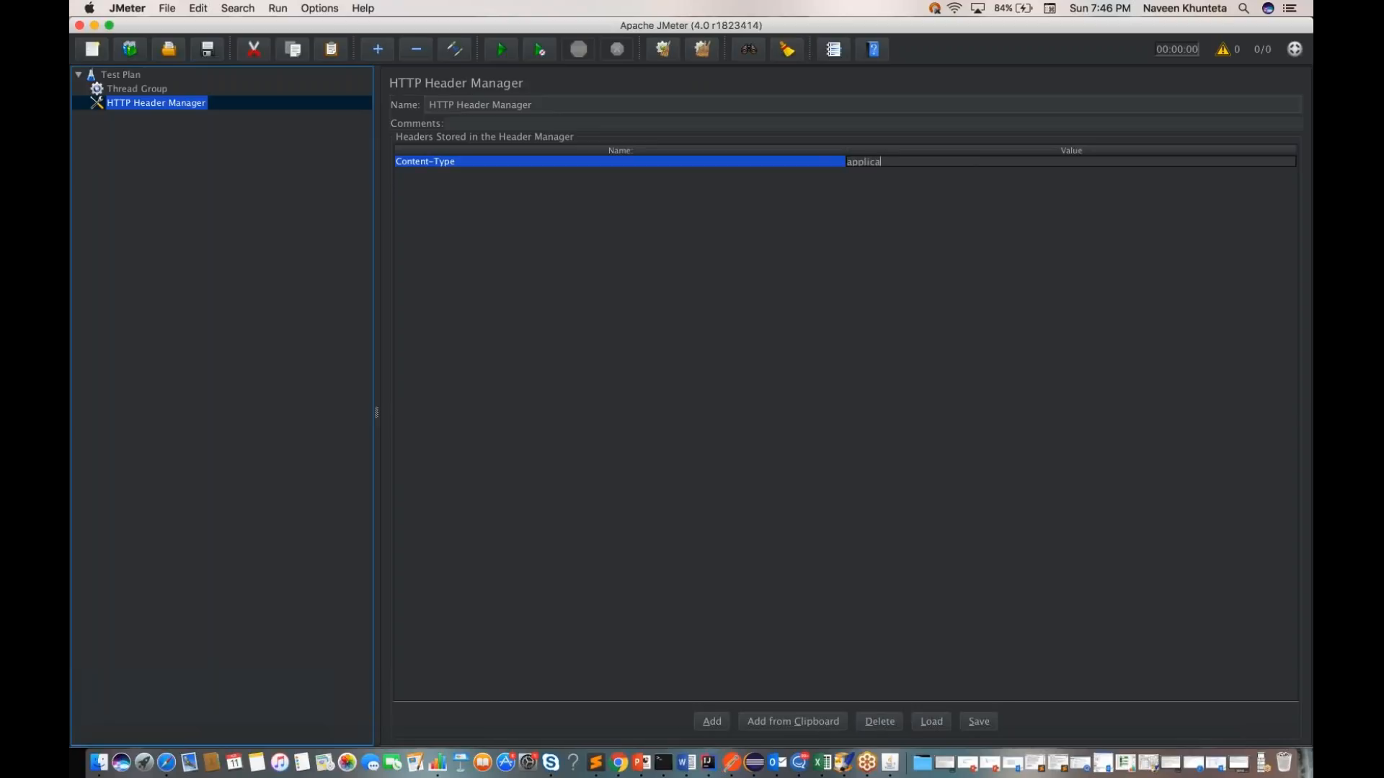
{"action": "type", "text": "tion/json"}
{"action": "left_click", "coordinate": [166, 133]}
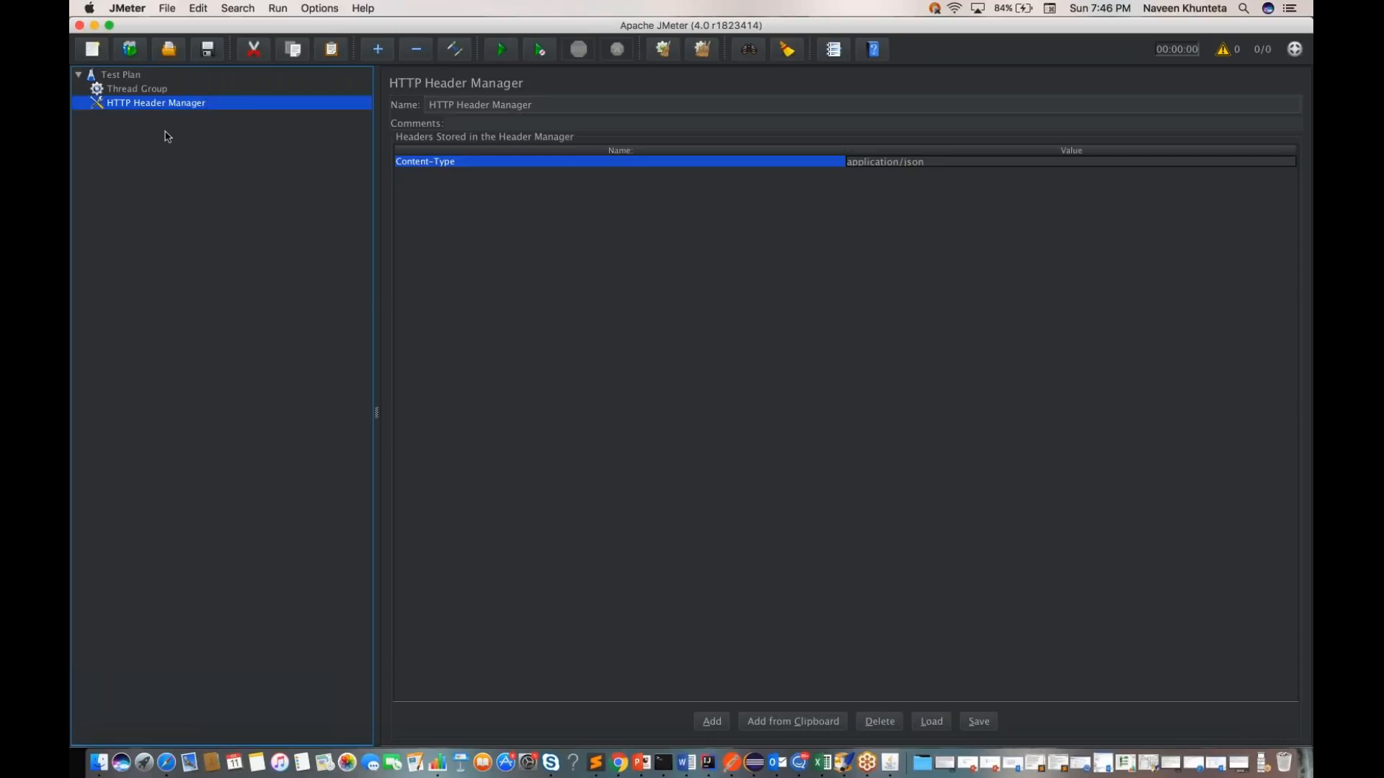
Step: Start saving the Test Plan and name the file API_Test.jmx
{"action": "left_click", "coordinate": [130, 76]}
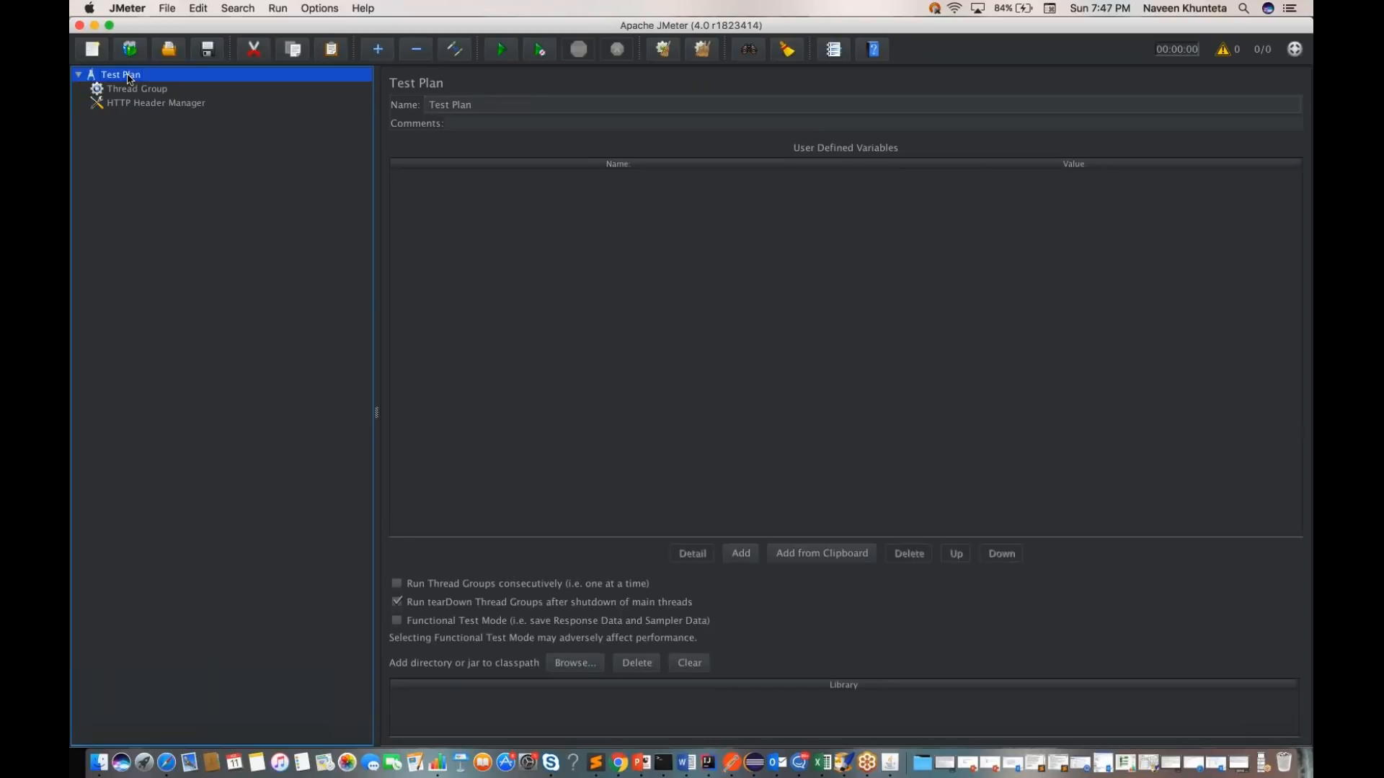
{"action": "key", "text": "super+s"}
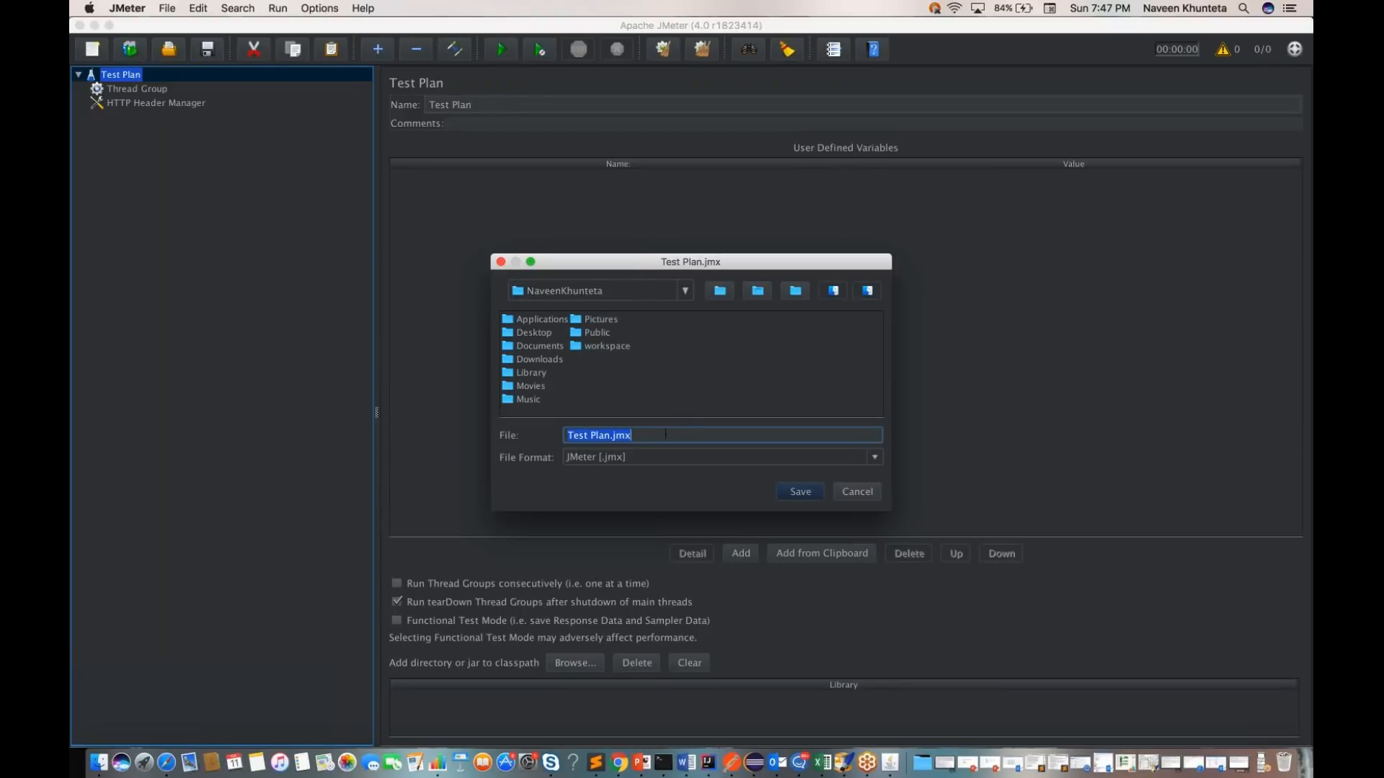
{"action": "left_click", "coordinate": [611, 436]}
{"action": "key", "text": "BackSpace"}
{"action": "key", "text": "BackSpace"}
{"action": "key", "text": "BackSpace"}
{"action": "key", "text": "BackSpace"}
{"action": "key", "text": "BackSpace"}
{"action": "key", "text": "BackSpace"}
{"action": "key", "text": "BackSpace"}
{"action": "key", "text": "BackSpace"}
{"action": "key", "text": "BackSpace"}
{"action": "type", "text": "API_TEst"}
{"action": "key", "text": "BackSpace"}
{"action": "key", "text": "BackSpace"}
{"action": "key", "text": "BackSpace"}
{"action": "type", "text": "est"}
{"action": "left_click", "coordinate": [679, 383]}
{"action": "left_click", "coordinate": [651, 435]}
Step: Try to create and rename a new folder in the home directory from the save dialog
{"action": "double_click", "coordinate": [532, 333]}
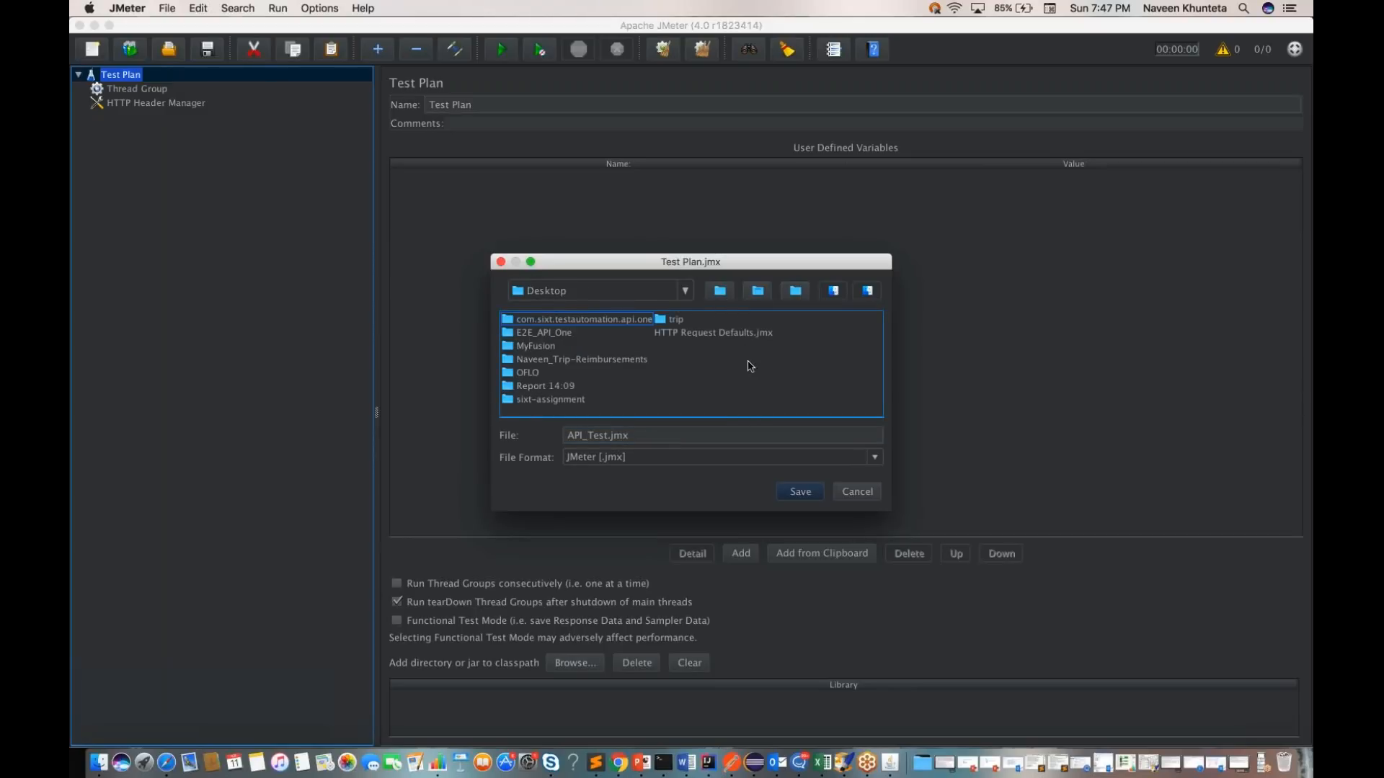
{"action": "left_click", "coordinate": [724, 292]}
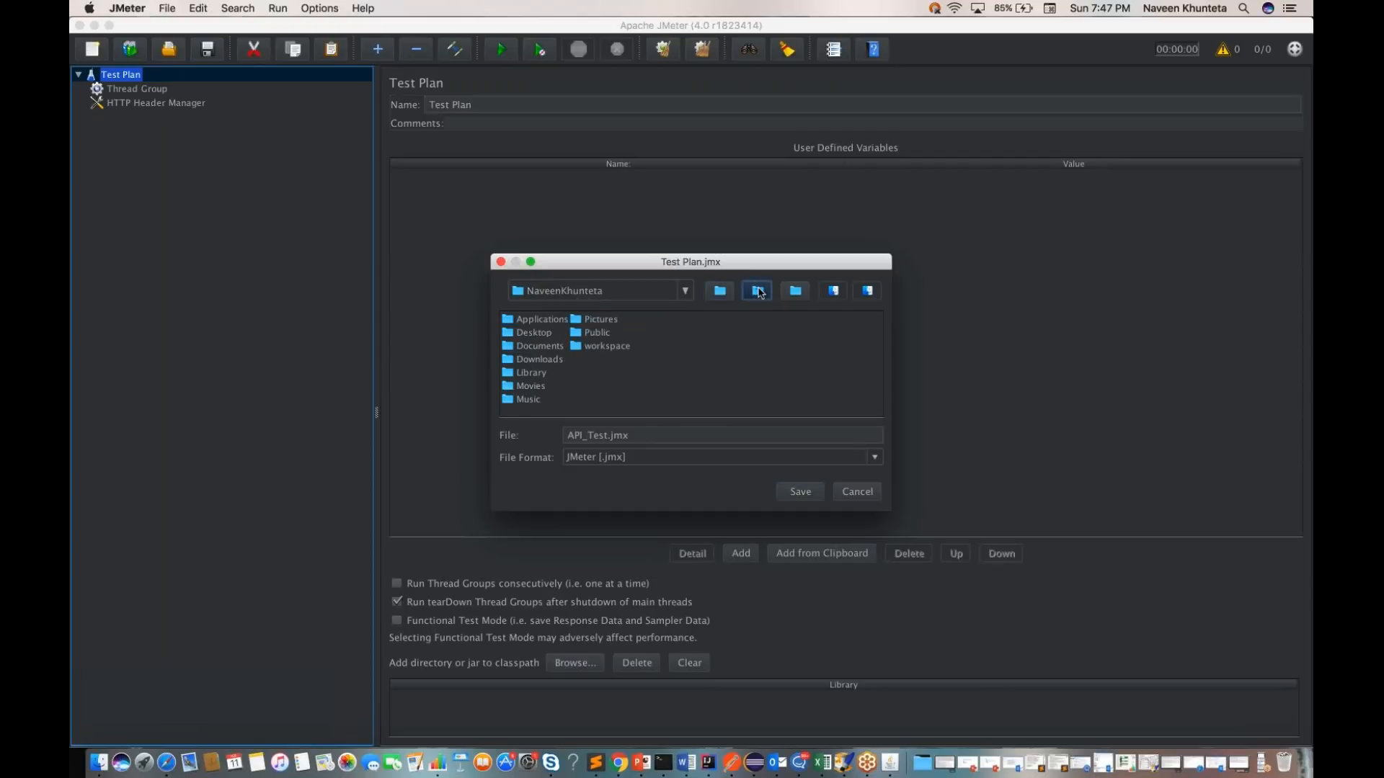
{"action": "left_click", "coordinate": [794, 296]}
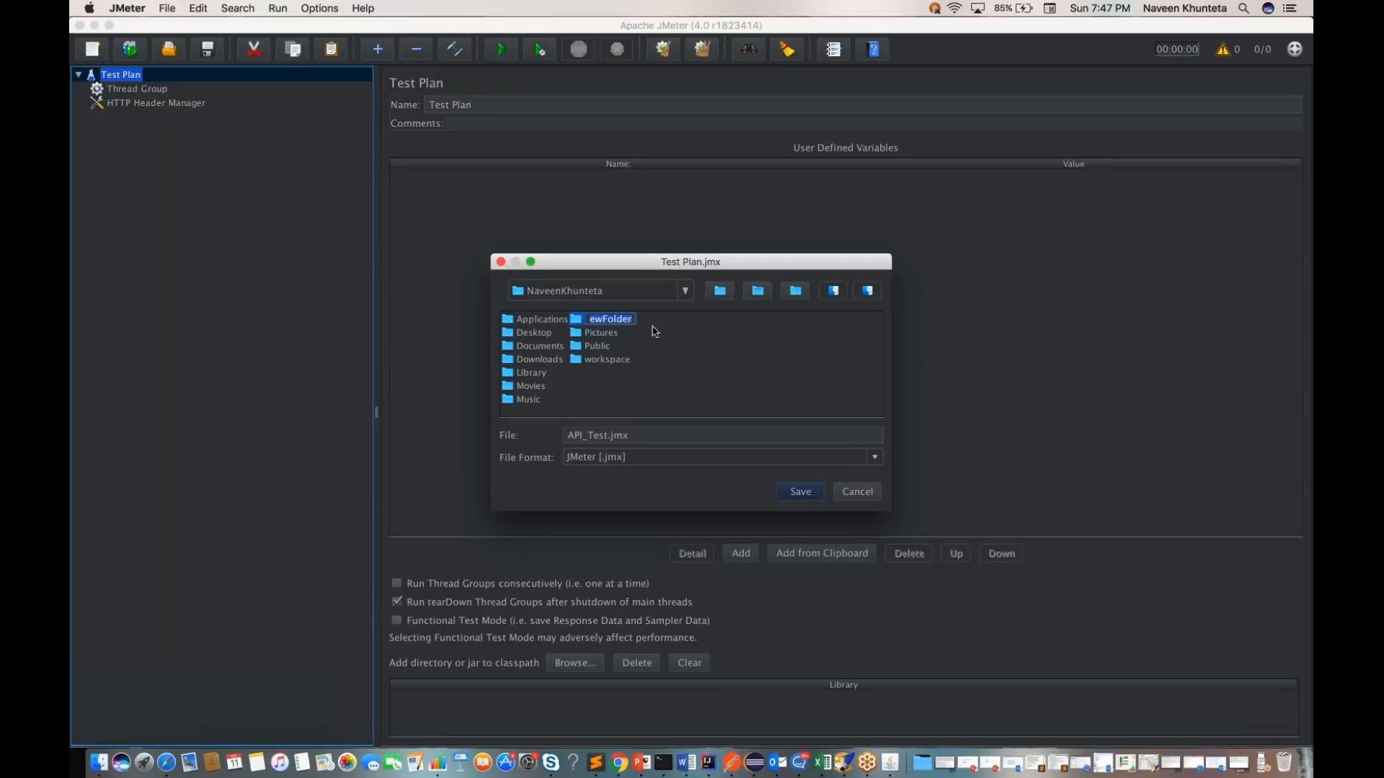
{"action": "left_click", "coordinate": [667, 358]}
{"action": "left_click", "coordinate": [607, 326]}
{"action": "right_click", "coordinate": [608, 325]}
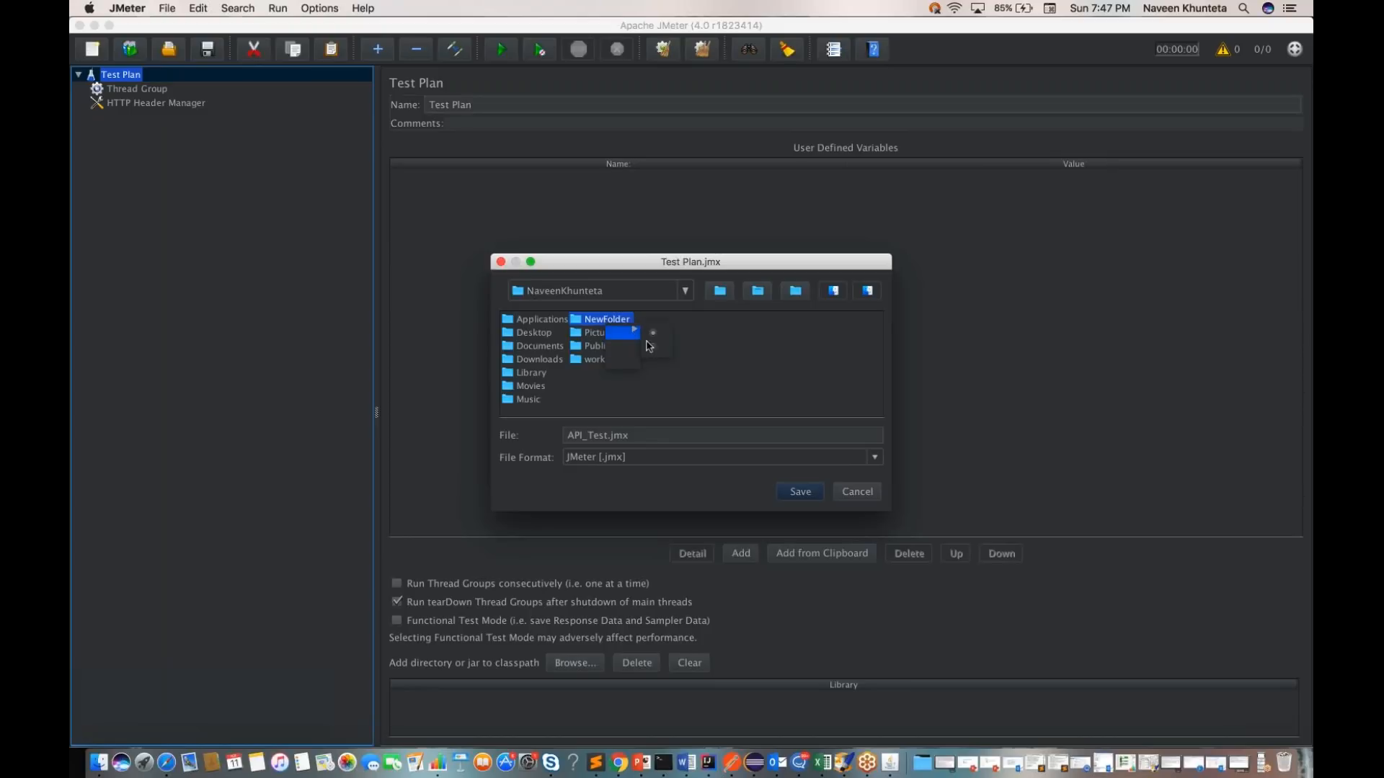
{"action": "left_click", "coordinate": [742, 371]}
Step: Create a new folder named Jmeter_Tests on the Desktop from the save dialog
{"action": "double_click", "coordinate": [534, 335]}
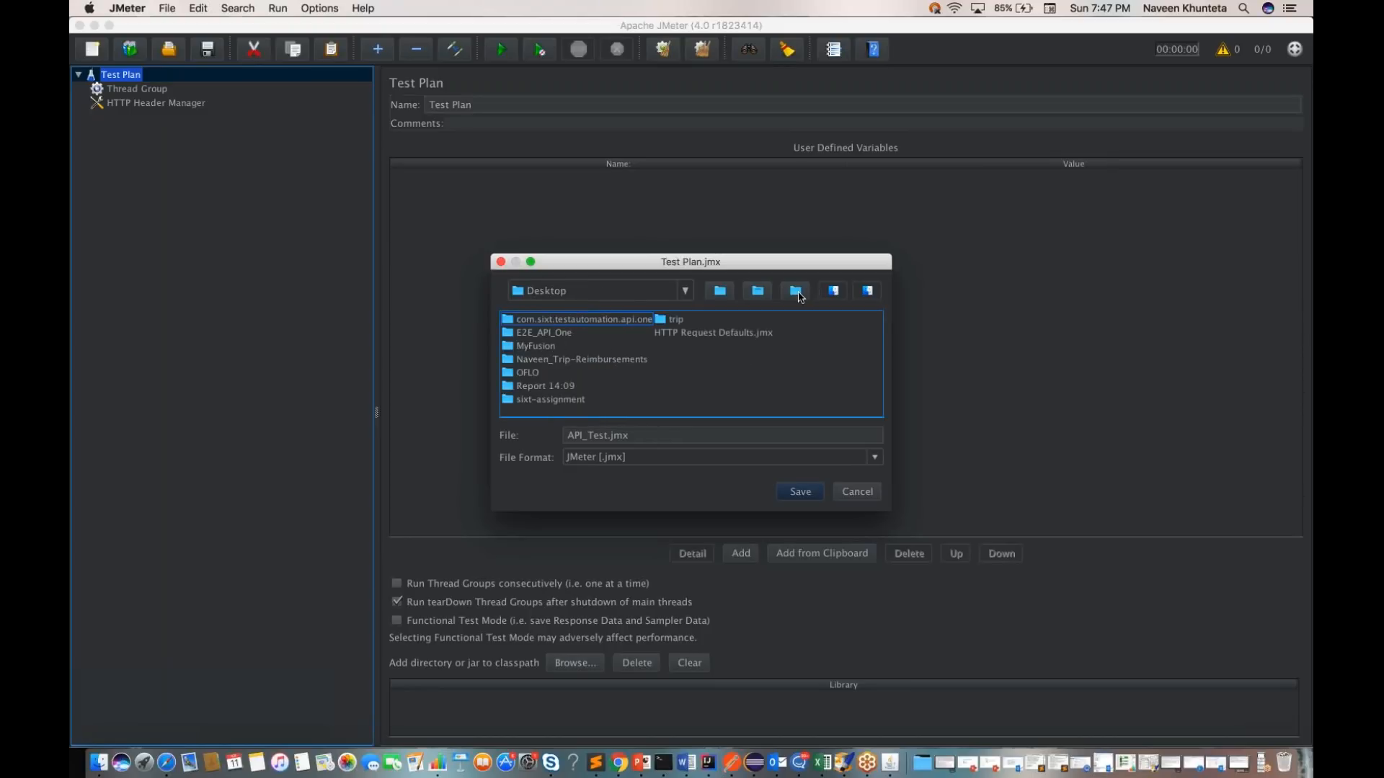
{"action": "left_click", "coordinate": [797, 292]}
{"action": "type", "text": "Jmeter Tests"}
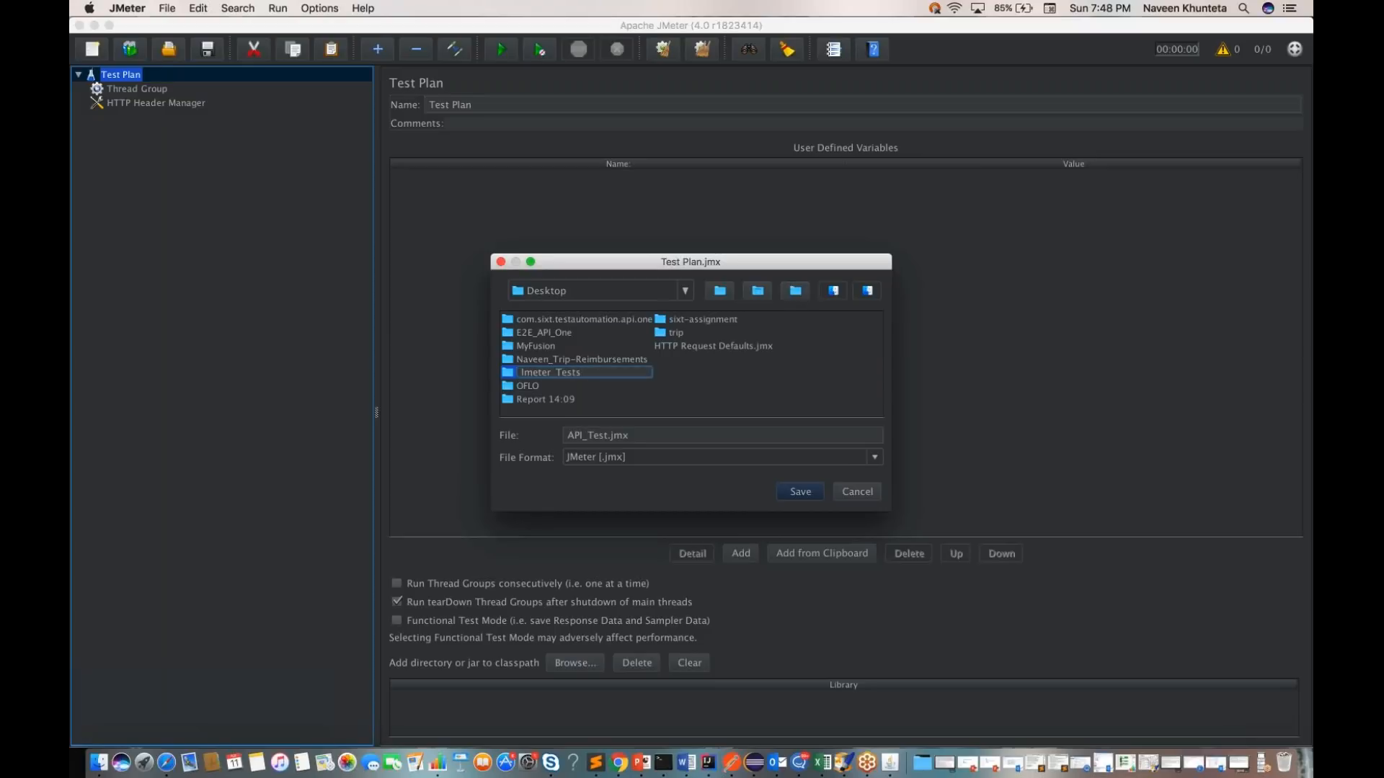
Step: Save API_Test.jmx in the Desktop's Jmeter_Tests folder
{"action": "double_click", "coordinate": [511, 386]}
{"action": "left_click", "coordinate": [685, 291]}
{"action": "left_click", "coordinate": [576, 351]}
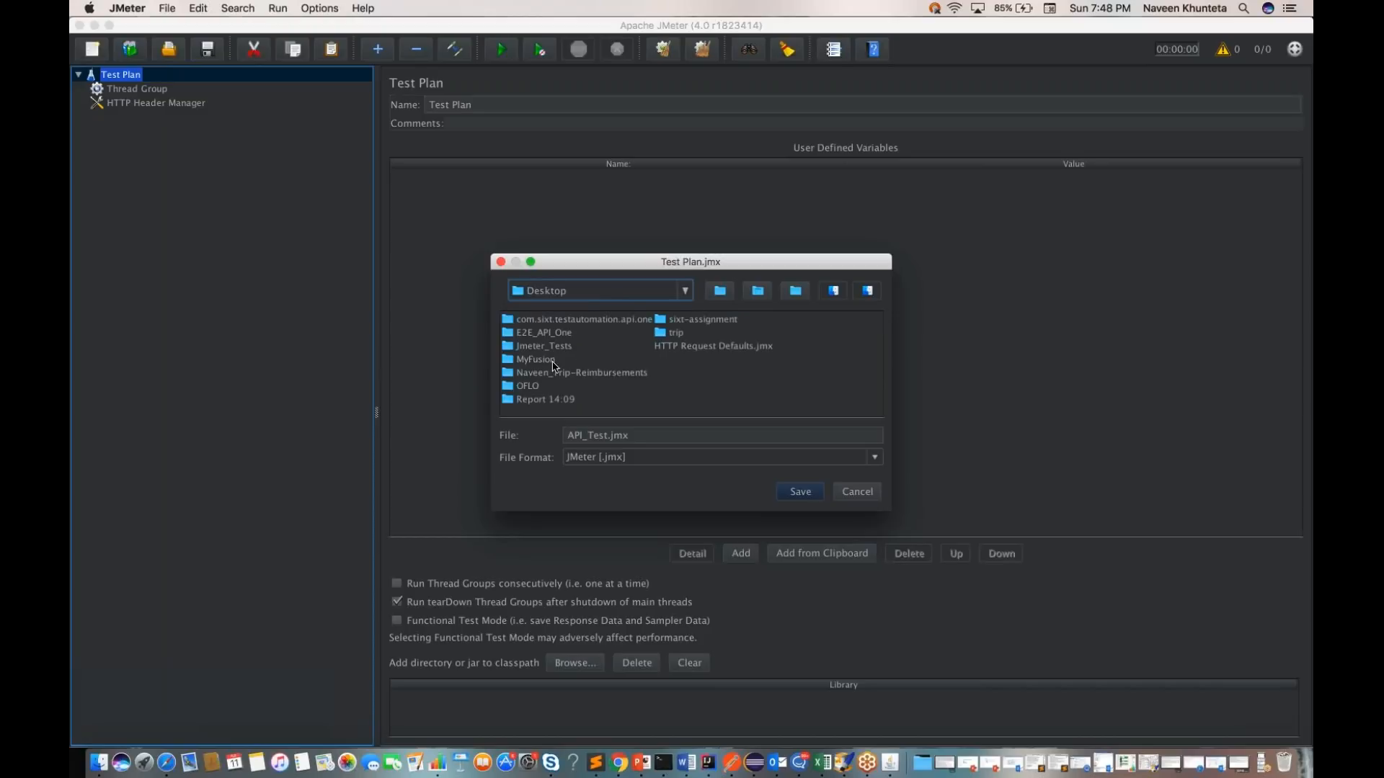
{"action": "double_click", "coordinate": [543, 346]}
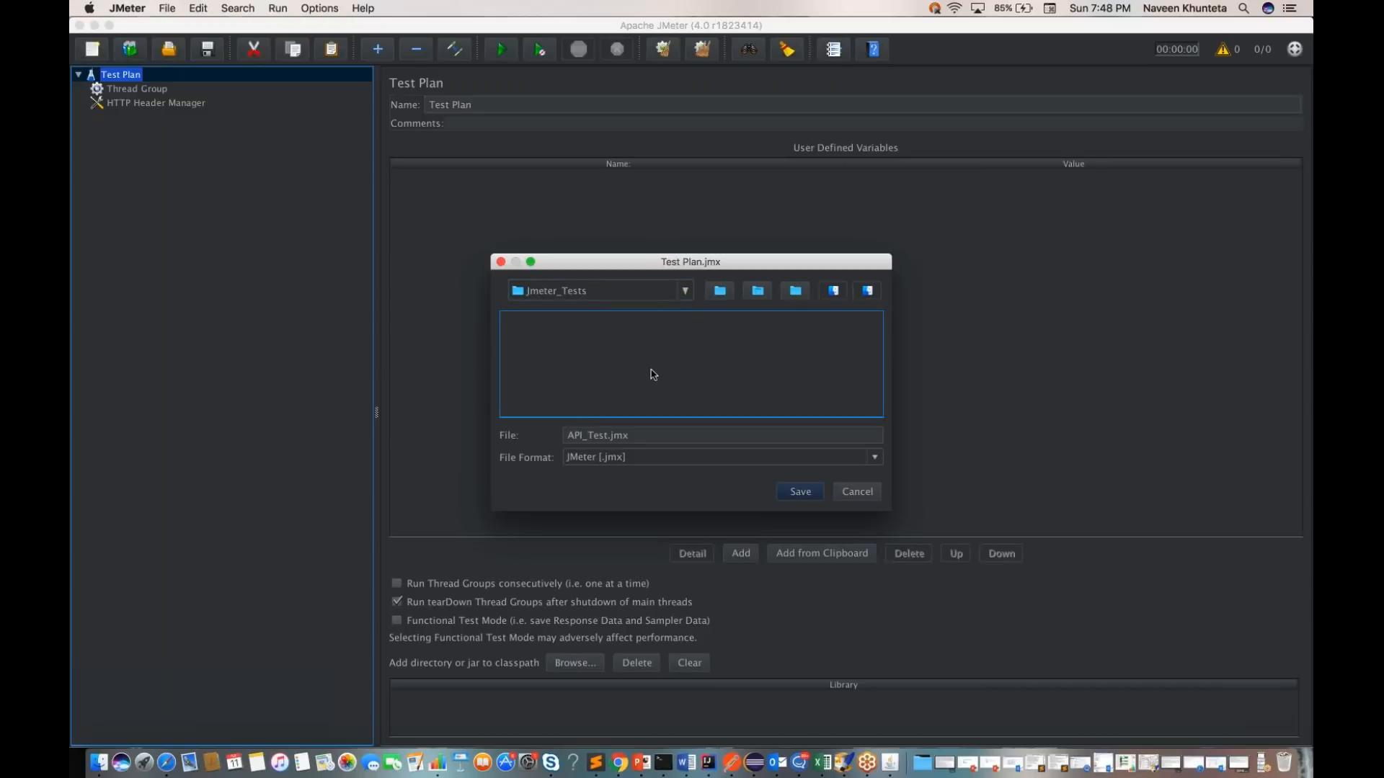
{"action": "left_click", "coordinate": [800, 492]}
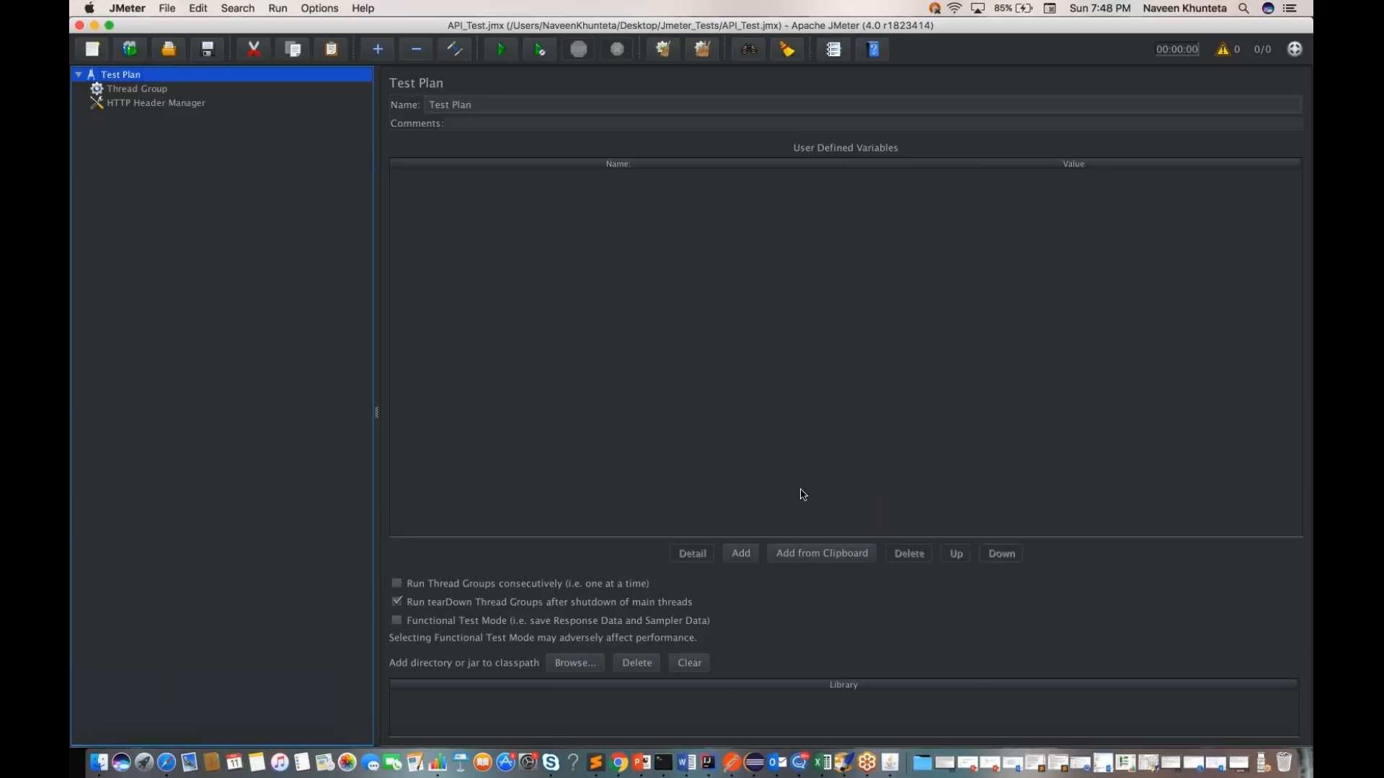
Step: Check in Finder that the Desktop's Jmeter_Tests folder contains the saved test plan, and return to JMeter
{"action": "left_click", "coordinate": [99, 763]}
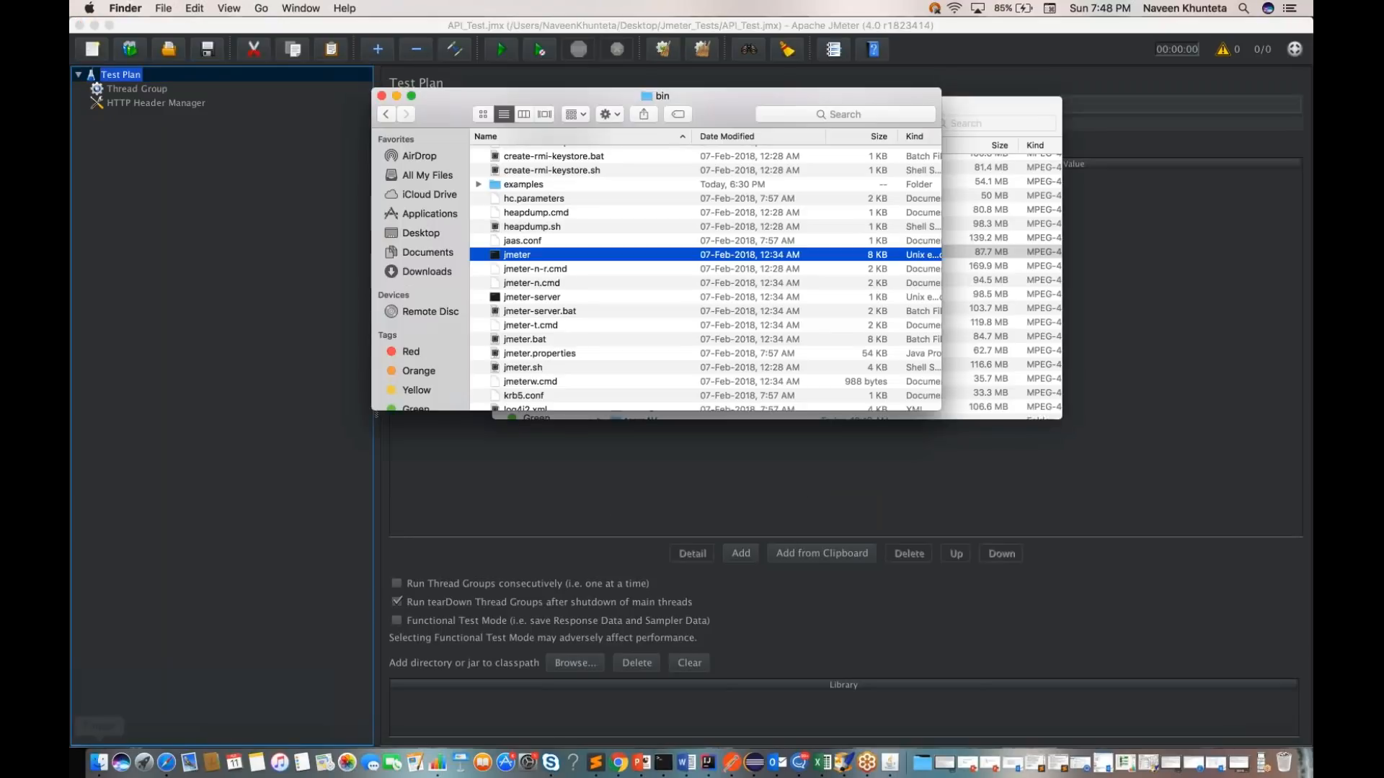
{"action": "left_click", "coordinate": [418, 231]}
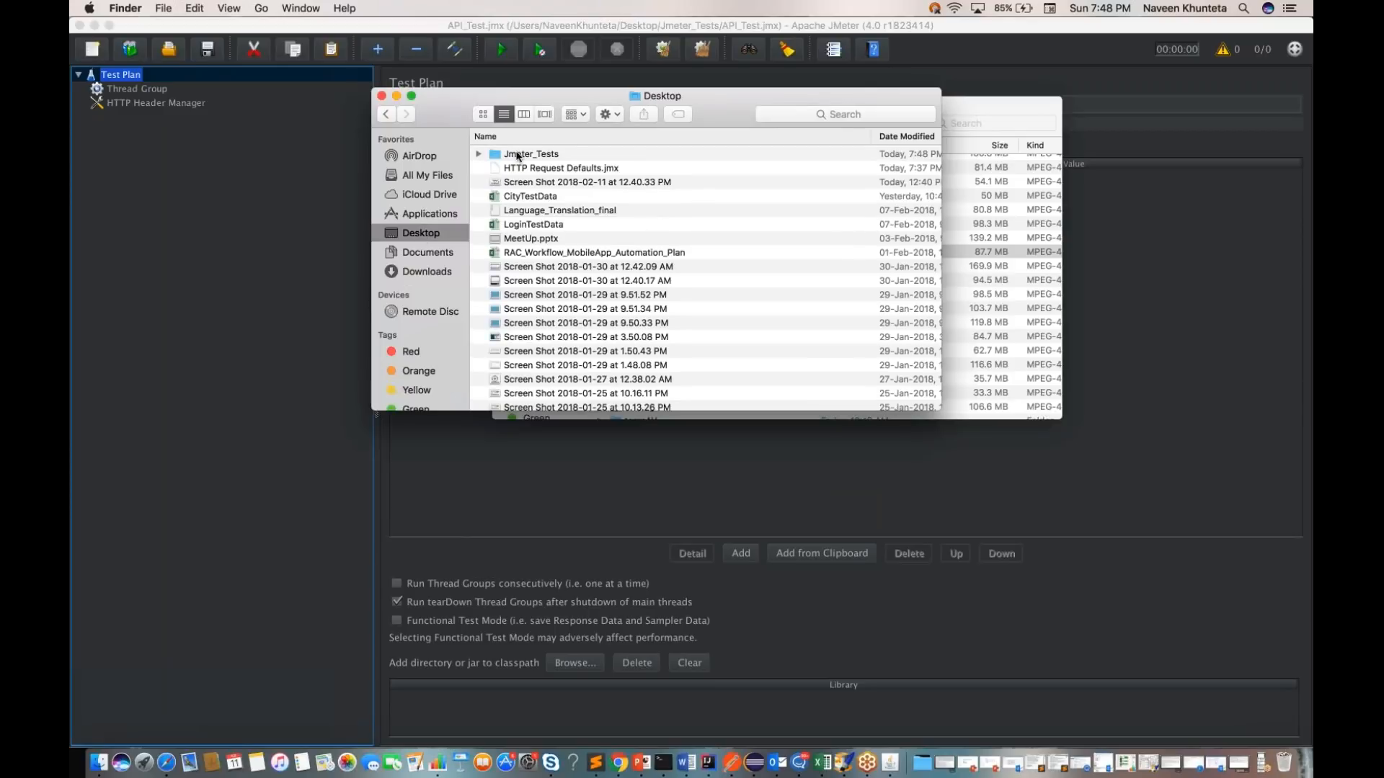
{"action": "double_click", "coordinate": [516, 155]}
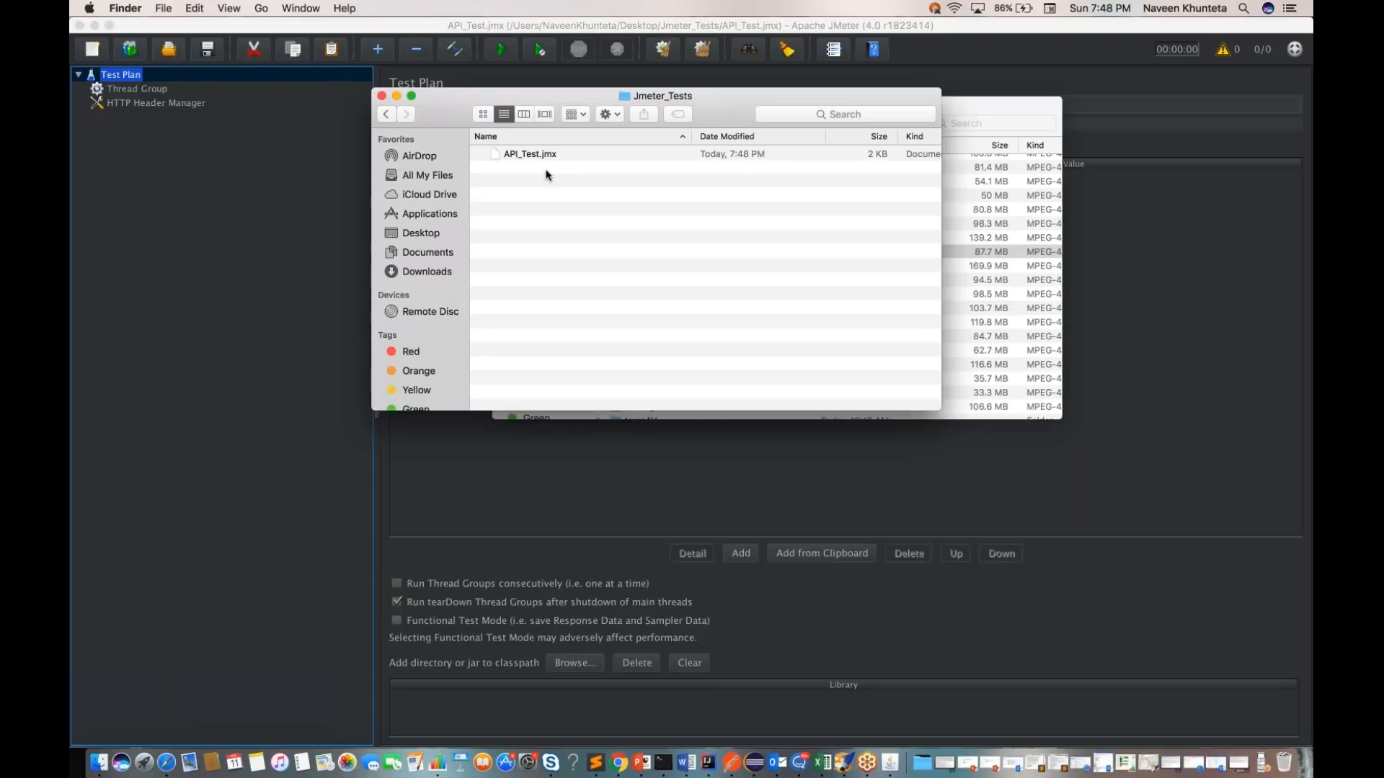
{"action": "key", "text": "super+Tab"}
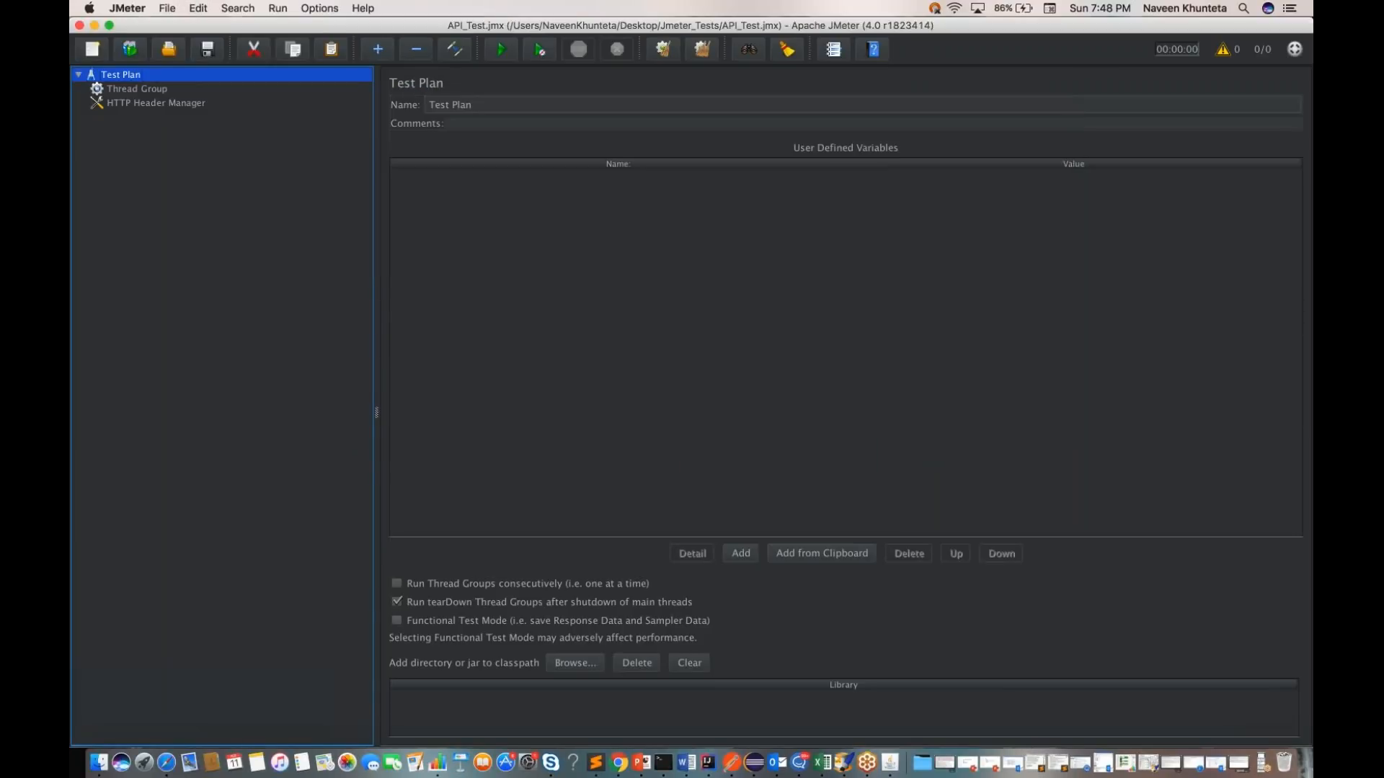
{"action": "left_click", "coordinate": [161, 105]}
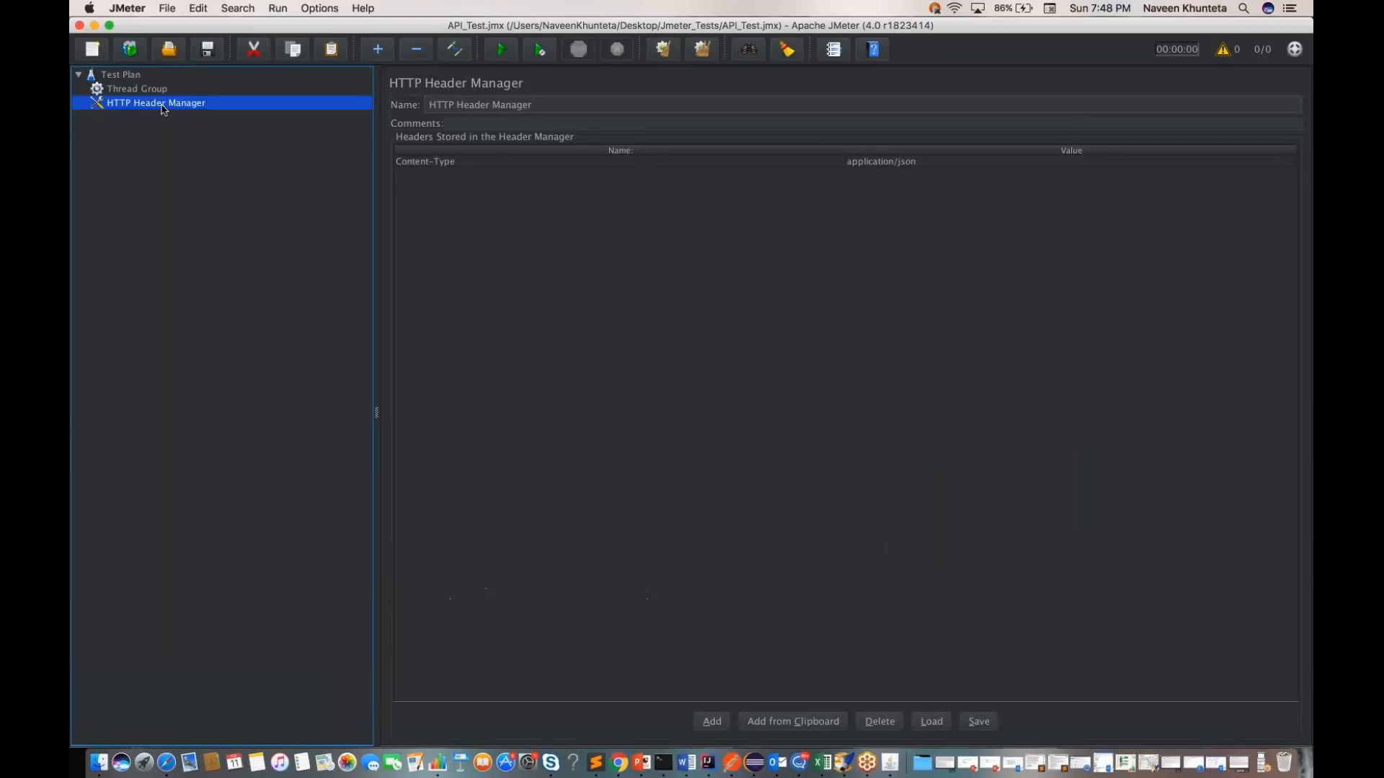
{"action": "left_click", "coordinate": [135, 77]}
{"action": "right_click", "coordinate": [135, 77]}
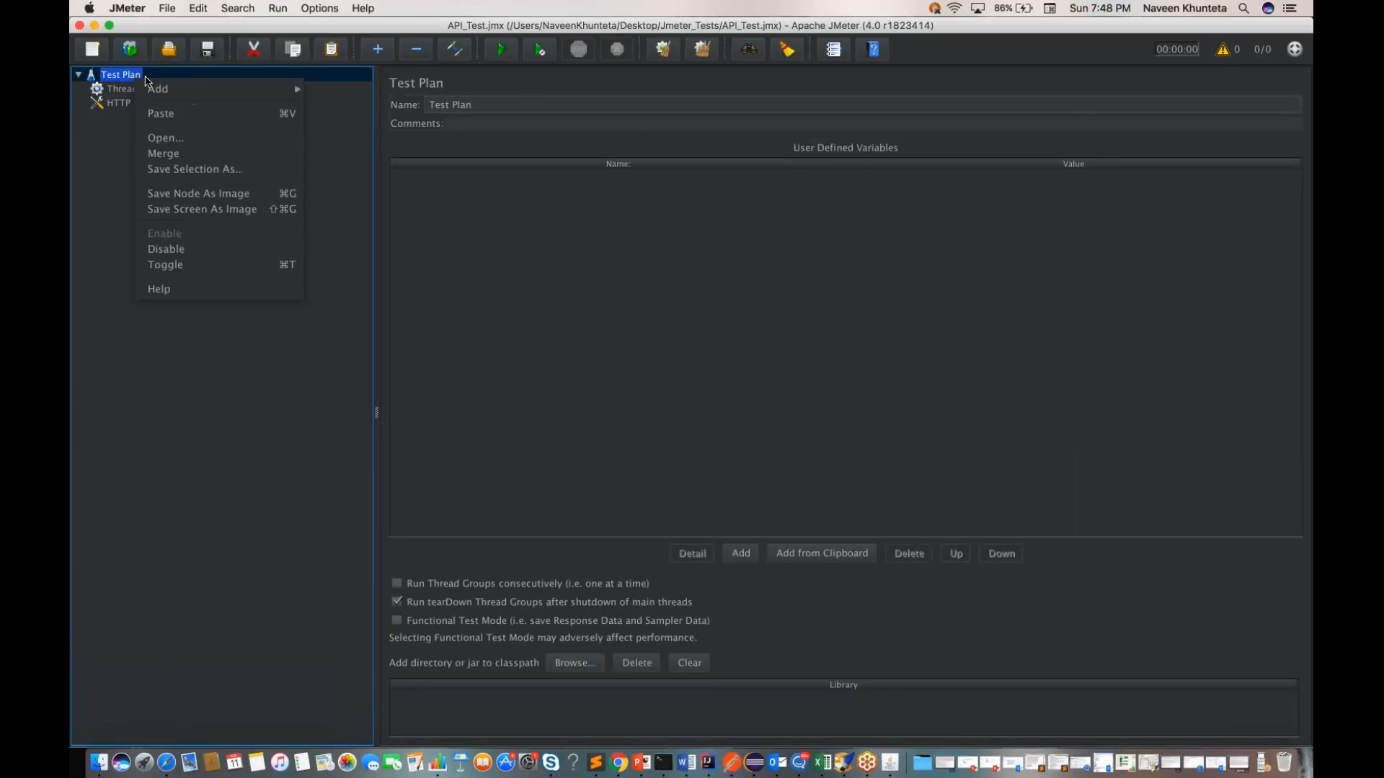
Step: Rename the Thread Group to "GetWeather - Thread Group" and save the test plan
{"action": "left_click", "coordinate": [145, 93]}
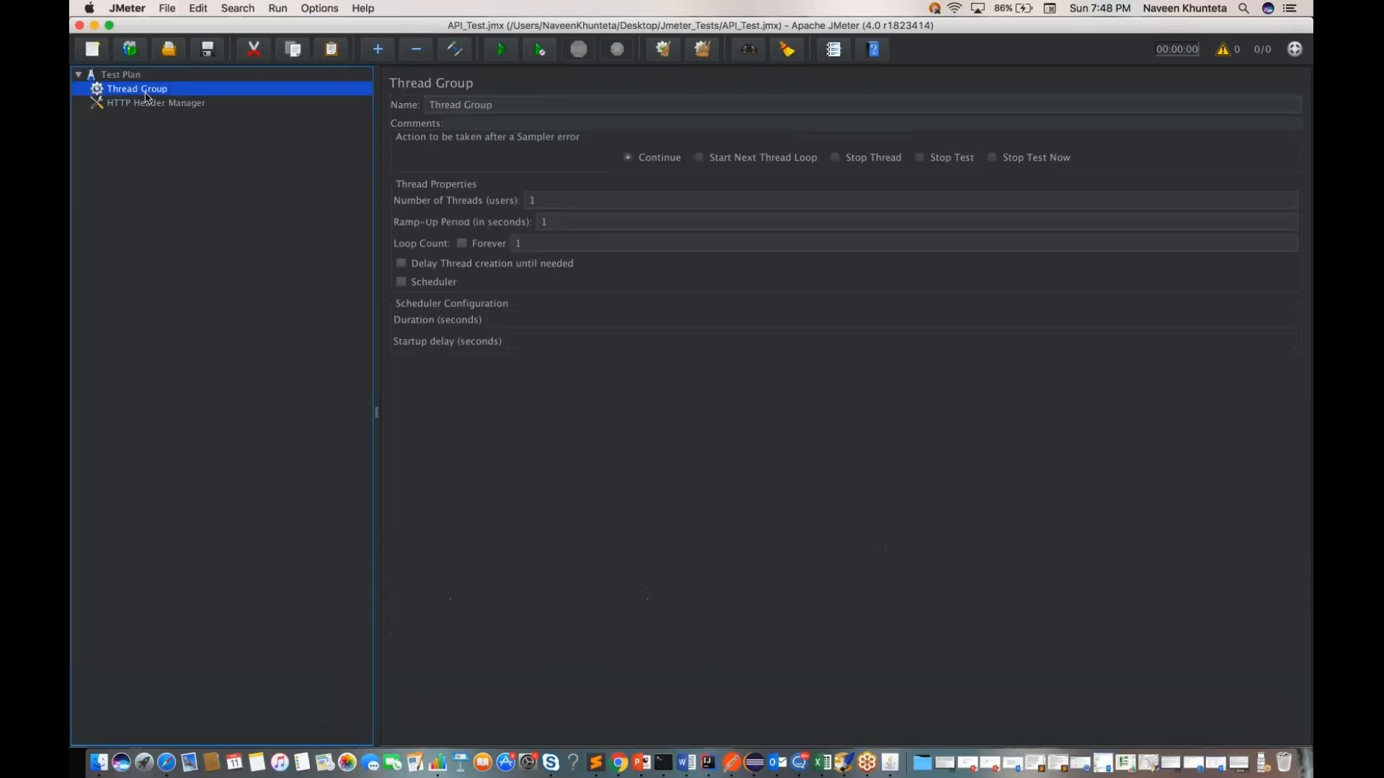
{"action": "triple_click", "coordinate": [483, 106]}
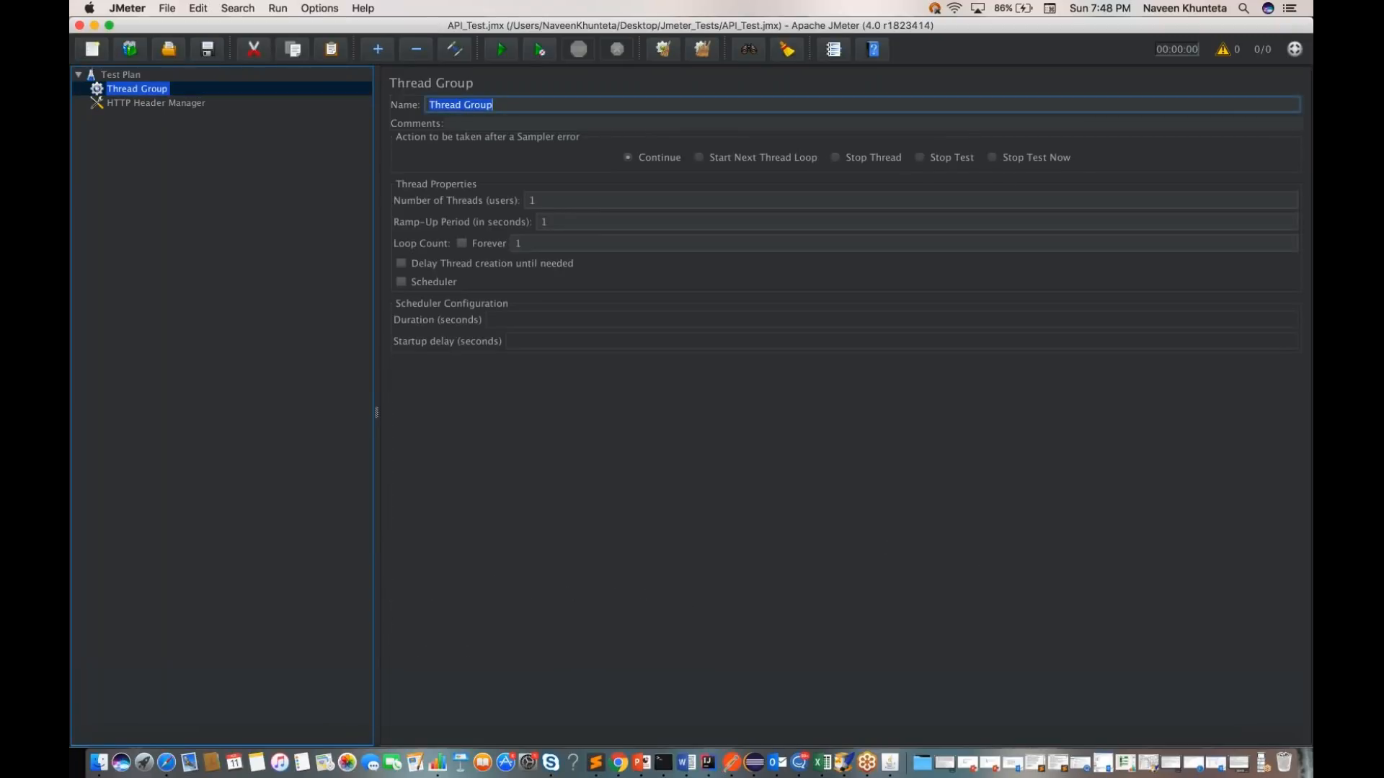
{"action": "left_click", "coordinate": [489, 106]}
{"action": "type", "text": "Get-"}
{"action": "key", "text": "BackSpace"}
{"action": "type", "text": "Weather -"}
{"action": "key", "text": "super+s"}
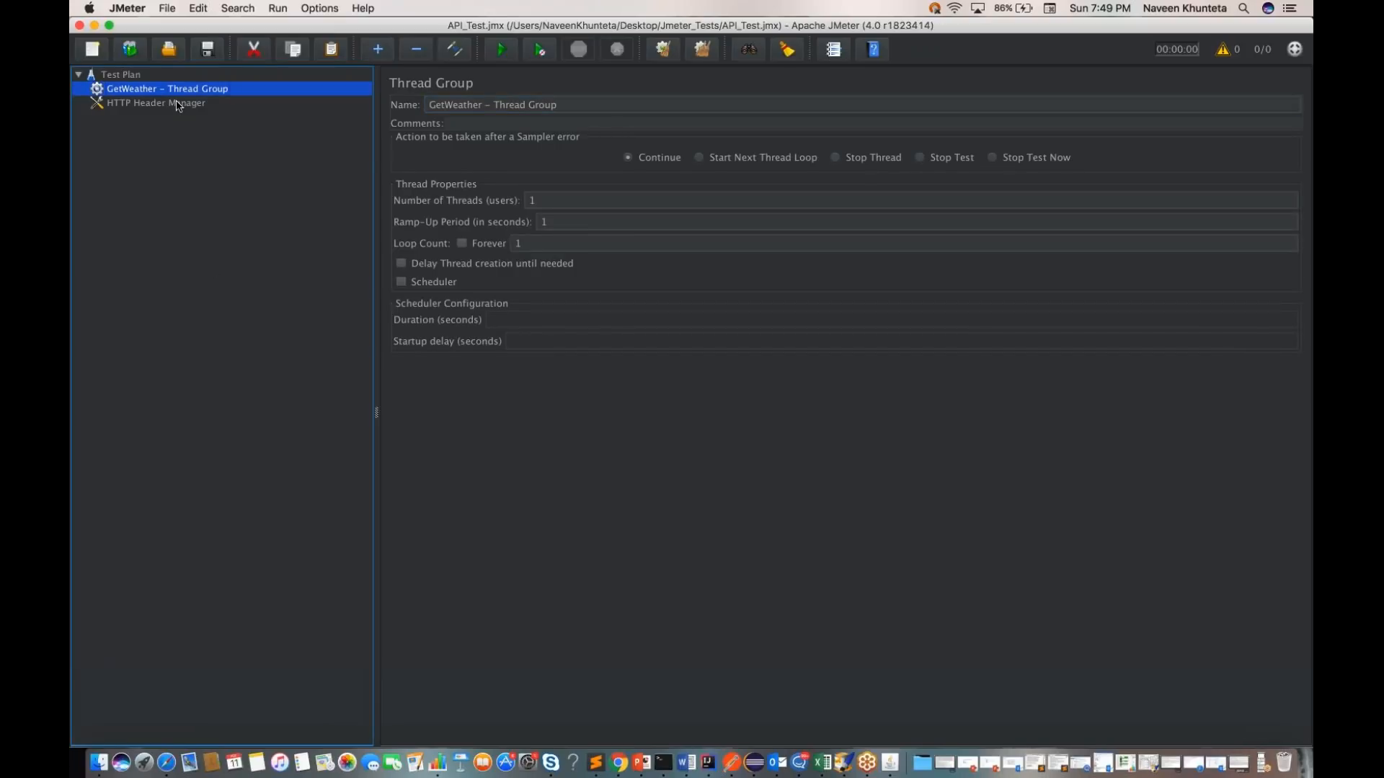
Step: Review the headers stored in the HTTP Header Manager
{"action": "left_click", "coordinate": [150, 106]}
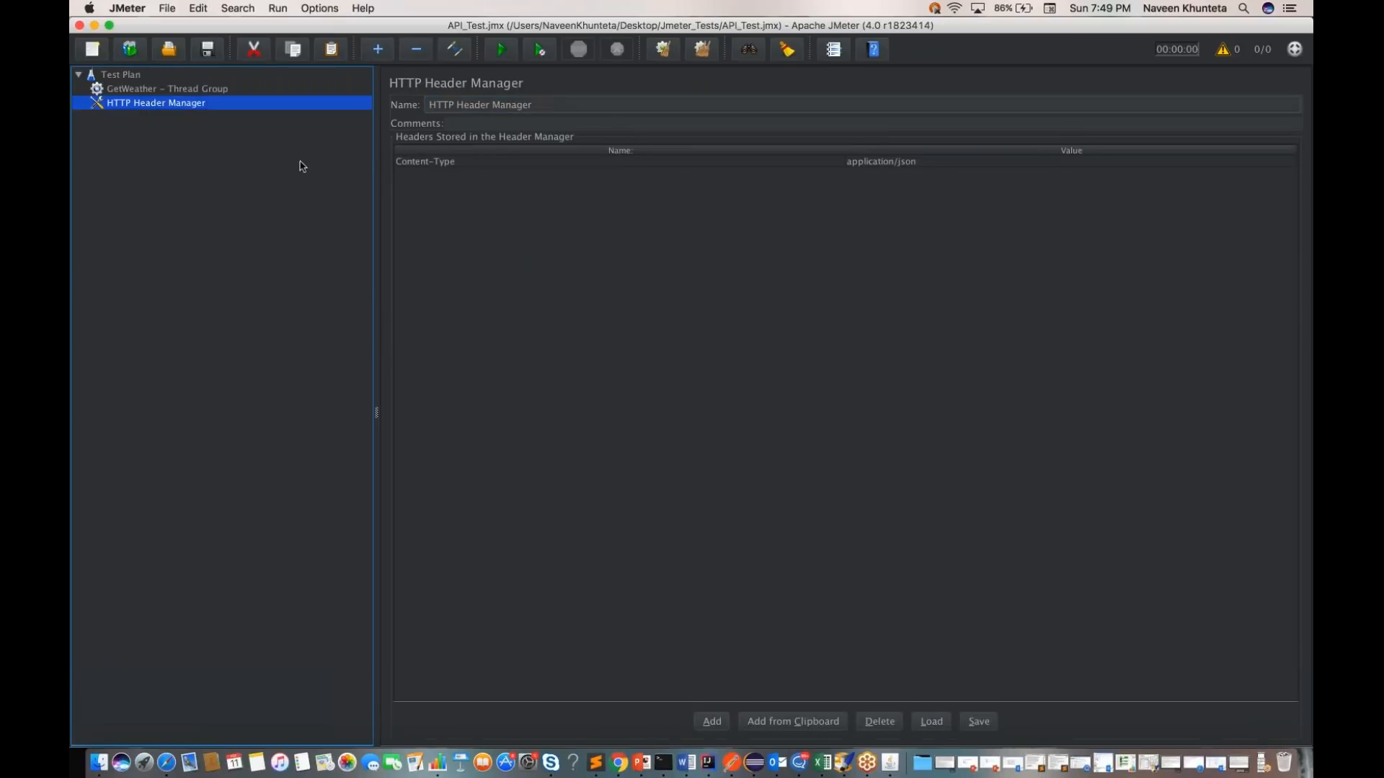
{"action": "key", "text": "Tab"}
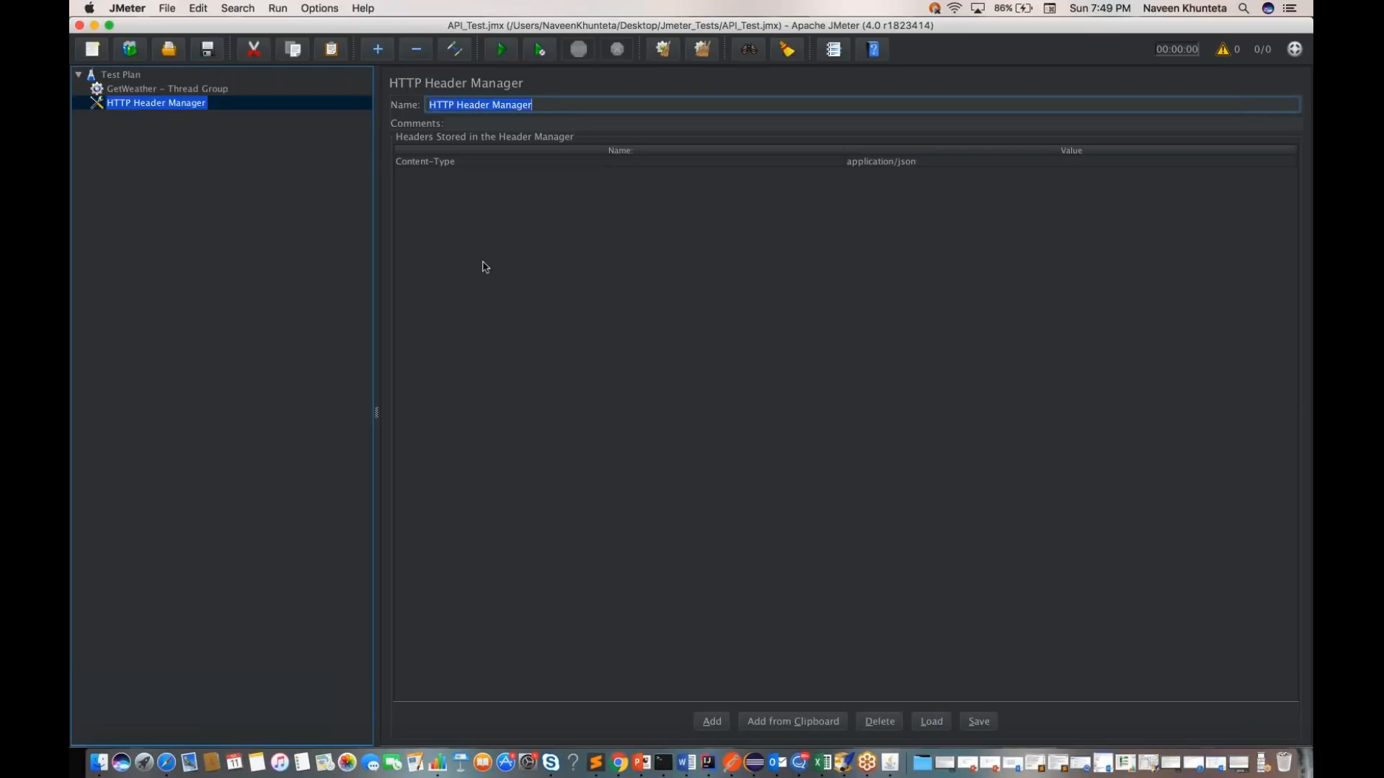
{"action": "left_click", "coordinate": [156, 103]}
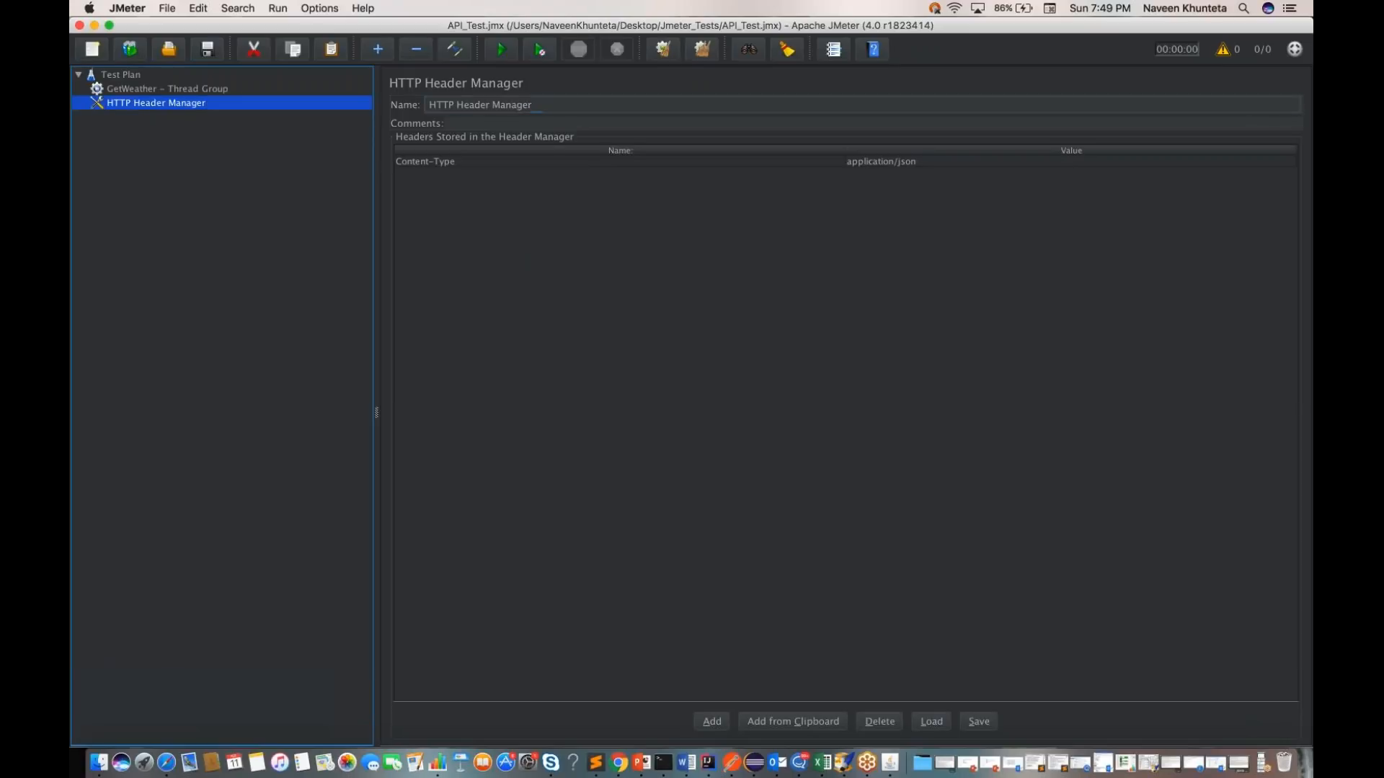
Step: Add an HTTP Request Defaults config element to the Test Plan
{"action": "left_click", "coordinate": [135, 75]}
{"action": "right_click", "coordinate": [137, 76]}
{"action": "mouse_move", "coordinate": [263, 94]}
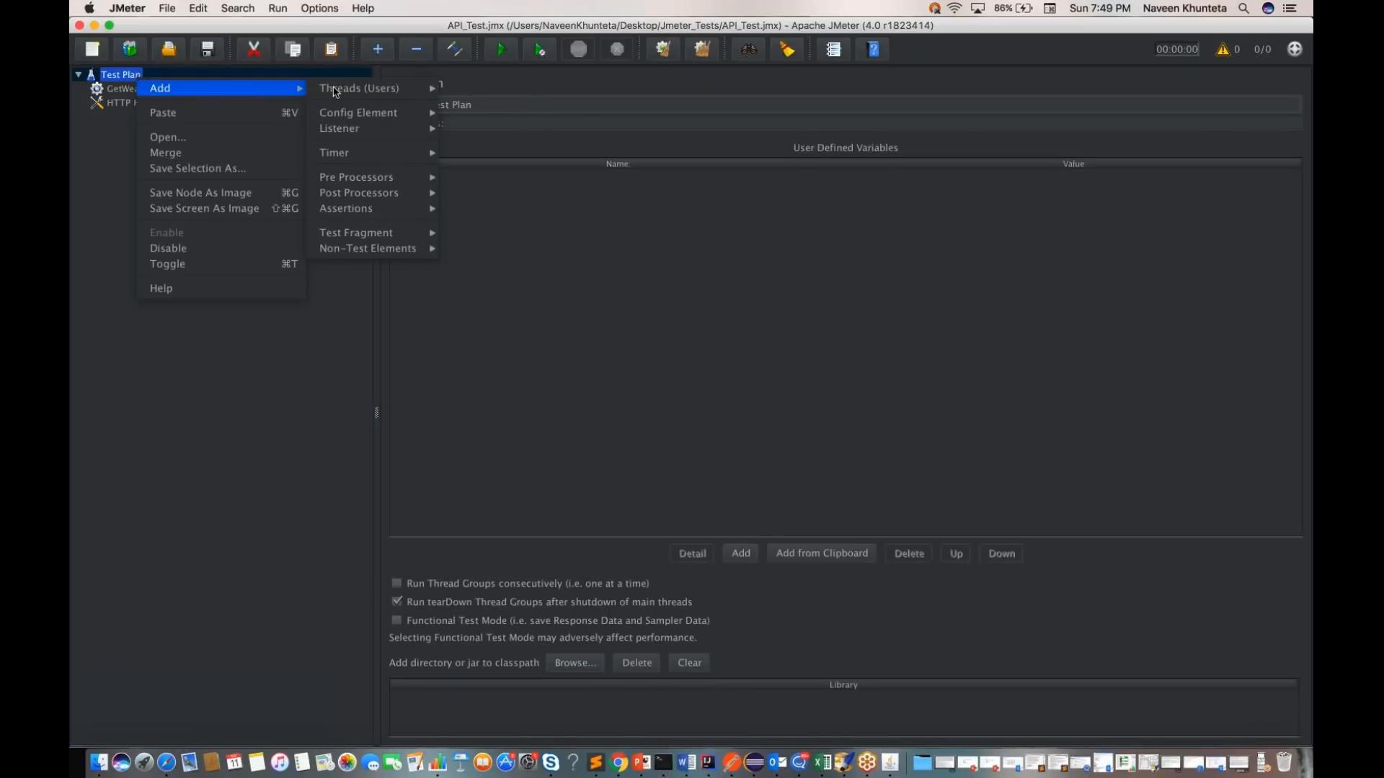
{"action": "mouse_move", "coordinate": [365, 116]}
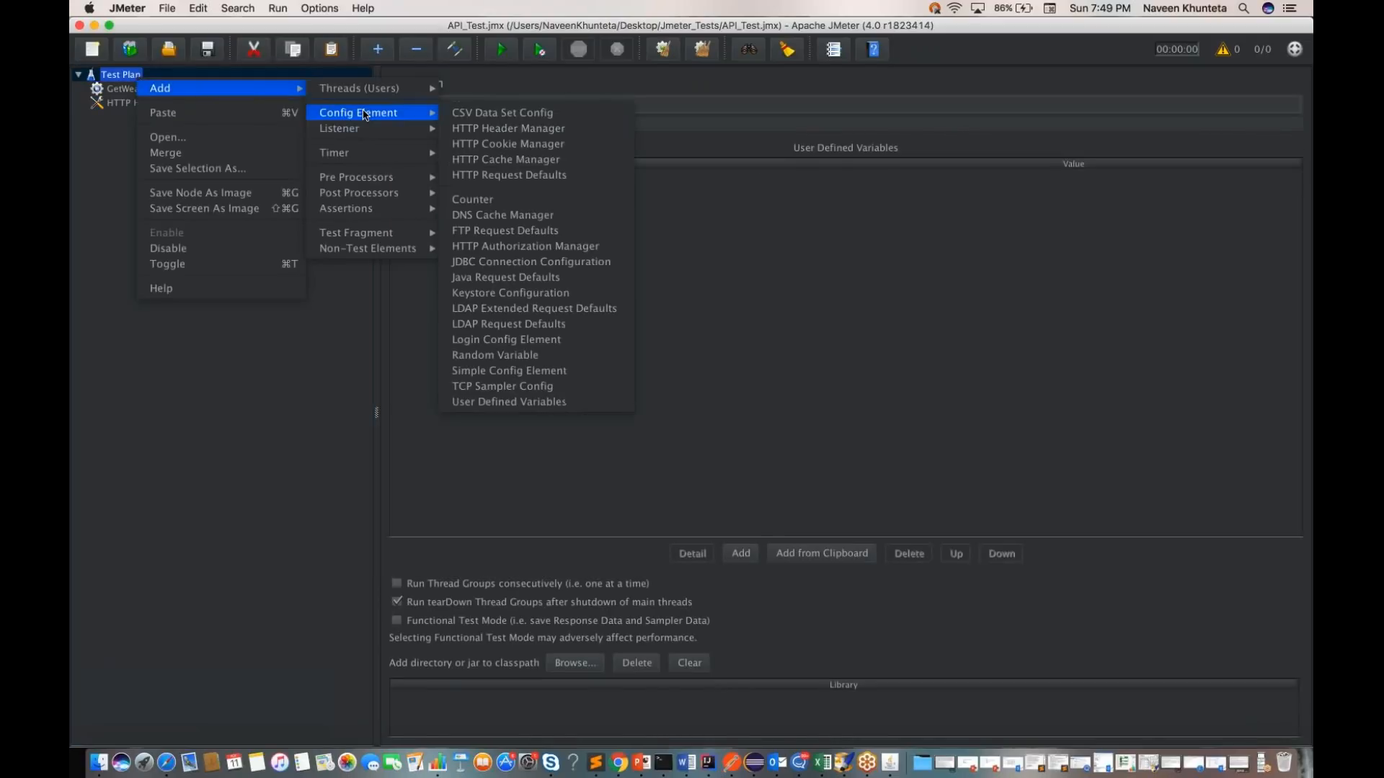
{"action": "left_click", "coordinate": [505, 175]}
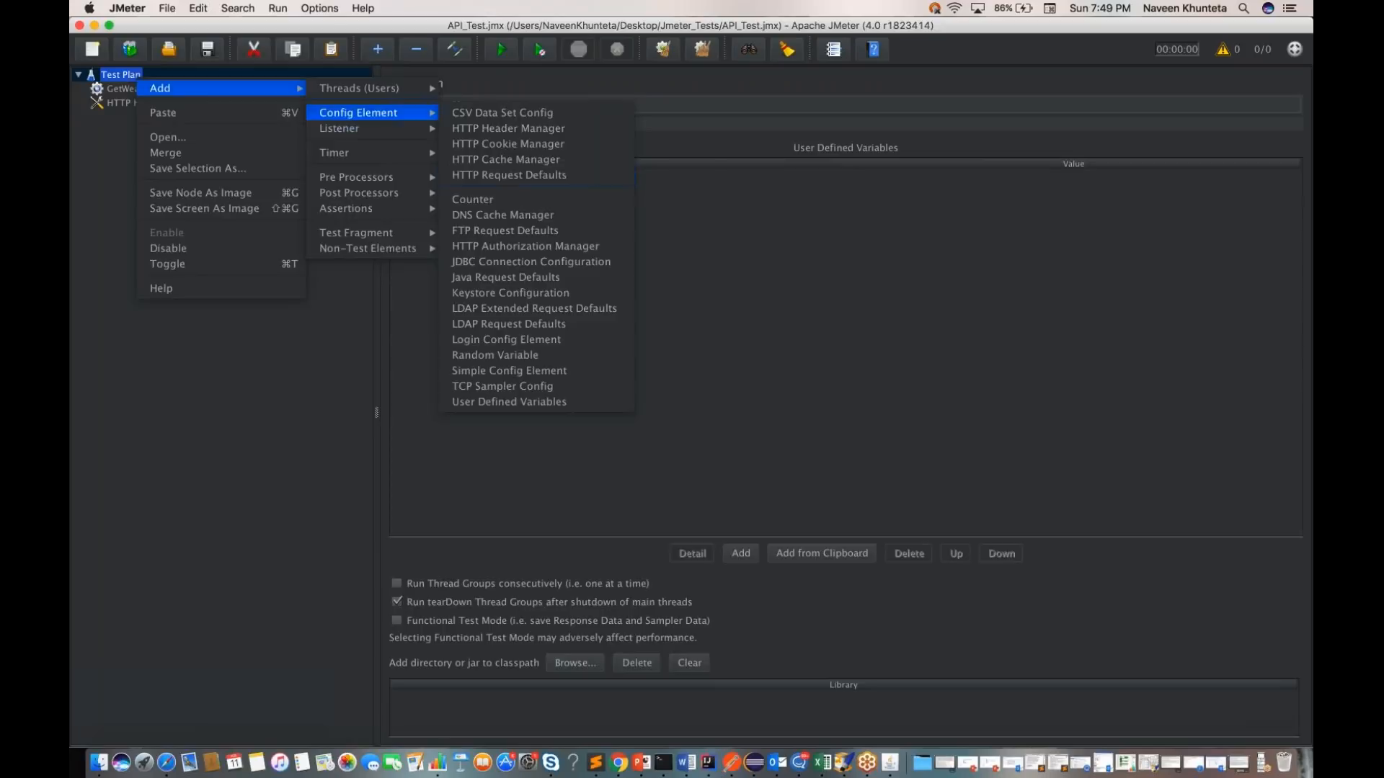
{"action": "left_click", "coordinate": [685, 174]}
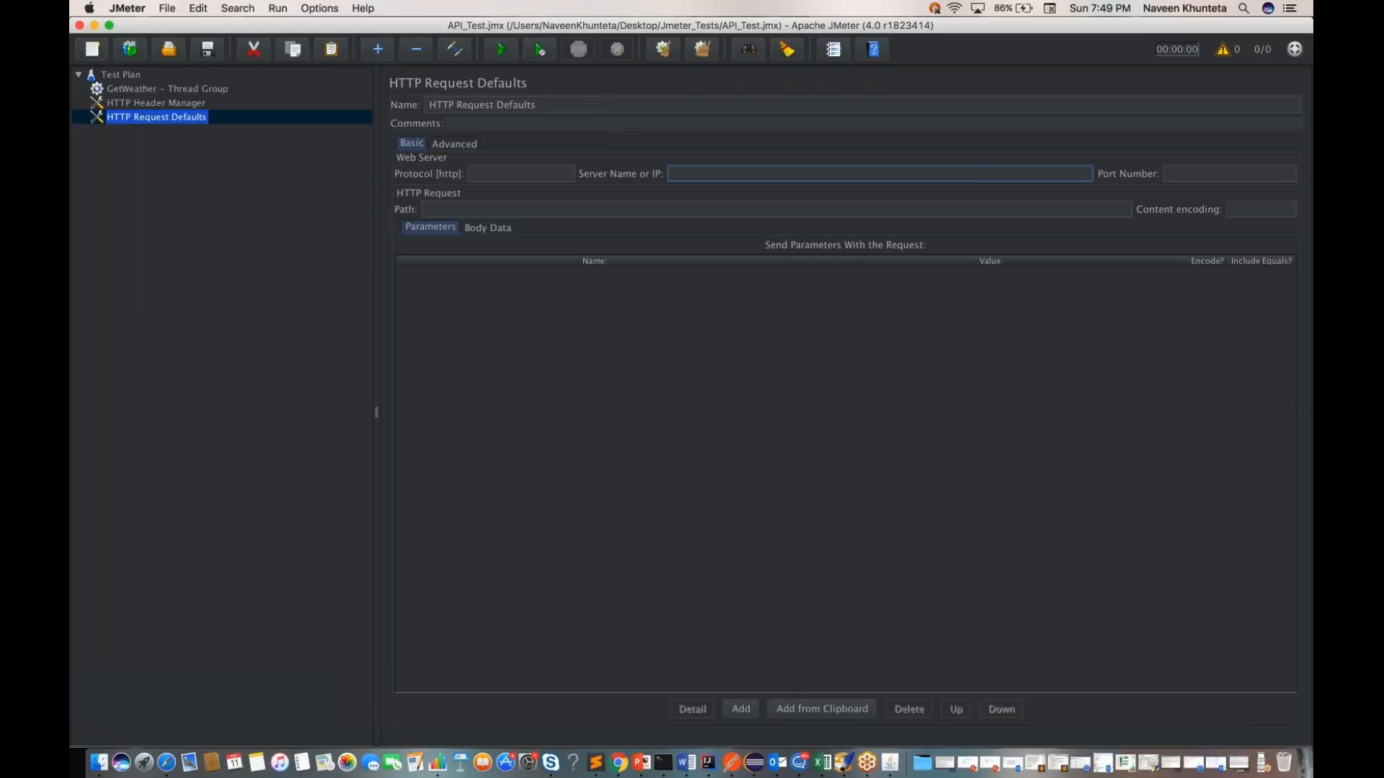
{"action": "key", "text": "ctrl+Left"}
{"action": "key", "text": "ctrl+Right"}
{"action": "key", "text": "ctrl+Right"}
{"action": "left_click", "coordinate": [620, 370]}
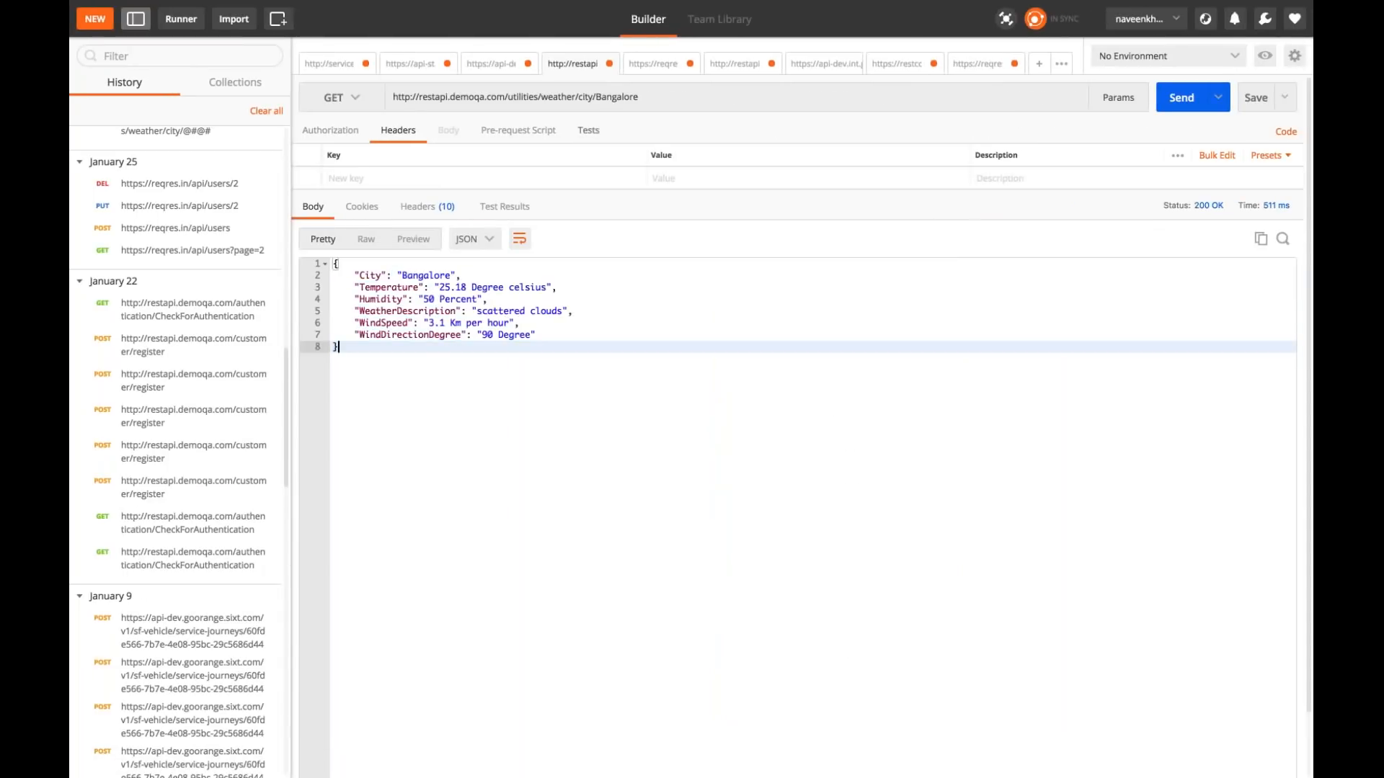
{"action": "left_click", "coordinate": [592, 97]}
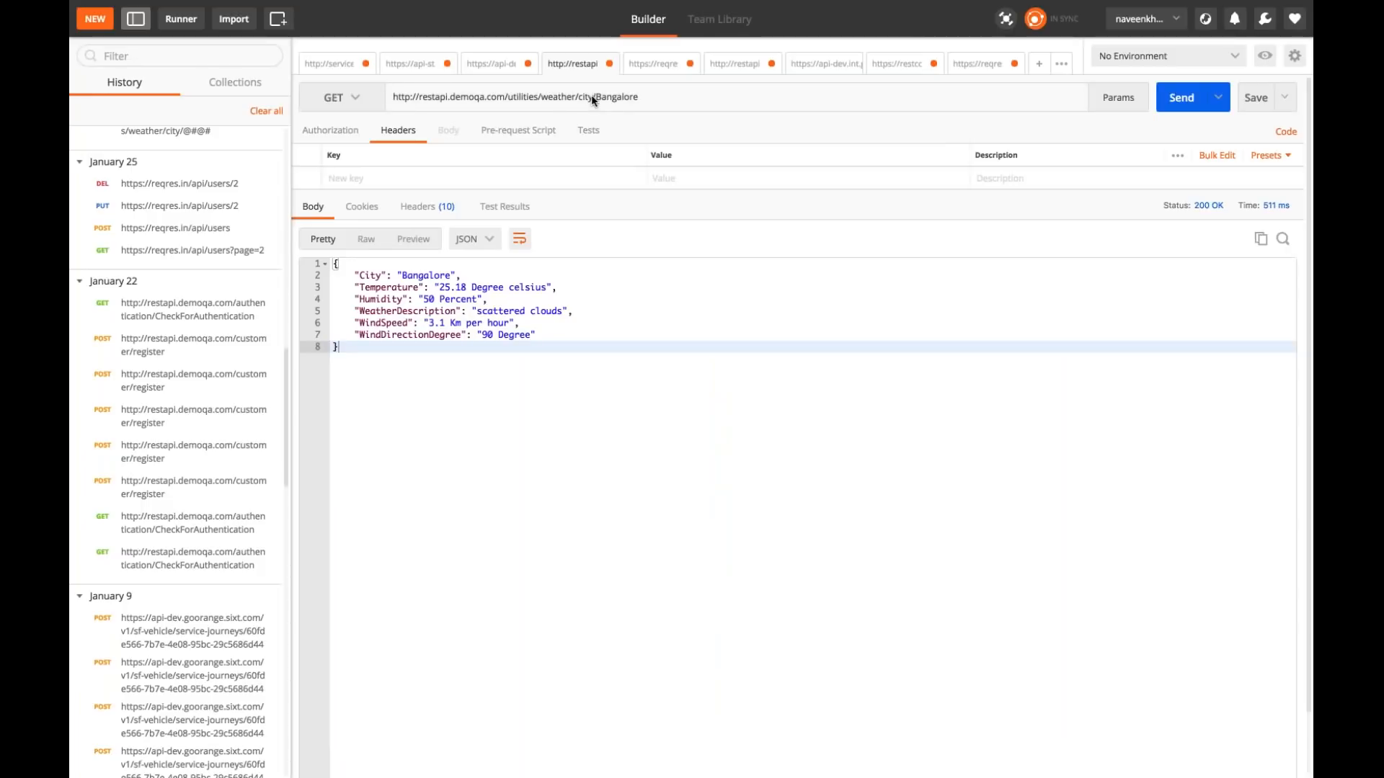
{"action": "left_click", "coordinate": [392, 94], "text": "shift"}
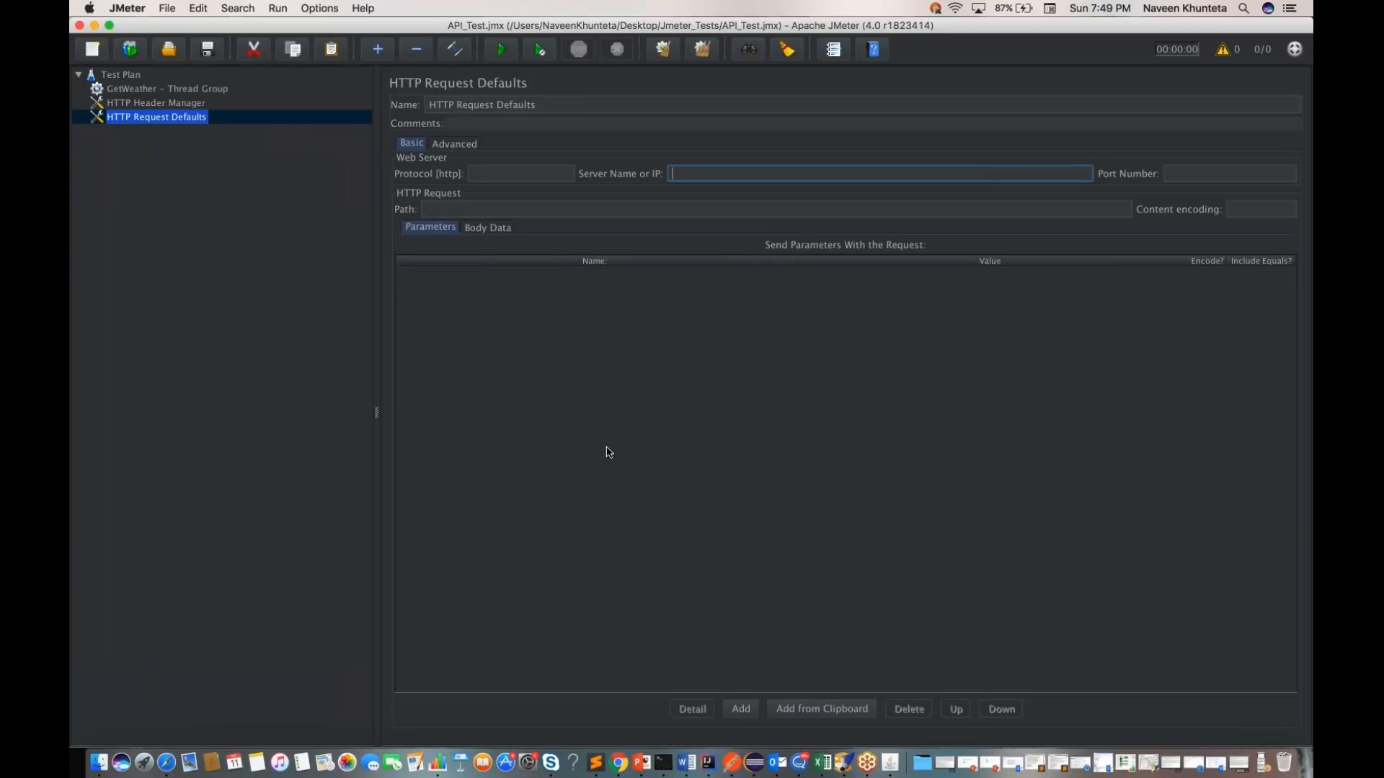
{"action": "type", "text": "http://restapi.demoqa.com/utilities/weather/city"}
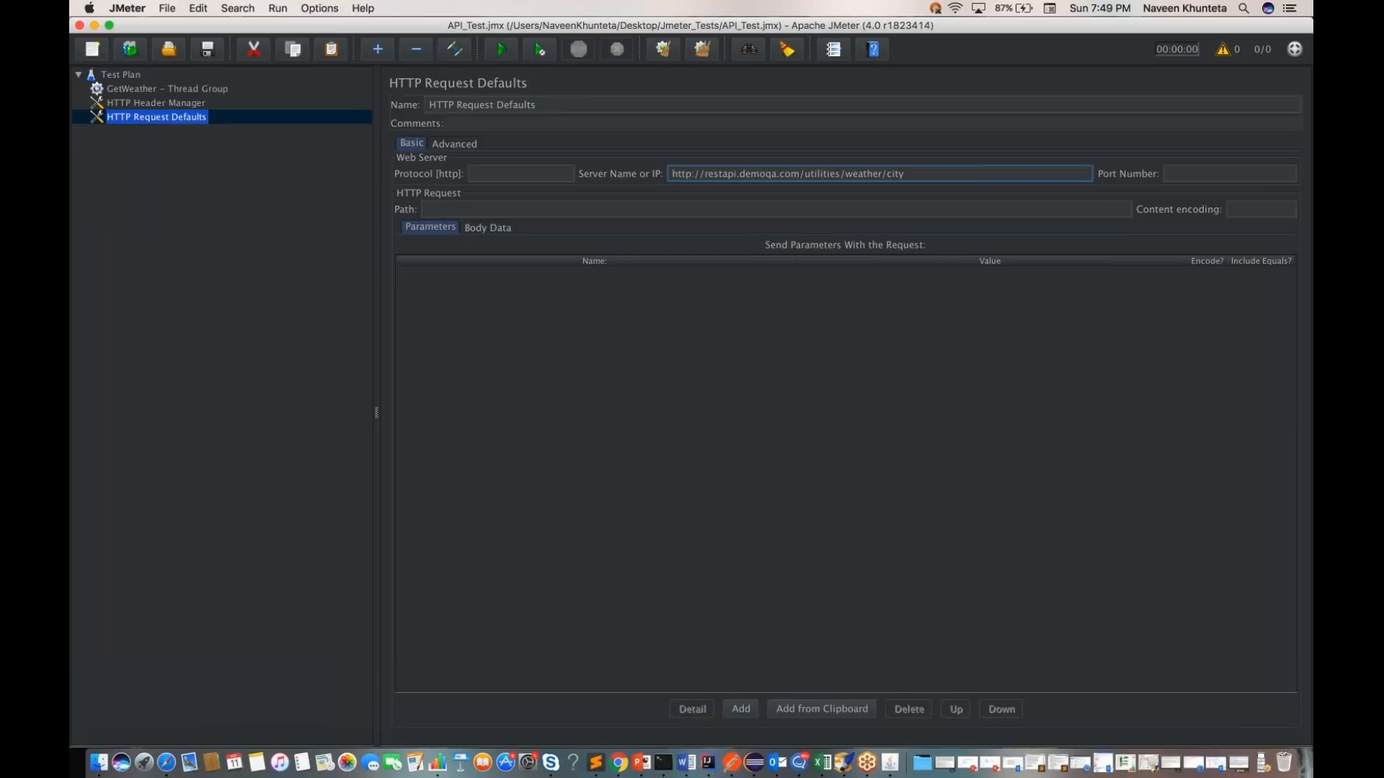
{"action": "key", "text": "ctrl+Right"}
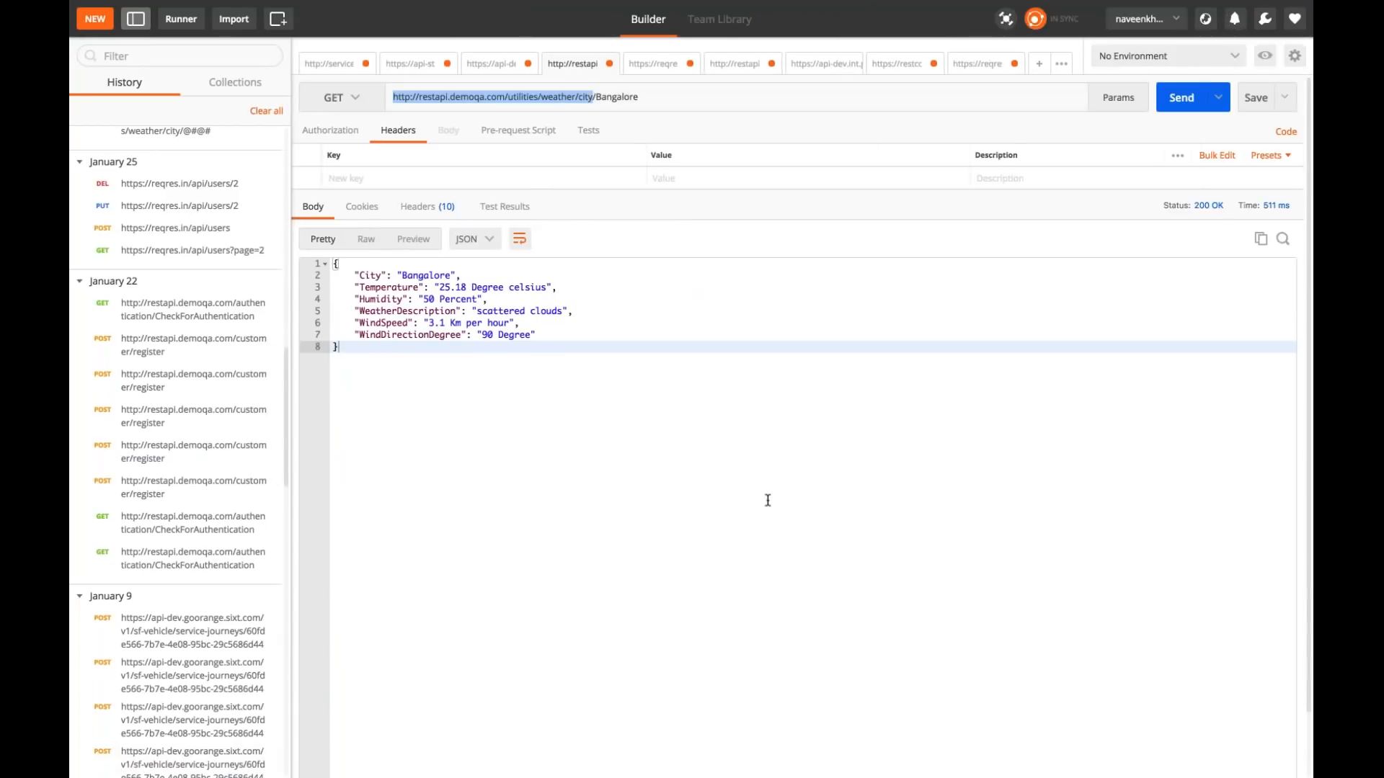
{"action": "key", "text": "ctrl+Left"}
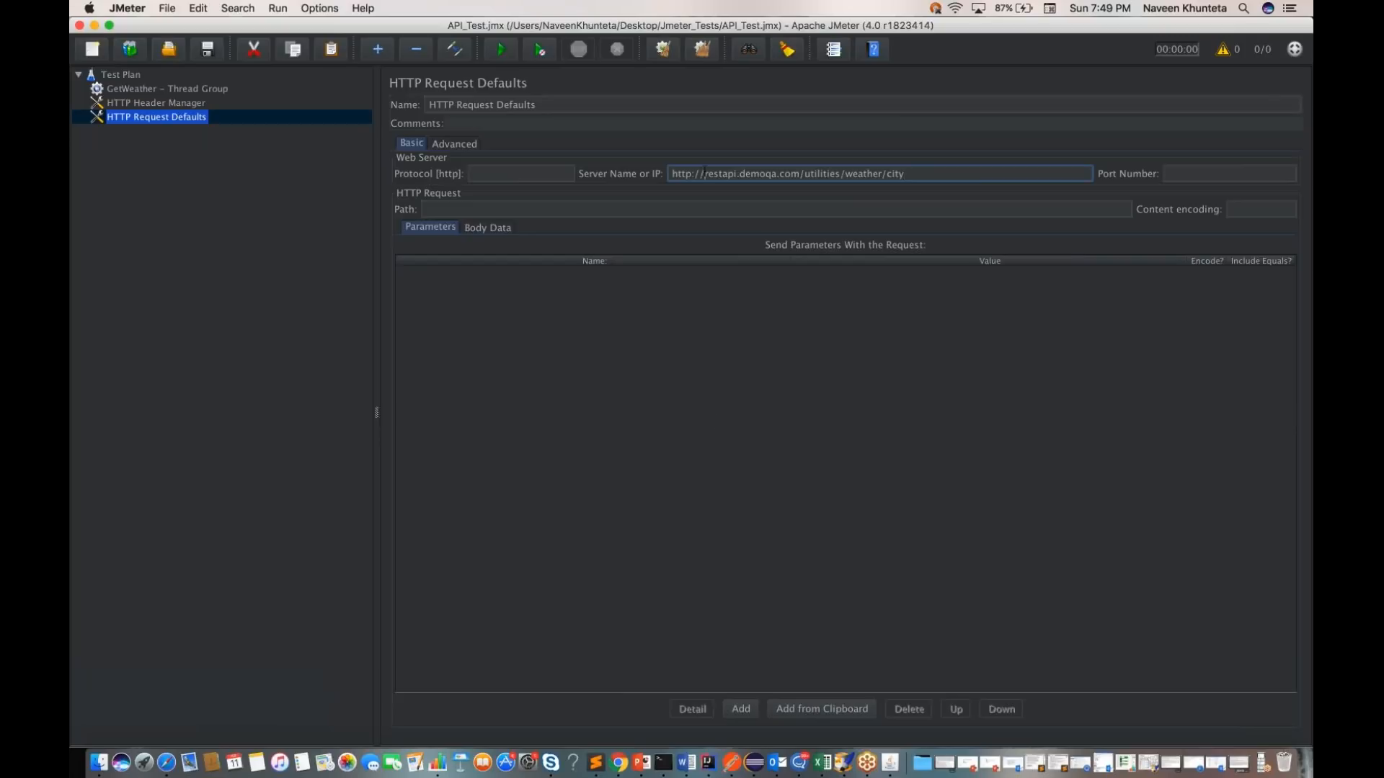
{"action": "key", "text": "BackSpace"}
{"action": "key", "text": "BackSpace"}
{"action": "key", "text": "BackSpace"}
{"action": "key", "text": "BackSpace"}
{"action": "key", "text": "BackSpace"}
{"action": "key", "text": "BackSpace"}
{"action": "key", "text": "BackSpace"}
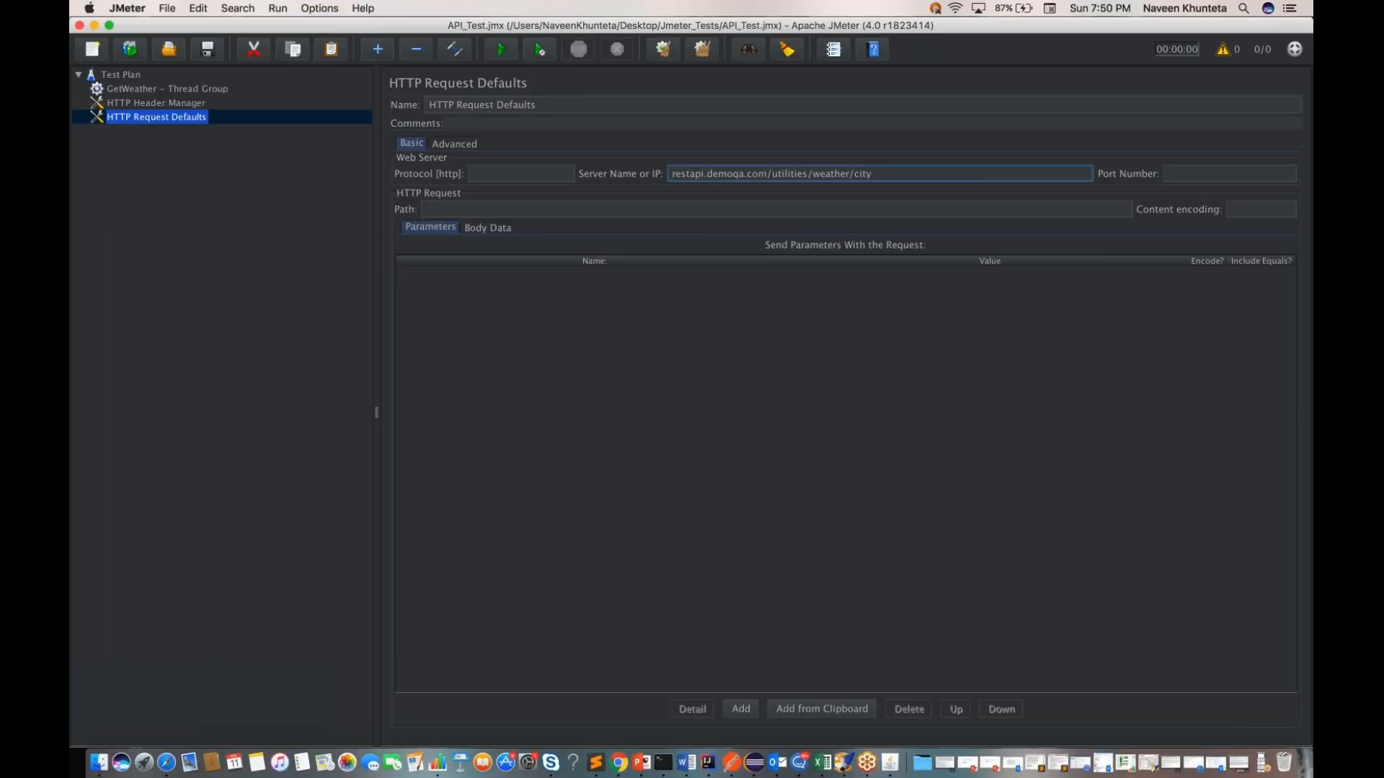
{"action": "left_click", "coordinate": [527, 175]}
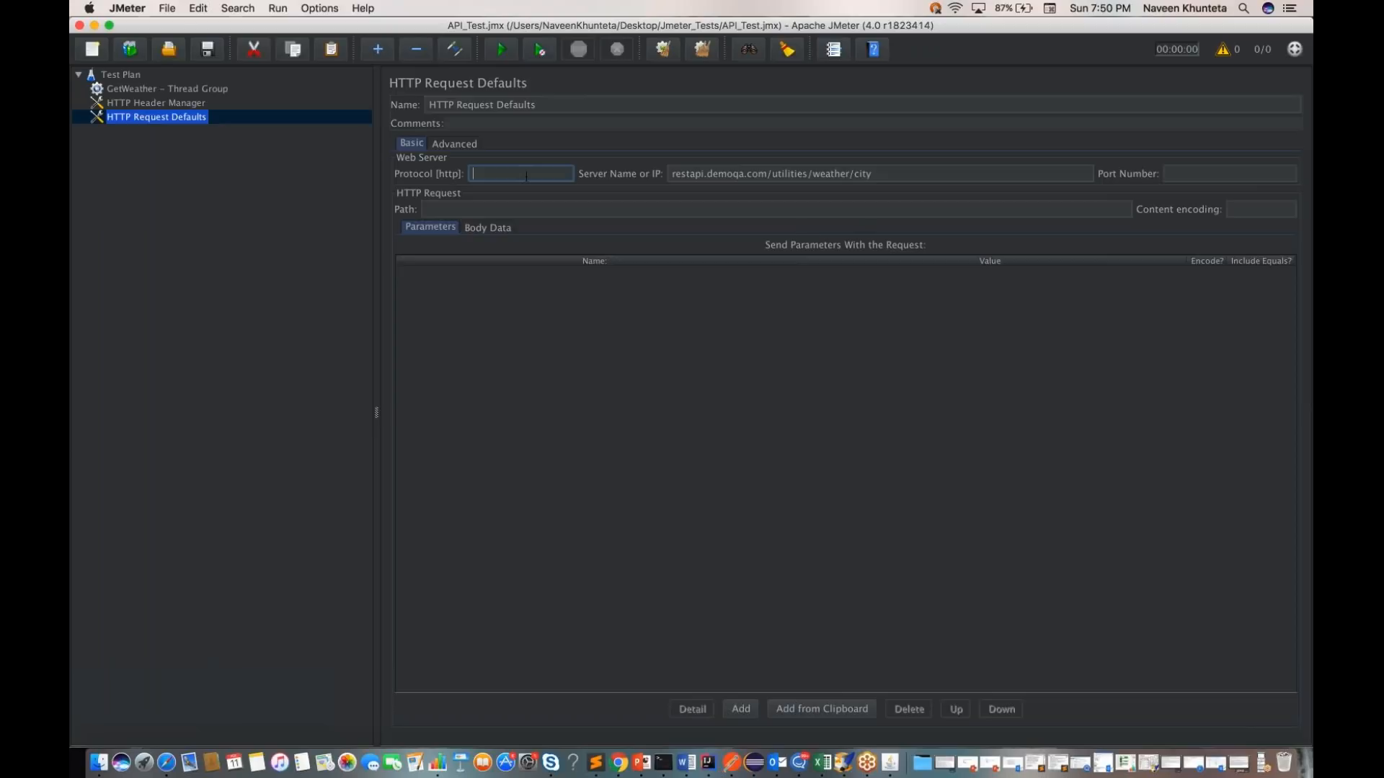
{"action": "type", "text": "http"}
Step: Examine which samplers can be added to the GetWeather thread group and which config elements to the Test Plan
{"action": "left_click", "coordinate": [140, 89]}
{"action": "right_click", "coordinate": [140, 89]}
{"action": "mouse_move", "coordinate": [216, 100]}
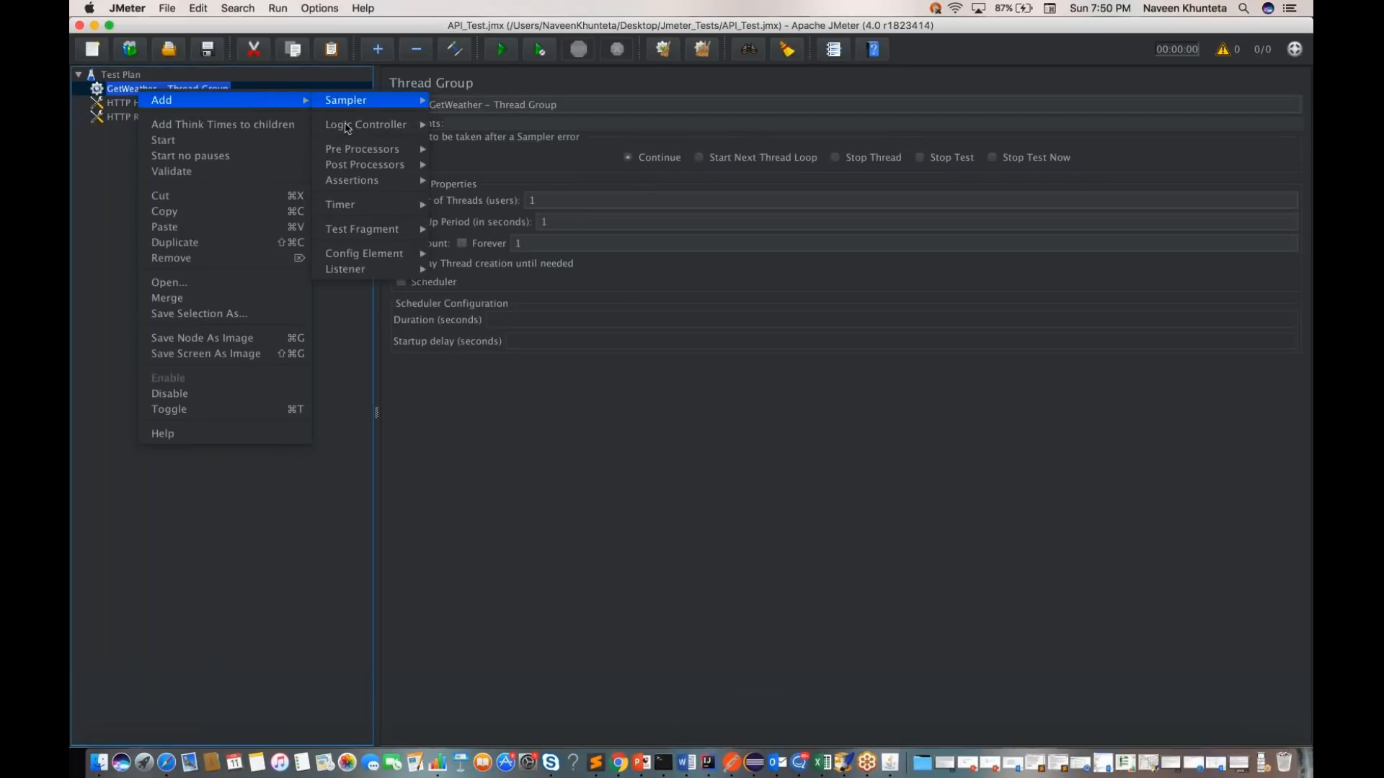
{"action": "mouse_move", "coordinate": [353, 104]}
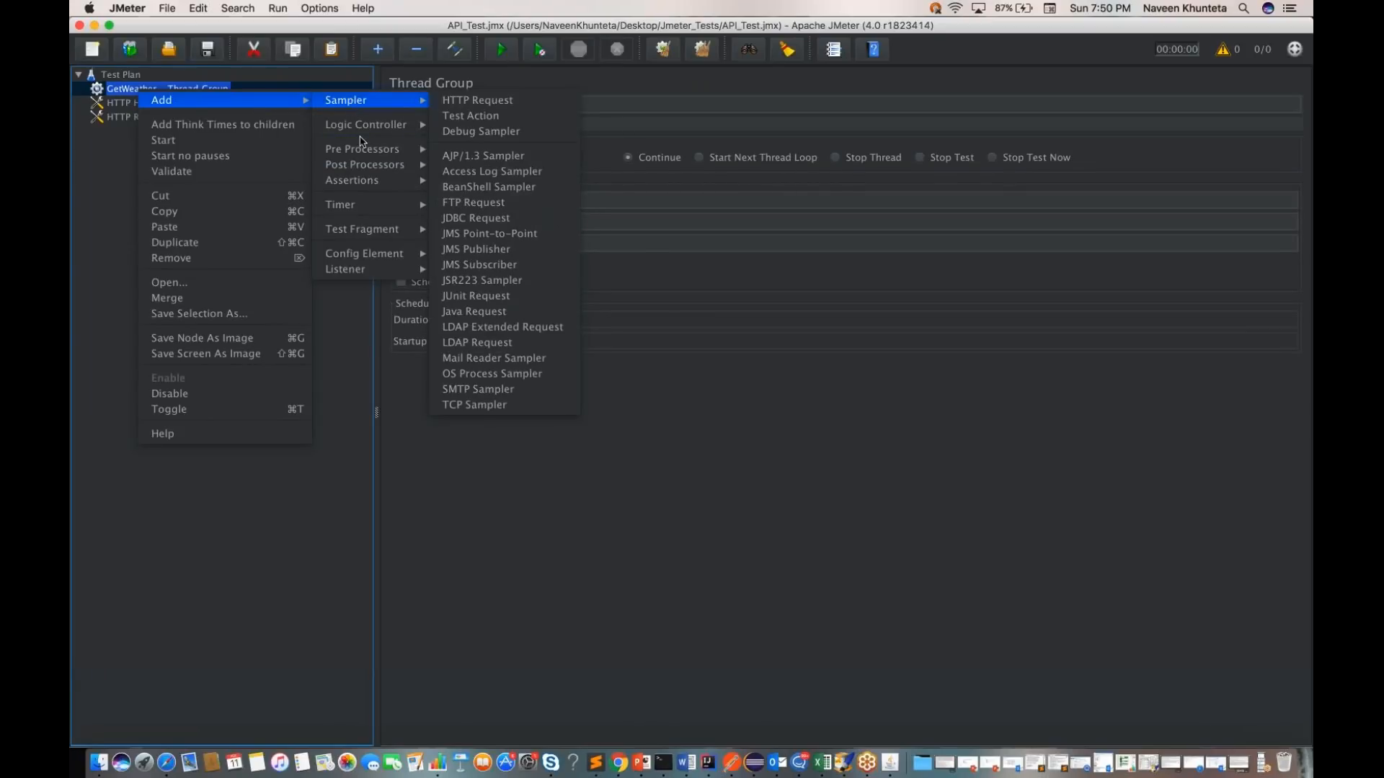
{"action": "left_click", "coordinate": [425, 478]}
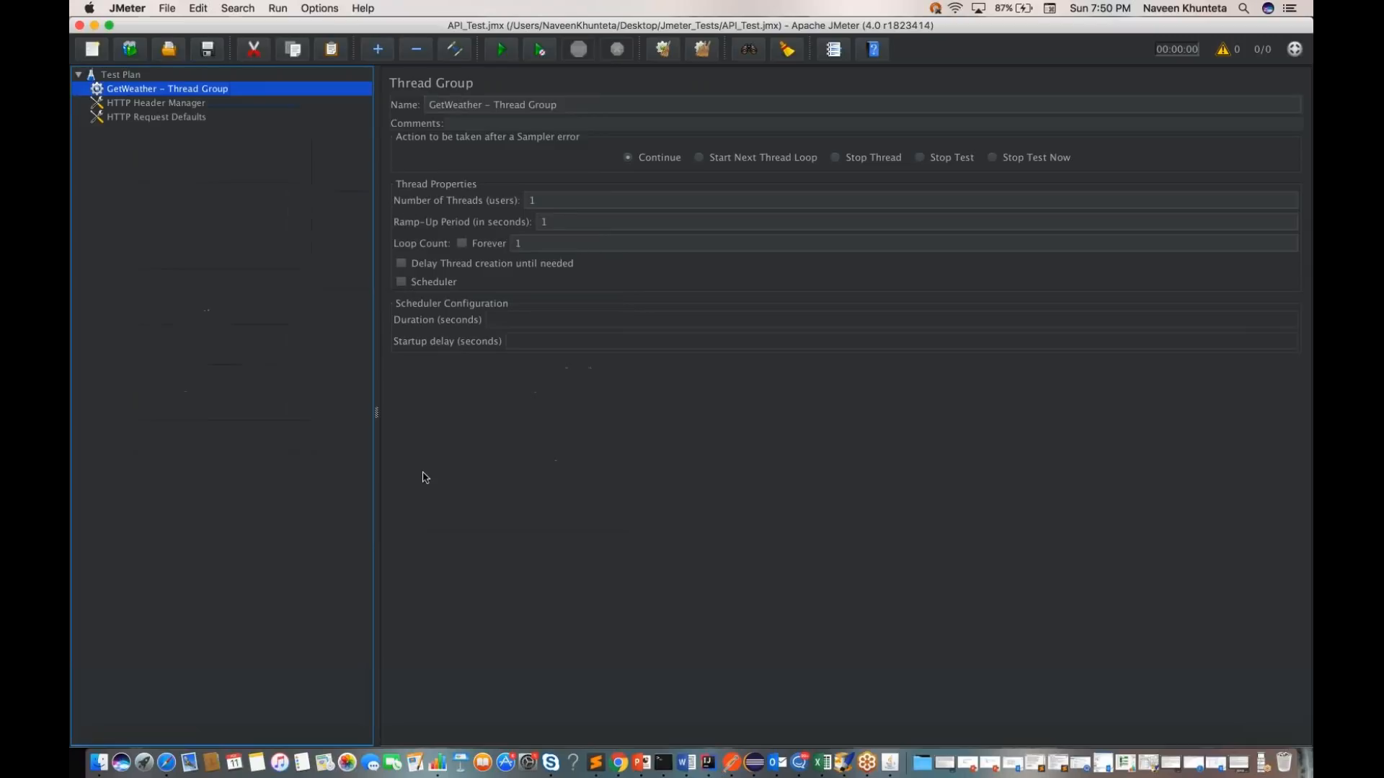
{"action": "left_click", "coordinate": [127, 76]}
{"action": "right_click", "coordinate": [127, 75]}
{"action": "mouse_move", "coordinate": [245, 85]}
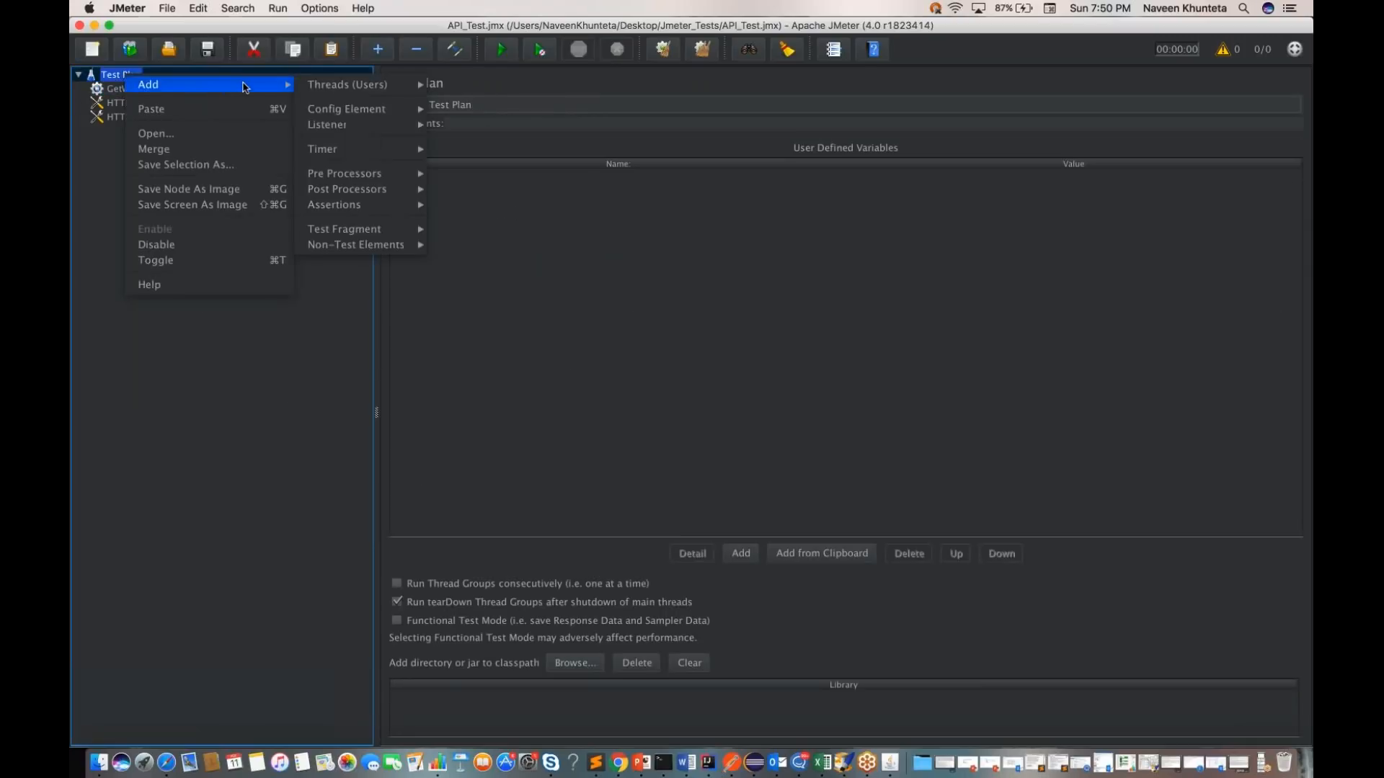
{"action": "mouse_move", "coordinate": [367, 110]}
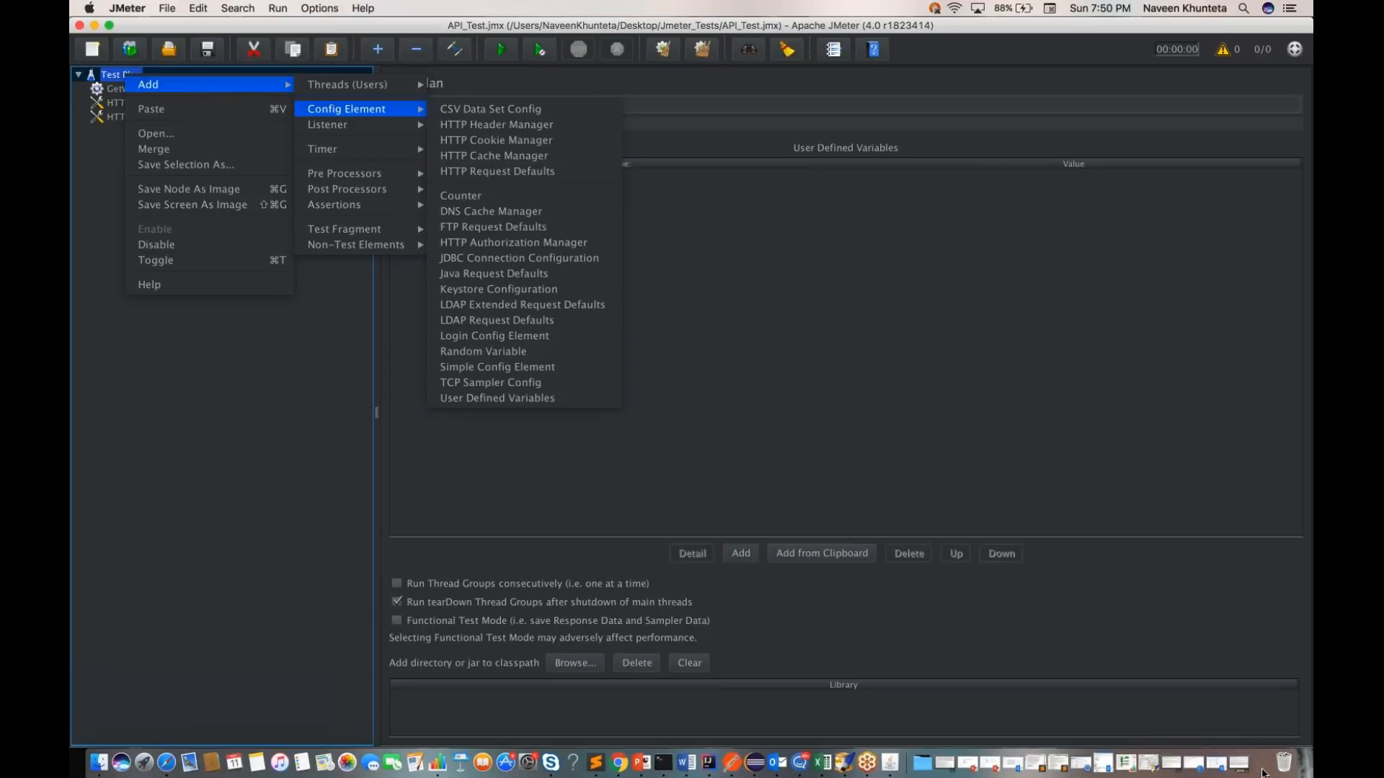
{"action": "left_click", "coordinate": [1262, 773]}
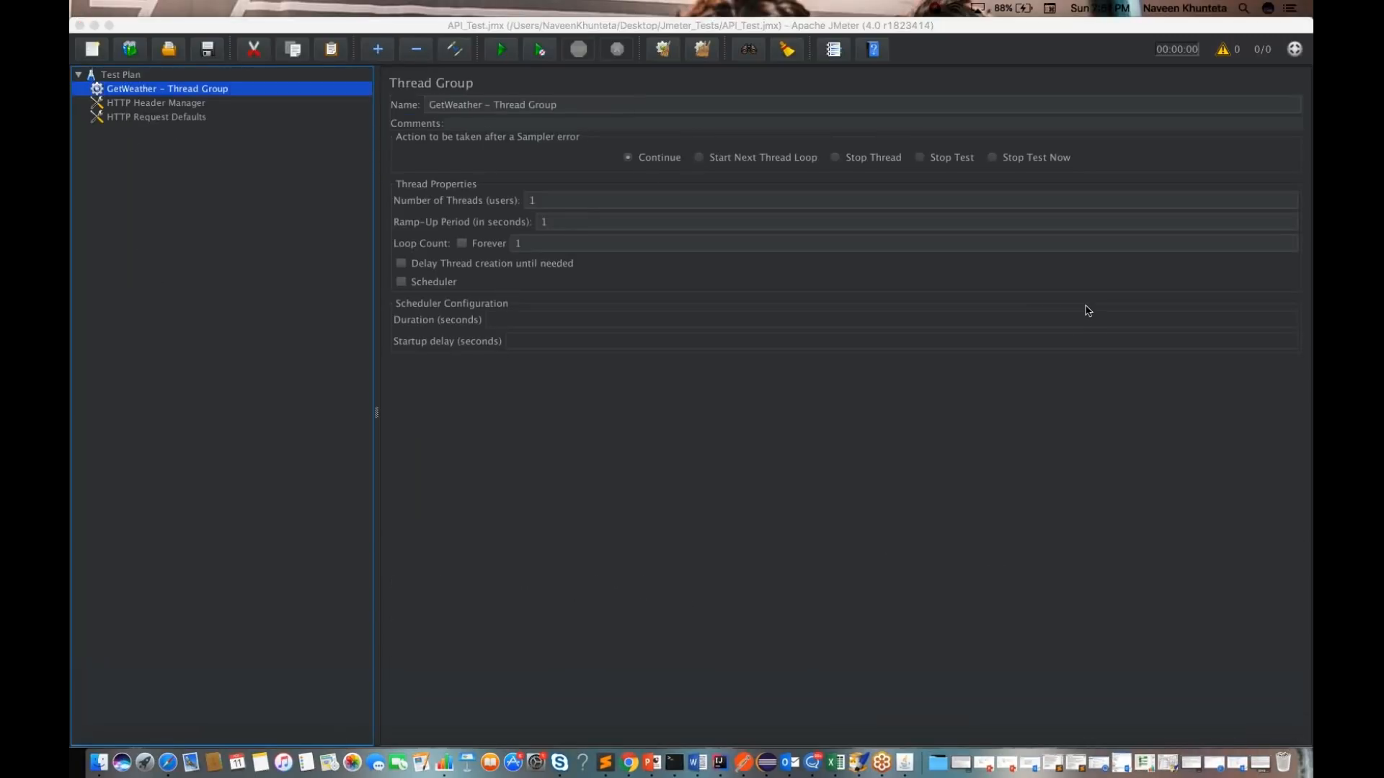
Step: Review the HTTP Header Manager, HTTP Request Defaults and Test Plan settings
{"action": "left_click", "coordinate": [140, 92]}
{"action": "key", "text": "Down"}
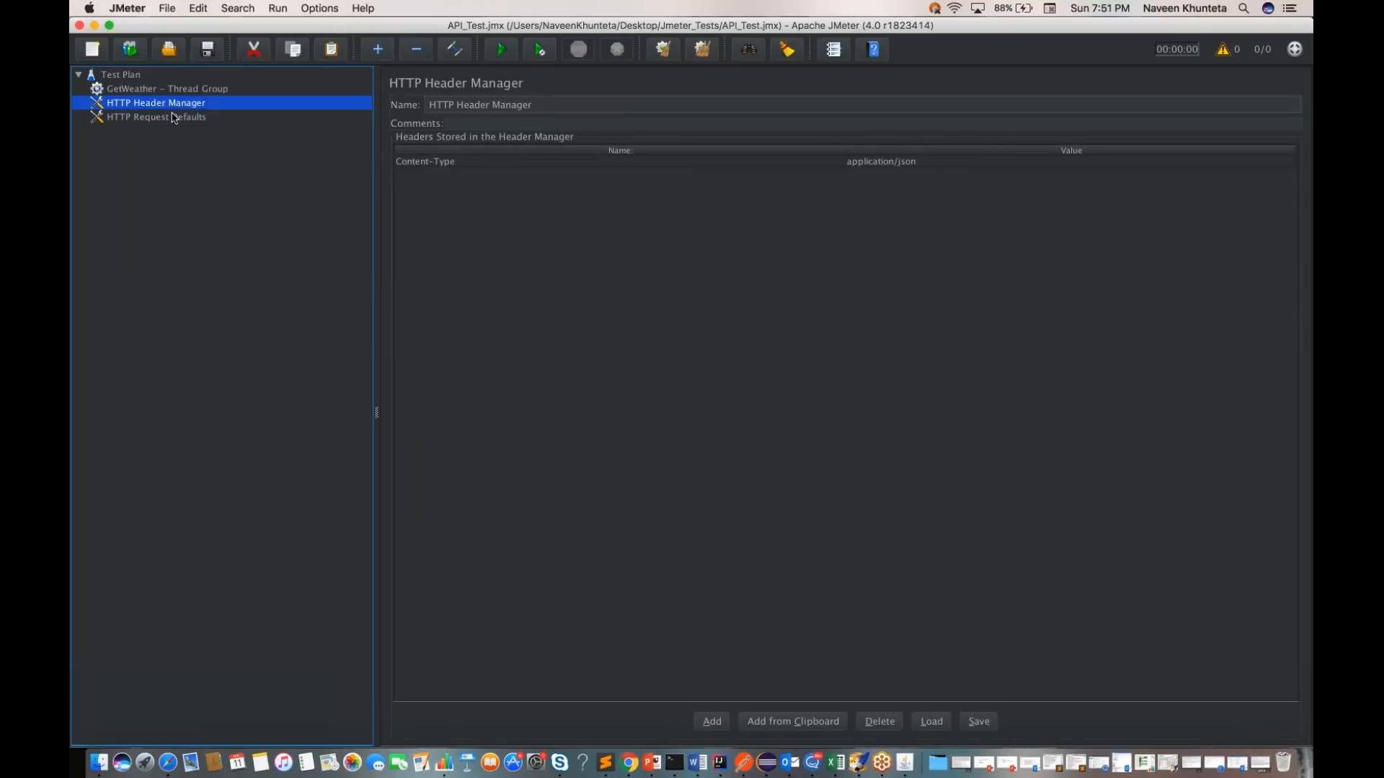
{"action": "left_click", "coordinate": [173, 117]}
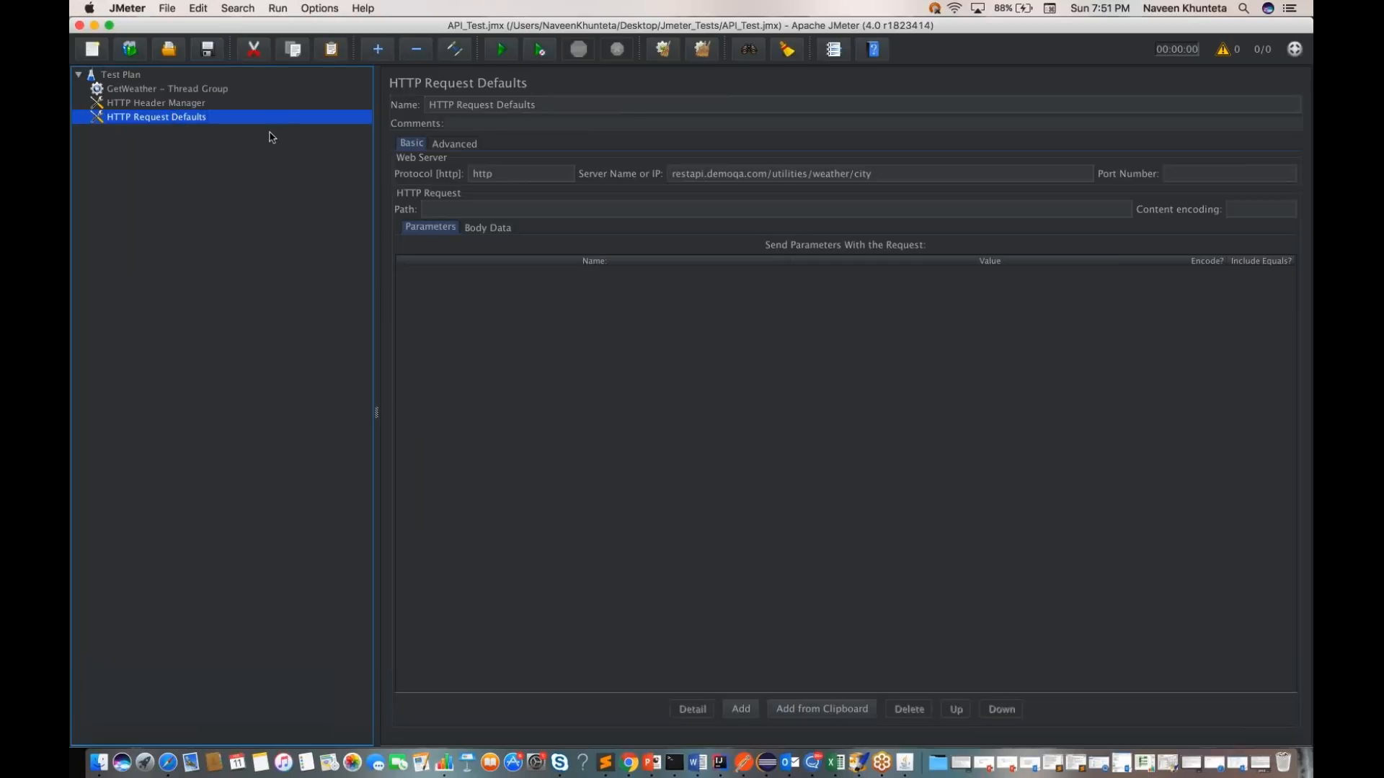
{"action": "left_click", "coordinate": [118, 76]}
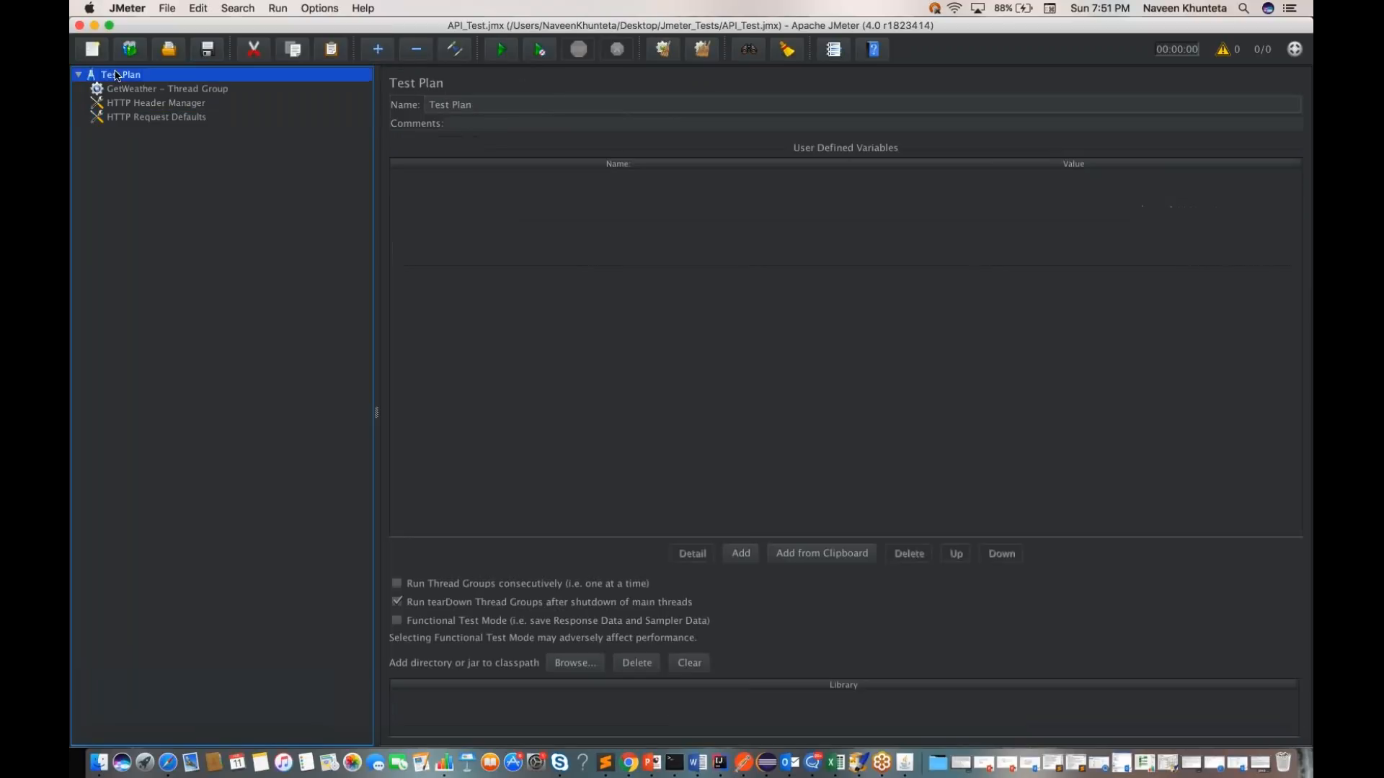
Step: Add an HTTP Request sampler to the GetWeather thread group, using the GET method
{"action": "left_click", "coordinate": [157, 90]}
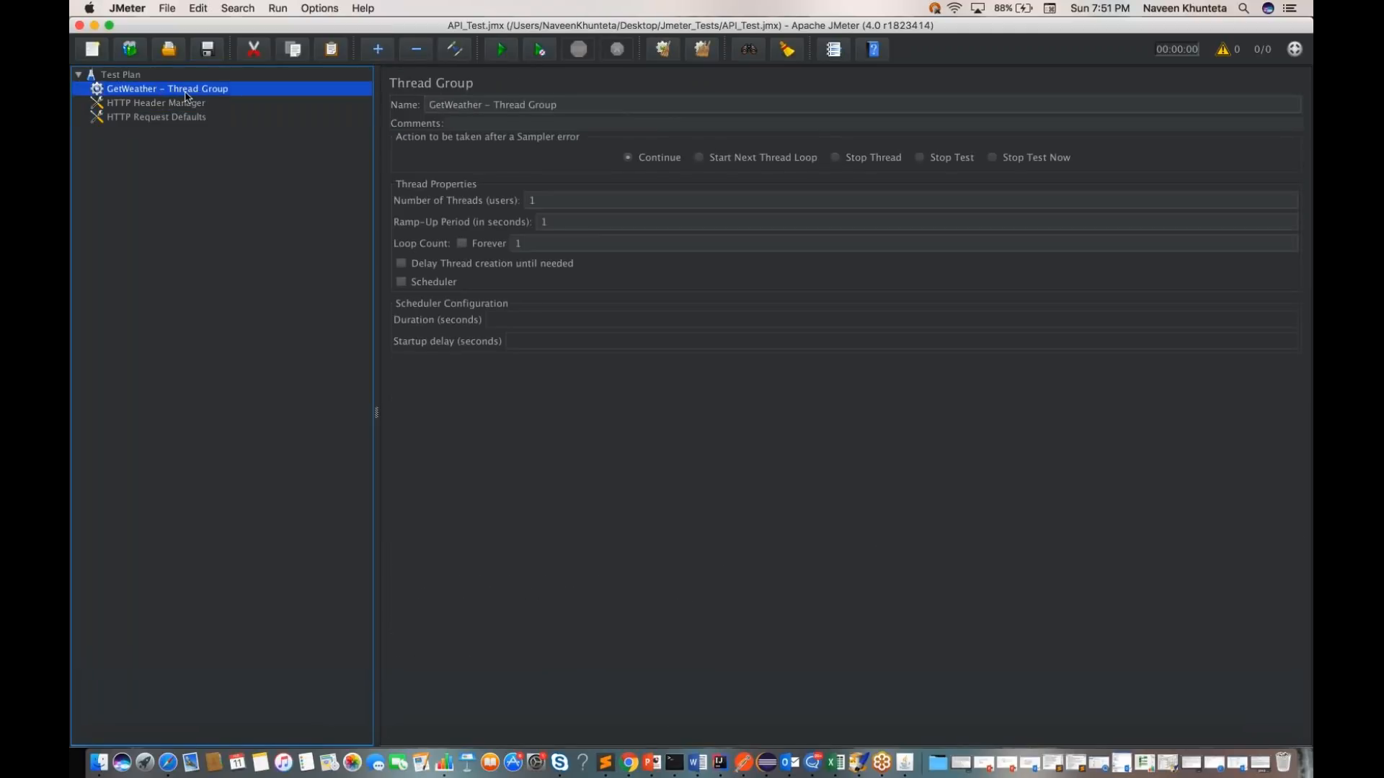
{"action": "right_click", "coordinate": [185, 93]}
{"action": "mouse_move", "coordinate": [365, 107]}
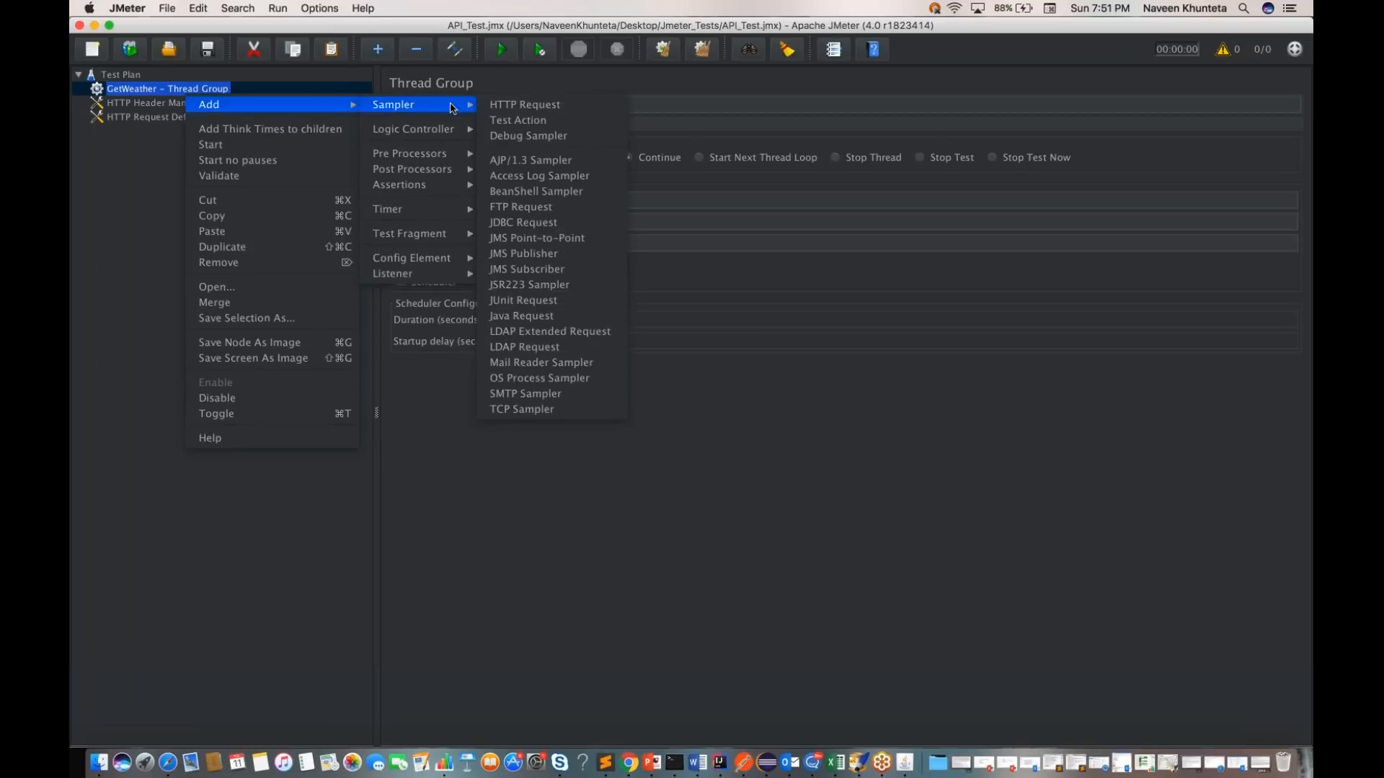
{"action": "left_click", "coordinate": [524, 106]}
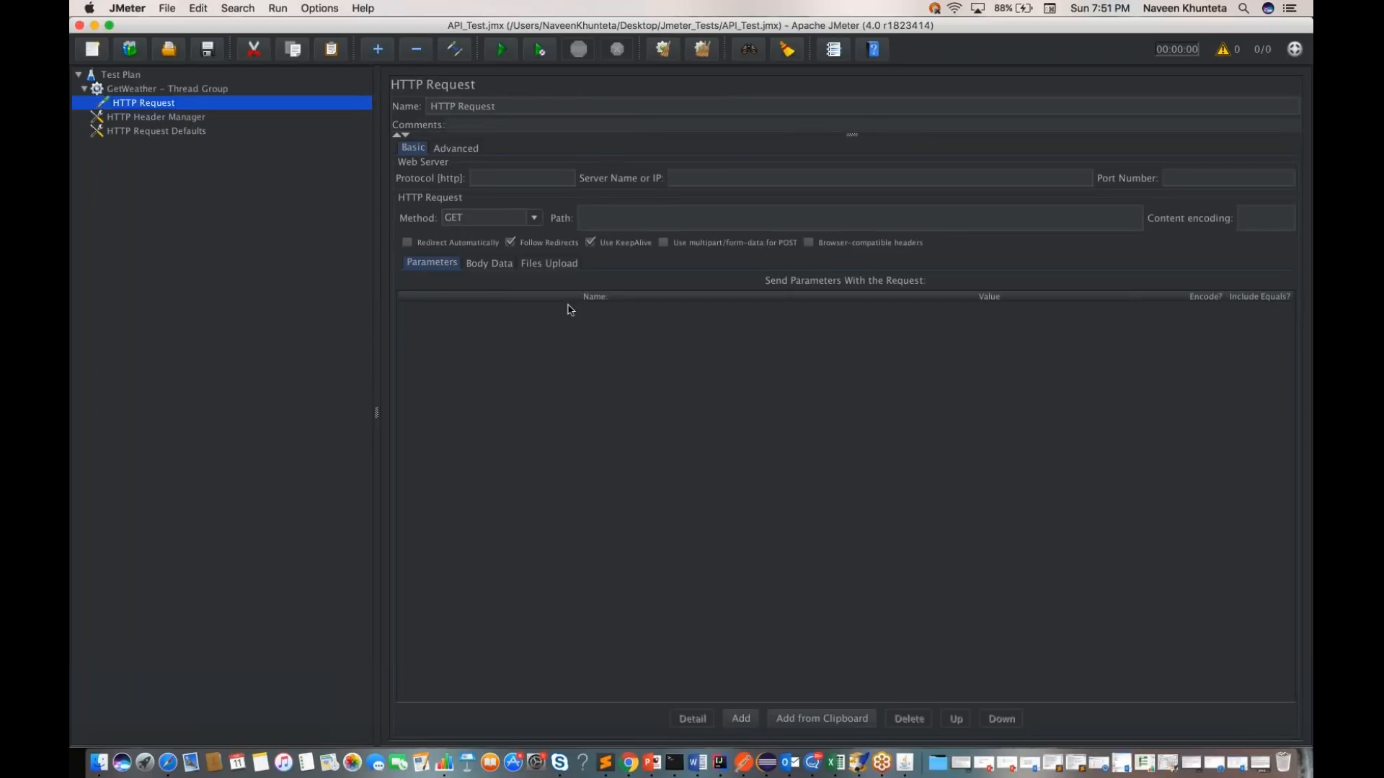
{"action": "left_click", "coordinate": [535, 217]}
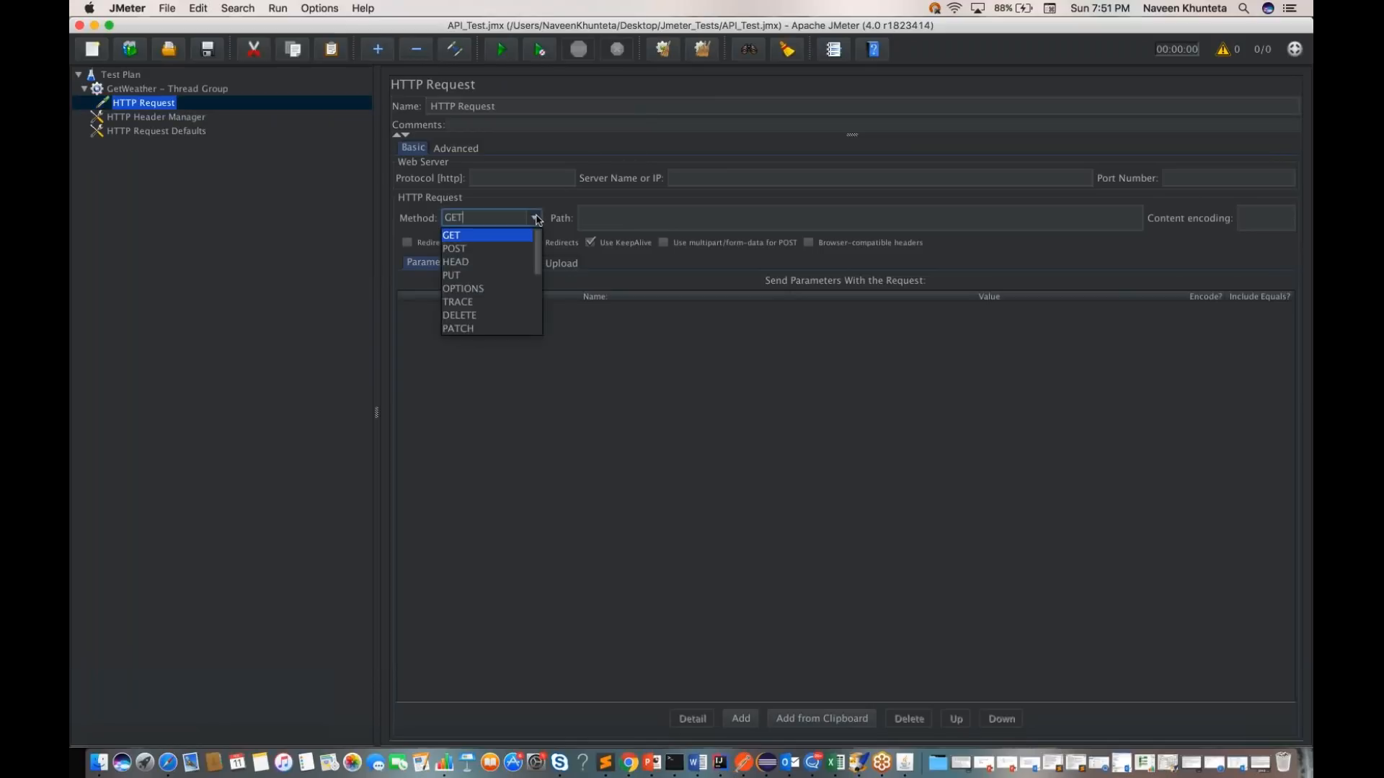
{"action": "left_click", "coordinate": [459, 237]}
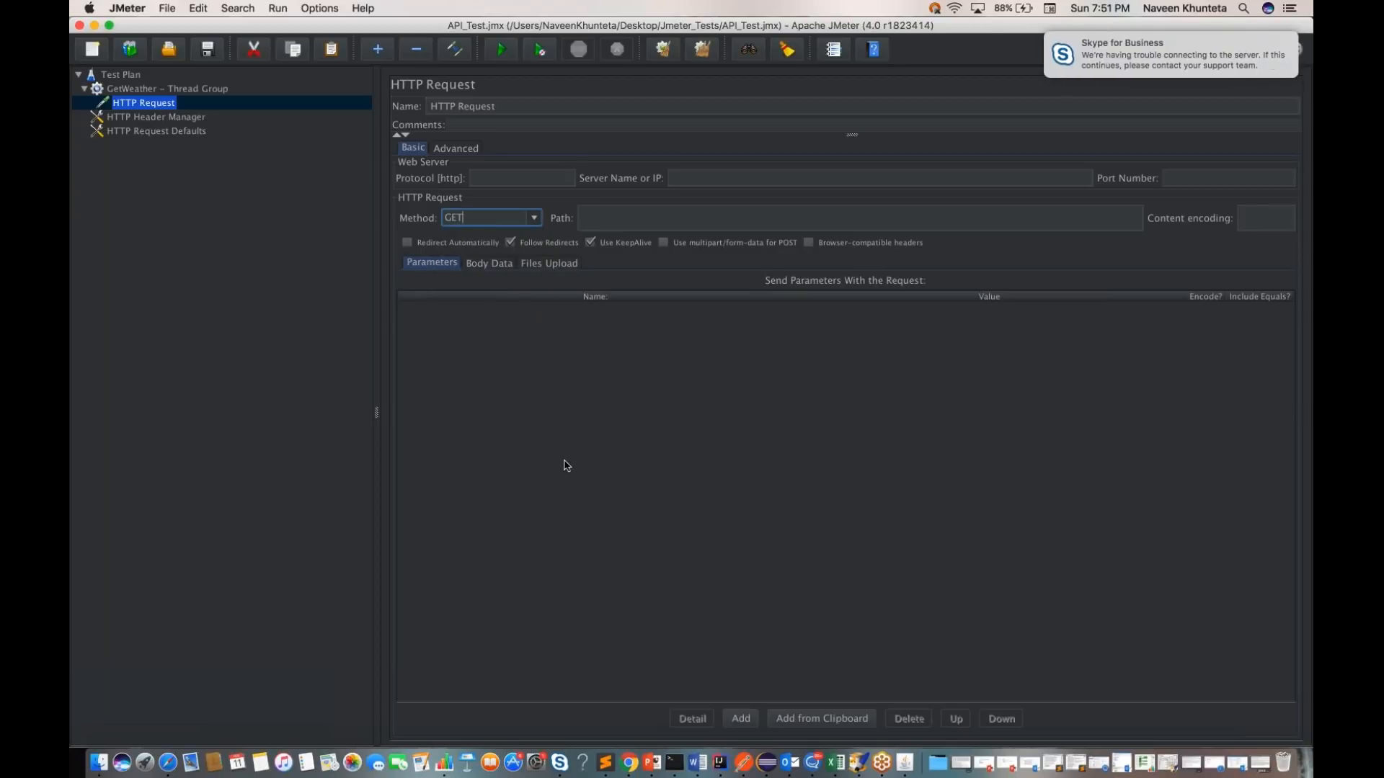
{"action": "left_click", "coordinate": [693, 179]}
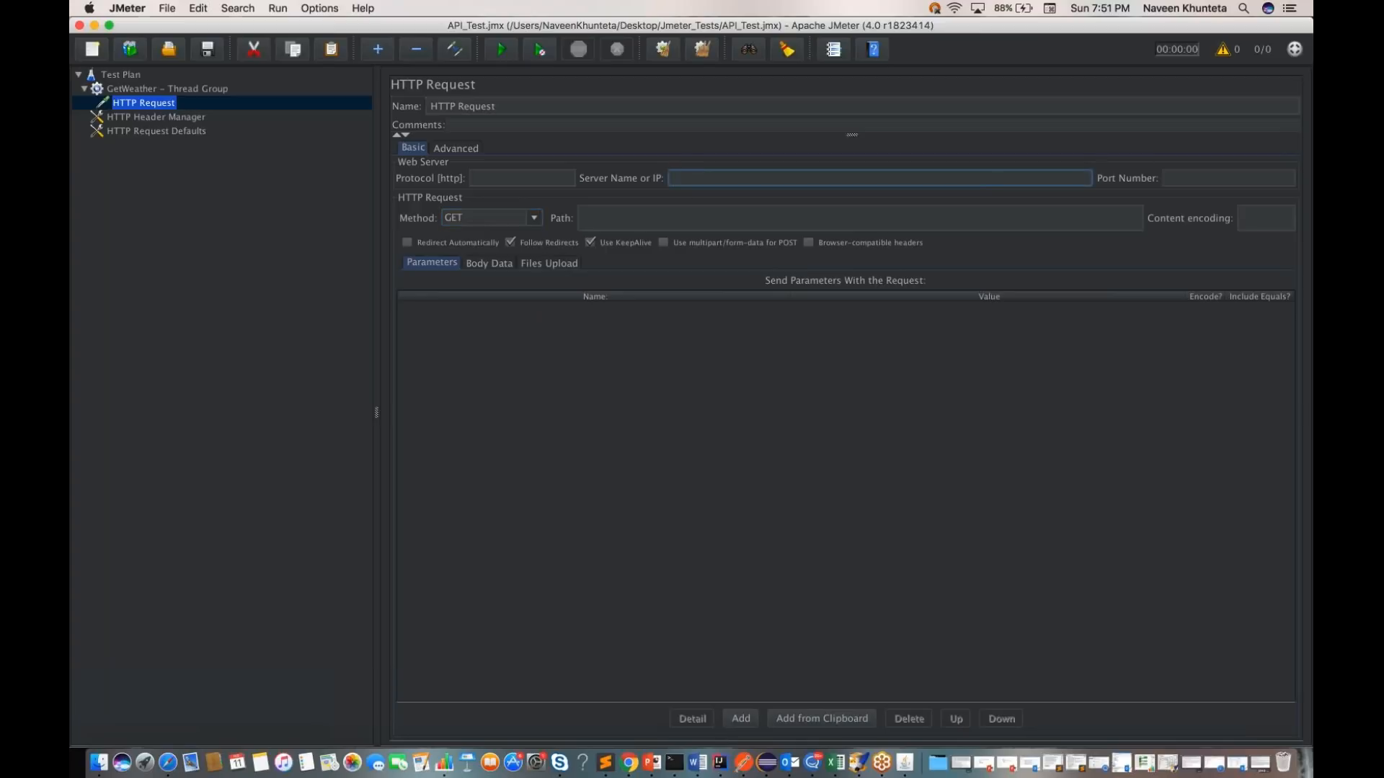
{"action": "type", "text": "http://restapi.demoqa.com/utilities/weather/city"}
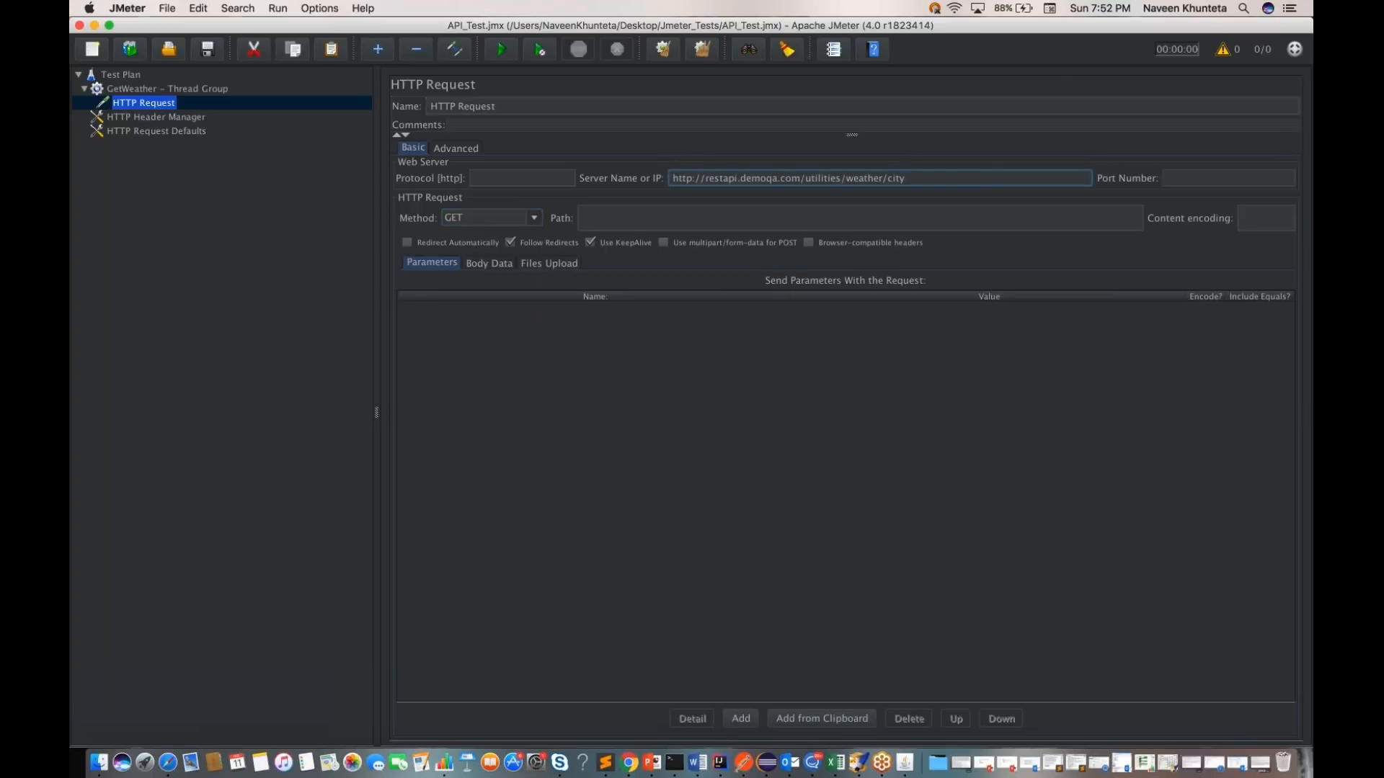
{"action": "left_click", "coordinate": [508, 178]}
{"action": "type", "text": "http"}
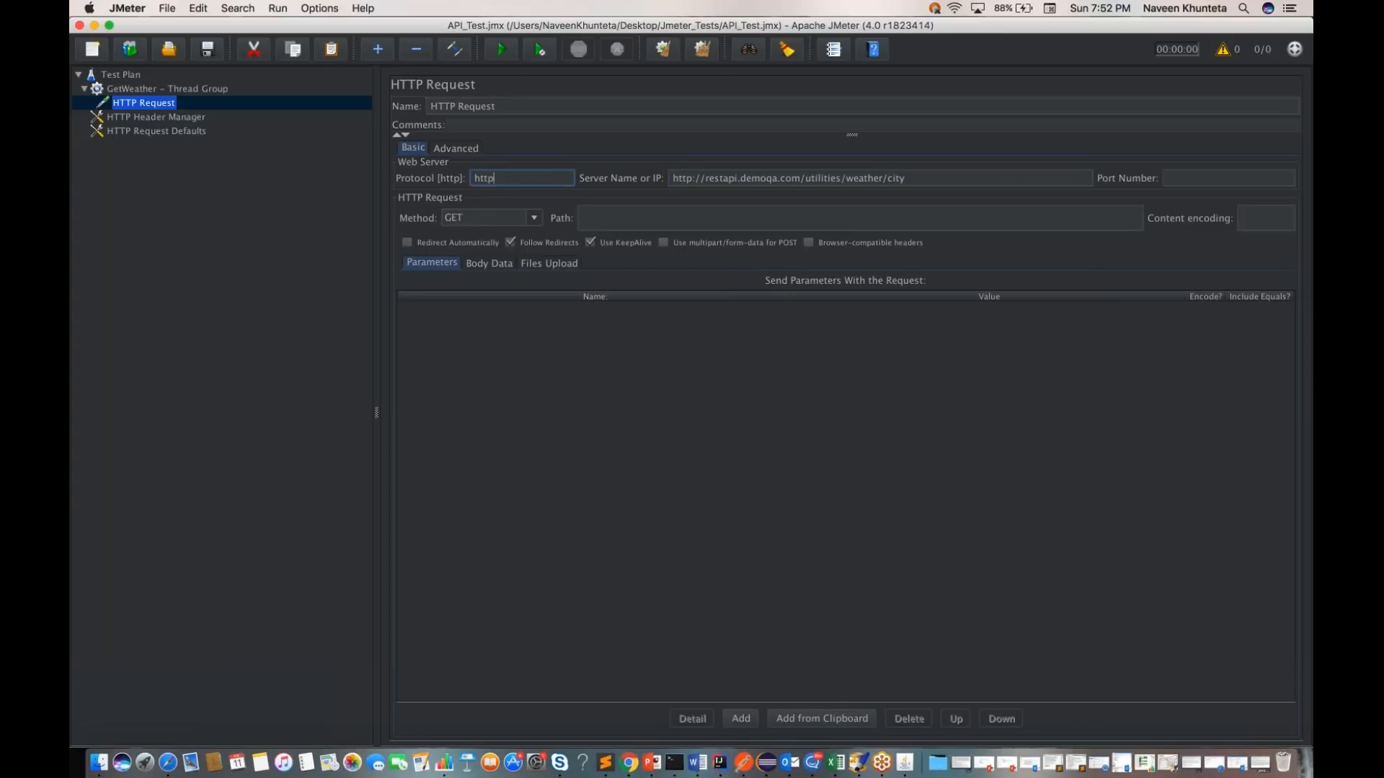
Step: Set the HTTP Request's path to /Bangalore
{"action": "left_click", "coordinate": [634, 226]}
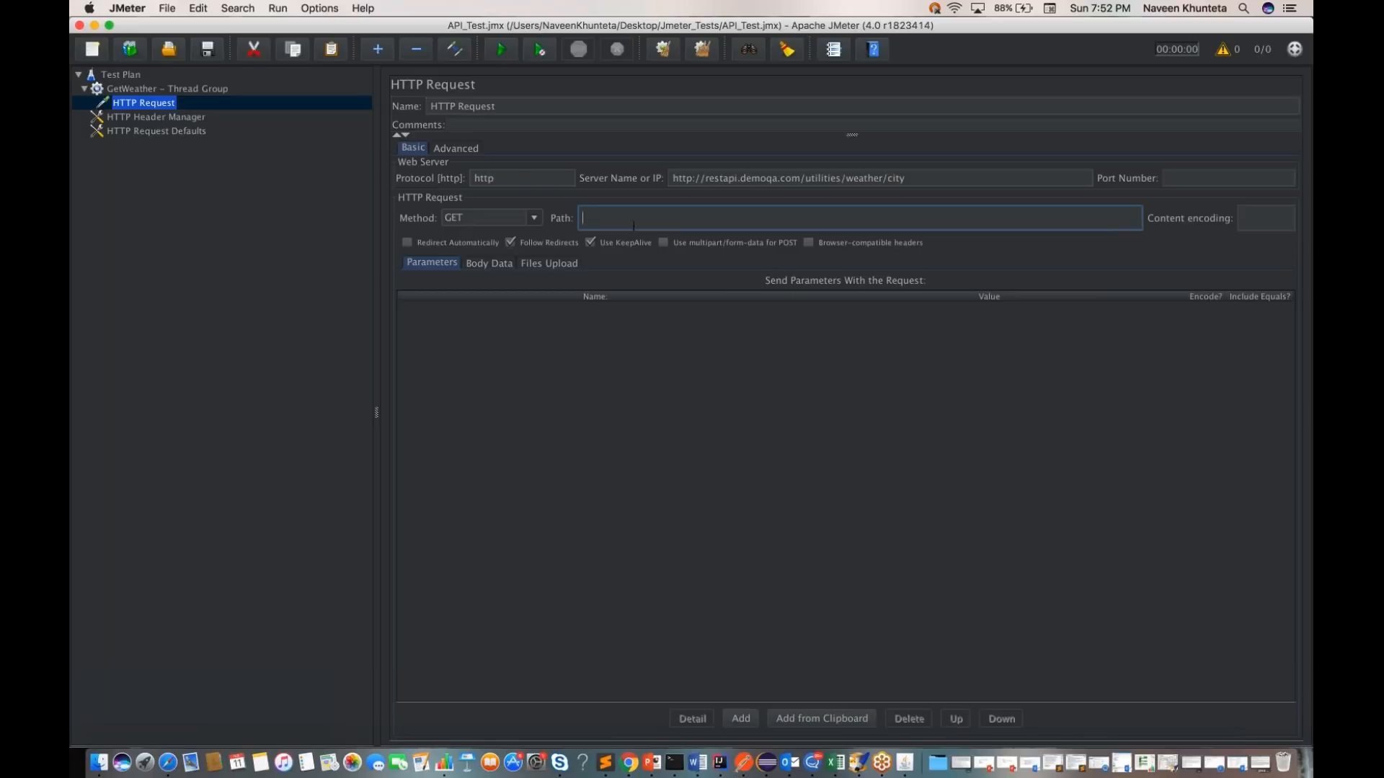
{"action": "type", "text": "/Bangalore"}
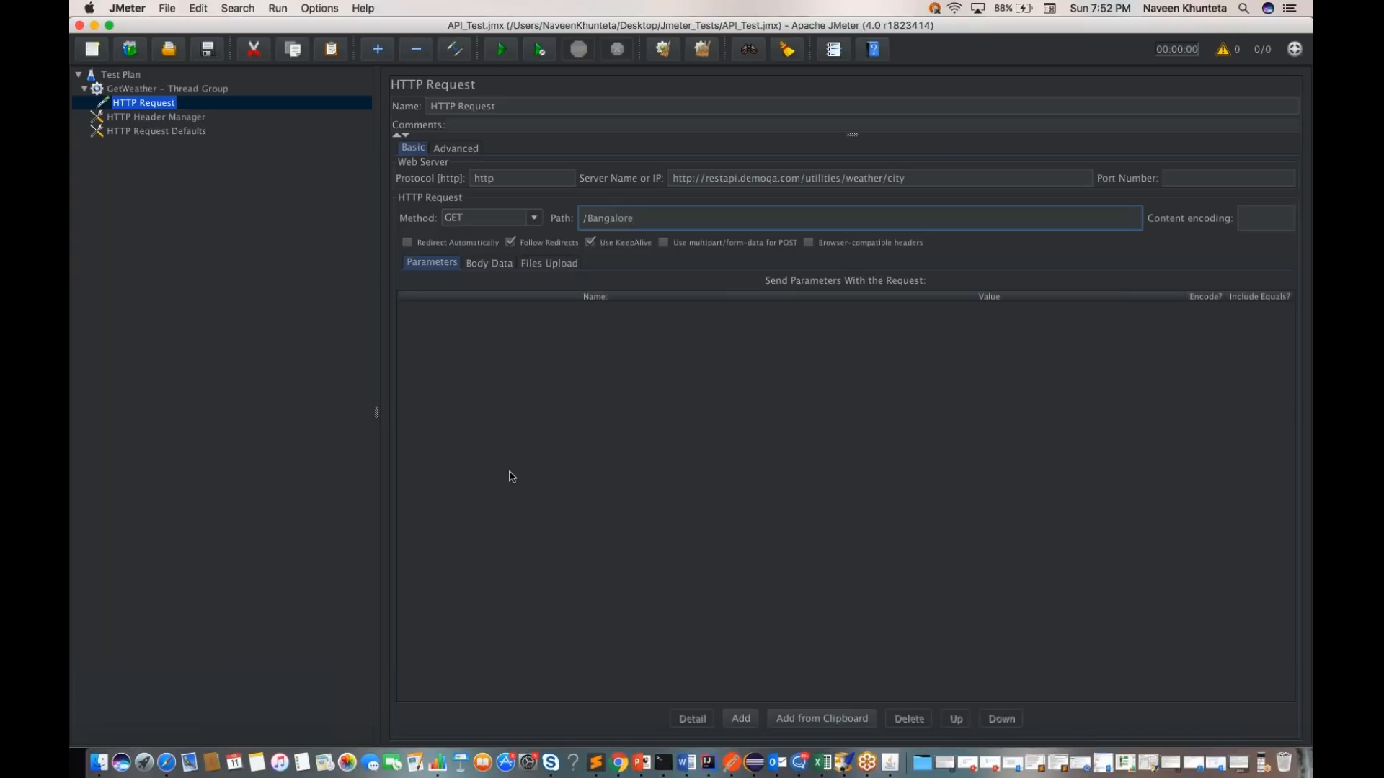
{"action": "key", "text": "ctrl+Left"}
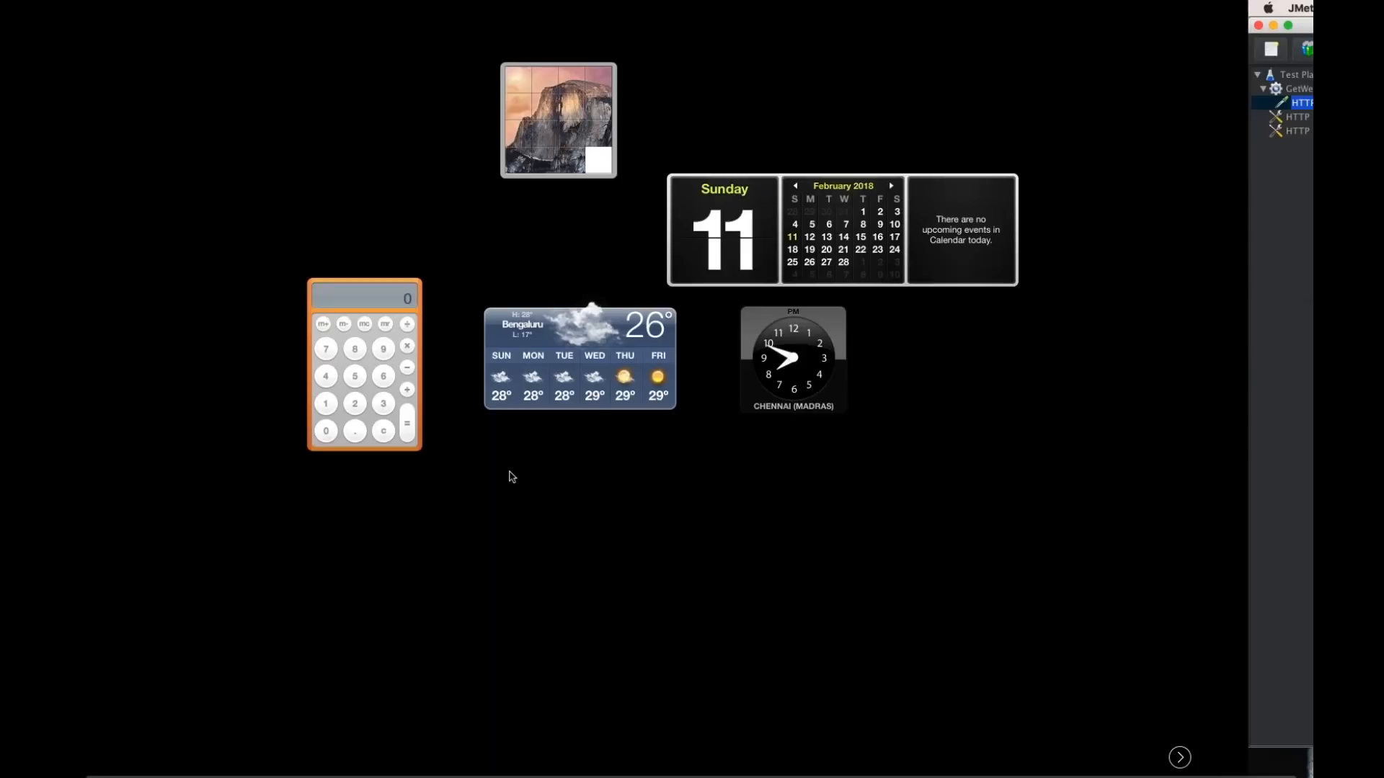
Step: Check the Bangalore weather GET request and its response in Postman, and return to the JMeter test plan
{"action": "key", "text": "ctrl+Right"}
{"action": "key", "text": "ctrl+Right"}
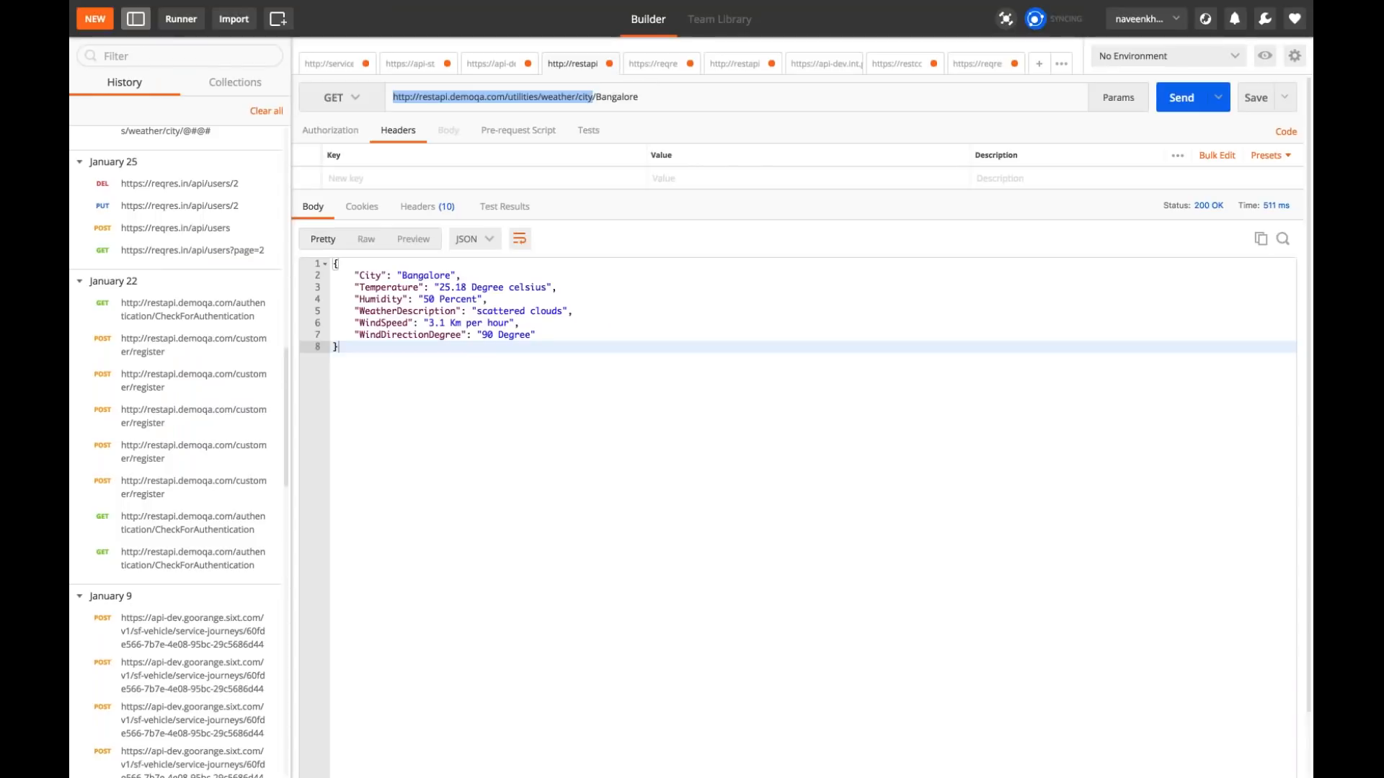
{"action": "key", "text": "ctrl+Left"}
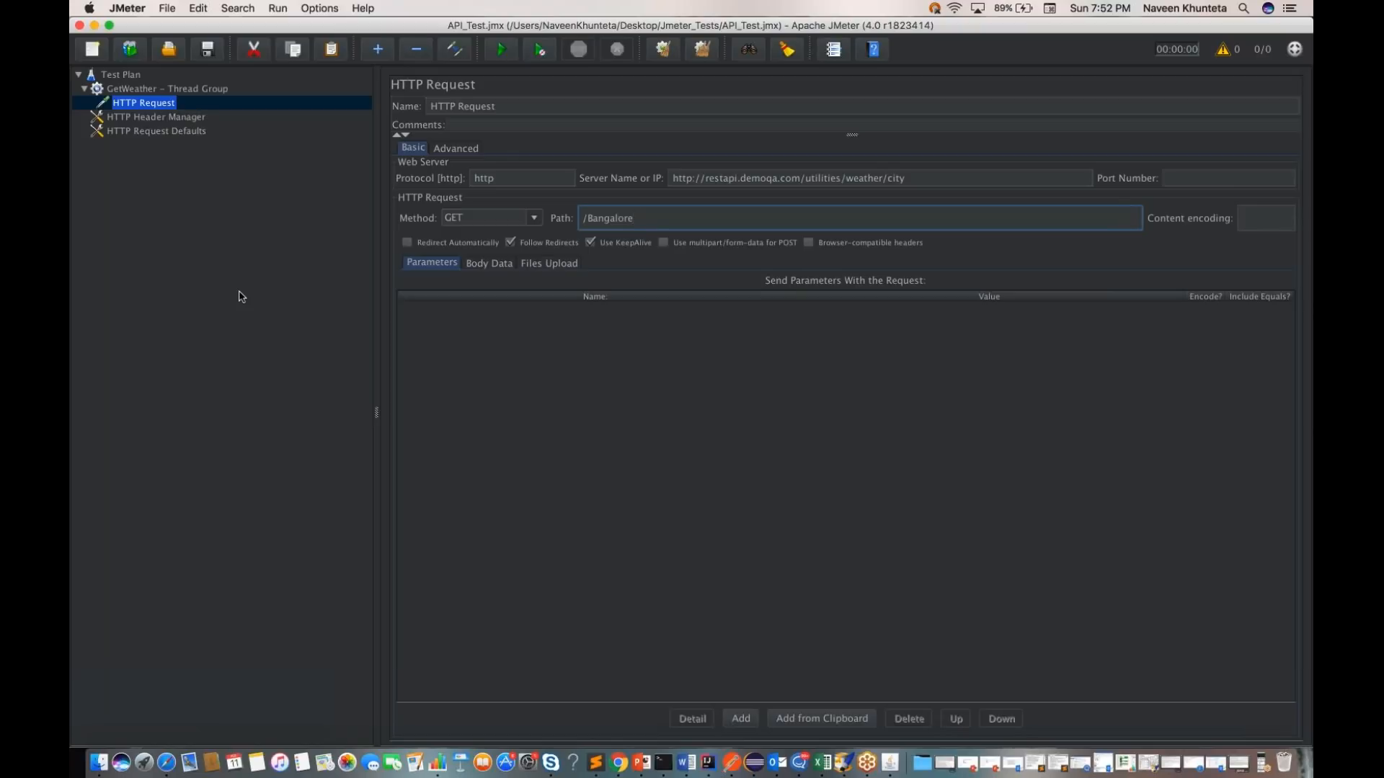
{"action": "key", "text": "XF86MonBrightnessUp"}
Step: Rename the HTTP Request sampler to "Get Weather Info - HTTP Request" and save the test plan
{"action": "left_click", "coordinate": [126, 76]}
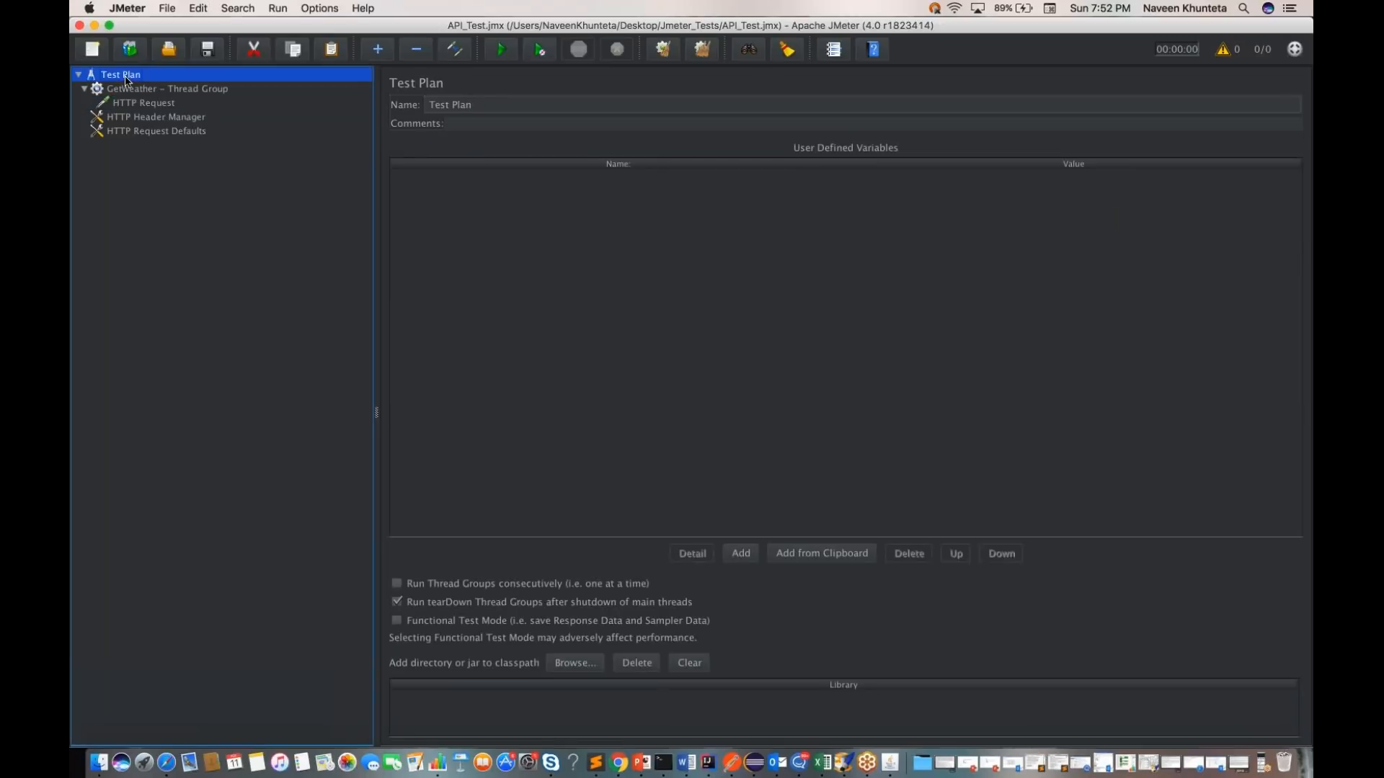
{"action": "left_click", "coordinate": [154, 104]}
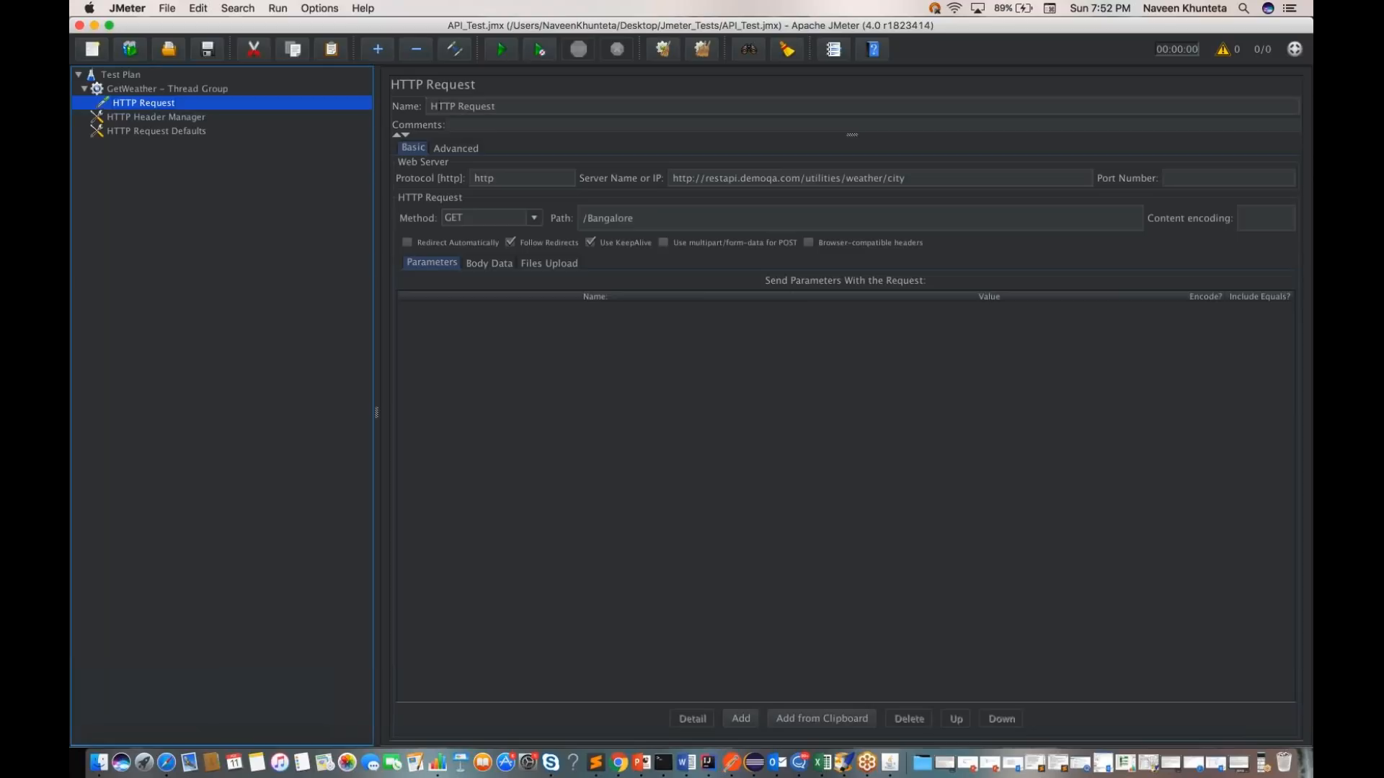
{"action": "left_click", "coordinate": [431, 107]}
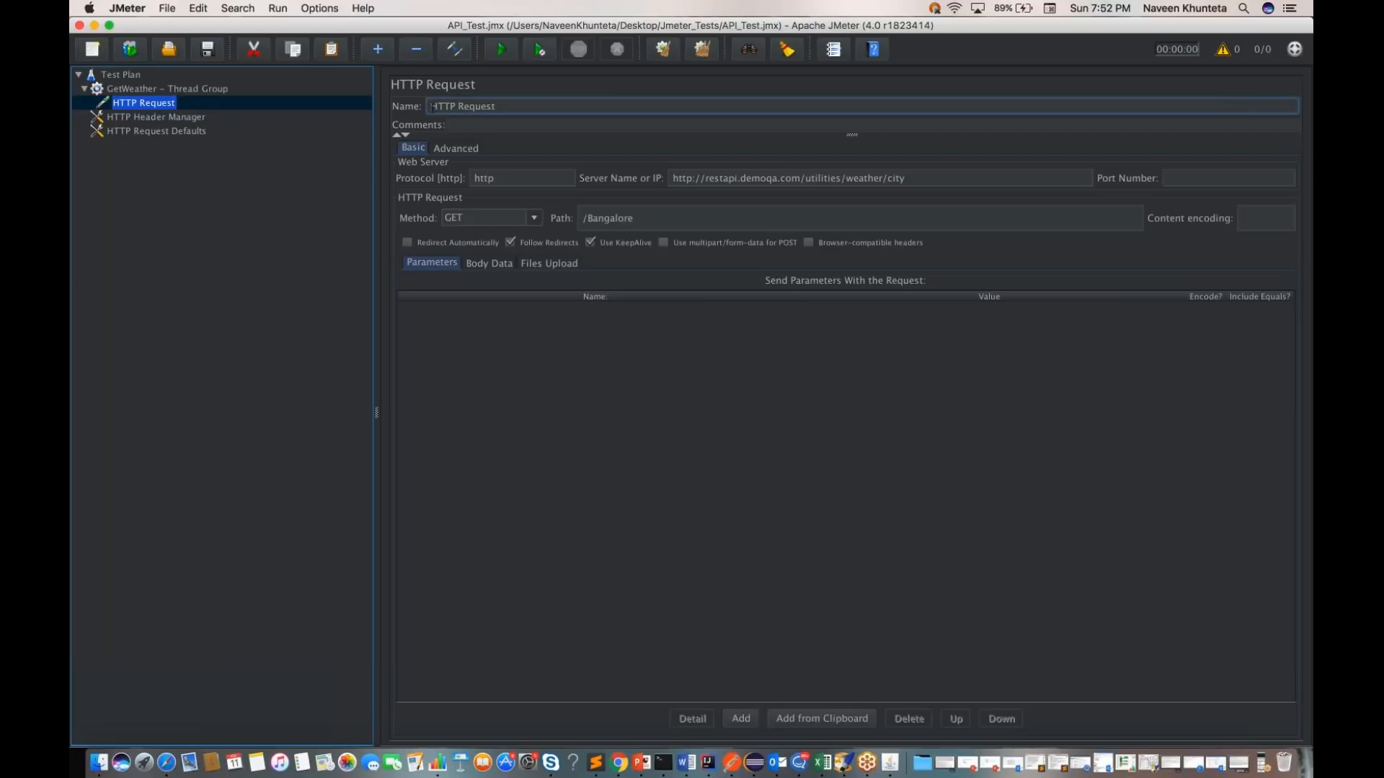
{"action": "type", "text": "Get Weather Info -"}
{"action": "key", "text": "super+s"}
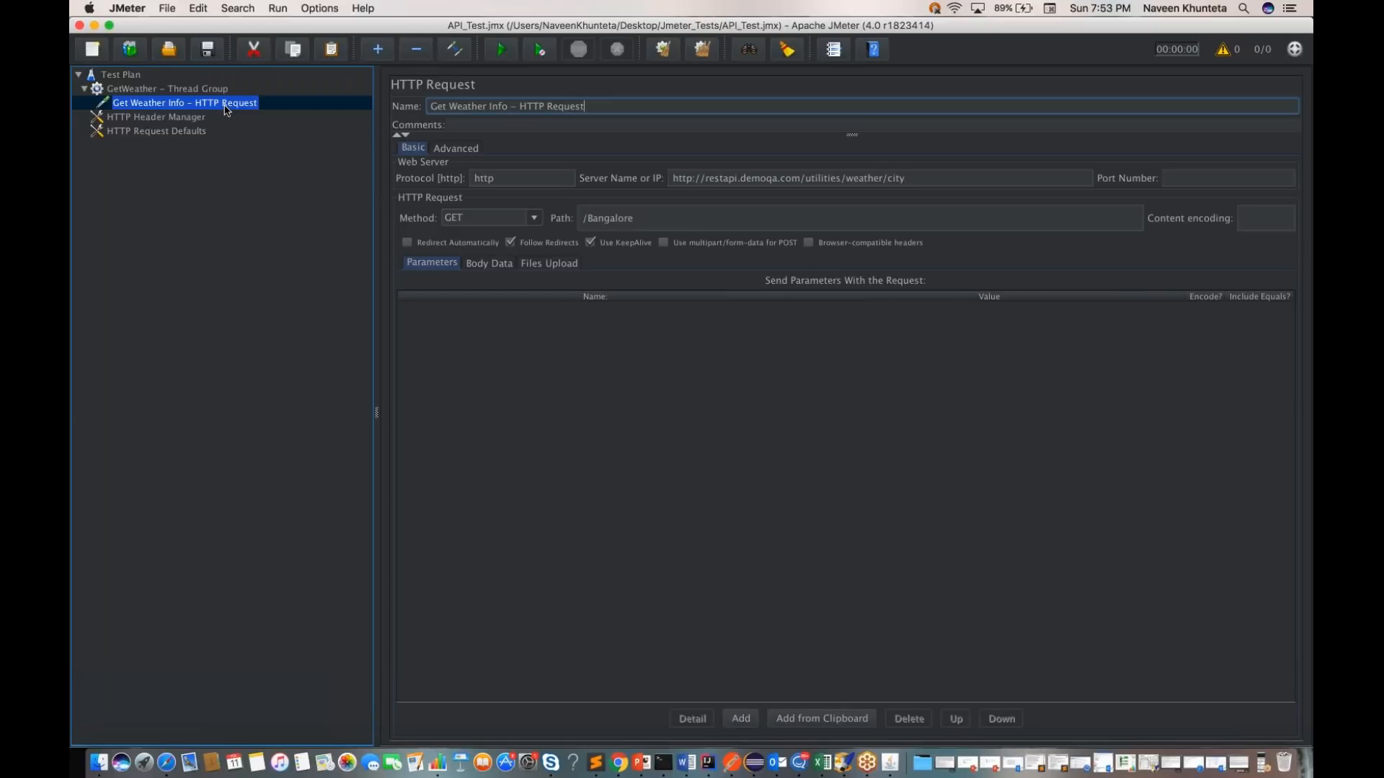
Step: Add a View Results Tree listener to the Test Plan
{"action": "left_click", "coordinate": [115, 75]}
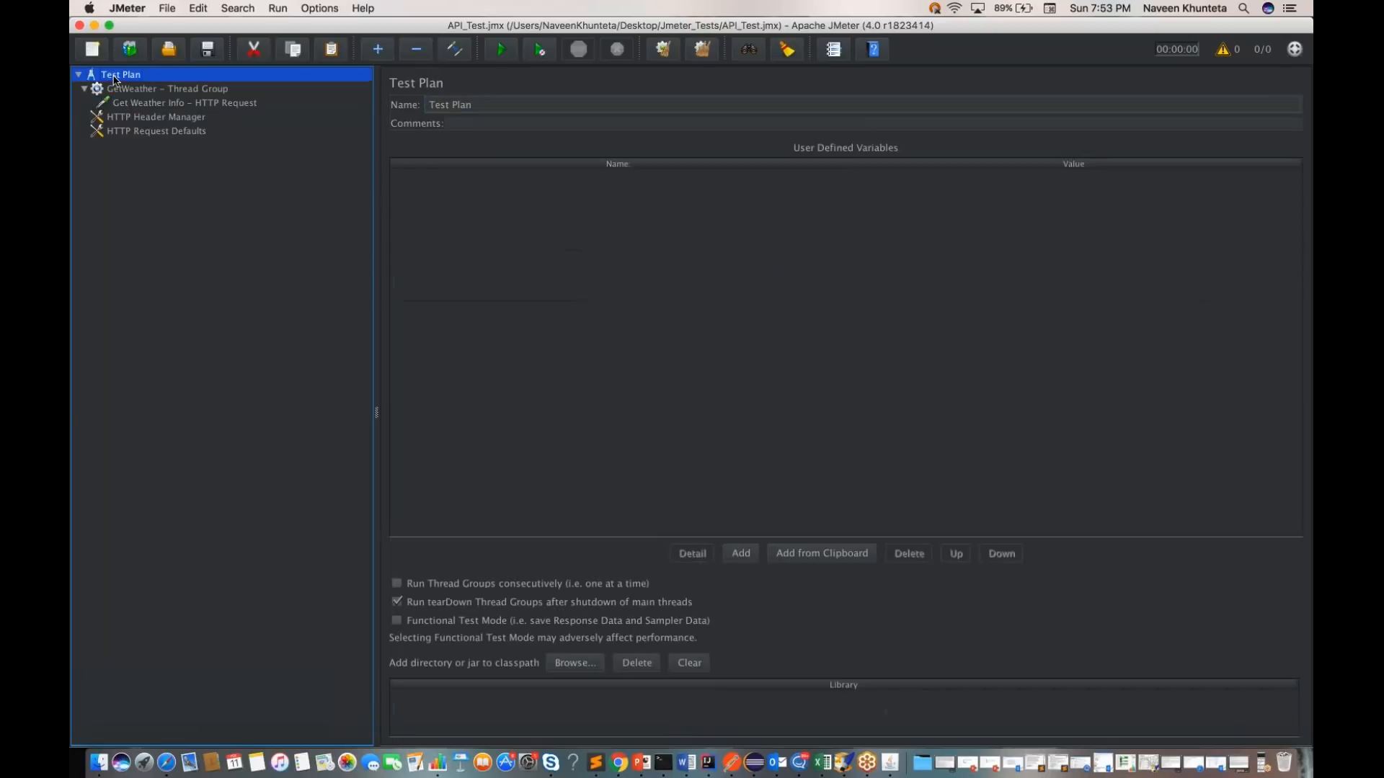
{"action": "right_click", "coordinate": [115, 79]}
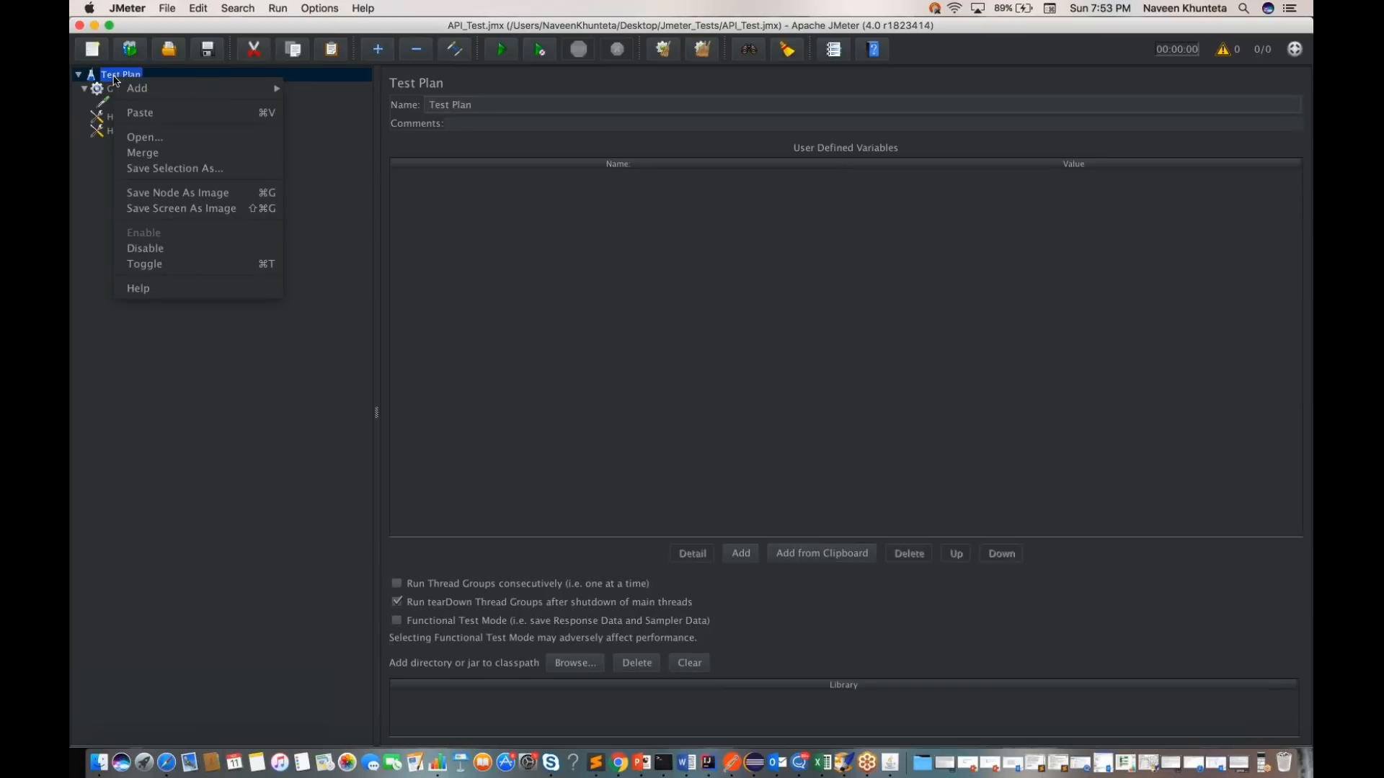
{"action": "mouse_move", "coordinate": [227, 88]}
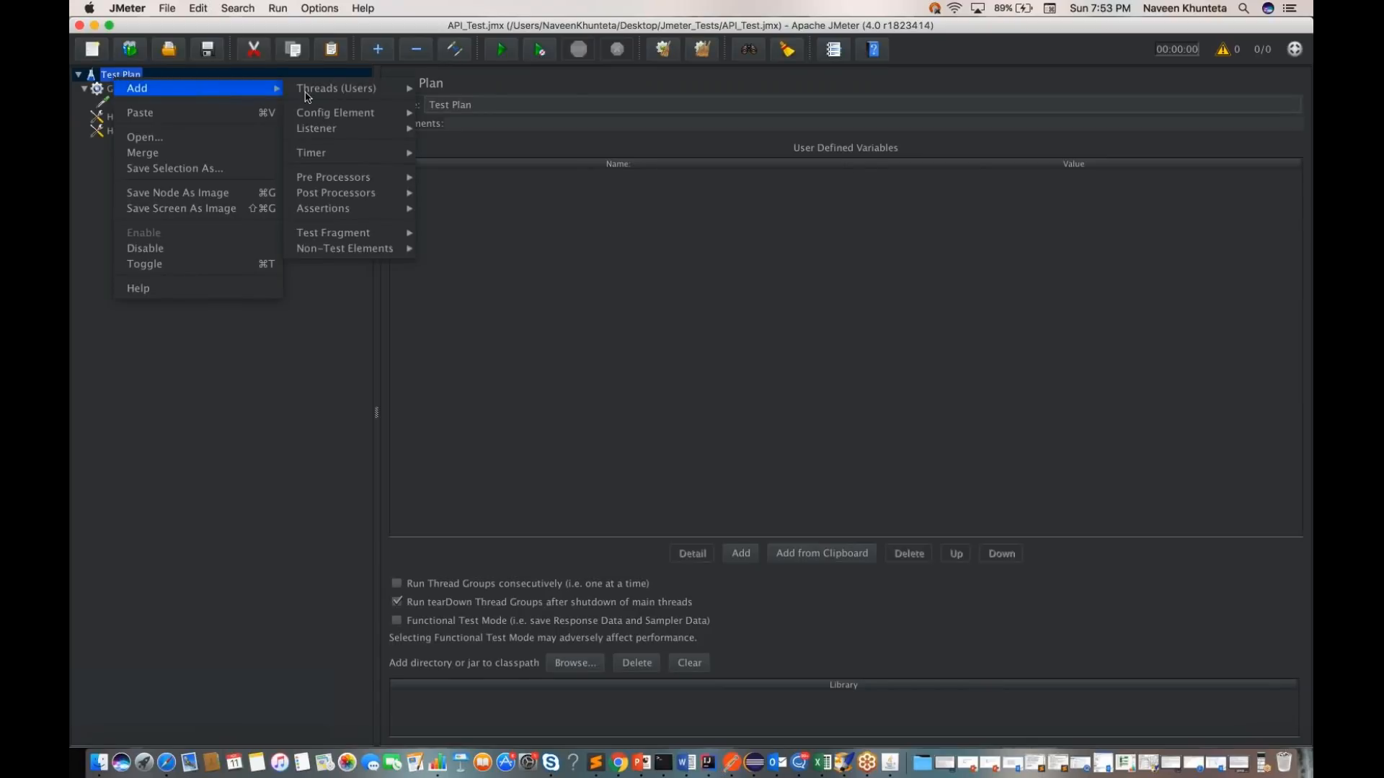
{"action": "mouse_move", "coordinate": [346, 130]}
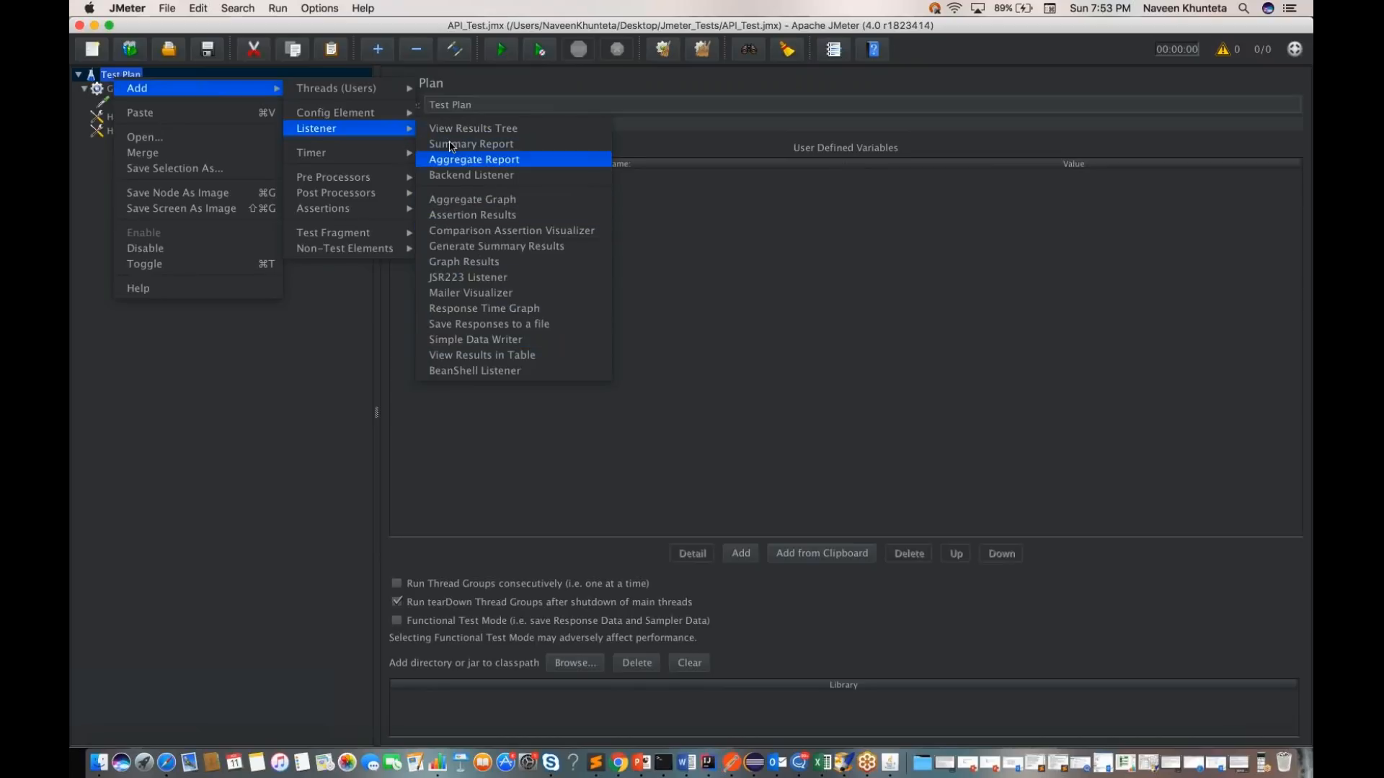
{"action": "left_click", "coordinate": [474, 129]}
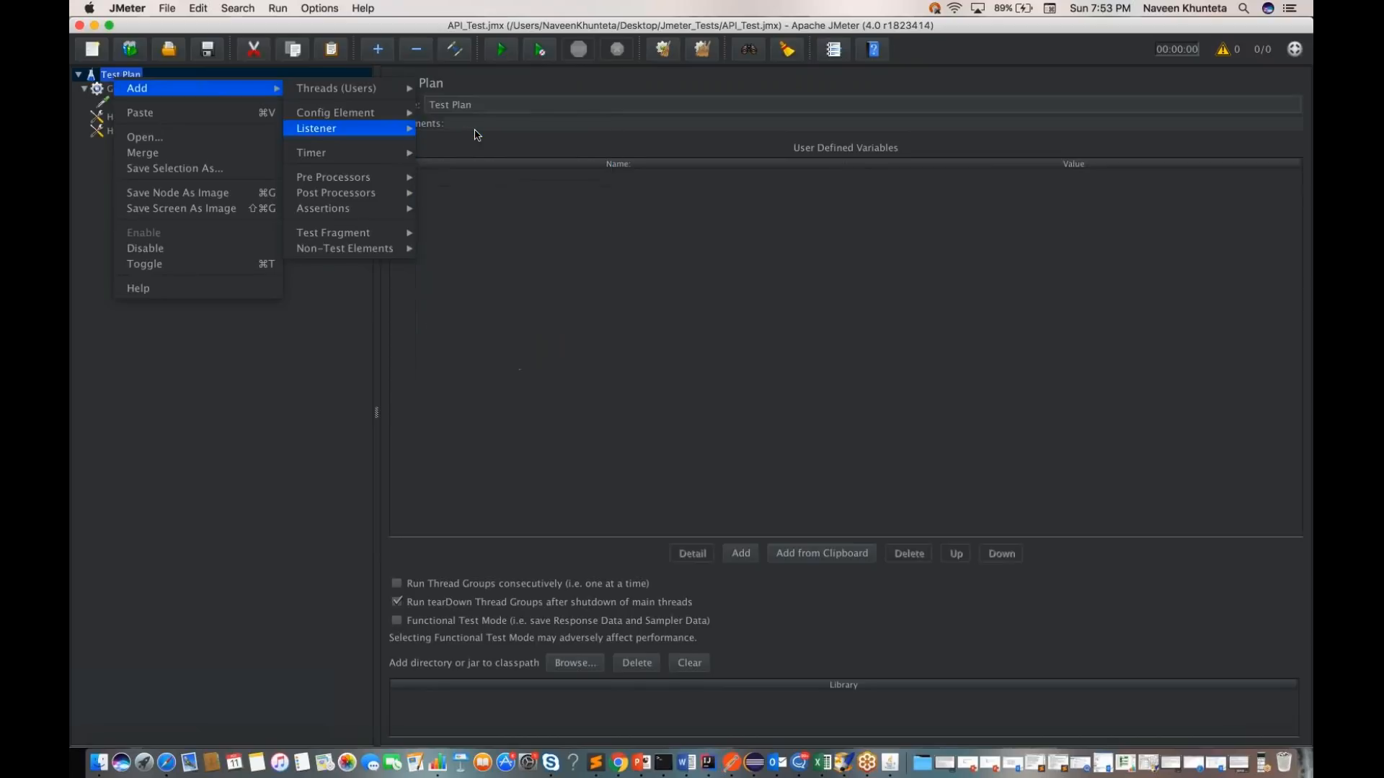
{"action": "left_click", "coordinate": [451, 318]}
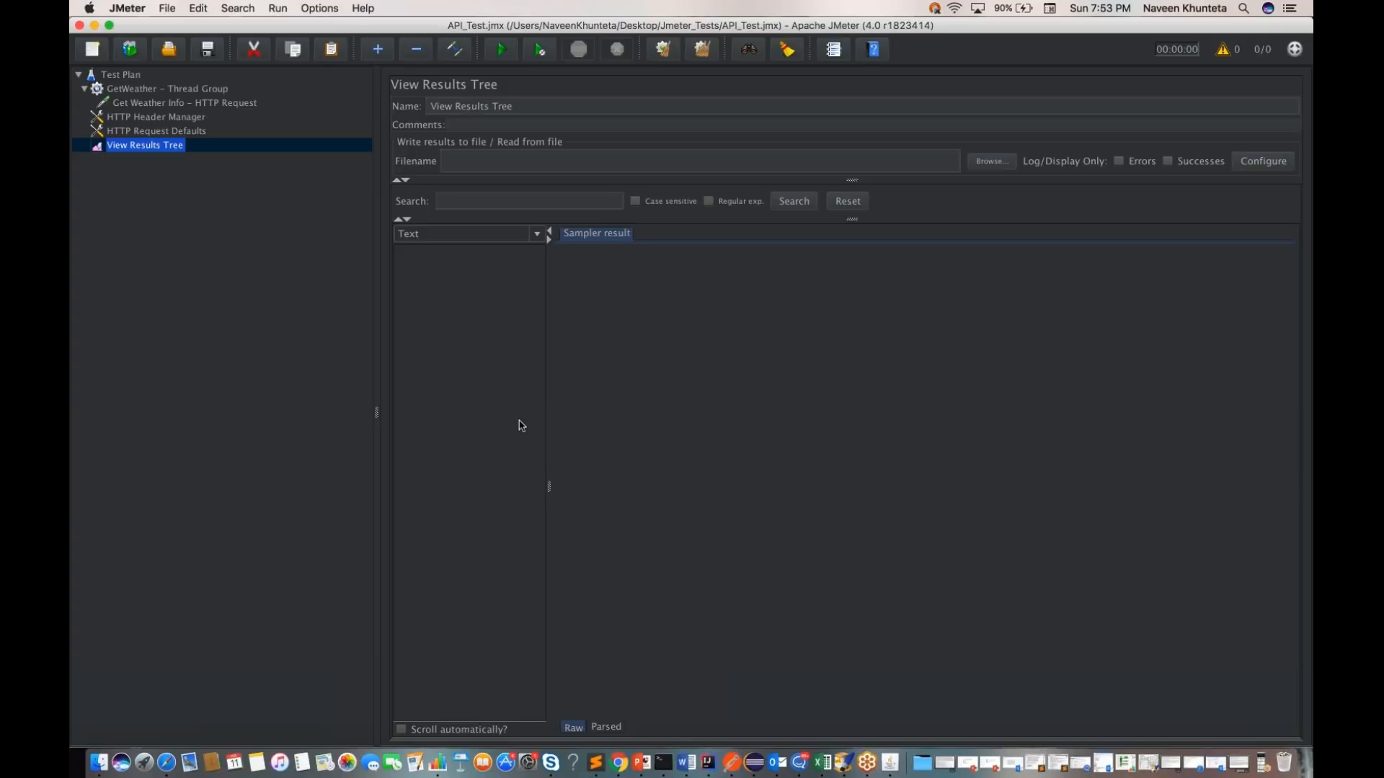
Step: Rename the listener to "Get Weather Info - View Results Tree" and save the test plan
{"action": "triple_click", "coordinate": [491, 106]}
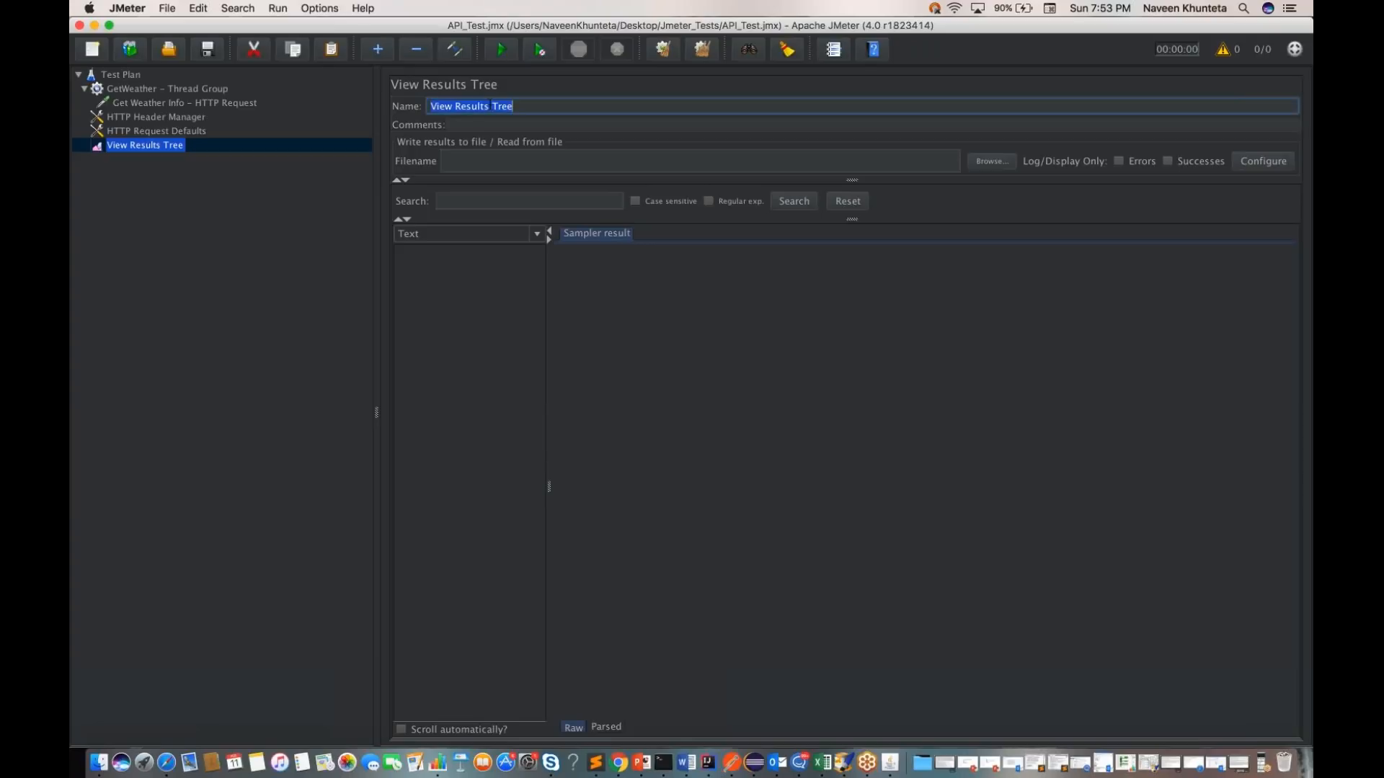
{"action": "left_click", "coordinate": [432, 106]}
{"action": "type", "text": "Get Weath"}
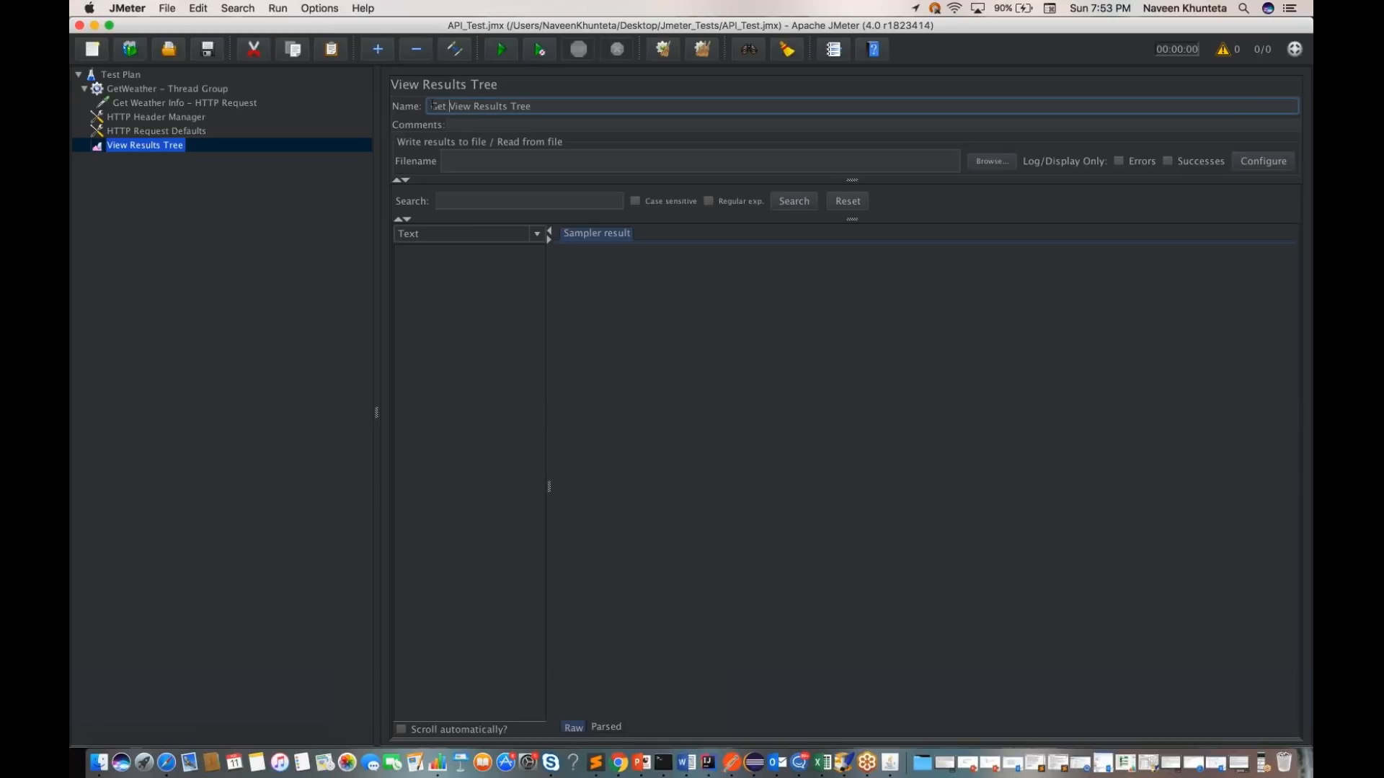
{"action": "type", "text": "er Info -"}
{"action": "key", "text": "super+s"}
{"action": "left_click", "coordinate": [127, 9]}
{"action": "left_click", "coordinate": [222, 382]}
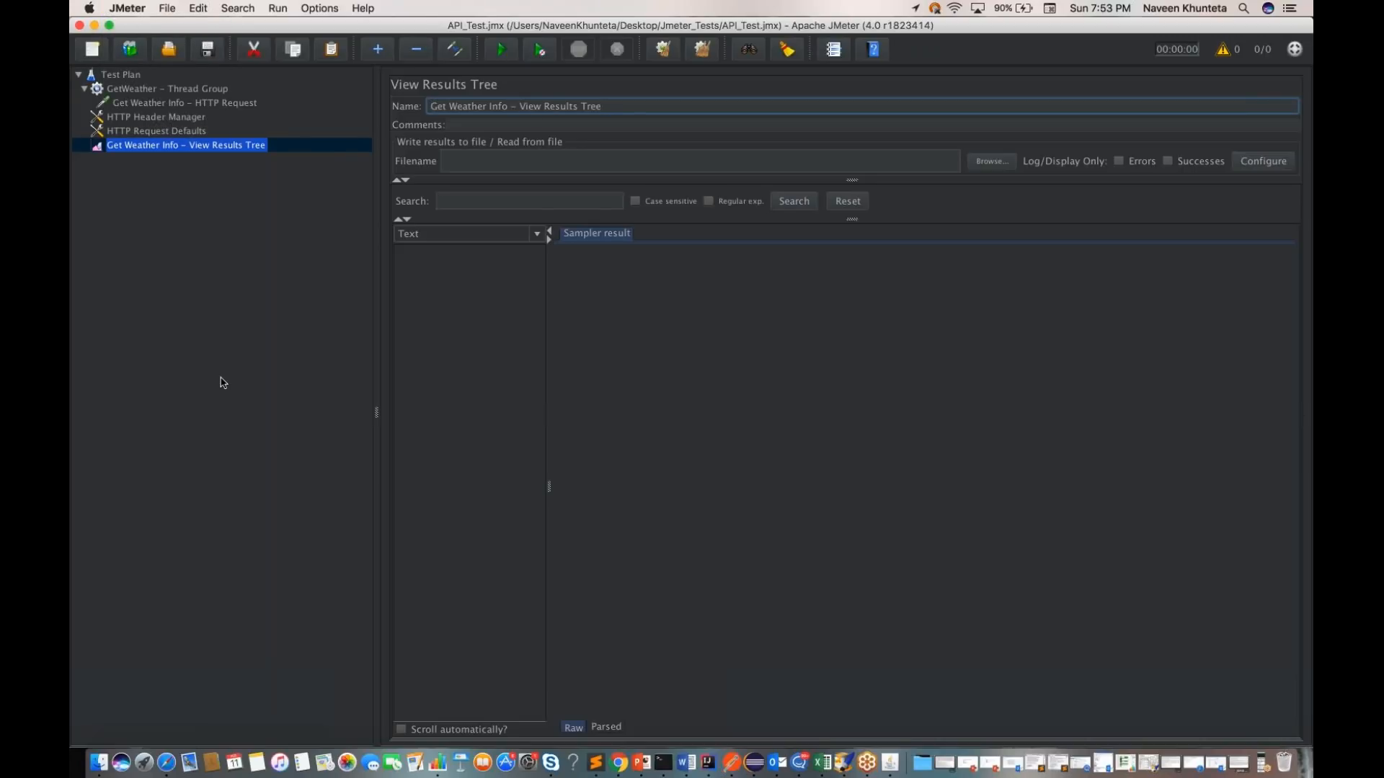
{"action": "left_click", "coordinate": [222, 382]}
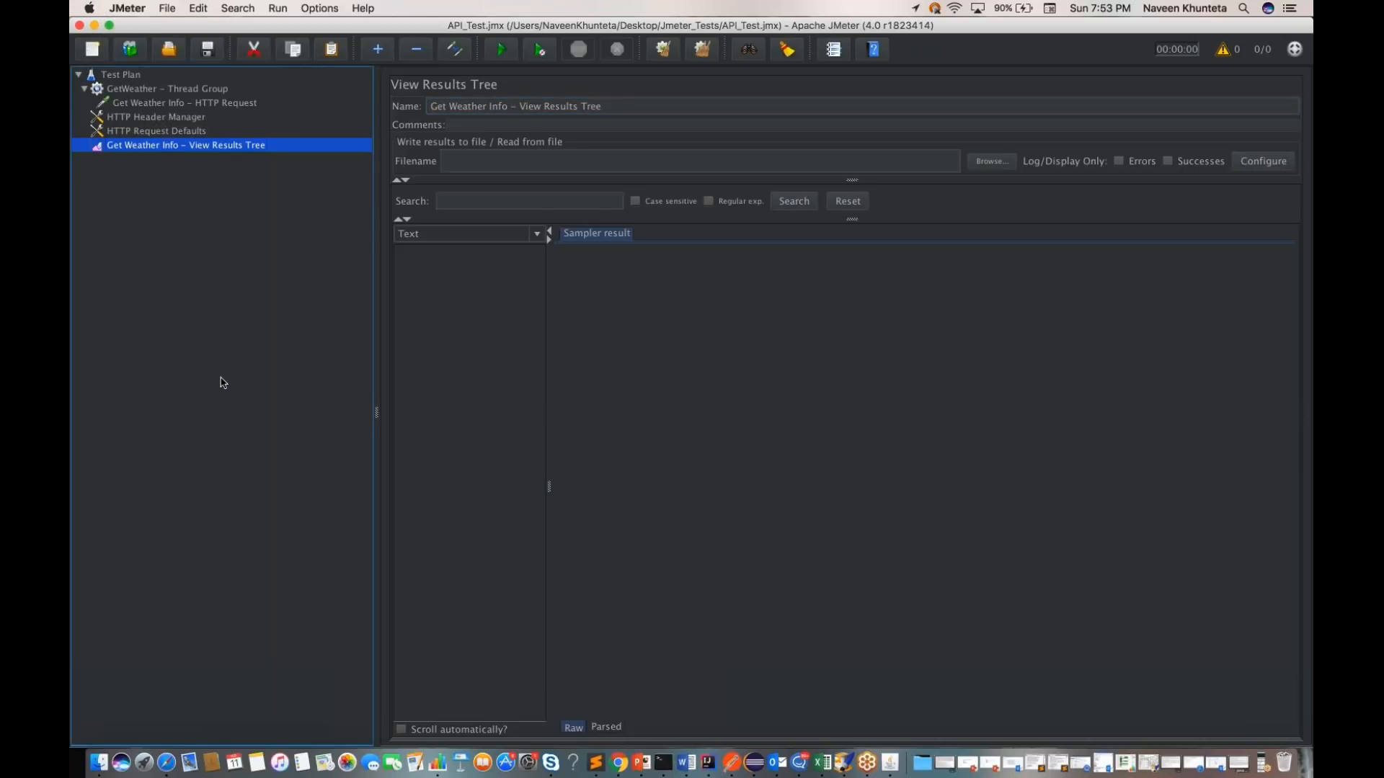
Step: Rename the test plan to "Test Plan - API Testing"
{"action": "left_click", "coordinate": [123, 75]}
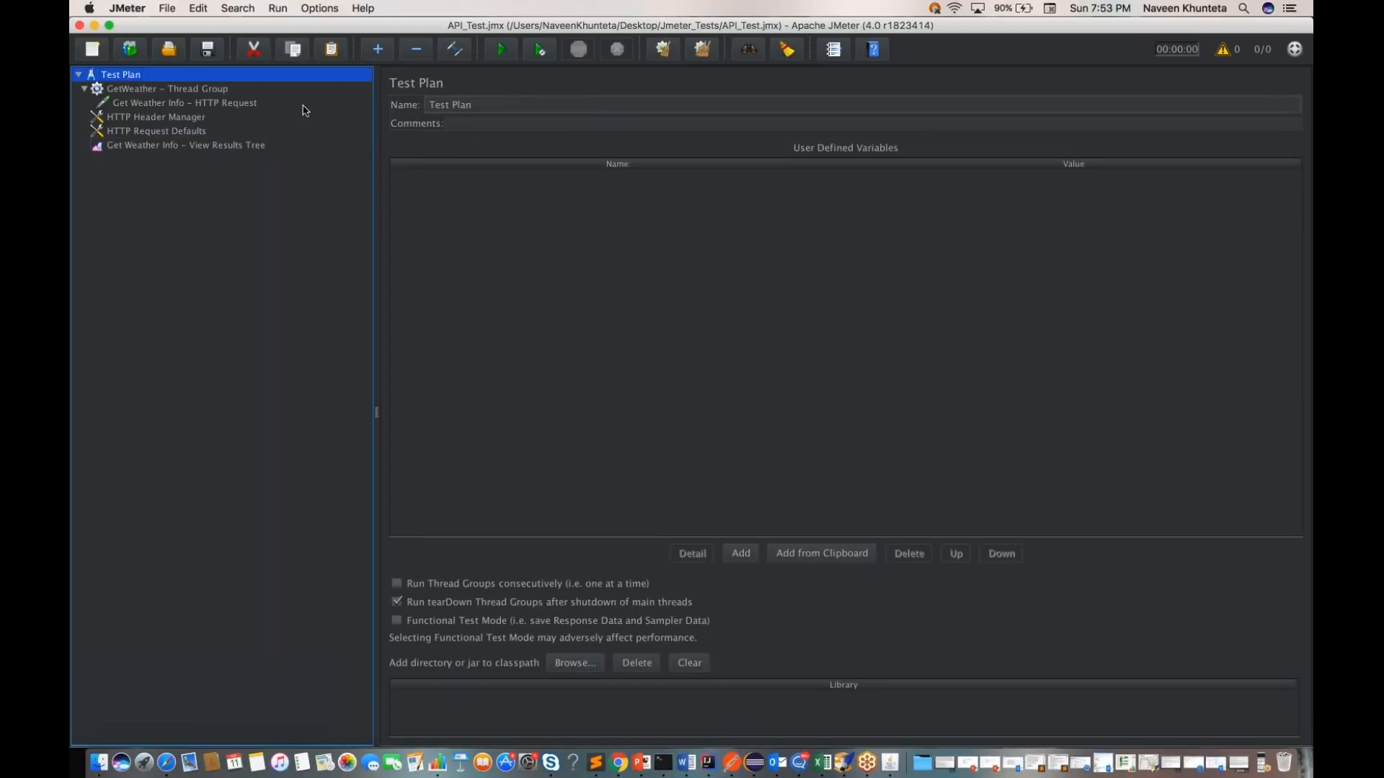
{"action": "left_click", "coordinate": [479, 104]}
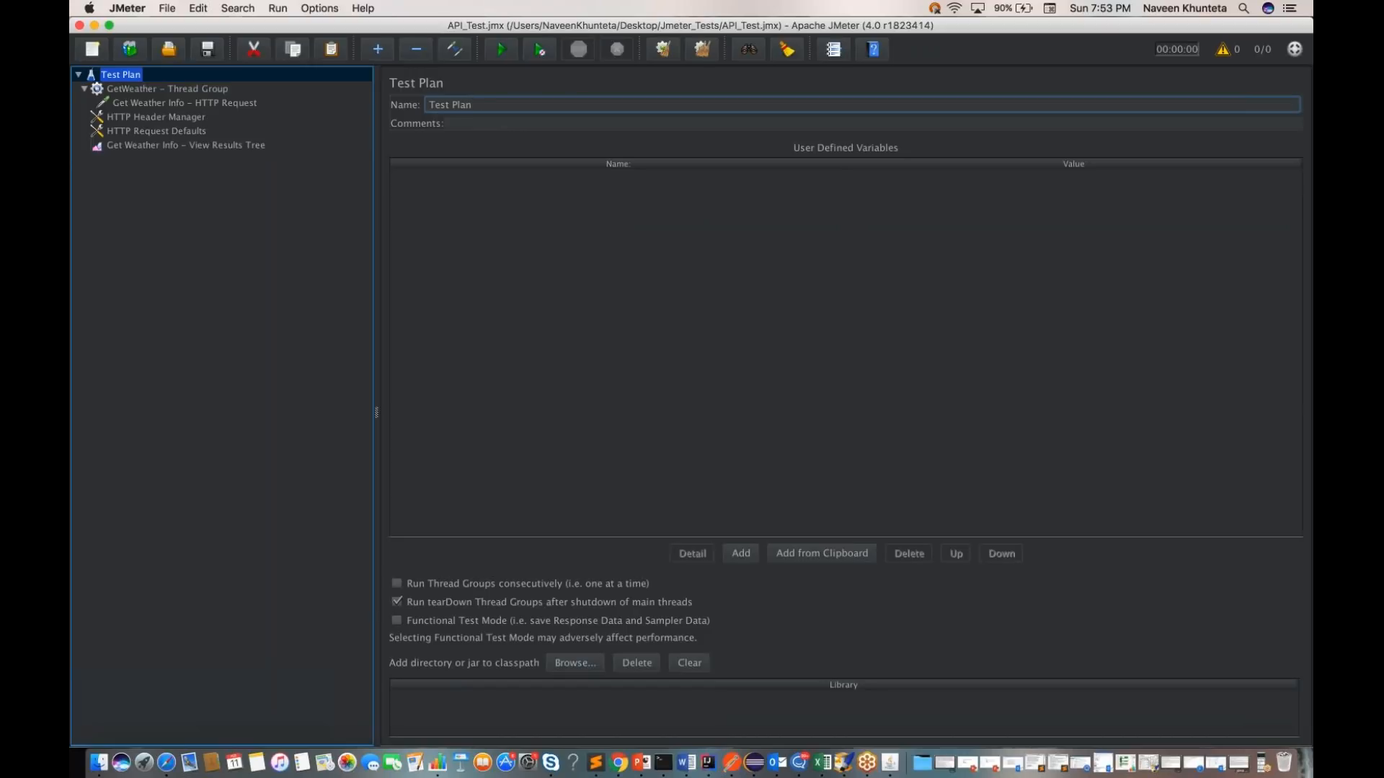
{"action": "type", "text": "-"}
{"action": "type", "text": " APO"}
{"action": "key", "text": "BackSpace"}
{"action": "type", "text": "I Testing"}
{"action": "key", "text": "Return"}
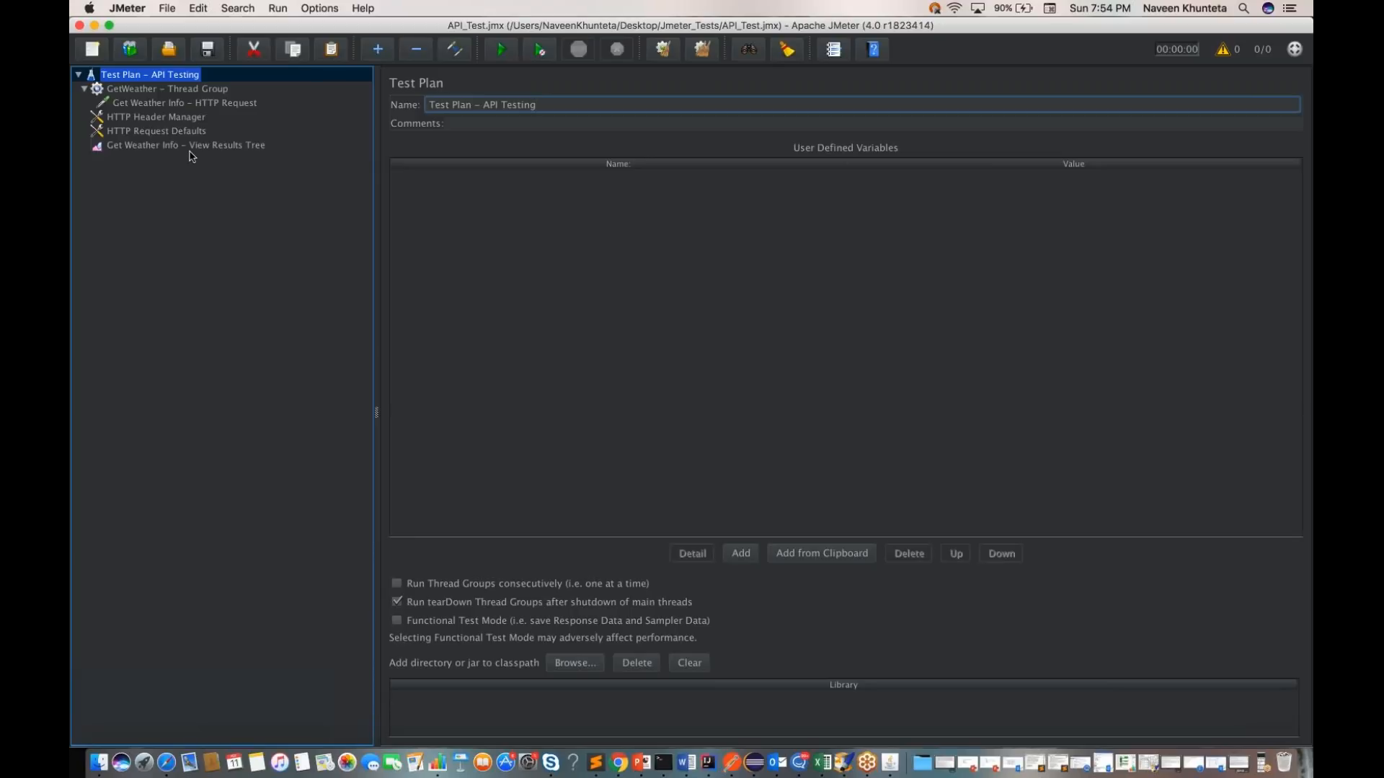
Step: Review the settings of the thread group, HTTP request, HTTP Header Manager, HTTP Request Defaults and View Results Tree
{"action": "left_click", "coordinate": [143, 91]}
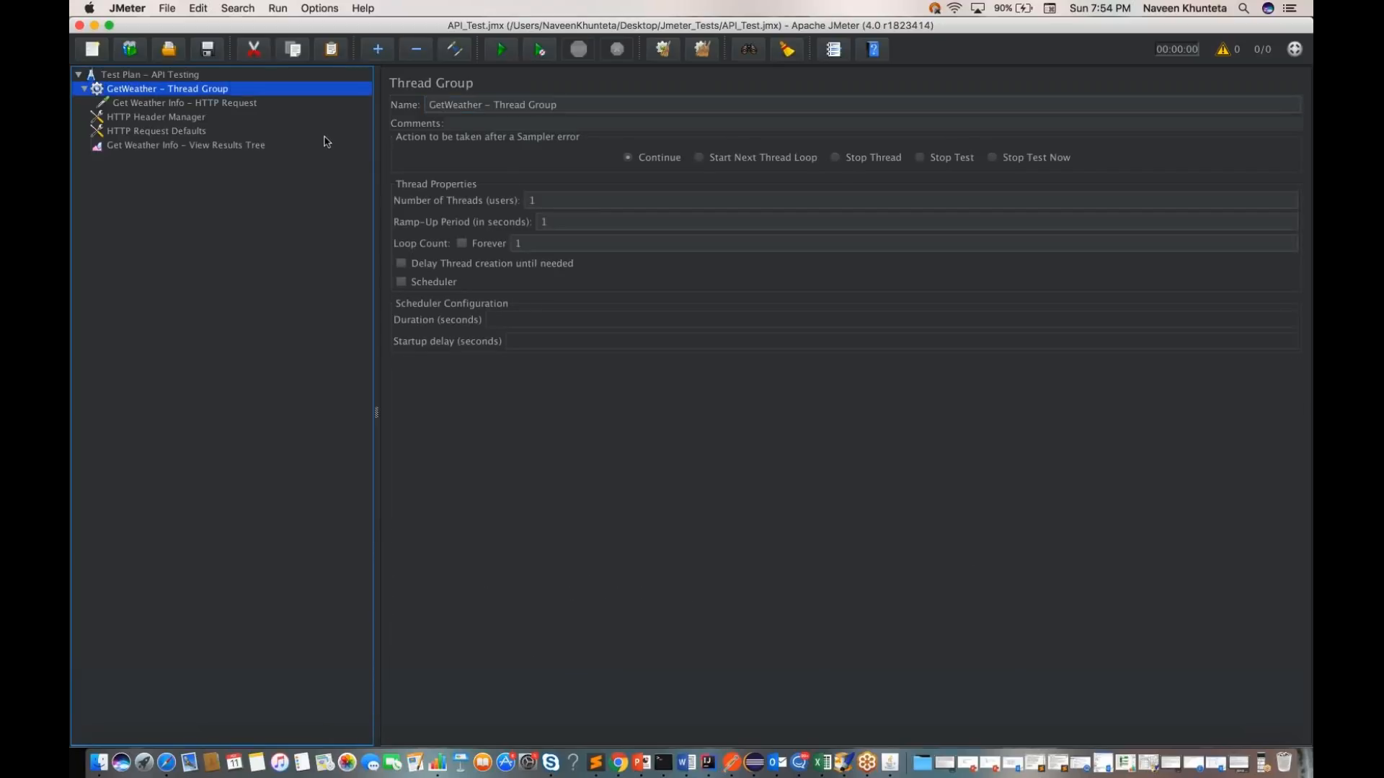
{"action": "left_click", "coordinate": [559, 200]}
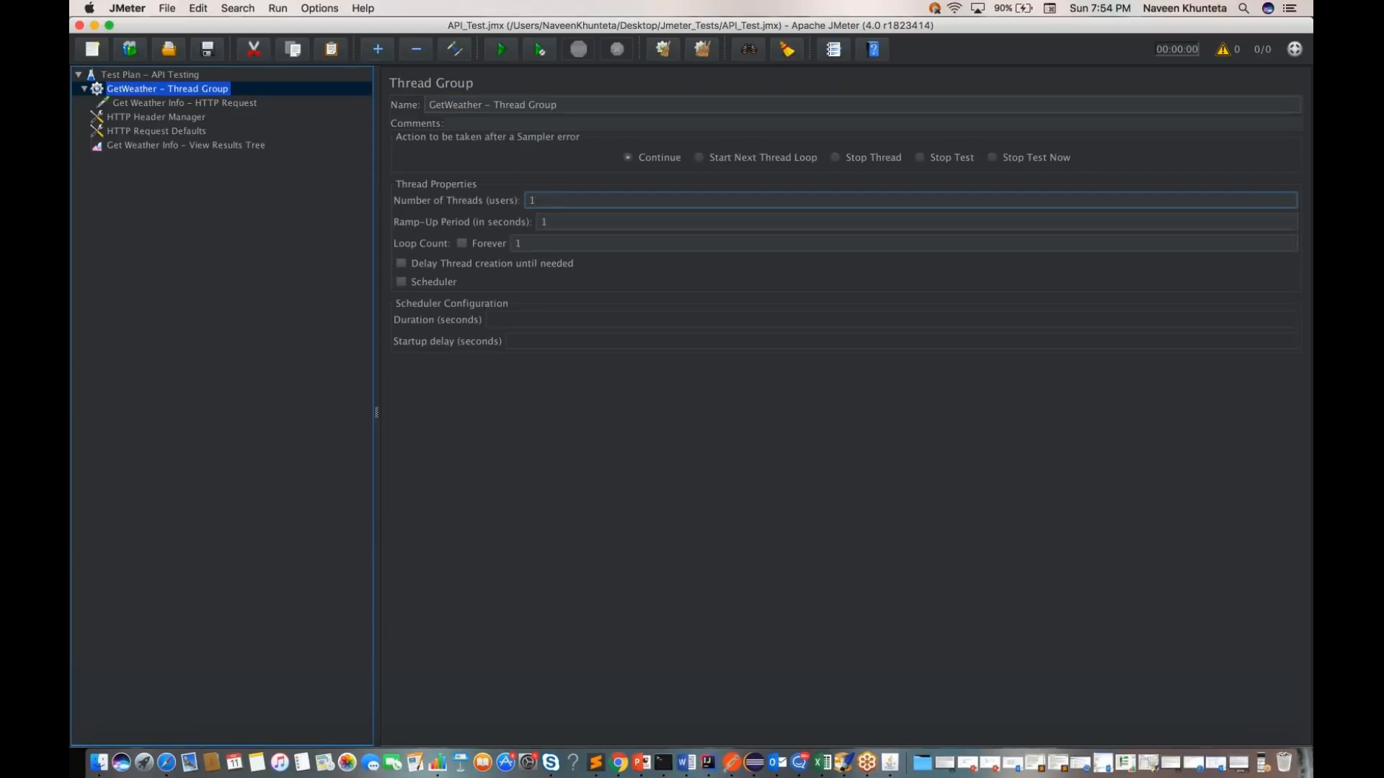
{"action": "left_click", "coordinate": [186, 107]}
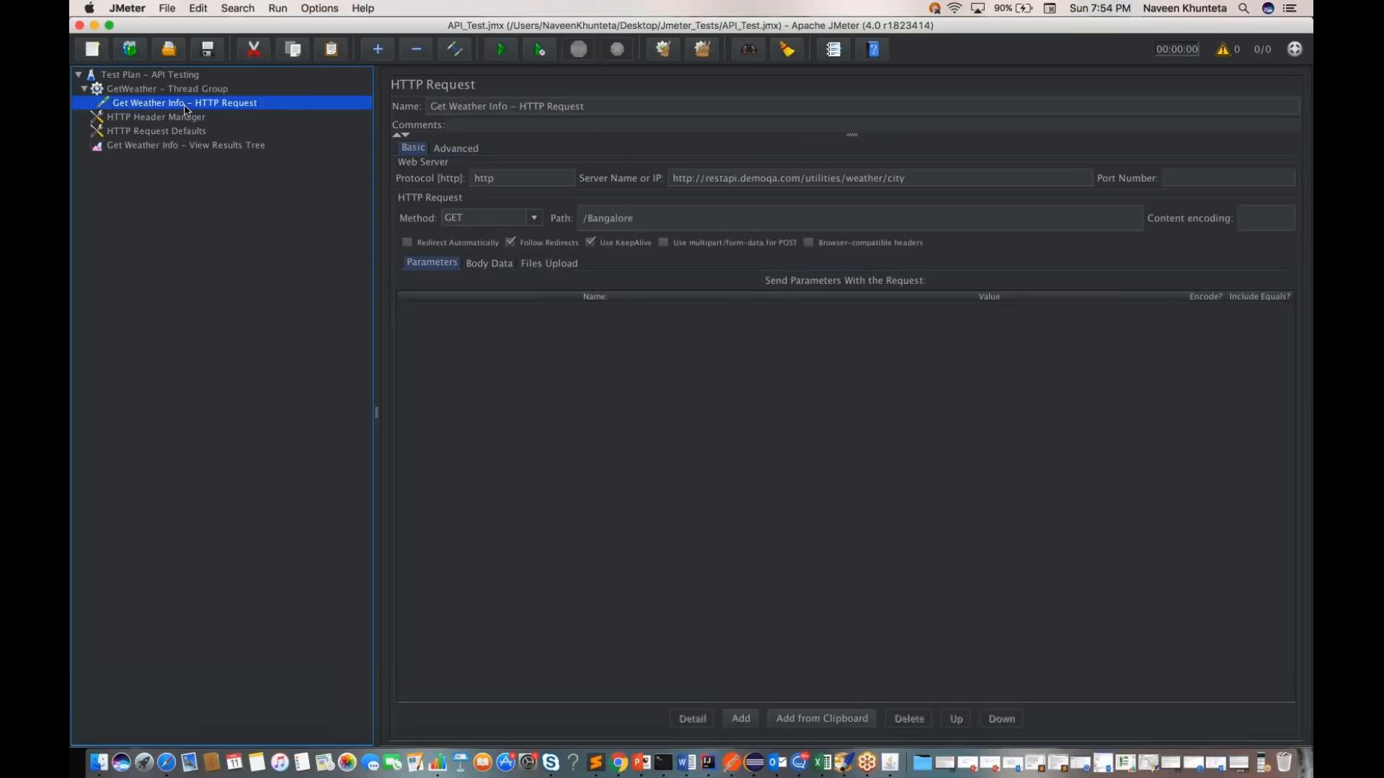
{"action": "triple_click", "coordinate": [776, 177]}
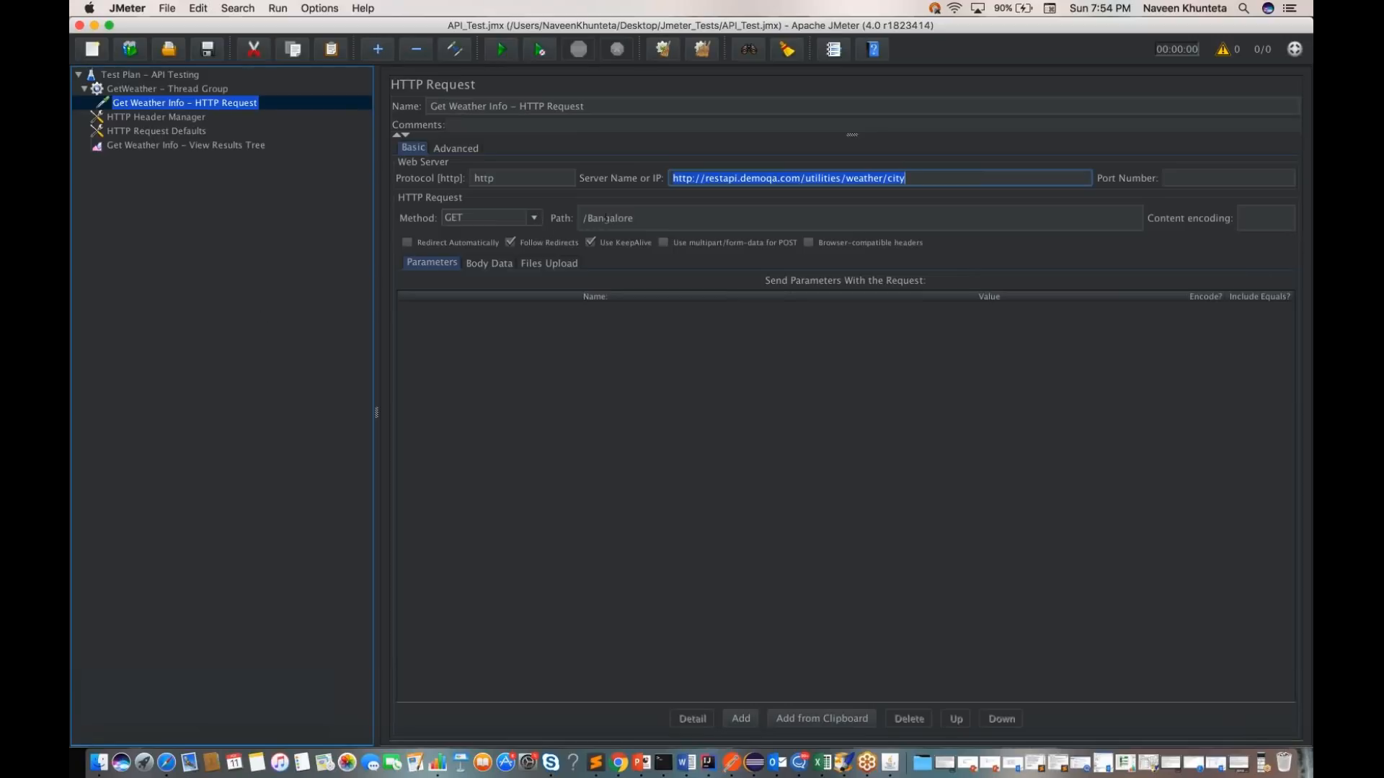
{"action": "left_click", "coordinate": [665, 214]}
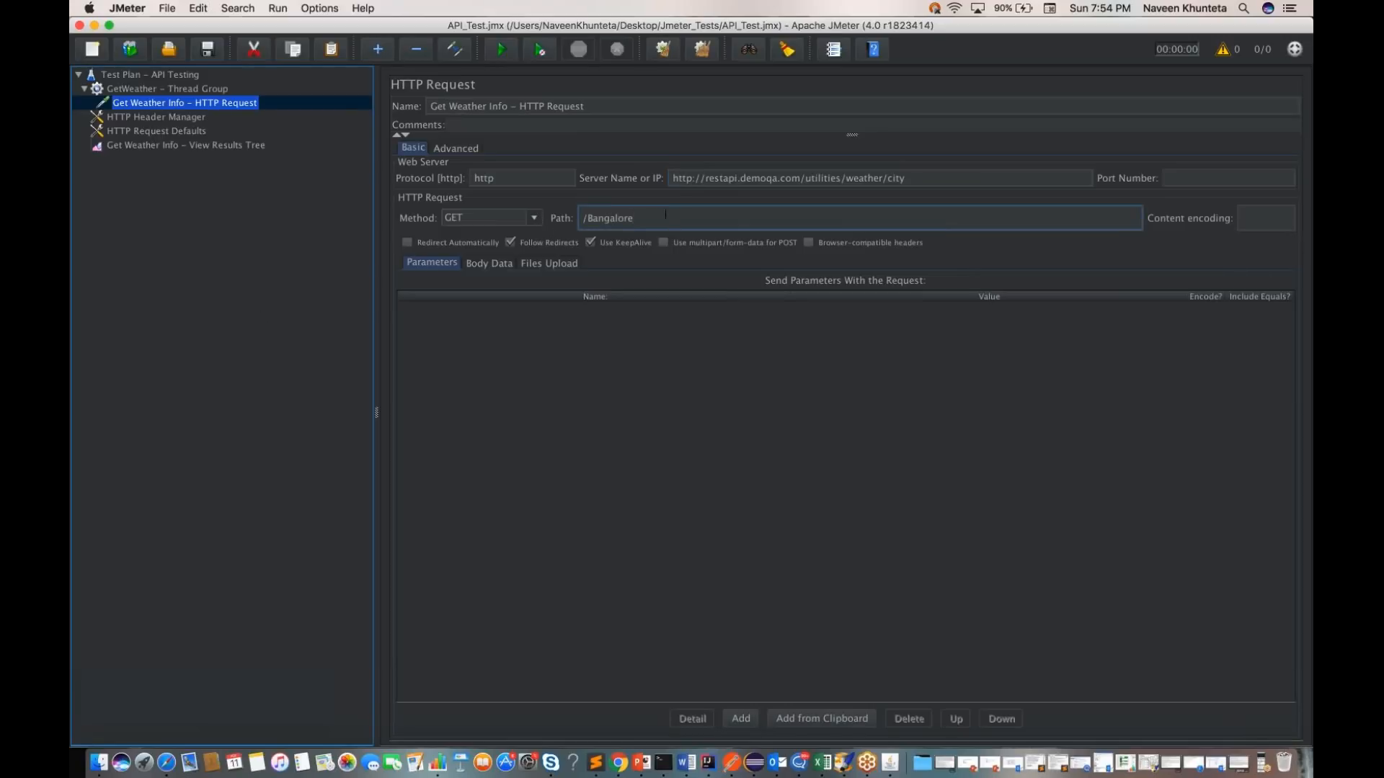
{"action": "left_click", "coordinate": [173, 118]}
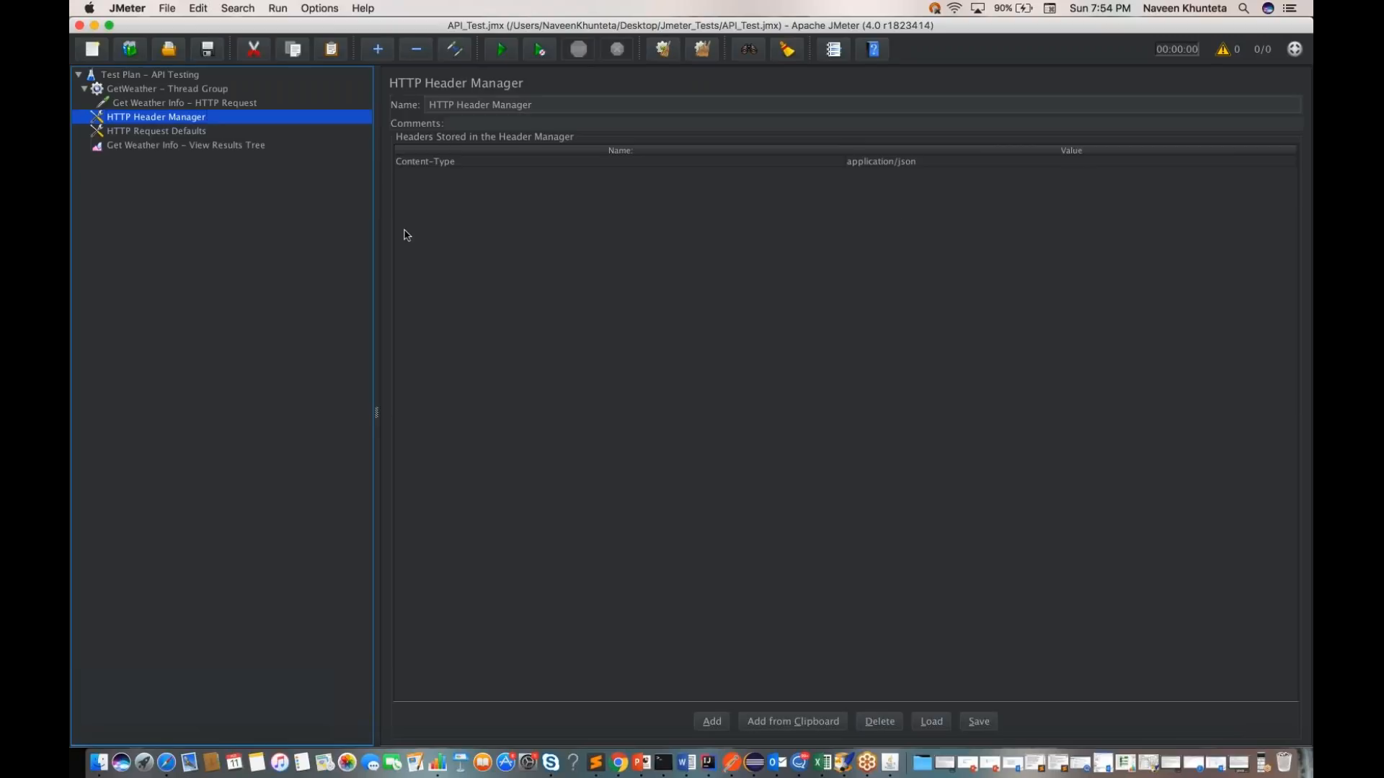
{"action": "left_click", "coordinate": [195, 133]}
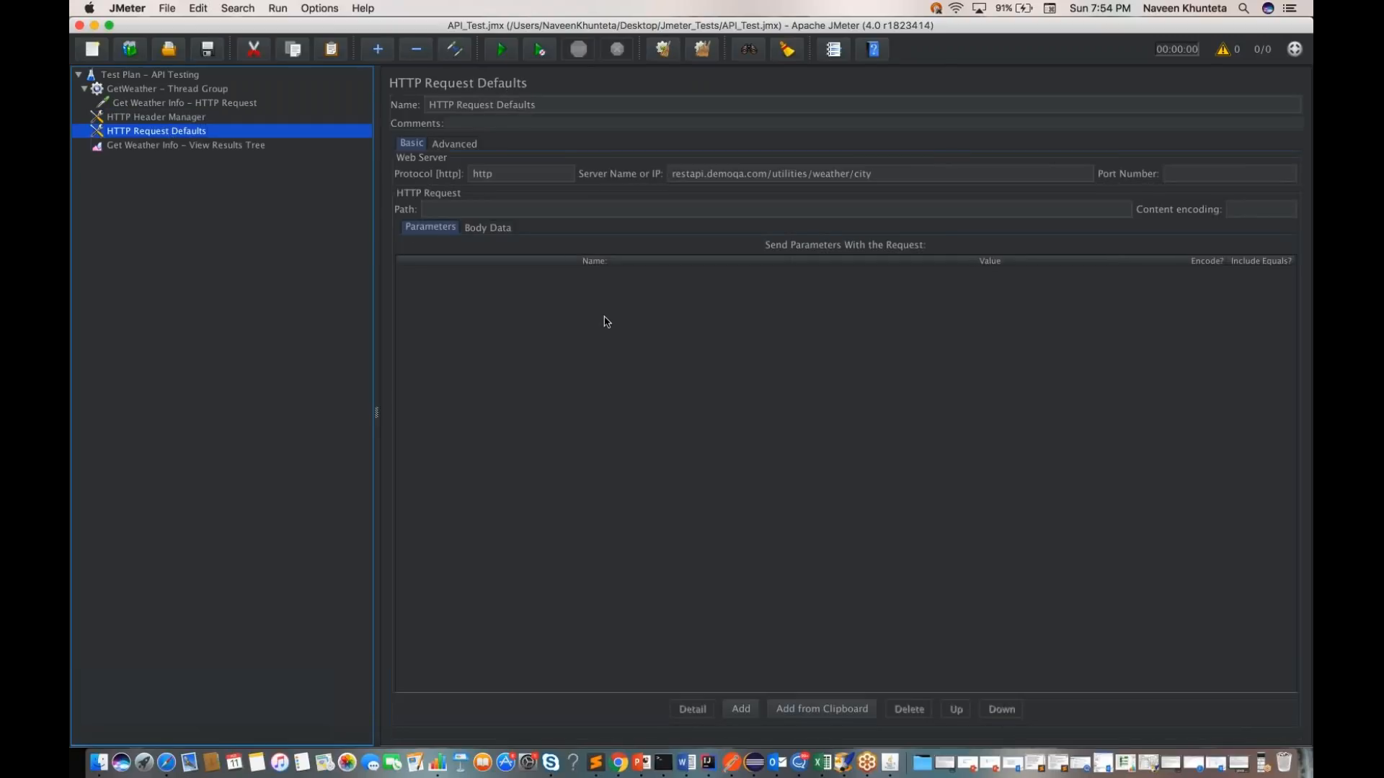
{"action": "triple_click", "coordinate": [693, 173]}
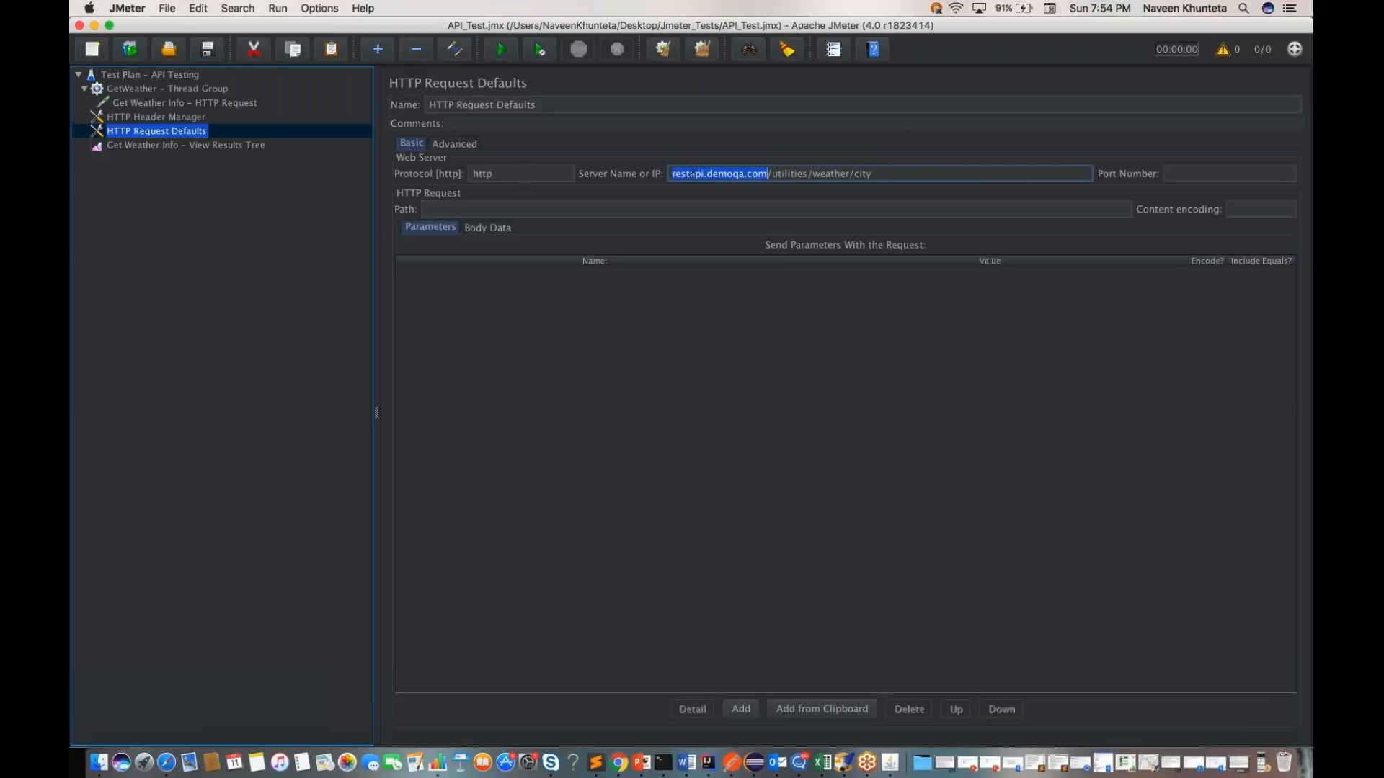
{"action": "left_click", "coordinate": [176, 146]}
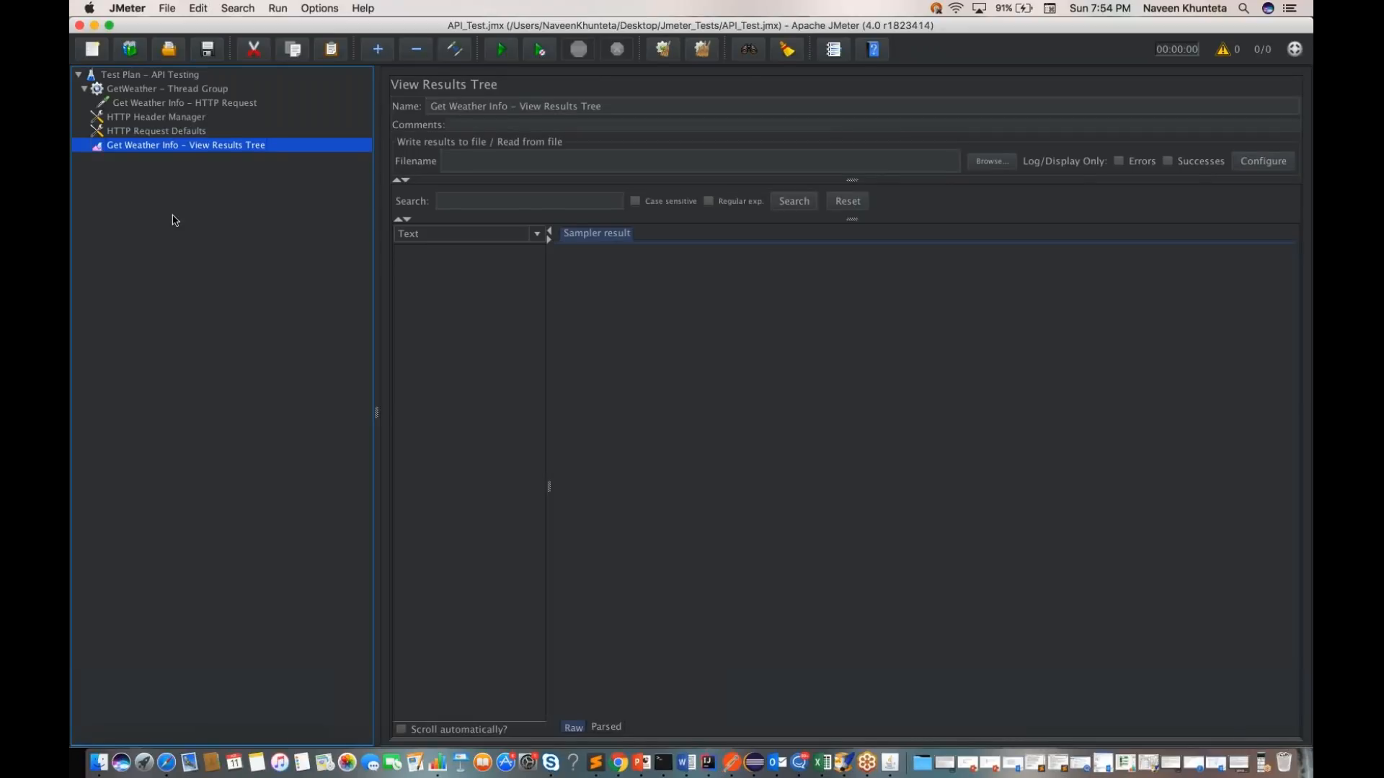
Step: Run the test plan and inspect the Get Weather Info sample's result, request and response data in the View Results Tree
{"action": "left_click", "coordinate": [155, 78]}
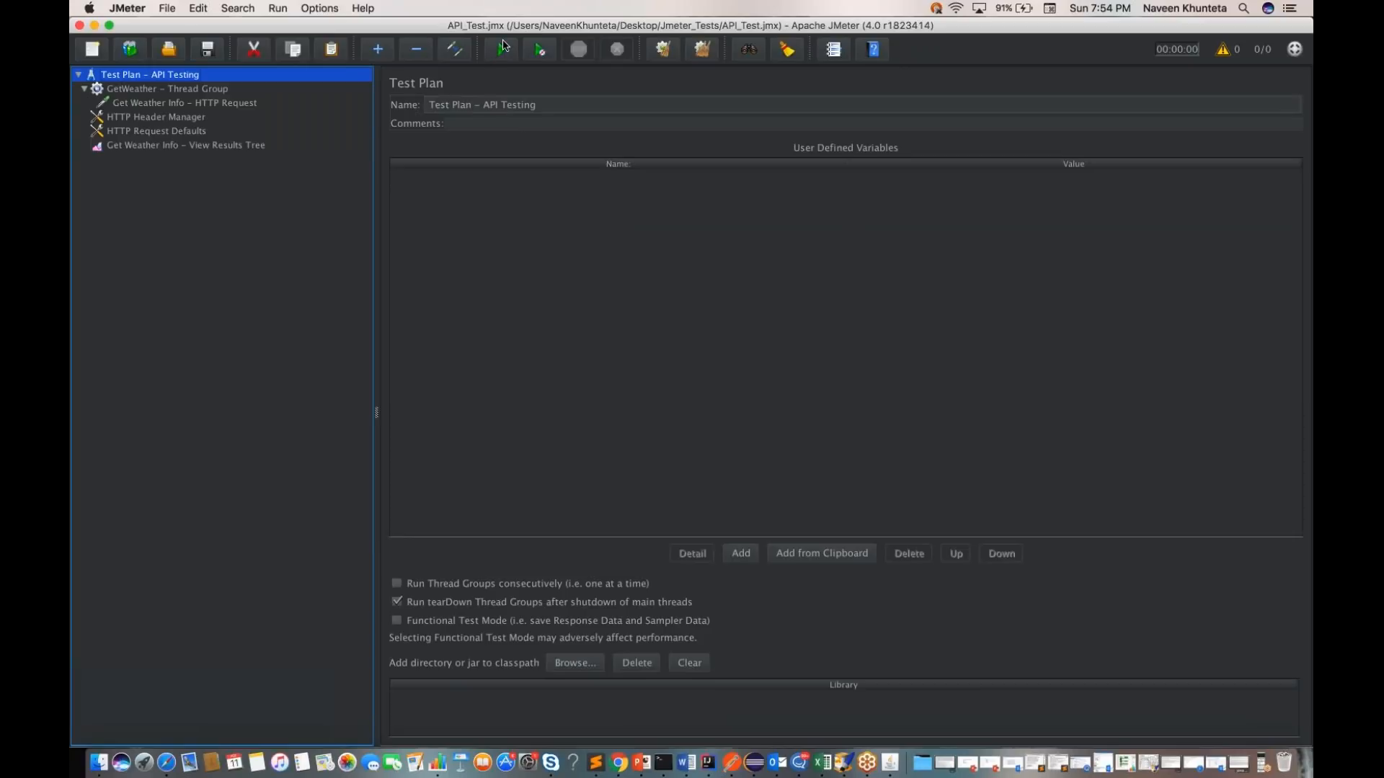
{"action": "left_click", "coordinate": [502, 52]}
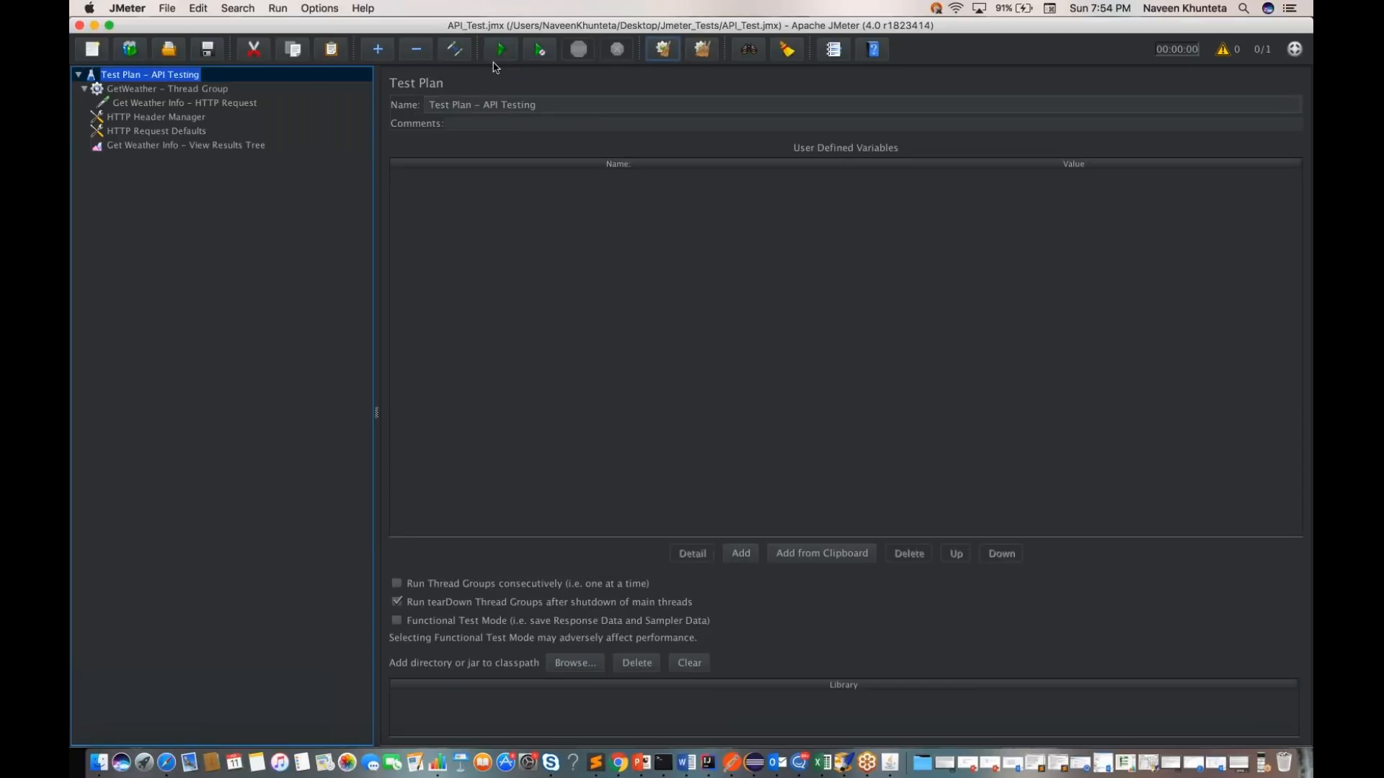
{"action": "left_click", "coordinate": [215, 147]}
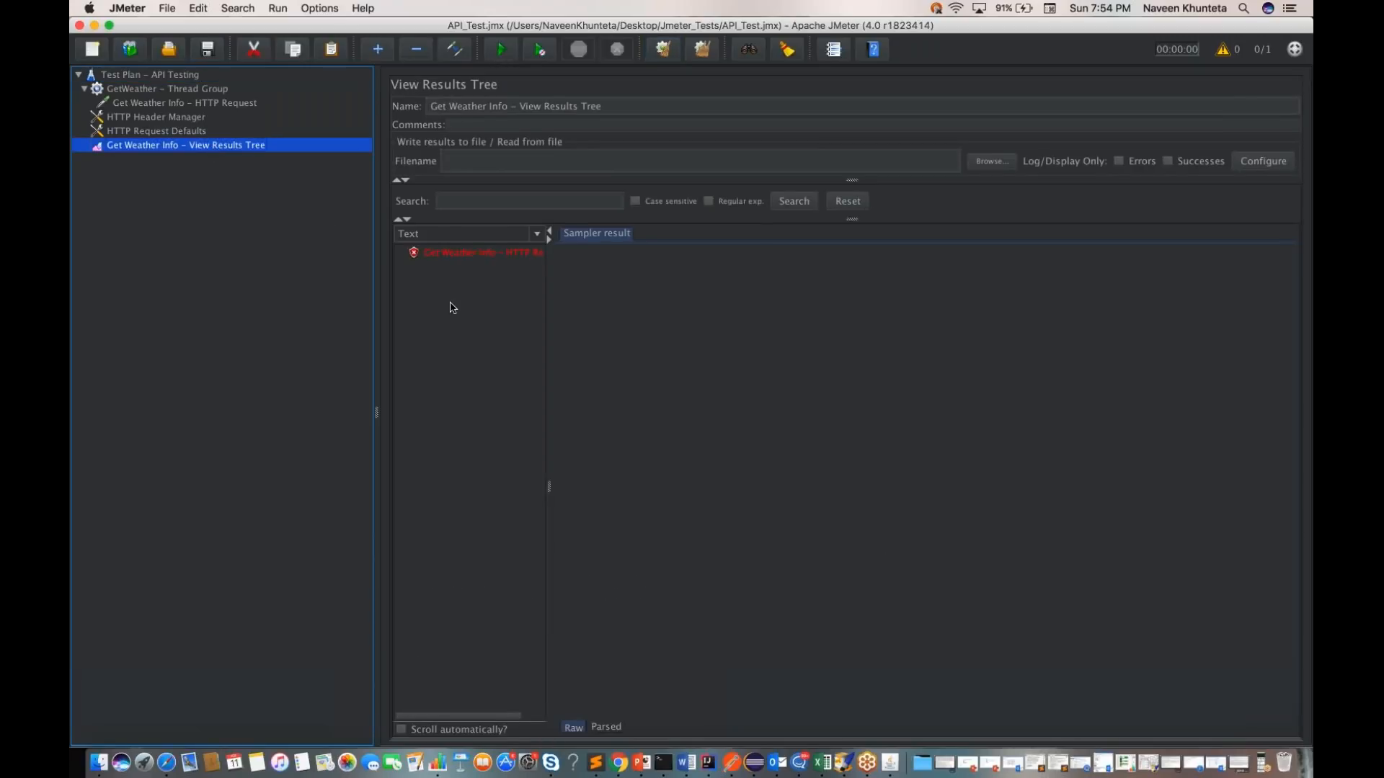
{"action": "left_click", "coordinate": [443, 259]}
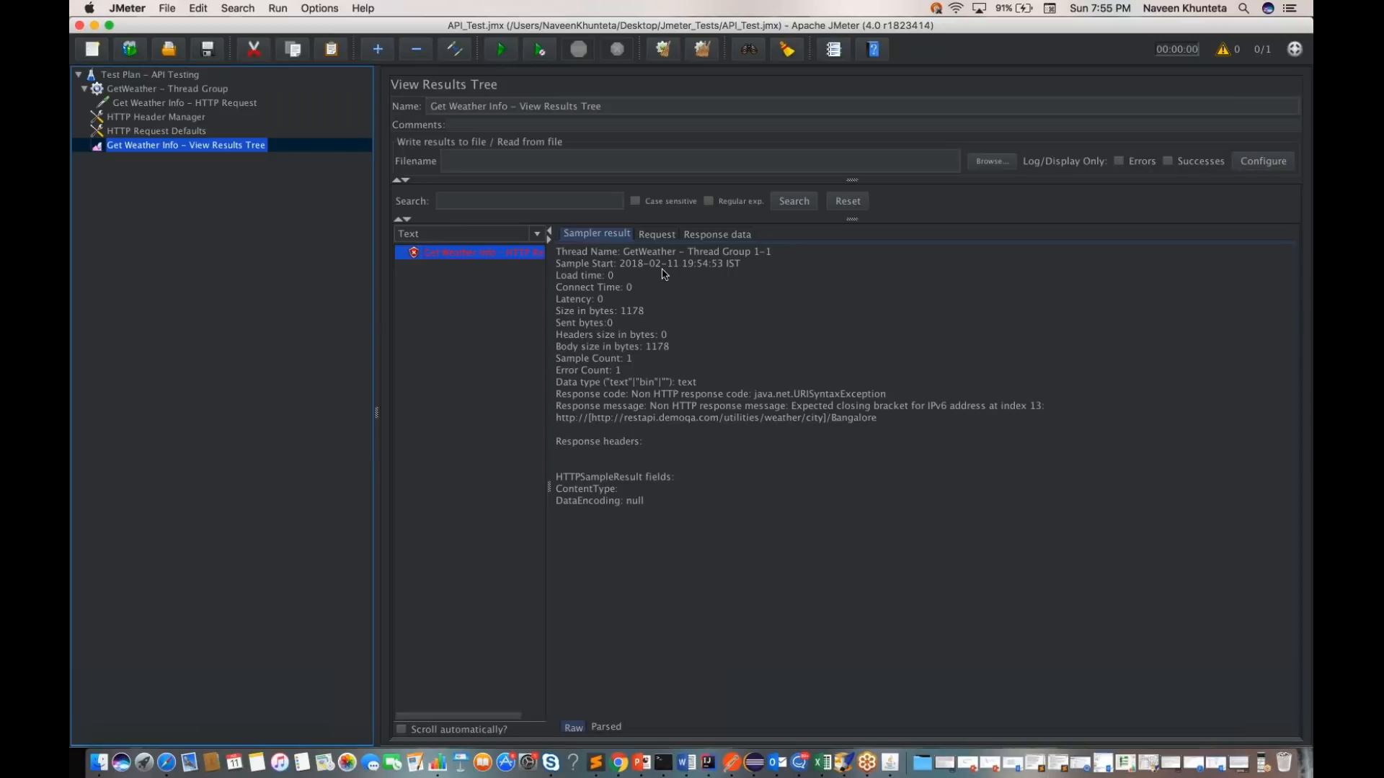
{"action": "left_click", "coordinate": [657, 235]}
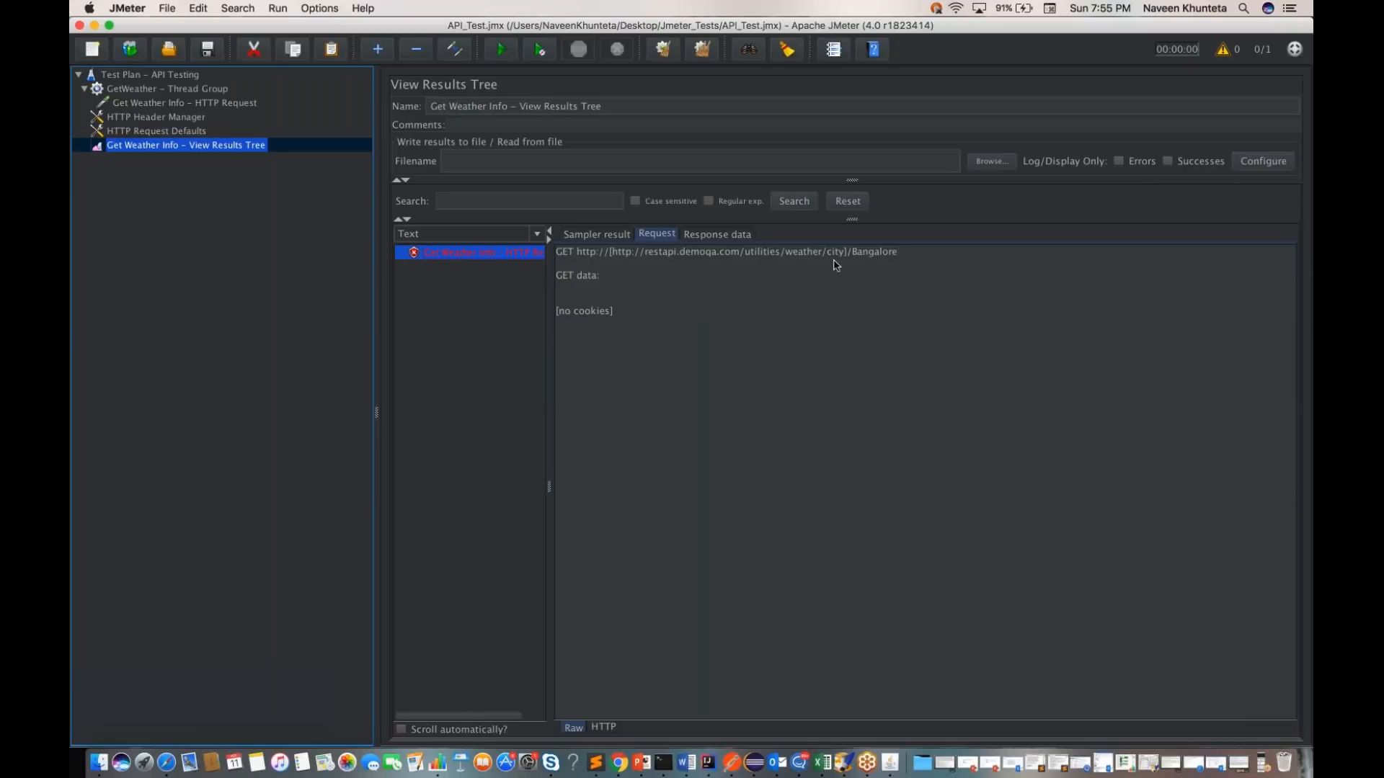
{"action": "left_click", "coordinate": [724, 236]}
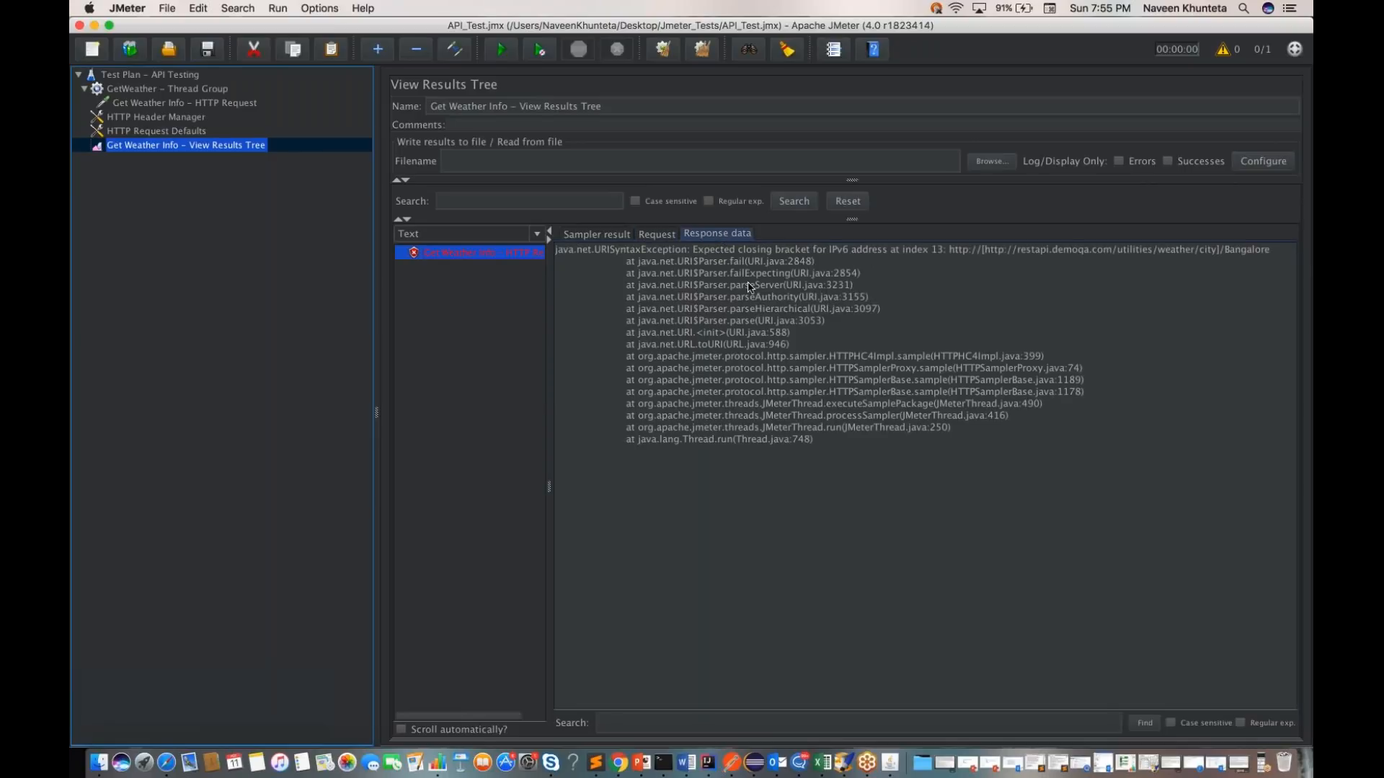
{"action": "left_click", "coordinate": [658, 236]}
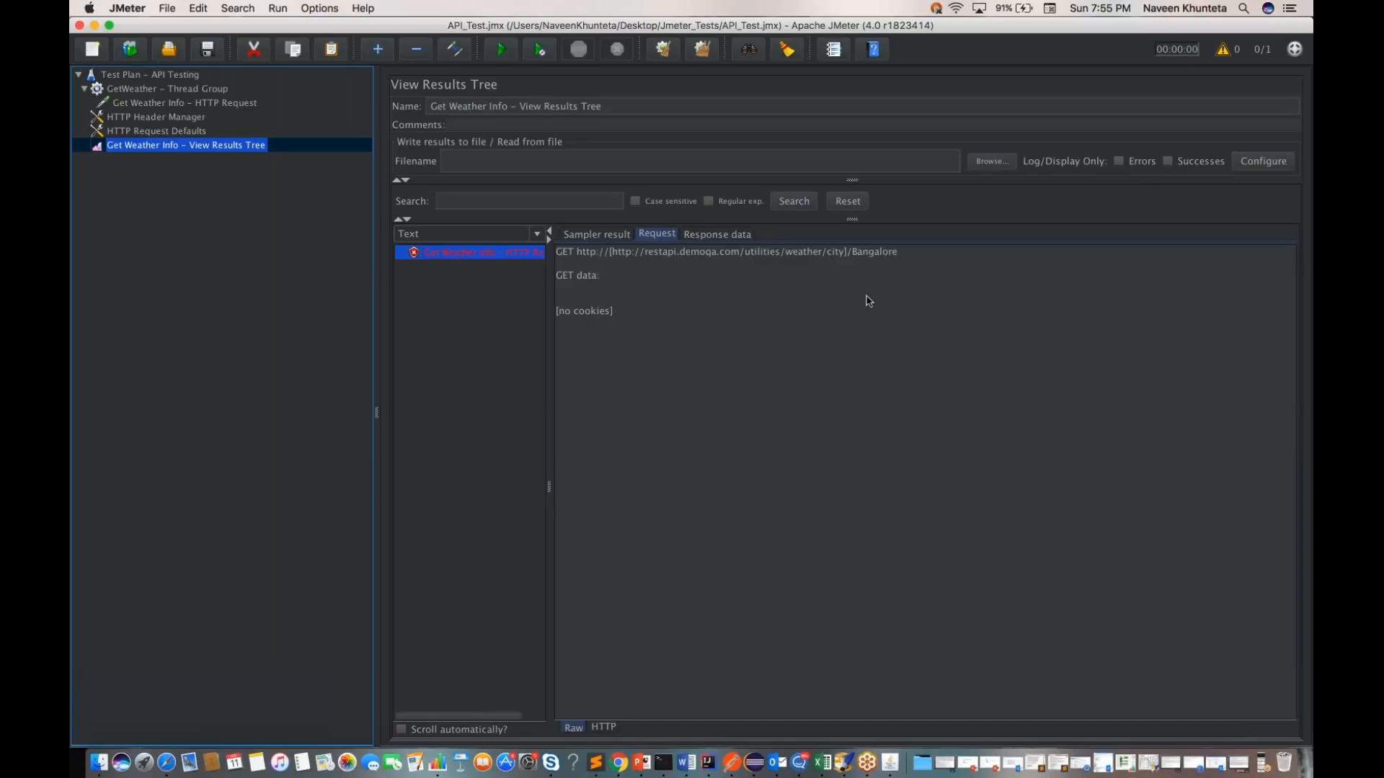
Step: Check the sampler result and the HTTP request settings, and clear the server name in HTTP Request Defaults
{"action": "left_click", "coordinate": [590, 235]}
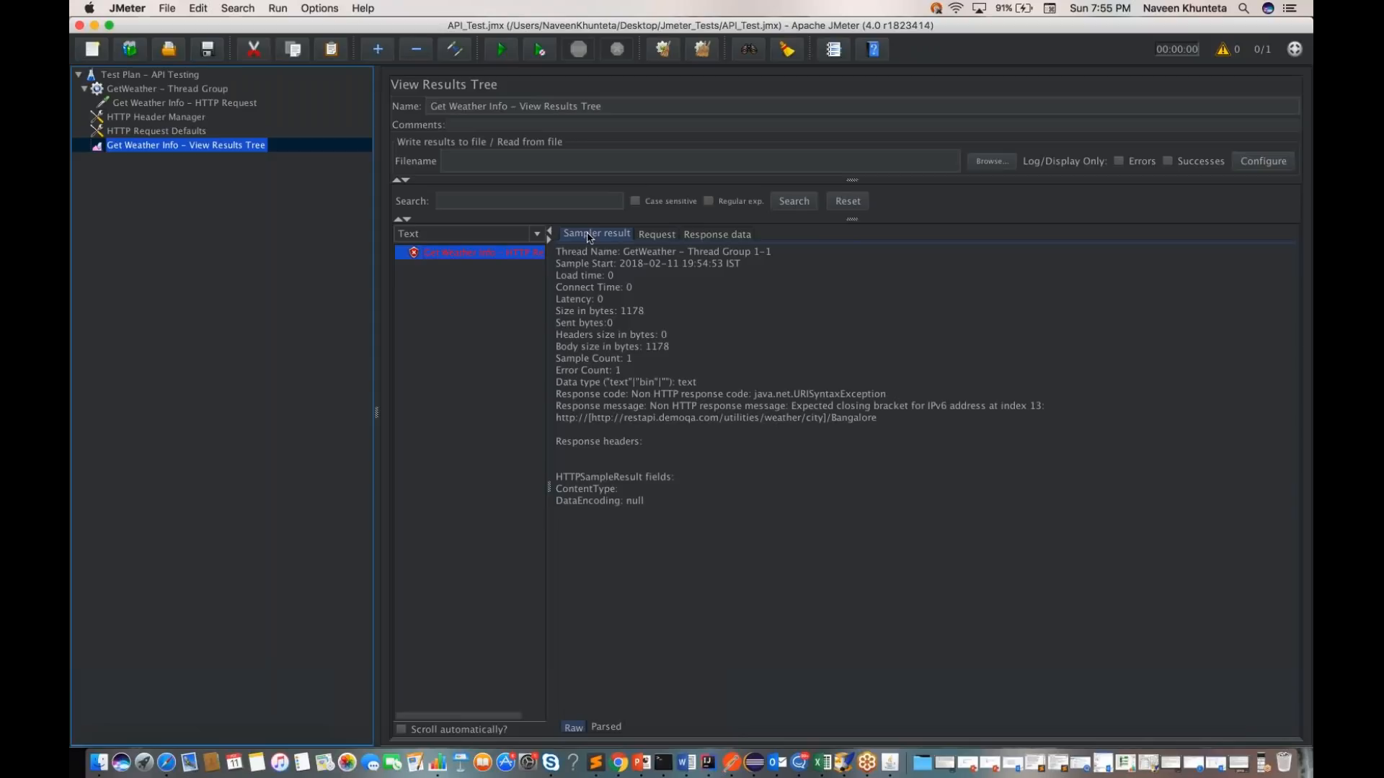
{"action": "left_click", "coordinate": [180, 102]}
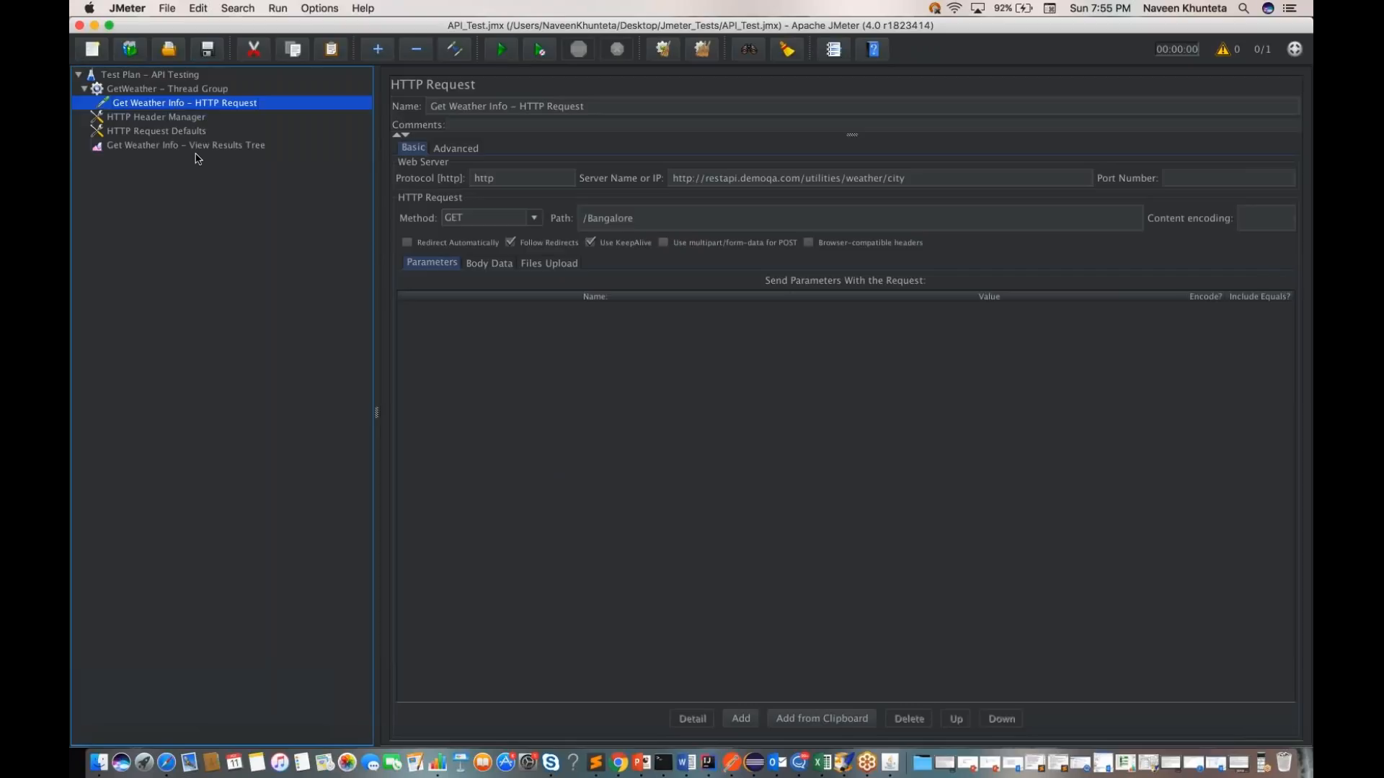
{"action": "left_click", "coordinate": [156, 132]}
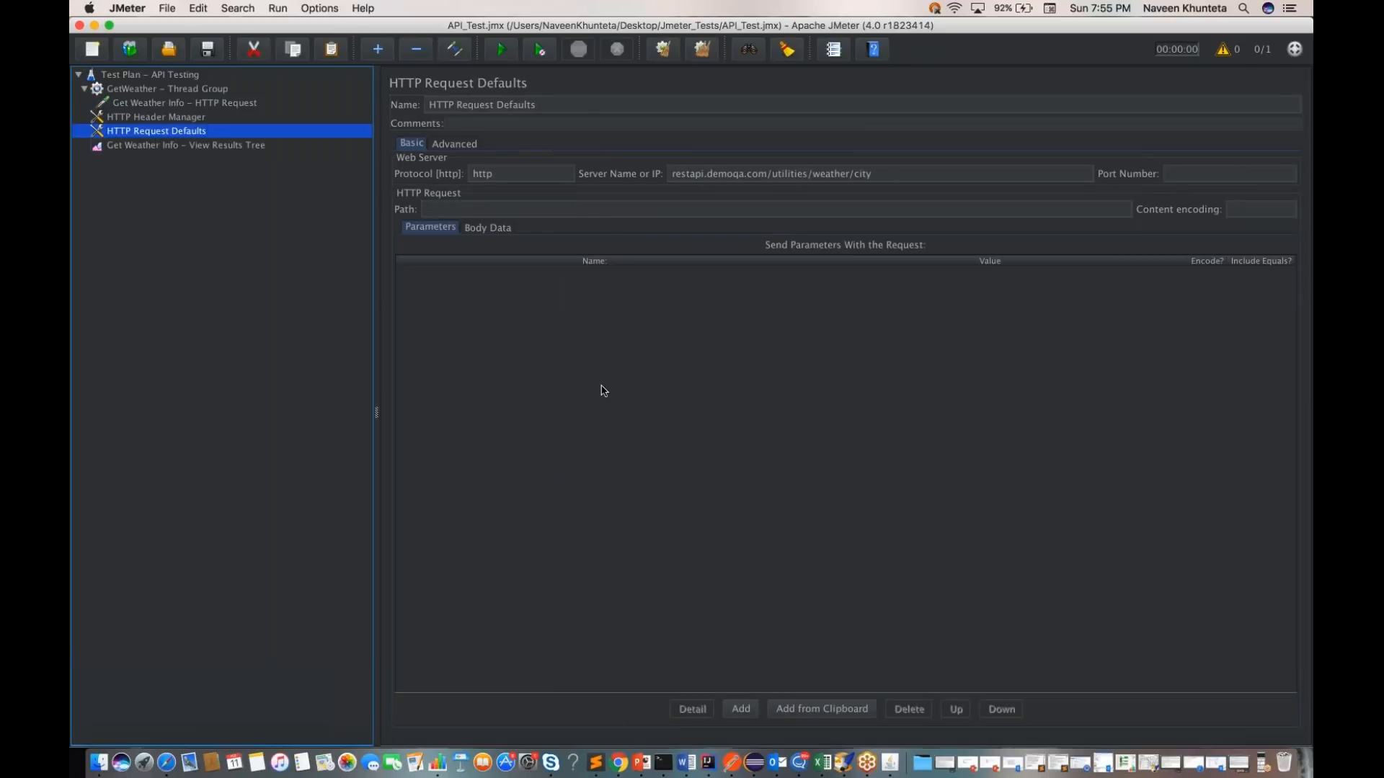
{"action": "triple_click", "coordinate": [763, 175]}
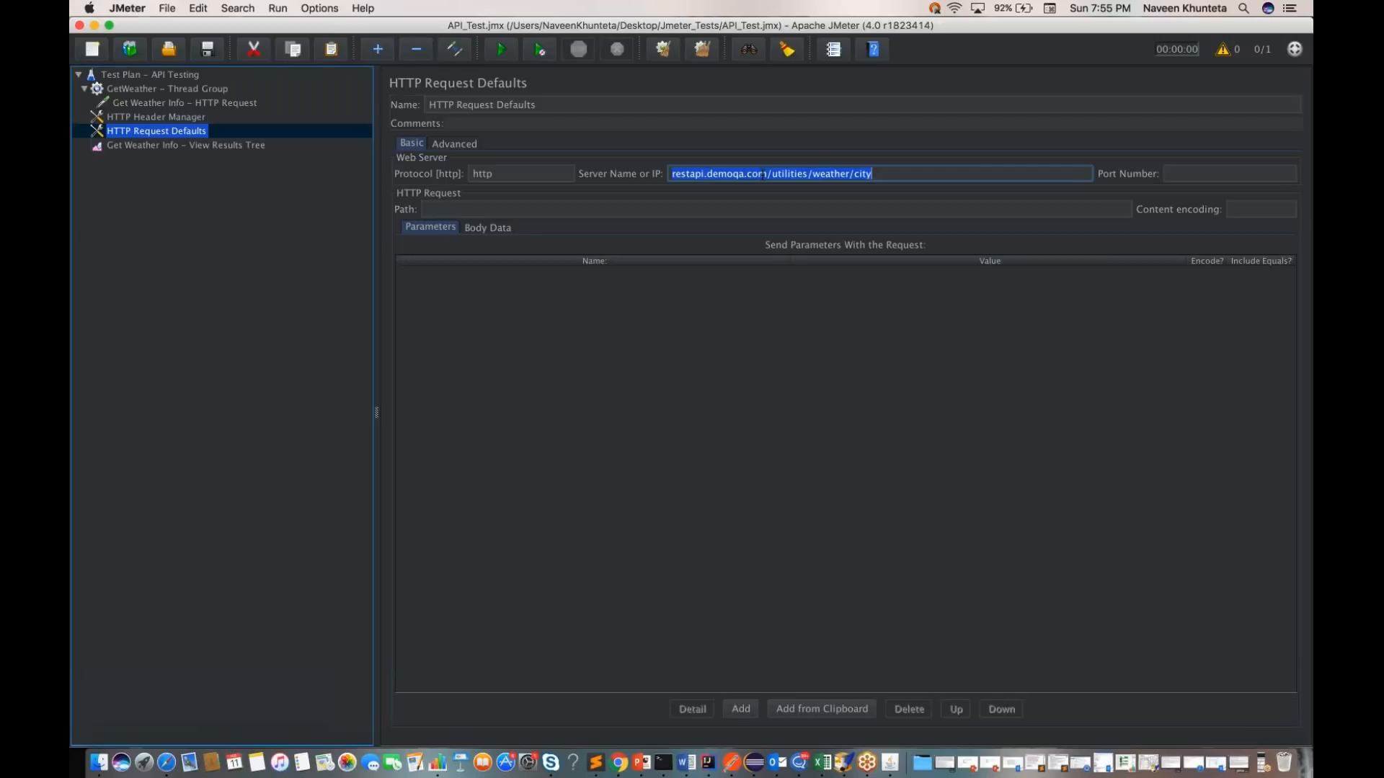
{"action": "key", "text": "BackSpace"}
{"action": "left_click", "coordinate": [242, 318]}
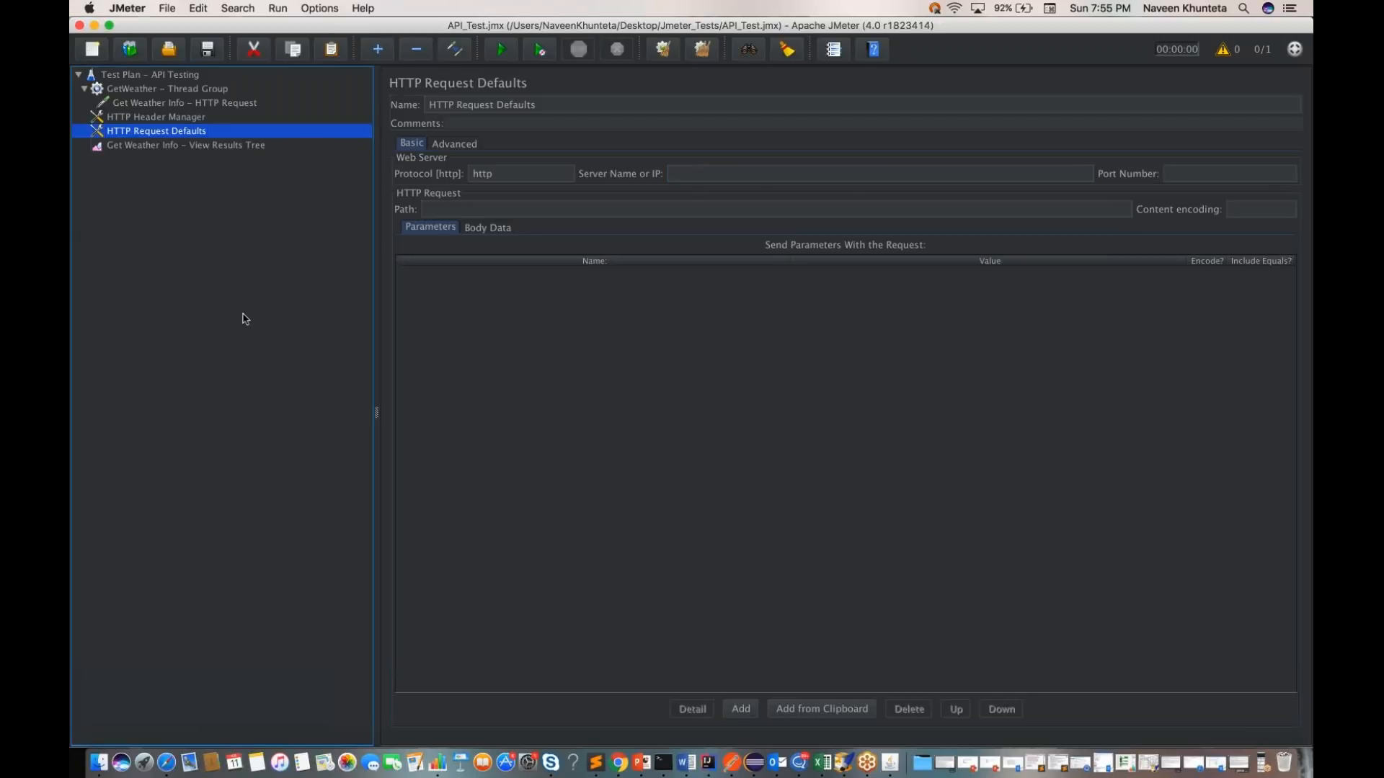
Step: Run the test plan again and examine the new sample's result, request, response data and response message in the View Results Tree
{"action": "left_click", "coordinate": [160, 76]}
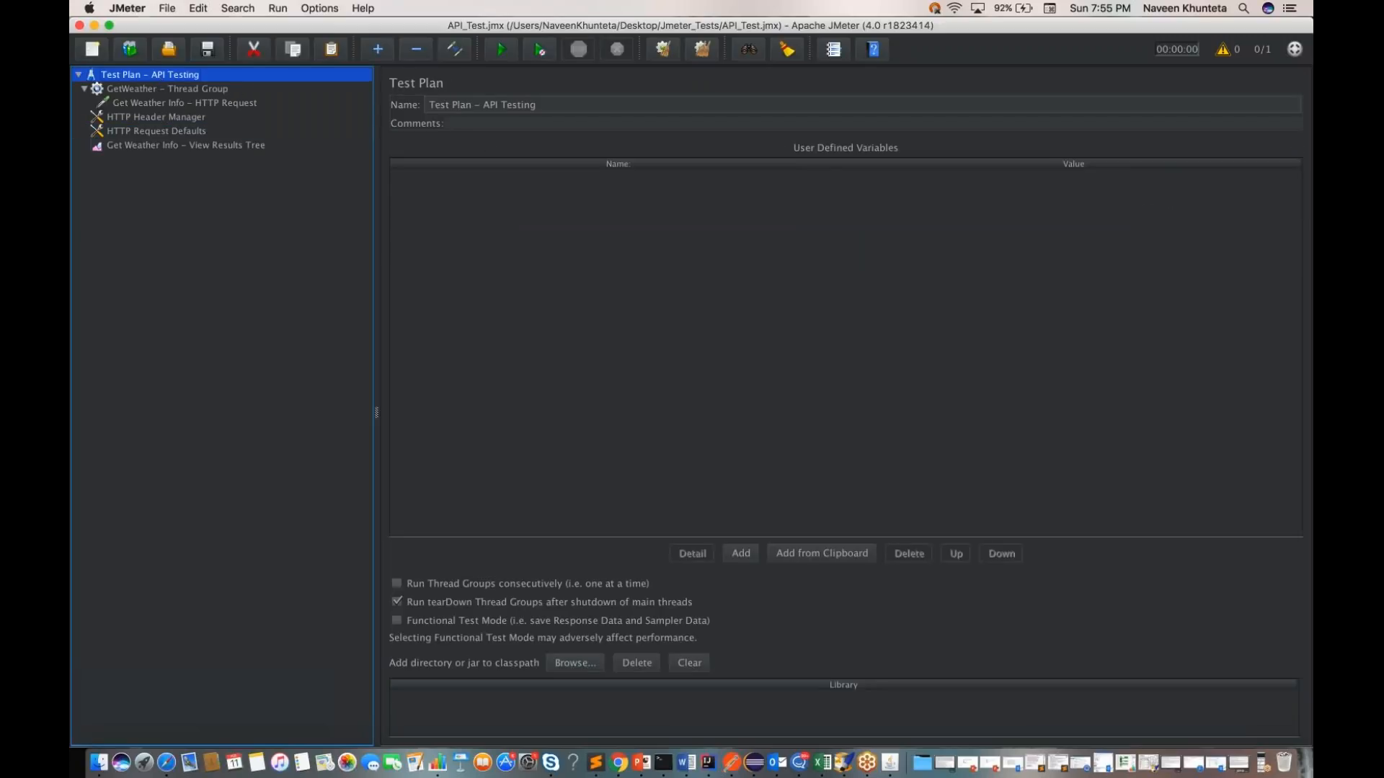
{"action": "left_click", "coordinate": [245, 146]}
{"action": "left_click", "coordinate": [461, 267]}
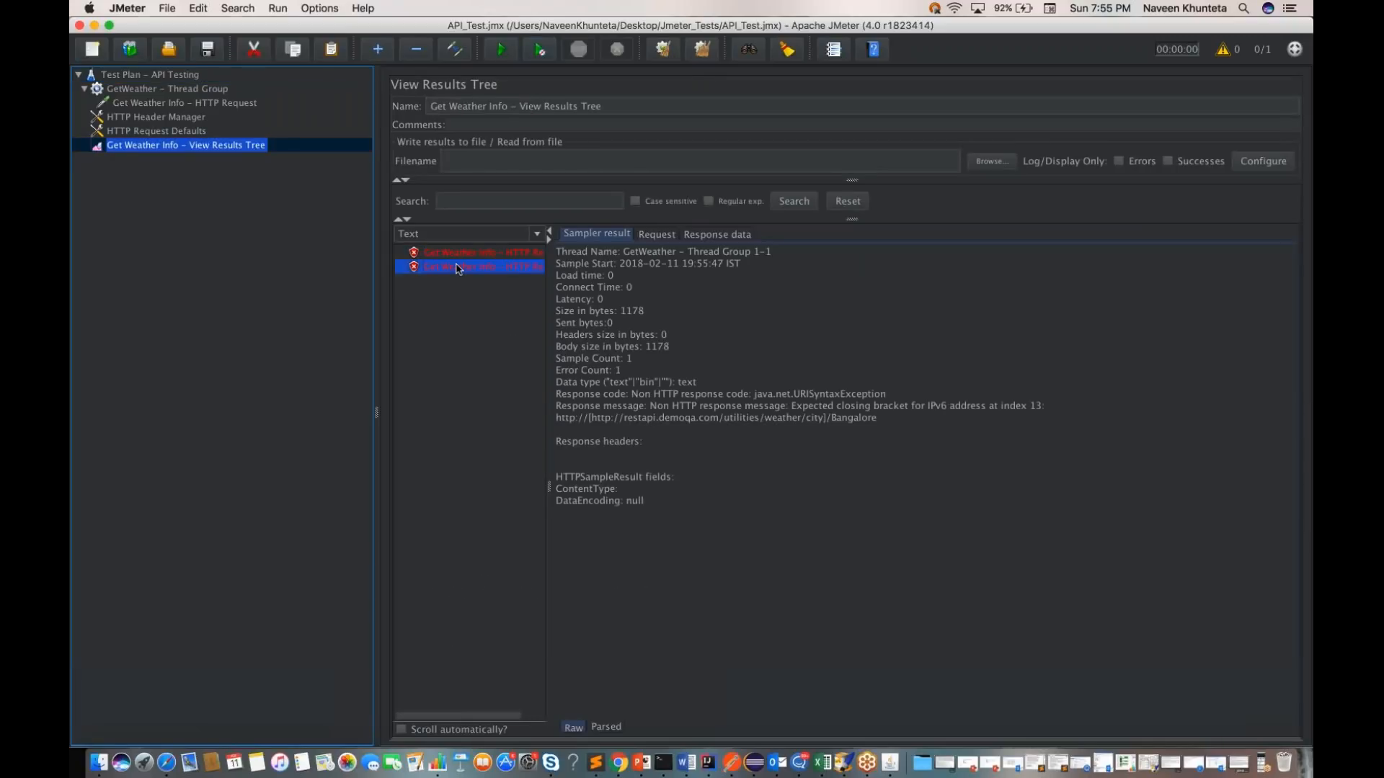
{"action": "left_click", "coordinate": [659, 236]}
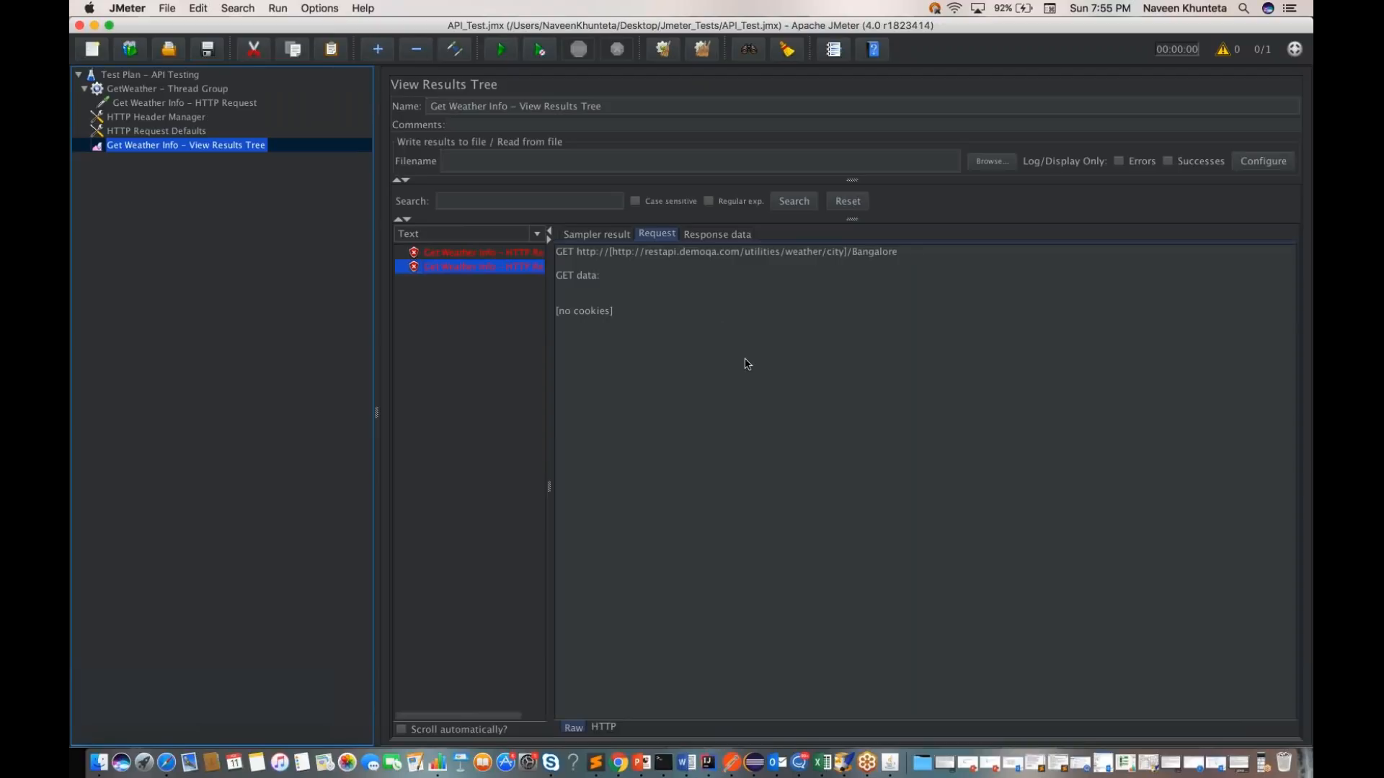
{"action": "left_click", "coordinate": [707, 236]}
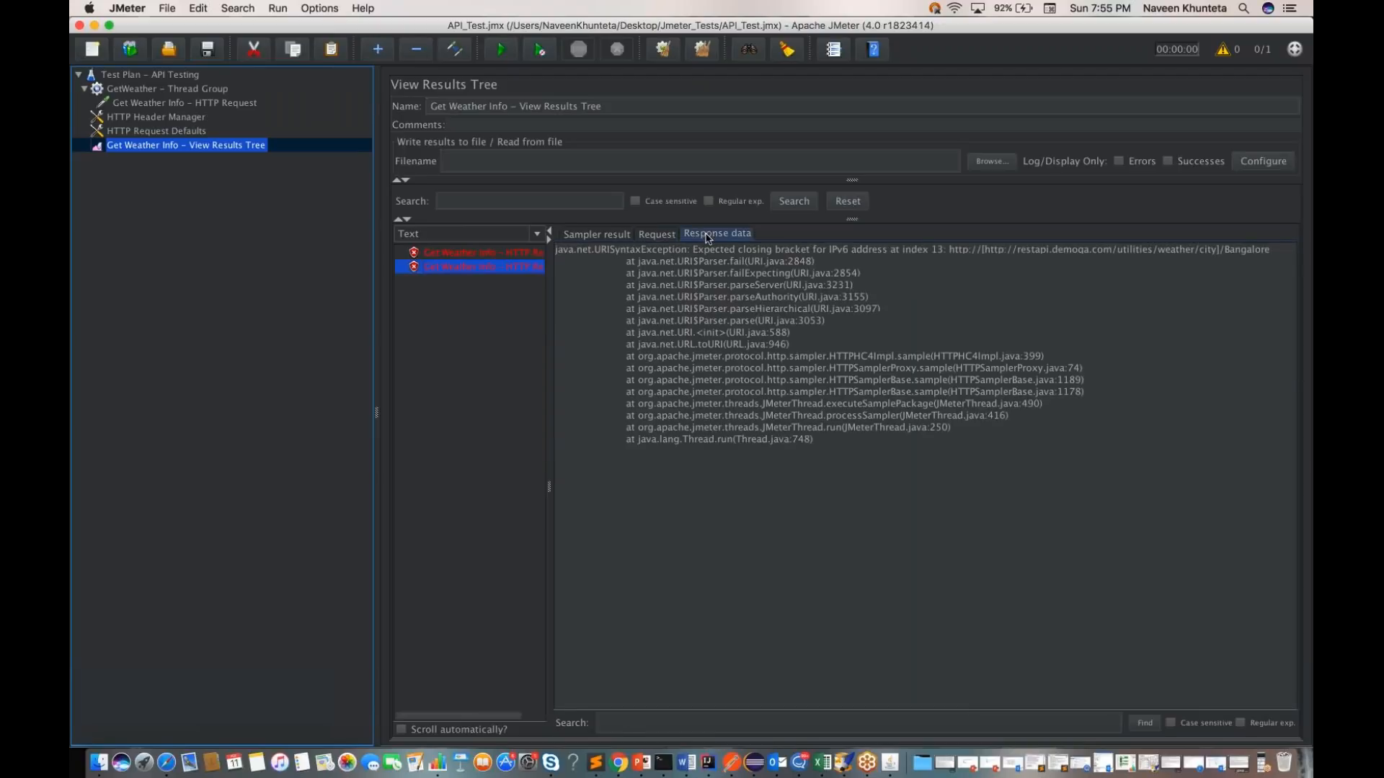
{"action": "left_click", "coordinate": [595, 235]}
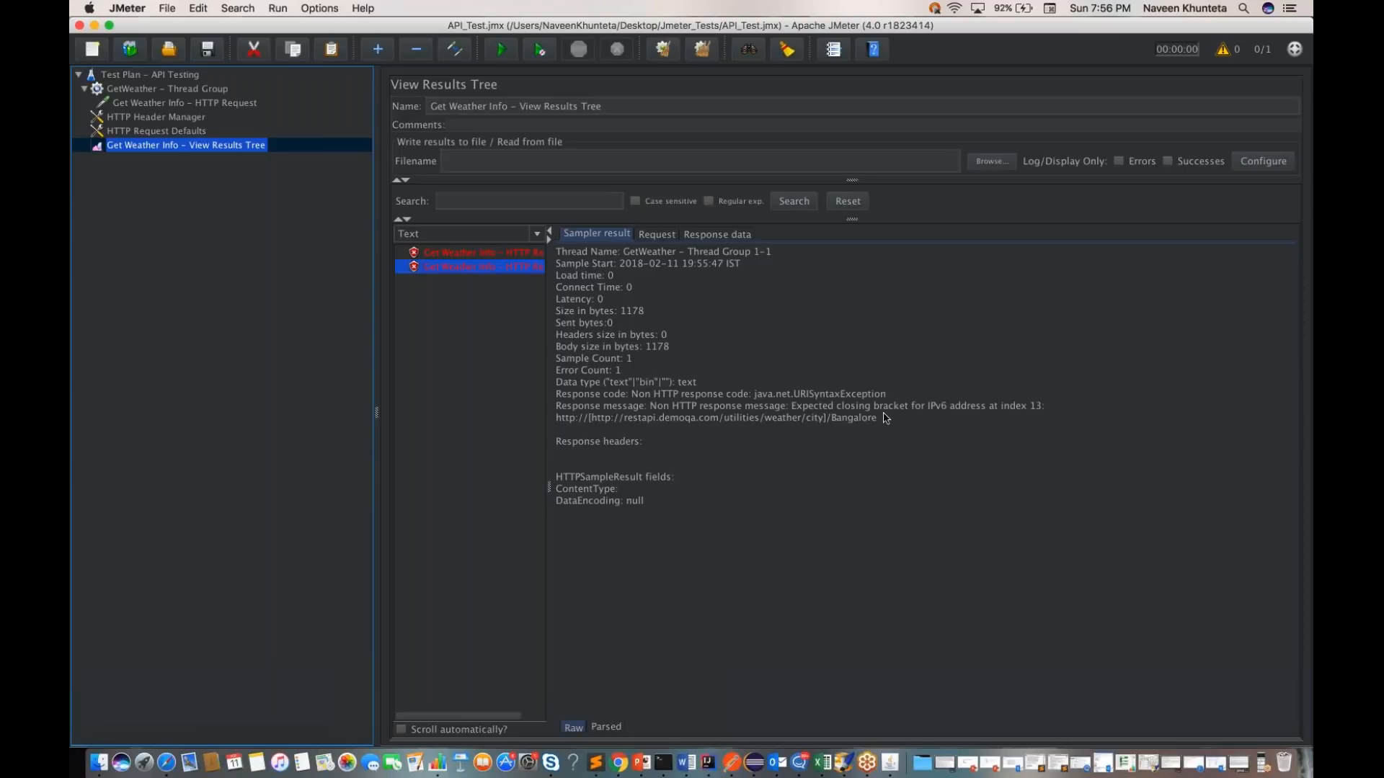
{"action": "double_click", "coordinate": [967, 406]}
{"action": "triple_click", "coordinate": [852, 424]}
{"action": "left_click", "coordinate": [793, 453]}
{"action": "left_click", "coordinate": [185, 91]}
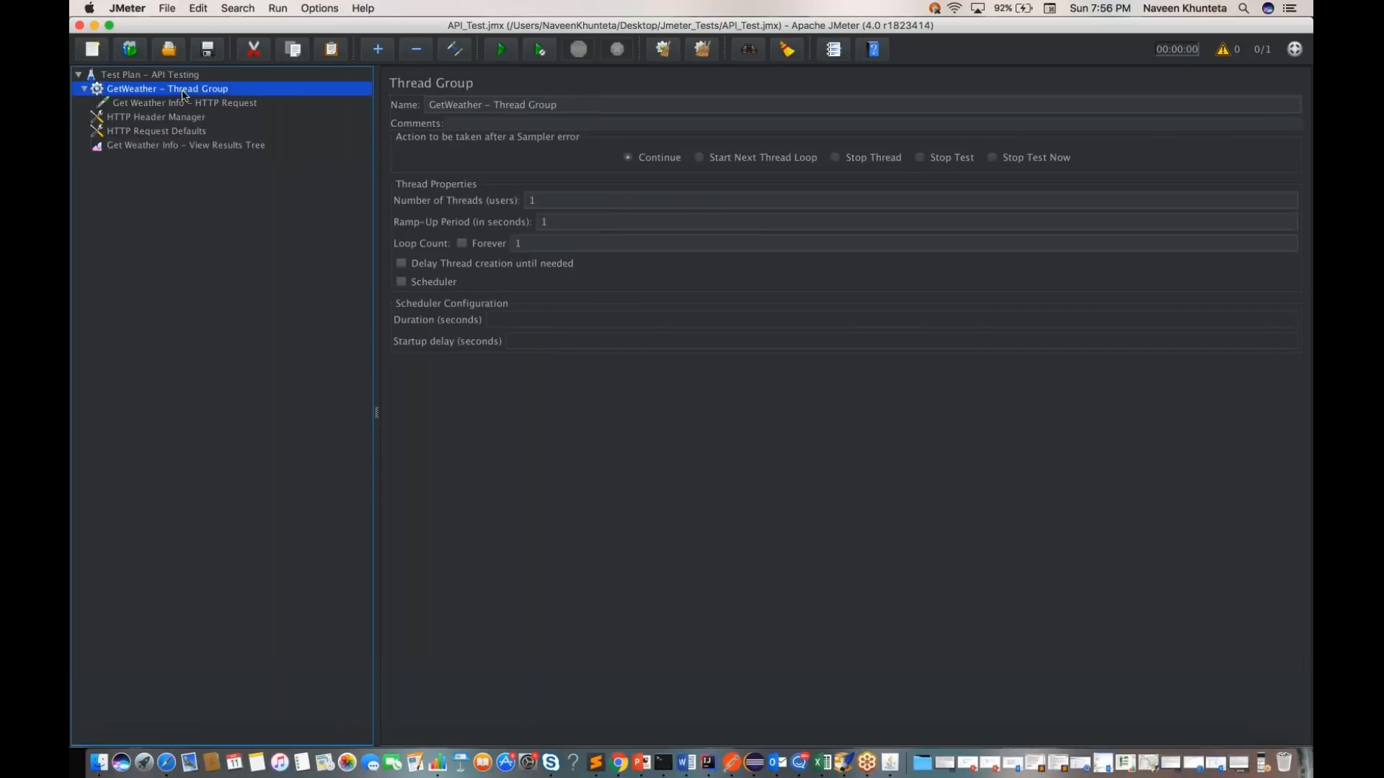
{"action": "left_click", "coordinate": [184, 106]}
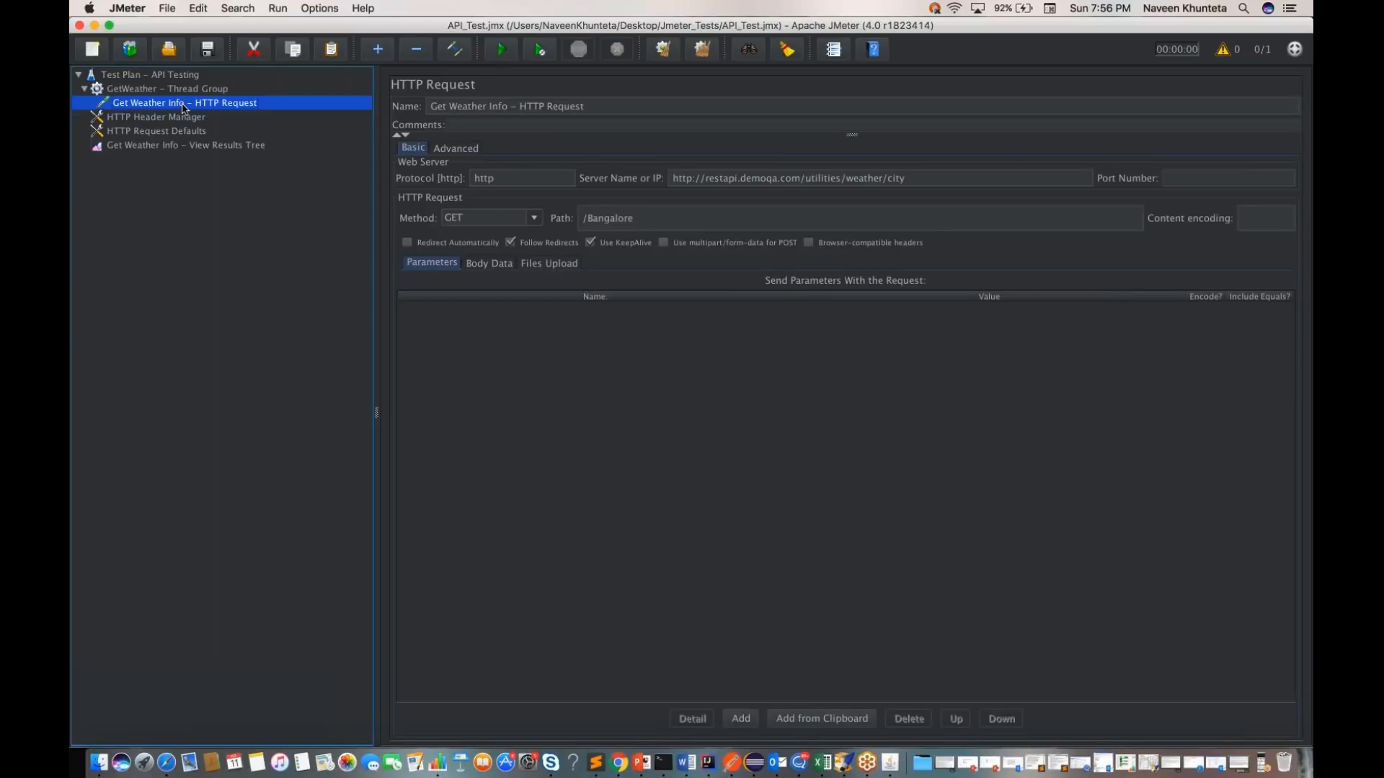
{"action": "left_click", "coordinate": [907, 179]}
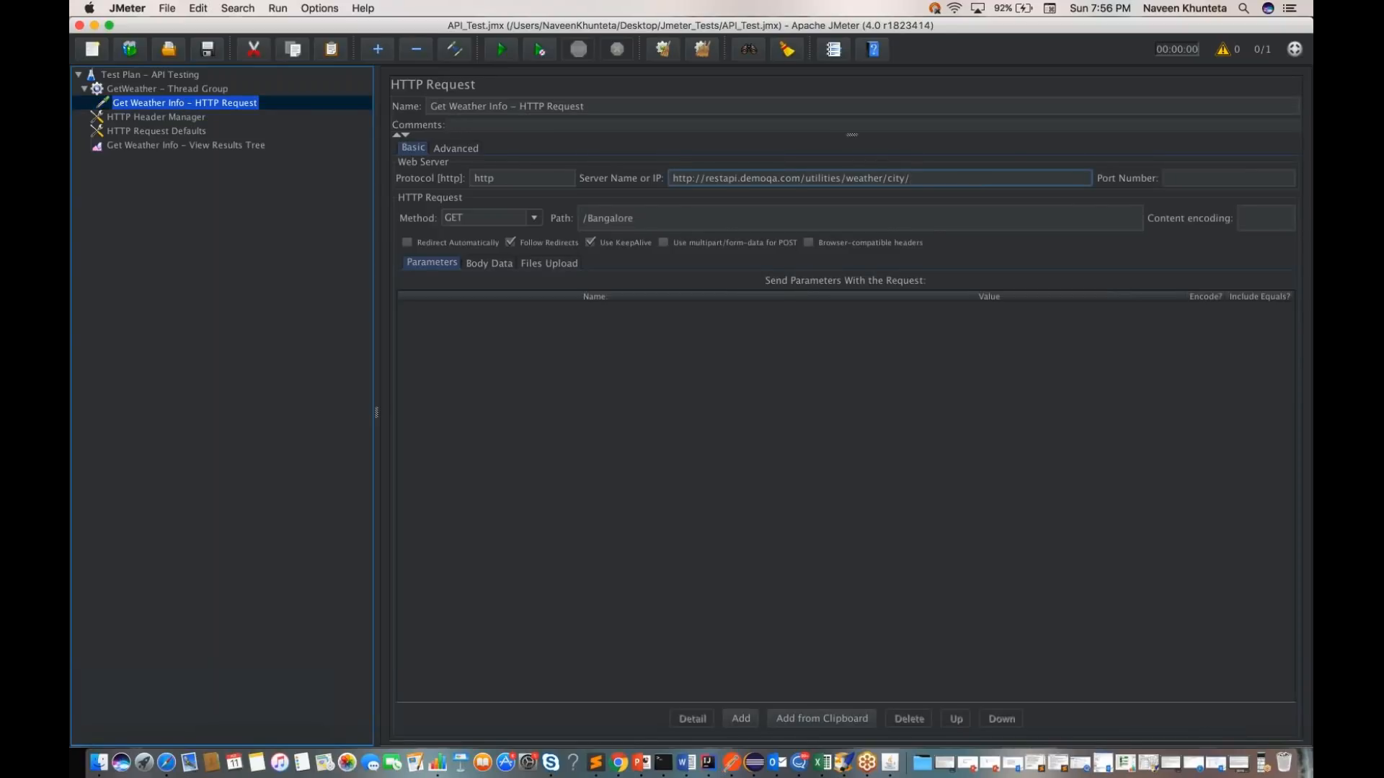
{"action": "left_click", "coordinate": [587, 218]}
{"action": "key", "text": "BackSpace"}
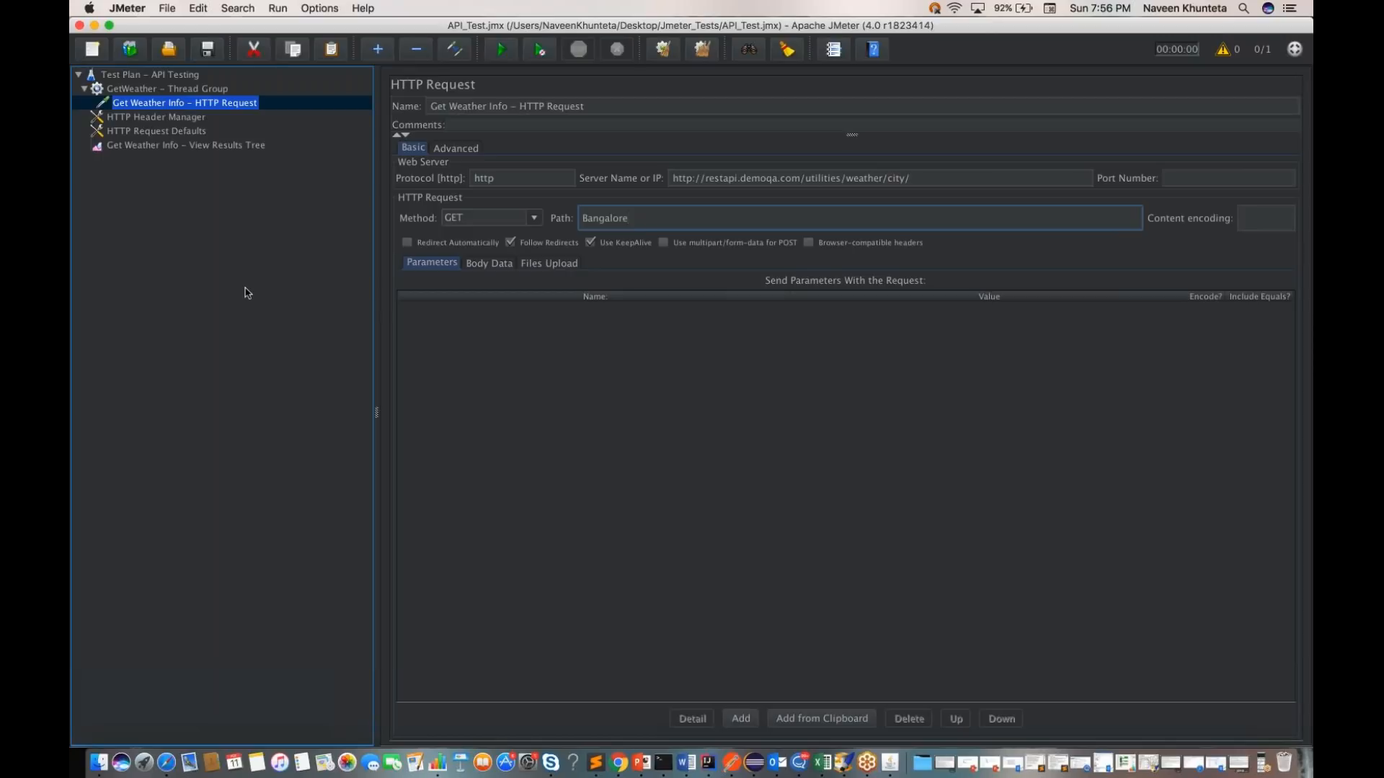
Step: Rerun the test plan with the edited request and inspect the latest sample's result and request details
{"action": "left_click", "coordinate": [154, 78]}
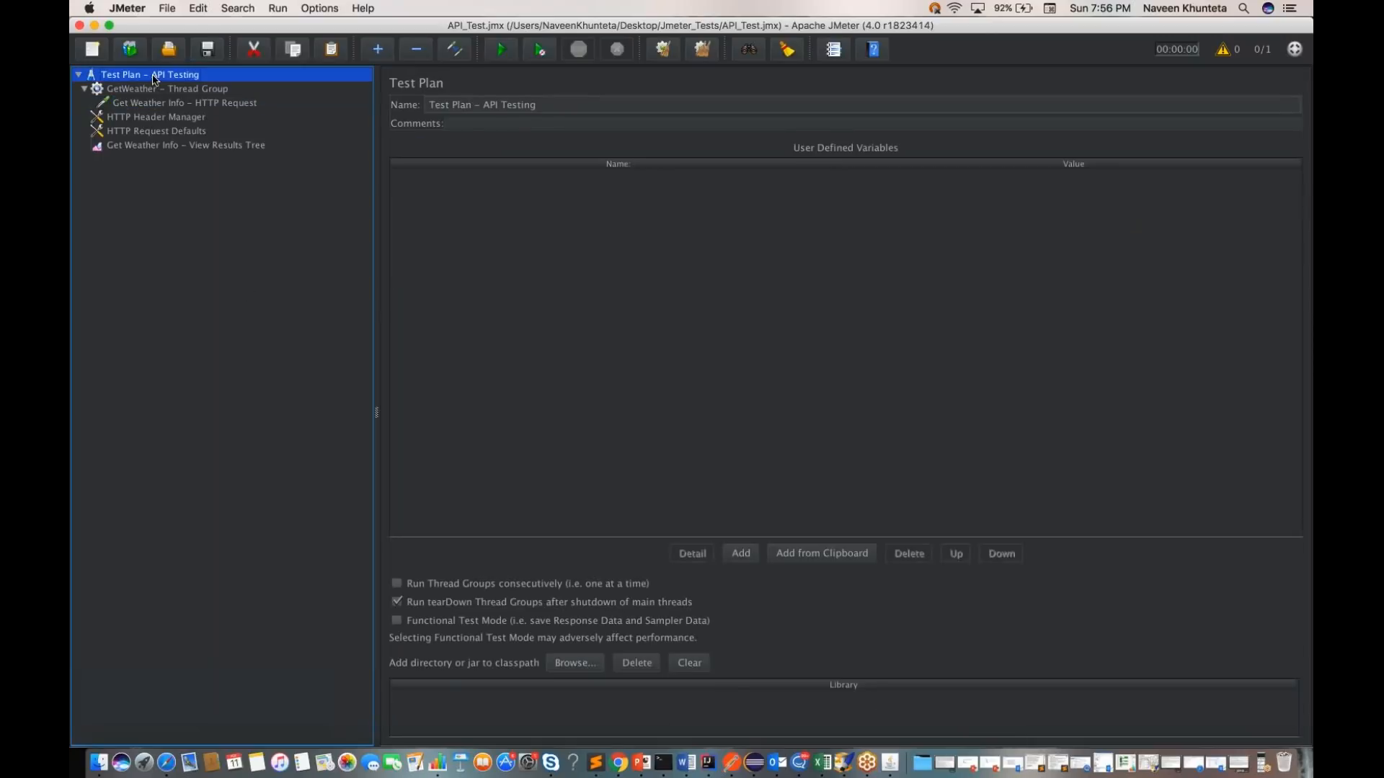
{"action": "left_click", "coordinate": [191, 147]}
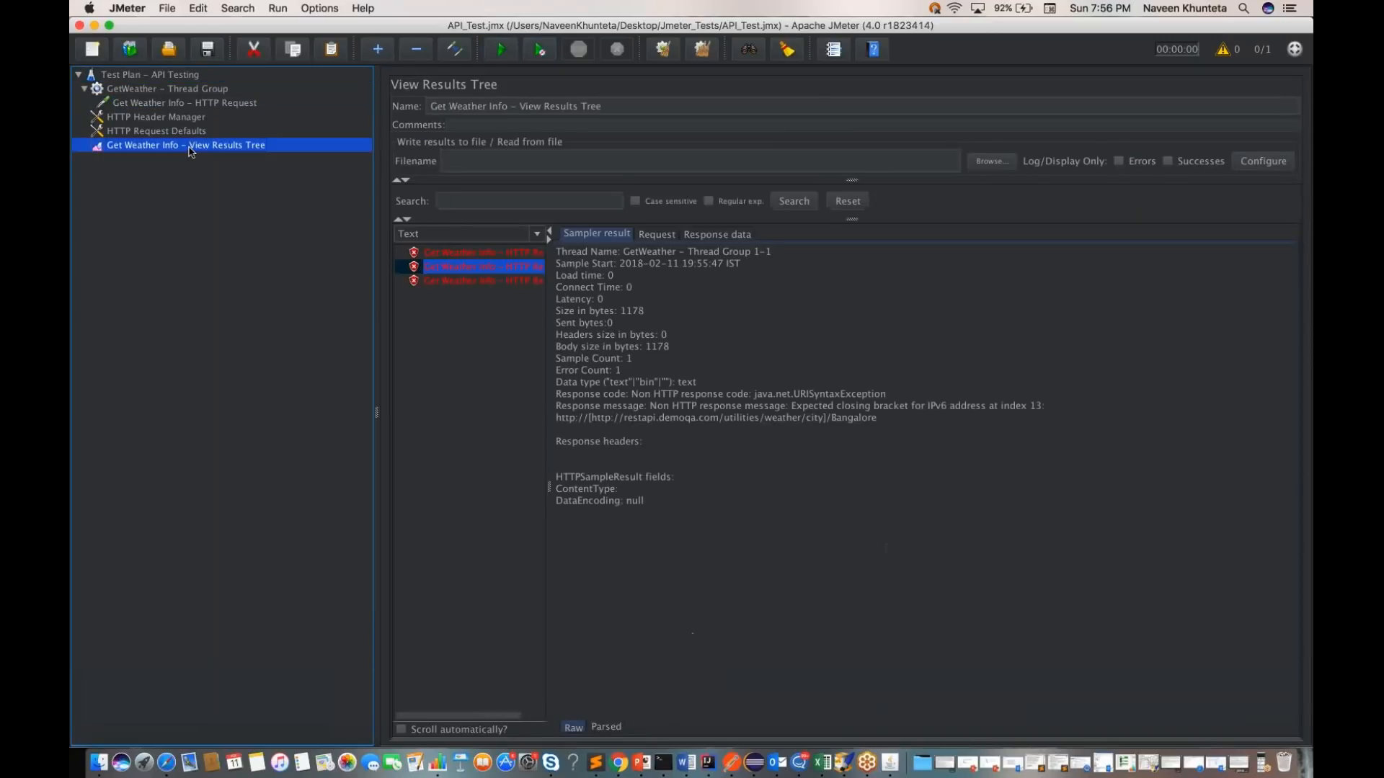
{"action": "left_click", "coordinate": [479, 282]}
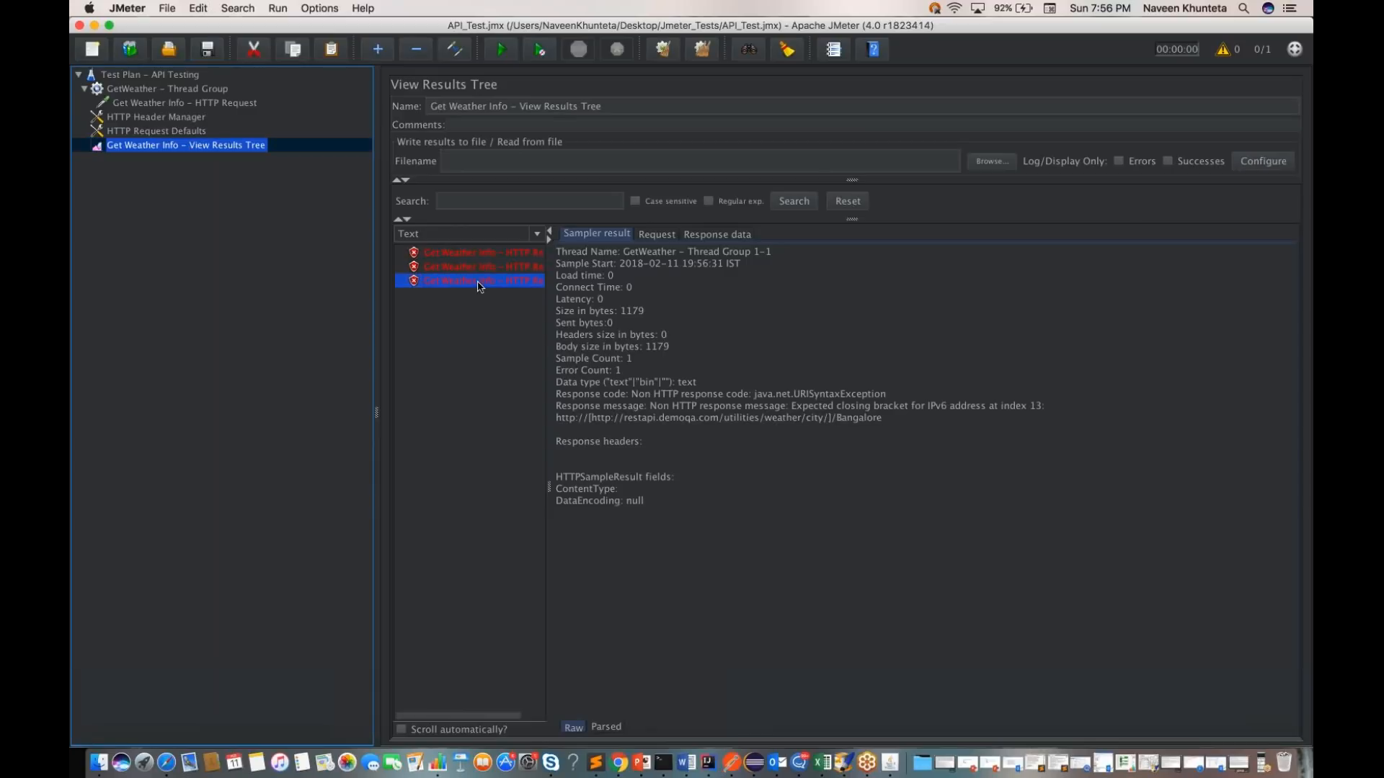
{"action": "left_click", "coordinate": [658, 235]}
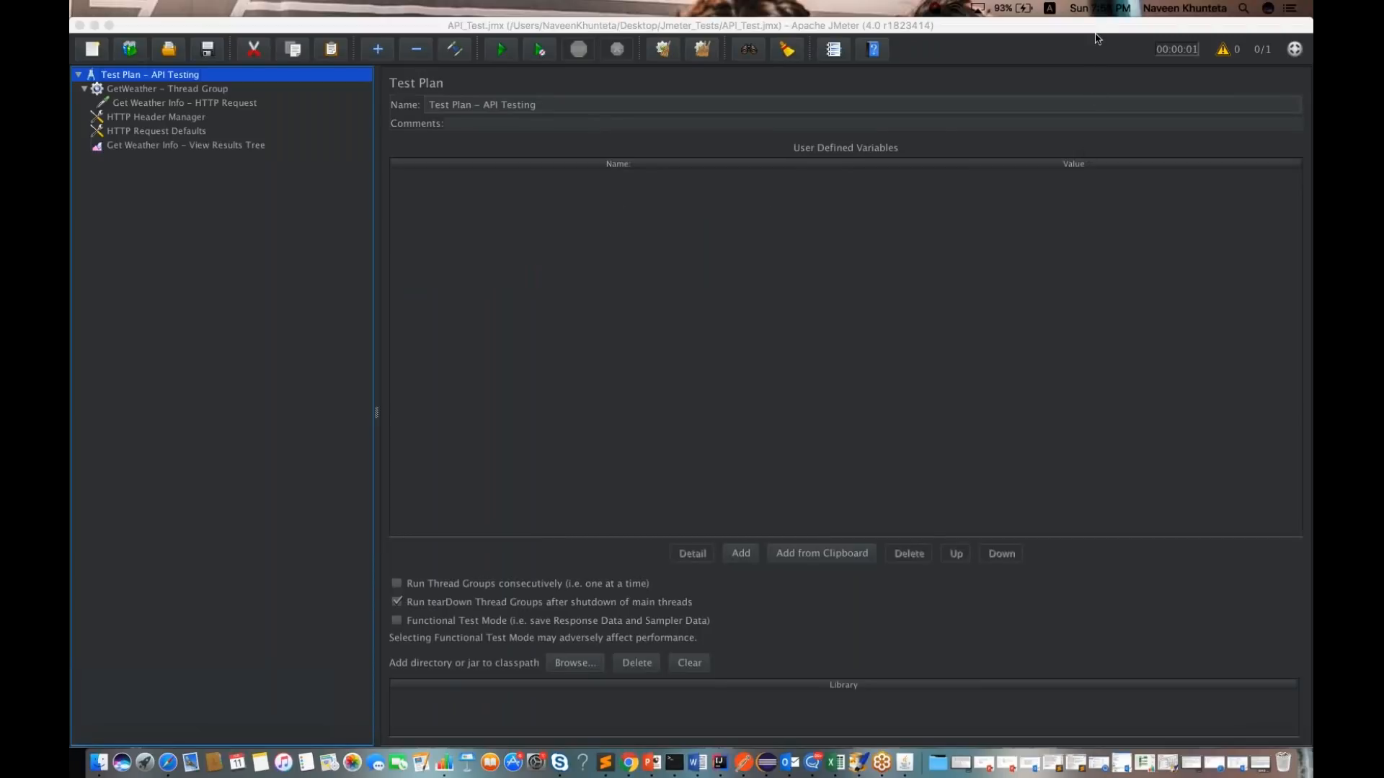
Step: Review the thread group settings and the Get Weather Info request's protocol, server name and path
{"action": "left_click", "coordinate": [190, 91]}
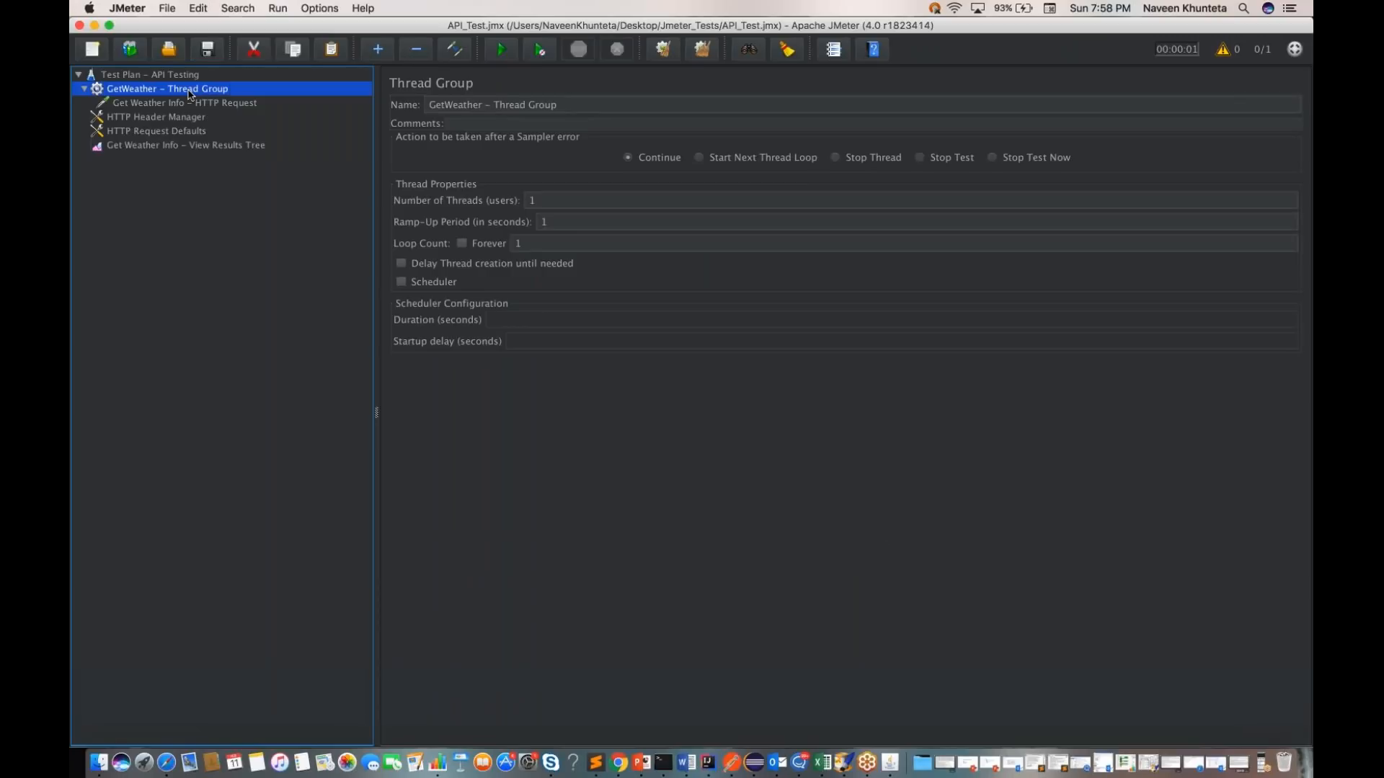
{"action": "left_click", "coordinate": [187, 105]}
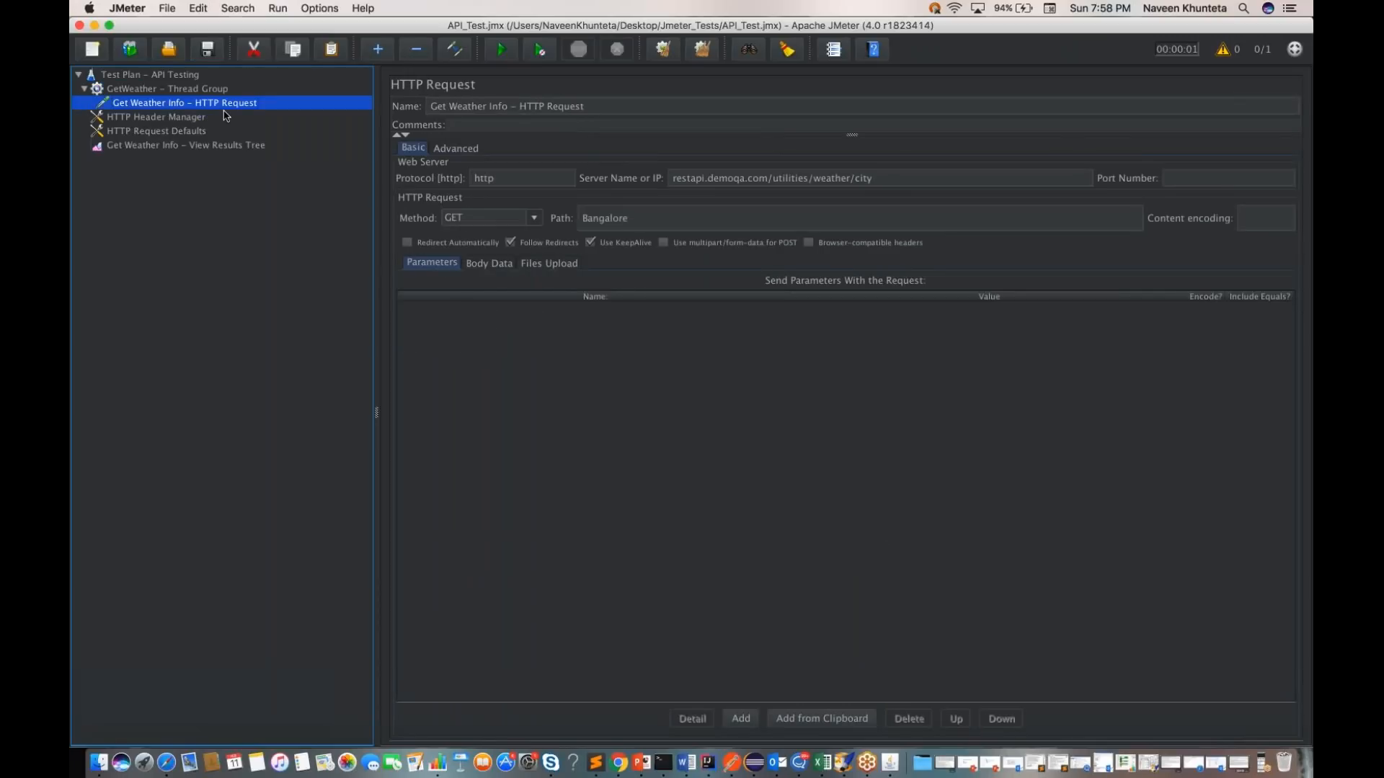
{"action": "double_click", "coordinate": [481, 179]}
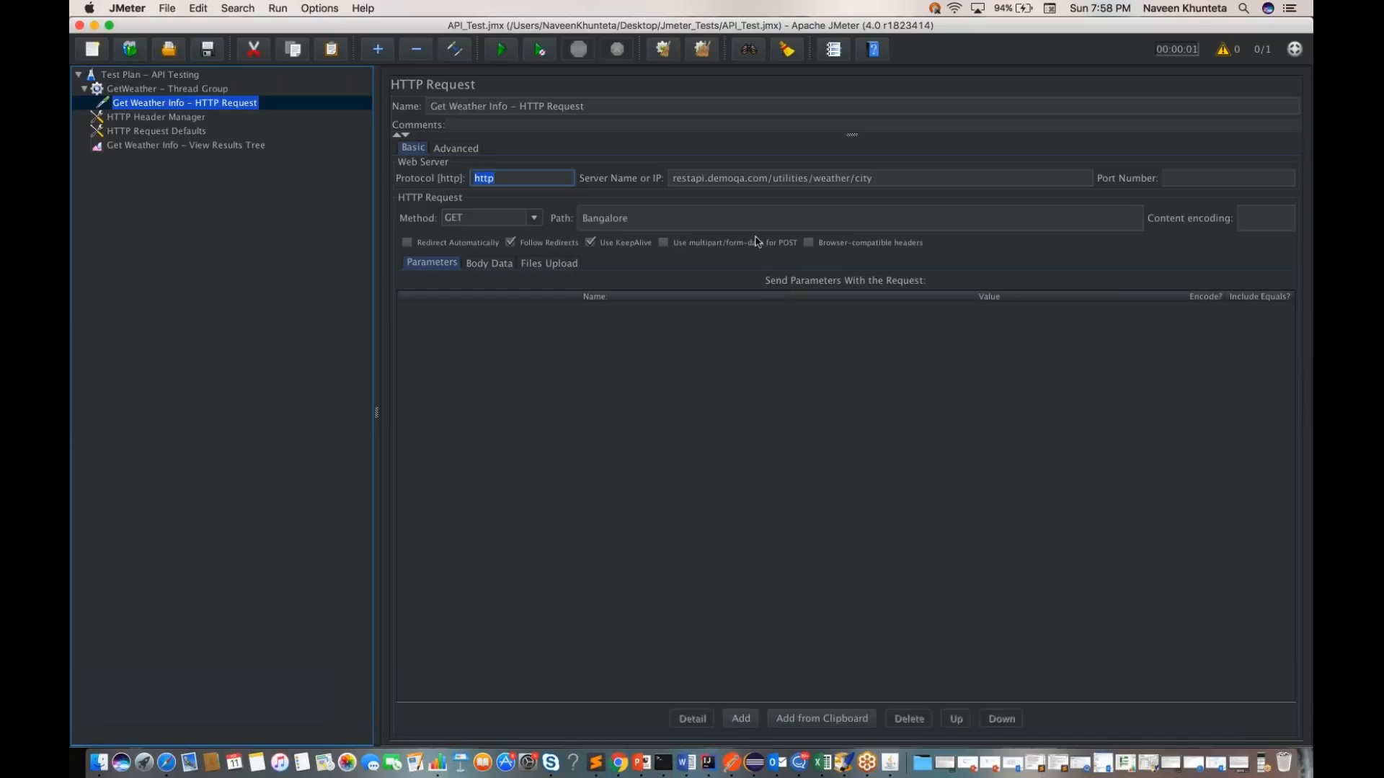
{"action": "key", "text": "Tab"}
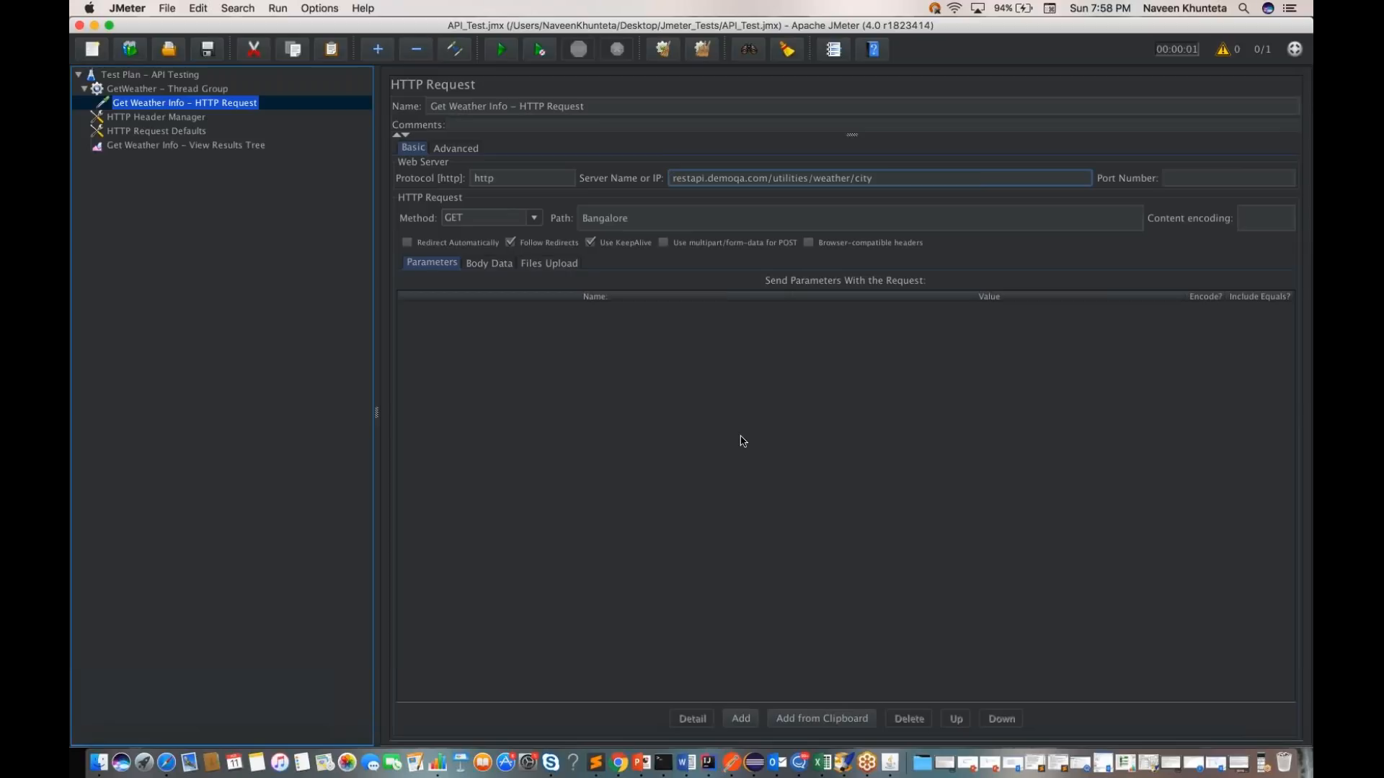
{"action": "key", "text": "shift+Tab"}
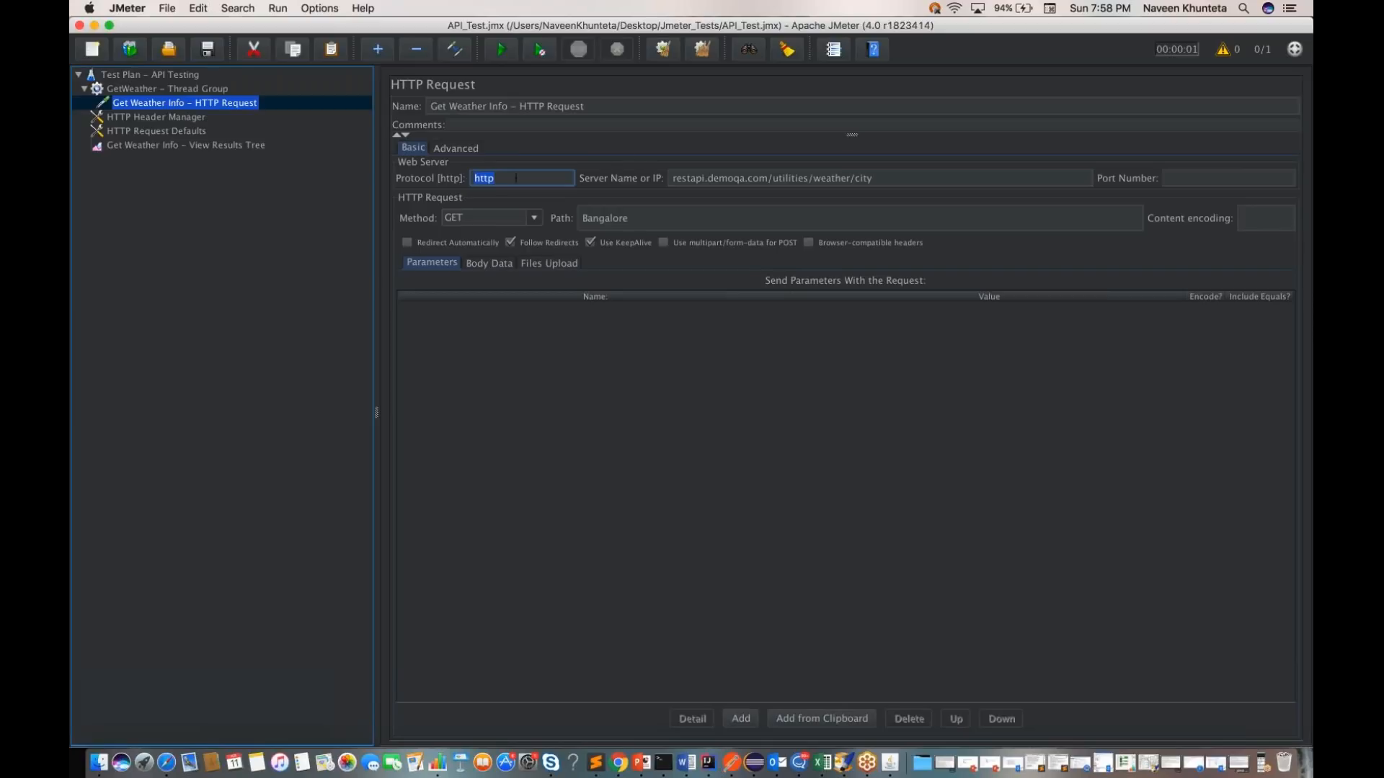
{"action": "left_click_drag", "start_coordinate": [671, 179], "coordinate": [899, 181]}
{"action": "left_click", "coordinate": [611, 219]}
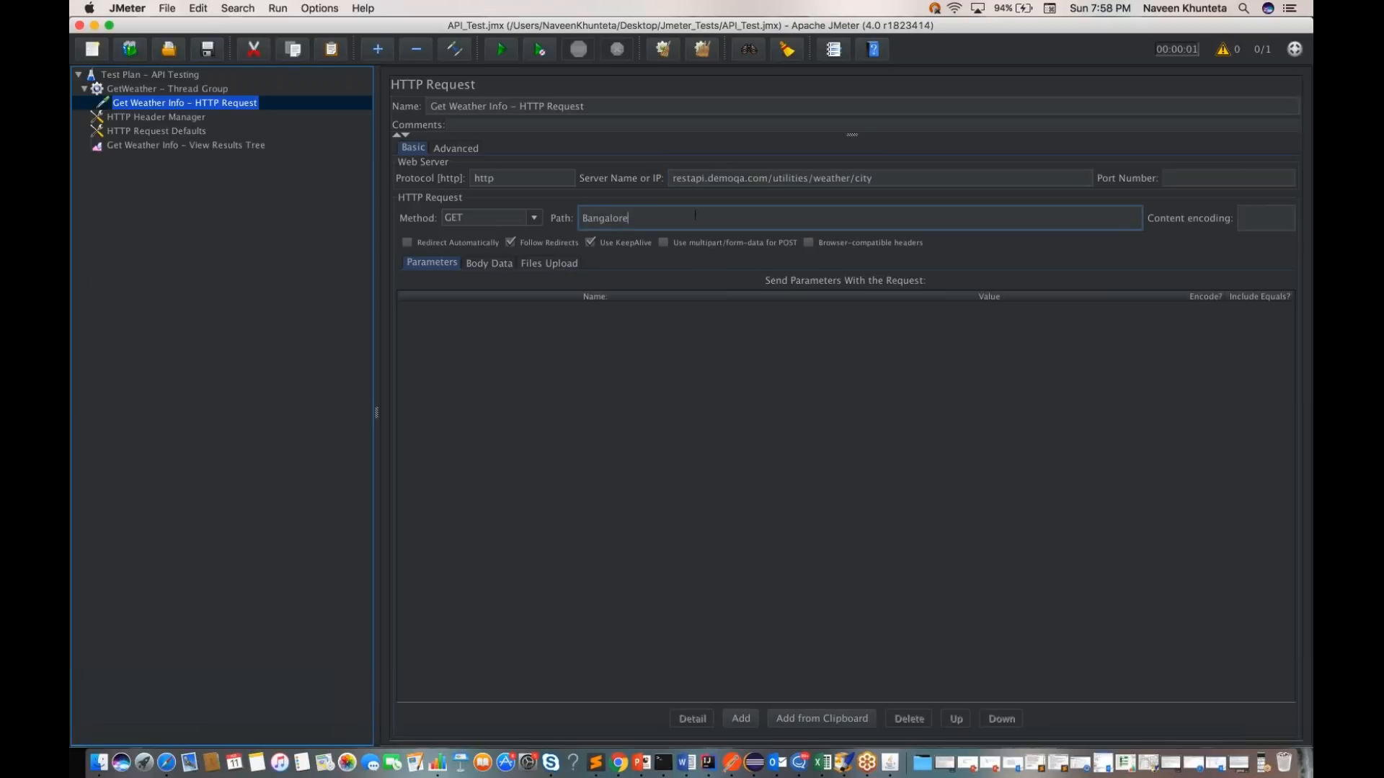
{"action": "left_click", "coordinate": [883, 178]}
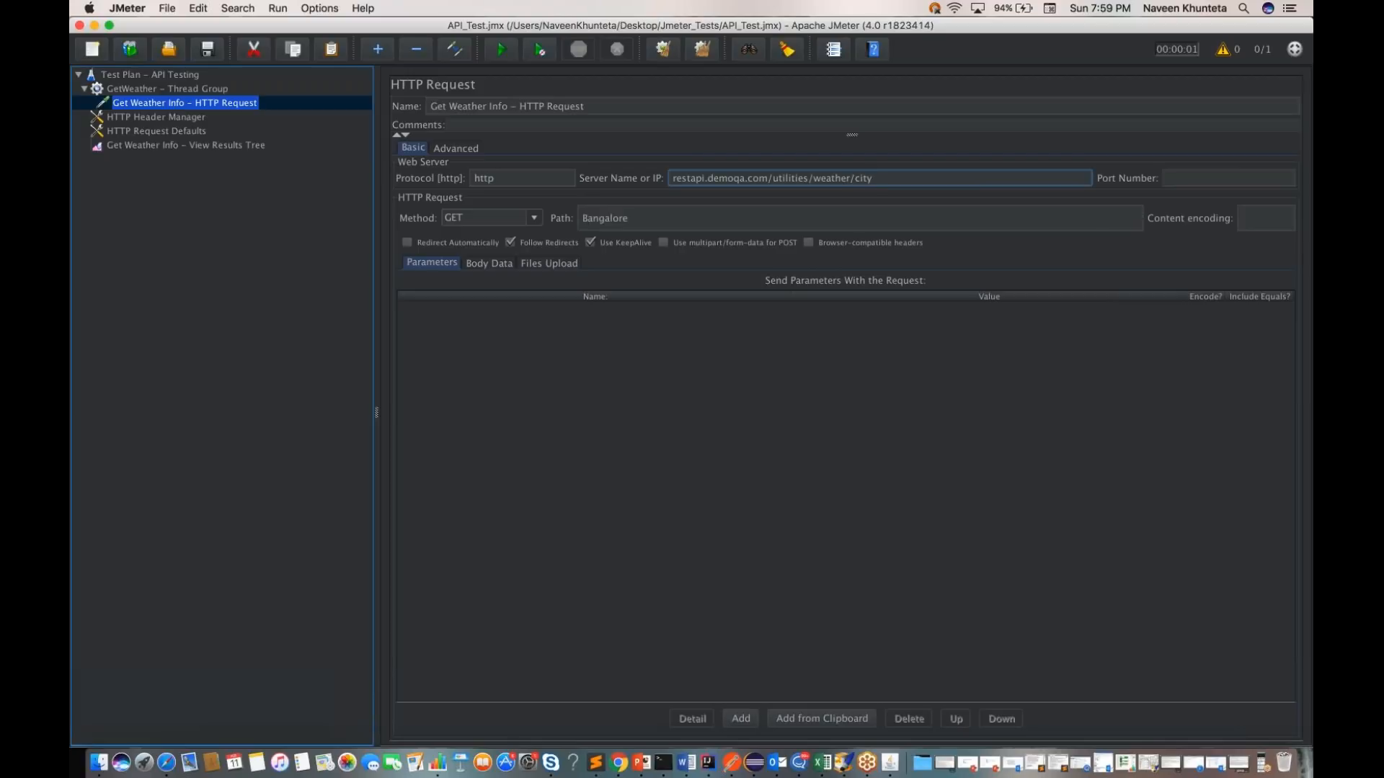
Step: Remove the HTTP Request Defaults element from the test plan and confirm the deletion
{"action": "left_click", "coordinate": [173, 132]}
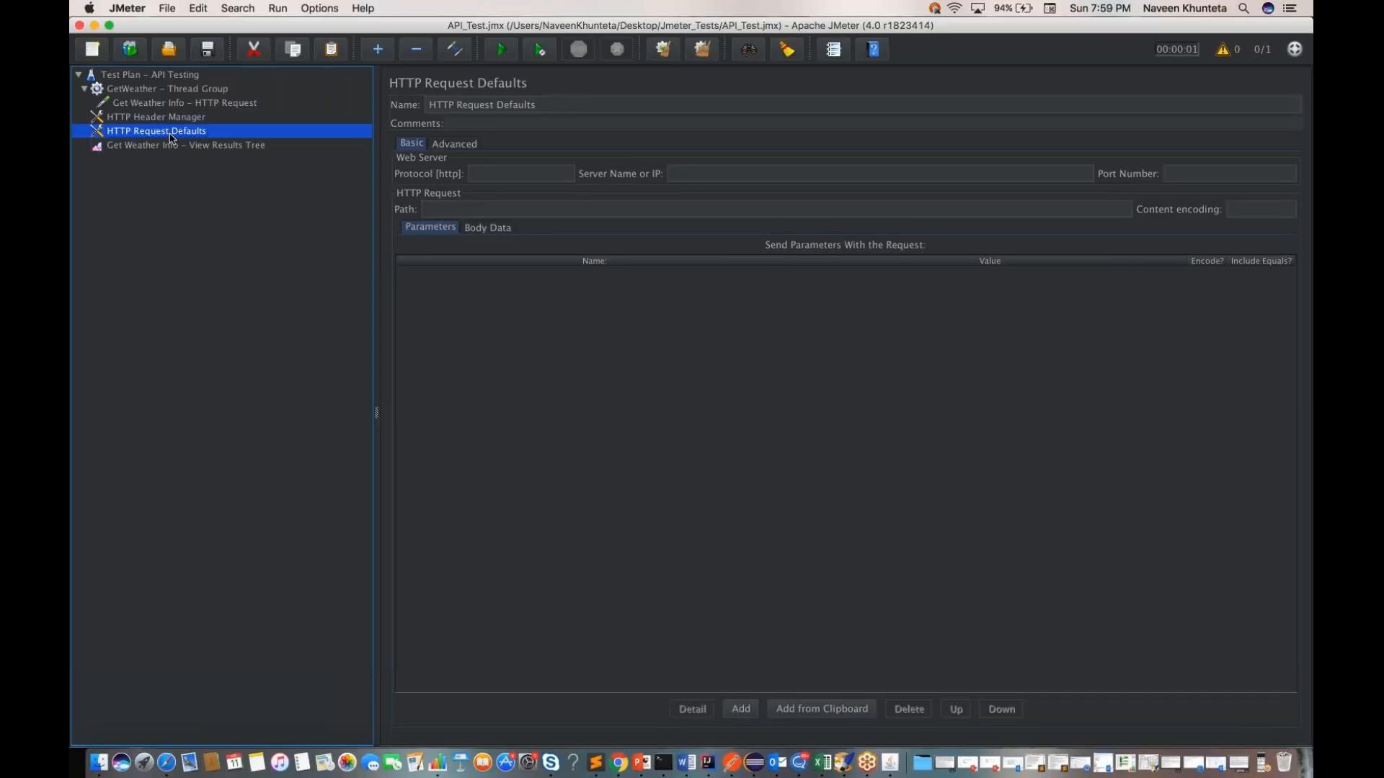
{"action": "right_click", "coordinate": [171, 138]}
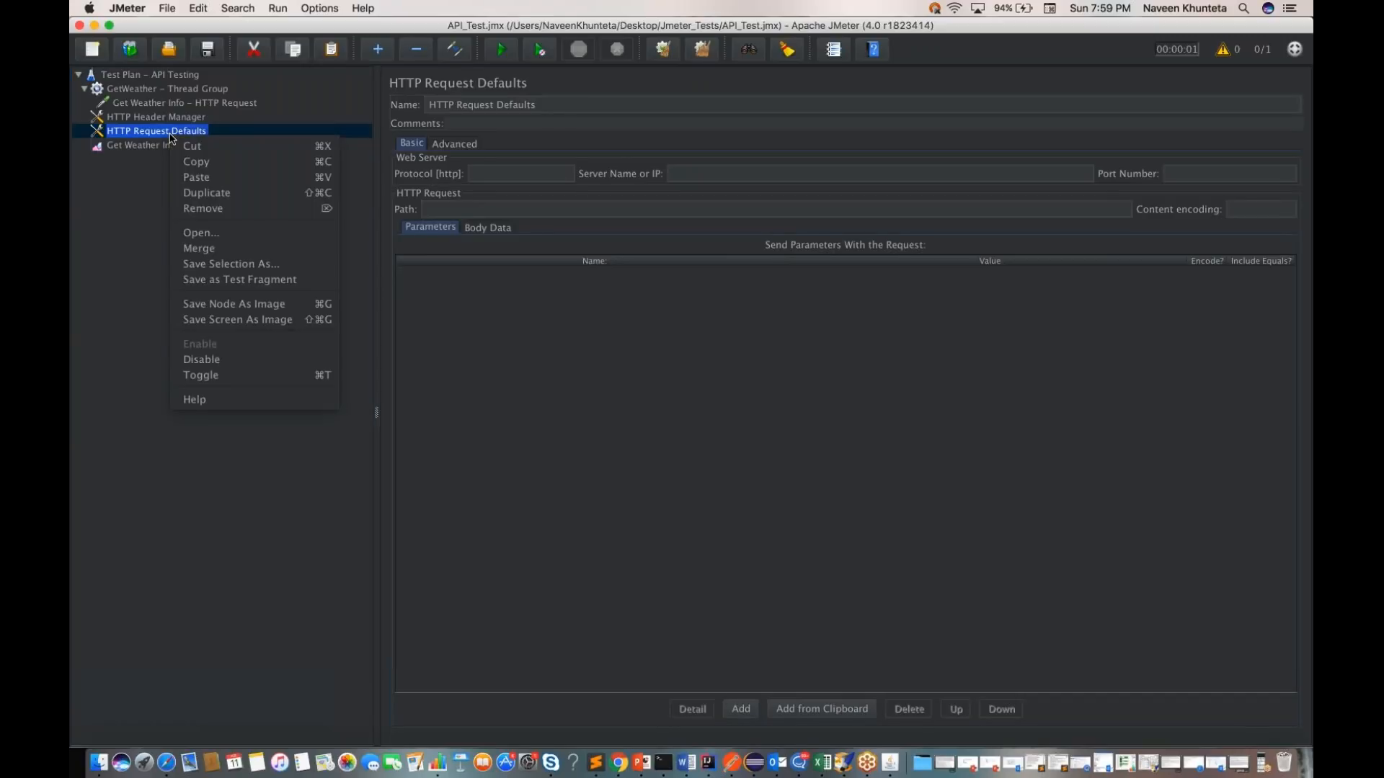
{"action": "left_click", "coordinate": [202, 210]}
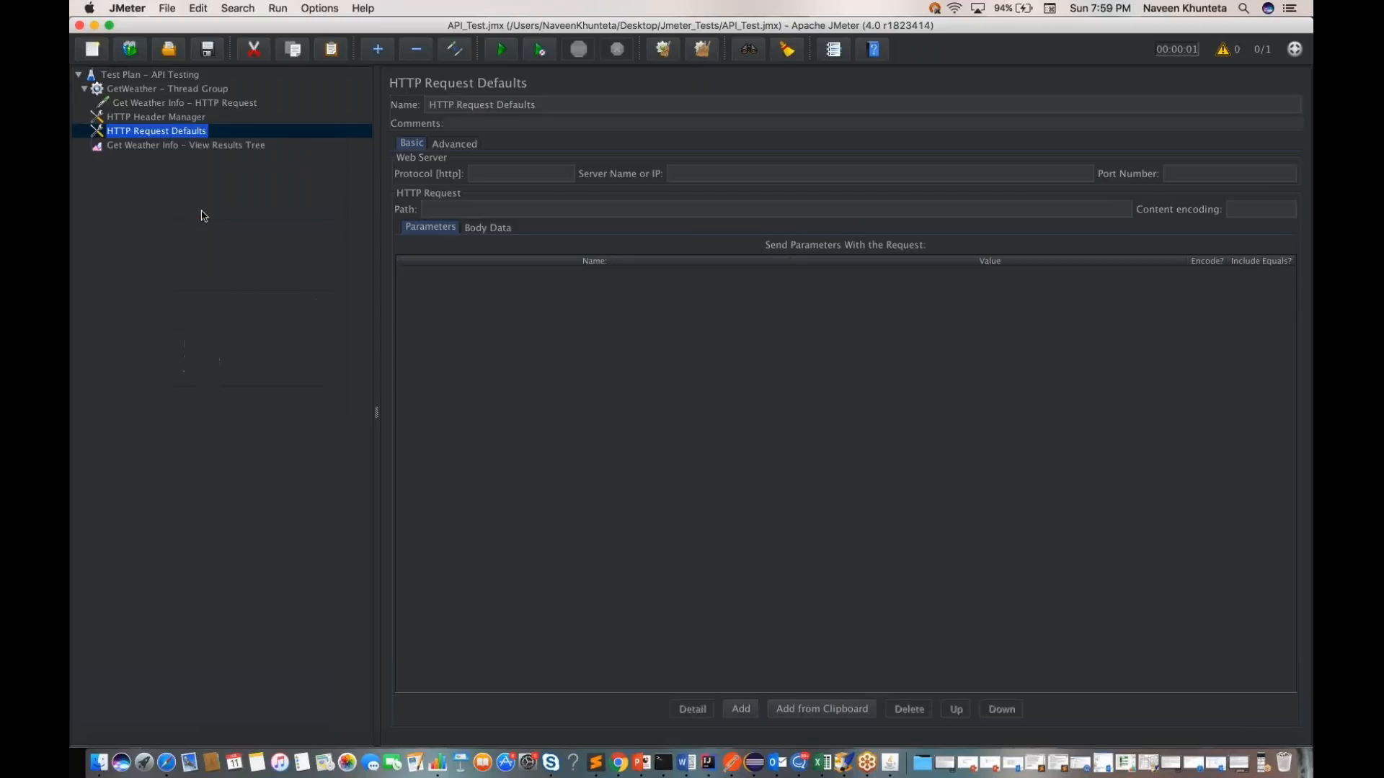
{"action": "key", "text": "Return"}
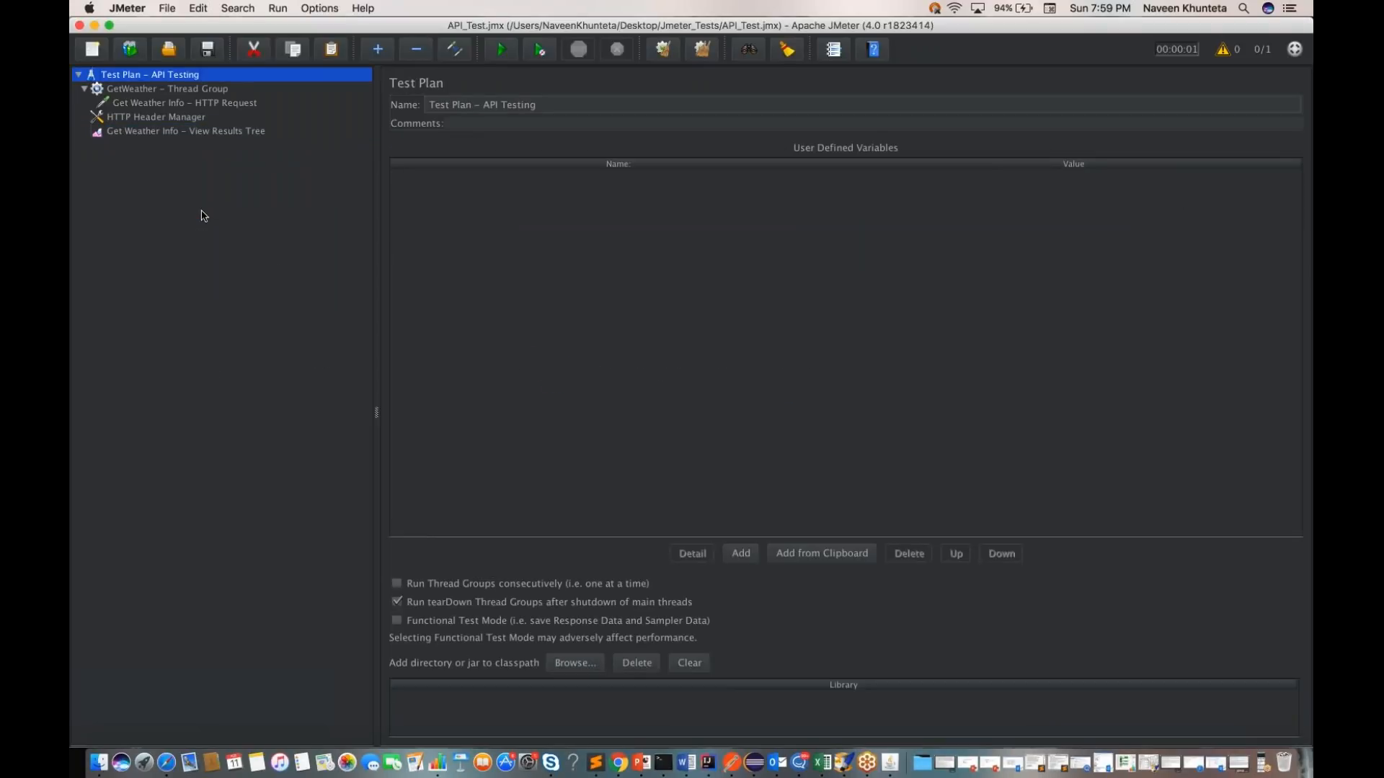
Step: Run the test plan without the request defaults and open the newest sample's request in the View Results Tree
{"action": "left_click", "coordinate": [165, 78]}
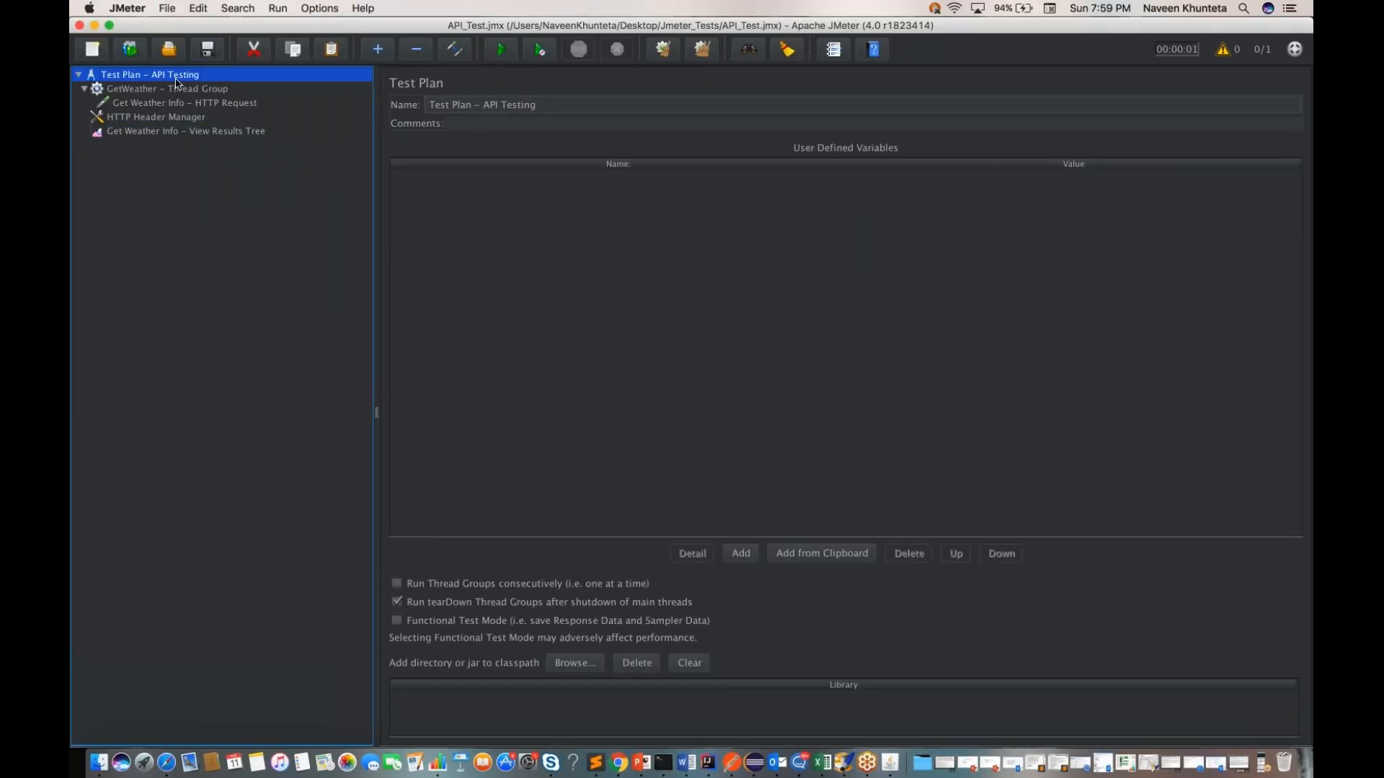
{"action": "left_click", "coordinate": [502, 50]}
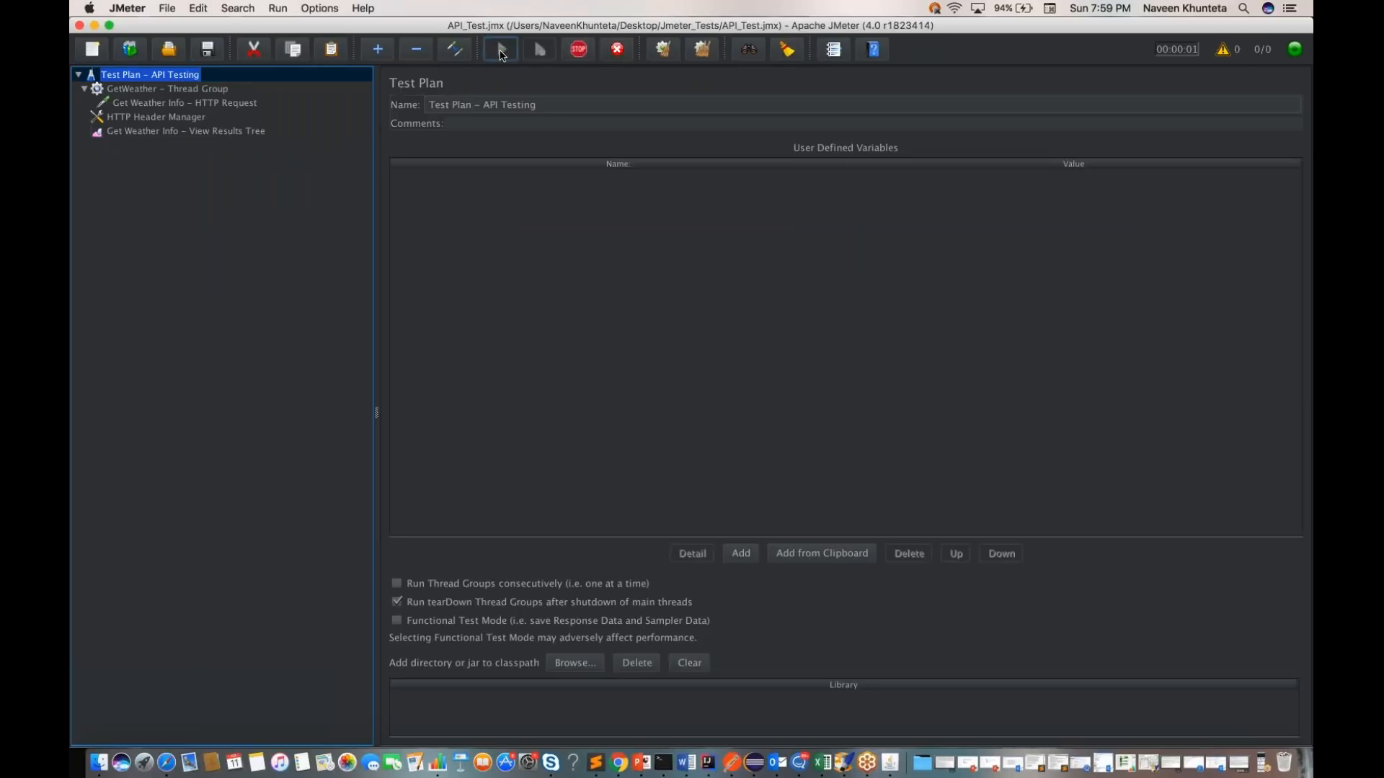
{"action": "left_click", "coordinate": [231, 133]}
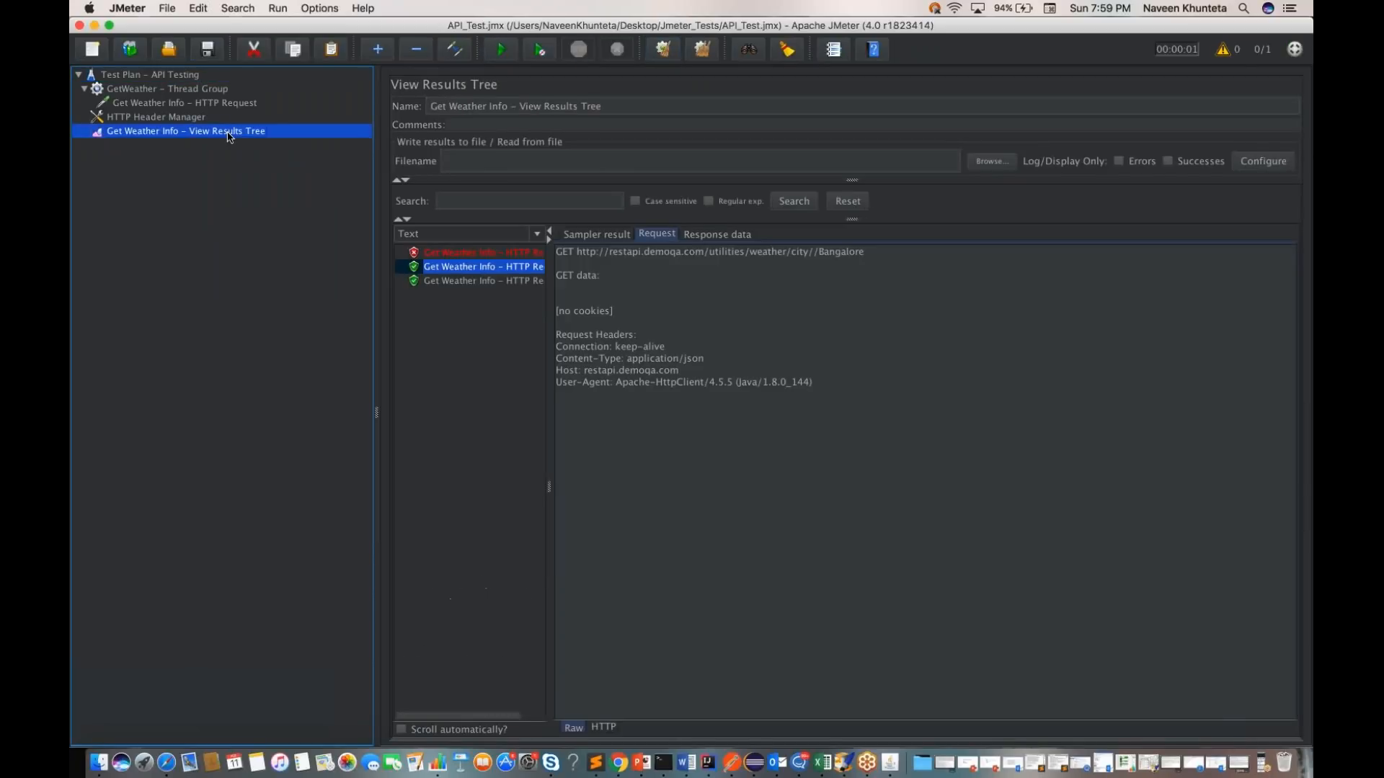
{"action": "left_click", "coordinate": [456, 281]}
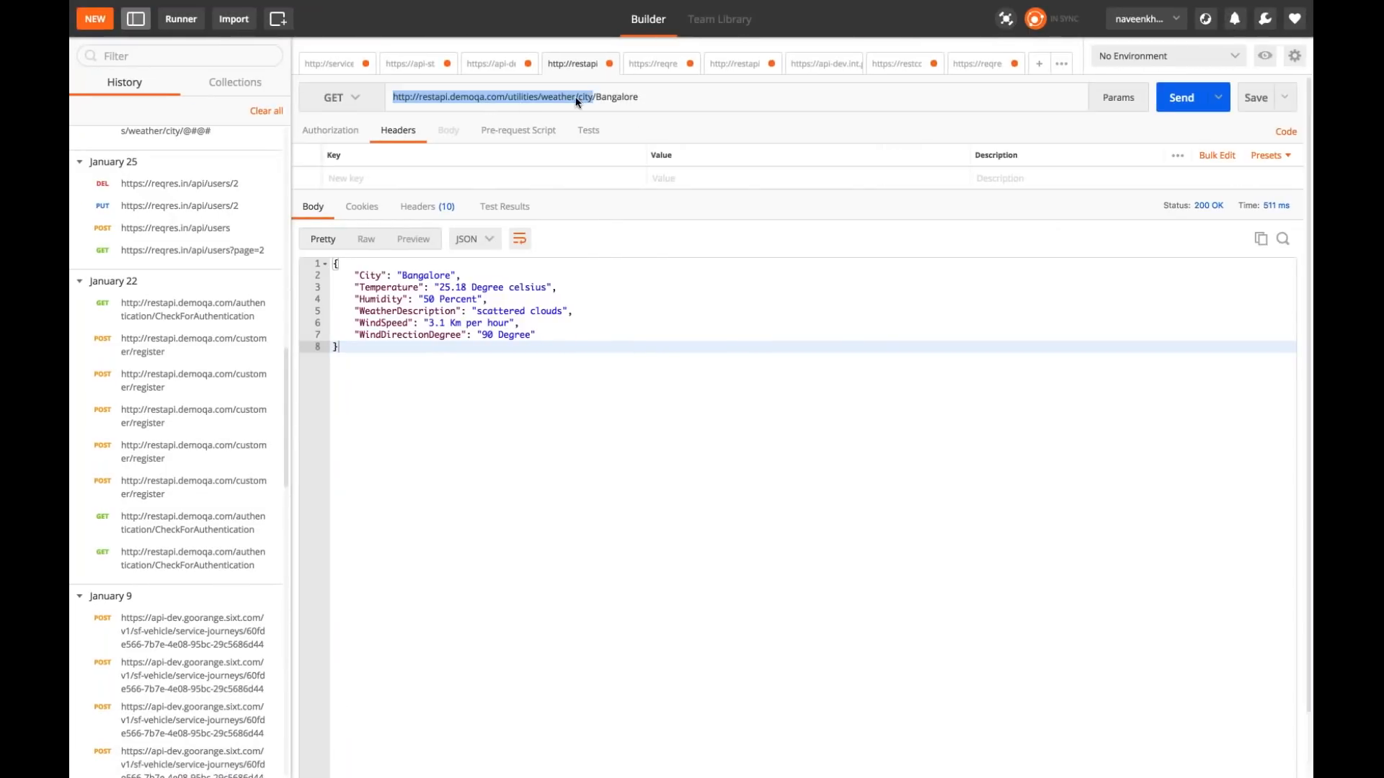
Step: Highlight the full JSON weather response for Bangalore in Postman and switch back to JMeter
{"action": "left_click_drag", "start_coordinate": [403, 349], "coordinate": [319, 261]}
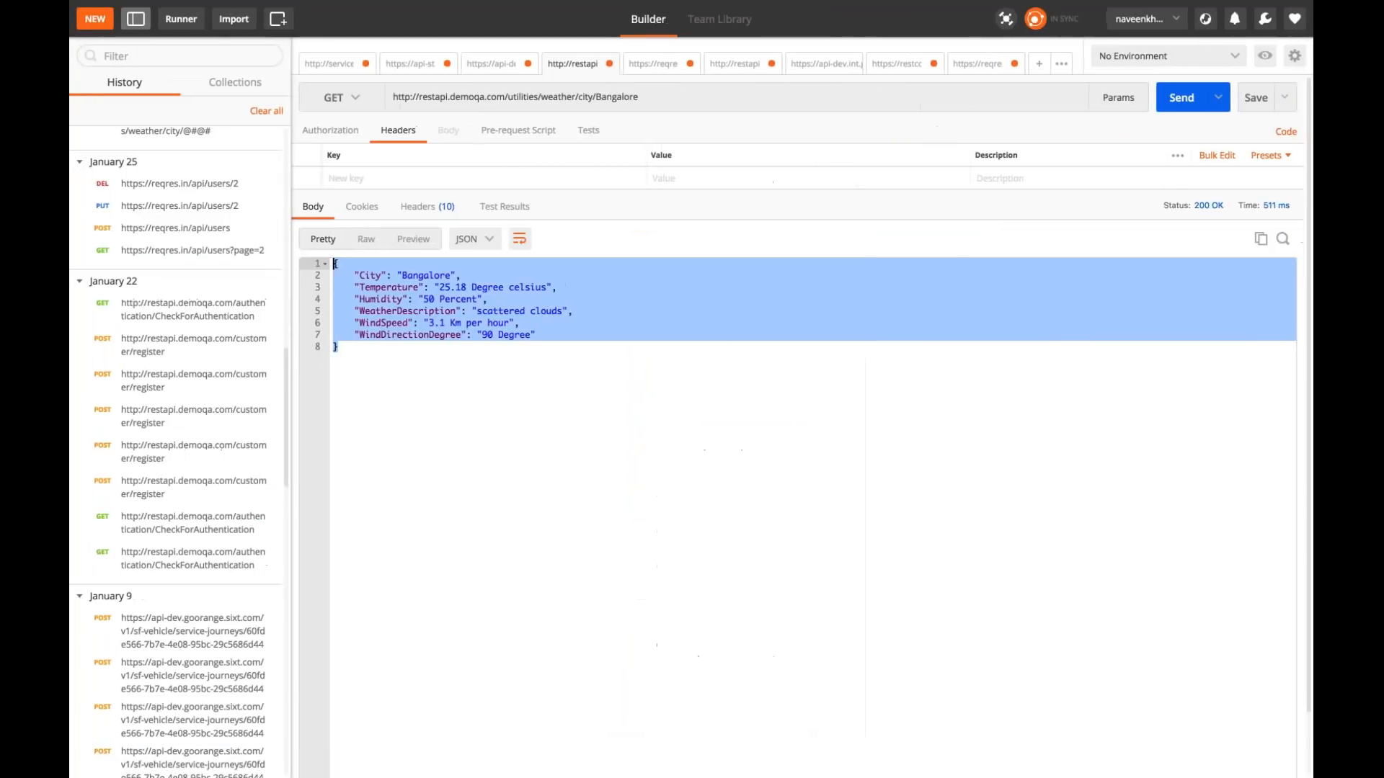
{"action": "key", "text": "ctrl+Left"}
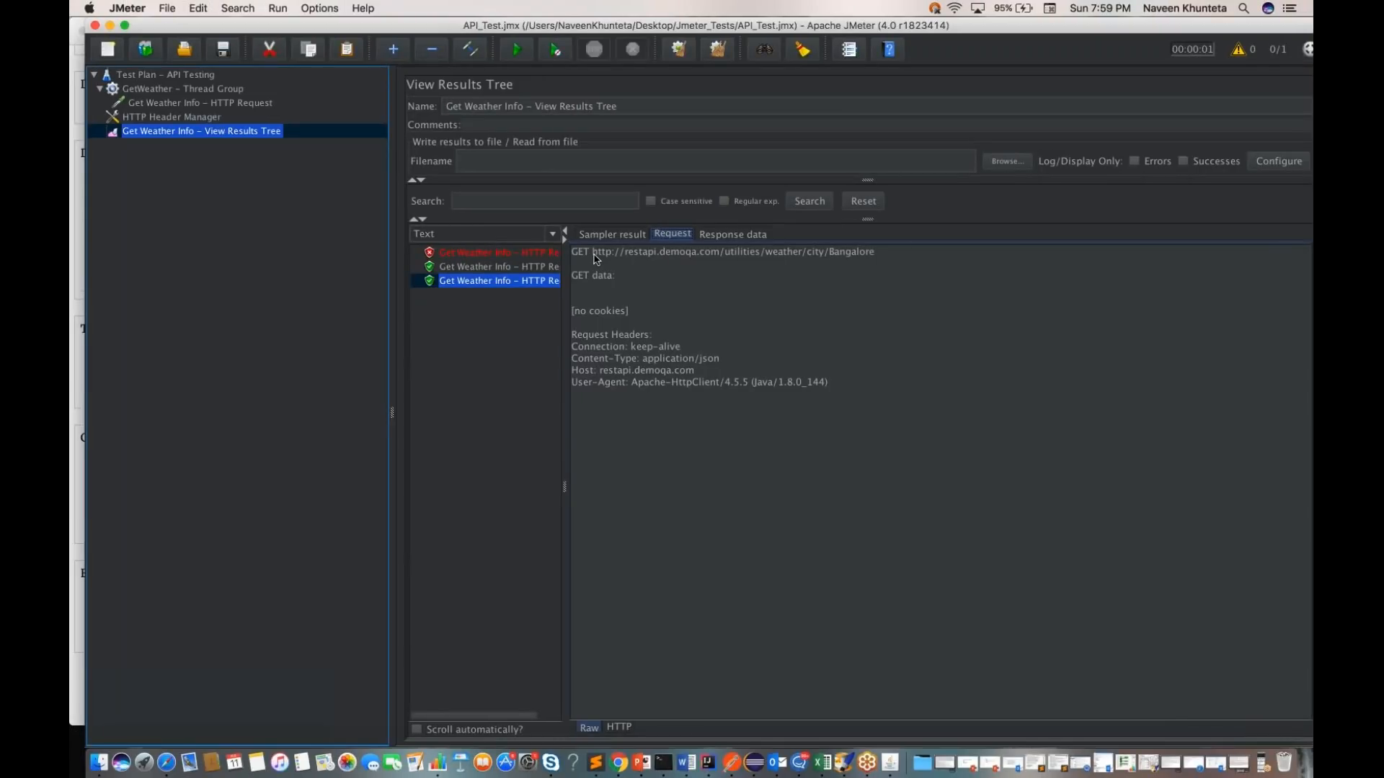
Step: Highlight the newest sample's request URL and its full JSON response data in the View Results Tree
{"action": "double_click", "coordinate": [631, 259]}
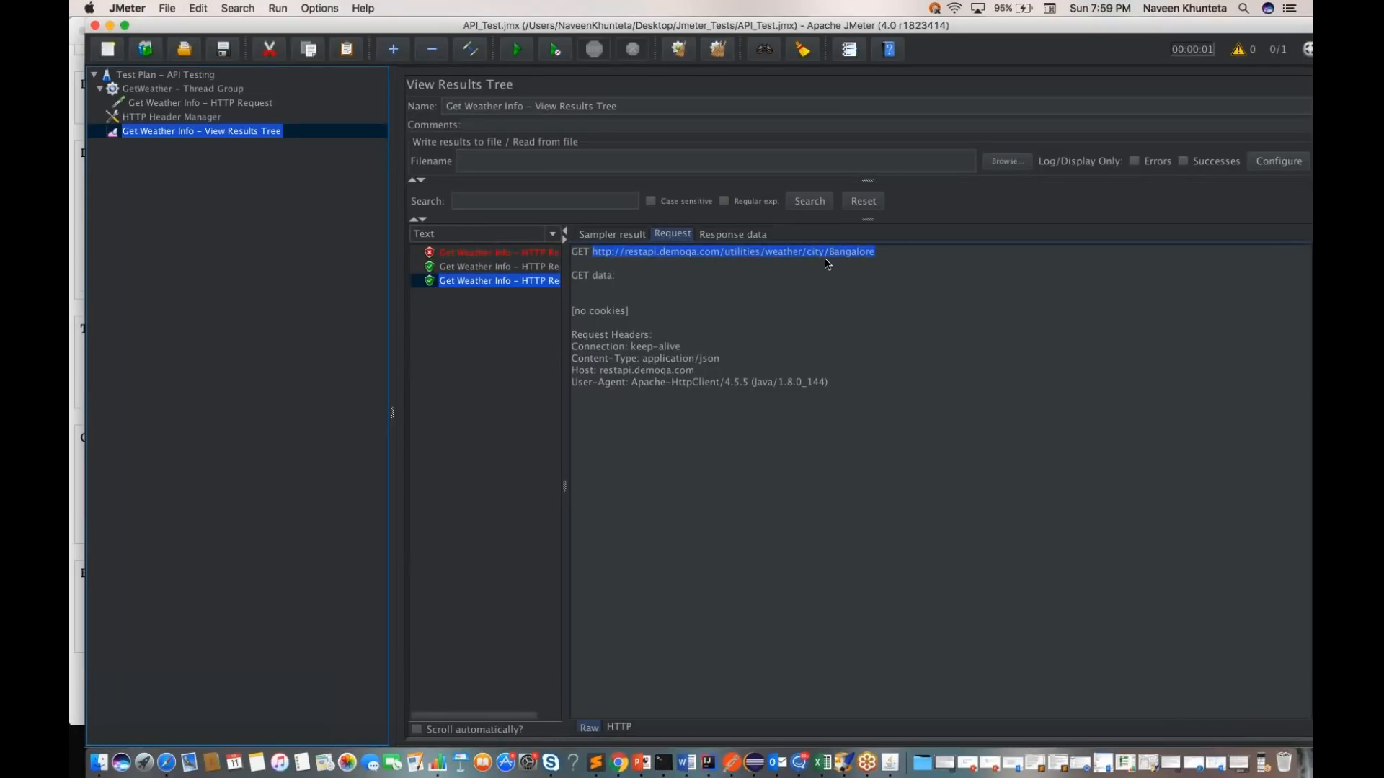
{"action": "left_click", "coordinate": [869, 268]}
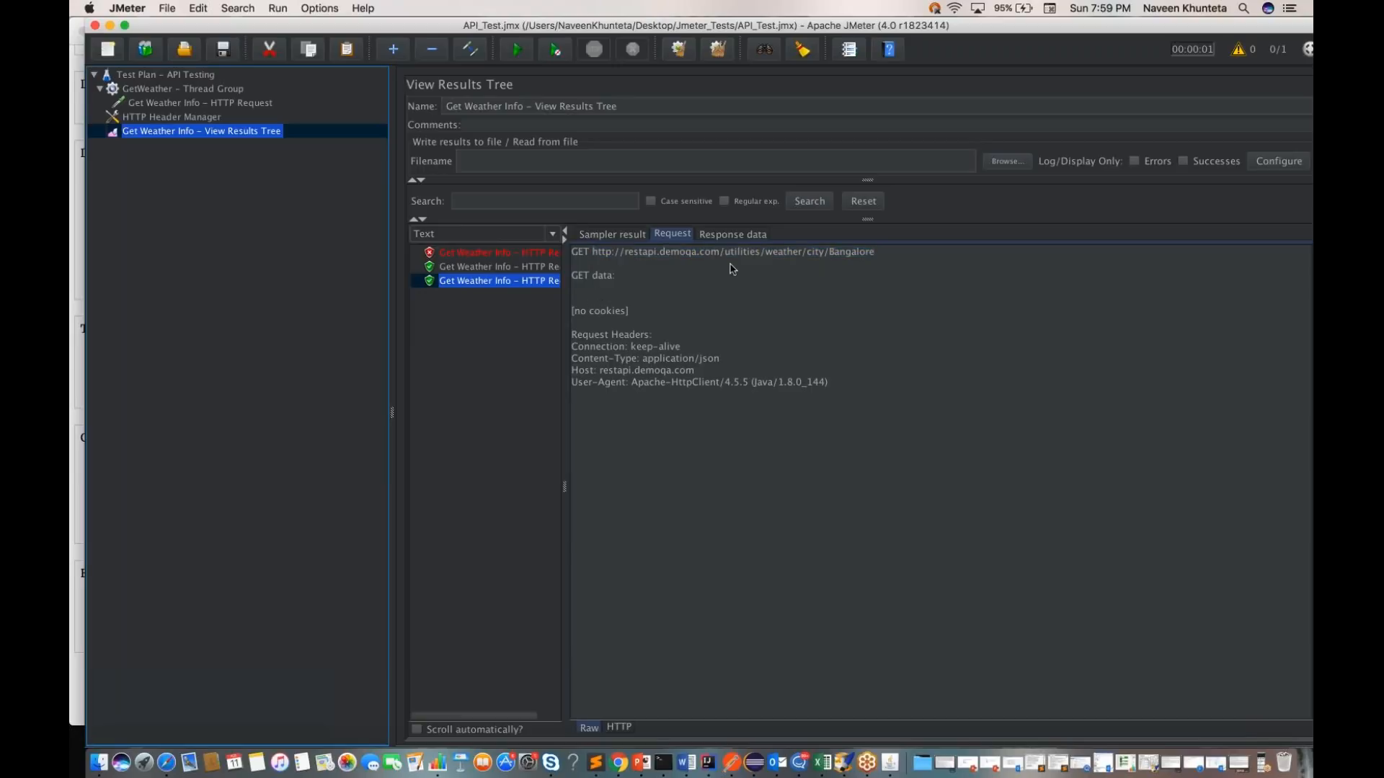
{"action": "left_click", "coordinate": [727, 237]}
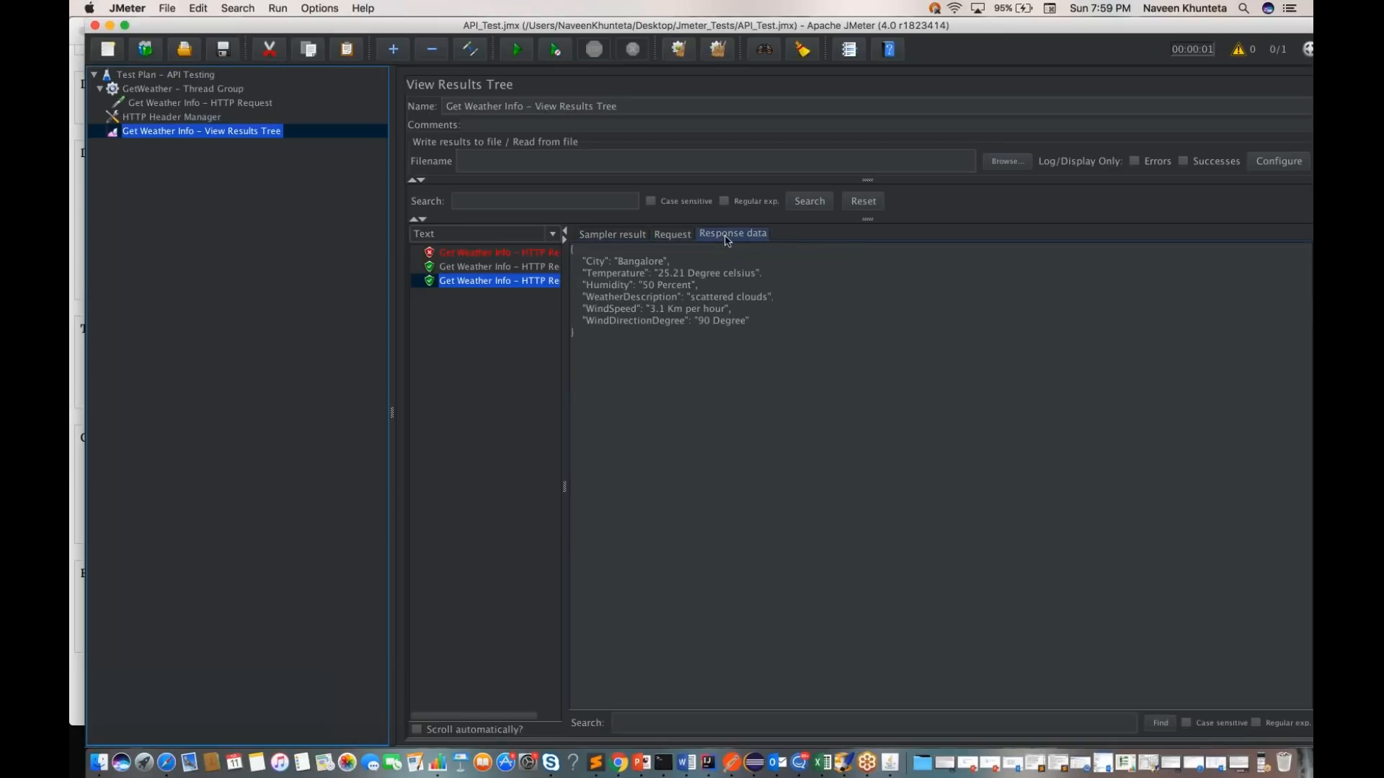
{"action": "left_click_drag", "start_coordinate": [585, 345], "coordinate": [566, 247]}
{"action": "left_click", "coordinate": [651, 361]}
Step: Review the newest sample's sampler result, highlighting its response headers and HTTP status
{"action": "left_click", "coordinate": [611, 234]}
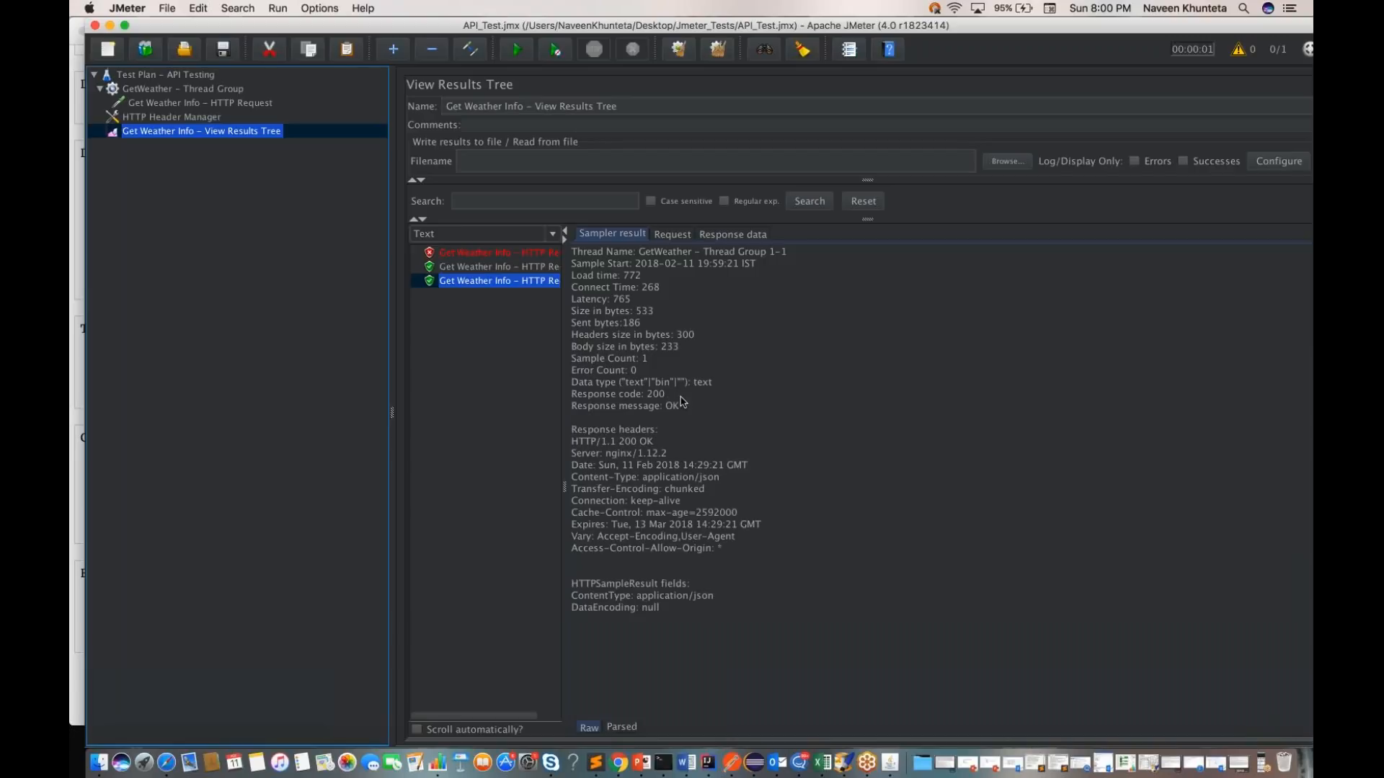
{"action": "left_click_drag", "start_coordinate": [572, 430], "coordinate": [723, 555]}
{"action": "left_click_drag", "start_coordinate": [620, 443], "coordinate": [656, 445]}
Step: Set the Get Weather Info request's path to Pune and run the test plan
{"action": "left_click", "coordinate": [198, 90]}
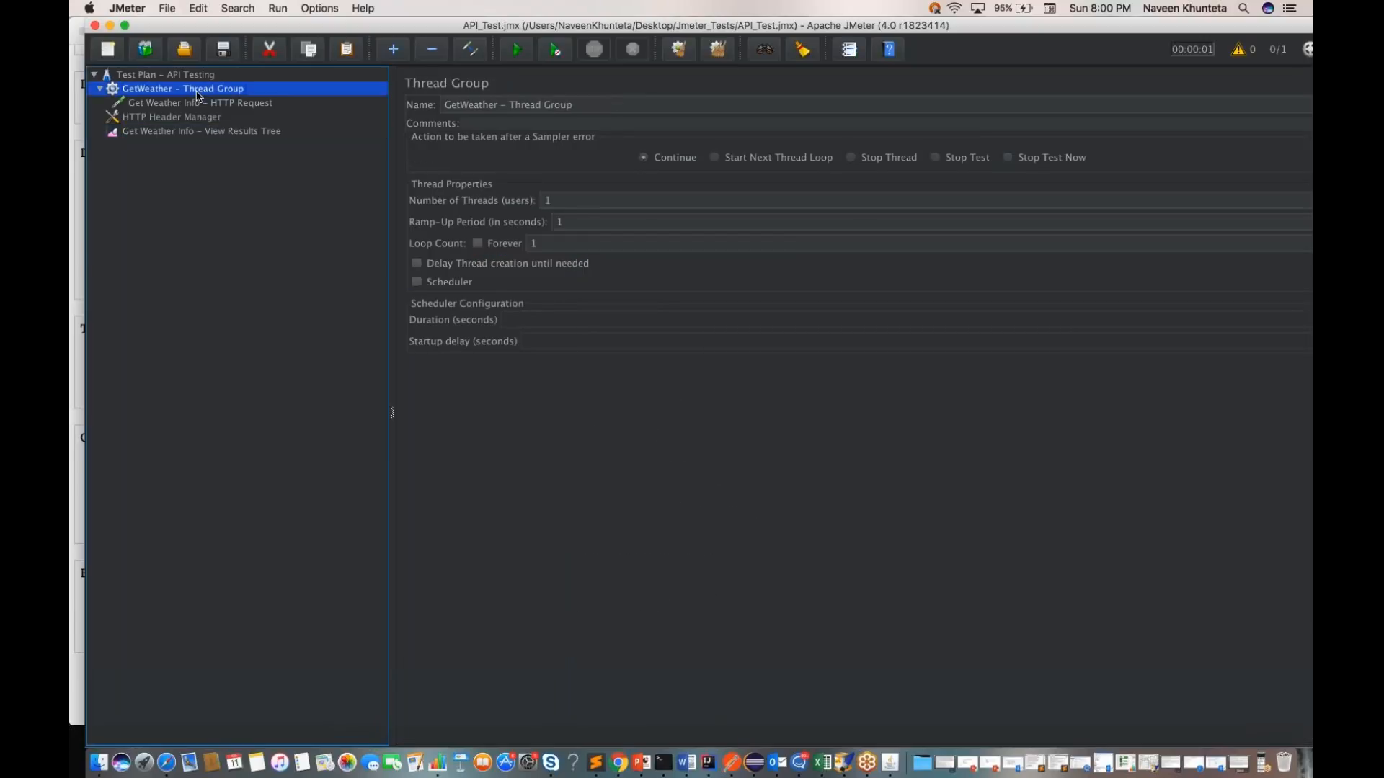
{"action": "left_click", "coordinate": [200, 103]}
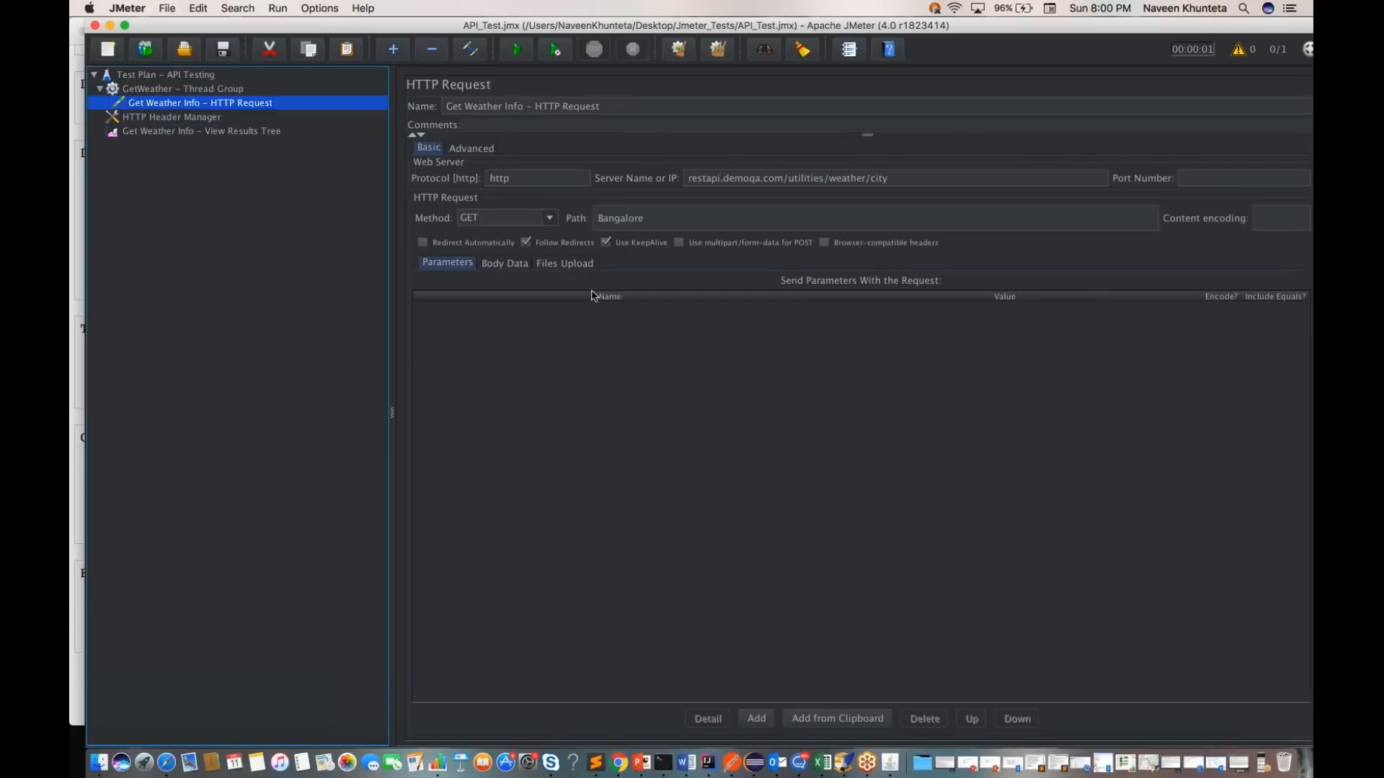
{"action": "double_click", "coordinate": [617, 219]}
{"action": "type", "text": "Pune"}
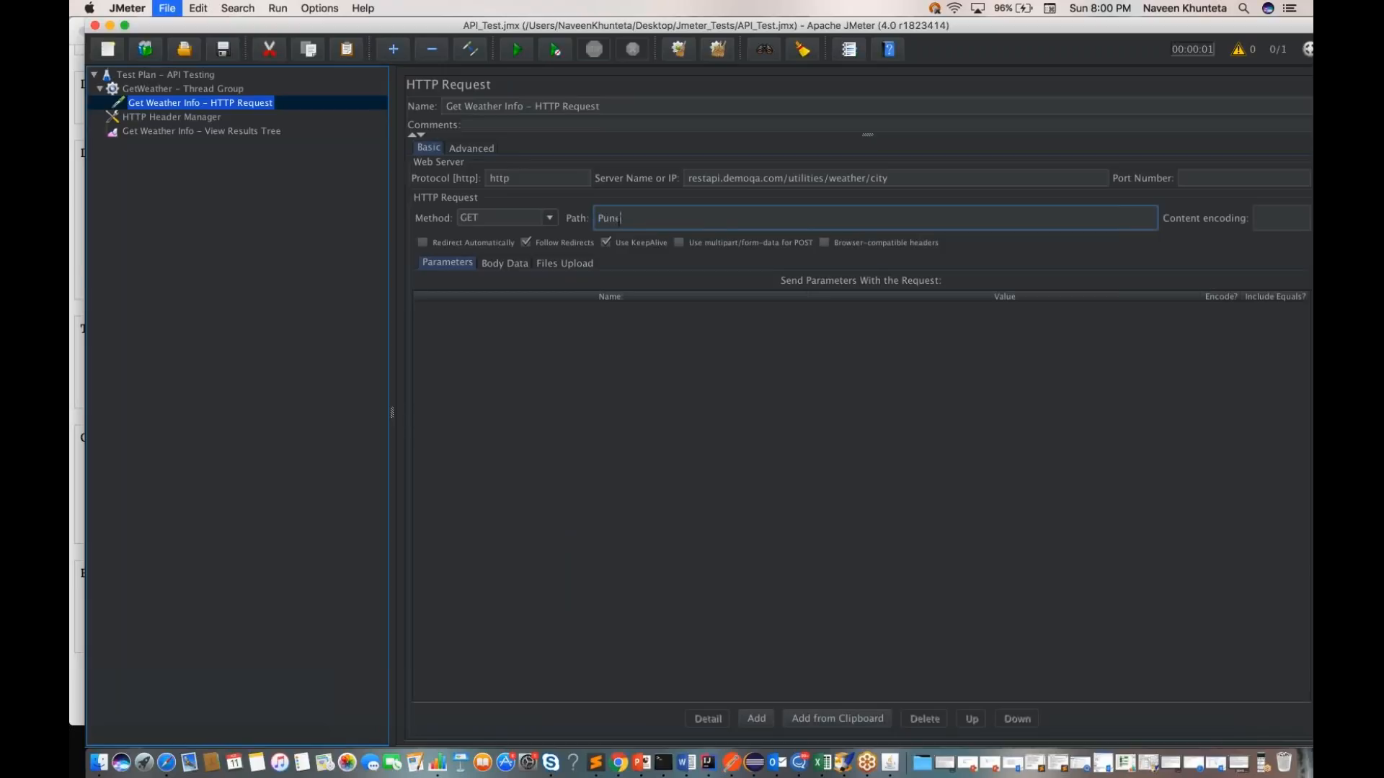
{"action": "left_click", "coordinate": [165, 75]}
{"action": "left_click", "coordinate": [519, 54]}
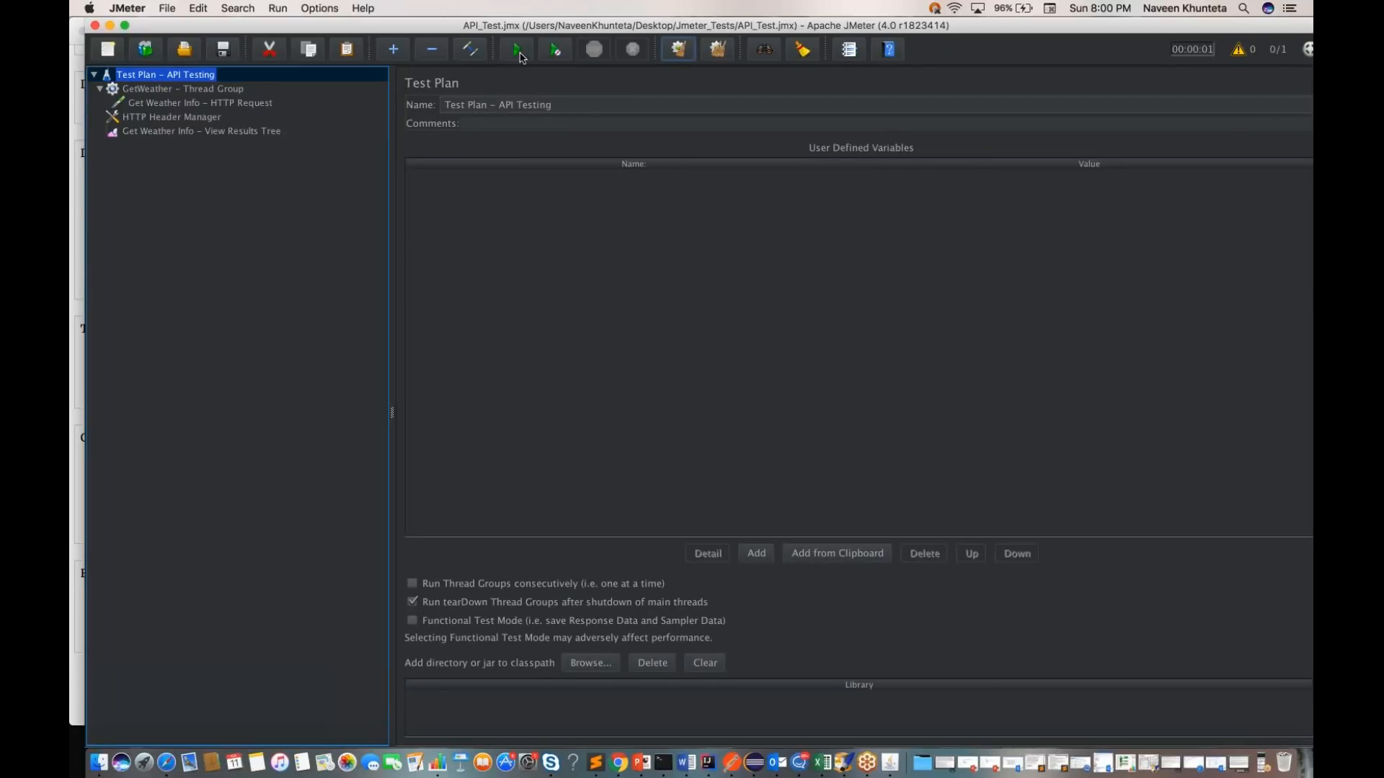
Step: Inspect the newest sample's sampler result, request and JSON response data for Pune in the View Results Tree
{"action": "left_click", "coordinate": [241, 133]}
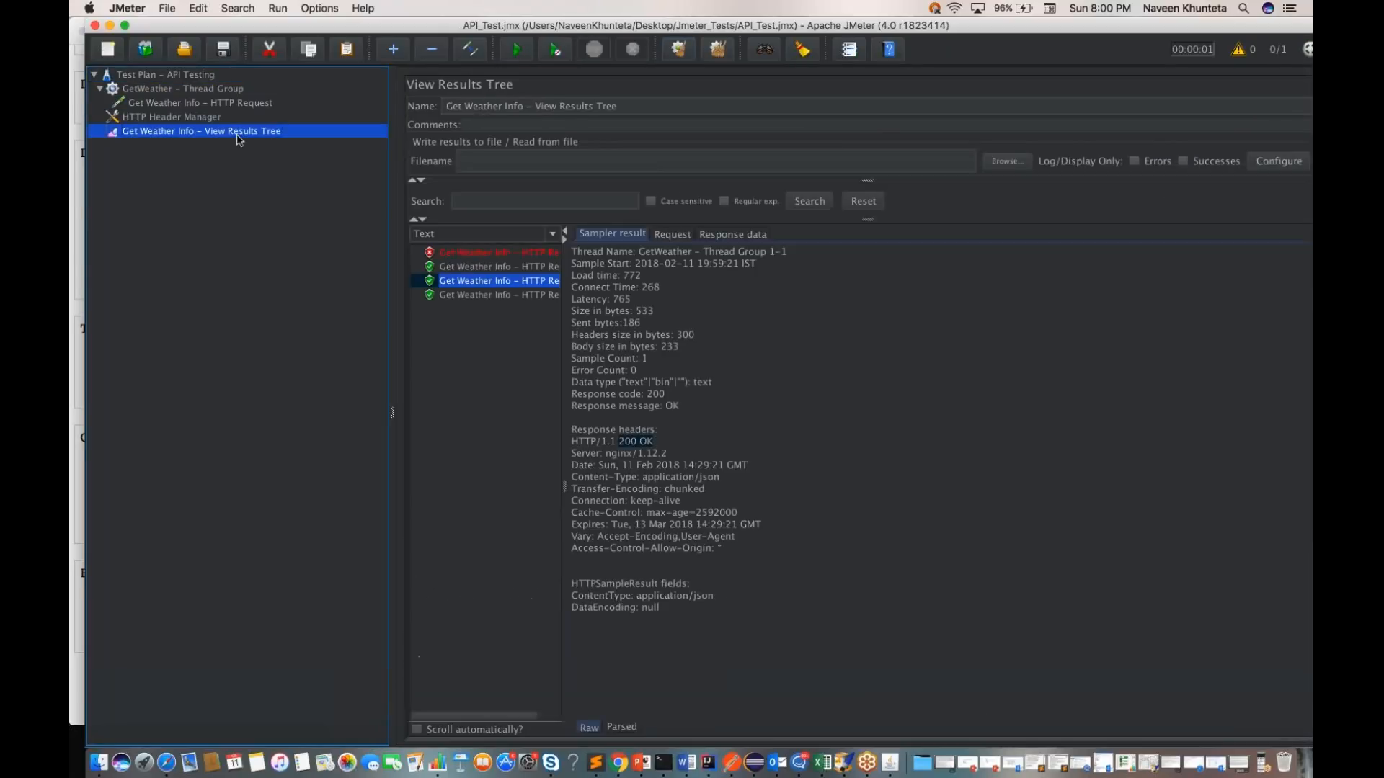
{"action": "left_click", "coordinate": [479, 296]}
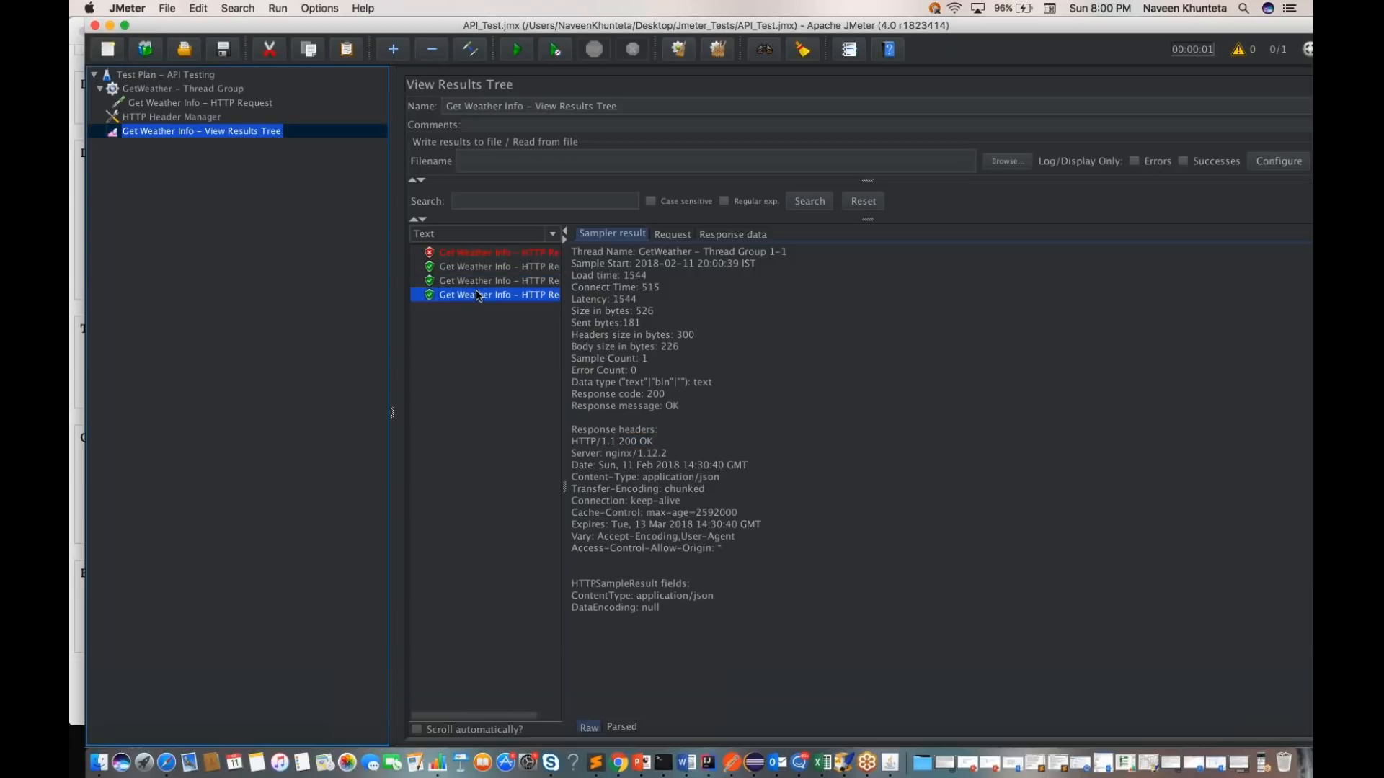
{"action": "left_click", "coordinate": [674, 238]}
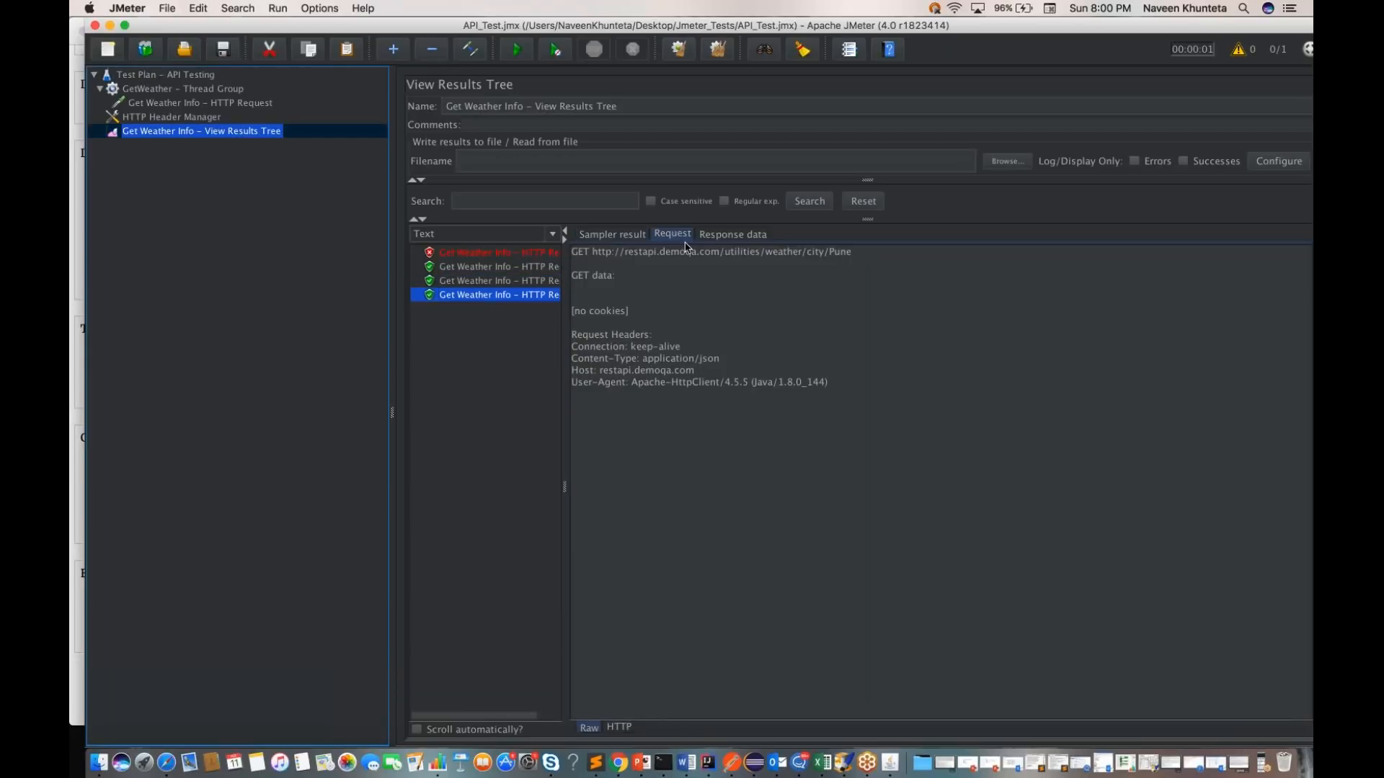
{"action": "left_click", "coordinate": [729, 235]}
{"action": "left_click_drag", "start_coordinate": [593, 346], "coordinate": [574, 256]}
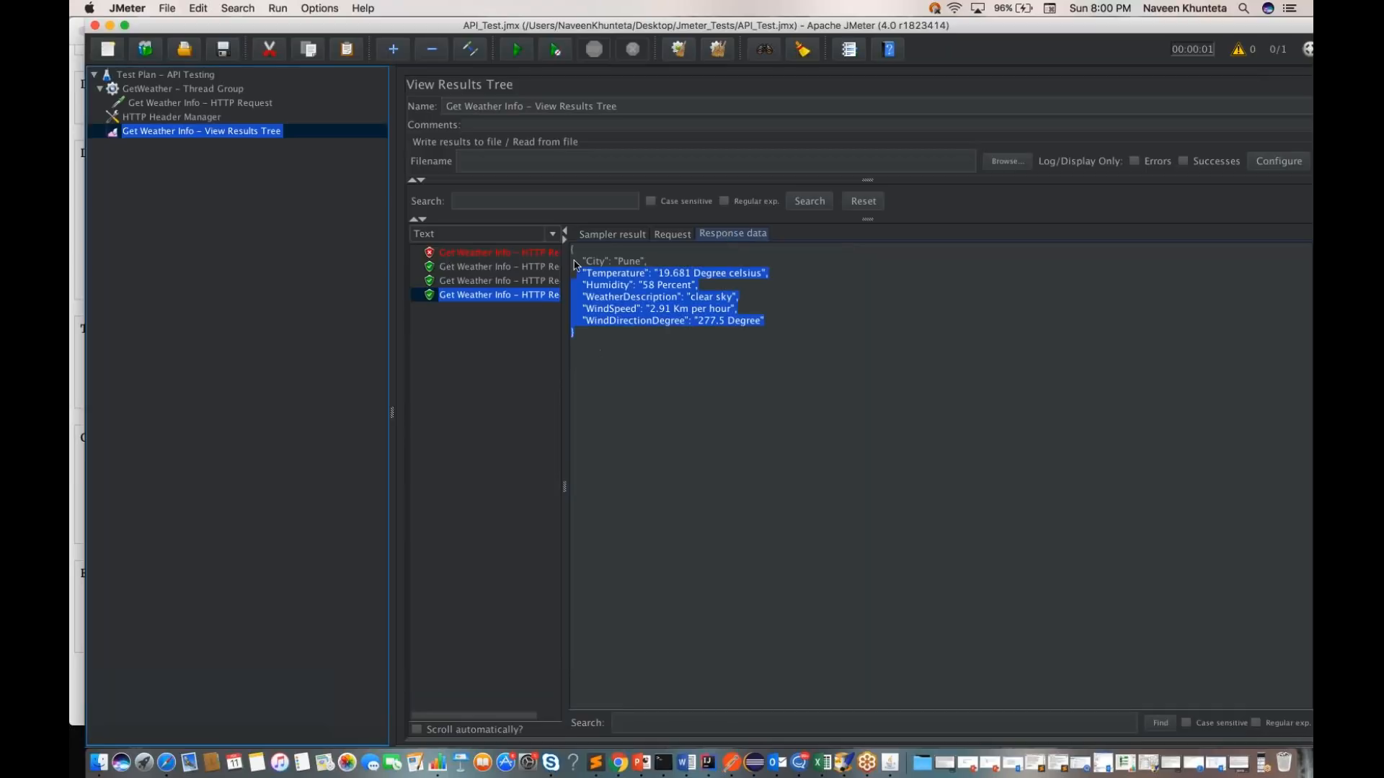
{"action": "left_click", "coordinate": [716, 464]}
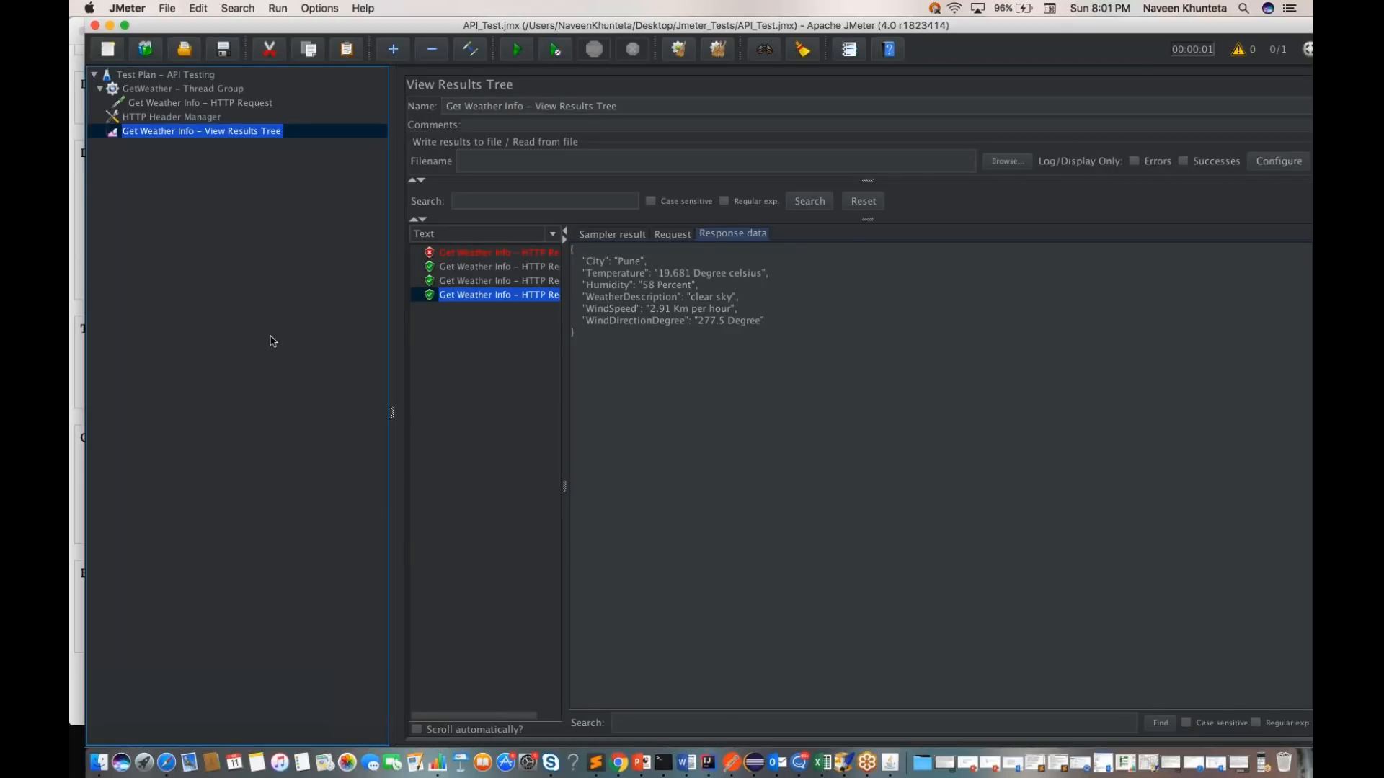
Step: Add an HTTP Request sampler to the GetWeather thread group
{"action": "left_click", "coordinate": [192, 91]}
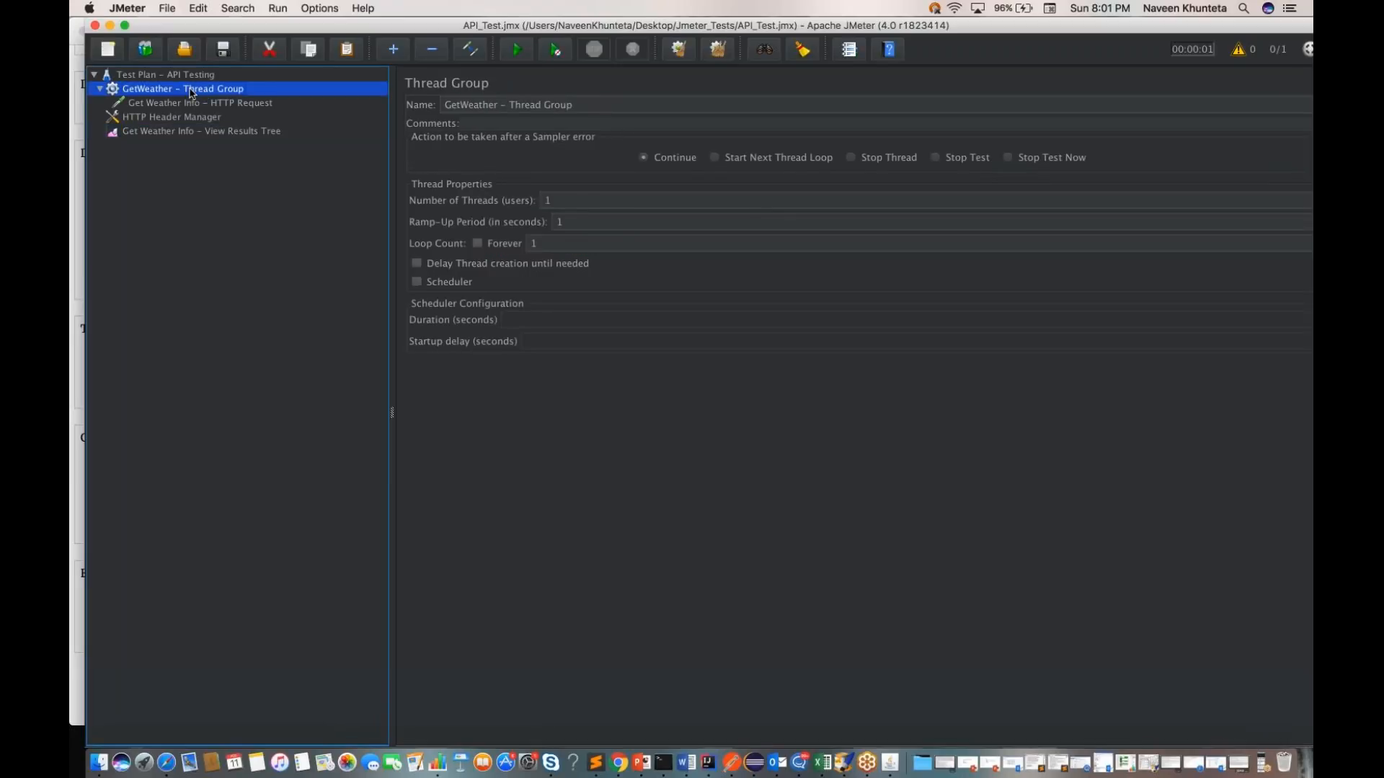
{"action": "right_click", "coordinate": [191, 90]}
{"action": "mouse_move", "coordinate": [302, 101]}
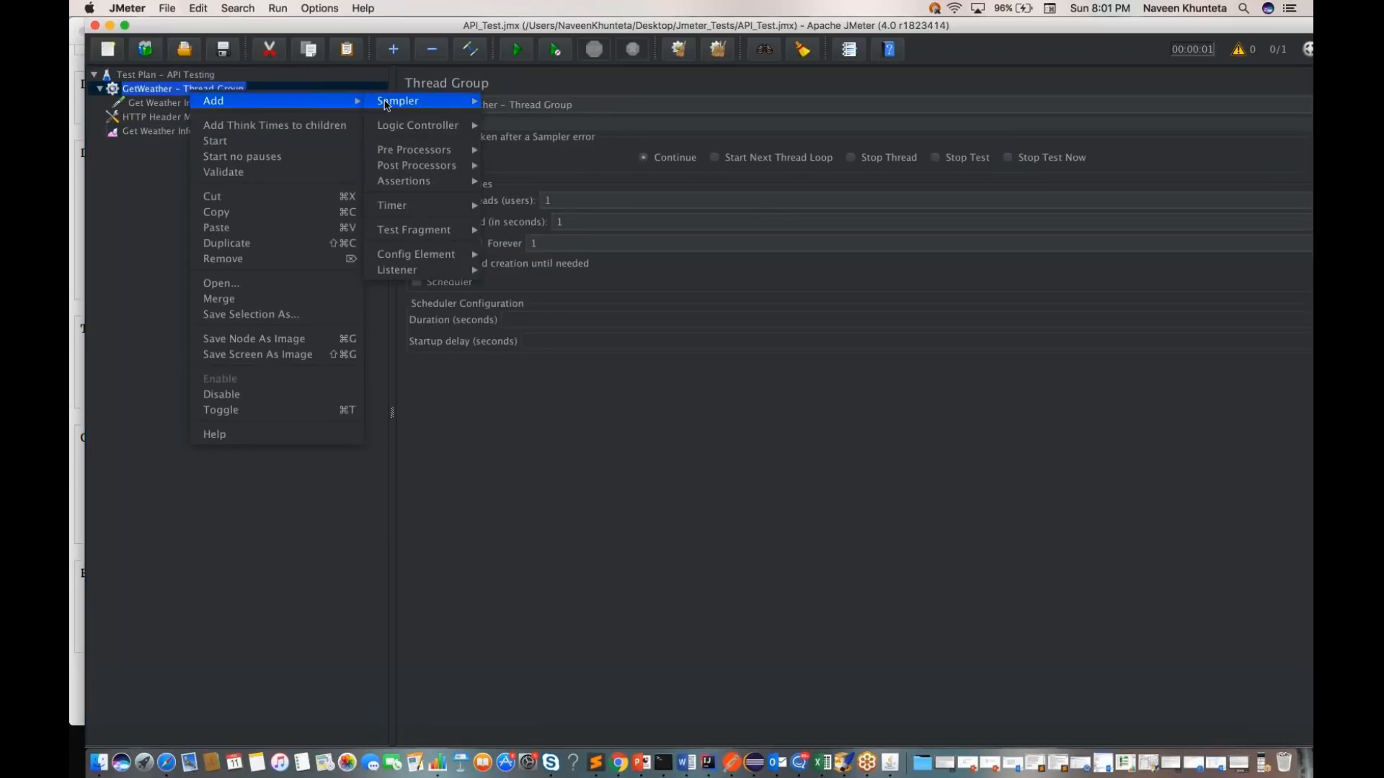
{"action": "mouse_move", "coordinate": [456, 98]}
{"action": "left_click", "coordinate": [513, 102]}
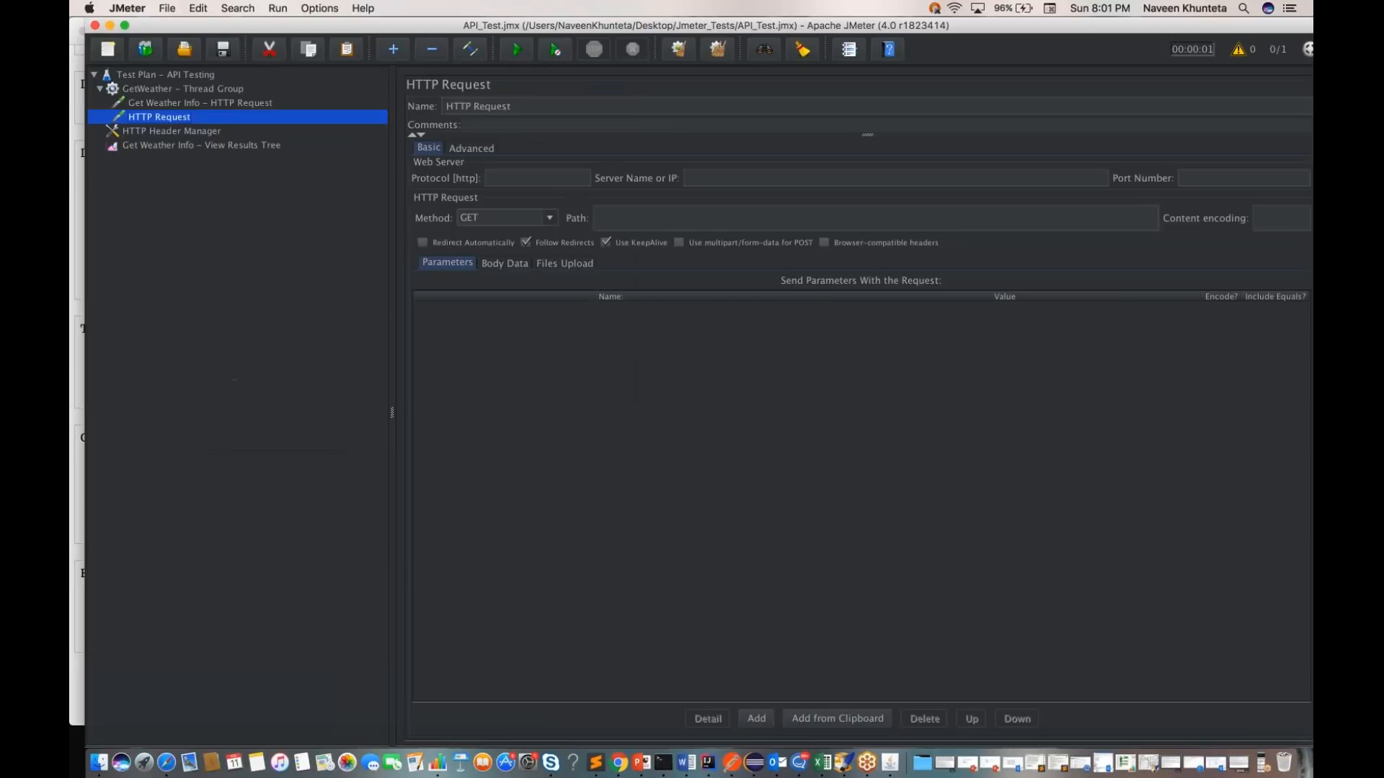
Step: Name the new sampler "Get User Info - HTTP Request" and save the test plan
{"action": "triple_click", "coordinate": [526, 106]}
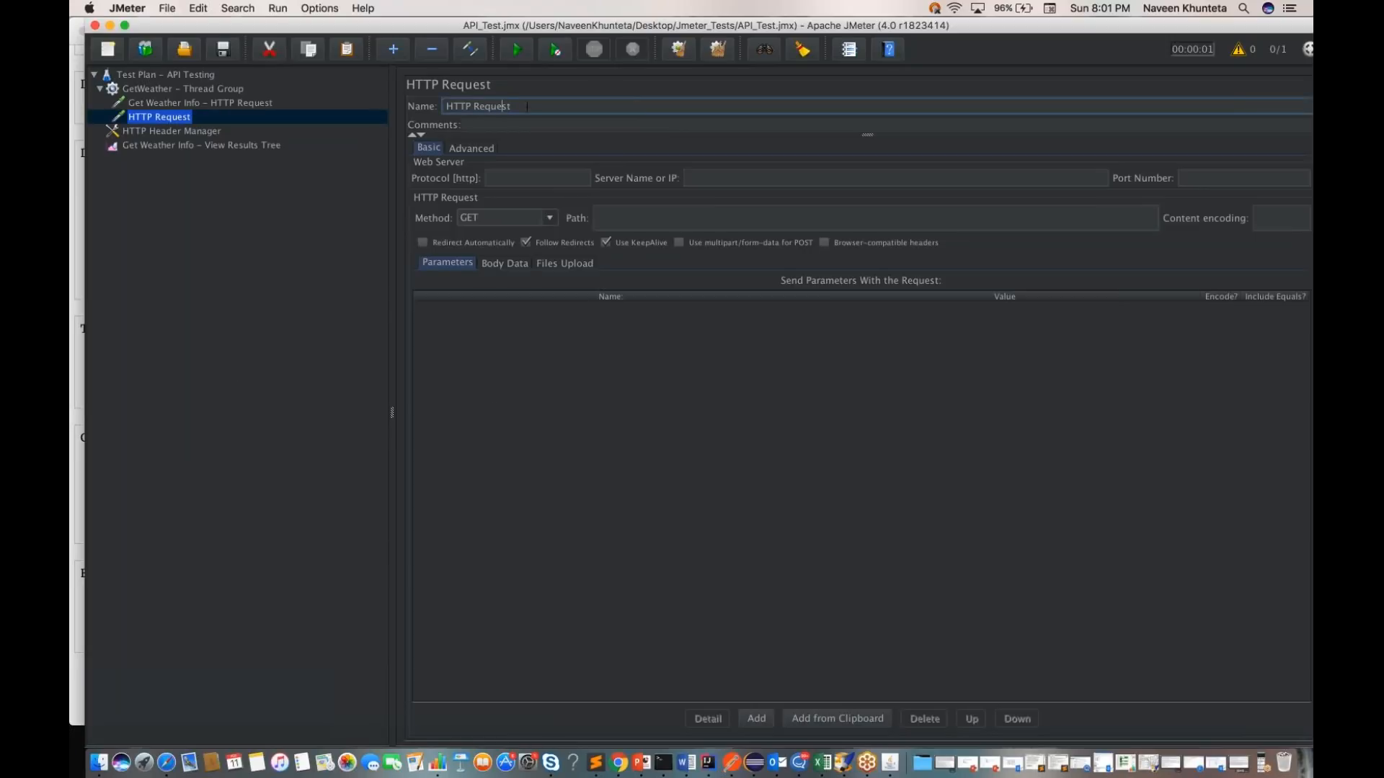
{"action": "type", "text": "Get User Info -"}
{"action": "key", "text": "super+s"}
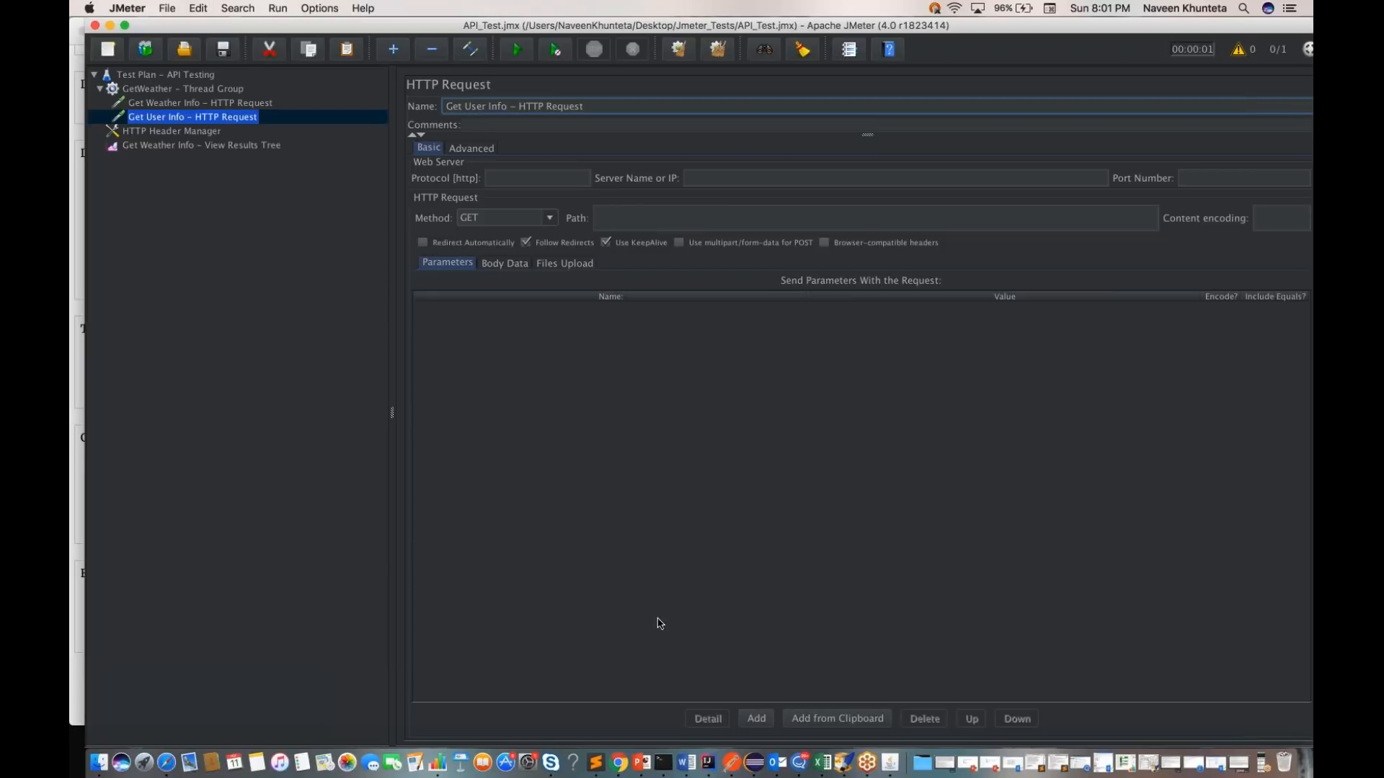
Step: Switch to Postman and look through the open requests and the history for a GET users API
{"action": "left_click", "coordinate": [732, 764]}
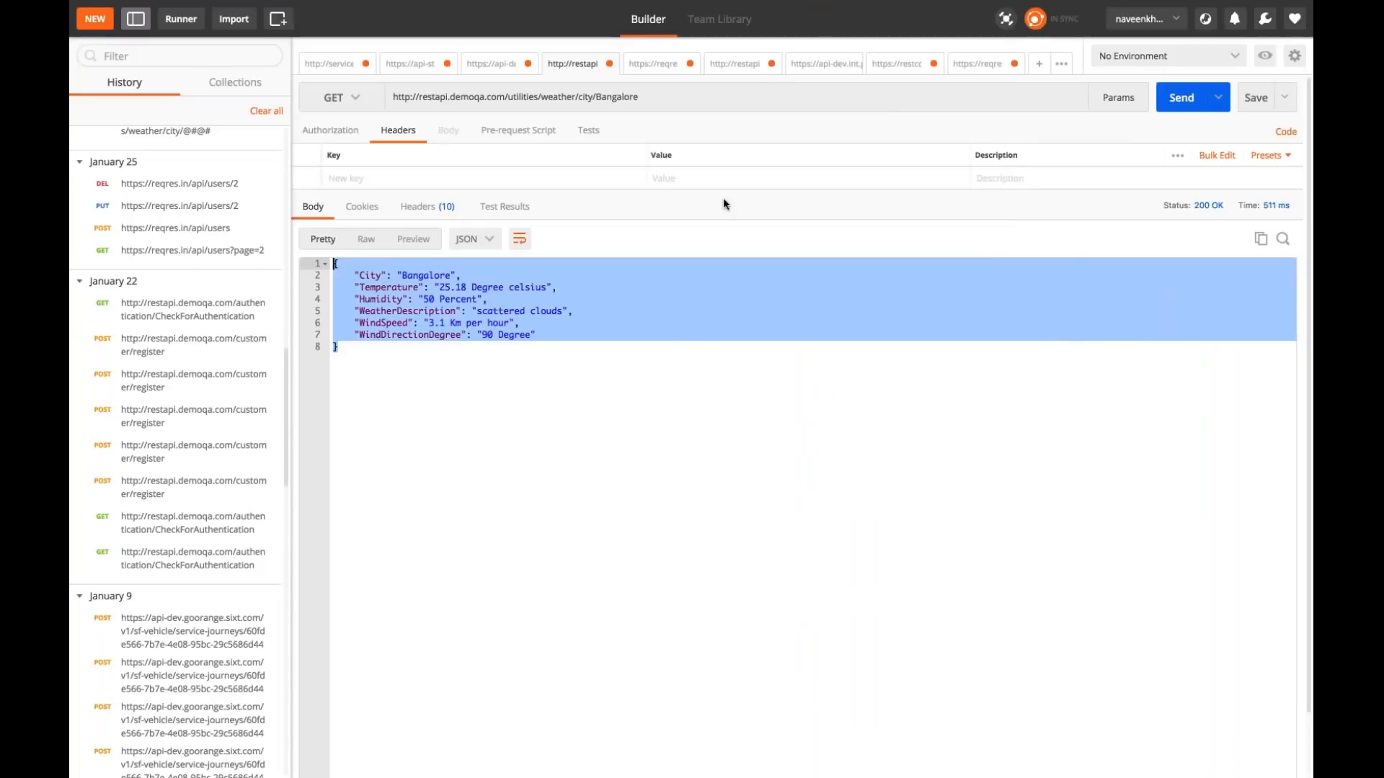
{"action": "left_click", "coordinate": [743, 65]}
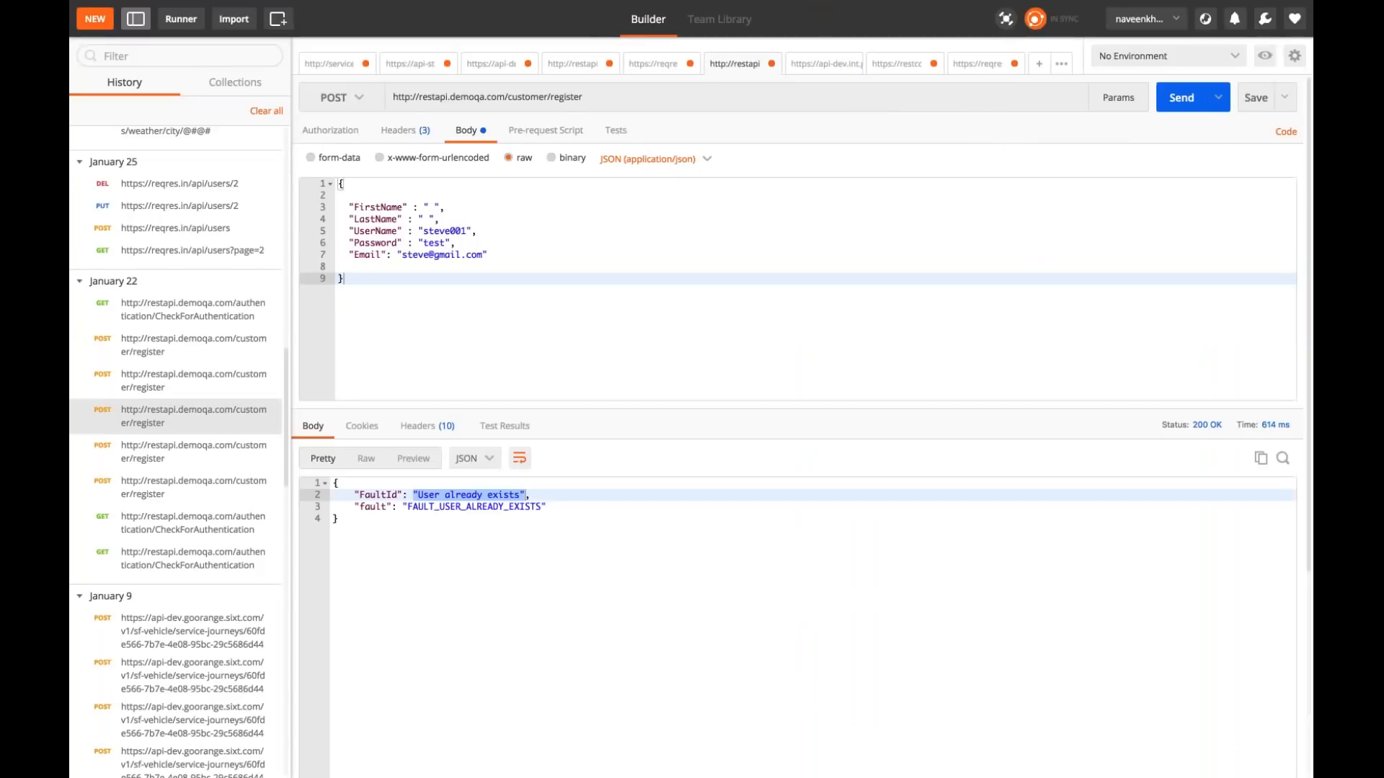
{"action": "left_click", "coordinate": [653, 64]}
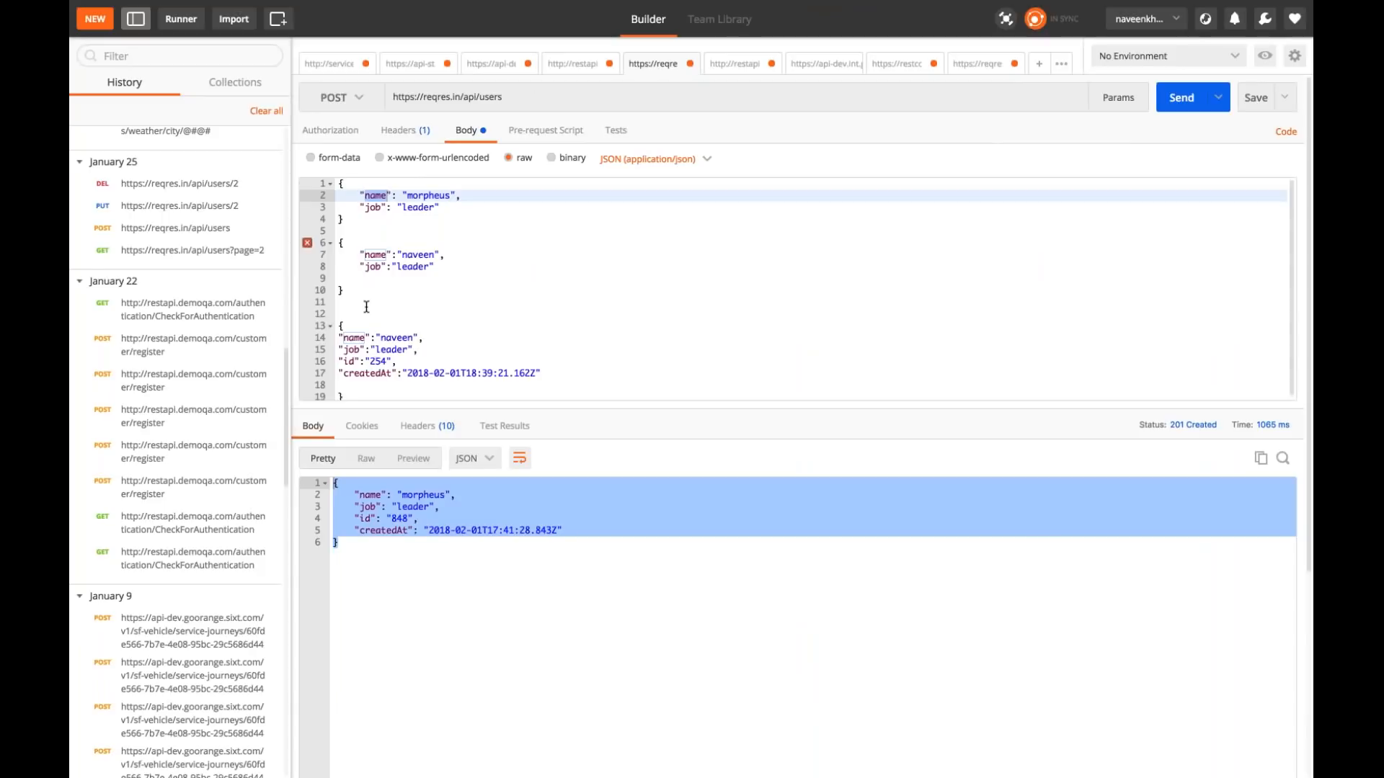
{"action": "left_click", "coordinate": [491, 65]}
{"action": "left_click", "coordinate": [573, 63]}
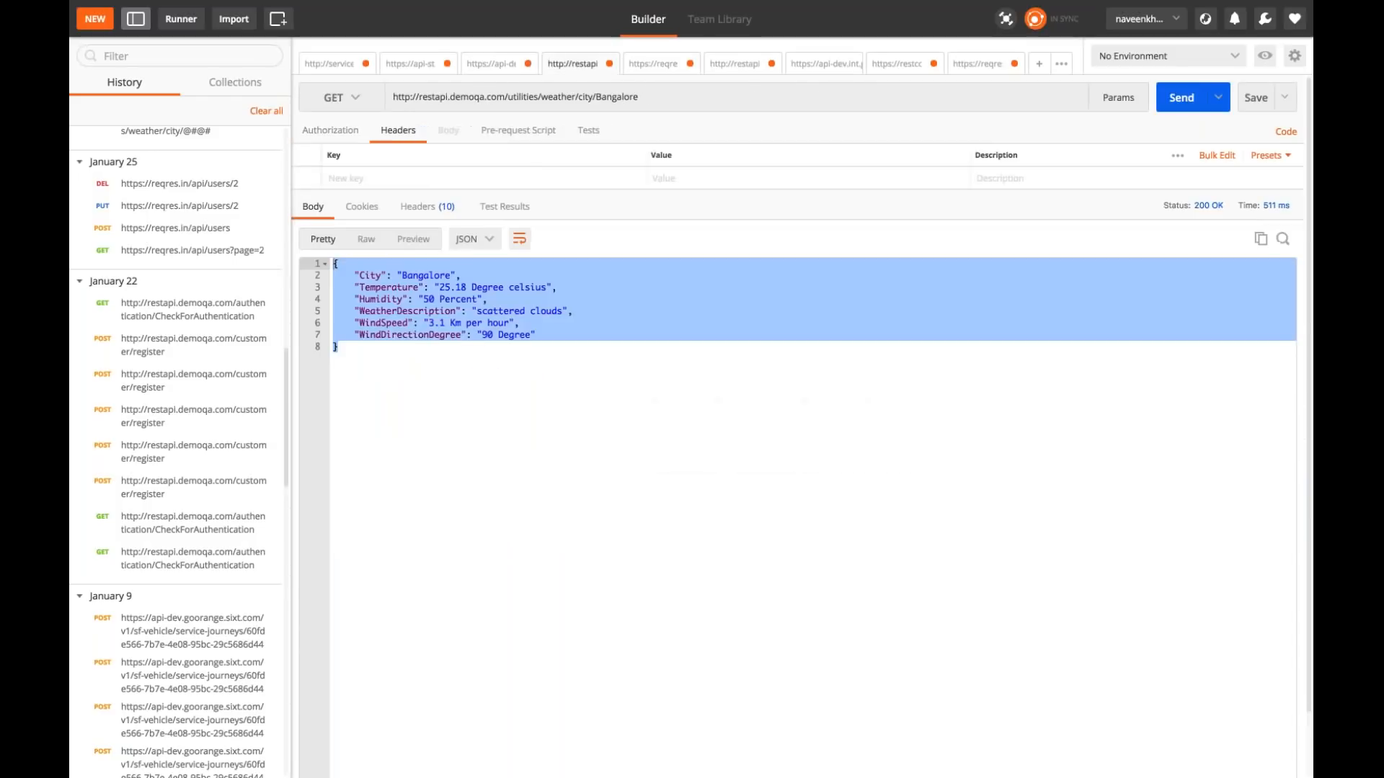
{"action": "left_click", "coordinate": [989, 66]}
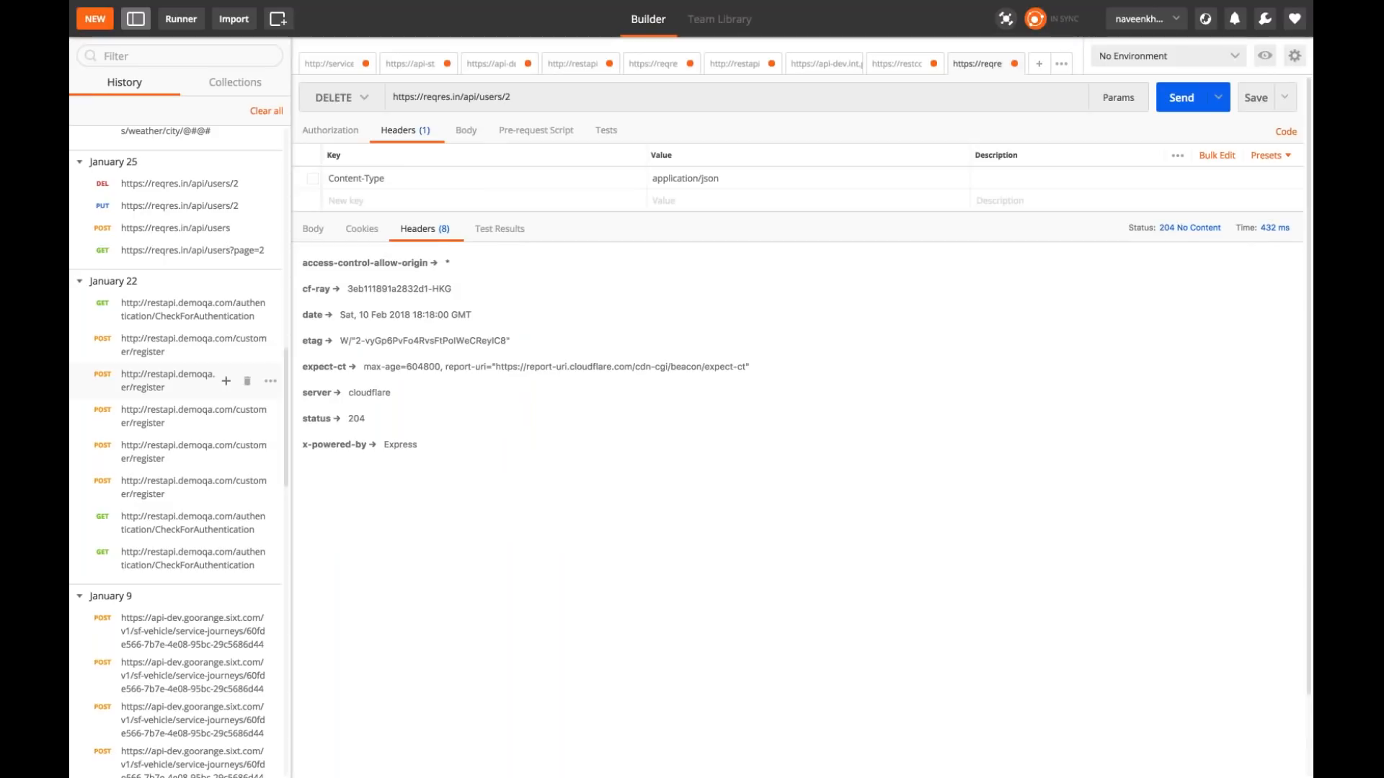
{"action": "scroll", "coordinate": [216, 380], "scroll_direction": "down", "scroll_amount": 15}
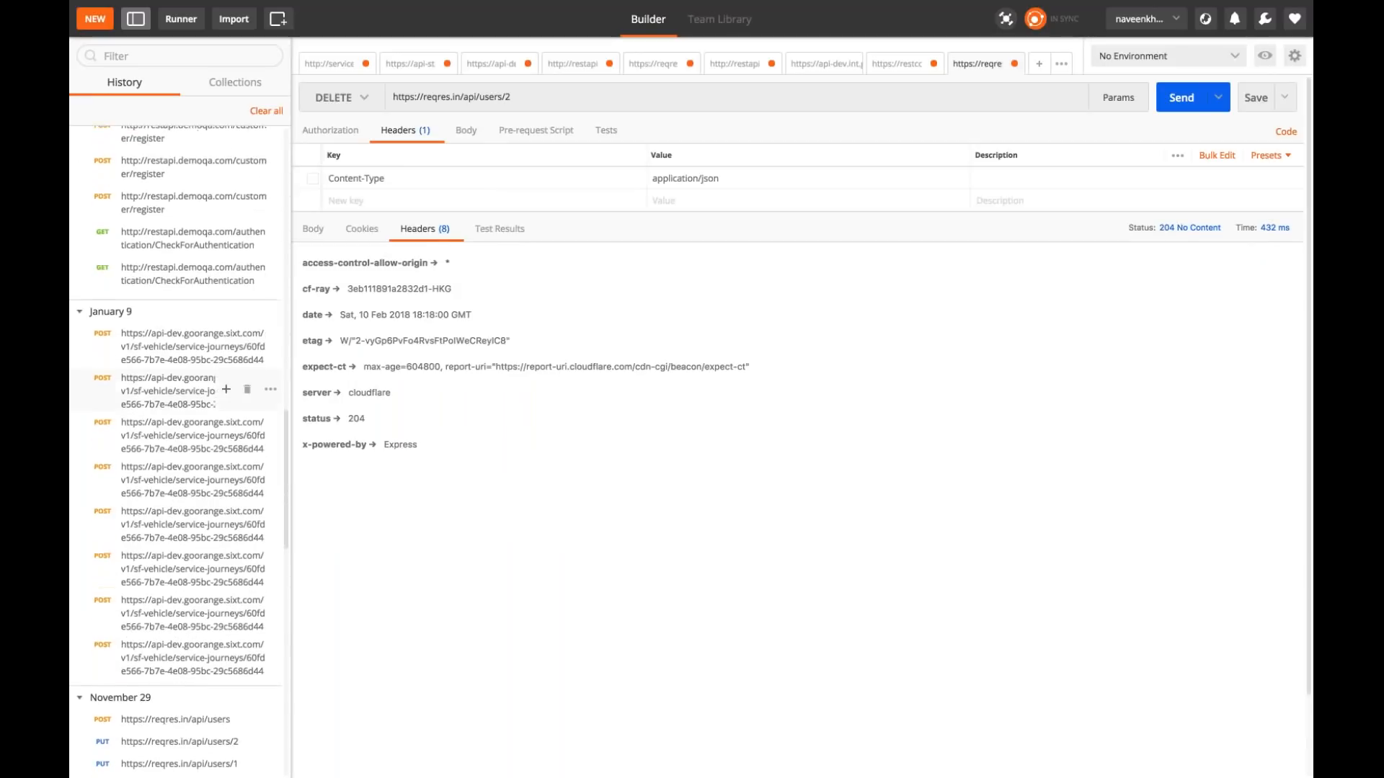
{"action": "scroll", "coordinate": [216, 380], "scroll_direction": "down", "scroll_amount": 10}
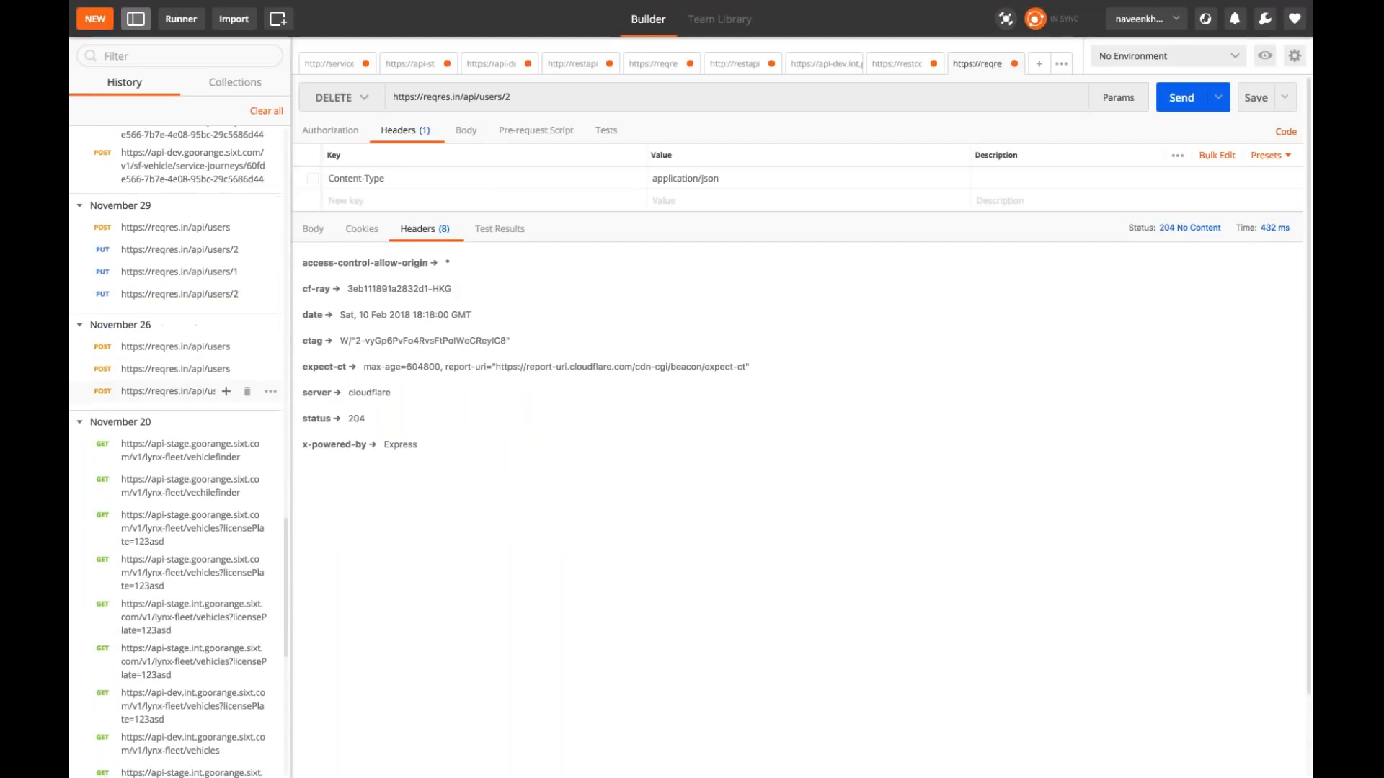
{"action": "scroll", "coordinate": [216, 380], "scroll_direction": "down", "scroll_amount": 4}
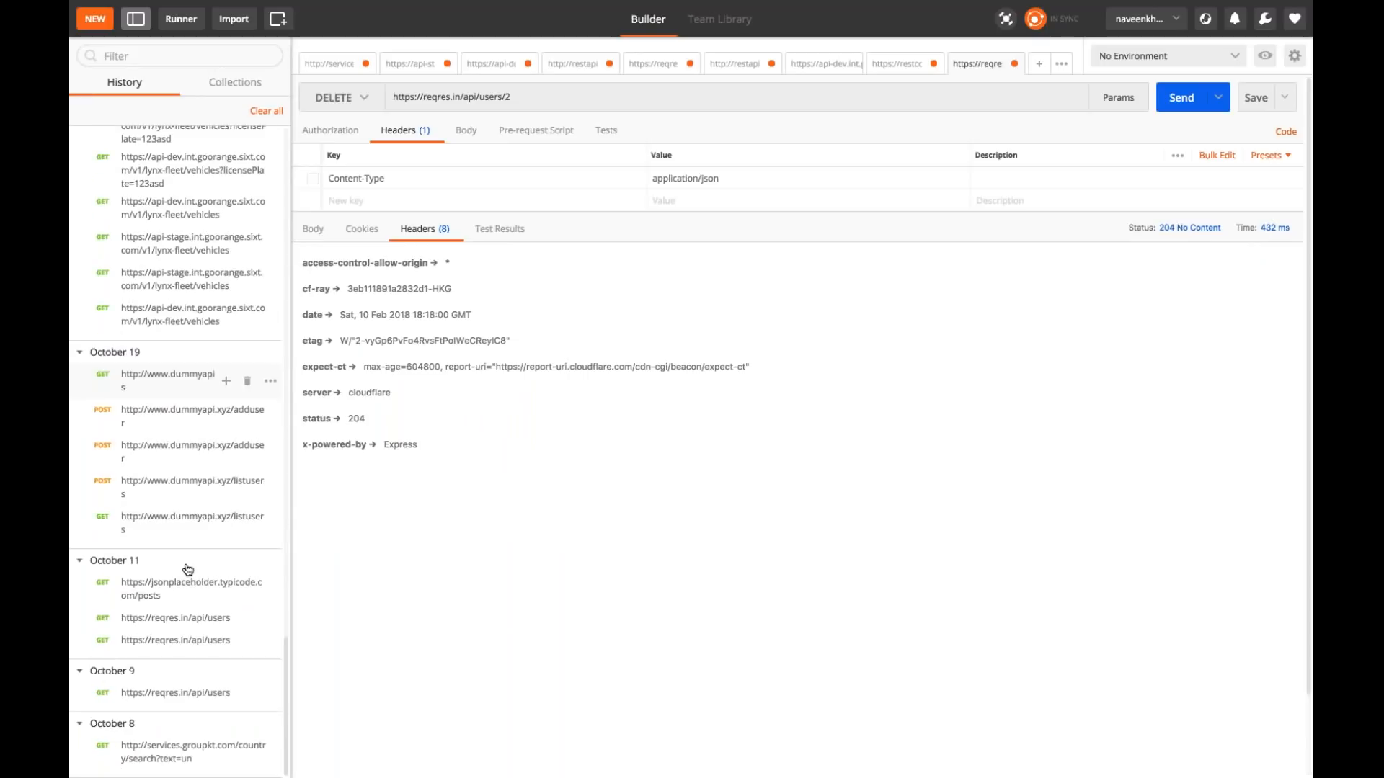
{"action": "left_click", "coordinate": [188, 641]}
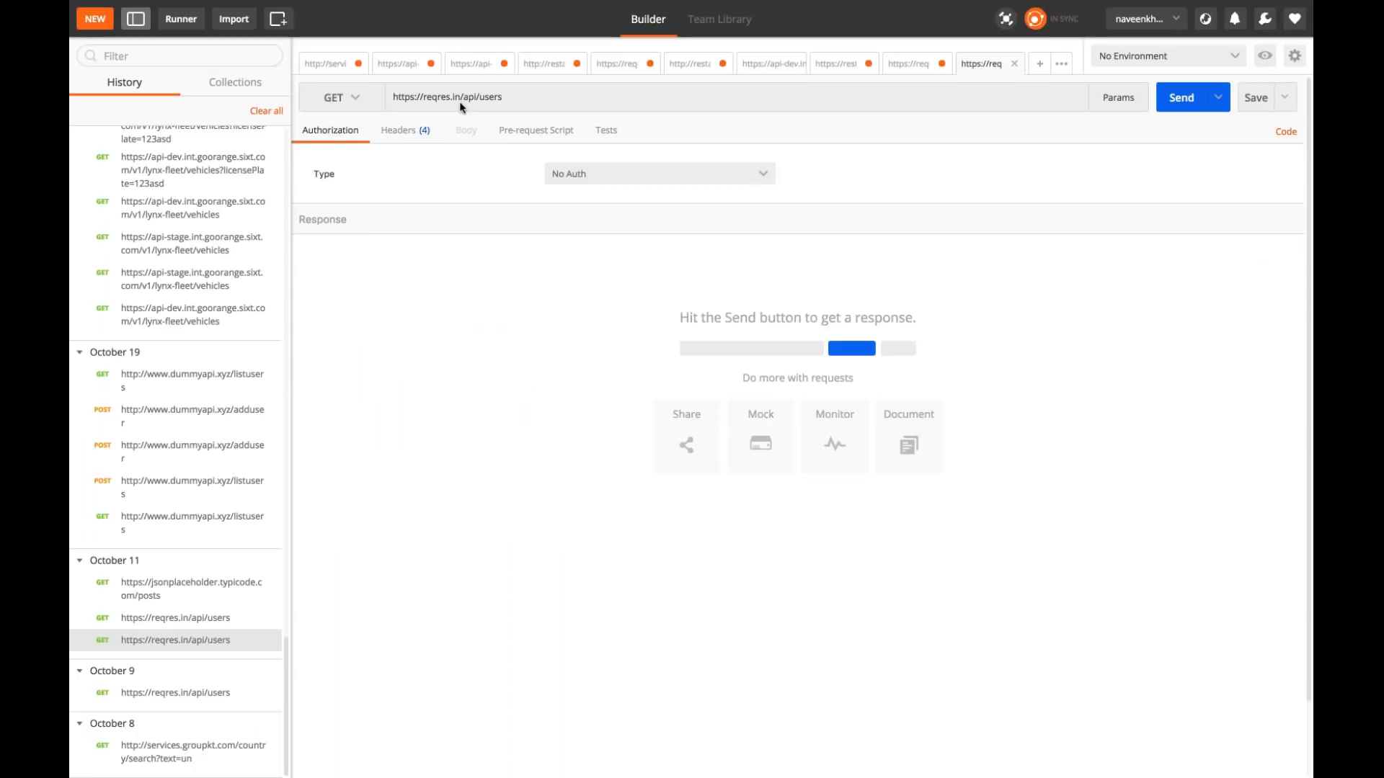
{"action": "left_click", "coordinate": [1180, 101]}
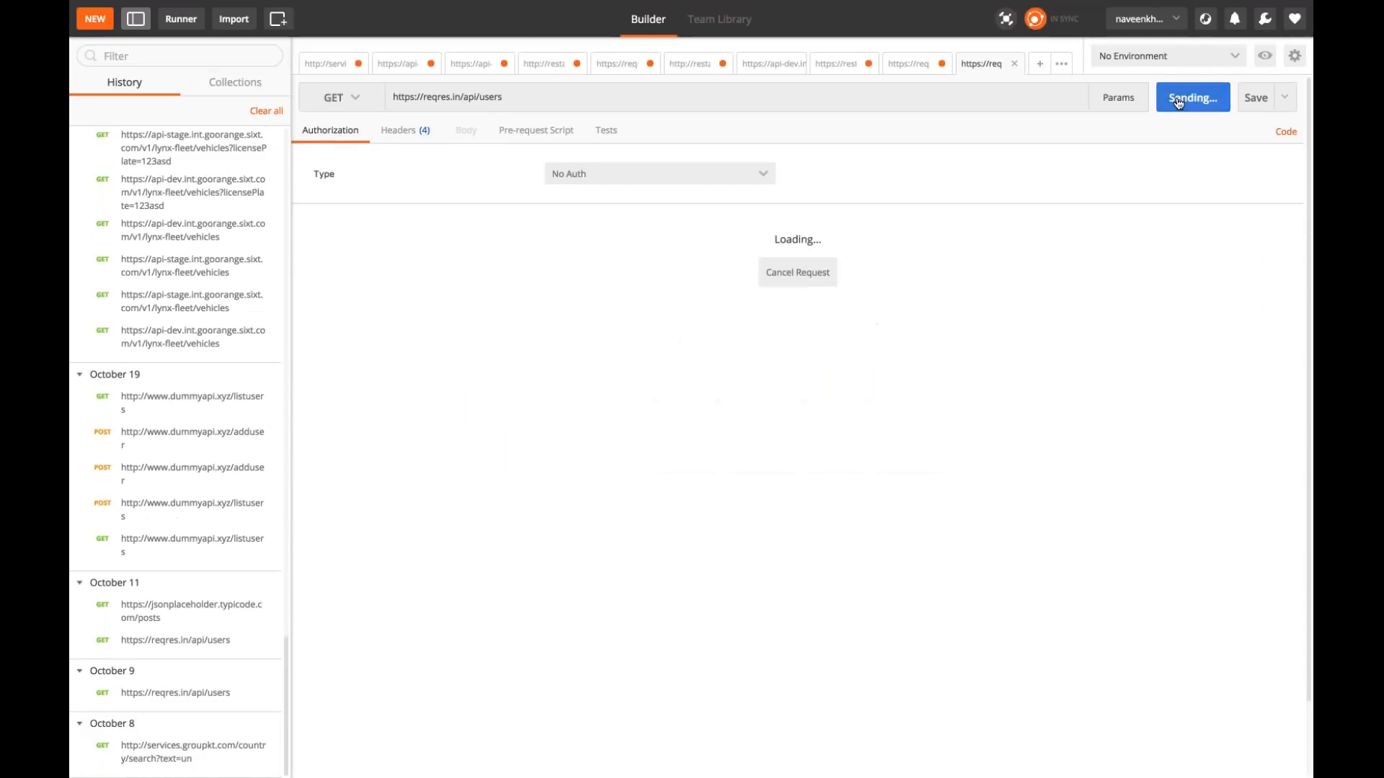
{"action": "left_click", "coordinate": [345, 580]}
{"action": "left_click_drag", "start_coordinate": [344, 581], "coordinate": [310, 273]}
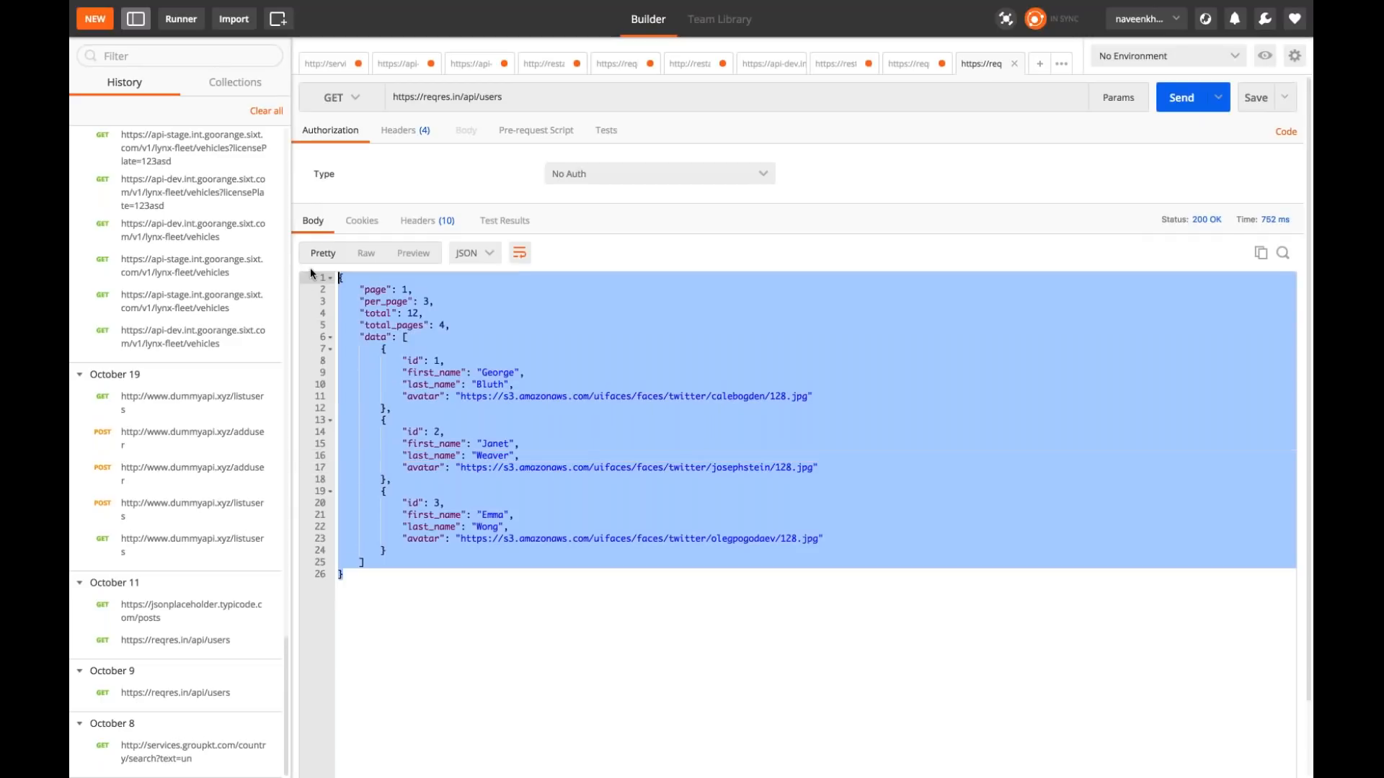
{"action": "left_click", "coordinate": [447, 503]}
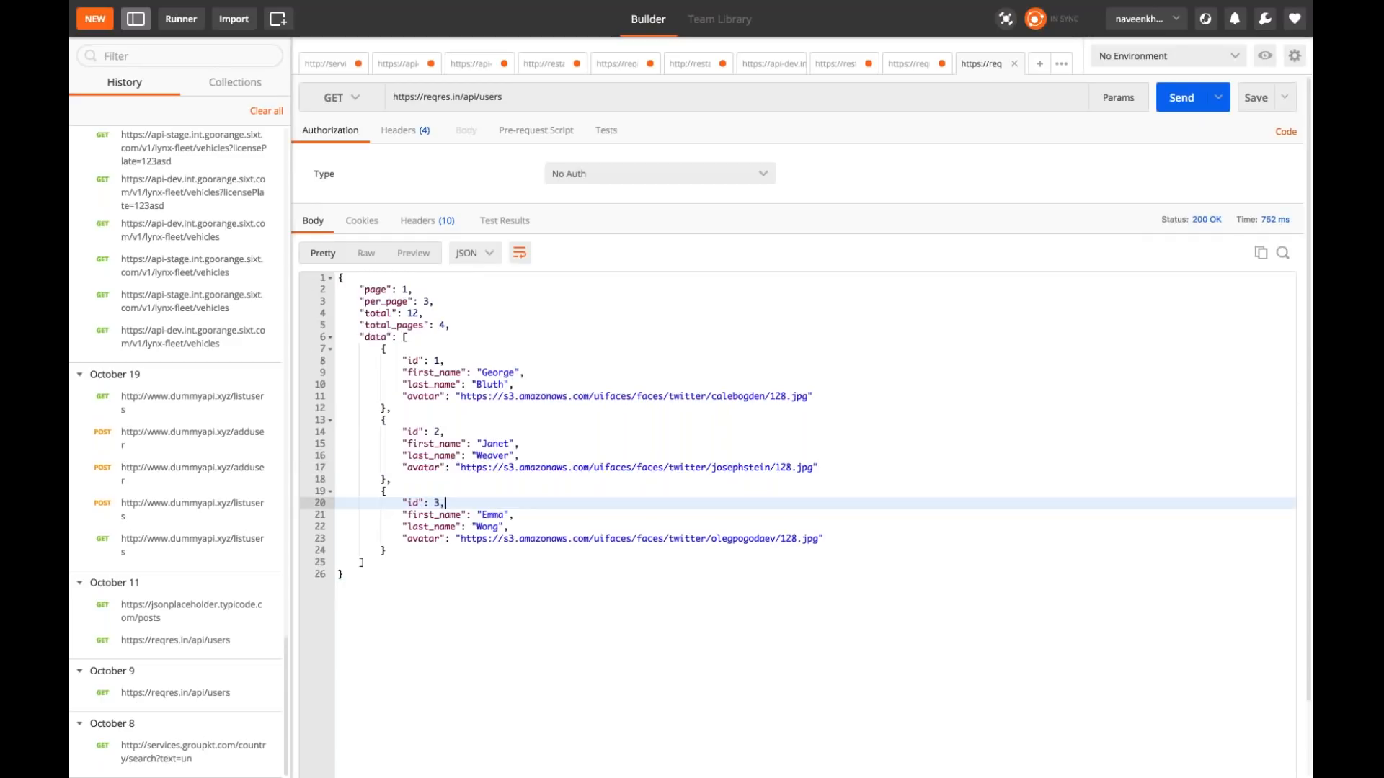
Step: Copy the users API URL into JMeter's Get User Info request, with reqres.in/api/users as server name and http as protocol
{"action": "triple_click", "coordinate": [505, 98]}
{"action": "key", "text": "super+c"}
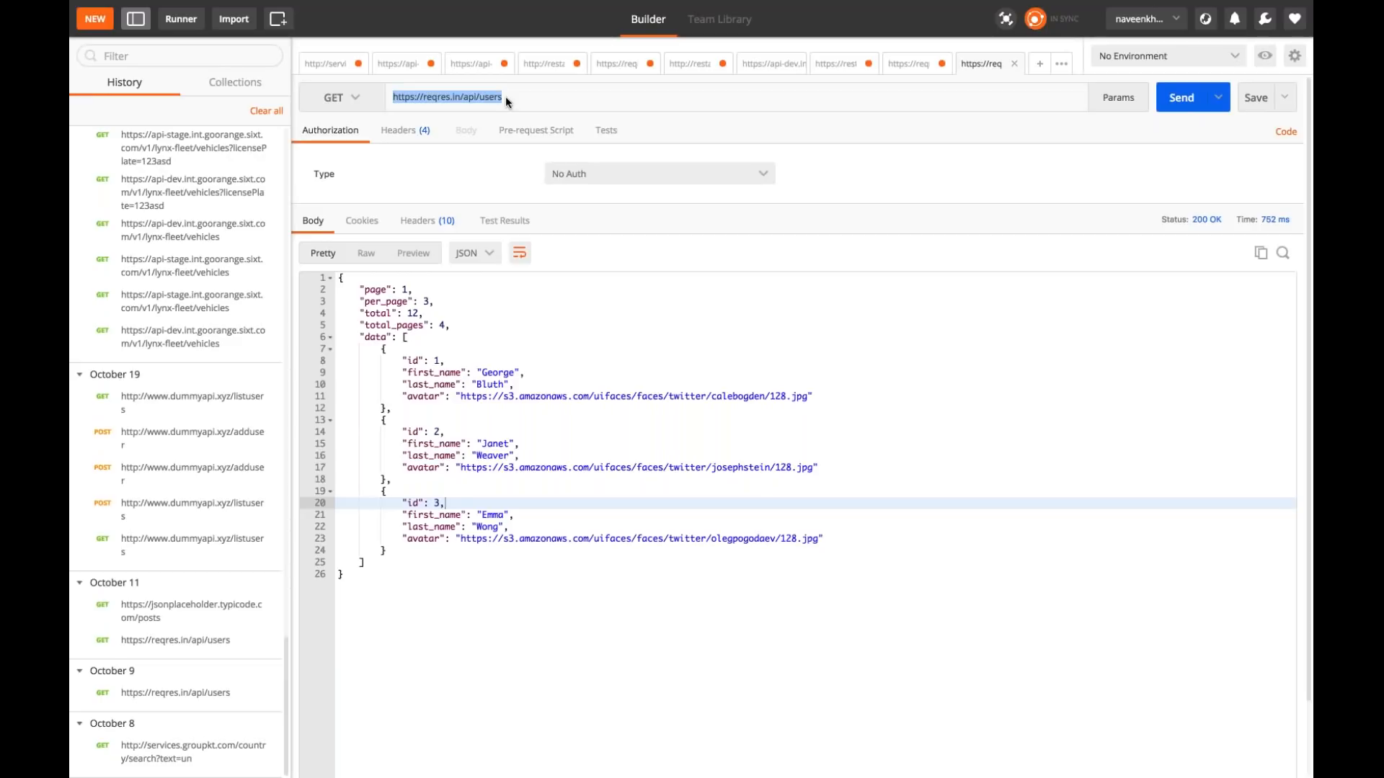
{"action": "key", "text": "ctrl+Left"}
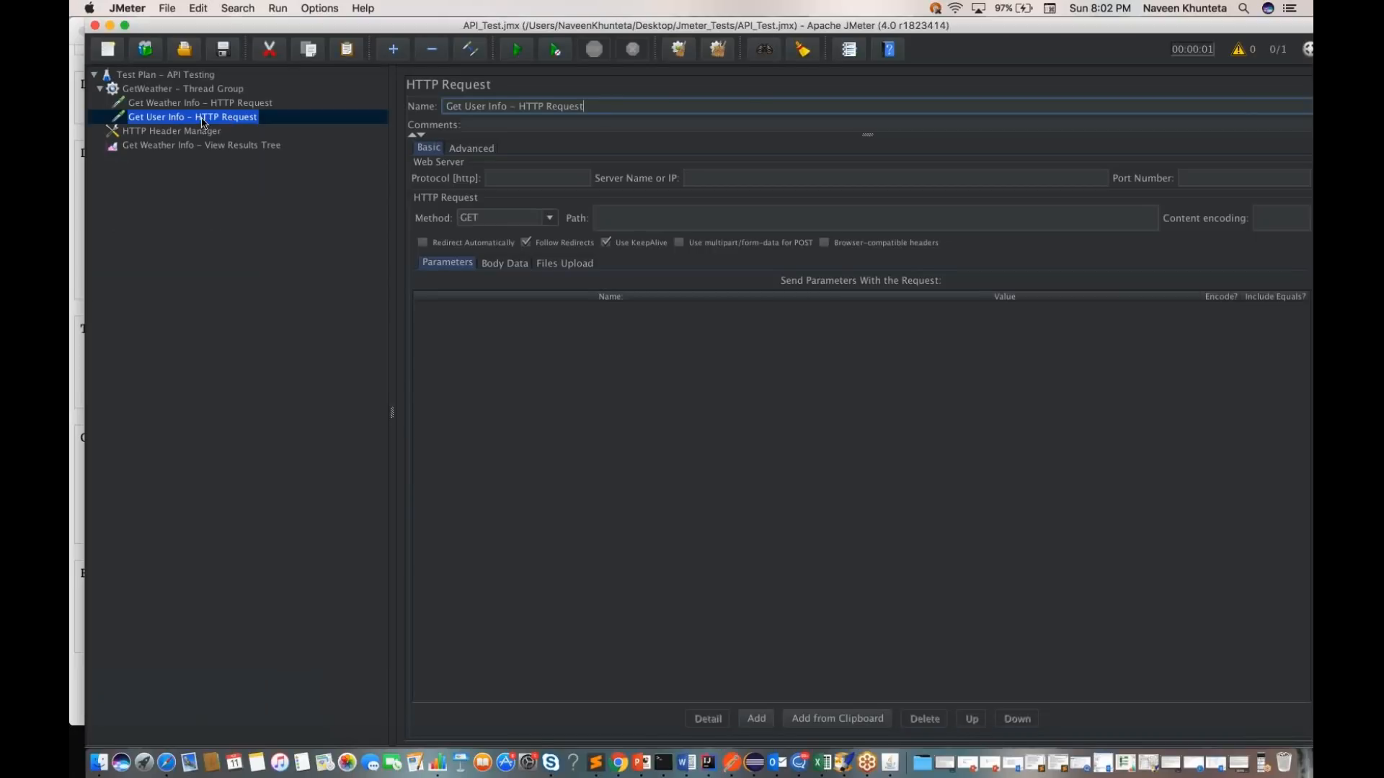
{"action": "left_click", "coordinate": [764, 178]}
{"action": "key", "text": "super+v"}
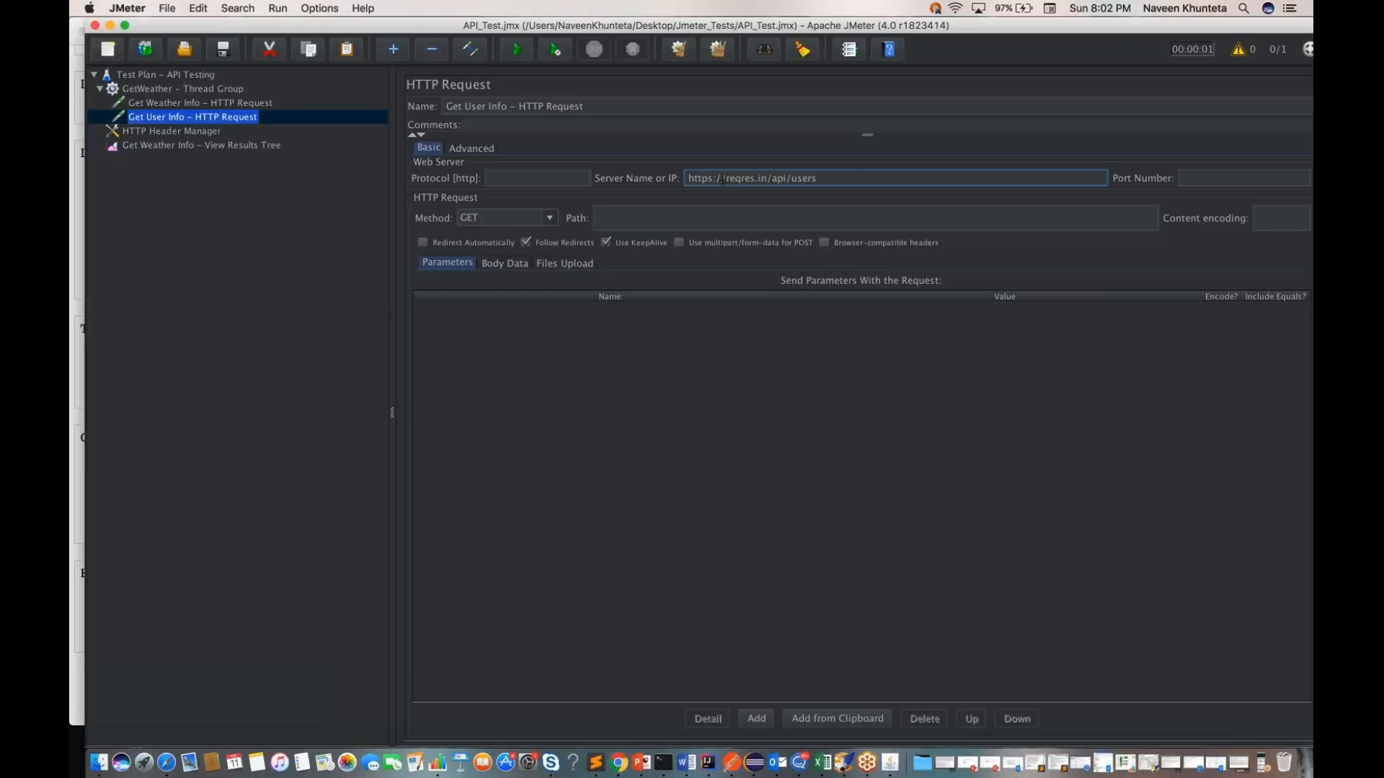
{"action": "left_click_drag", "start_coordinate": [725, 178], "coordinate": [688, 178]}
{"action": "key", "text": "BackSpace"}
{"action": "left_click", "coordinate": [569, 172]}
{"action": "type", "text": "http"}
Step: Check the users API URL in Postman for the Get User Info request's path and return to JMeter
{"action": "left_click", "coordinate": [625, 219]}
{"action": "key", "text": "ctrl+Right"}
{"action": "left_click", "coordinate": [512, 99]}
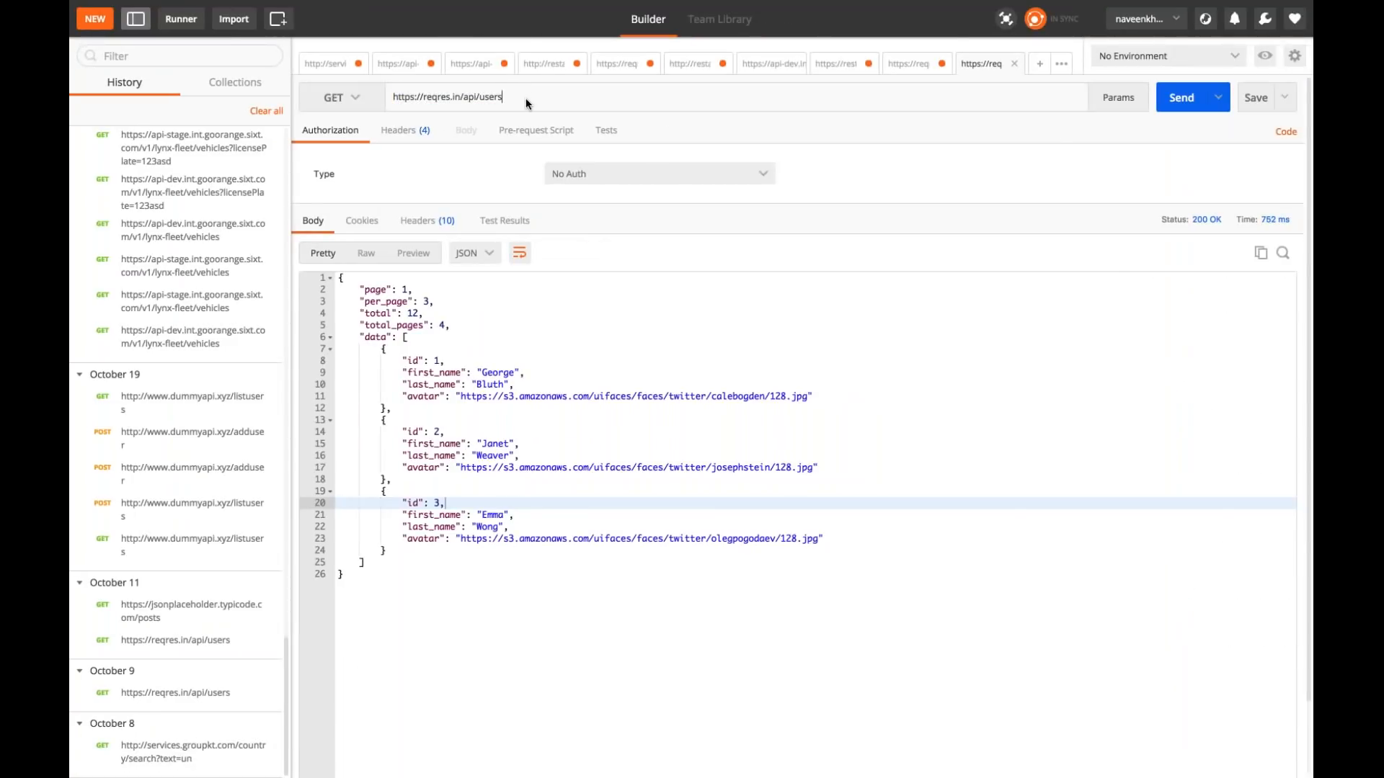
{"action": "key", "text": "ctrl+Left"}
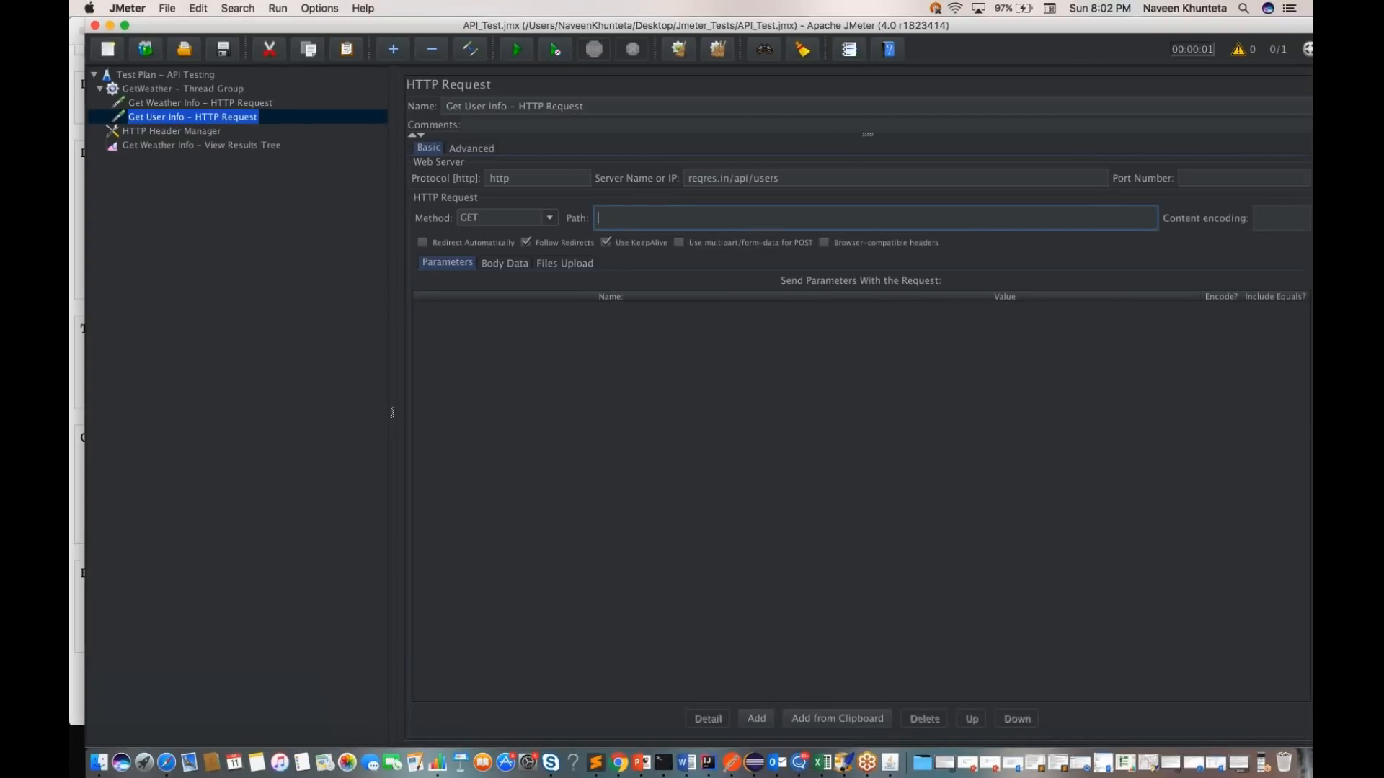
Step: Compare the users API URL in Postman with the Get User Info request, and review the Get Weather Info request settings in JMeter
{"action": "key", "text": "ctrl+Right"}
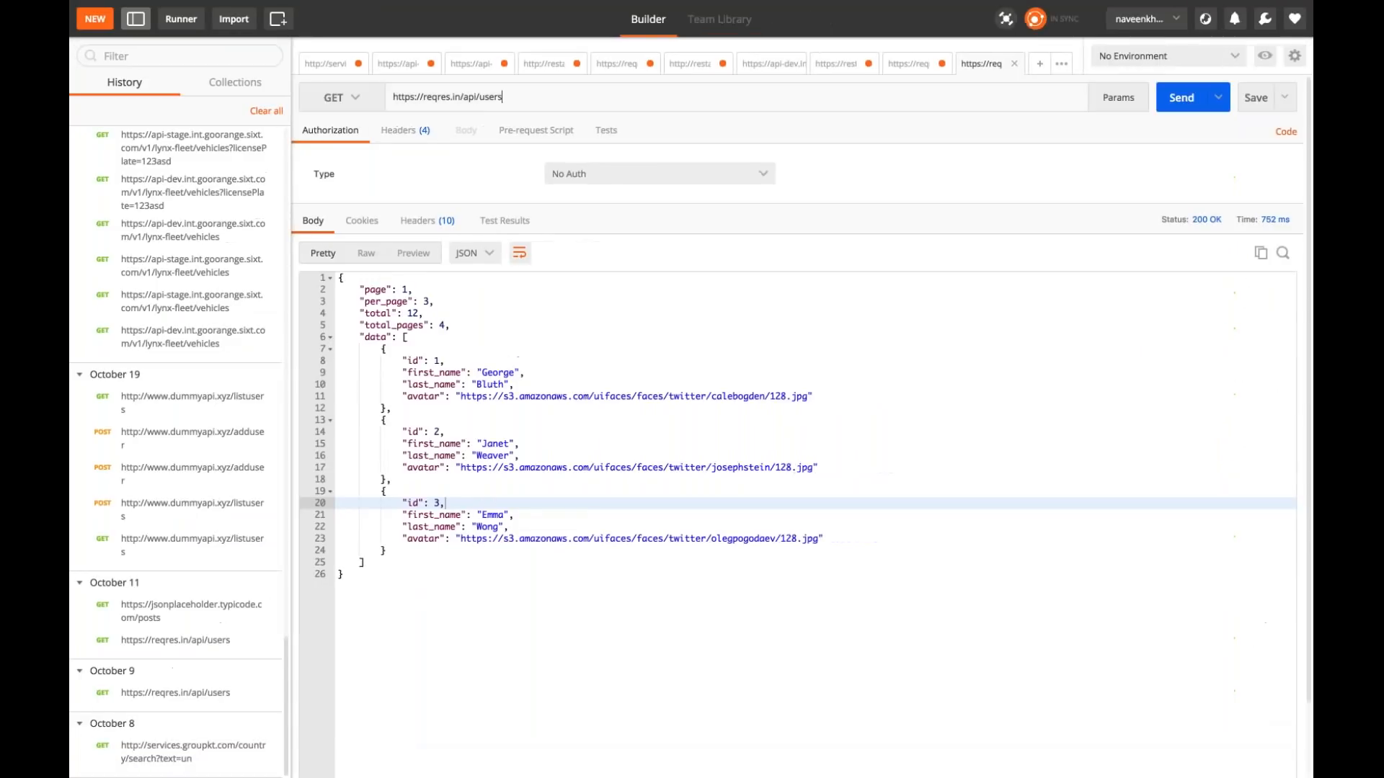
{"action": "key", "text": "ctrl+Left"}
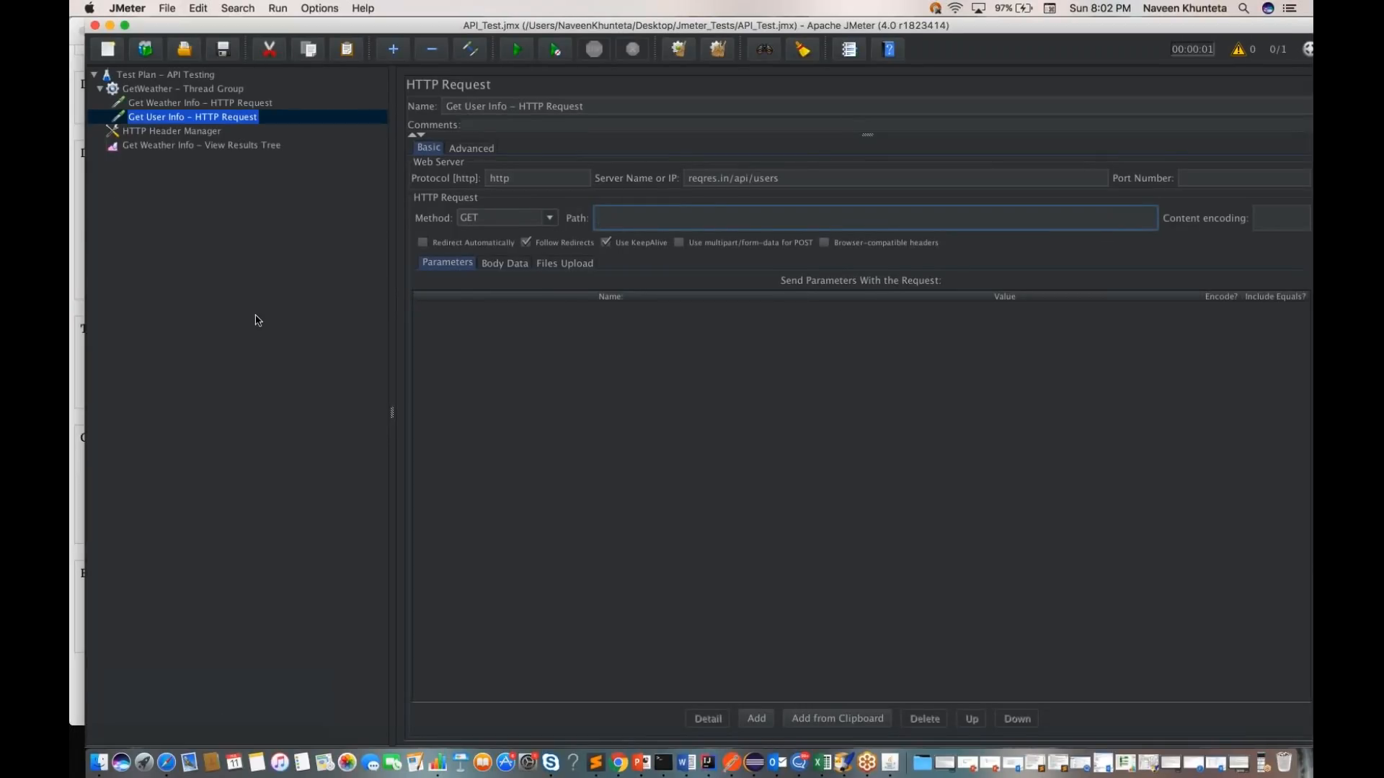
{"action": "left_click", "coordinate": [208, 146]}
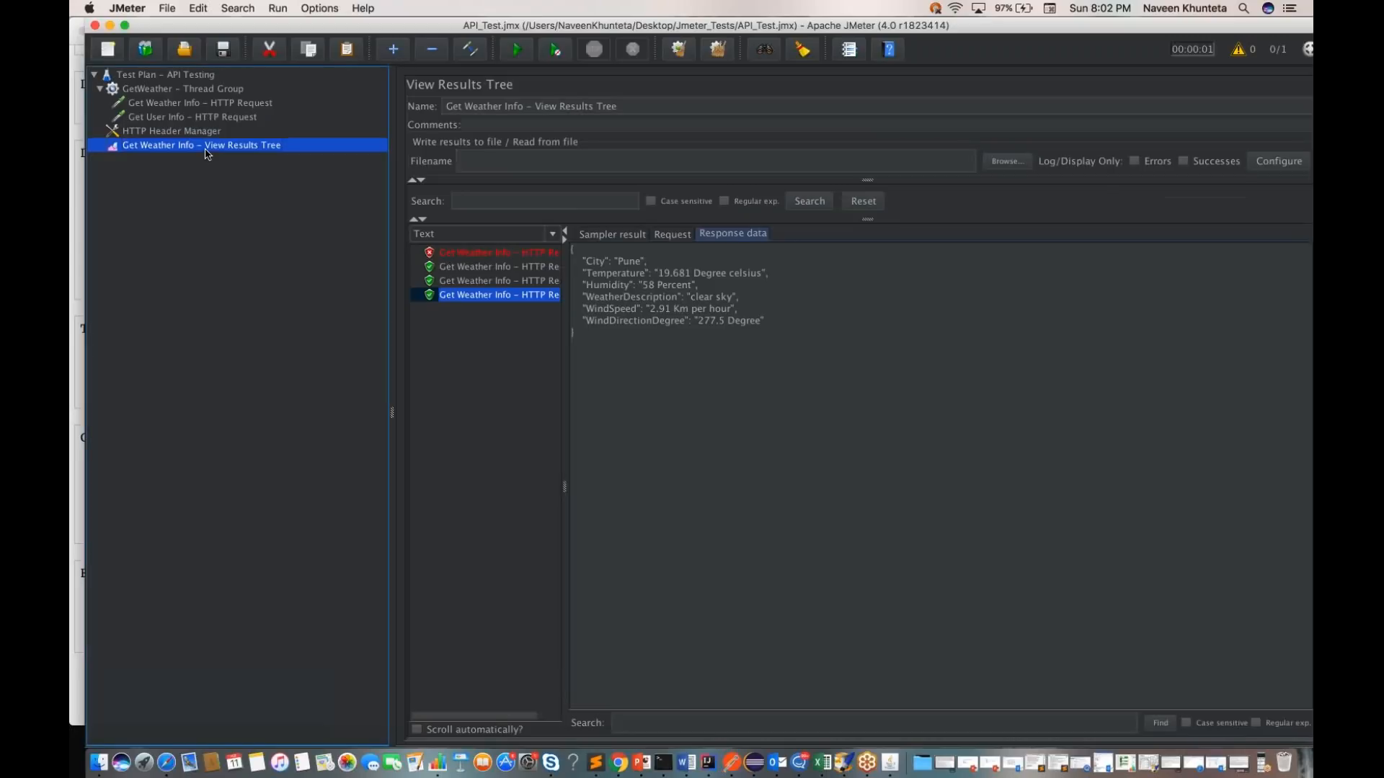
{"action": "left_click", "coordinate": [175, 104]}
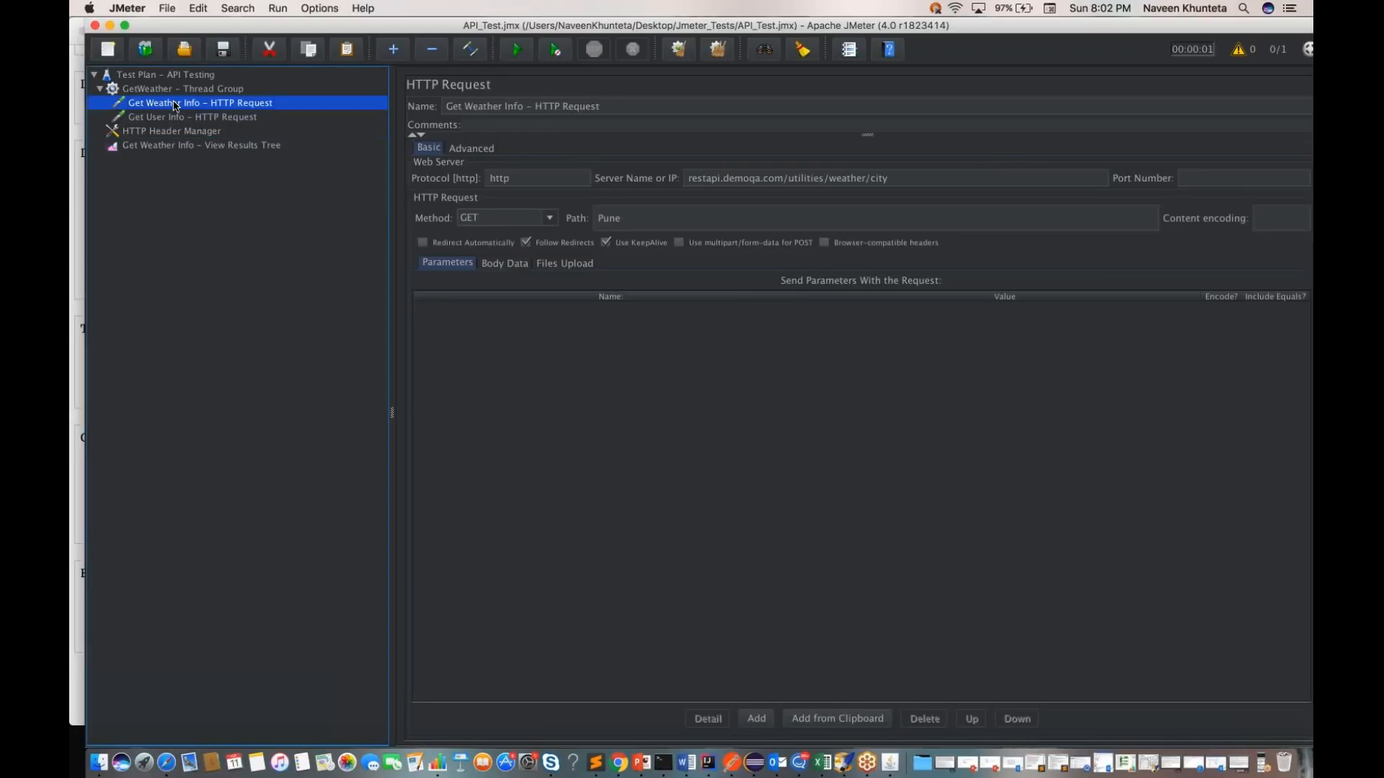
{"action": "key", "text": "Down"}
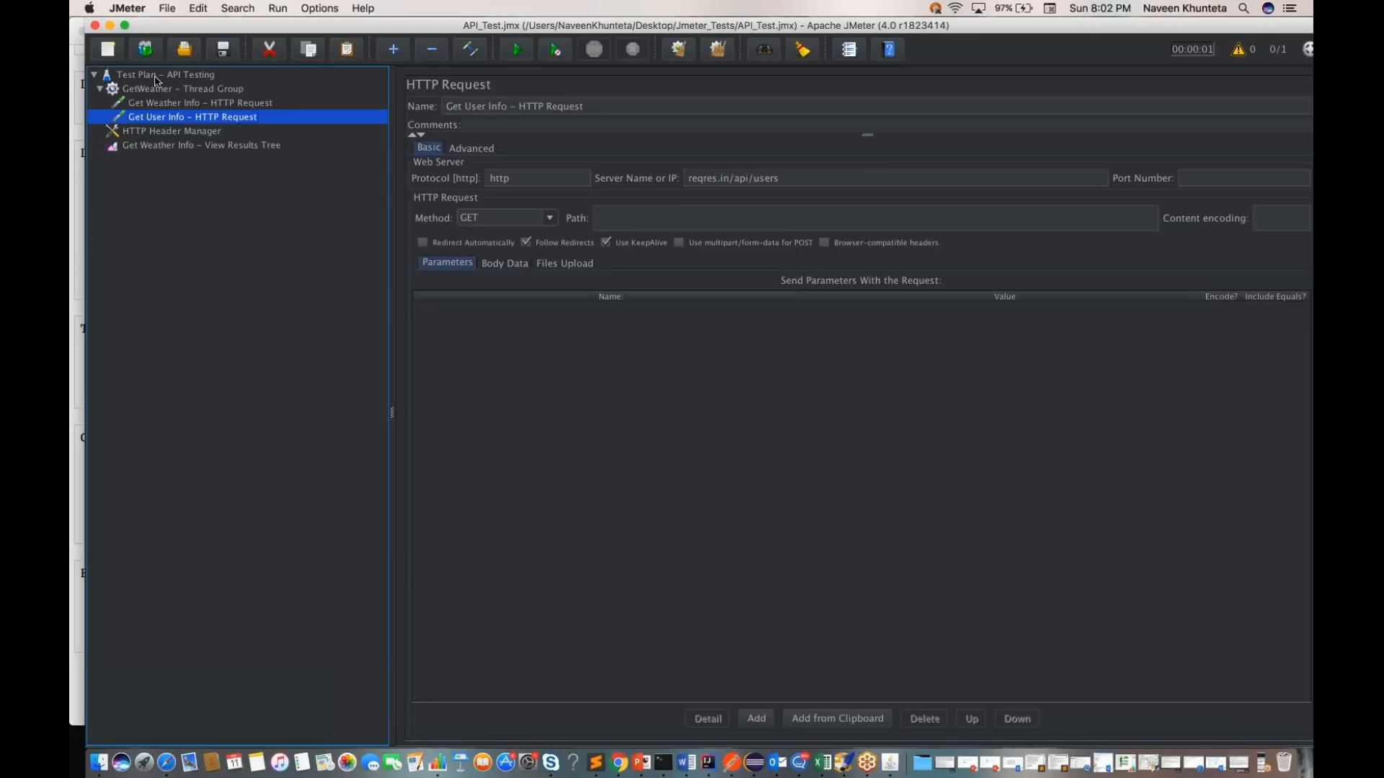
Step: Clear the old sample results from the Get Weather Info View Results Tree
{"action": "left_click", "coordinate": [159, 78]}
{"action": "left_click", "coordinate": [173, 147]}
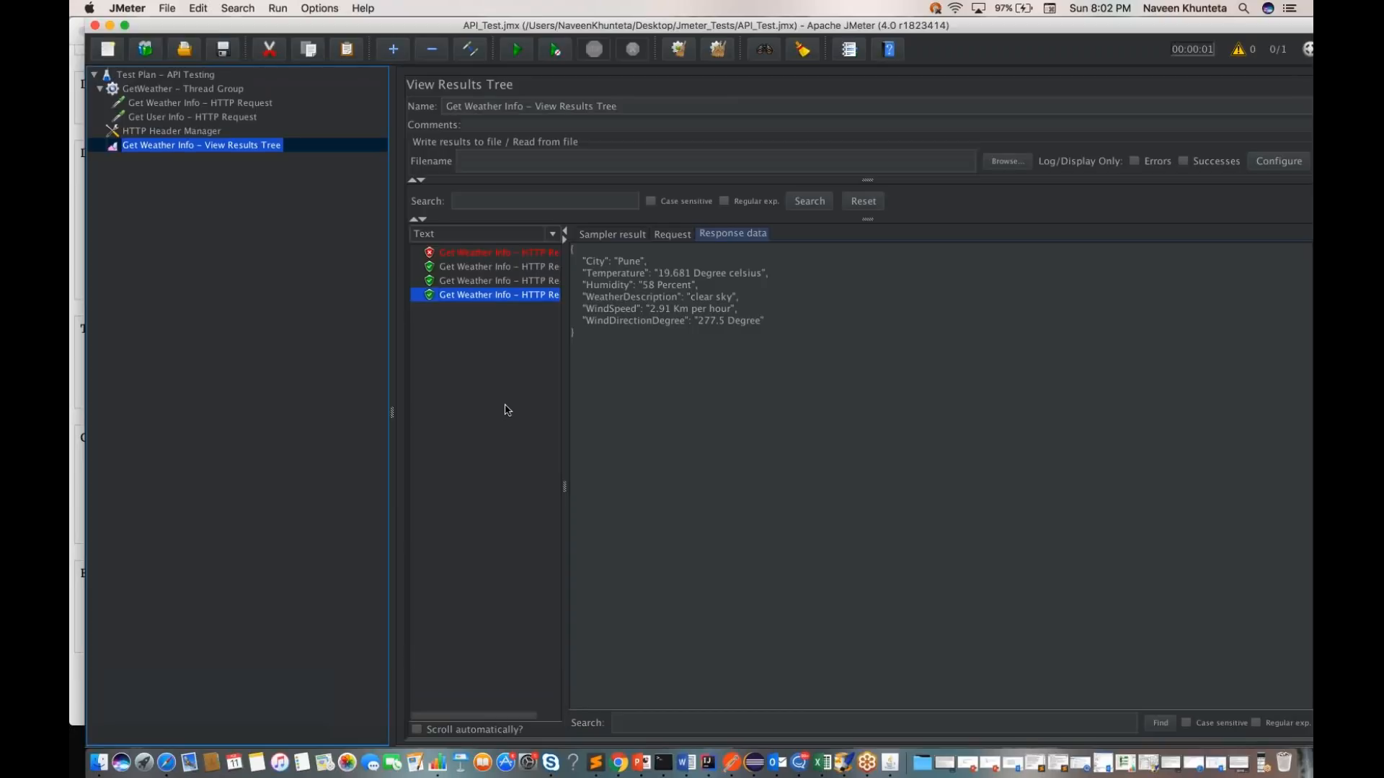
{"action": "left_click", "coordinate": [680, 49]}
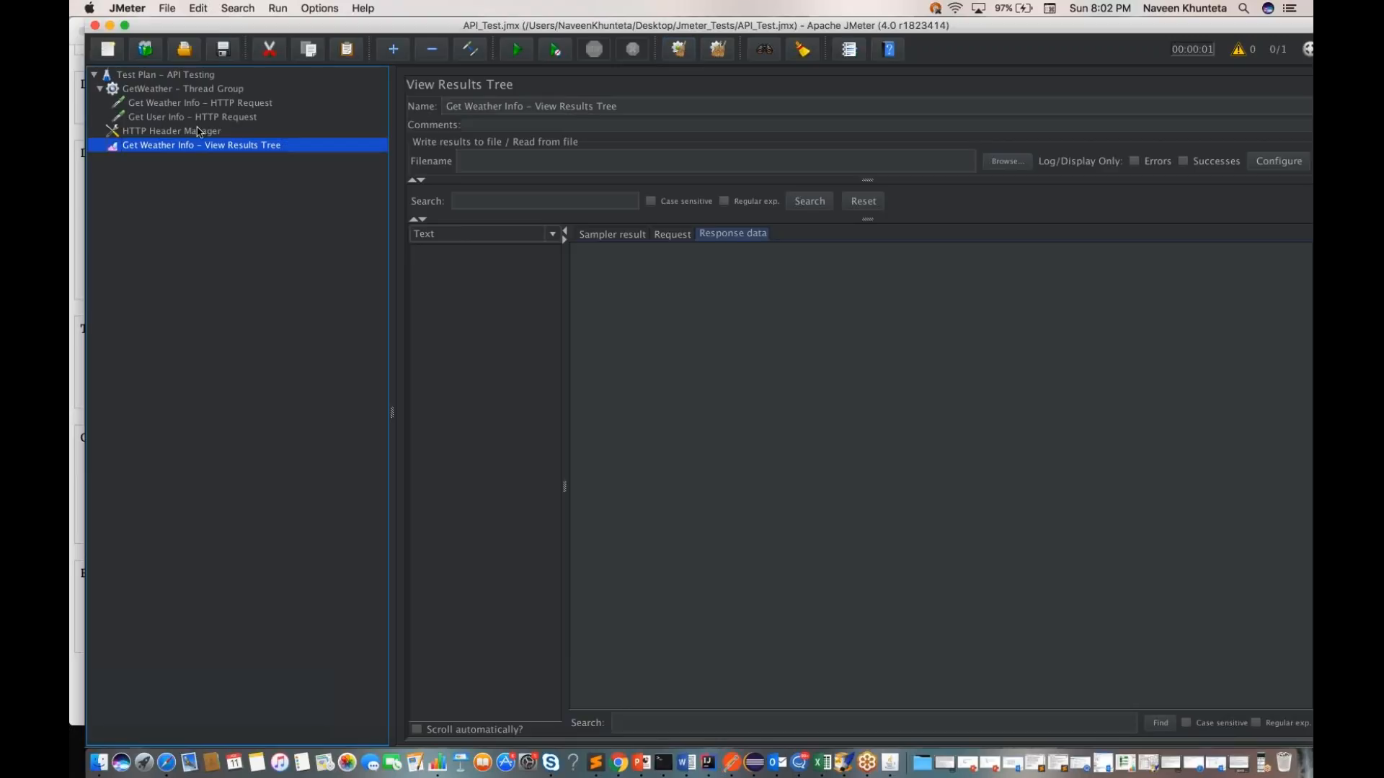
Step: Run the API Testing test plan and show the expanded Get User Info result's response data in the widened results list
{"action": "left_click", "coordinate": [177, 77]}
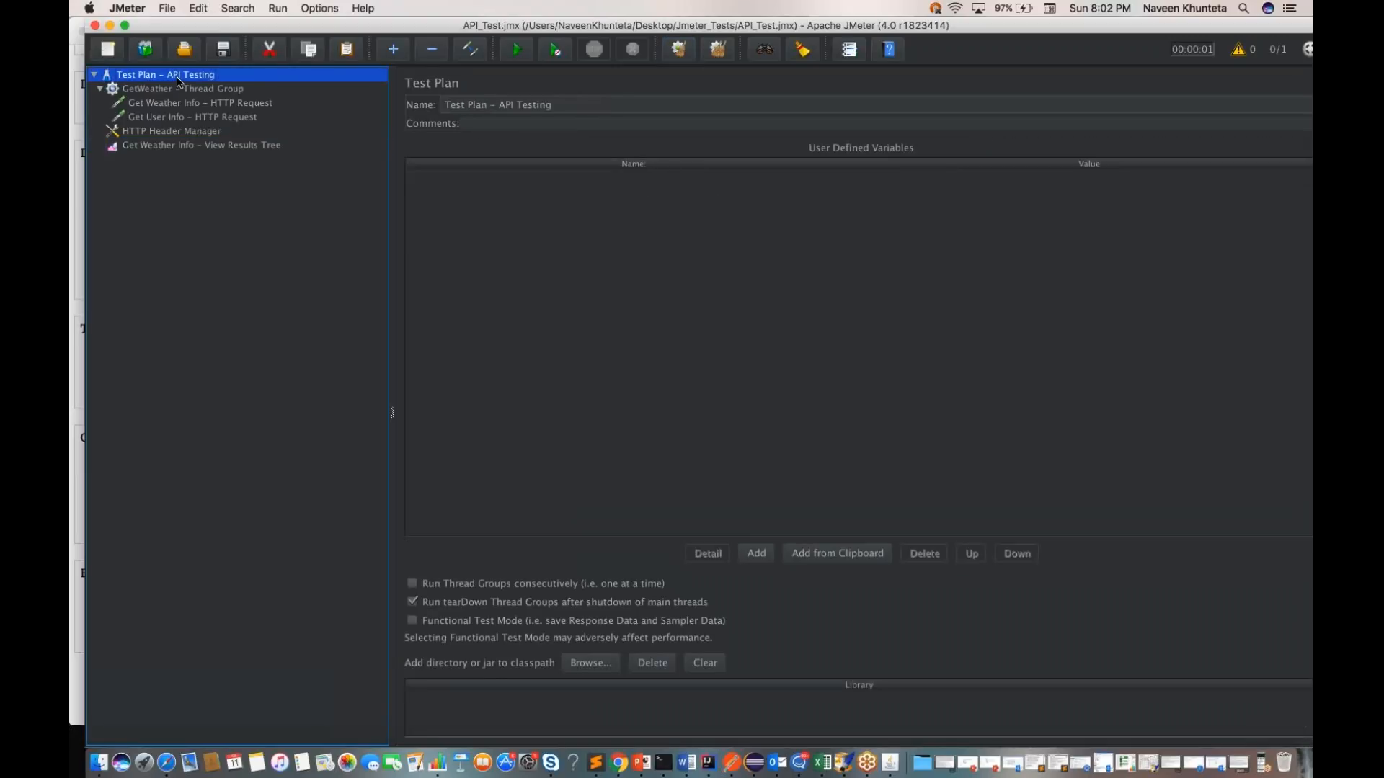
{"action": "key", "text": "super+r"}
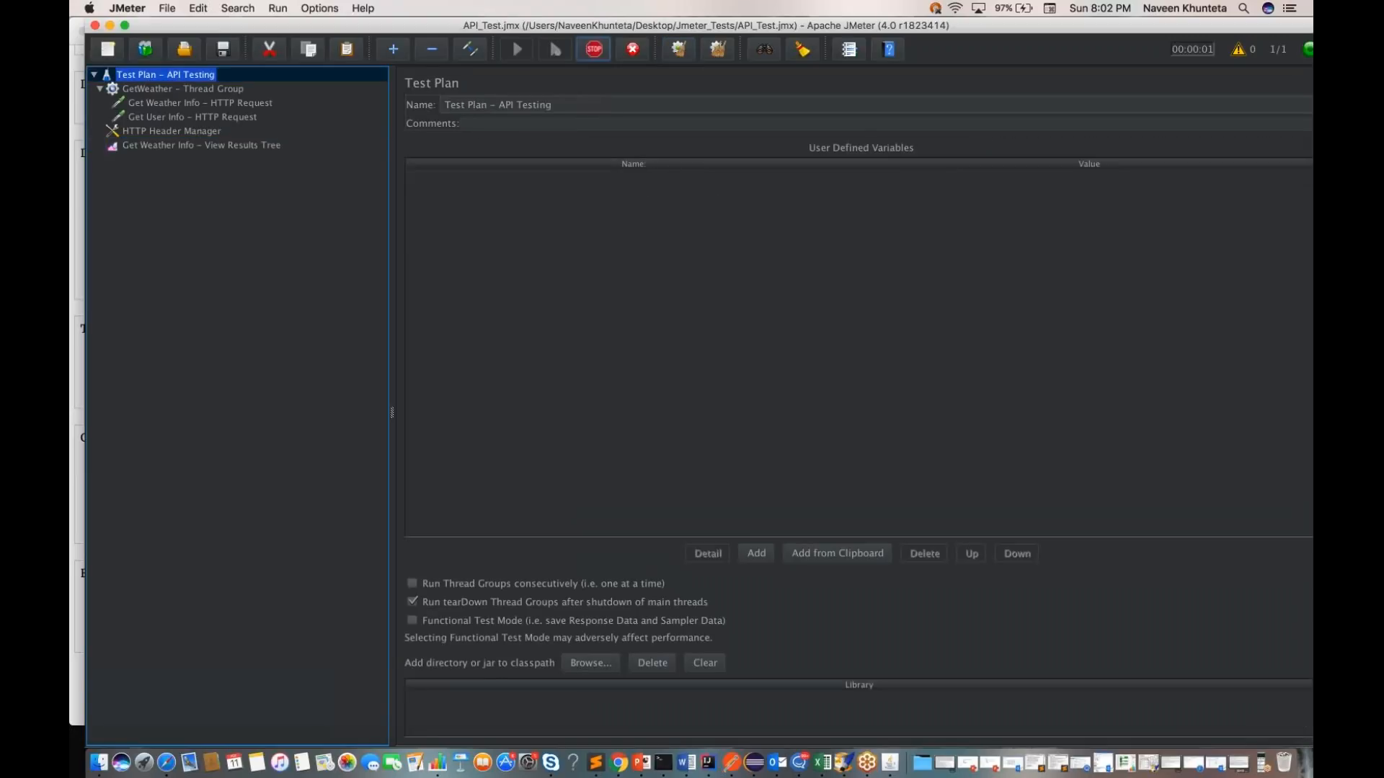
{"action": "left_click", "coordinate": [256, 146]}
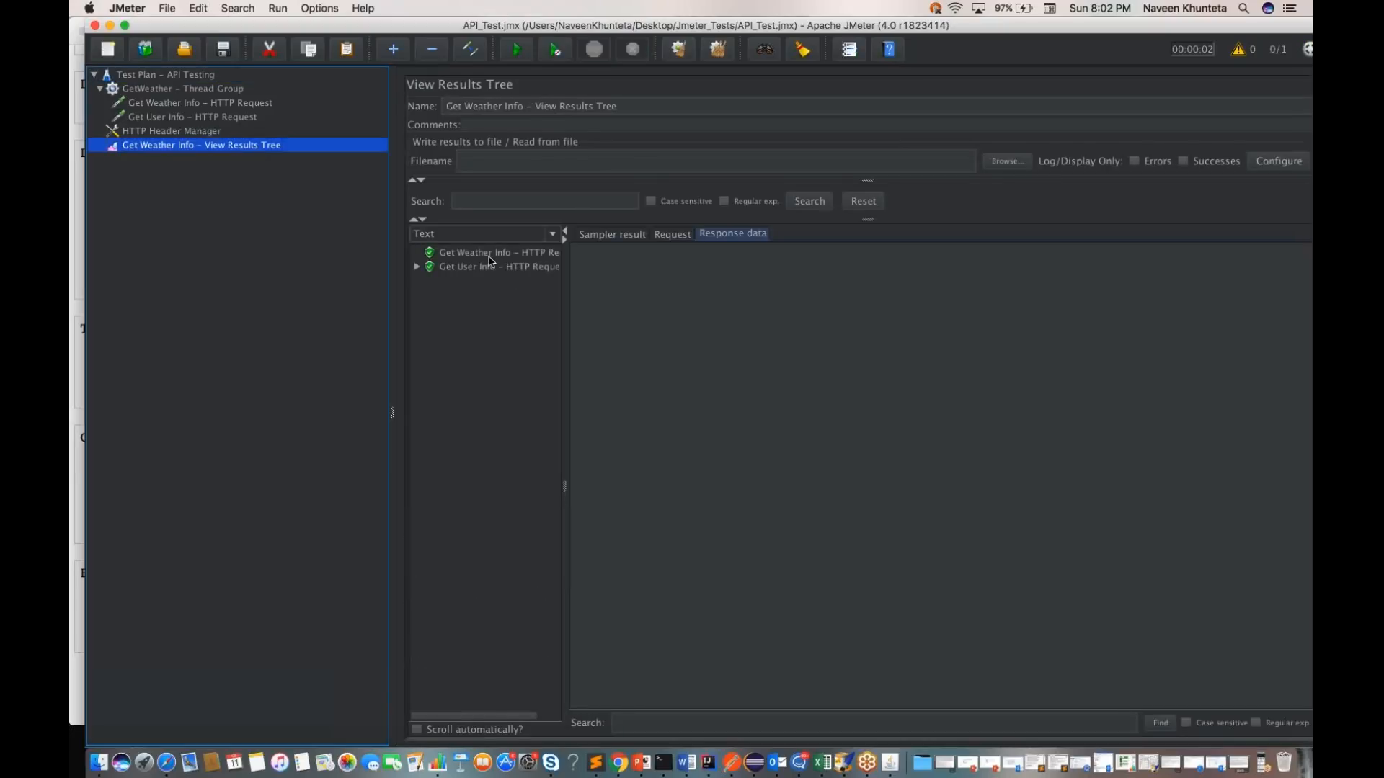
{"action": "left_click", "coordinate": [417, 267]}
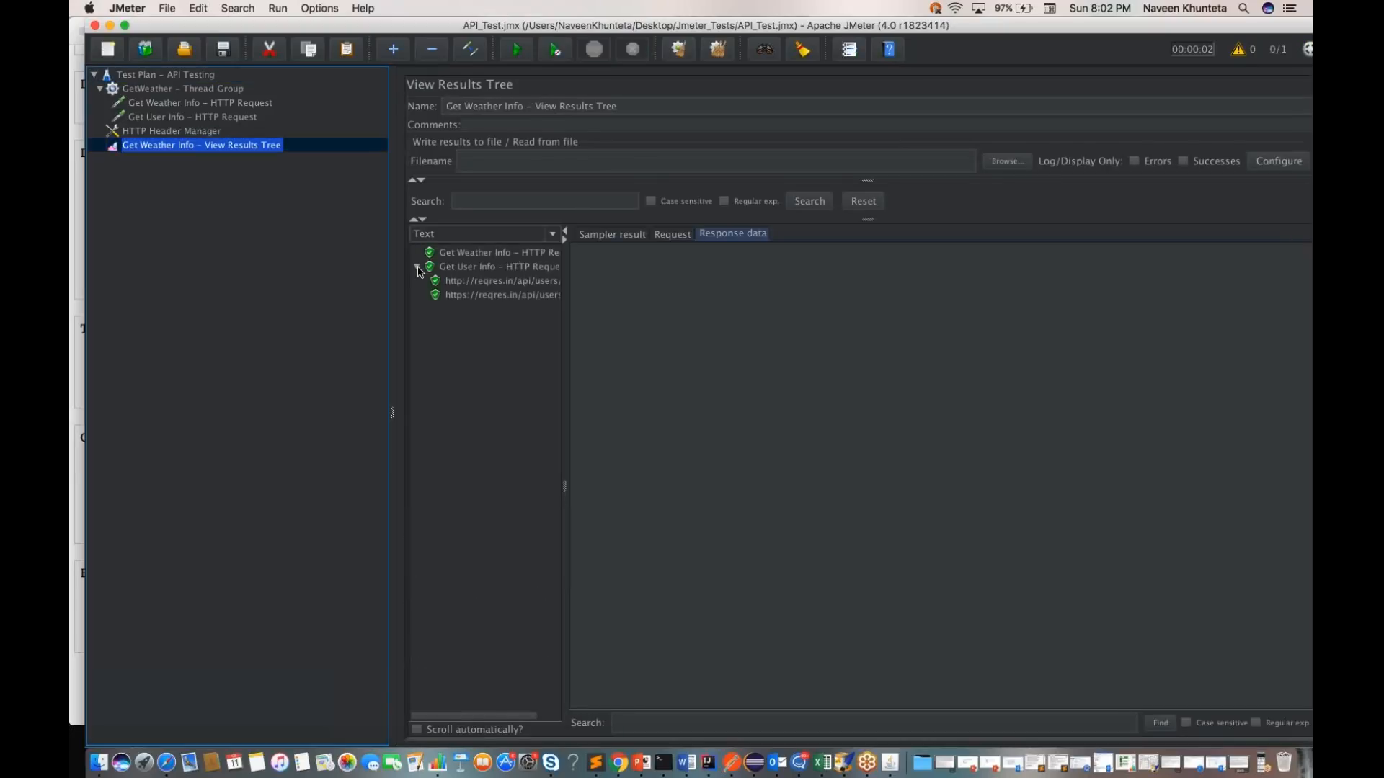
{"action": "left_click_drag", "start_coordinate": [566, 345], "coordinate": [653, 336]}
{"action": "left_click", "coordinate": [516, 268]}
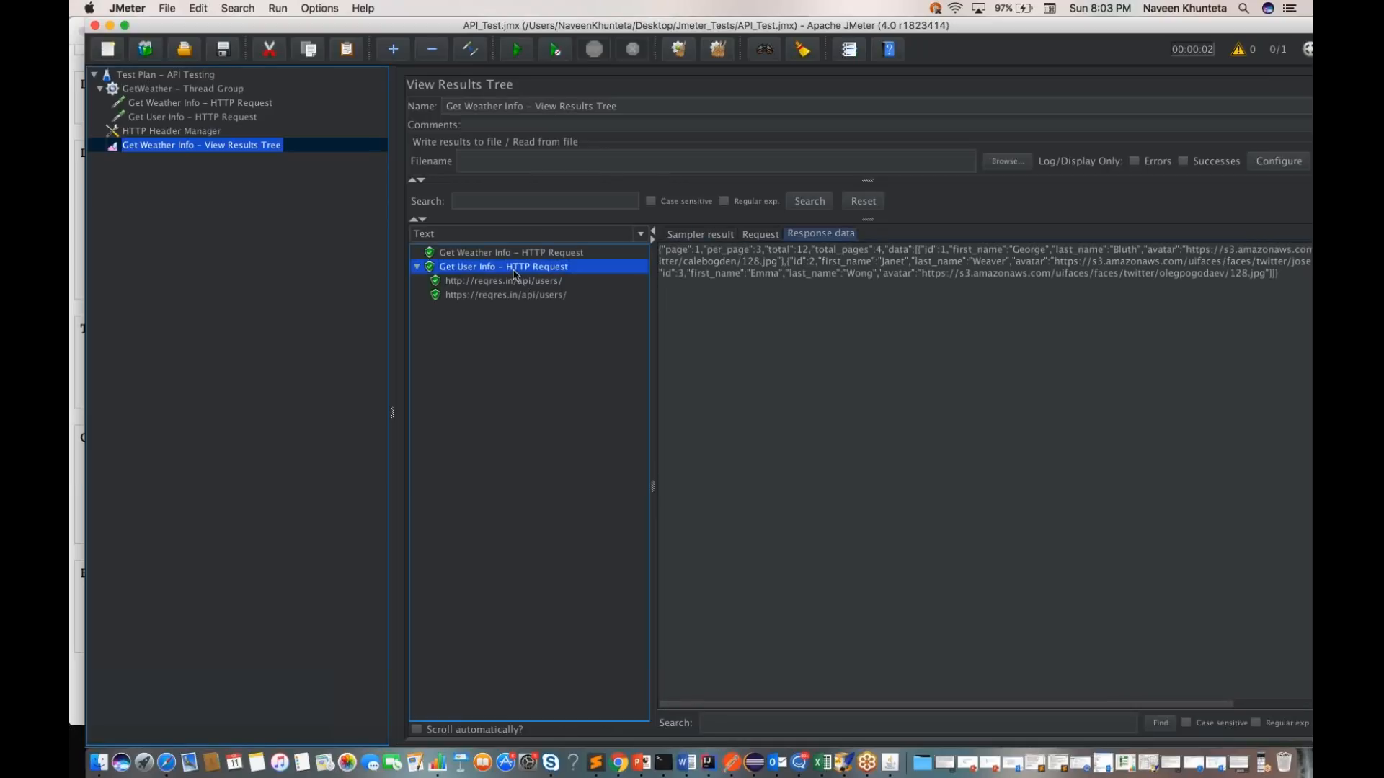
Step: View the response data of the http users sub-result, the Get Weather Info result and the Get User Info result
{"action": "left_click", "coordinate": [515, 282]}
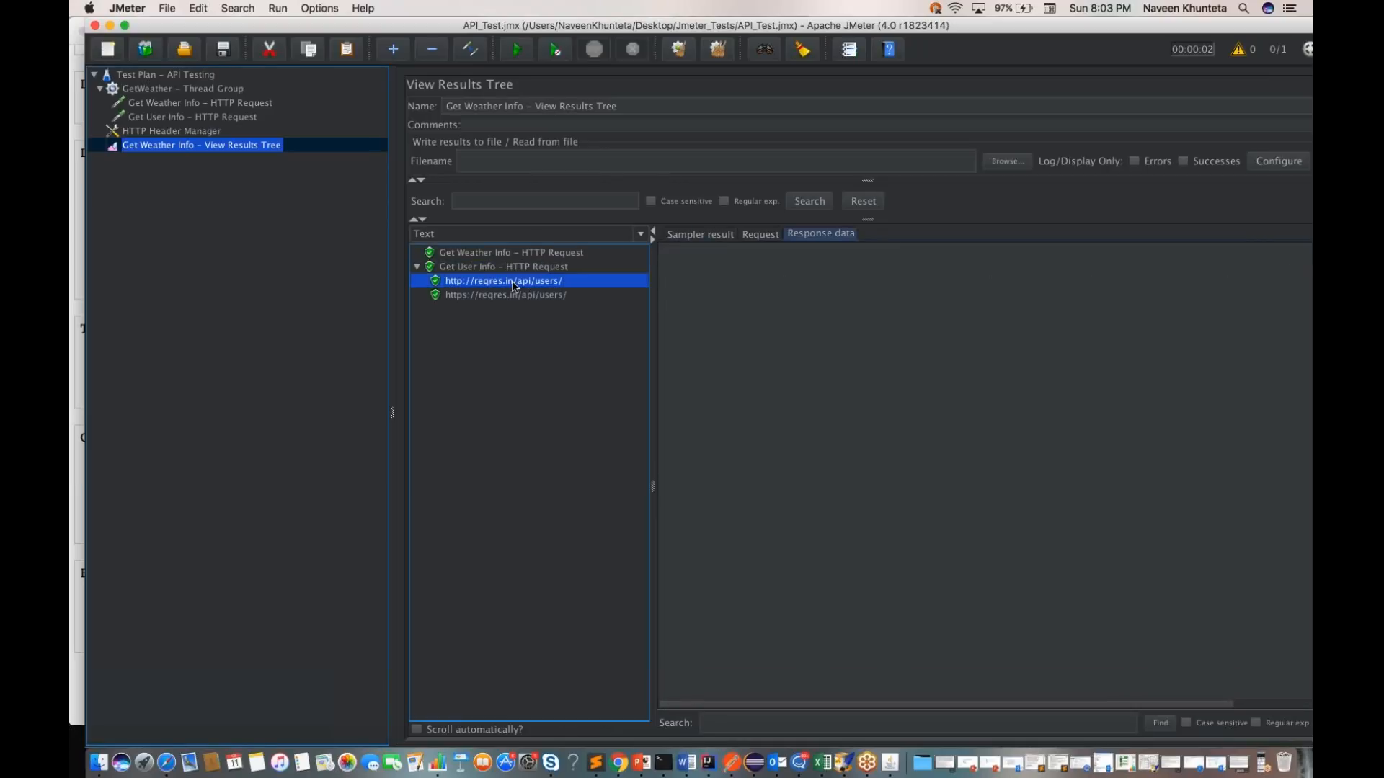
{"action": "left_click", "coordinate": [499, 254]}
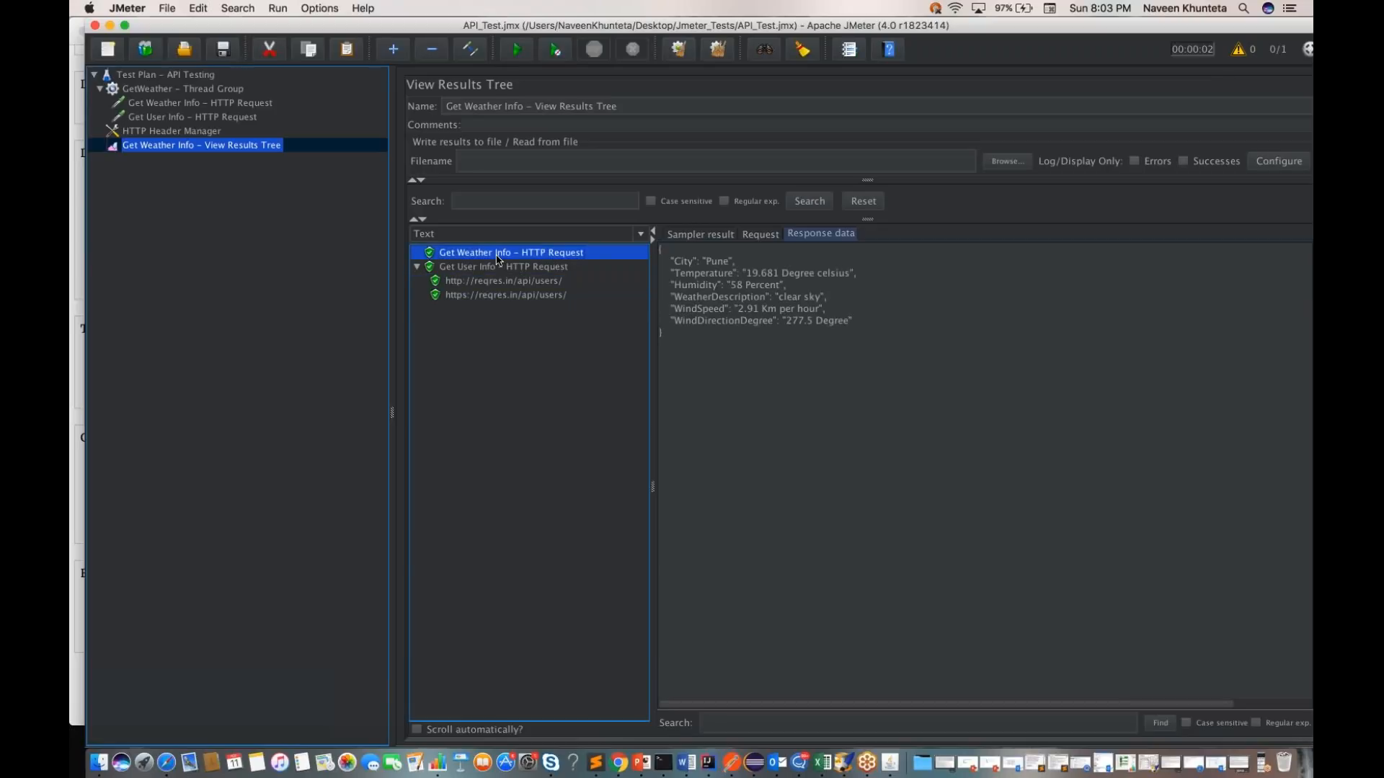
{"action": "left_click", "coordinate": [498, 268]}
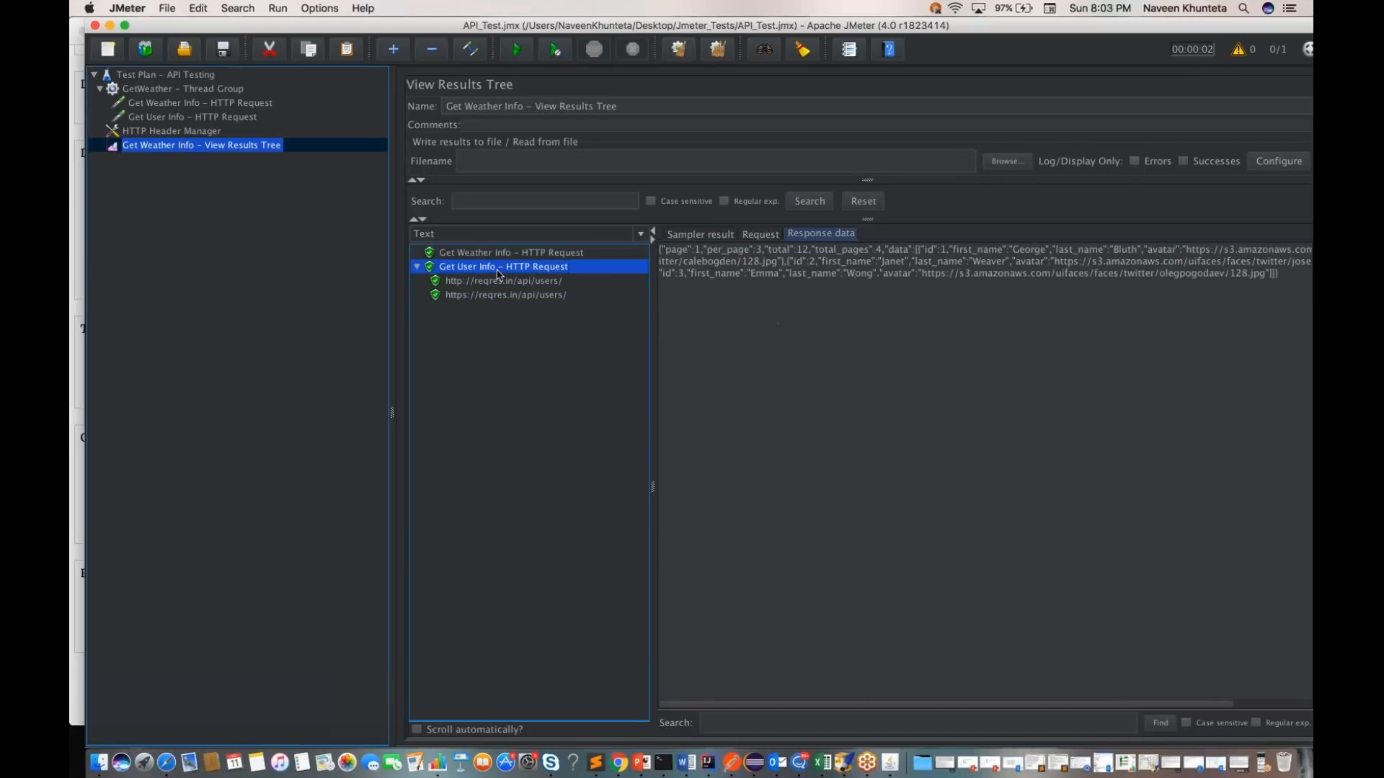
Step: Examine the request details of Get User Info and compare its http and https reqres.in/api/users sub-requests
{"action": "left_click", "coordinate": [760, 234]}
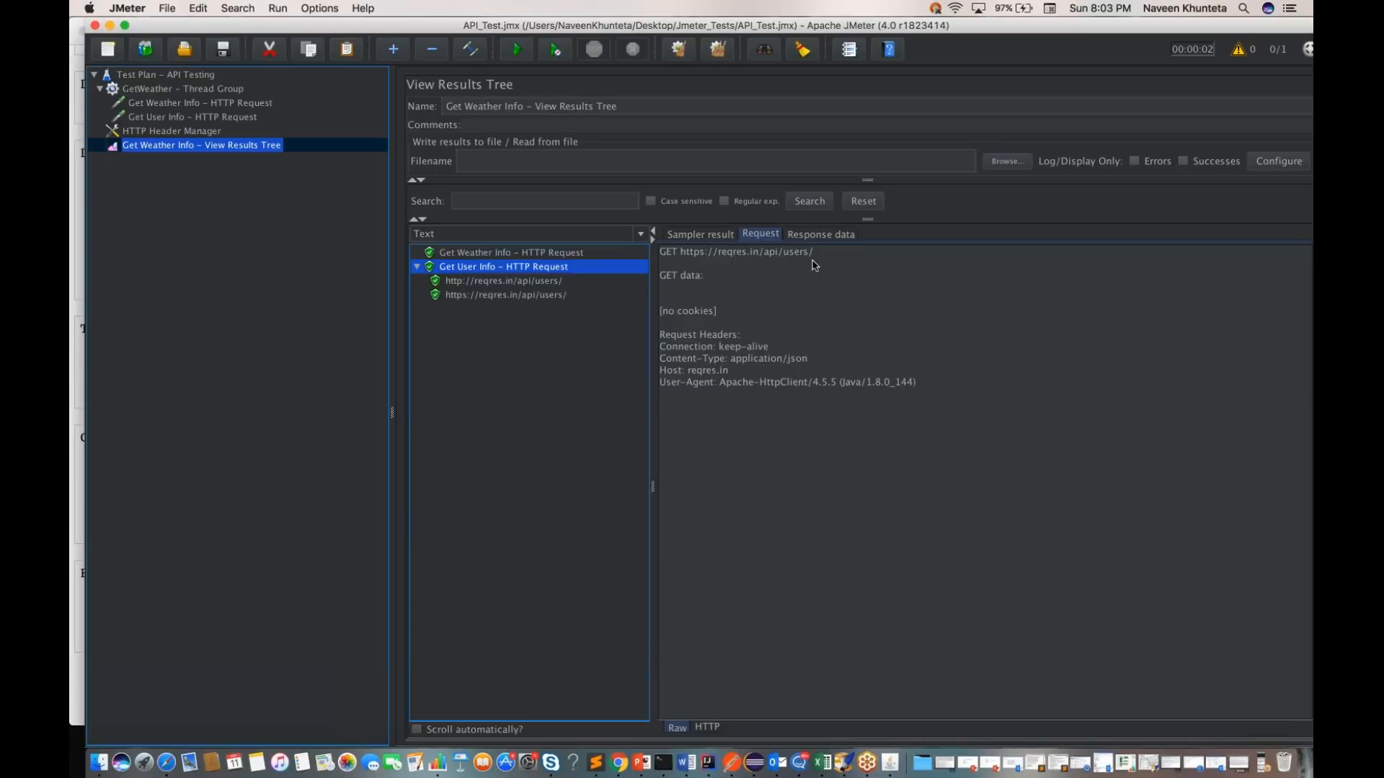
{"action": "left_click", "coordinate": [547, 282]}
{"action": "key", "text": "Down"}
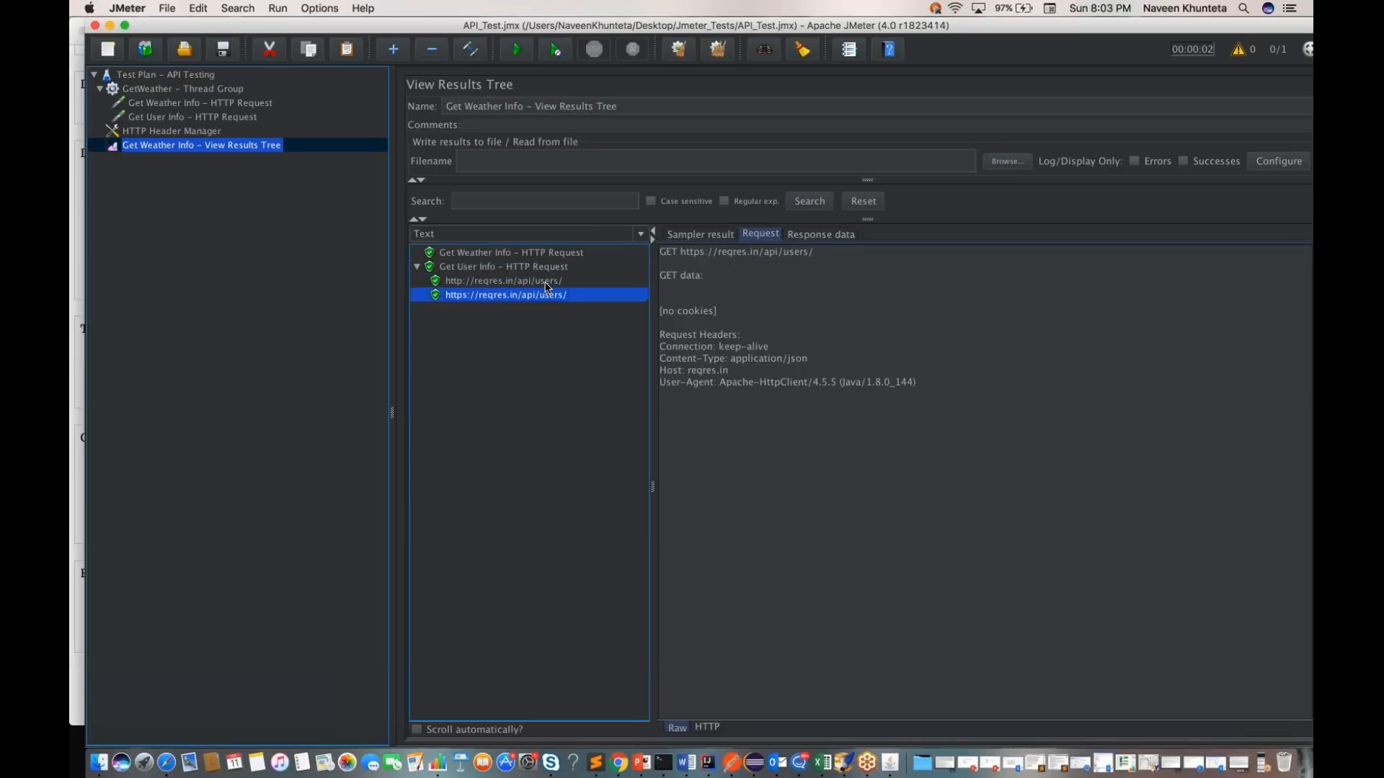
{"action": "key", "text": "Up"}
{"action": "key", "text": "Down"}
{"action": "key", "text": "Up"}
{"action": "key", "text": "Down"}
{"action": "key", "text": "Up"}
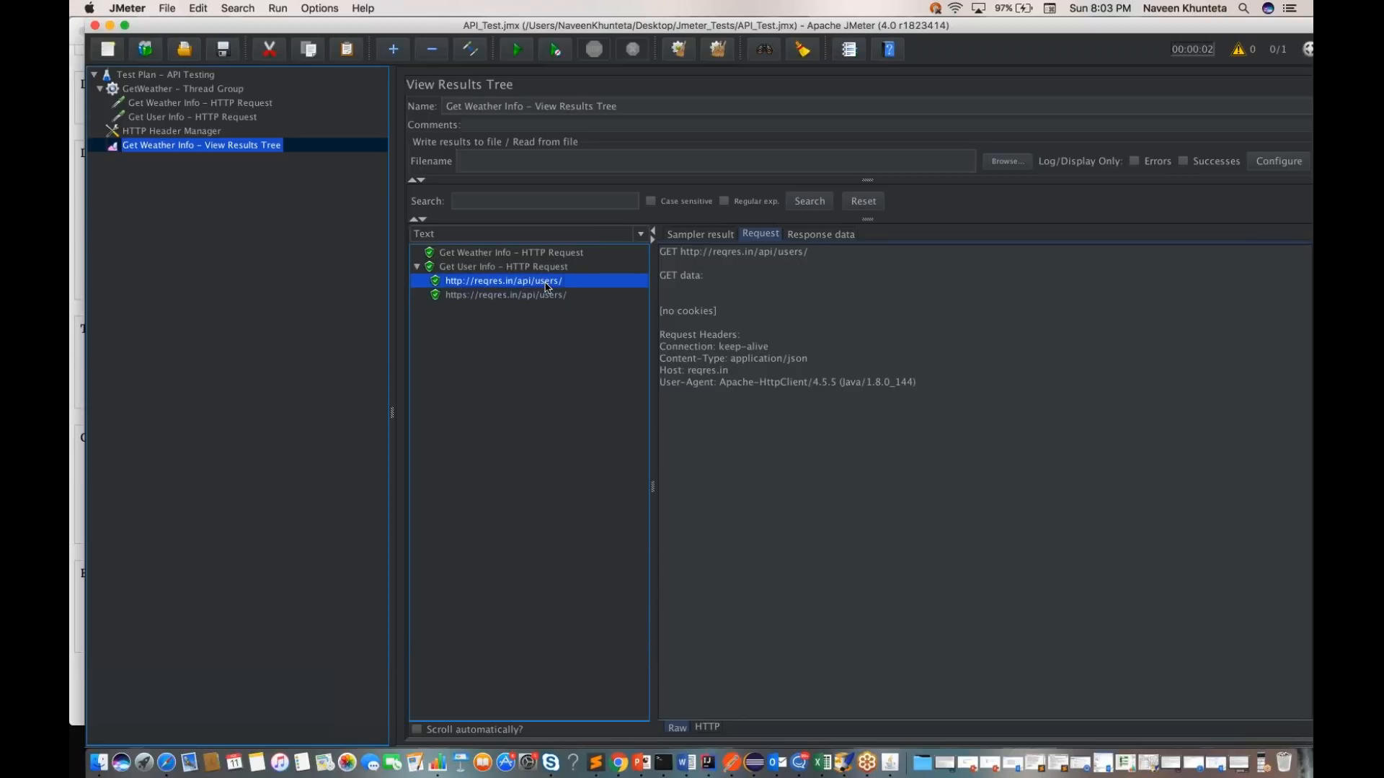
{"action": "key", "text": "Down"}
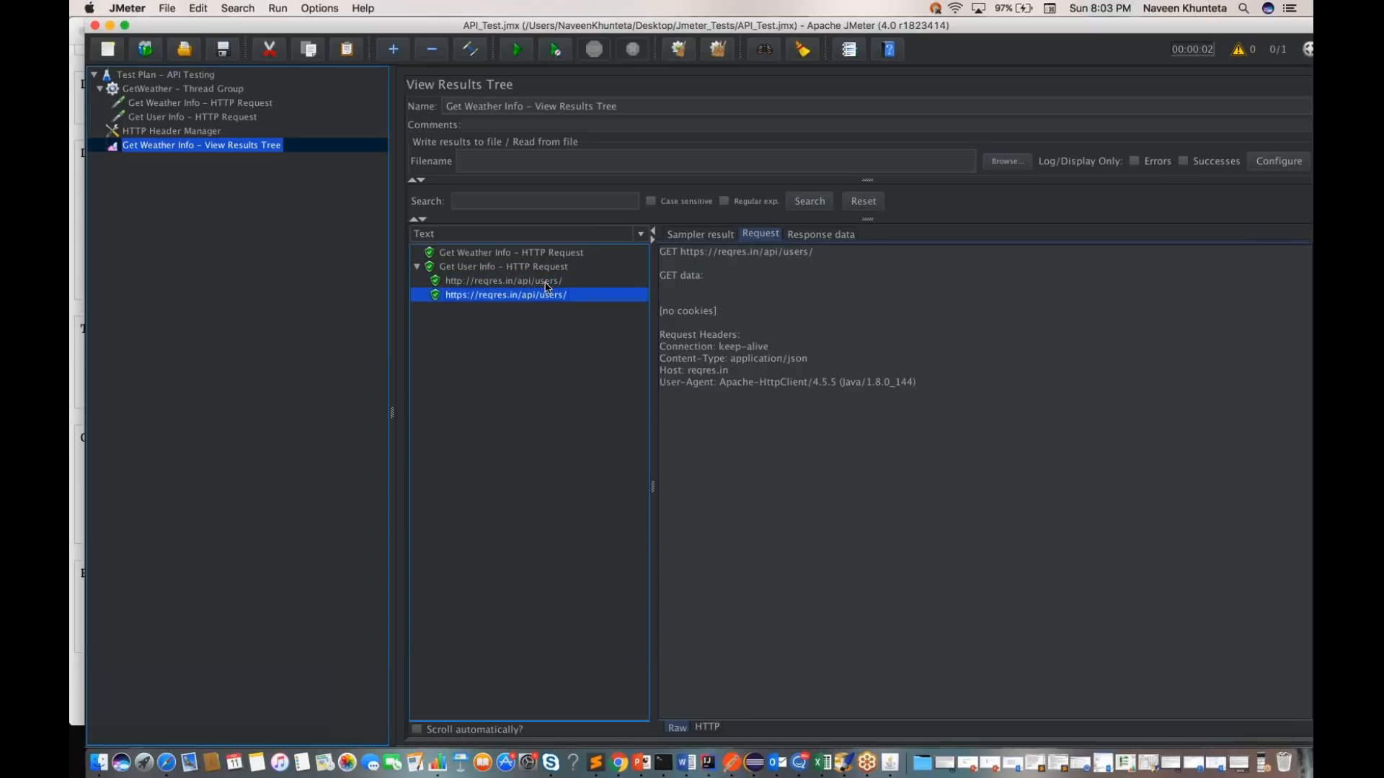
{"action": "left_click", "coordinate": [521, 283]}
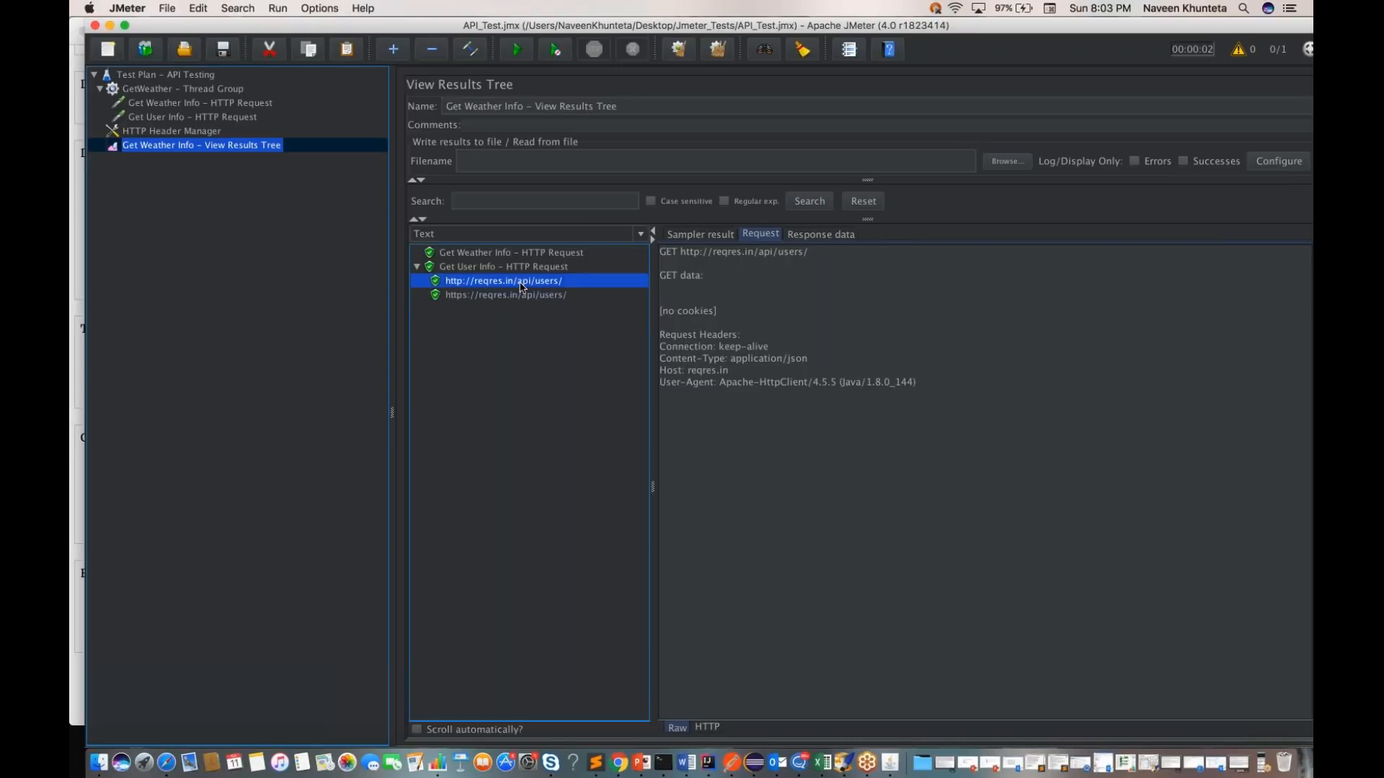
Step: Compare the response data of the http and https users sub-results with that of the parent Get User Info result
{"action": "left_click", "coordinate": [809, 237]}
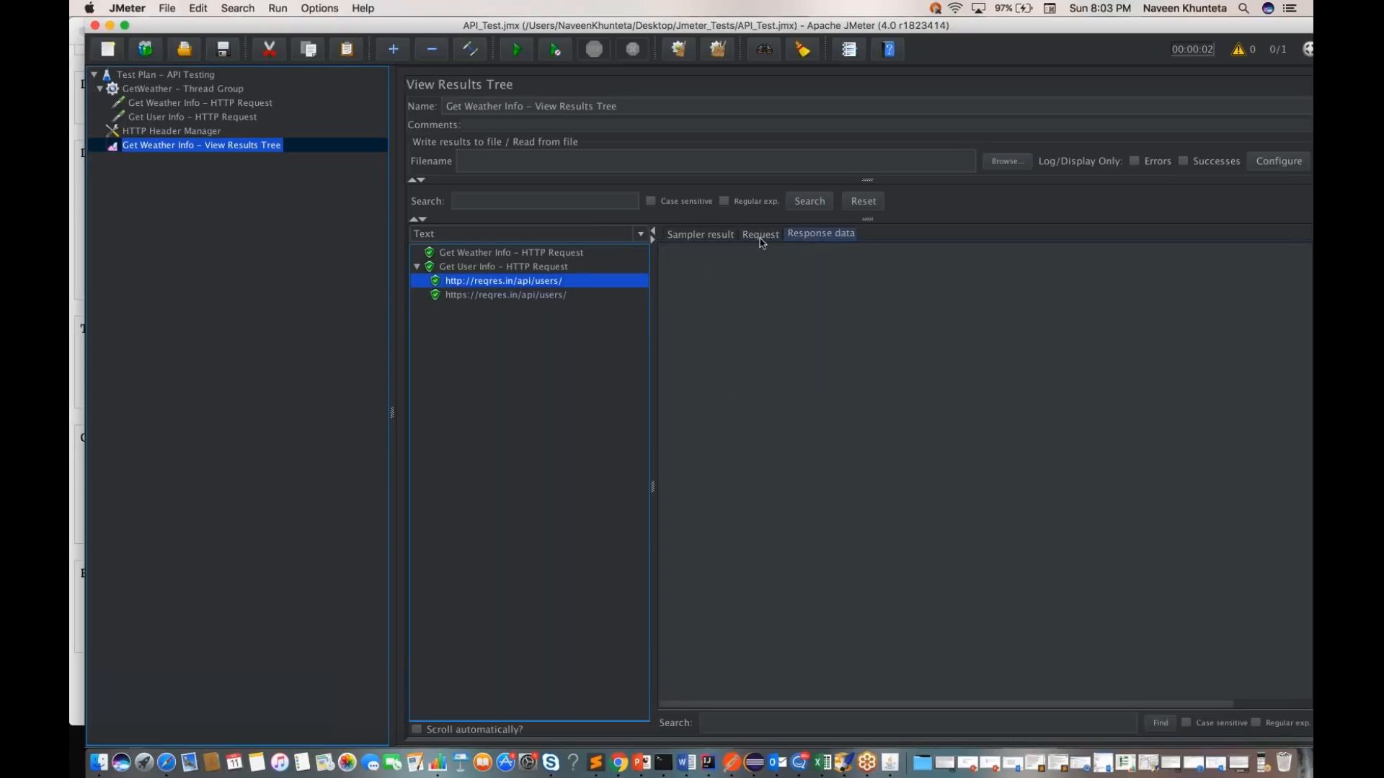
{"action": "key", "text": "Down"}
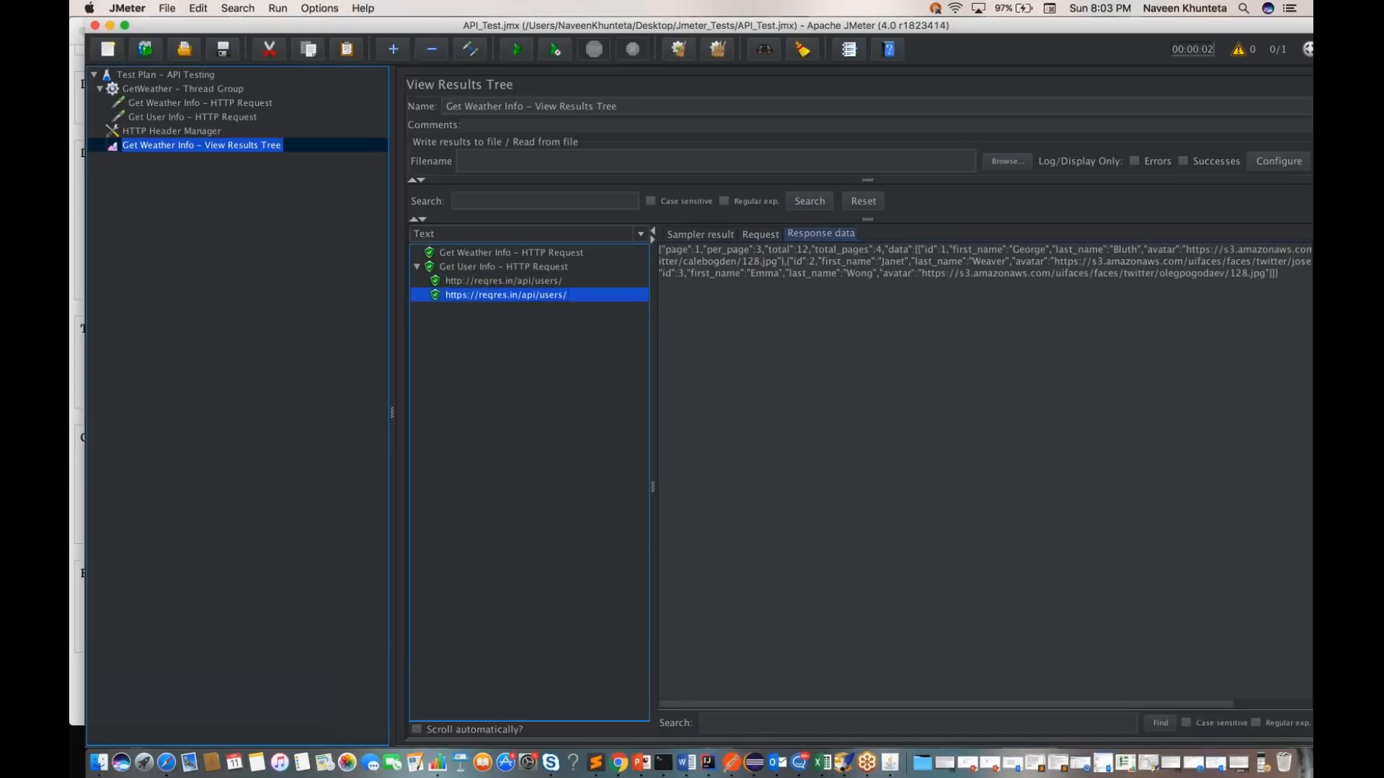
{"action": "key", "text": "Up"}
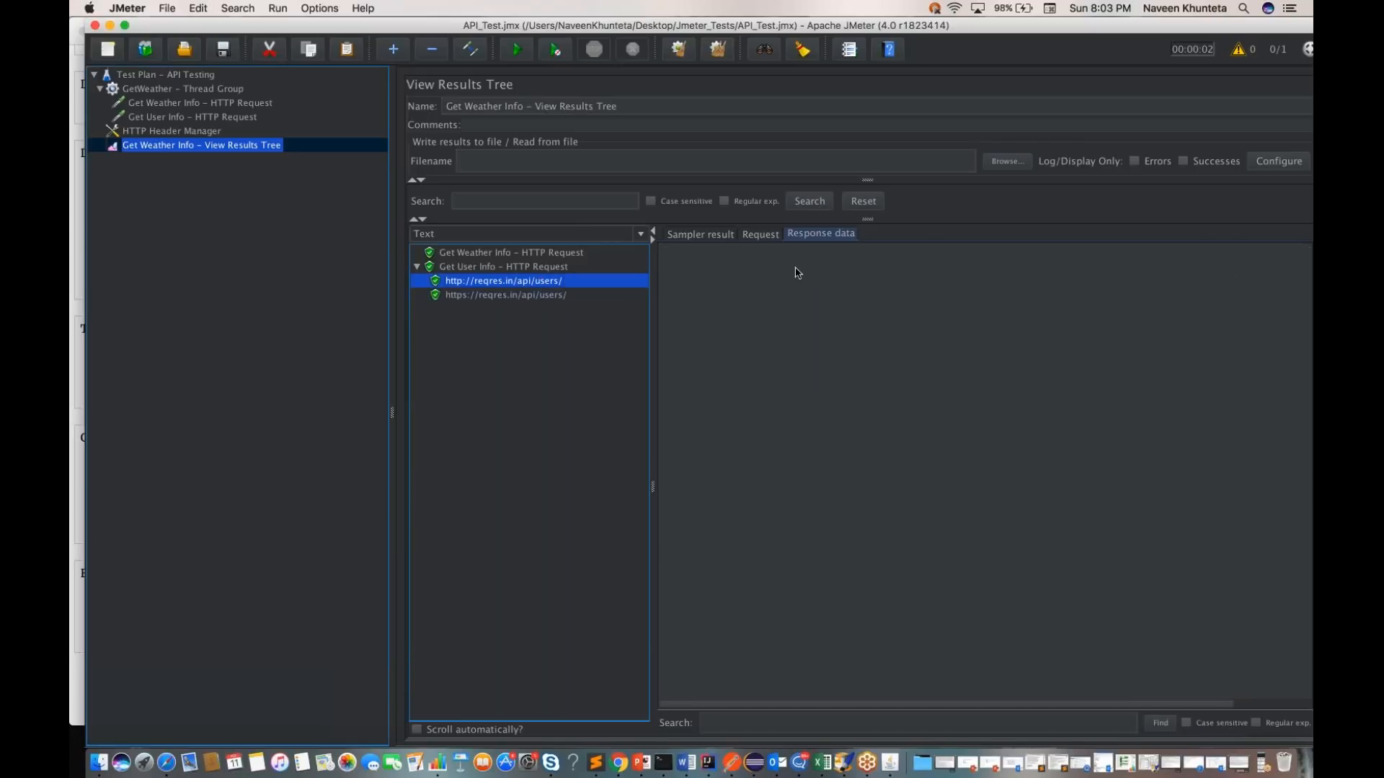
{"action": "left_click", "coordinate": [495, 296]}
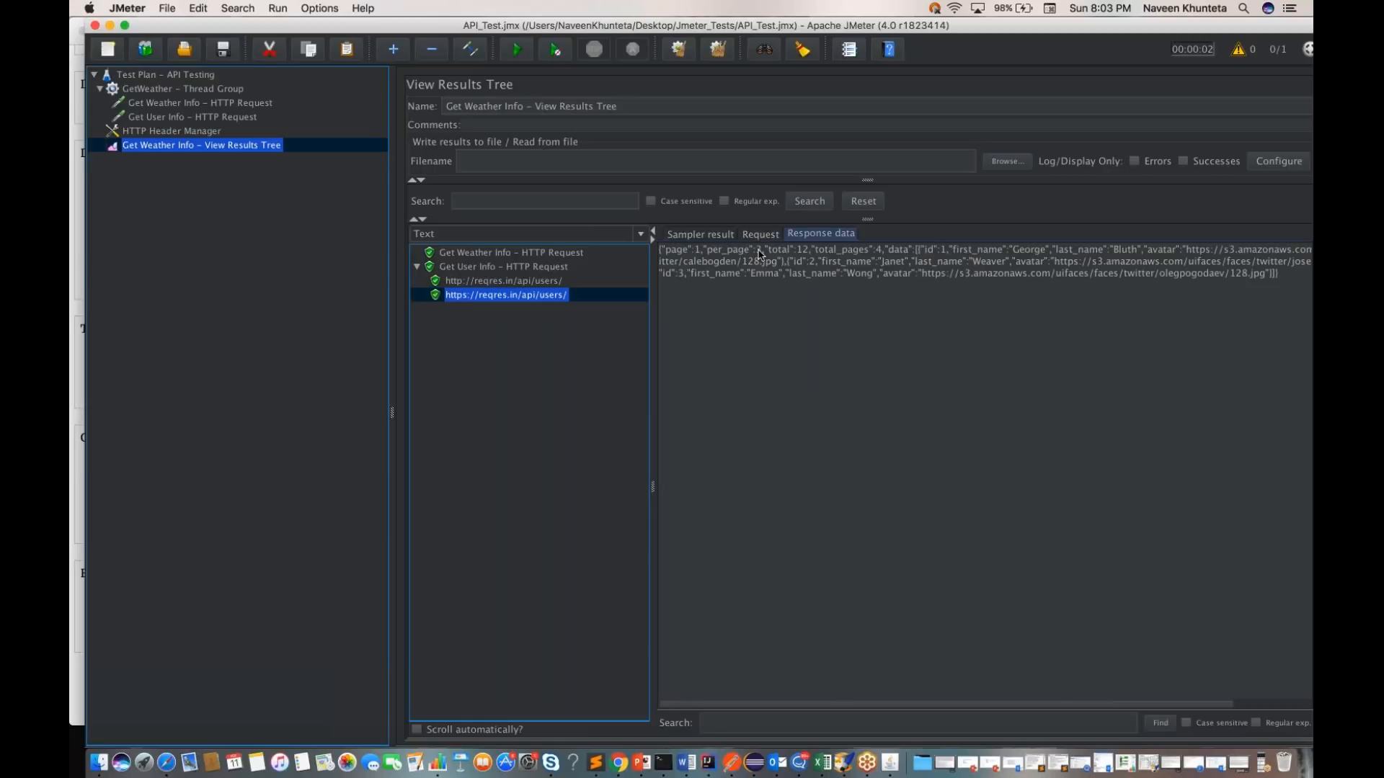
{"action": "left_click", "coordinate": [504, 286]}
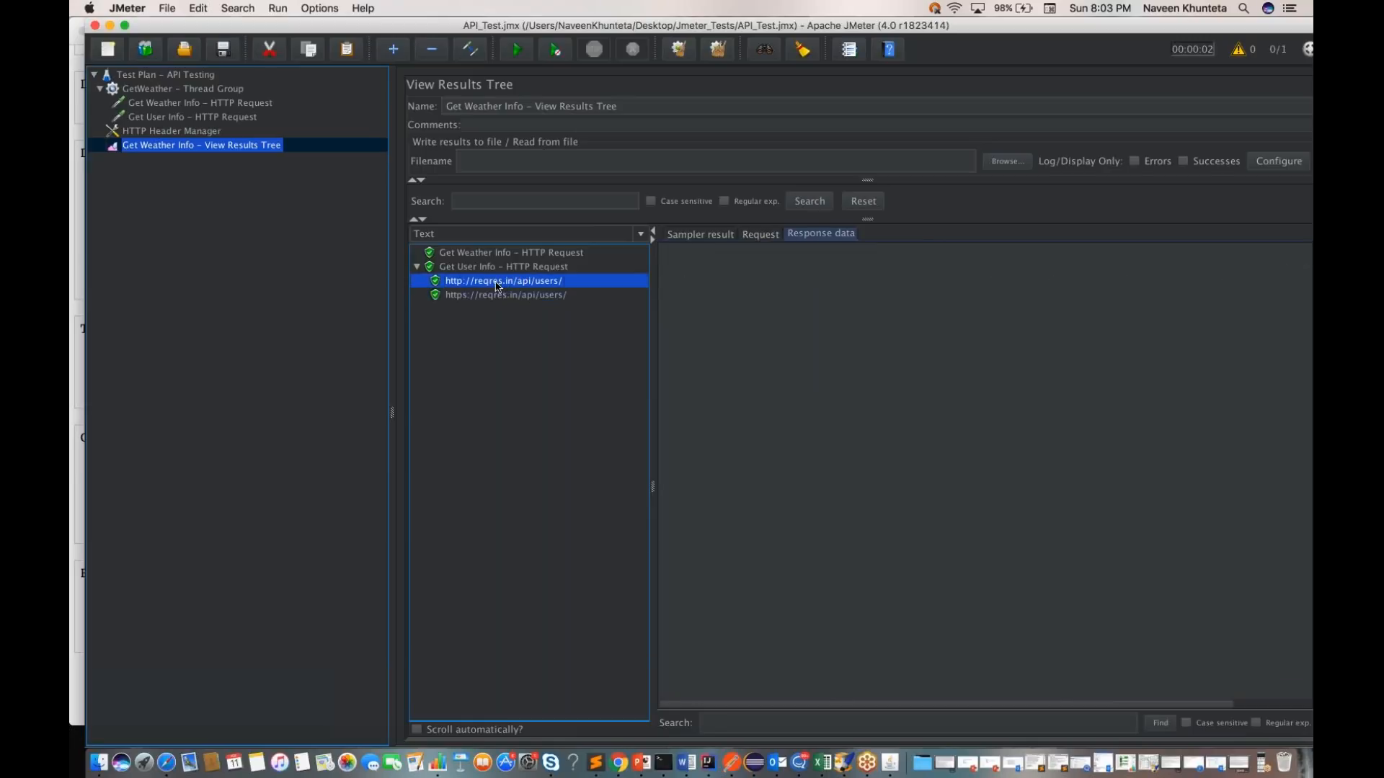
{"action": "left_click", "coordinate": [525, 266]}
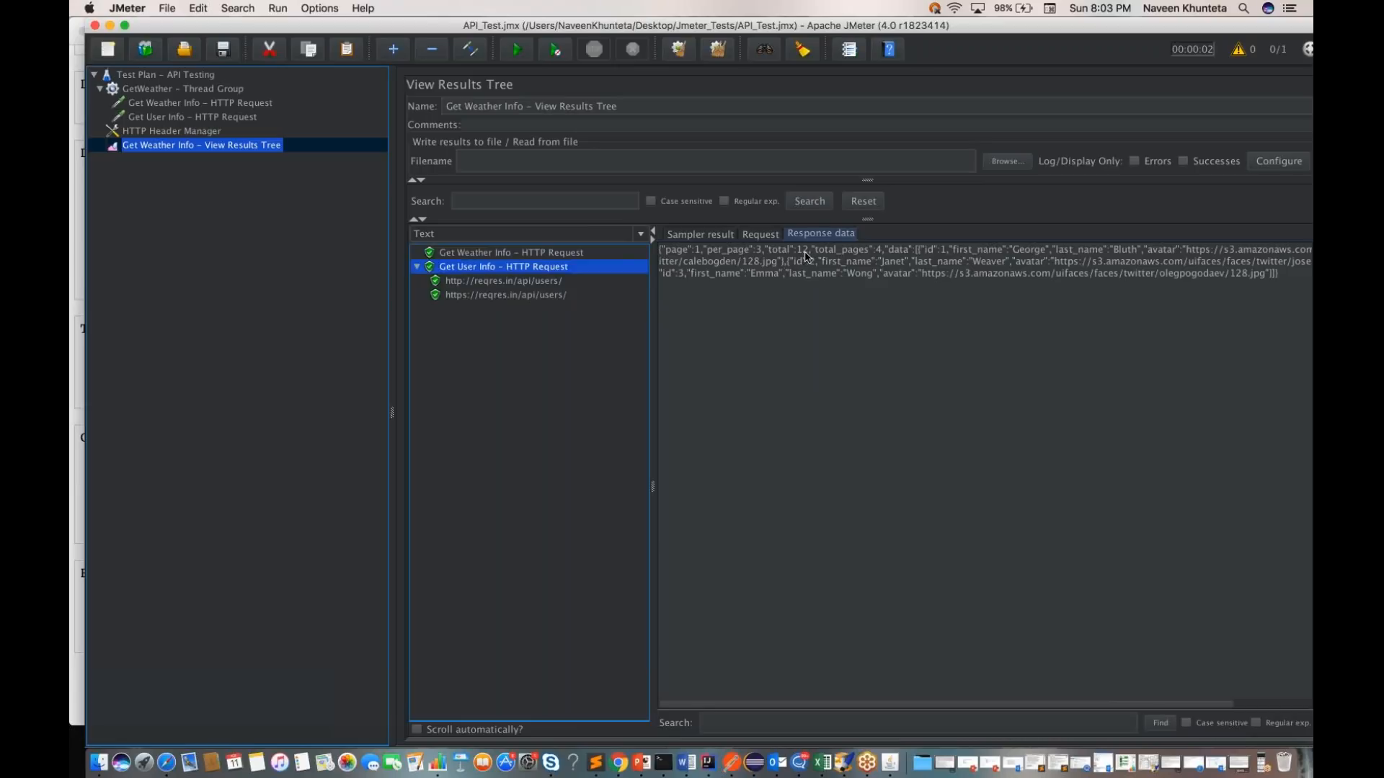
Step: Compare the paging fields at the start of the Get User Info response with the same lines in Postman's response
{"action": "left_click_drag", "start_coordinate": [885, 251], "coordinate": [661, 252]}
{"action": "key", "text": "ctrl+Right"}
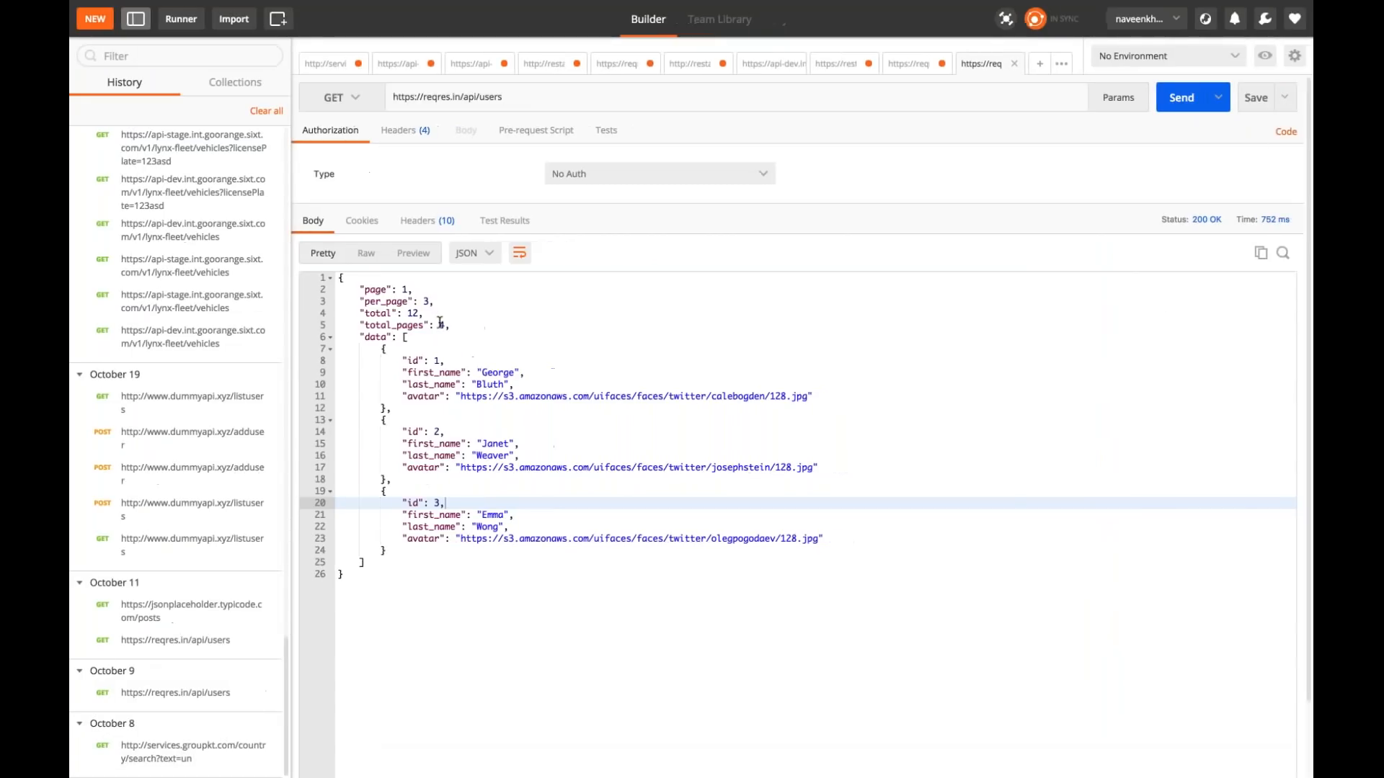
{"action": "left_click_drag", "start_coordinate": [454, 323], "coordinate": [339, 278]}
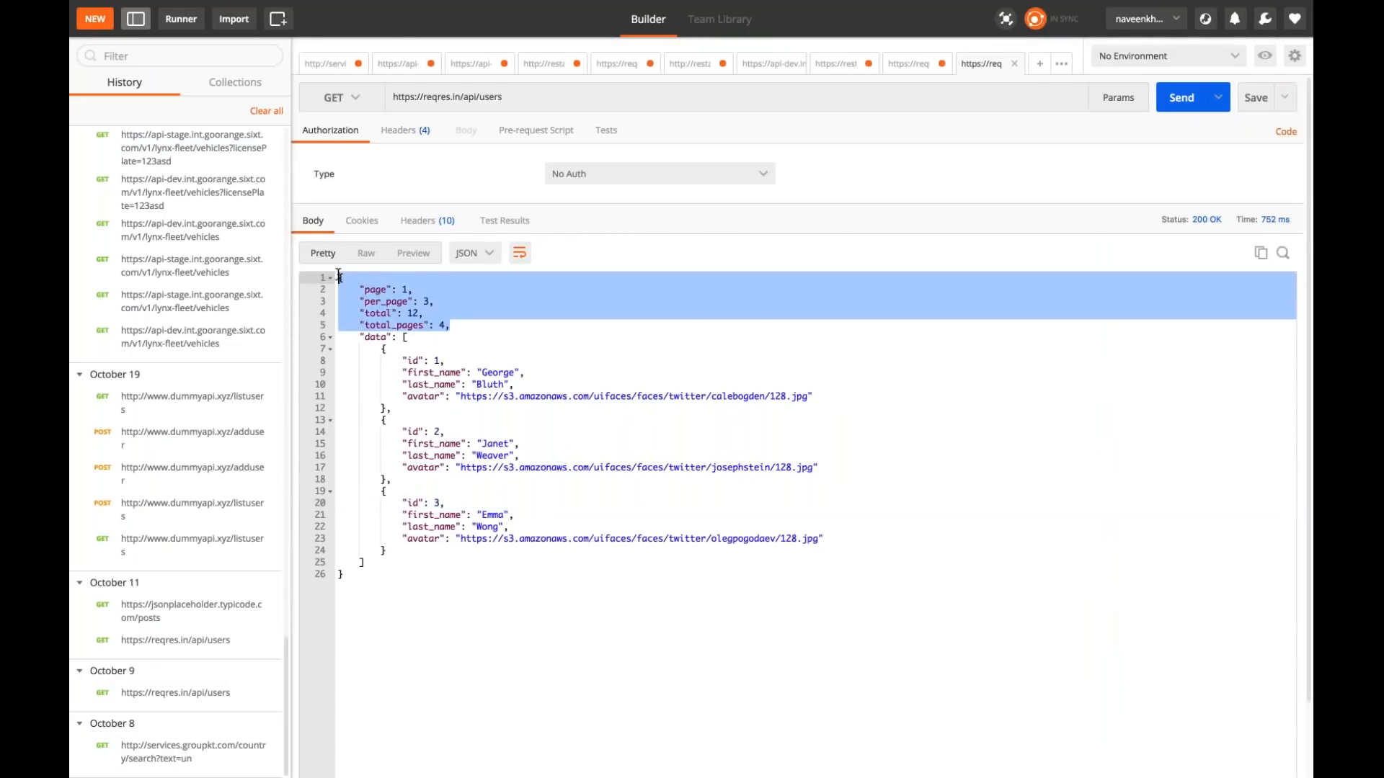
{"action": "key", "text": "ctrl+Left"}
Step: Copy the complete Get User Info response data and open jsonlint.com in a new Safari tab
{"action": "triple_click", "coordinate": [778, 266]}
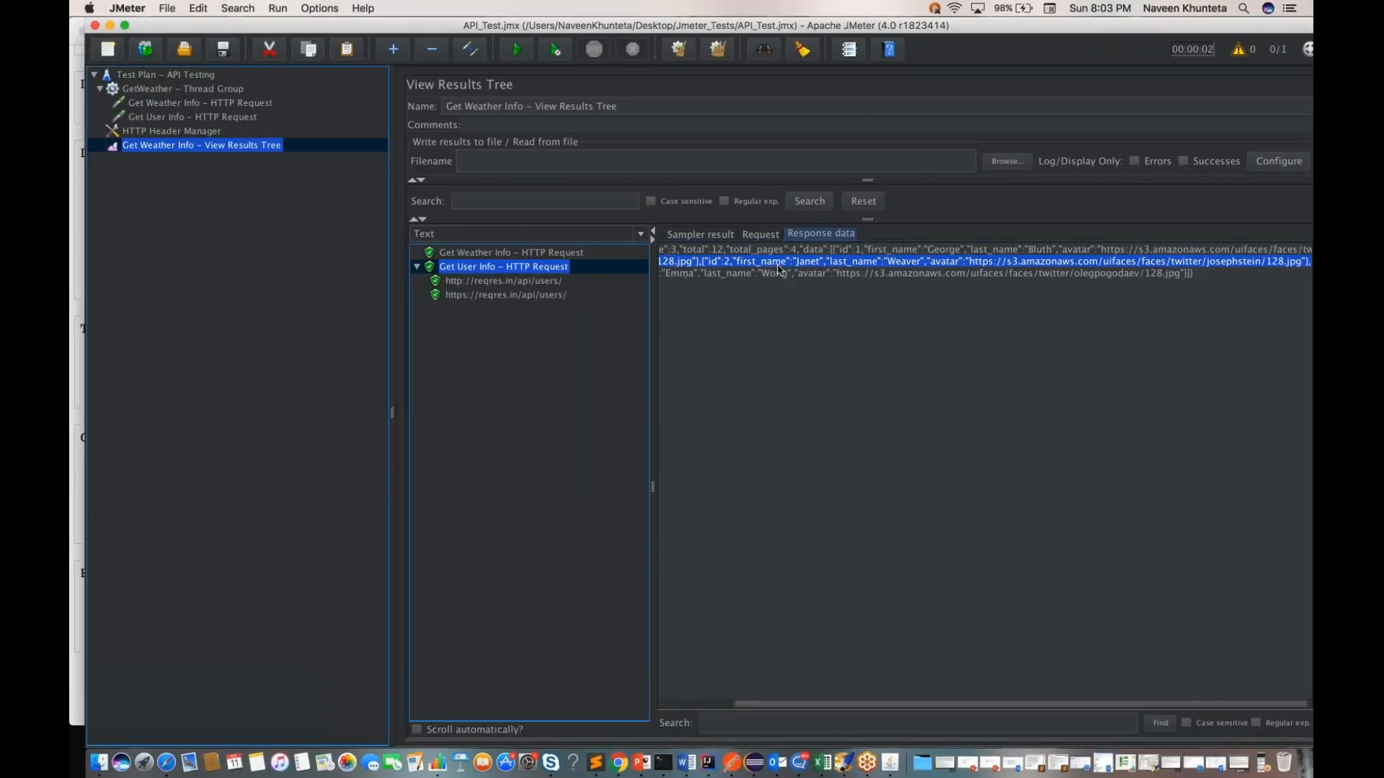
{"action": "key", "text": "super+a"}
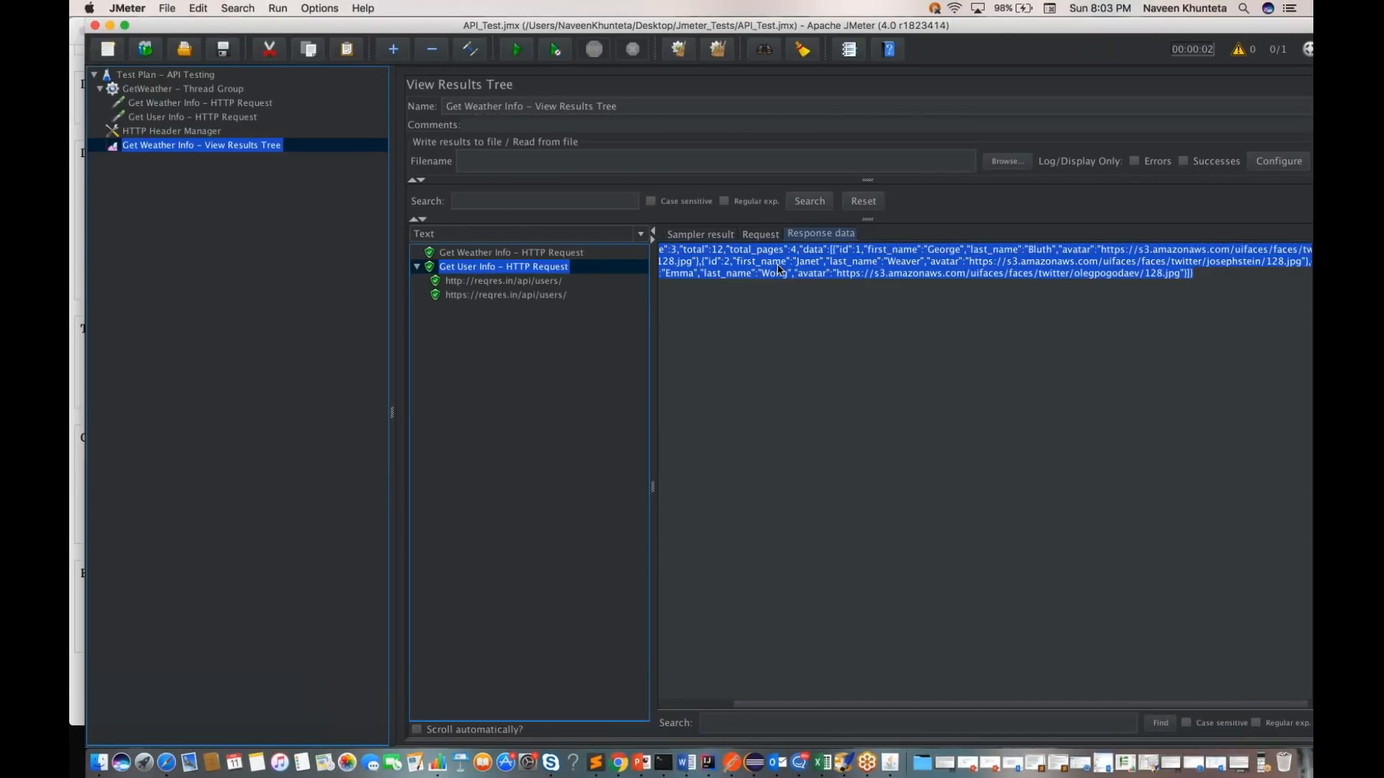
{"action": "left_click", "coordinate": [167, 762]}
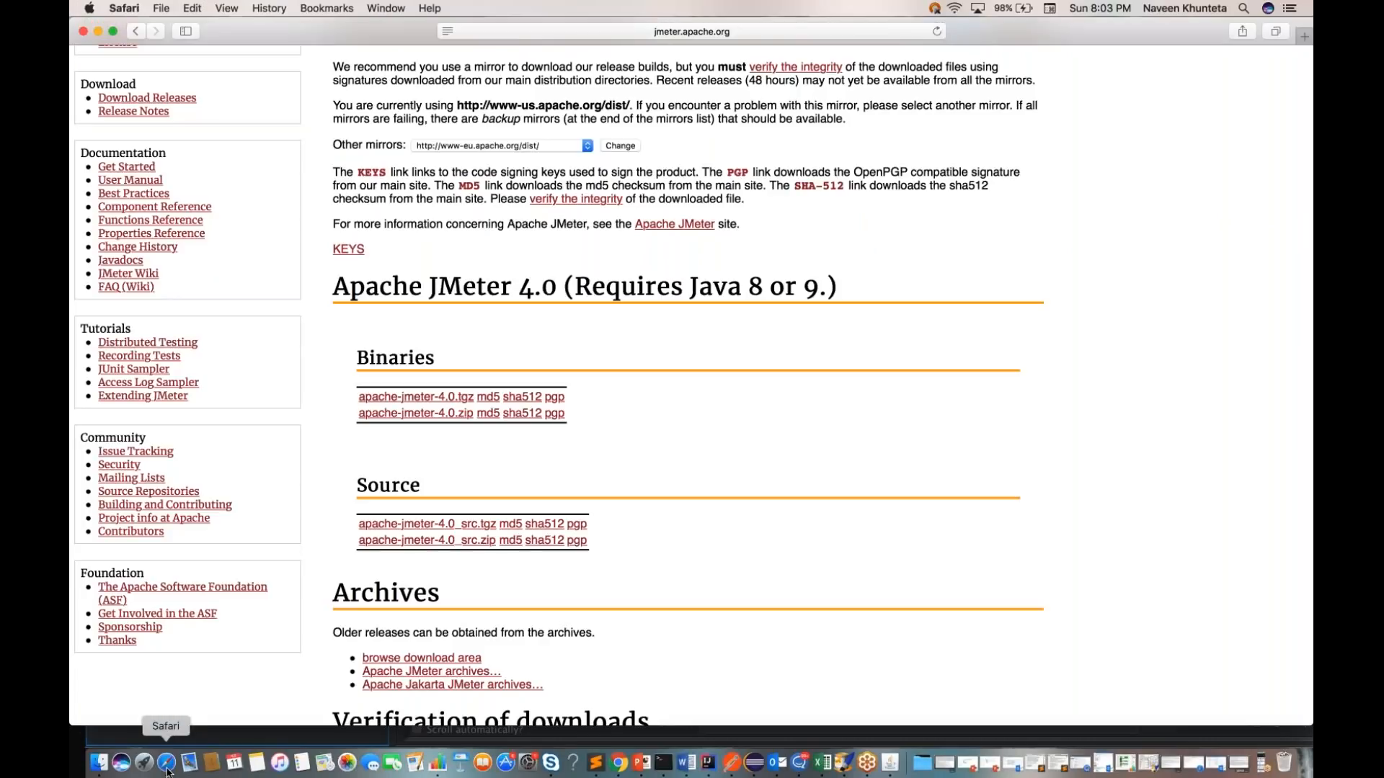
{"action": "left_click", "coordinate": [1304, 37]}
{"action": "type", "text": "jsonlint"}
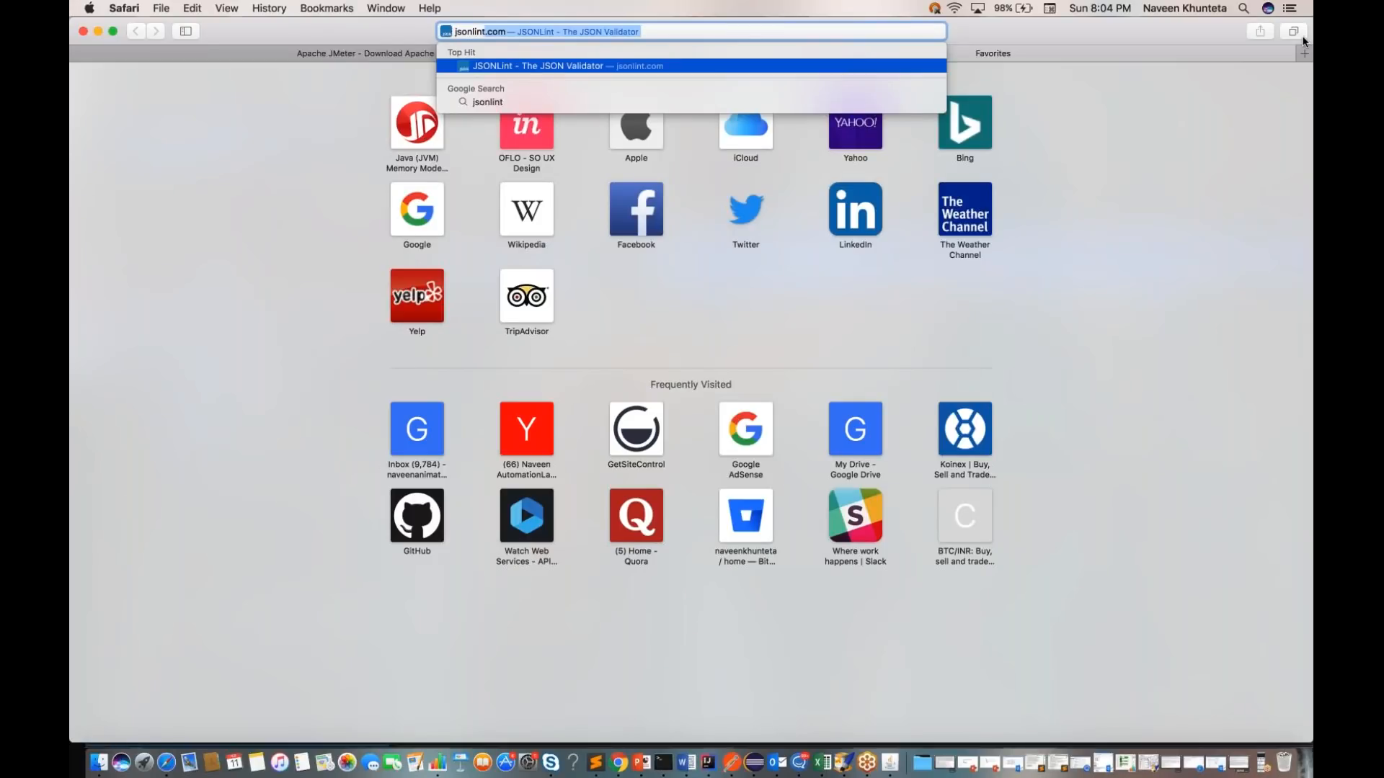
{"action": "key", "text": "Return"}
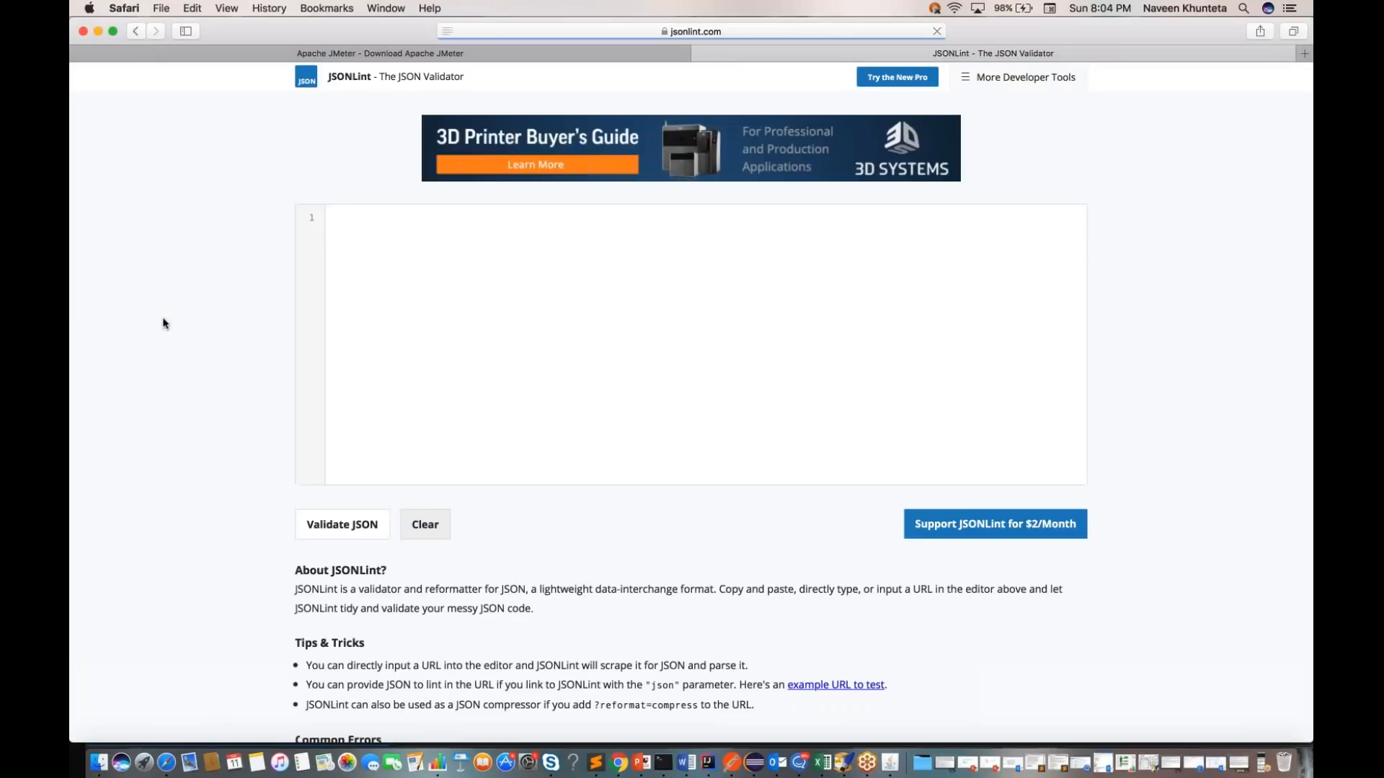
Step: Paste the copied response into the JSONLint editor, validate it and look over the formatted JSON
{"action": "left_click", "coordinate": [505, 289]}
{"action": "key", "text": "super+v"}
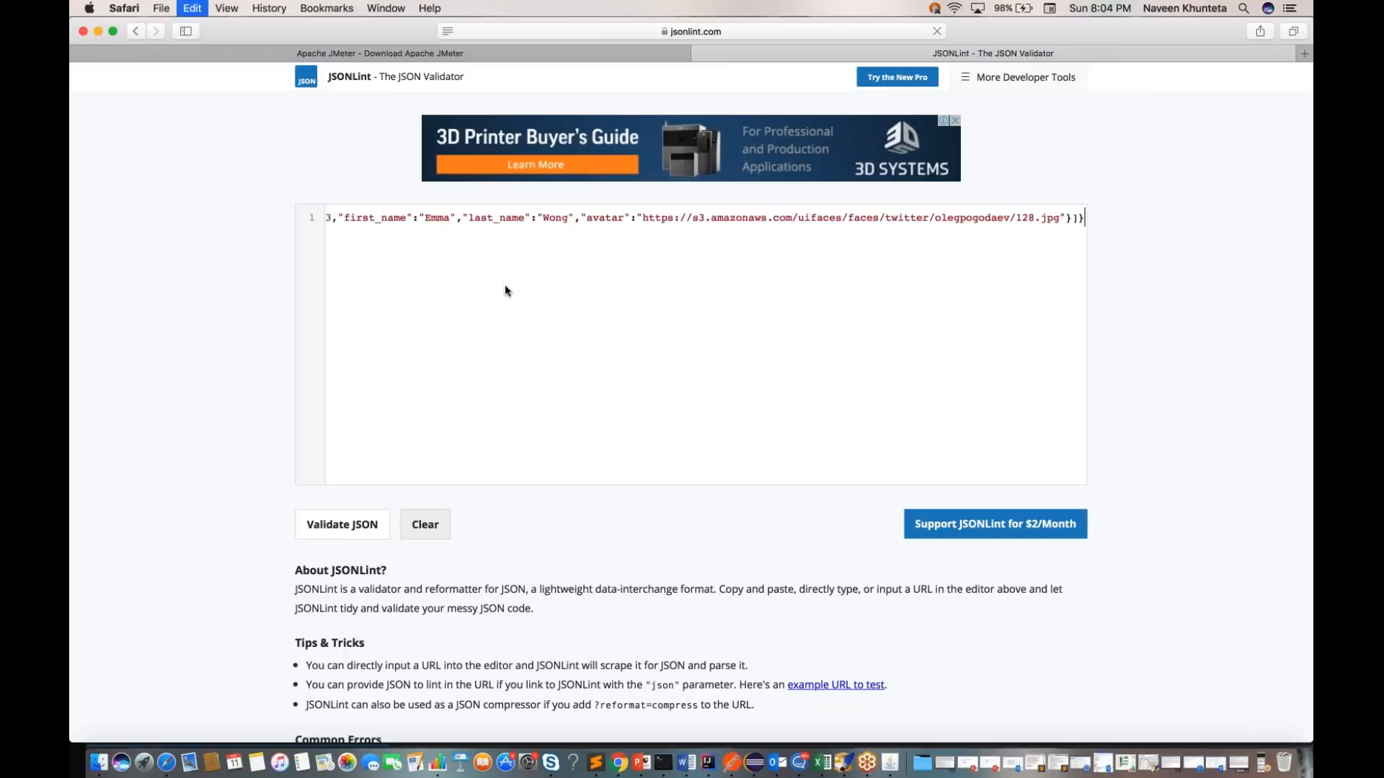
{"action": "left_click", "coordinate": [341, 526]}
{"action": "scroll", "coordinate": [212, 543], "scroll_direction": "down", "scroll_amount": 2}
{"action": "scroll", "coordinate": [211, 544], "scroll_direction": "up", "scroll_amount": 2}
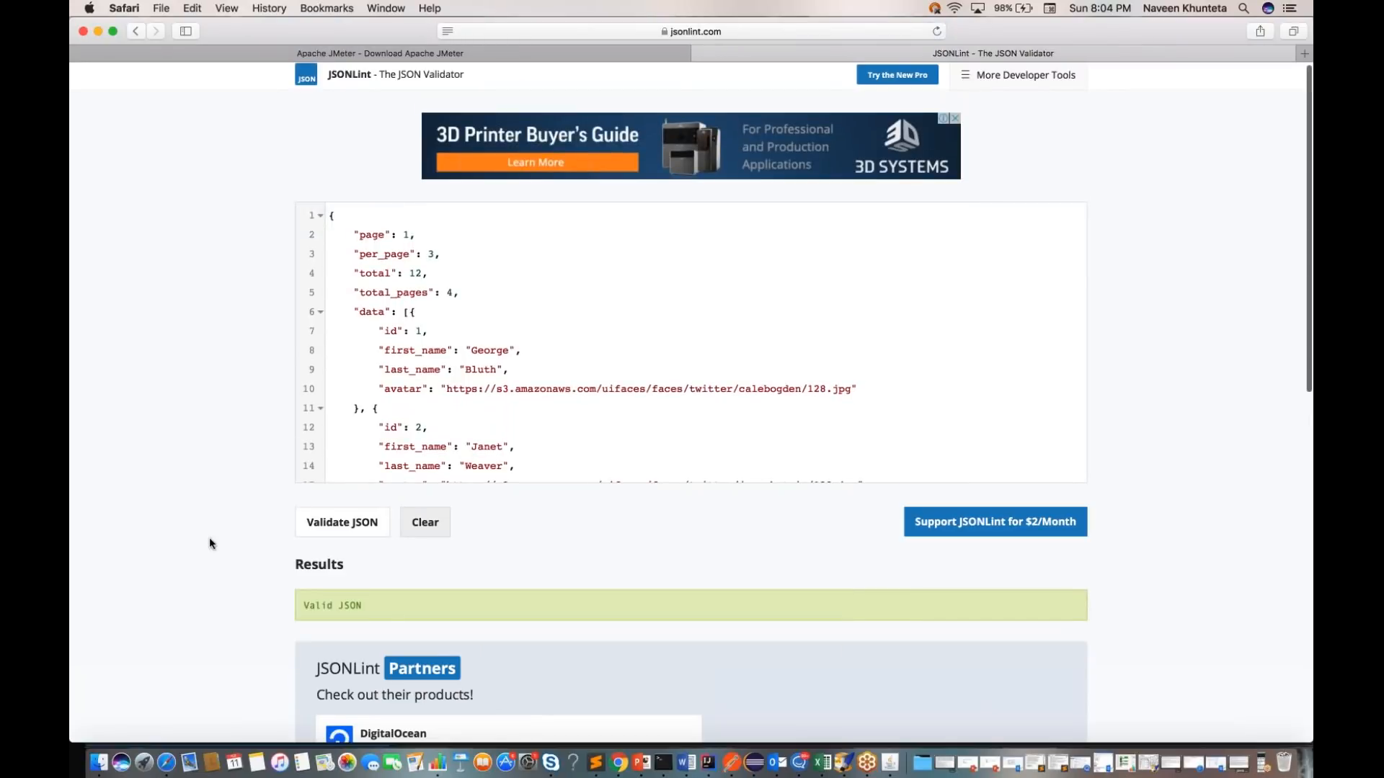
{"action": "scroll", "coordinate": [690, 342], "scroll_direction": "down", "scroll_amount": 4}
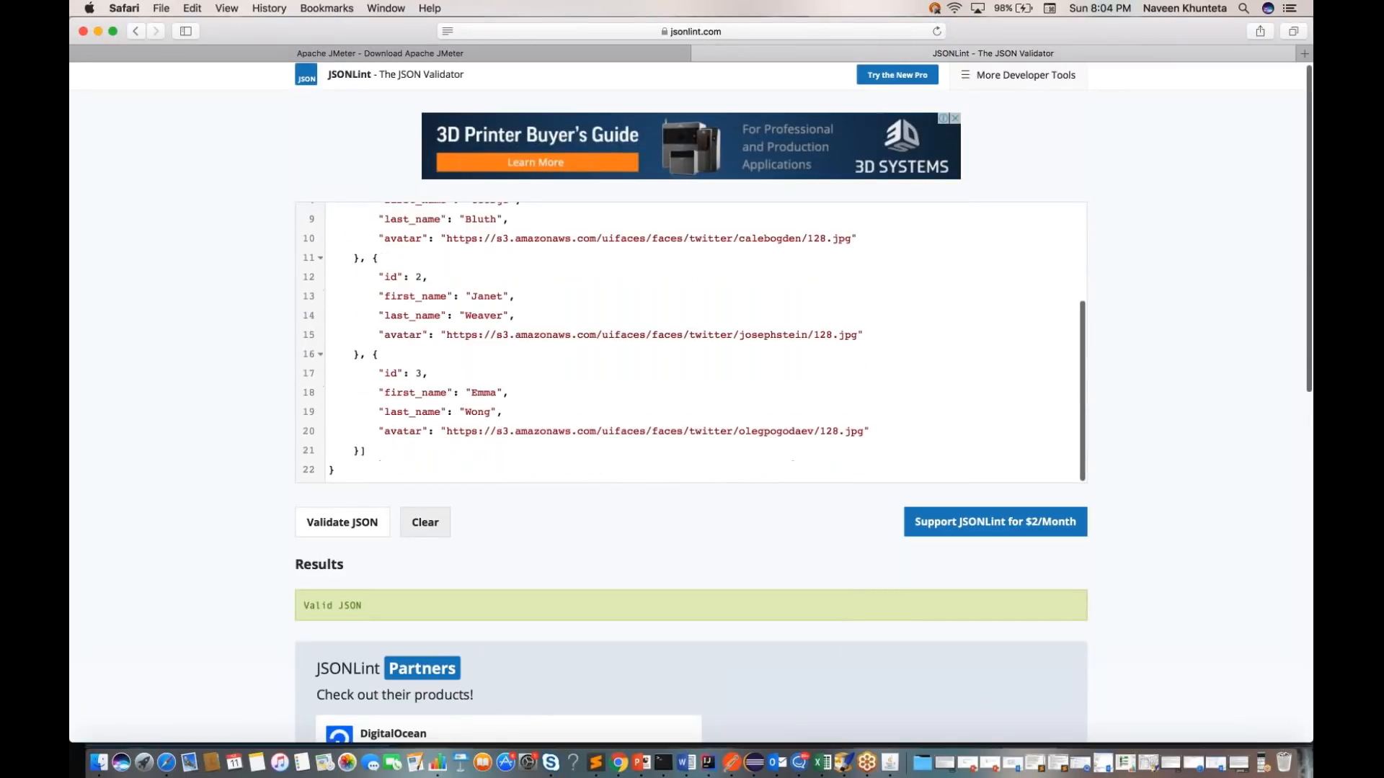
{"action": "scroll", "coordinate": [691, 343], "scroll_direction": "up", "scroll_amount": 2}
{"action": "scroll", "coordinate": [691, 343], "scroll_direction": "up", "scroll_amount": 2}
{"action": "key", "text": "ctrl+Right"}
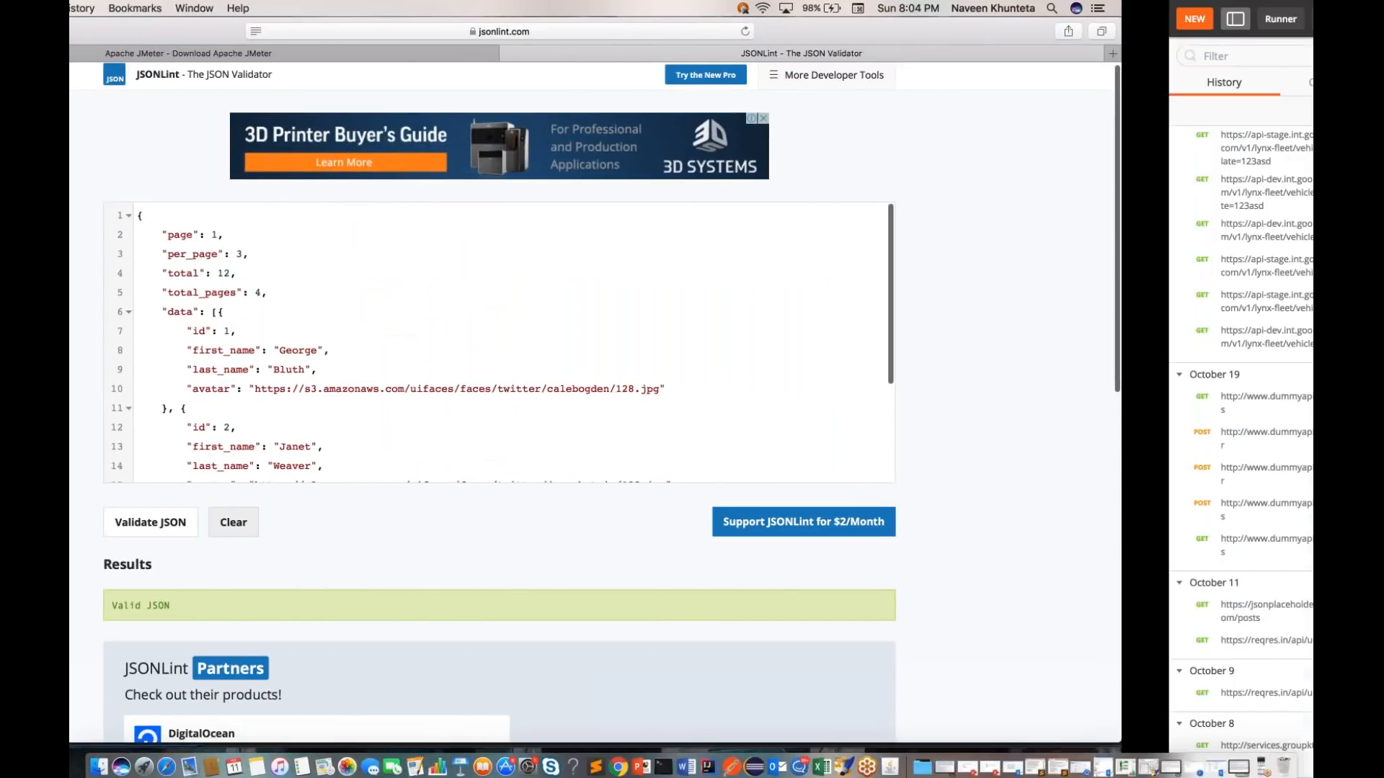
{"action": "left_click", "coordinate": [448, 349]}
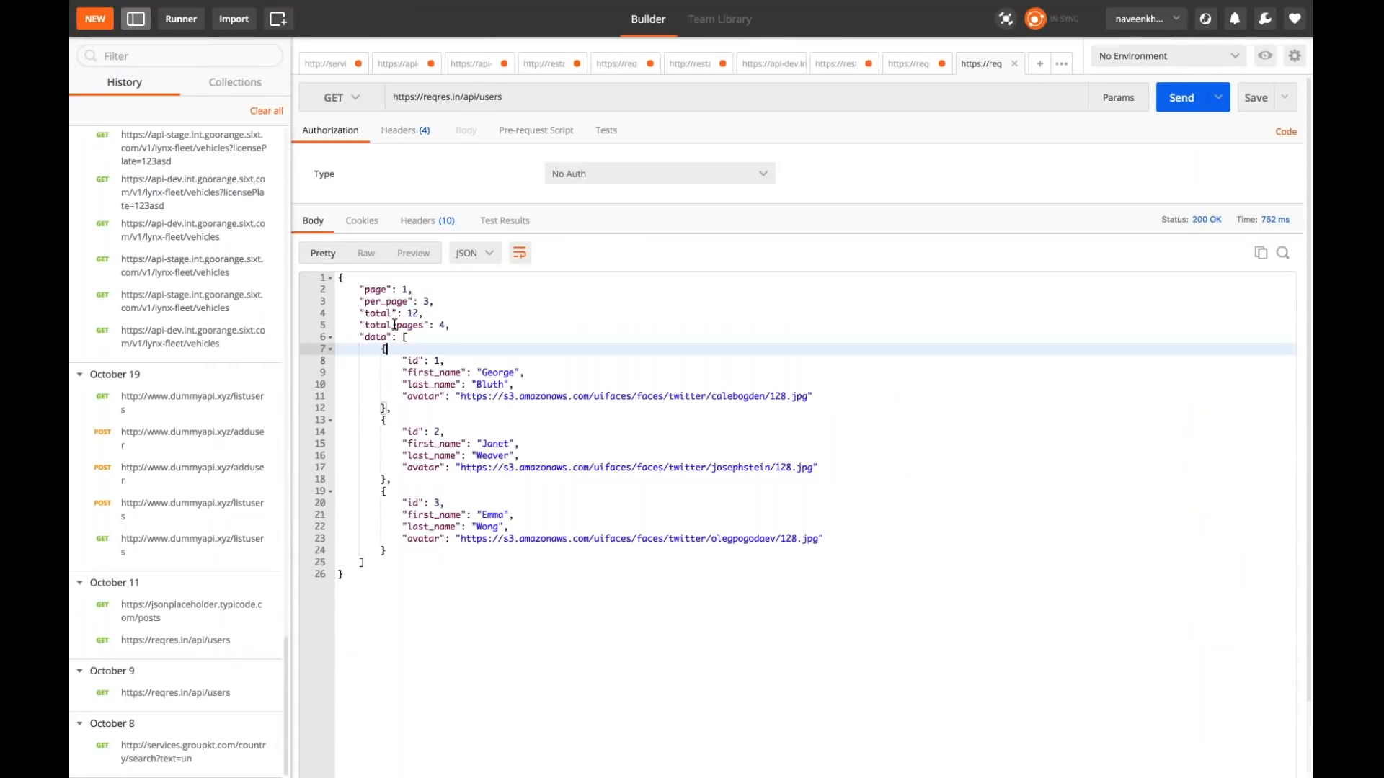
{"action": "key", "text": "ctrl+Left"}
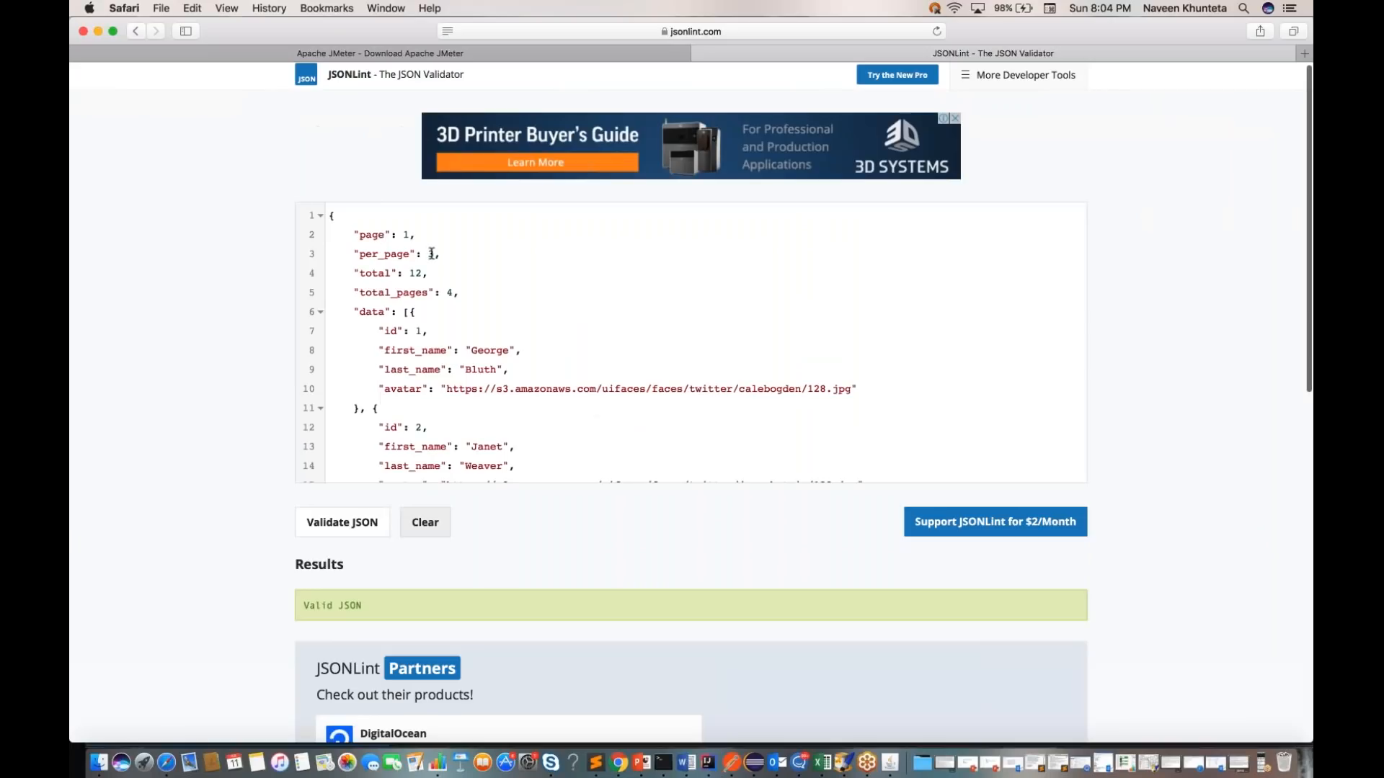
Step: Check each user entry of the data array in JSONLint against the same entries in Postman's response
{"action": "scroll", "coordinate": [482, 309], "scroll_direction": "down", "scroll_amount": 3}
{"action": "scroll", "coordinate": [482, 309], "scroll_direction": "down", "scroll_amount": 1}
{"action": "scroll", "coordinate": [482, 309], "scroll_direction": "up", "scroll_amount": 3}
{"action": "scroll", "coordinate": [482, 308], "scroll_direction": "down", "scroll_amount": 1}
{"action": "scroll", "coordinate": [482, 308], "scroll_direction": "down", "scroll_amount": 1}
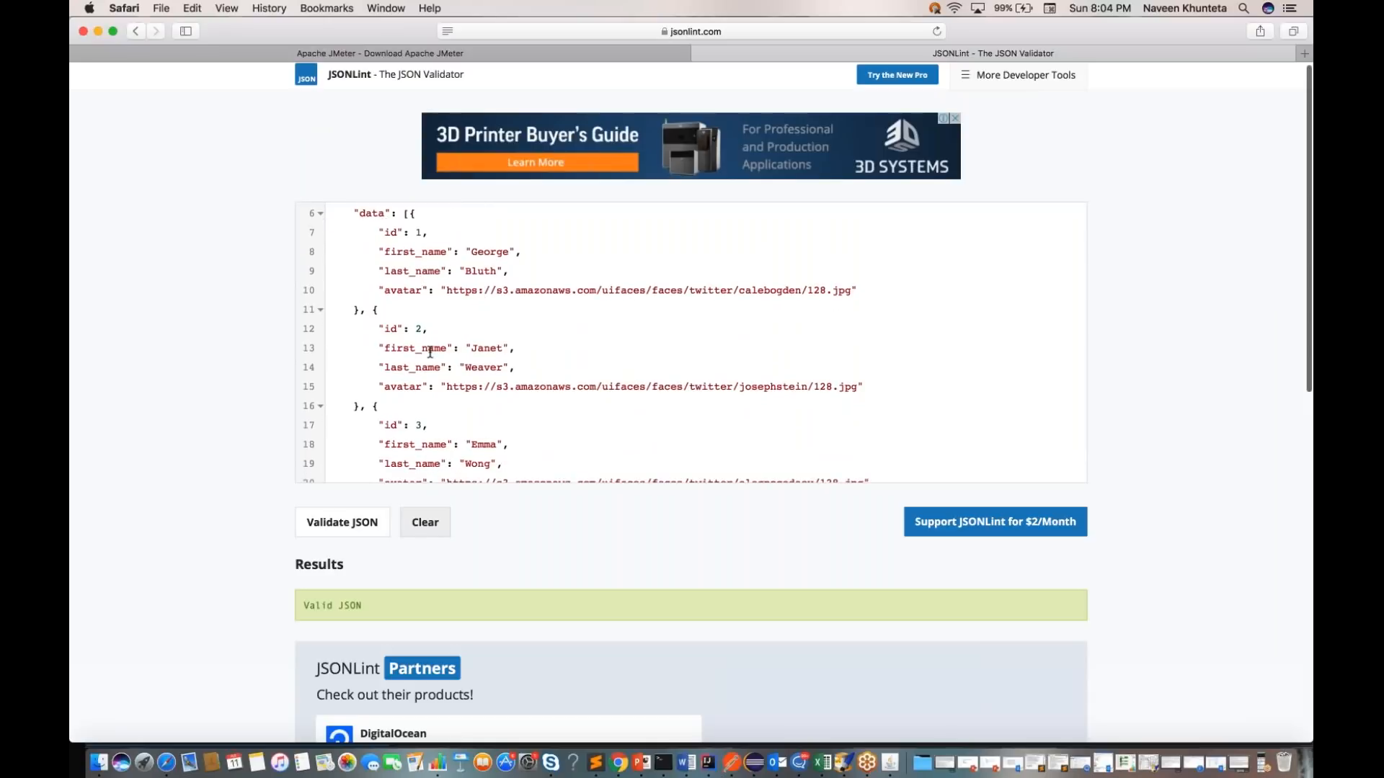
{"action": "left_click_drag", "start_coordinate": [377, 231], "coordinate": [420, 383]}
{"action": "left_click_drag", "start_coordinate": [384, 425], "coordinate": [409, 468]}
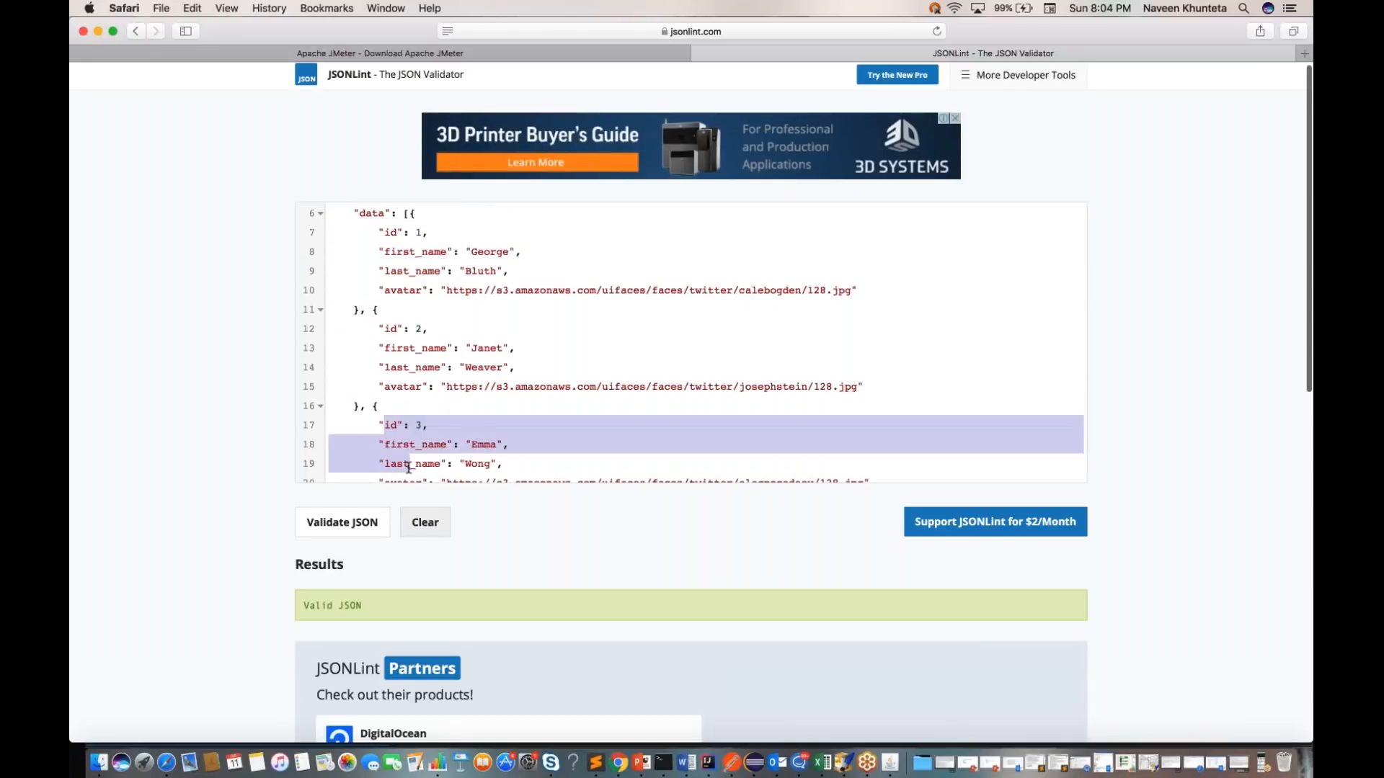
{"action": "scroll", "coordinate": [446, 411], "scroll_direction": "down", "scroll_amount": 1}
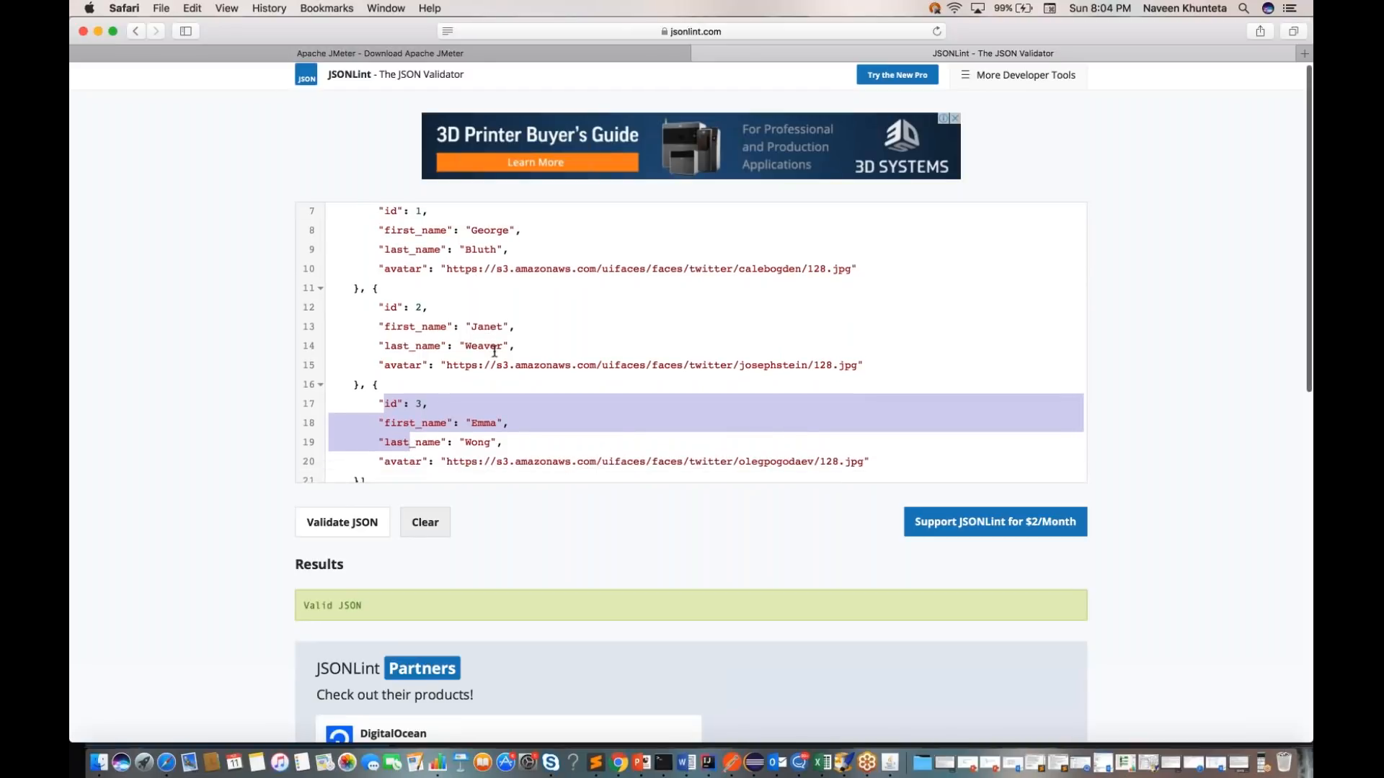
{"action": "key", "text": "super+Tab"}
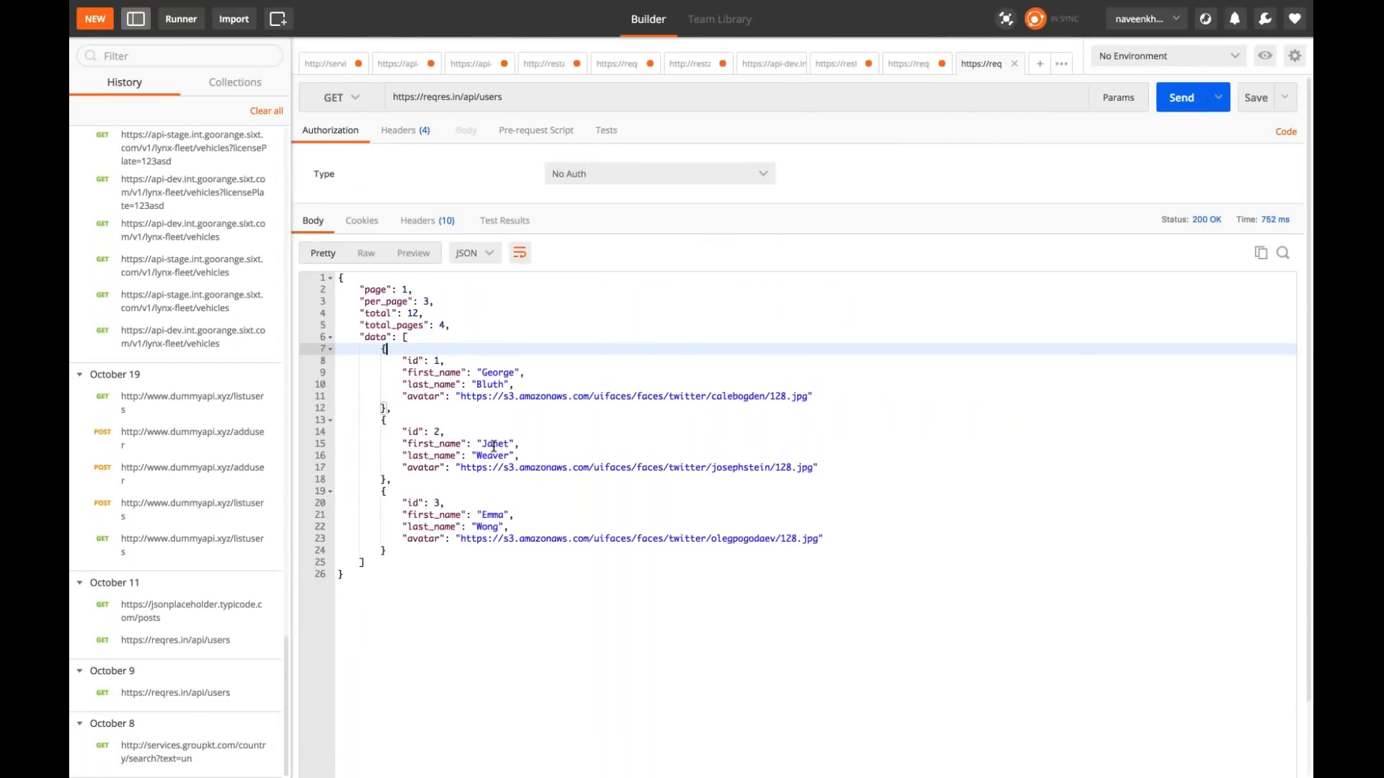
{"action": "key", "text": "super+Tab"}
{"action": "scroll", "coordinate": [446, 395], "scroll_direction": "down", "scroll_amount": 1}
{"action": "scroll", "coordinate": [446, 396], "scroll_direction": "up", "scroll_amount": 5}
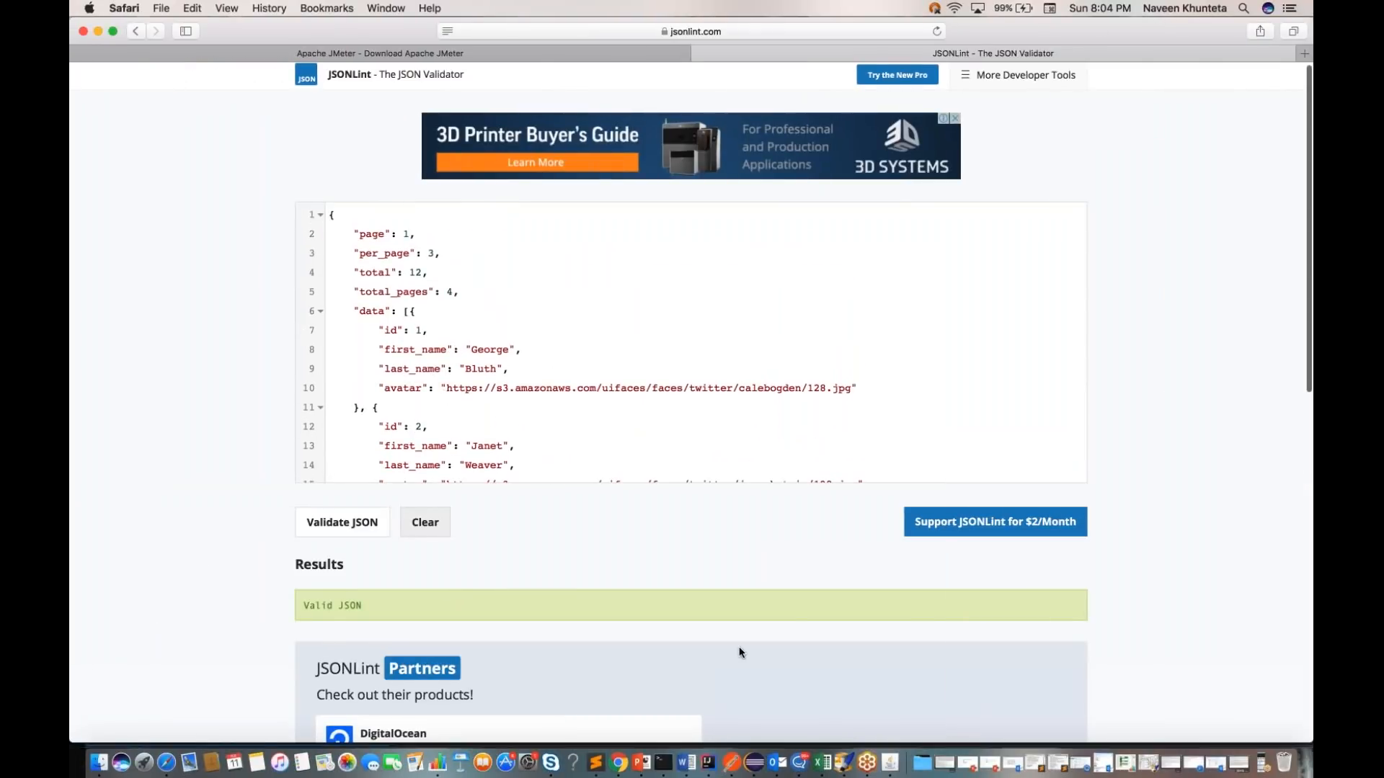
Step: Switch back to JMeter, look at the available result formats and view the request details of the Get User Info result
{"action": "left_click", "coordinate": [891, 763]}
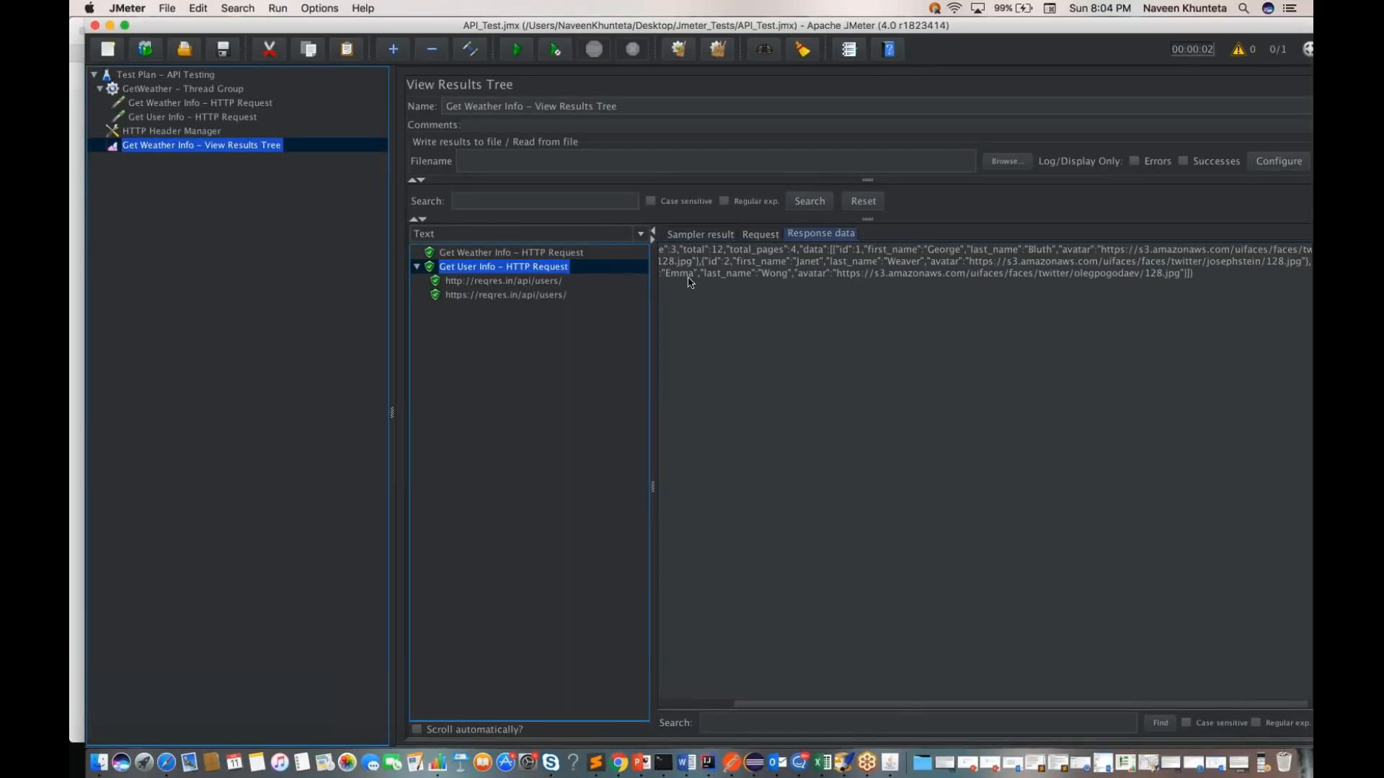
{"action": "left_click", "coordinate": [641, 234]}
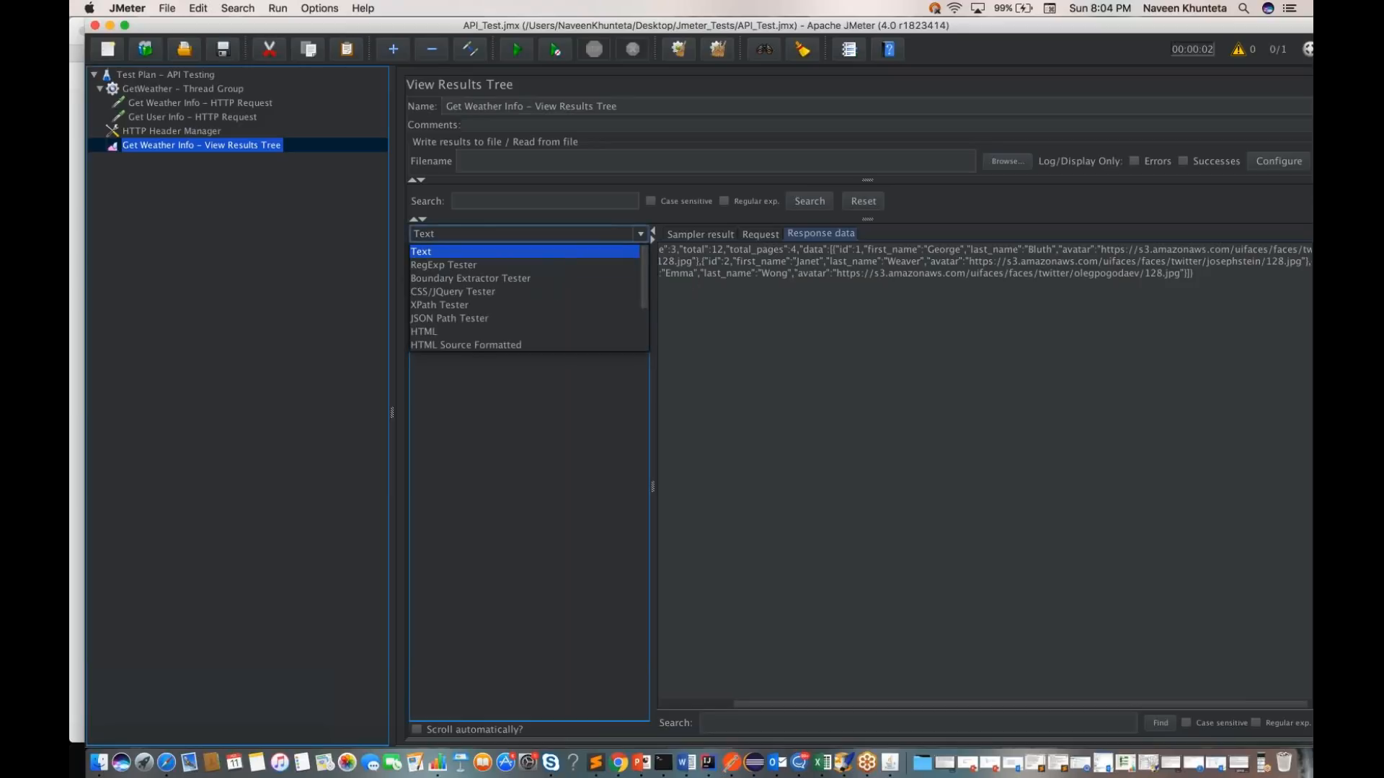
{"action": "key", "text": "Escape"}
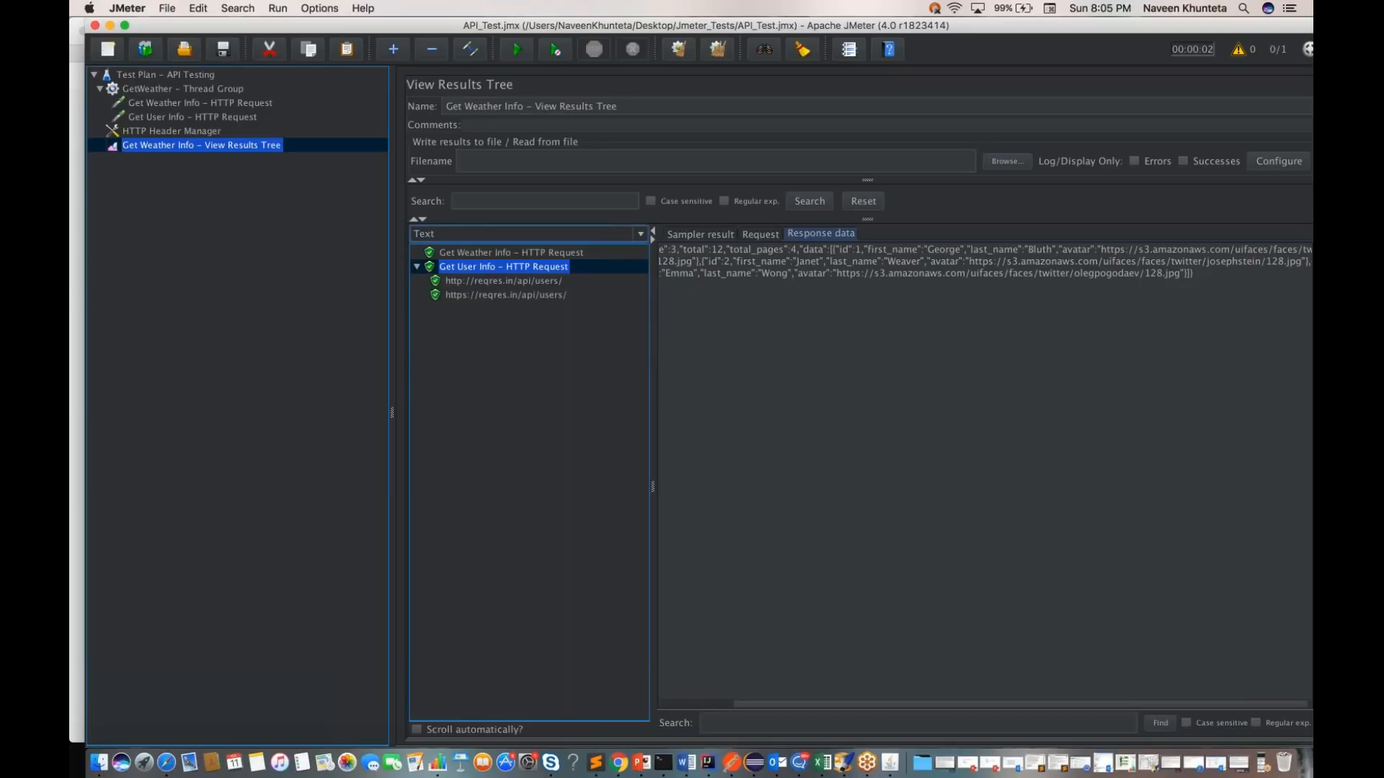
{"action": "left_click", "coordinate": [761, 233]}
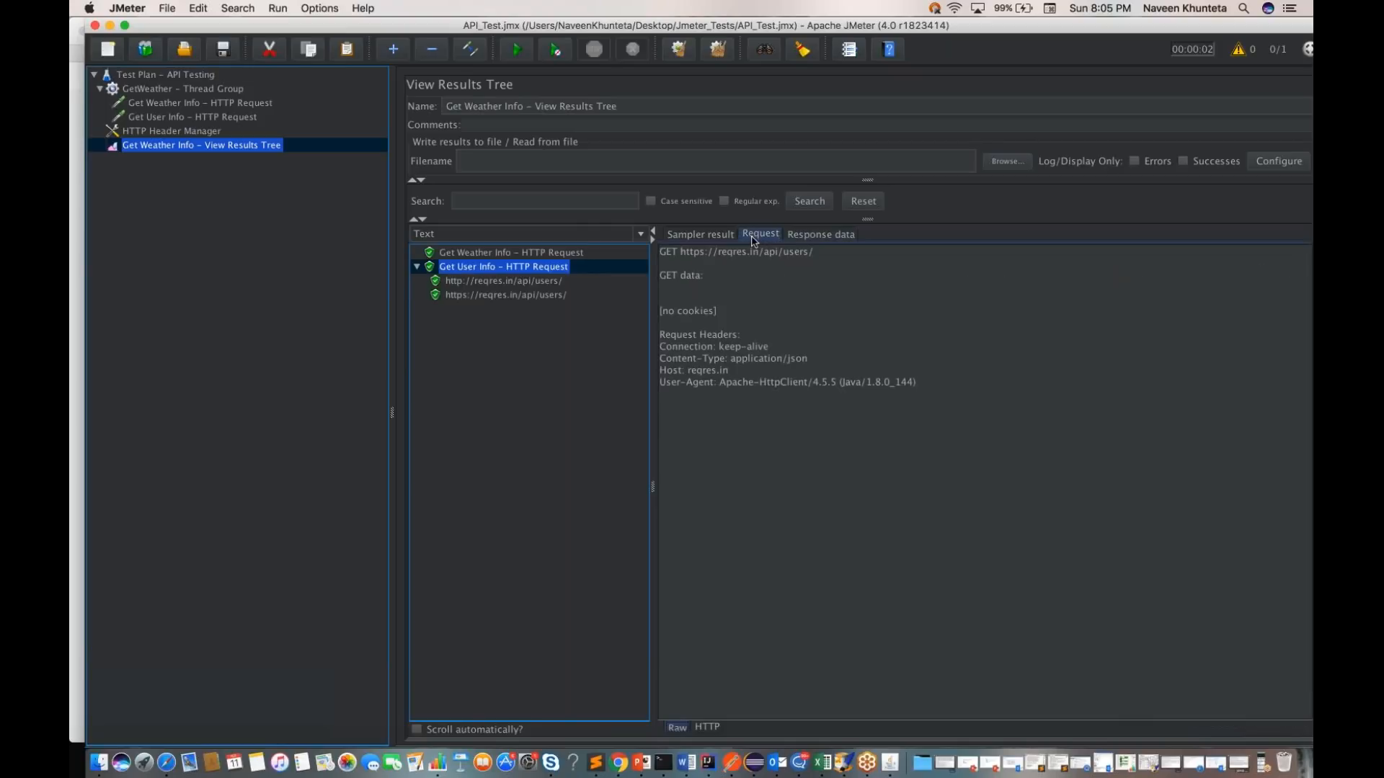
Step: Review the settings of the Get Weather Info and Get User Info HTTP requests in the test plan
{"action": "left_click", "coordinate": [173, 438]}
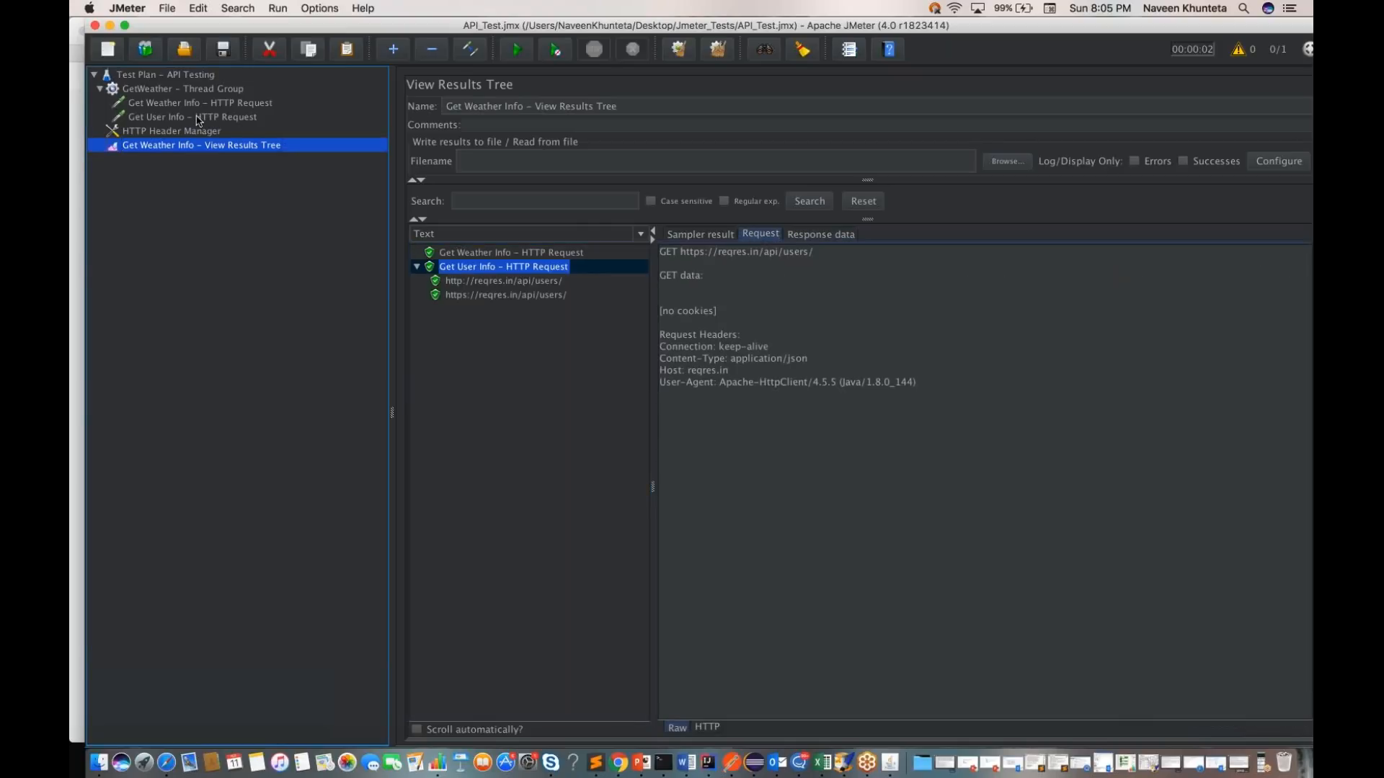
{"action": "left_click", "coordinate": [177, 104]}
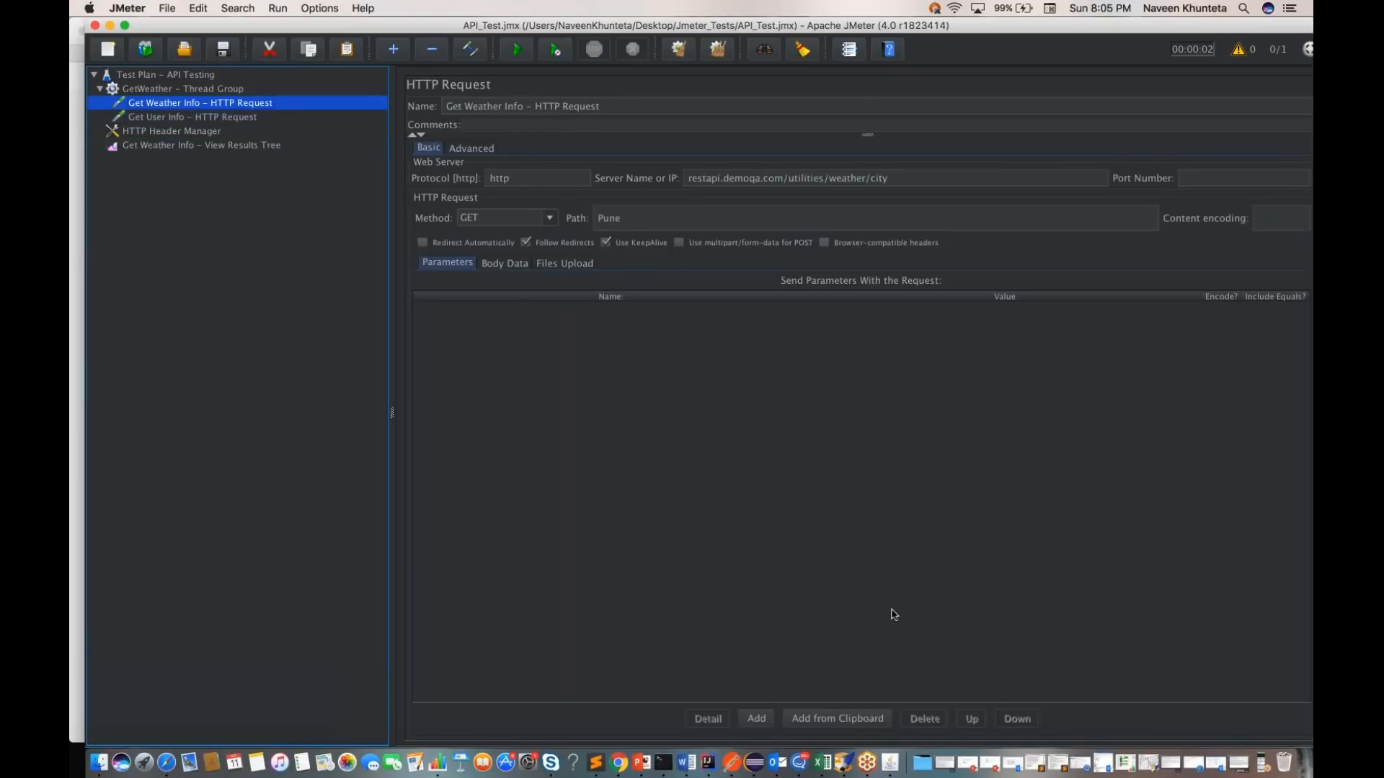
{"action": "left_click", "coordinate": [1267, 765]}
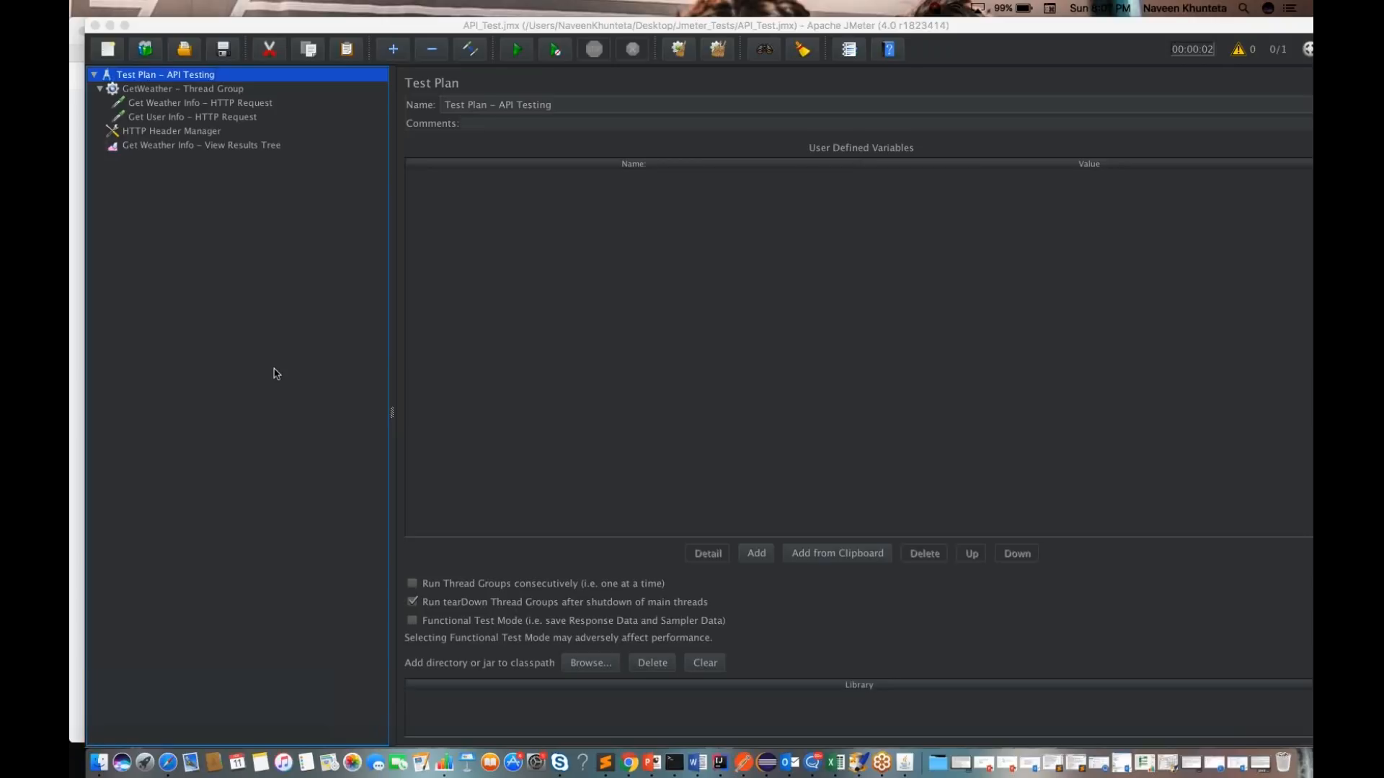
{"action": "left_click", "coordinate": [196, 105]}
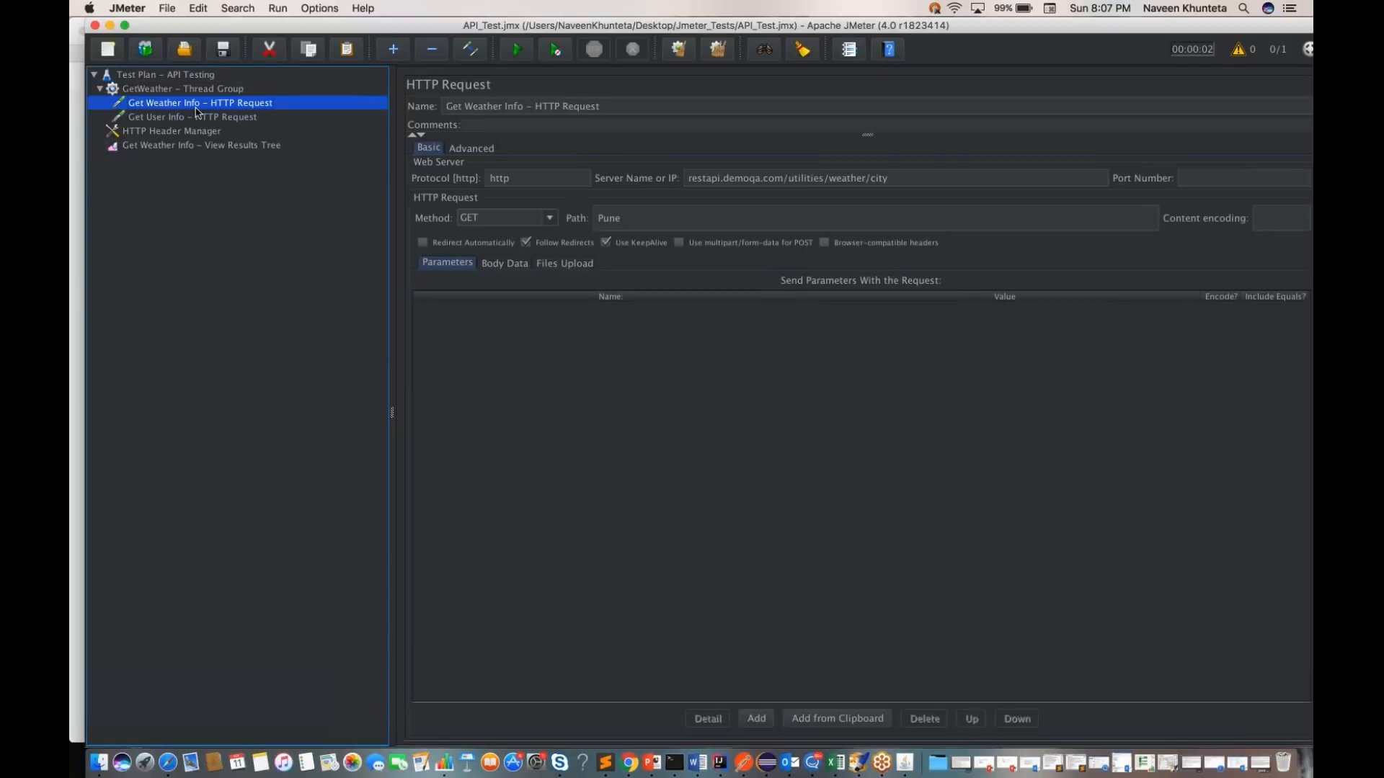
{"action": "left_click", "coordinate": [202, 120]}
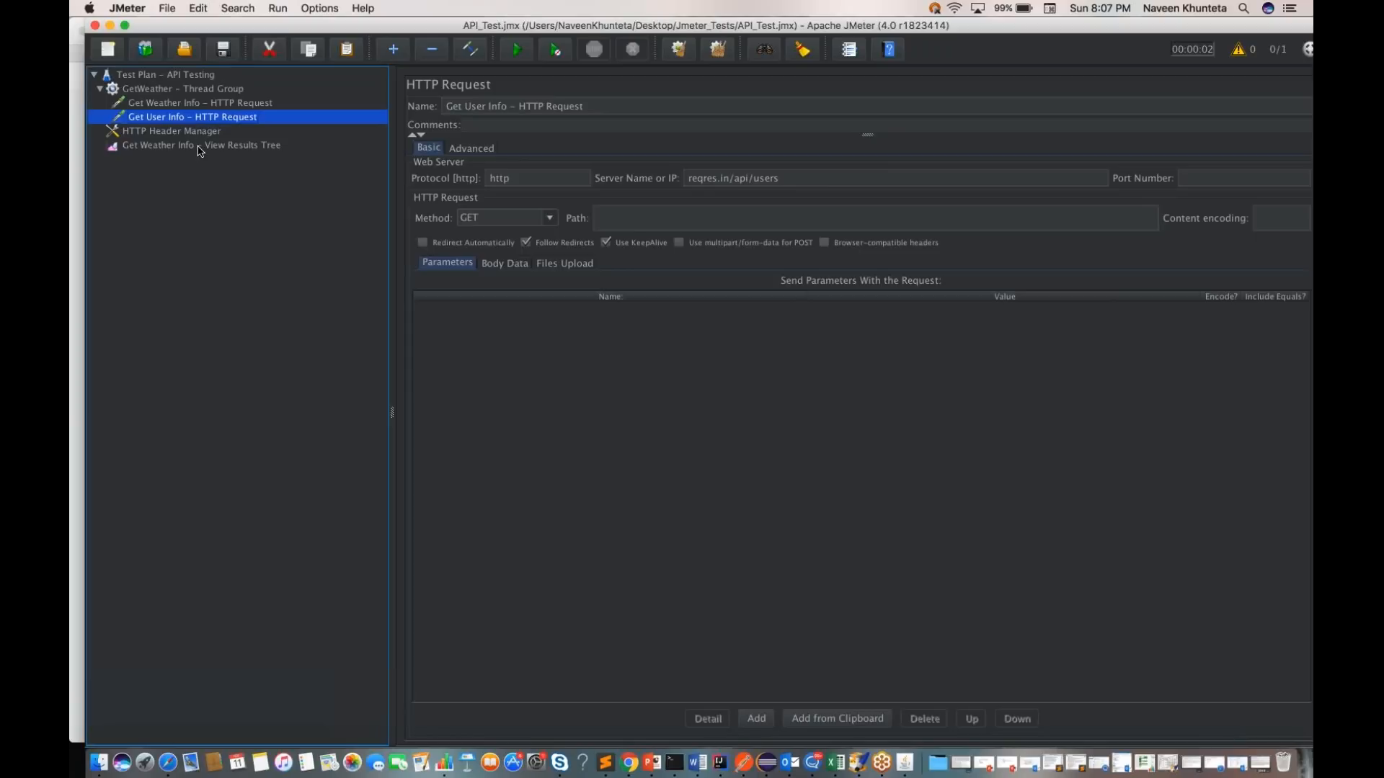
Step: View the Get Weather Info result's response data in the View Results Tree and look over the available result formats
{"action": "left_click", "coordinate": [201, 147]}
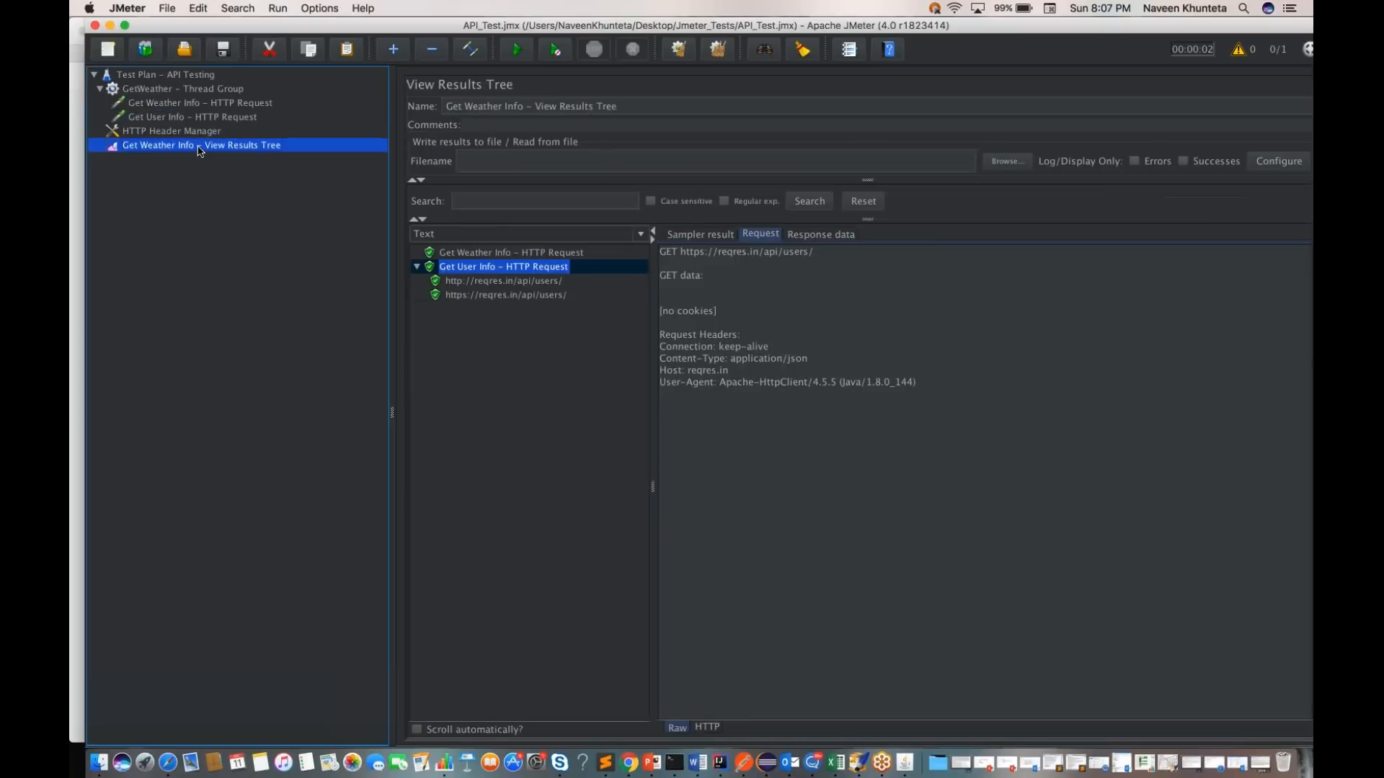
{"action": "left_click", "coordinate": [533, 257]}
{"action": "left_click", "coordinate": [820, 235]}
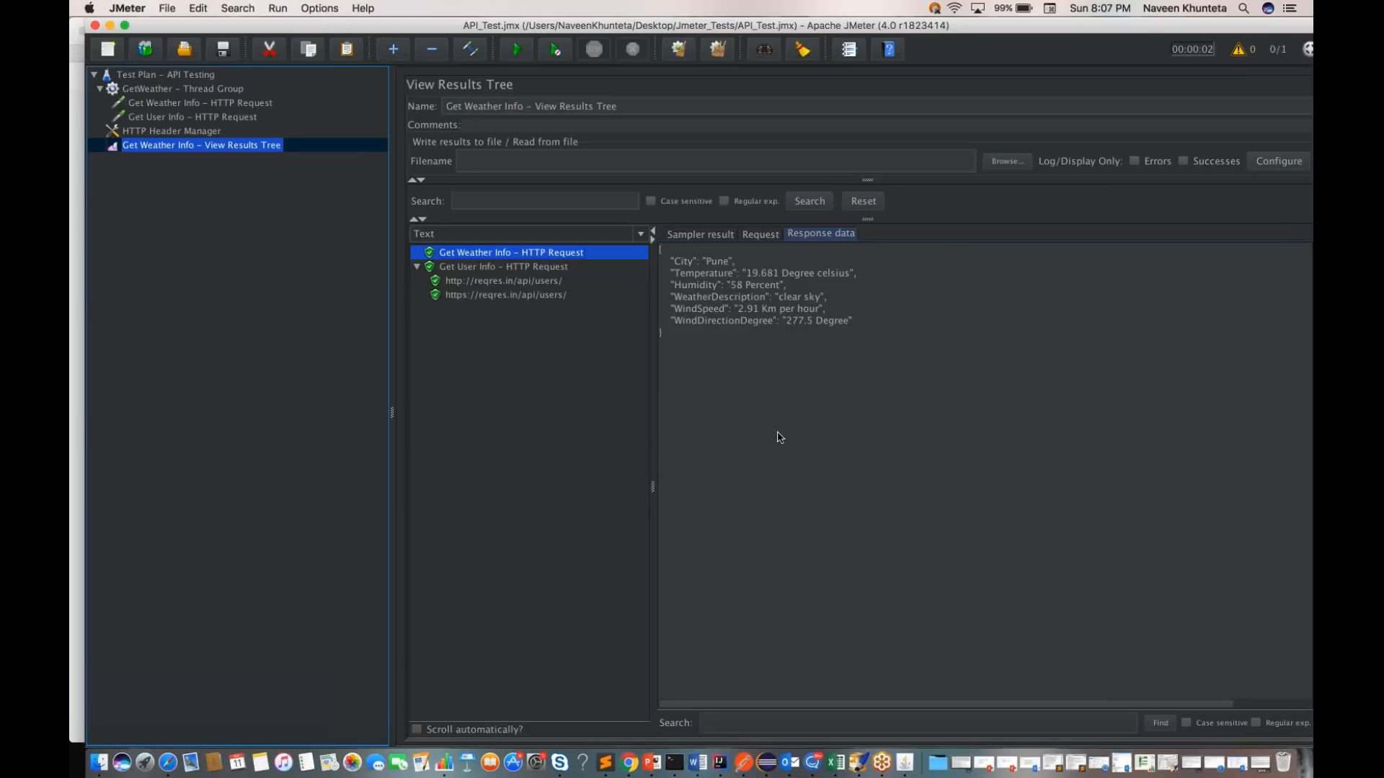
{"action": "left_click", "coordinate": [640, 235]}
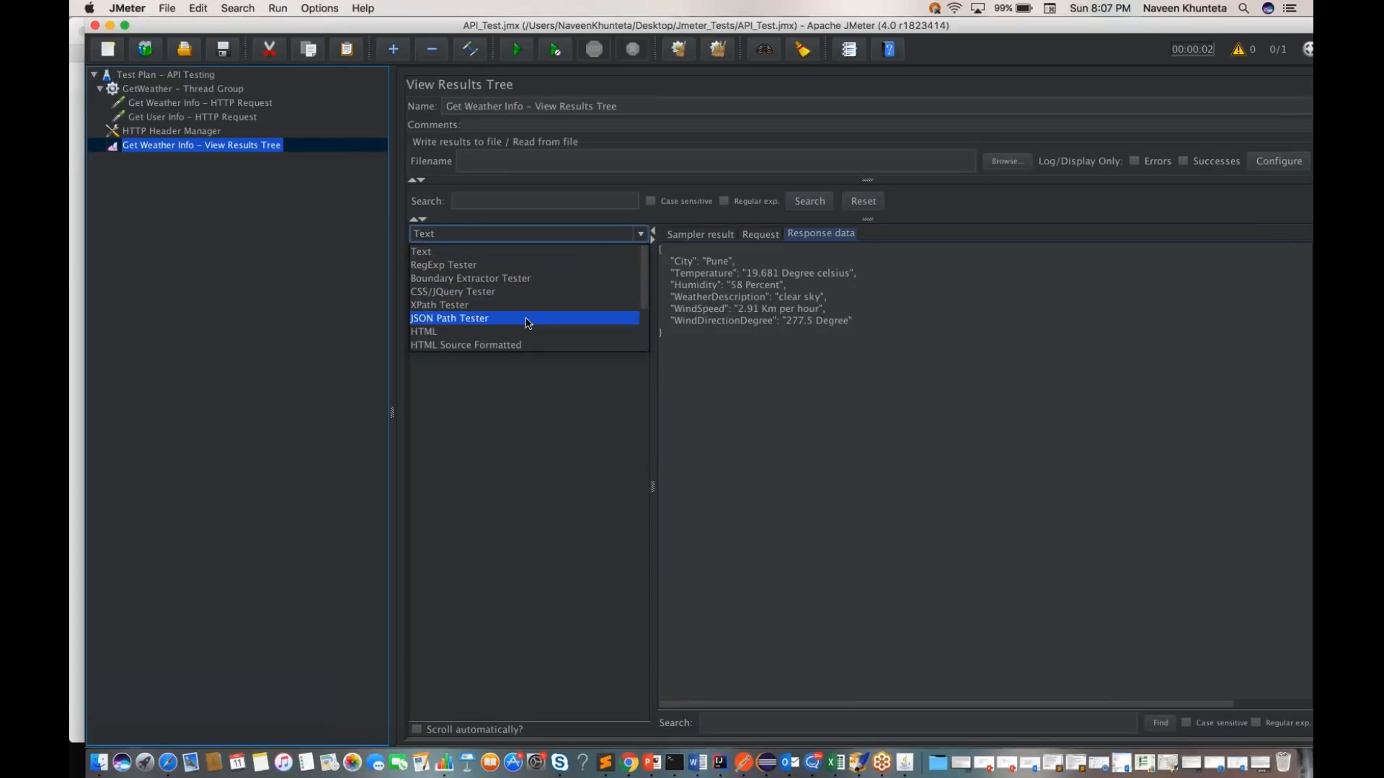
{"action": "left_click", "coordinate": [791, 431]}
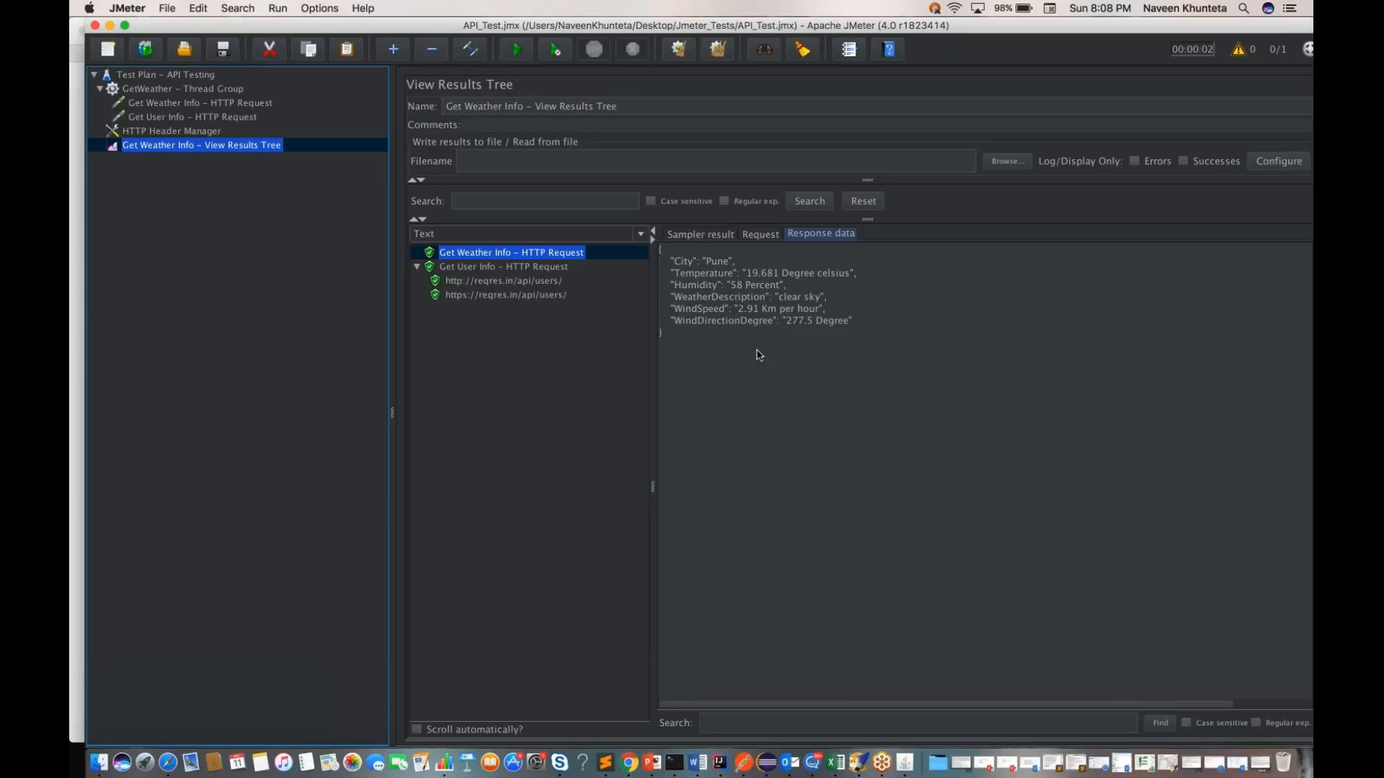
Step: Switch to Postman, copy the URL of the POST customer/register request and return to JMeter
{"action": "left_click", "coordinate": [202, 146]}
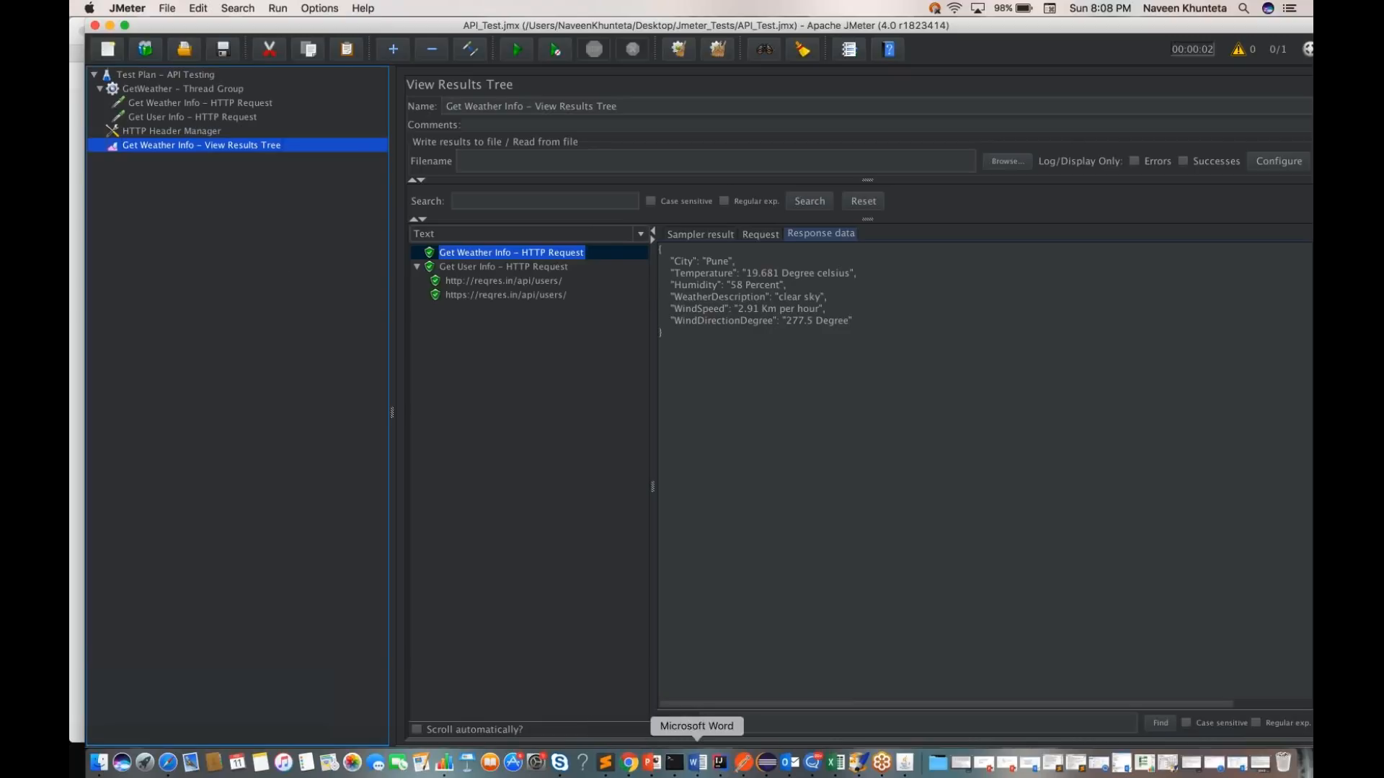
{"action": "left_click", "coordinate": [743, 762]}
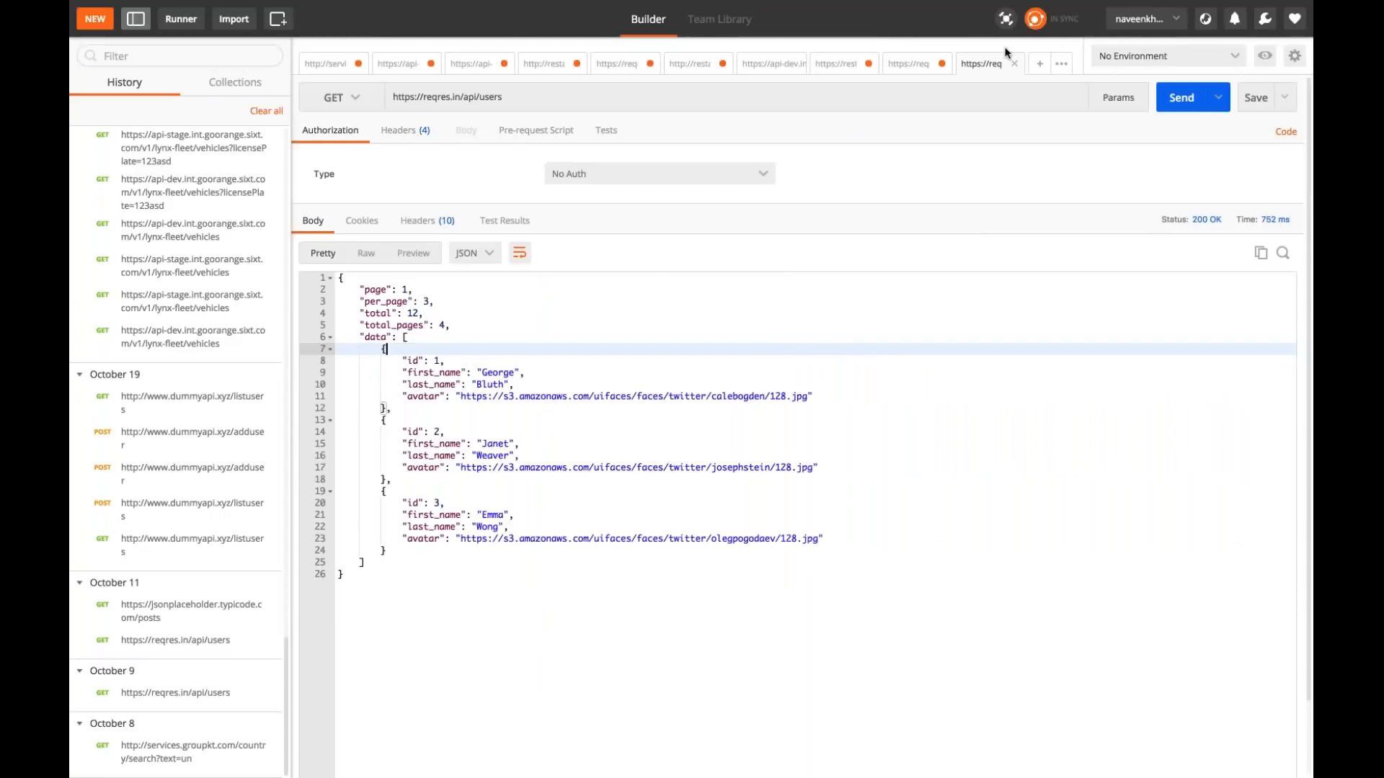
{"action": "left_click", "coordinate": [633, 64]}
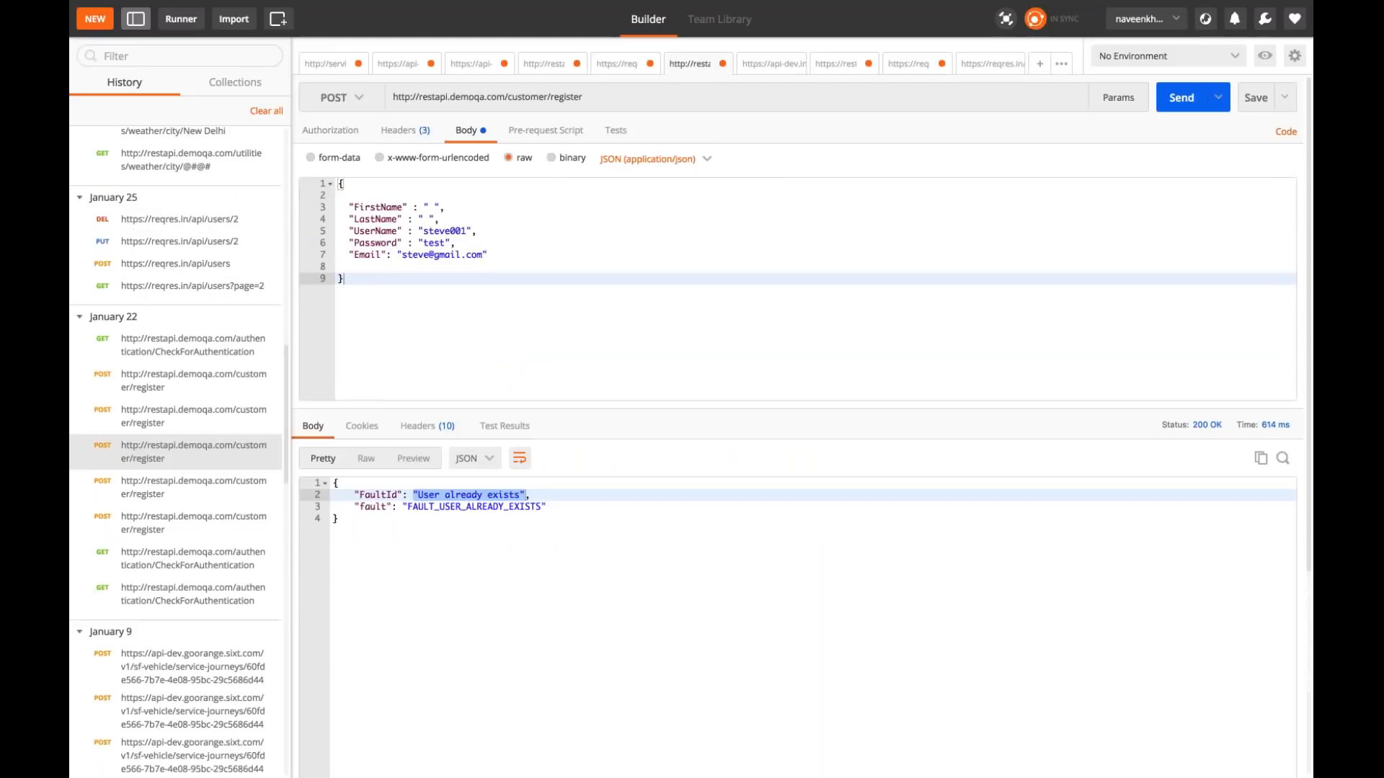
{"action": "triple_click", "coordinate": [593, 96]}
{"action": "key", "text": "super+c"}
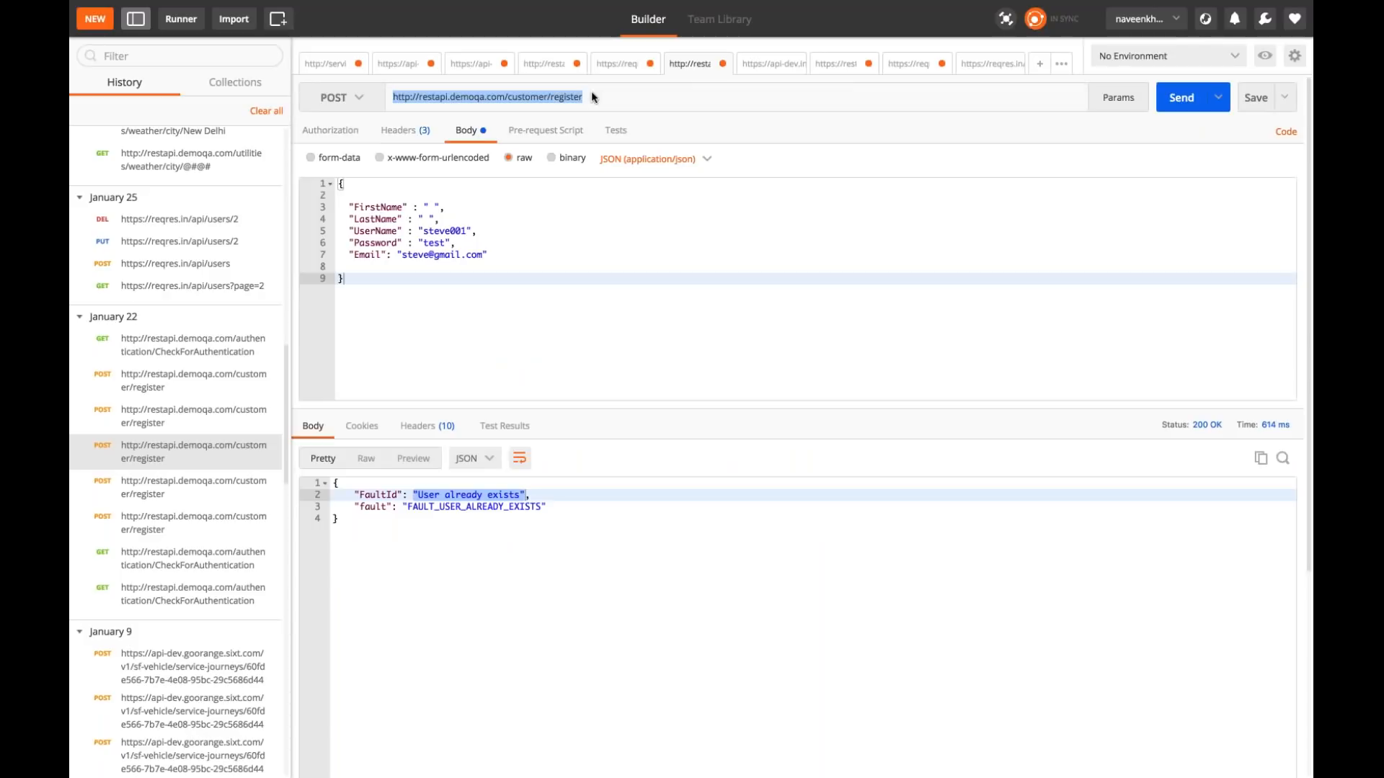
{"action": "key", "text": "super+Tab"}
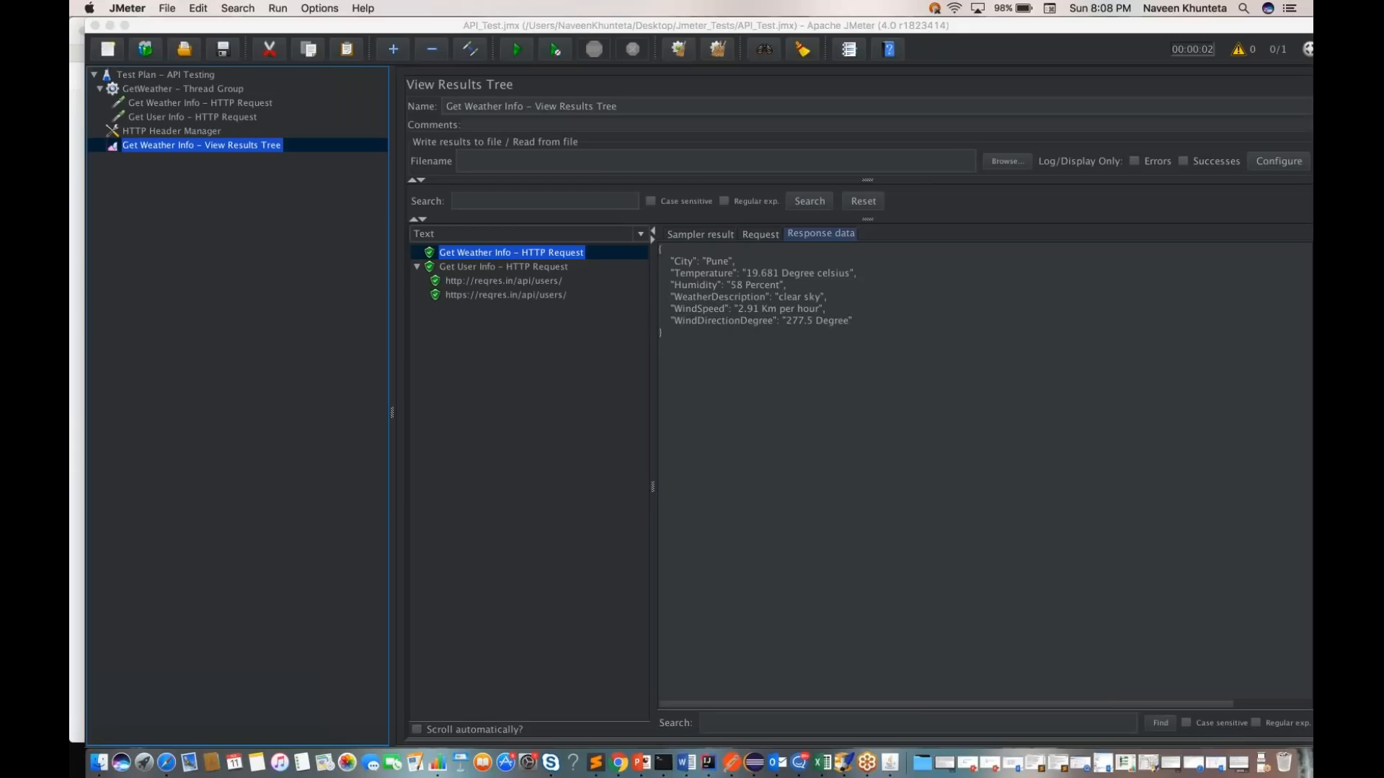
Step: Add an HTTP Request sampler to the GetWeather thread group
{"action": "left_click", "coordinate": [173, 92]}
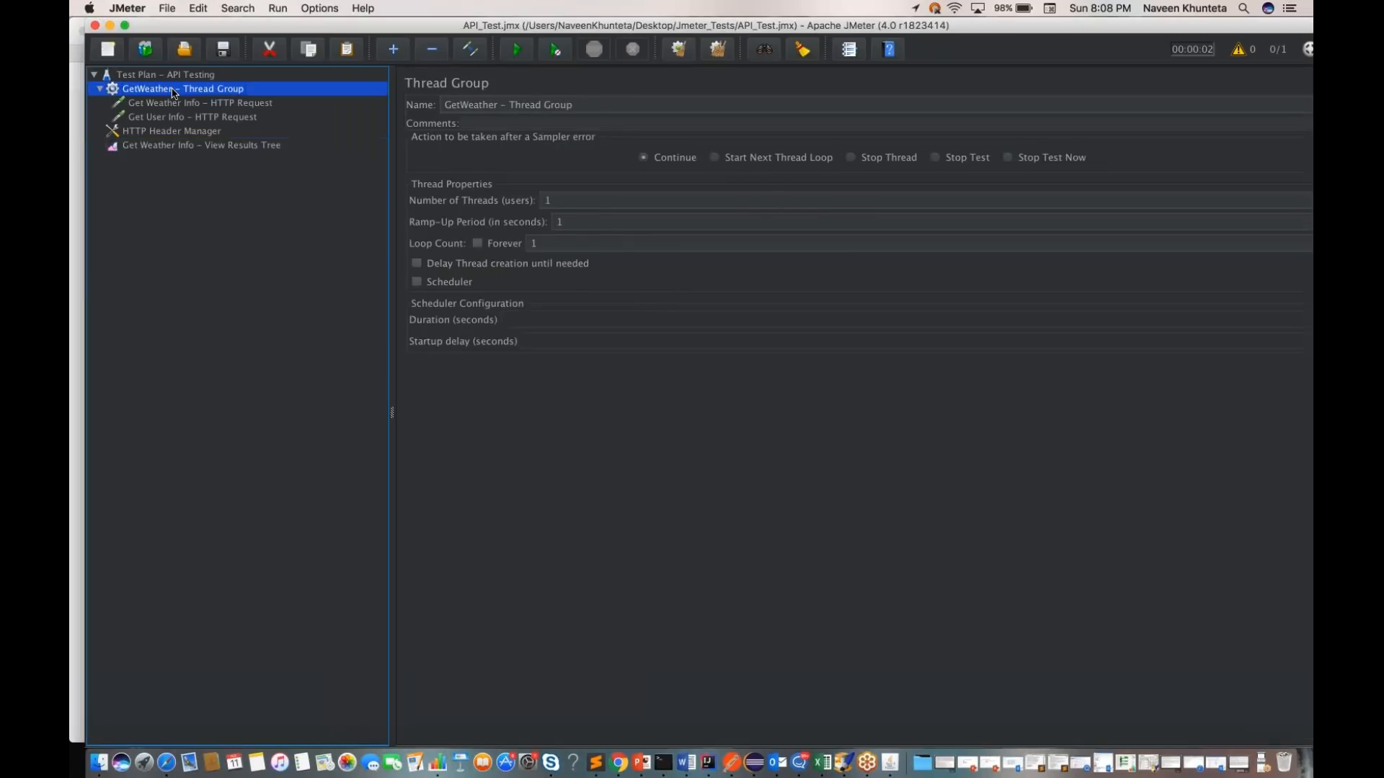
{"action": "right_click", "coordinate": [173, 92]}
{"action": "mouse_move", "coordinate": [216, 100]}
{"action": "mouse_move", "coordinate": [377, 105]}
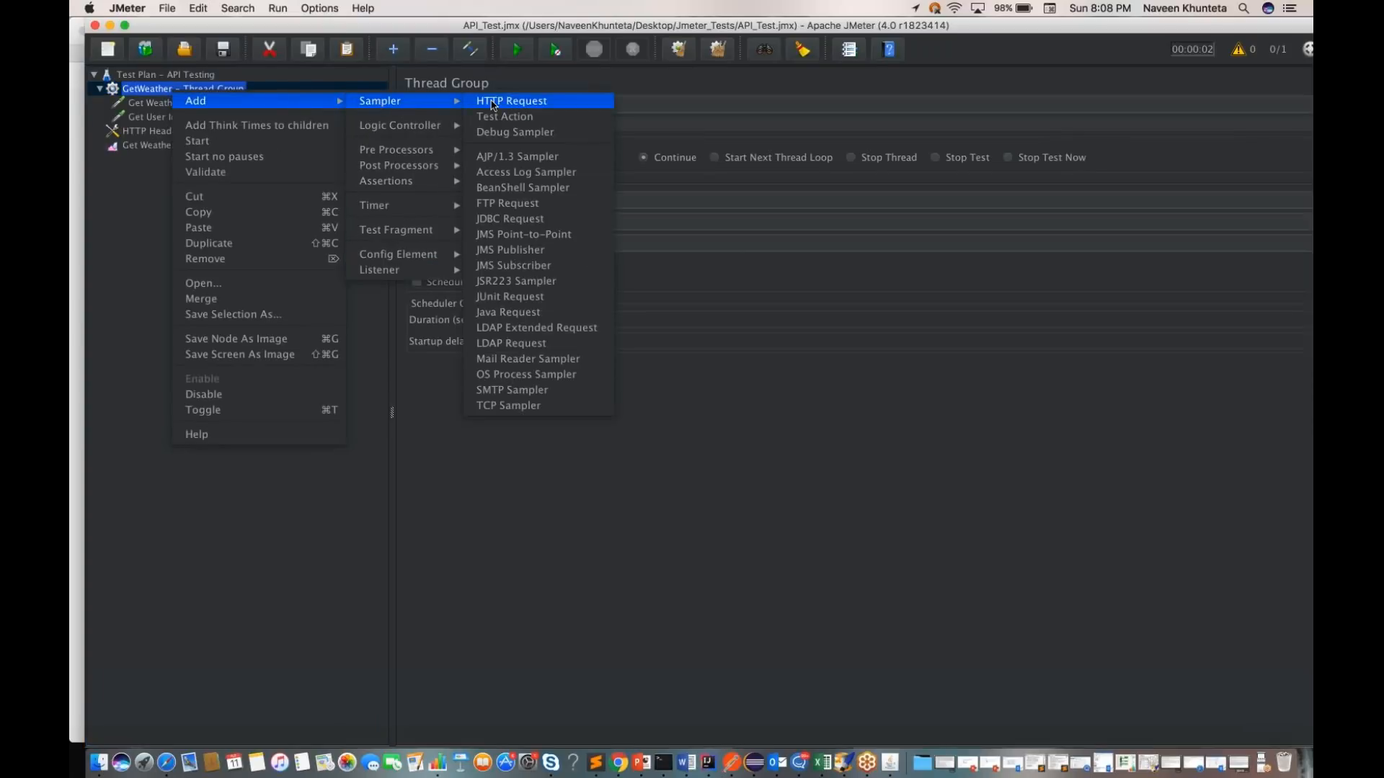
{"action": "left_click", "coordinate": [512, 101]}
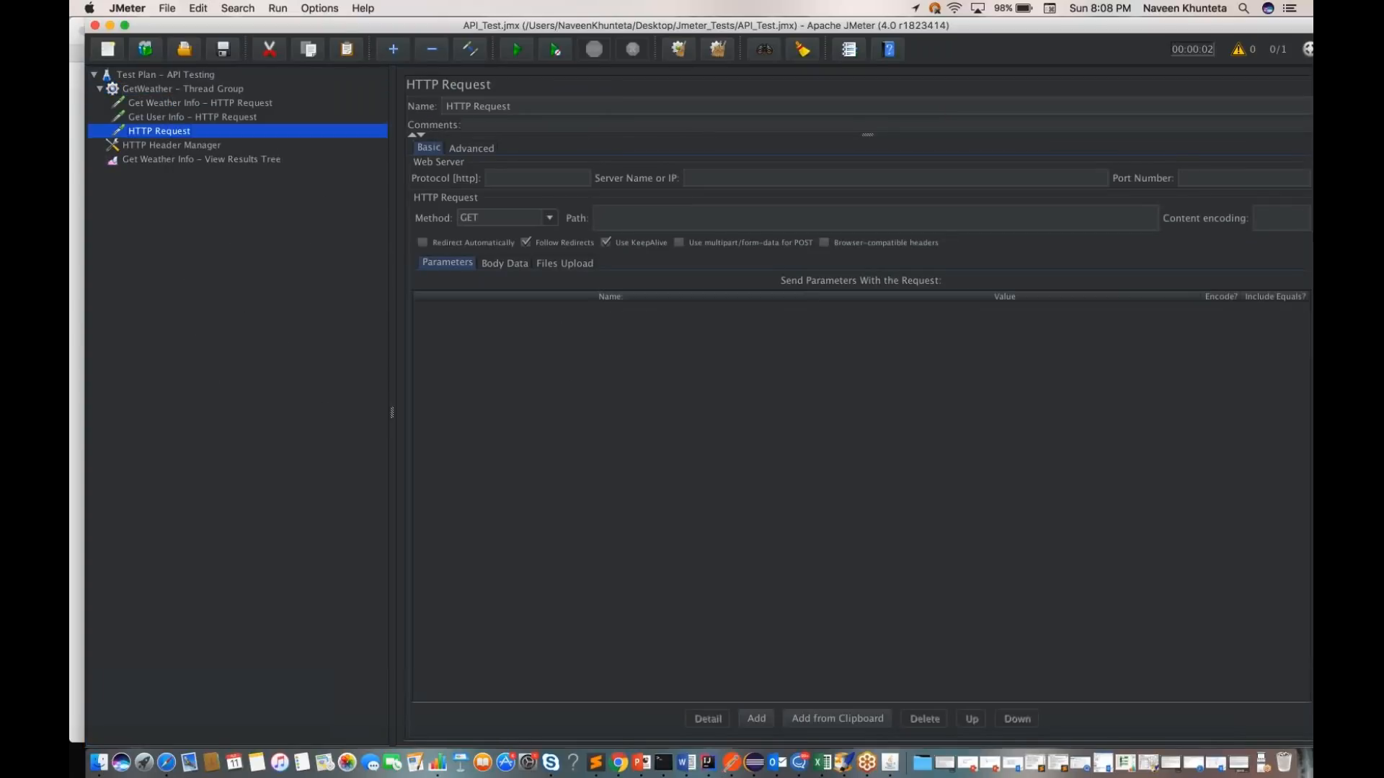
Step: Rename the new sampler to "Post - Register User - HTTP Request" and save the test plan
{"action": "left_click", "coordinate": [528, 106]}
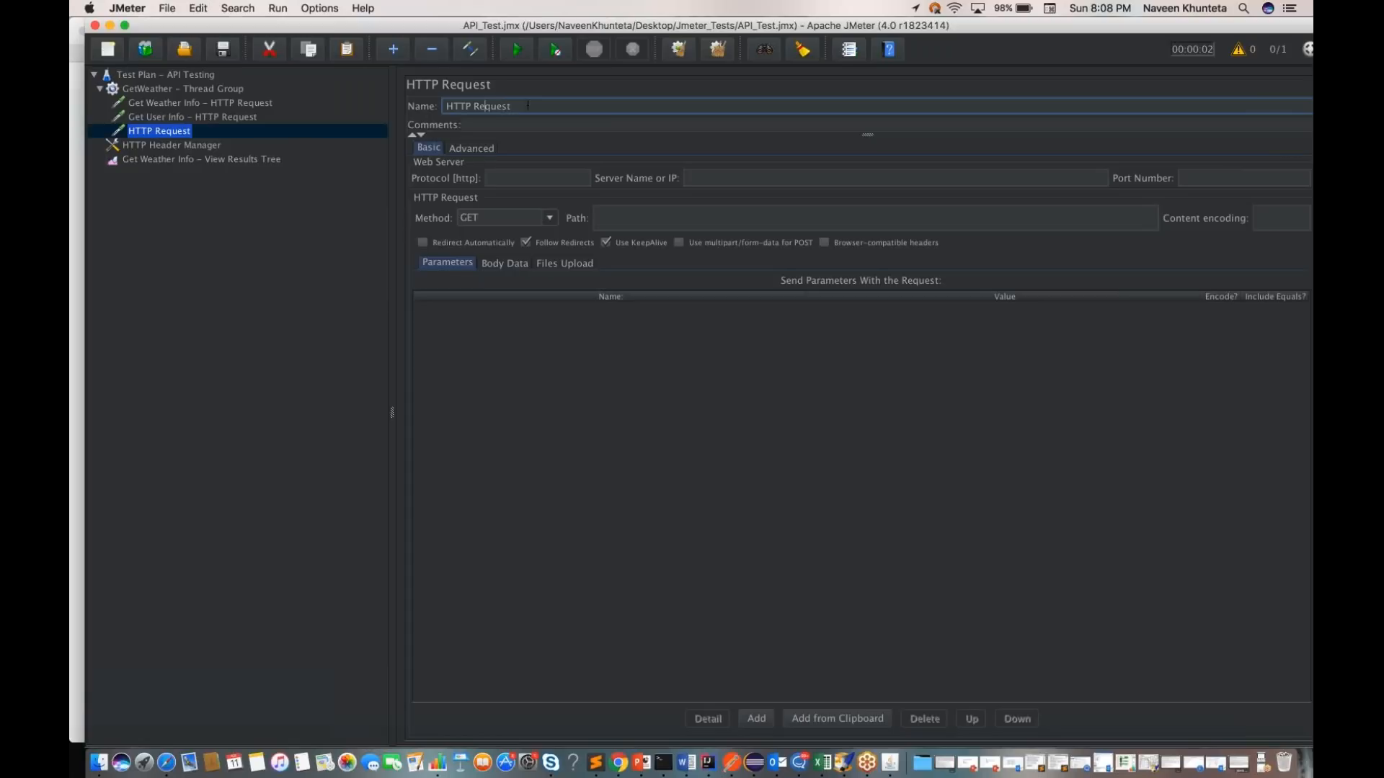
{"action": "type", "text": "Post - Register User -"}
{"action": "key", "text": "super+s"}
{"action": "key", "text": "F2"}
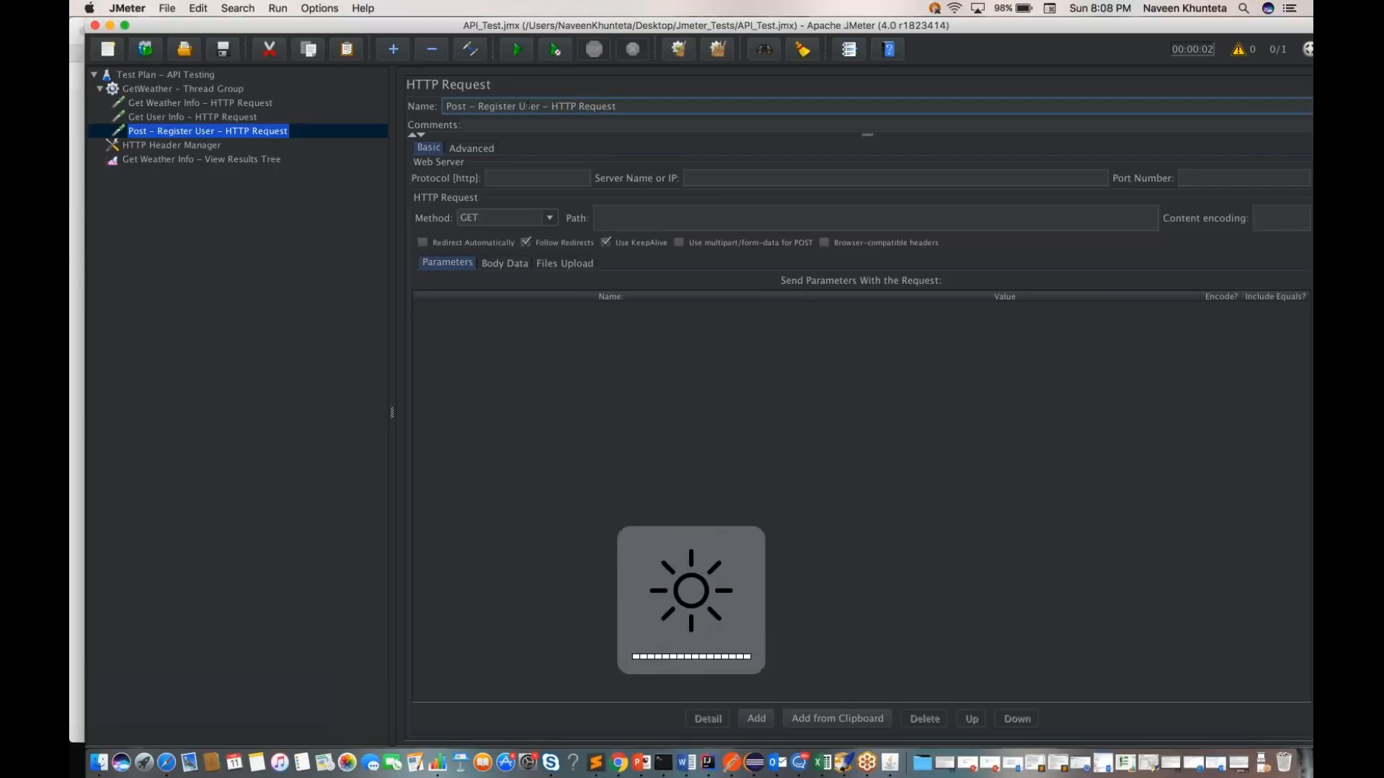
Step: Set the method of the Post - Register User request to POST
{"action": "left_click", "coordinate": [550, 220]}
{"action": "left_click", "coordinate": [518, 255]}
{"action": "left_click", "coordinate": [660, 215]}
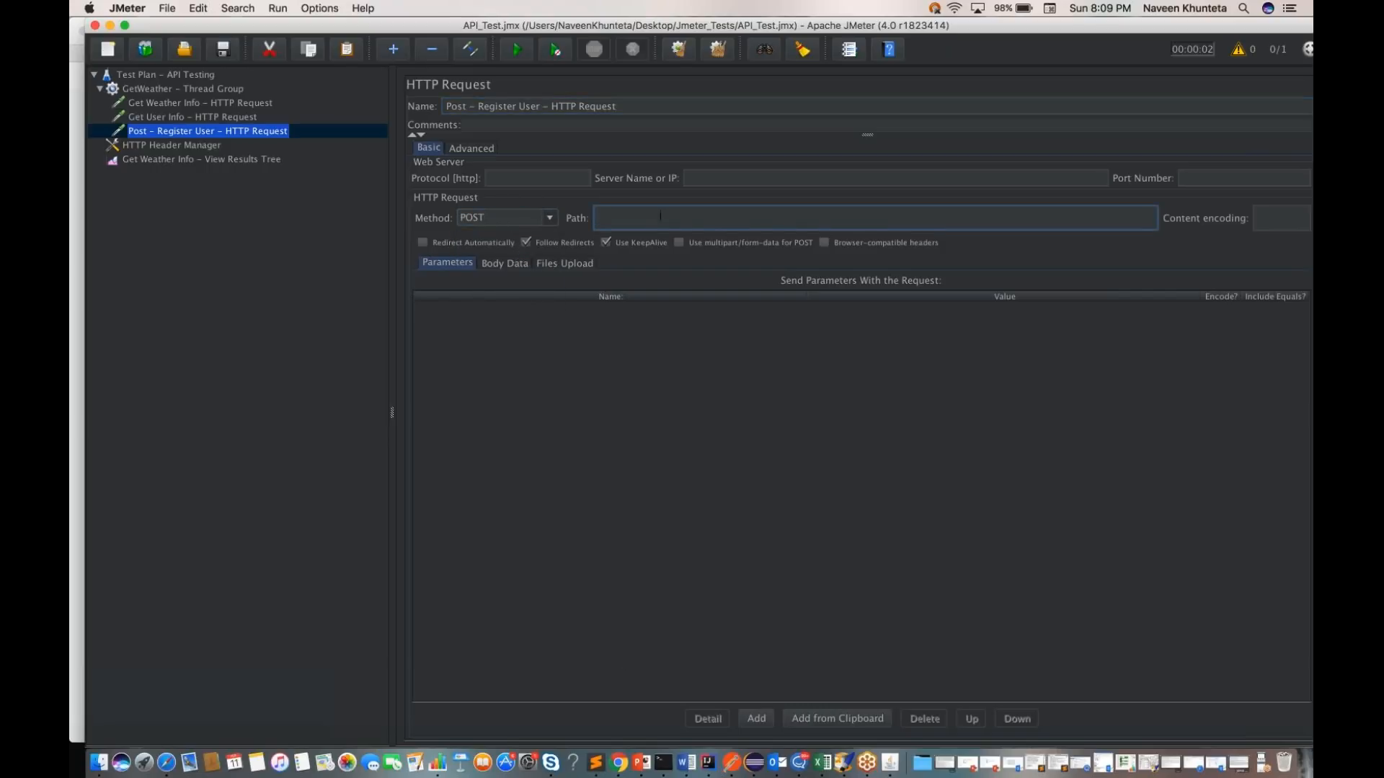
{"action": "left_click", "coordinate": [712, 179]}
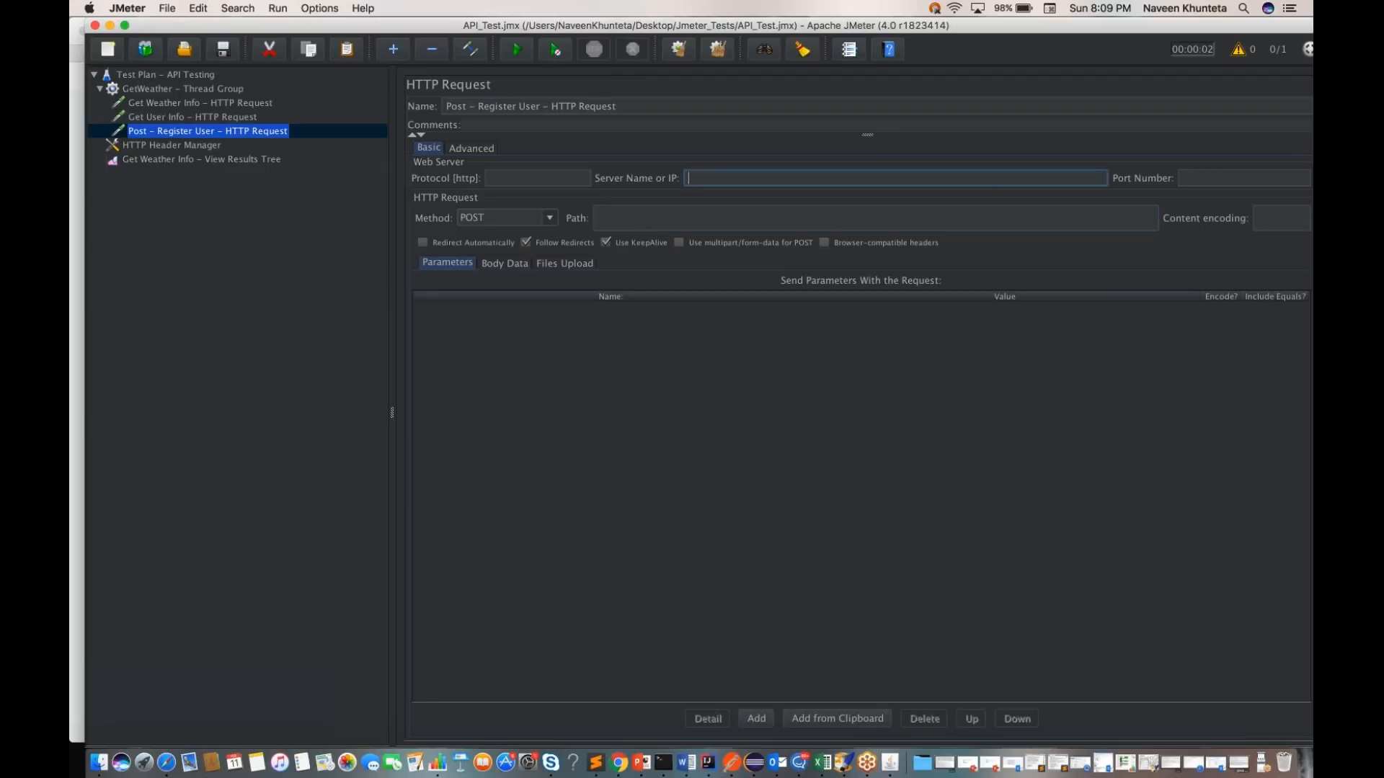
{"action": "key", "text": "super+v"}
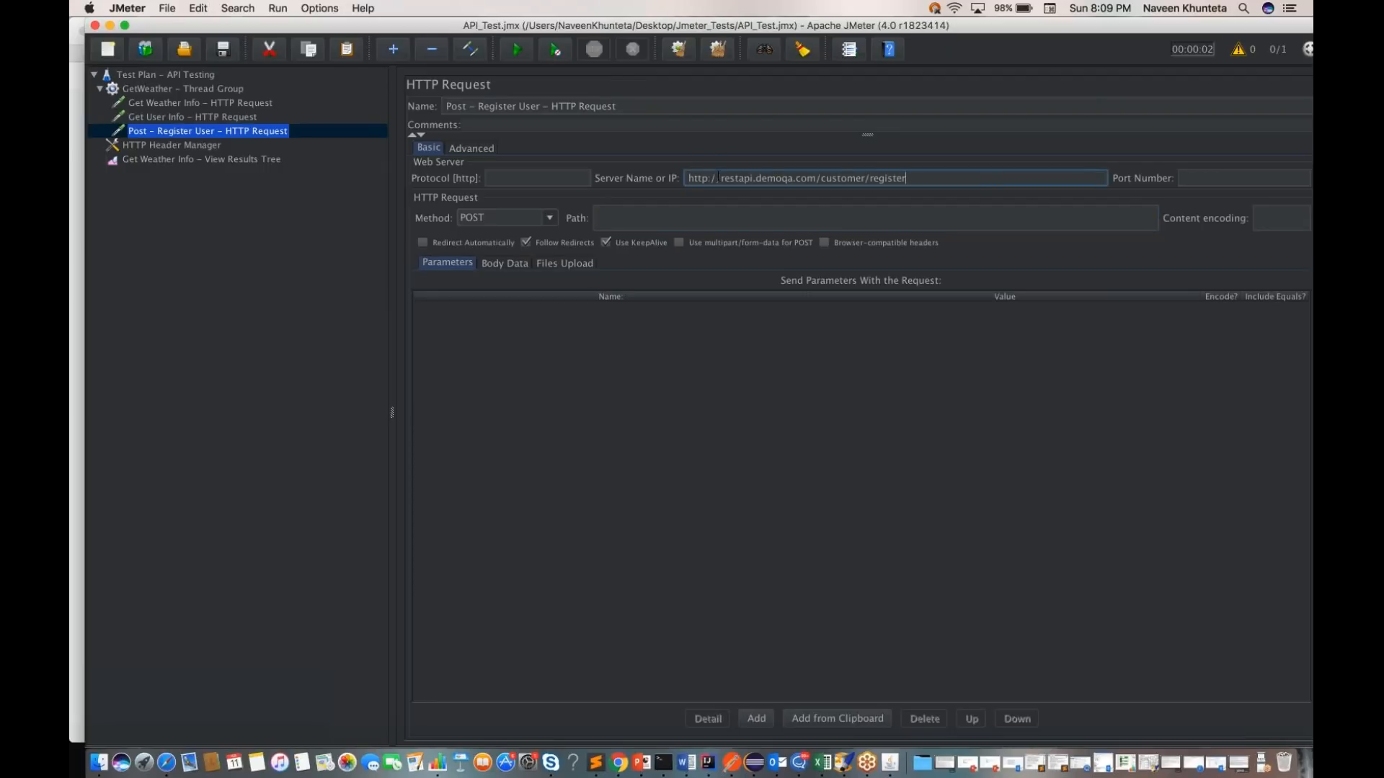
{"action": "left_click_drag", "start_coordinate": [718, 178], "coordinate": [687, 179]}
{"action": "key", "text": "BackSpace"}
{"action": "left_click", "coordinate": [569, 180]}
{"action": "type", "text": "http"}
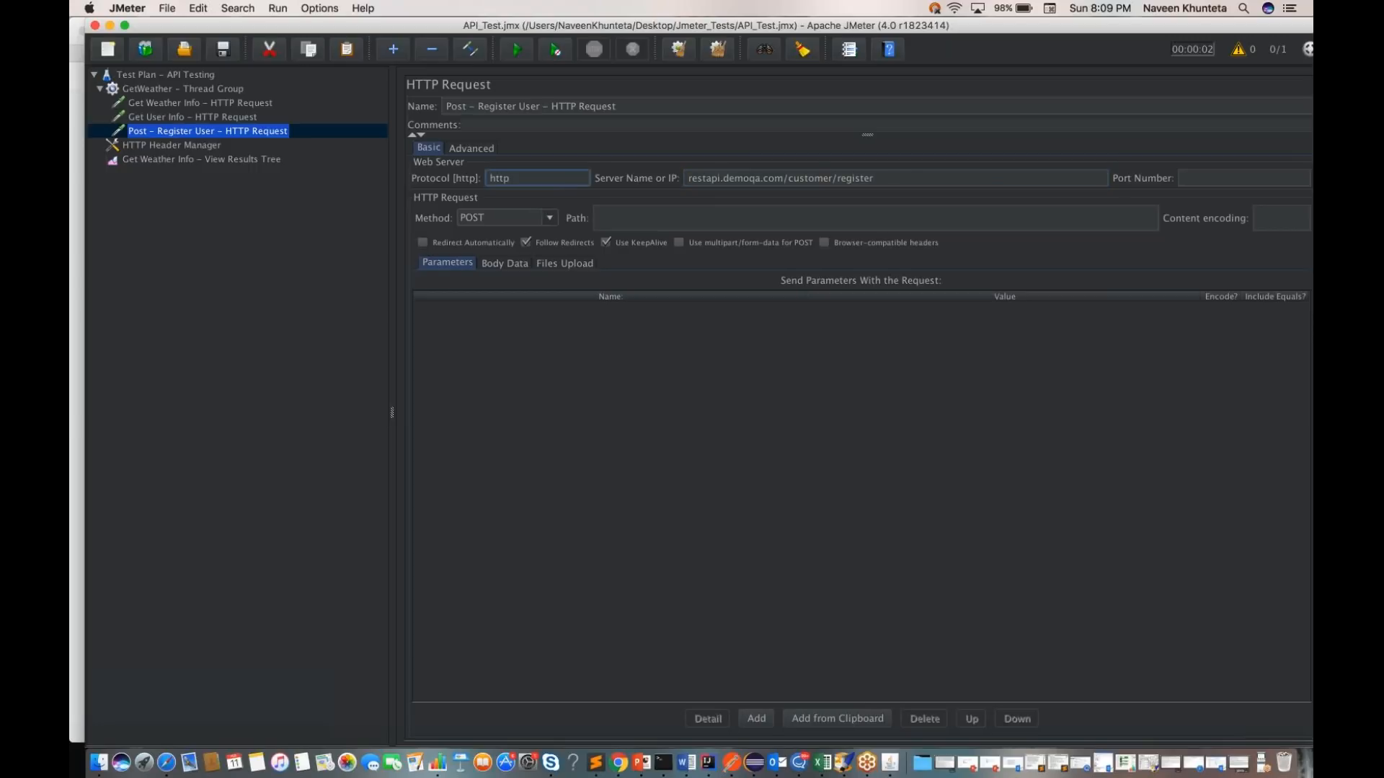
Step: Move customer/register from the server name into the path, leaving restapi.demoqa.com as the server
{"action": "double_click", "coordinate": [856, 180]}
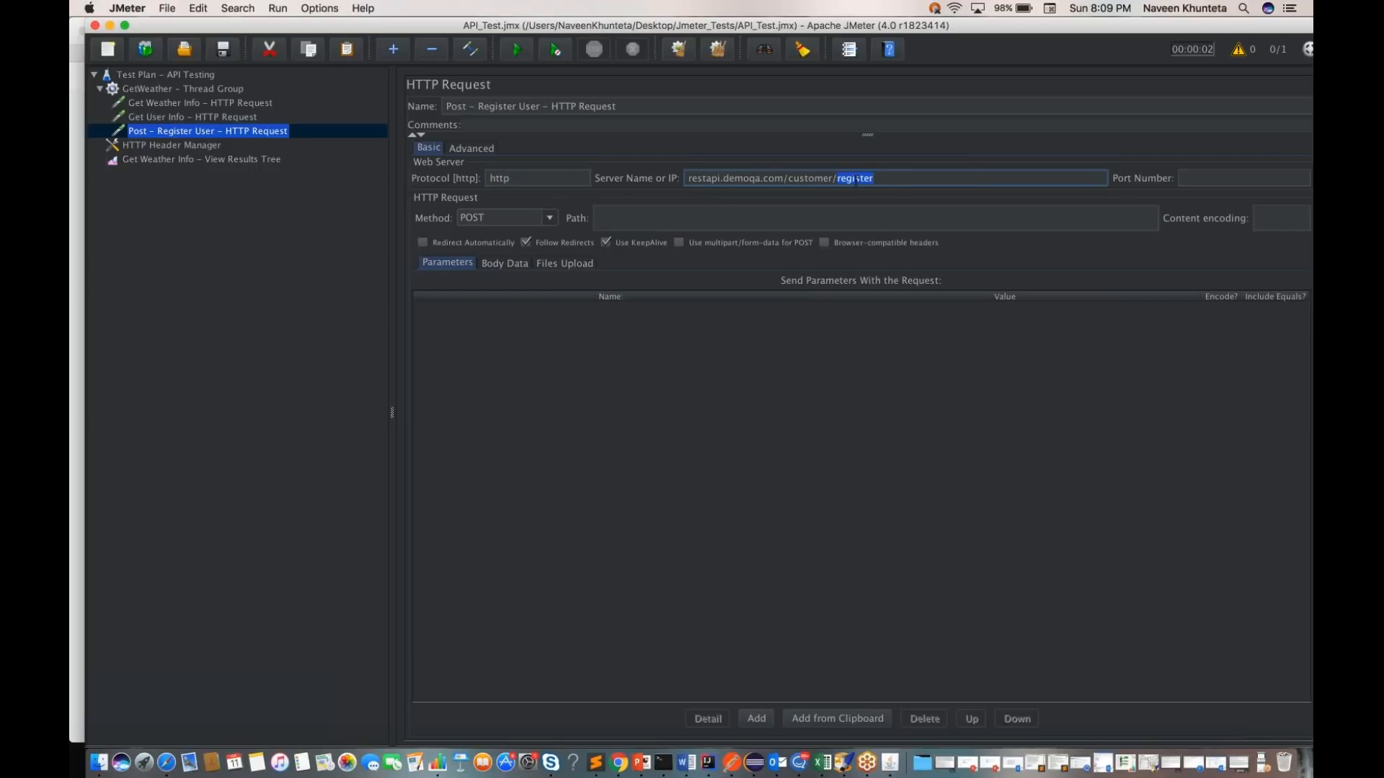
{"action": "left_click", "coordinate": [793, 218]}
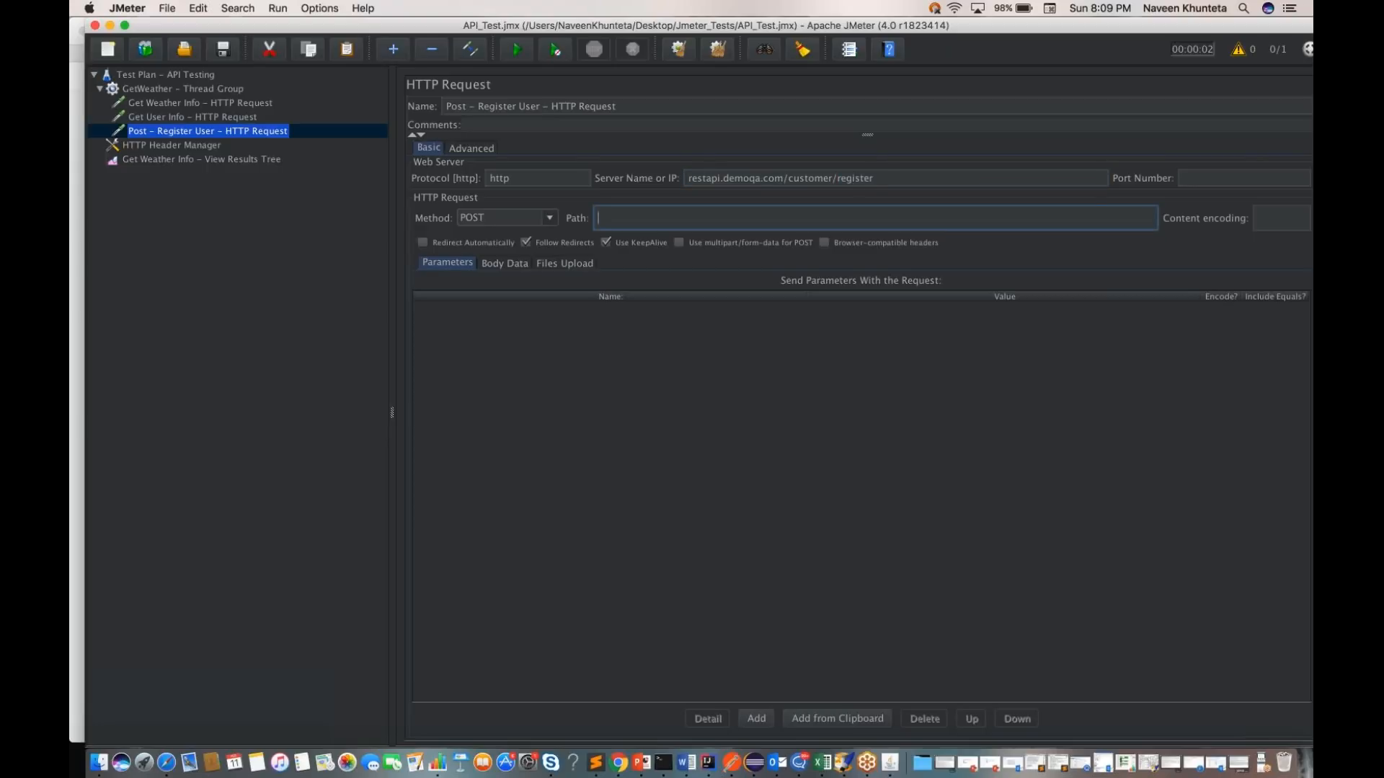
{"action": "left_click_drag", "start_coordinate": [879, 178], "coordinate": [784, 181]}
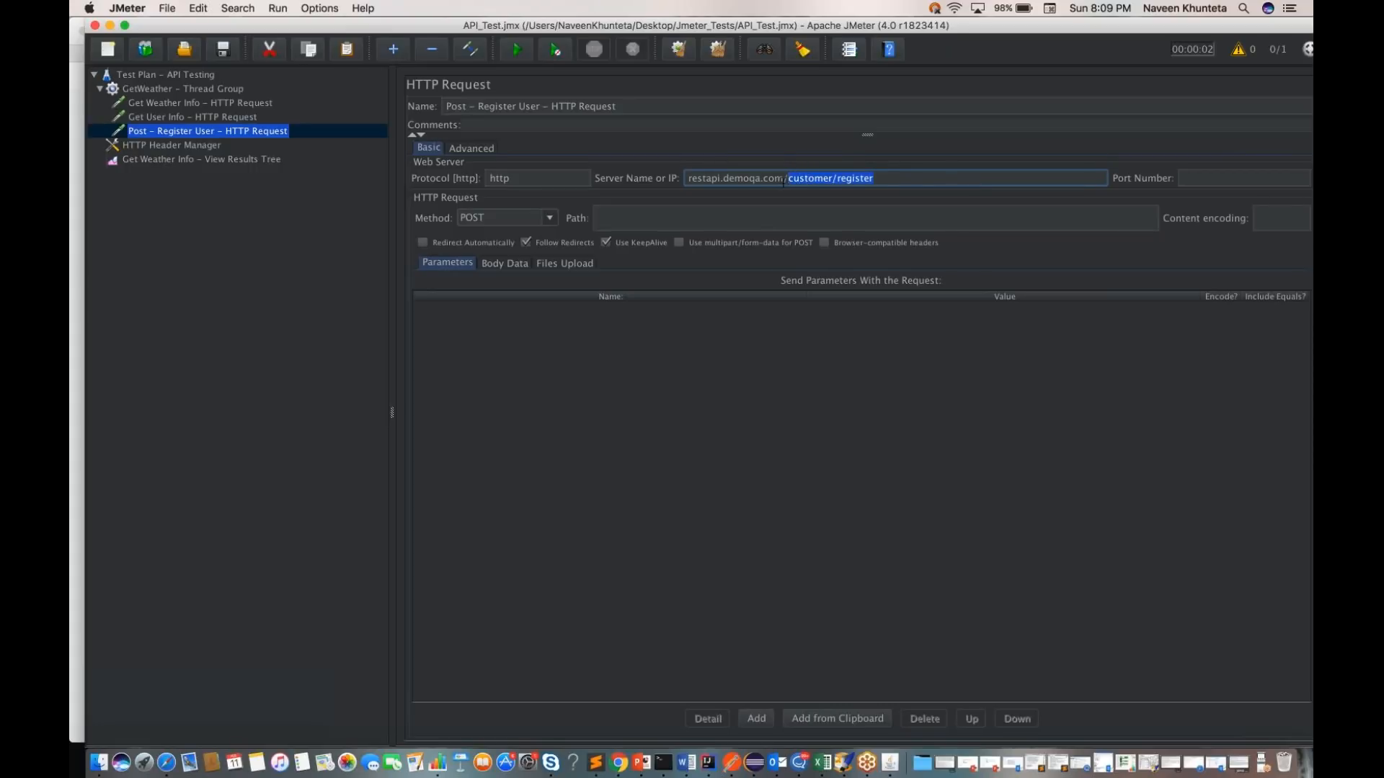
{"action": "key", "text": "super+x"}
{"action": "left_click", "coordinate": [775, 217]}
{"action": "key", "text": "super+v"}
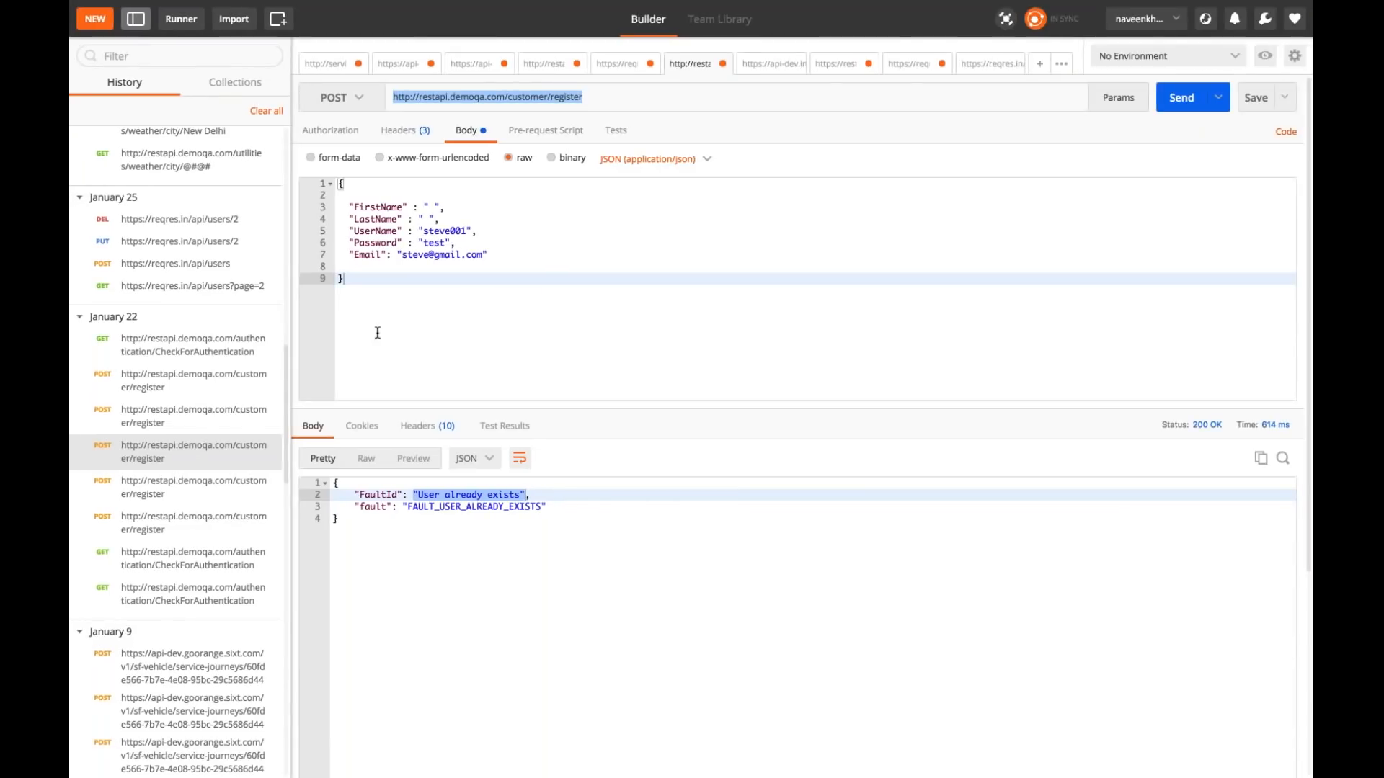
Step: Copy the raw JSON body of the customer/register request in Postman and return to JMeter
{"action": "left_click", "coordinate": [358, 307]}
{"action": "key", "text": "ctrl+a"}
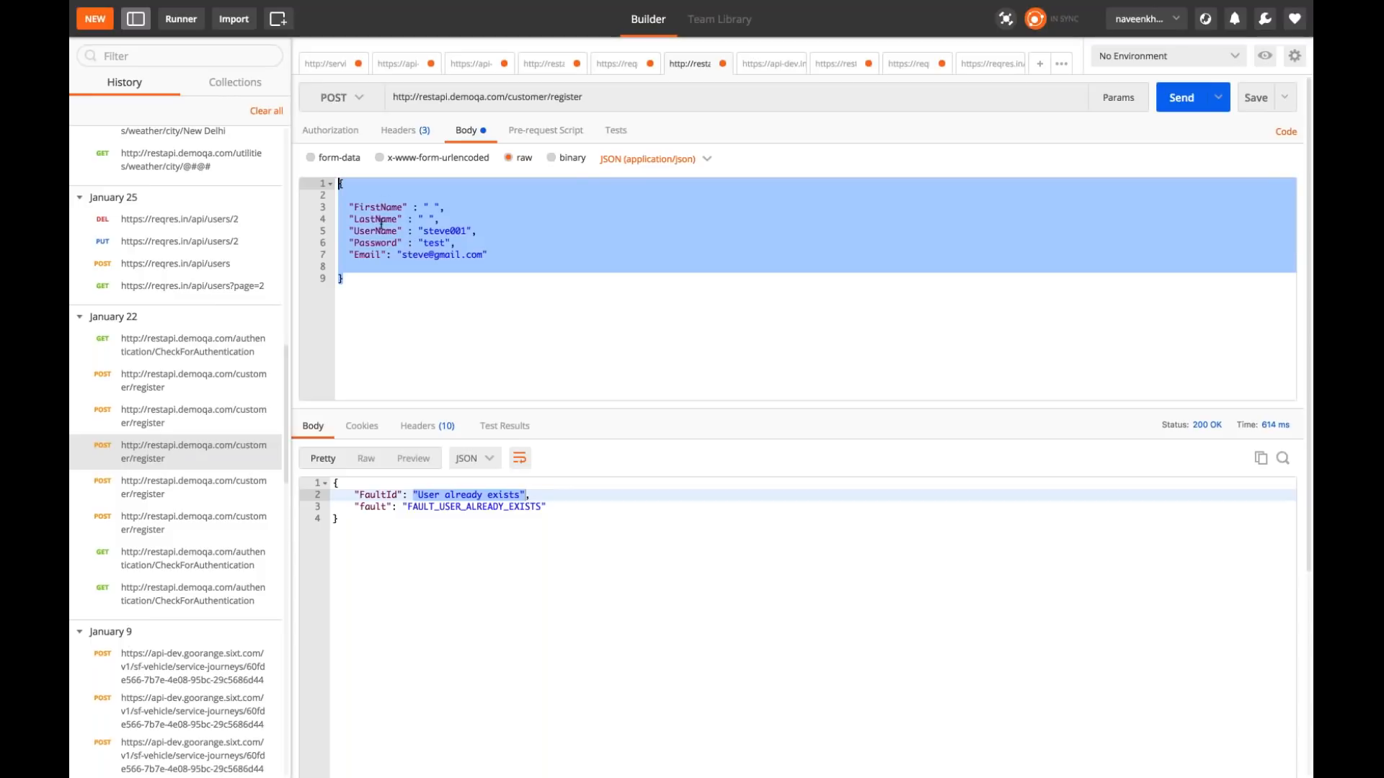
{"action": "left_click", "coordinate": [383, 305]}
{"action": "key", "text": "ctrl+Left"}
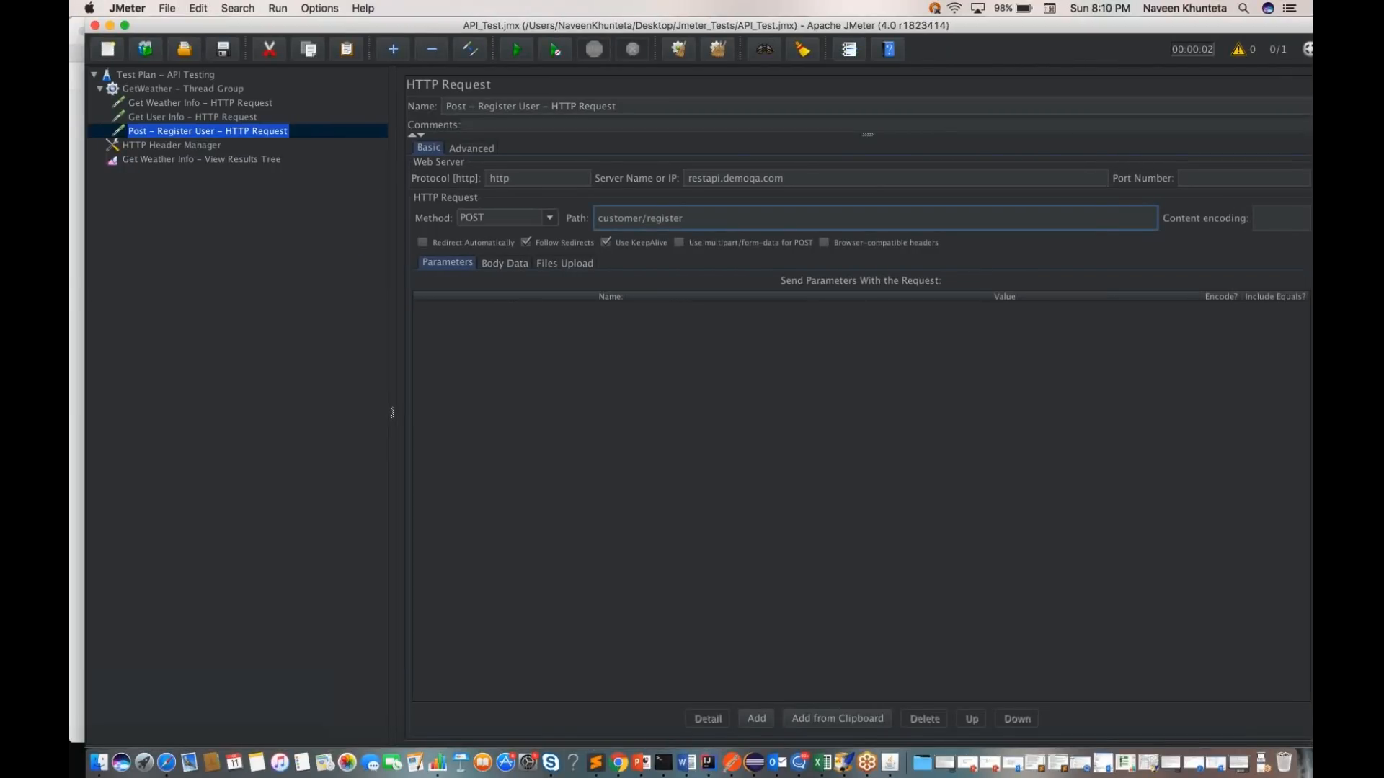
Step: Enter the registration JSON as the request's body data, with a new first name, last name and username plus the account password
{"action": "left_click", "coordinate": [502, 265]}
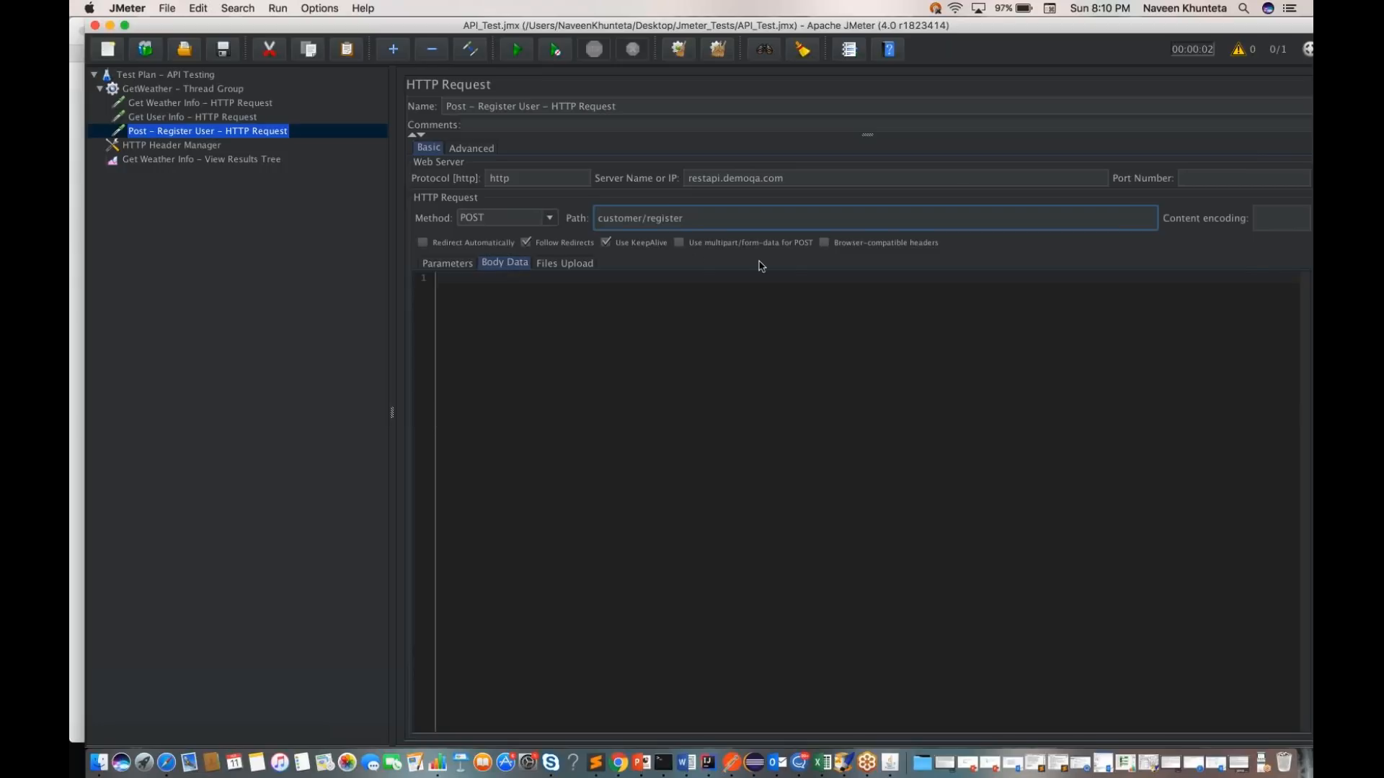
{"action": "left_click", "coordinate": [449, 264]}
{"action": "left_click", "coordinate": [512, 265]}
{"action": "left_click", "coordinate": [460, 264]}
{"action": "left_click", "coordinate": [503, 266]}
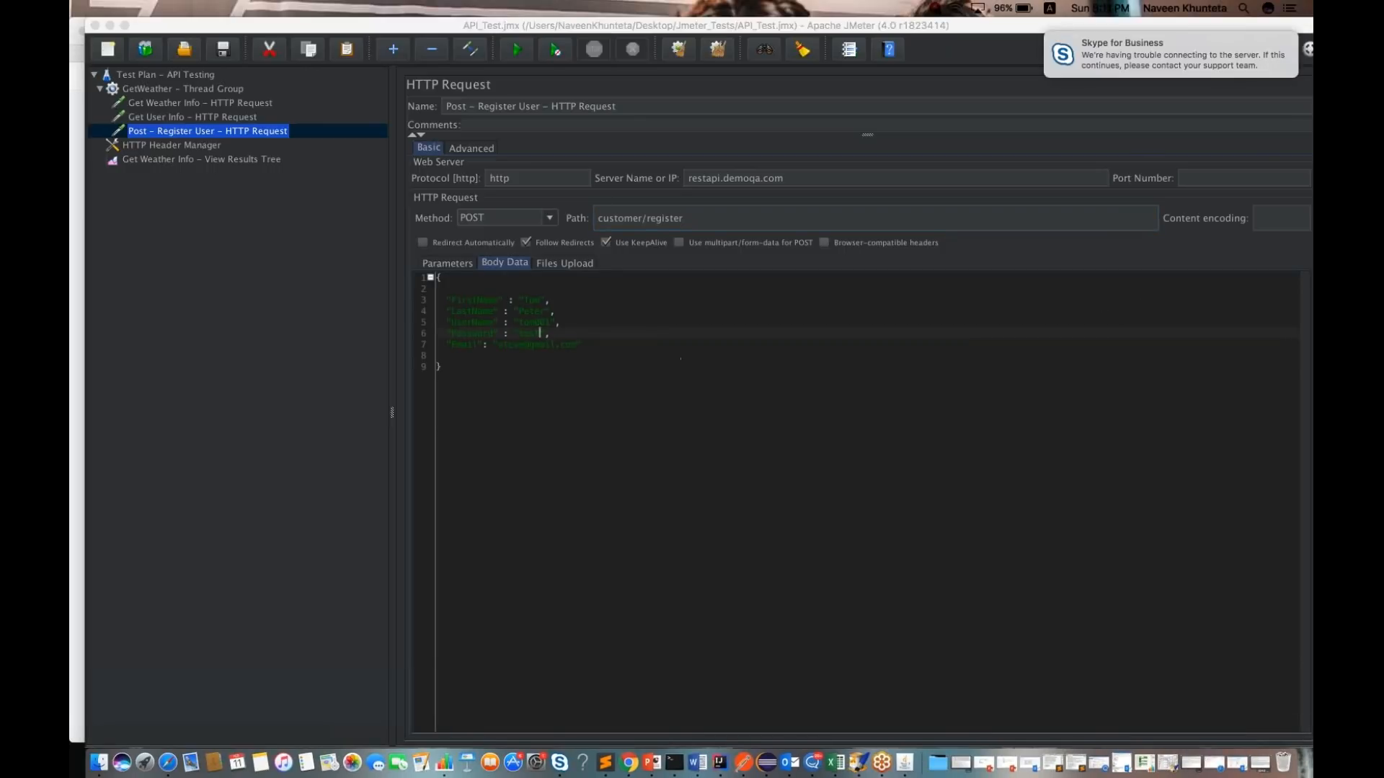
Step: Replace the email address in the JSON body with the new user's e-mail and save the test plan
{"action": "left_click", "coordinate": [447, 372]}
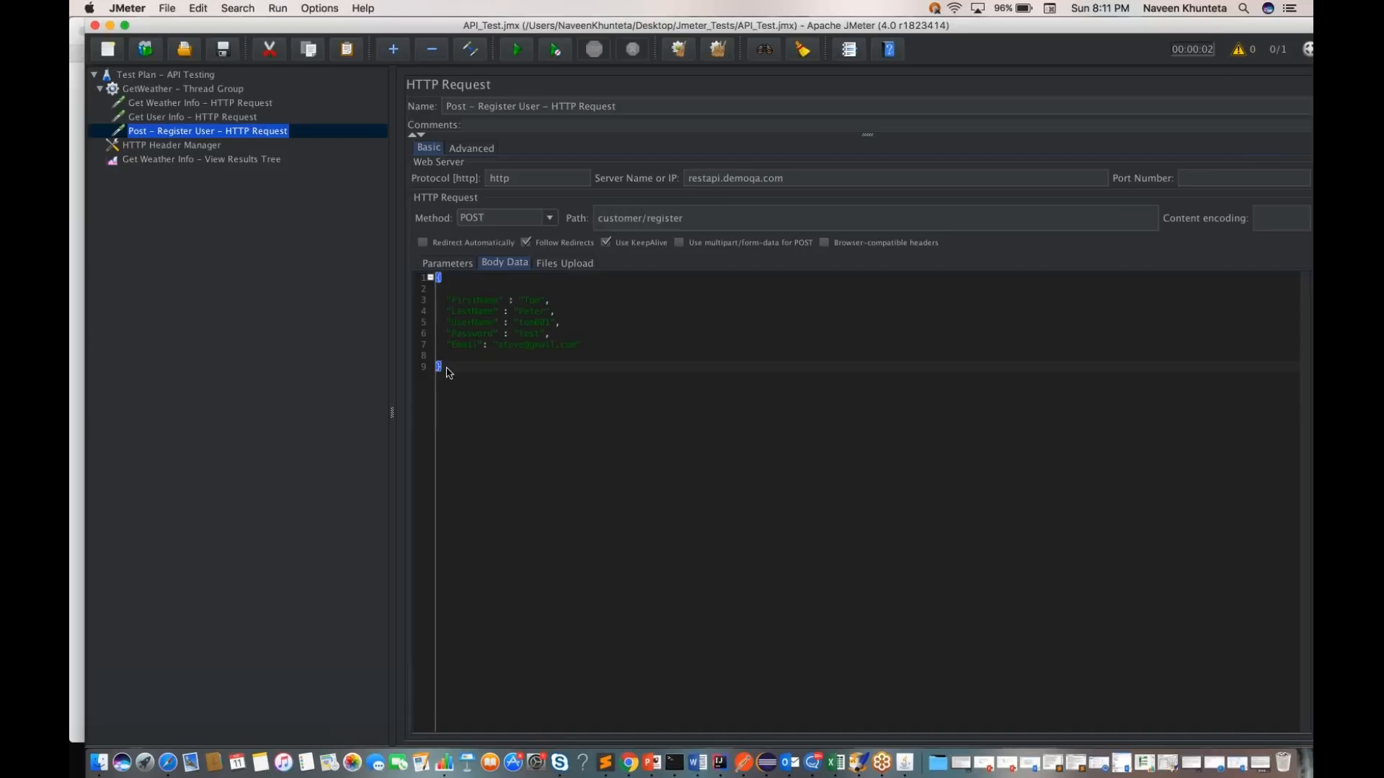
{"action": "left_click_drag", "start_coordinate": [441, 367], "coordinate": [429, 277]}
{"action": "left_click", "coordinate": [523, 368]}
{"action": "left_click", "coordinate": [525, 344]}
{"action": "key", "text": "super+s"}
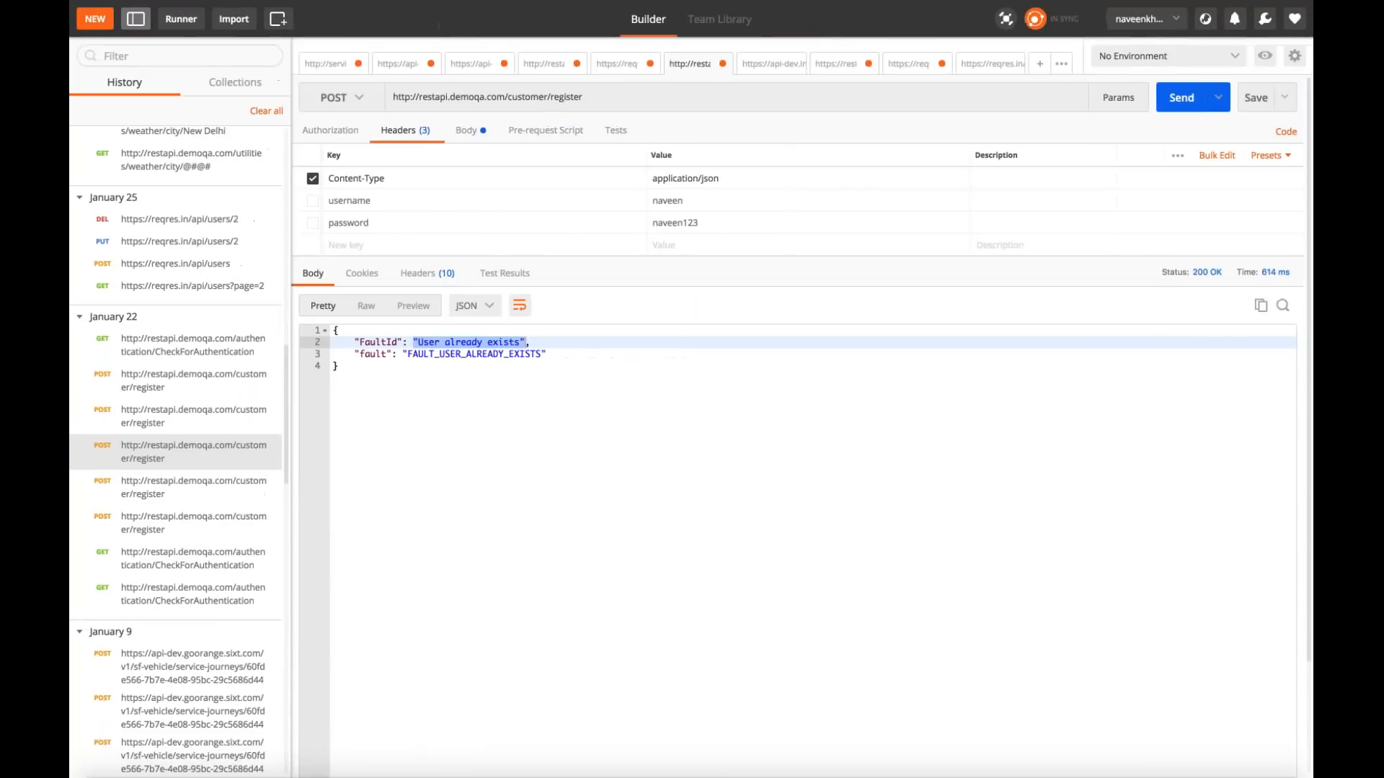
Step: Compare the customer/register JSON body in Postman with the body data of JMeter's Post - Register User request
{"action": "left_click", "coordinate": [469, 131]}
{"action": "left_click", "coordinate": [373, 320]}
{"action": "key", "text": "super+a"}
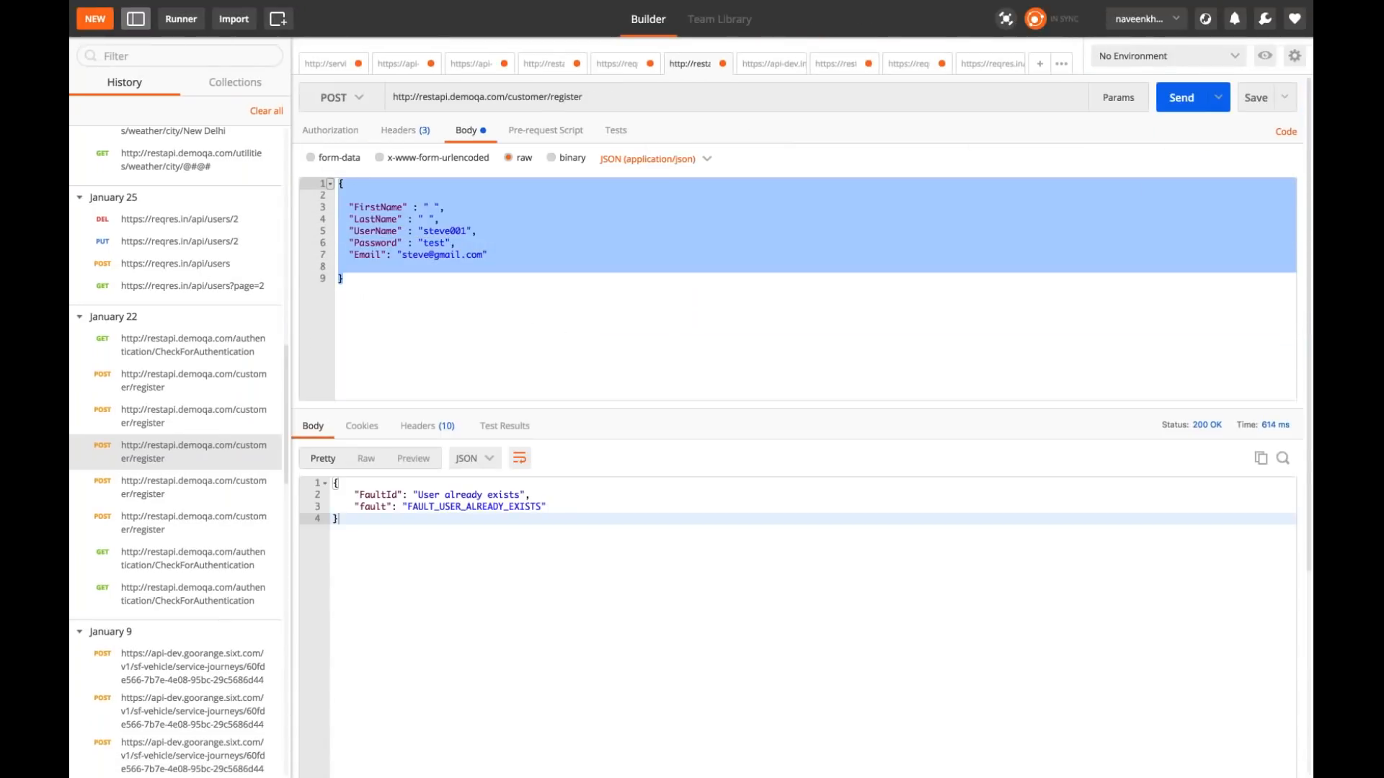
{"action": "key", "text": "ctrl+Left"}
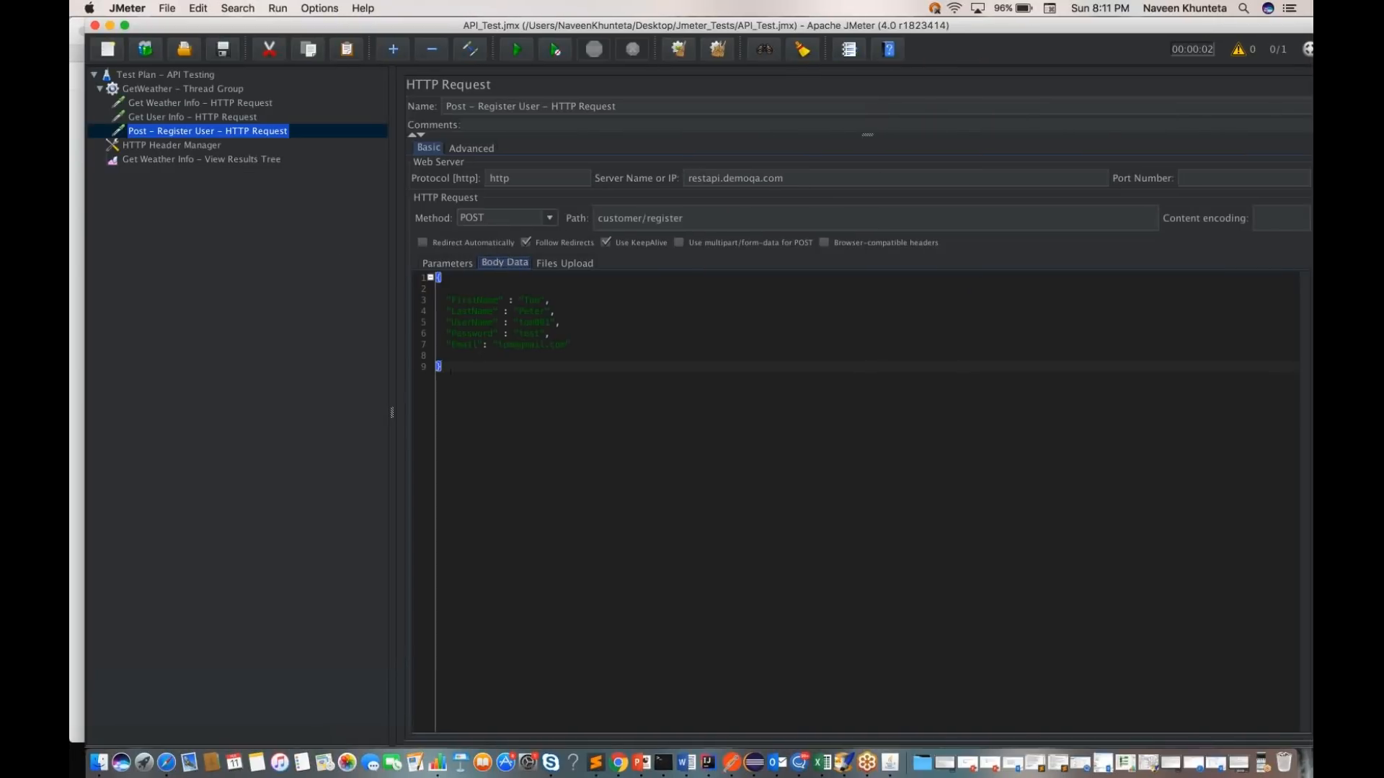
{"action": "key", "text": "super+a"}
{"action": "key", "text": "super+v"}
{"action": "key", "text": "super+a"}
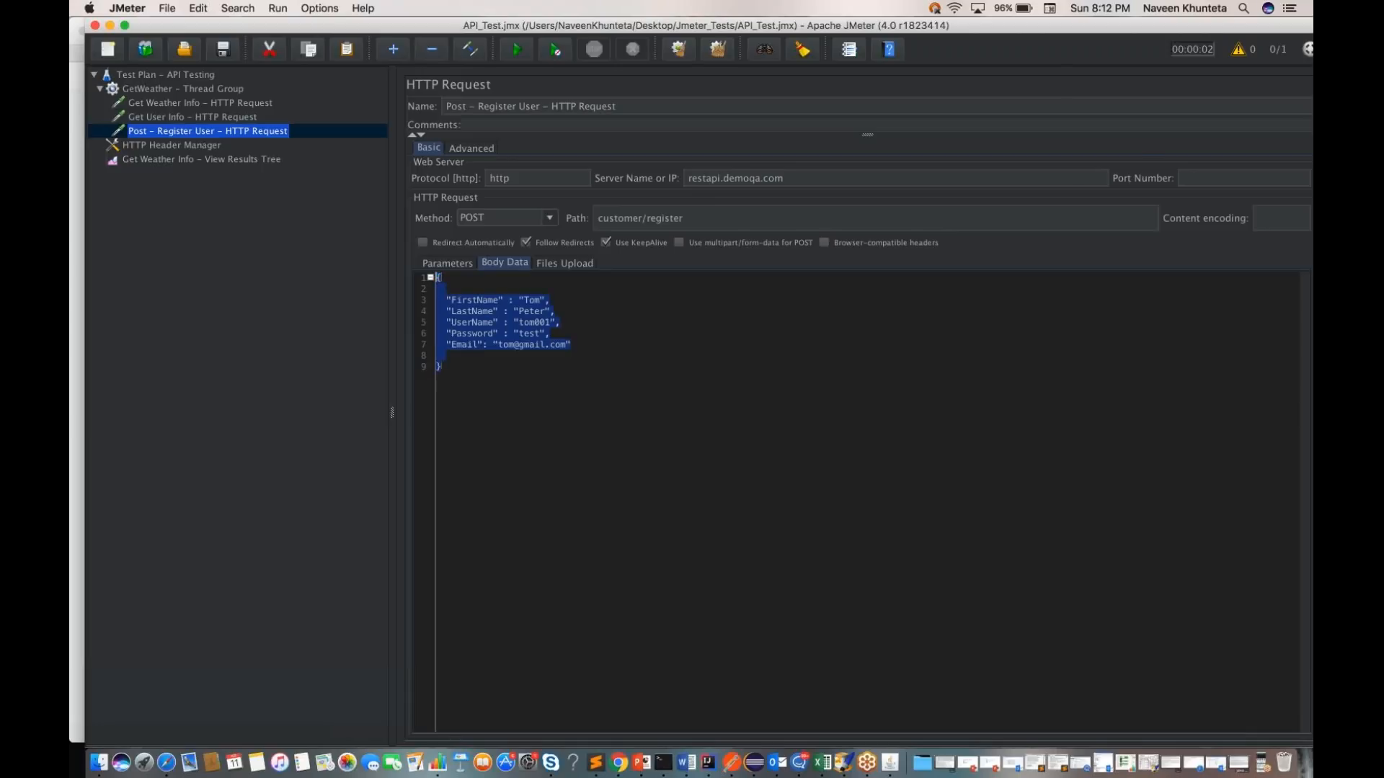
{"action": "left_click", "coordinate": [504, 404]}
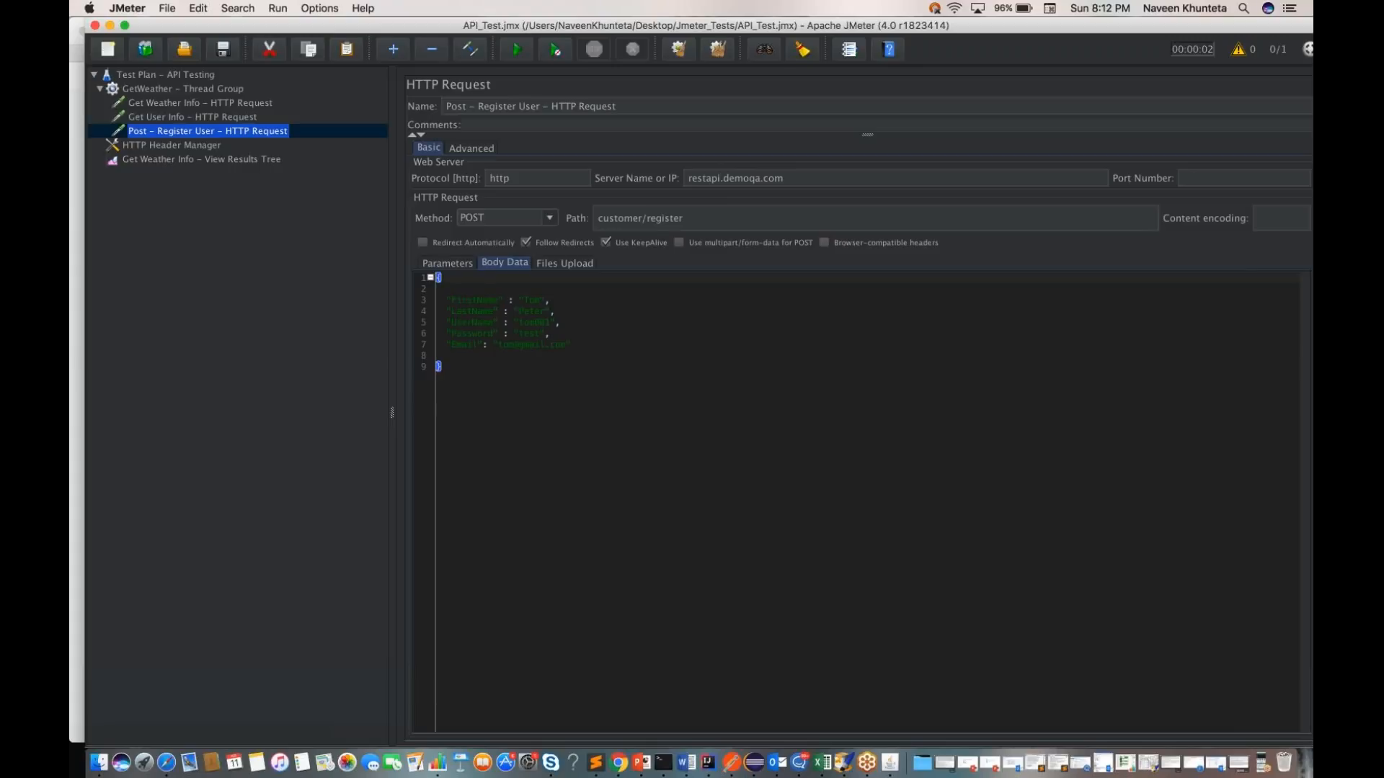
Step: Clear the previous results from the View Results Tree and run the API Testing test plan
{"action": "left_click", "coordinate": [227, 173]}
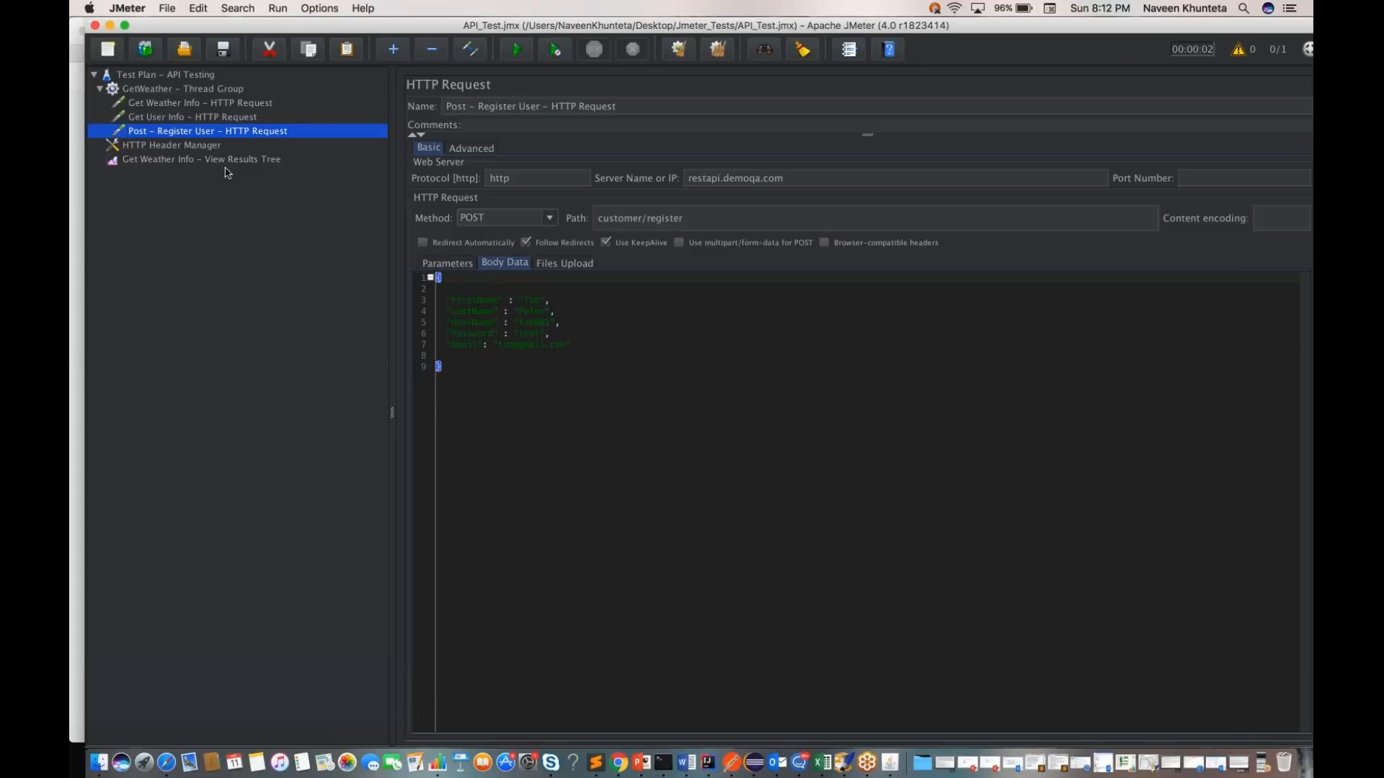
{"action": "left_click", "coordinate": [209, 159]}
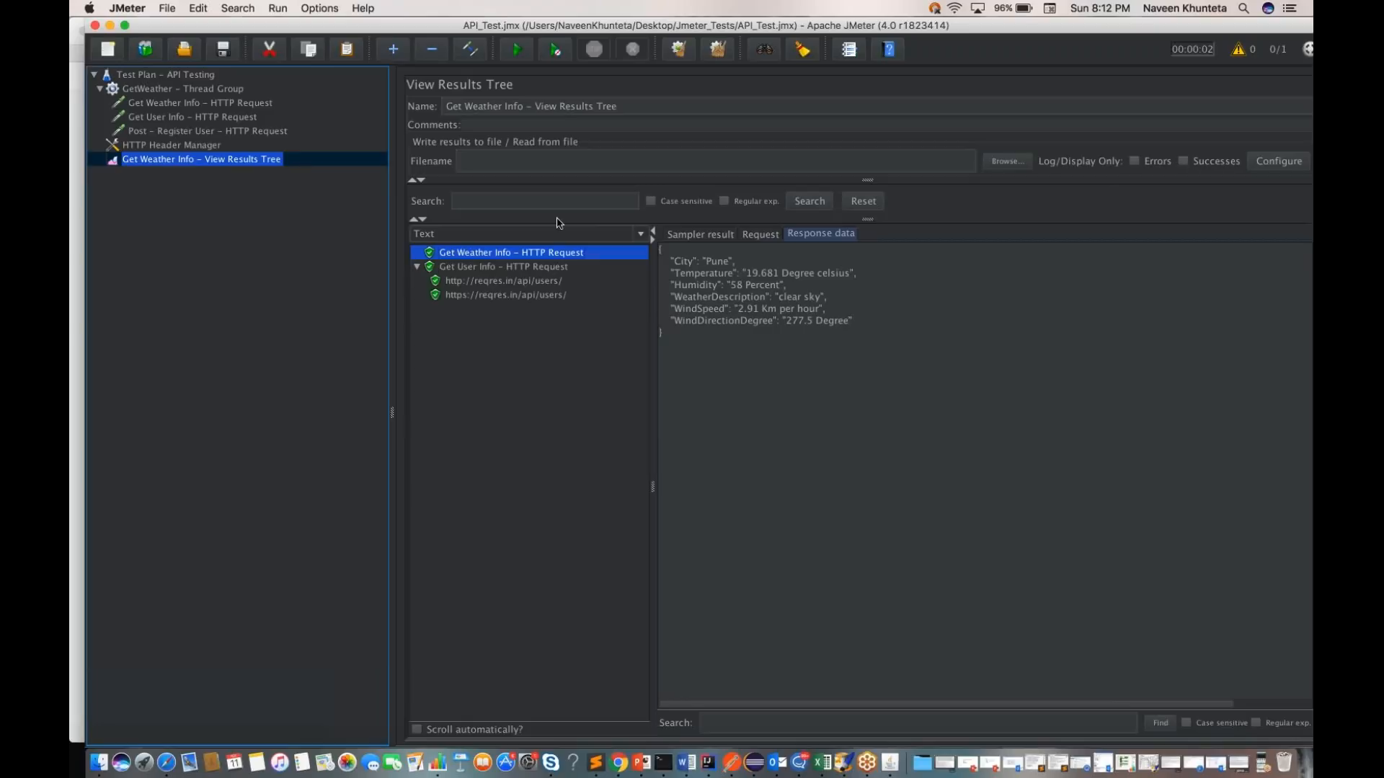
{"action": "left_click", "coordinate": [679, 52]}
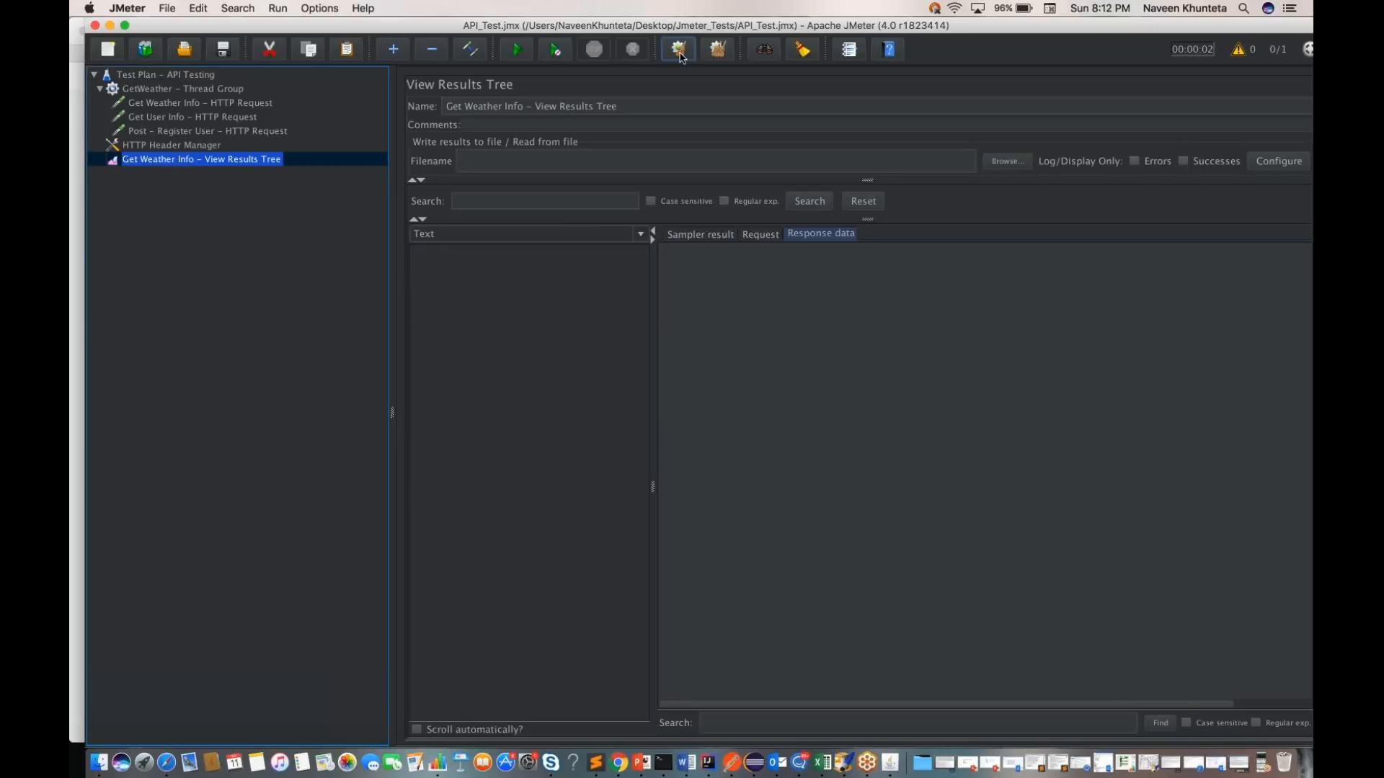
{"action": "left_click", "coordinate": [187, 76]}
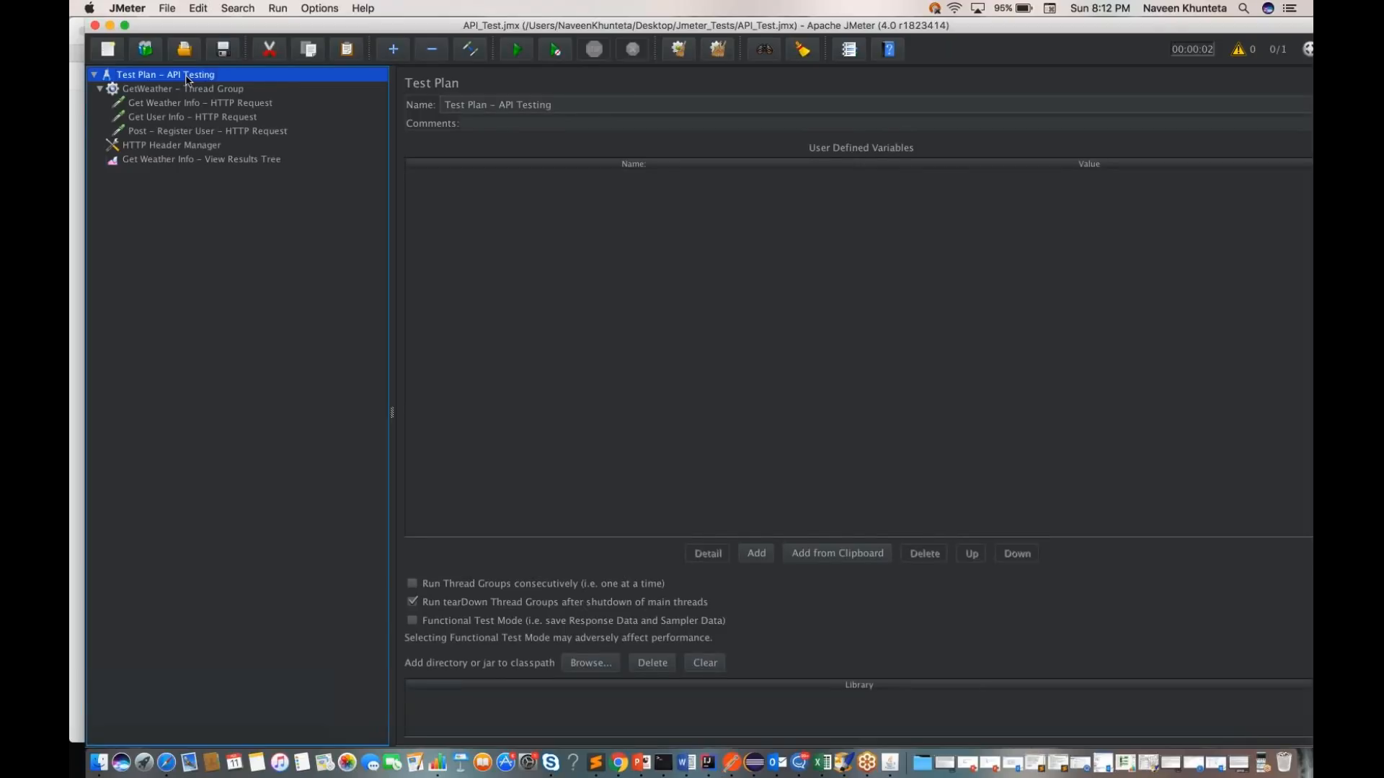
{"action": "key", "text": "super+r"}
Step: View the response data and request details of the Post - Register User result in the View Results Tree
{"action": "left_click", "coordinate": [256, 159]}
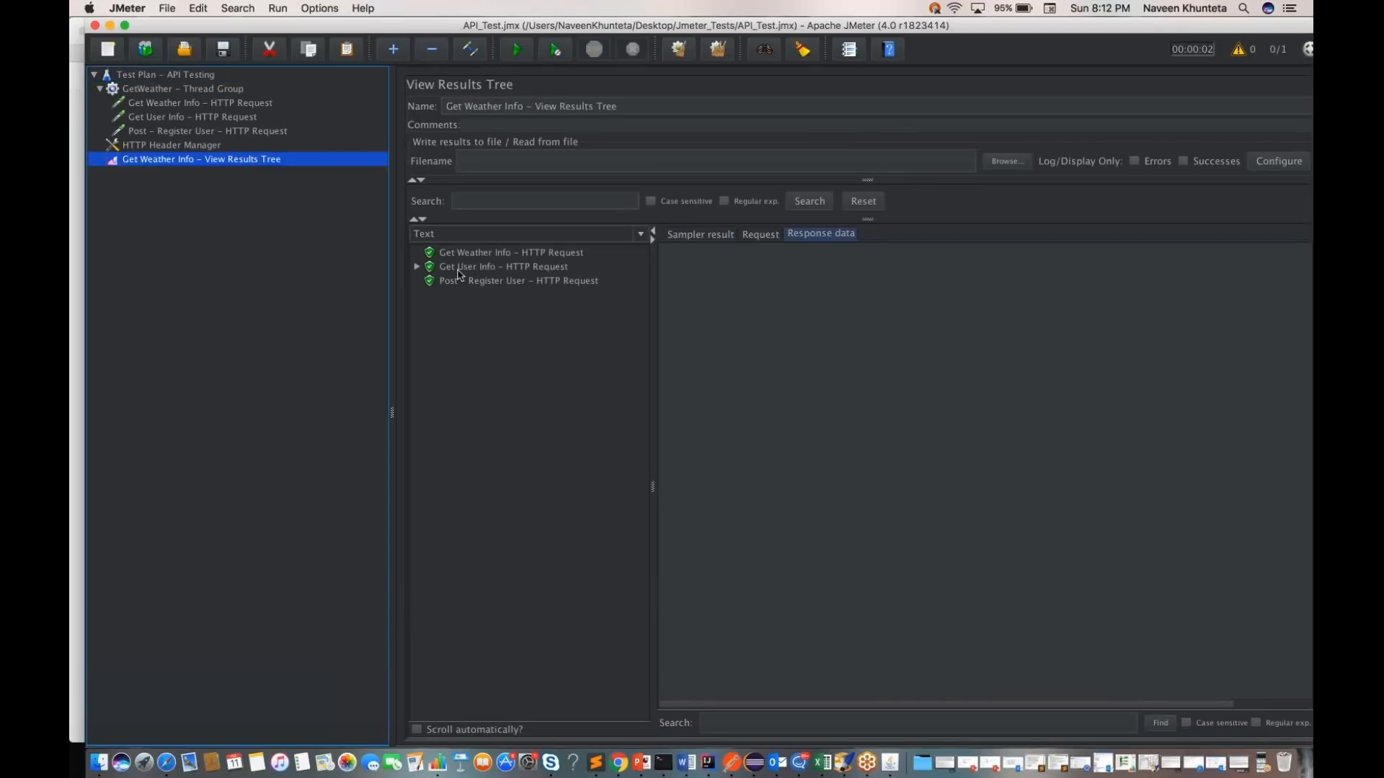
{"action": "left_click", "coordinate": [465, 285]}
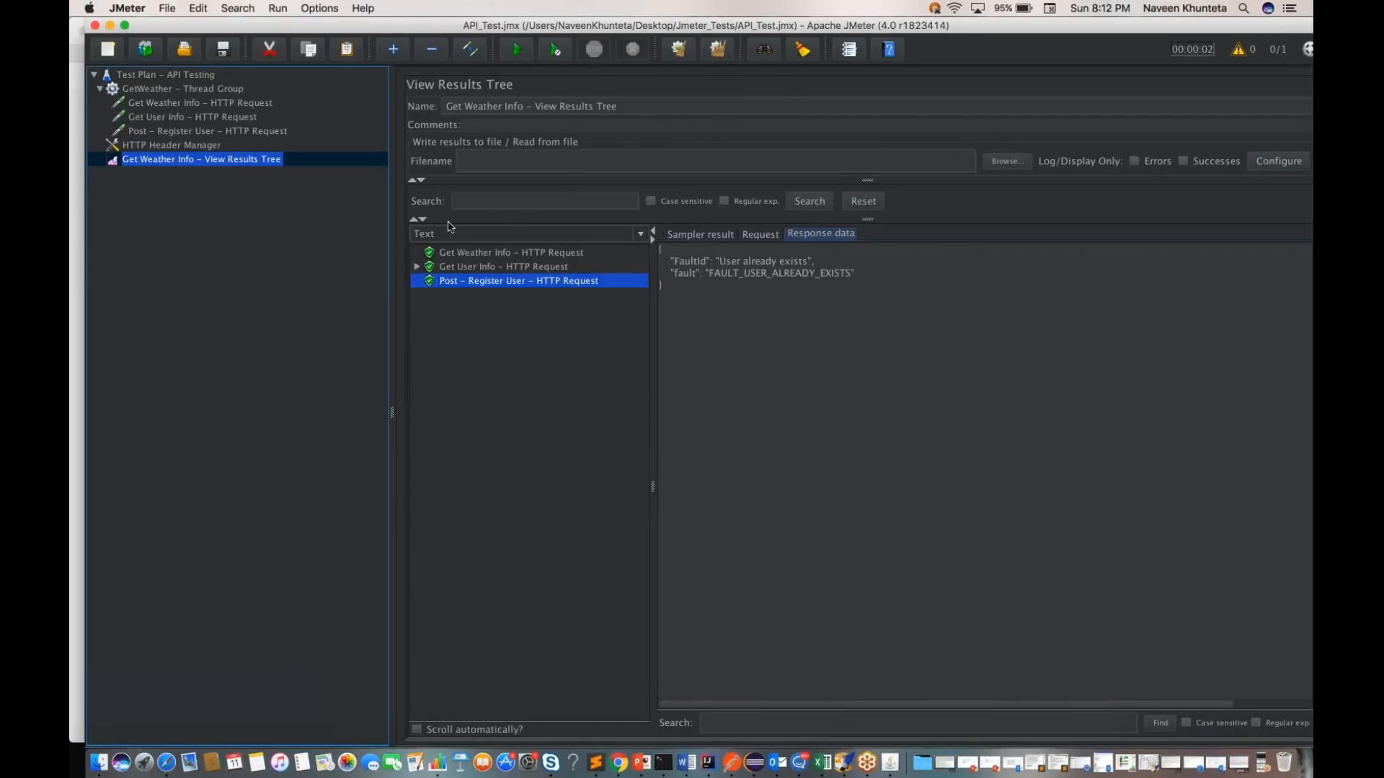
{"action": "left_click", "coordinate": [761, 234]}
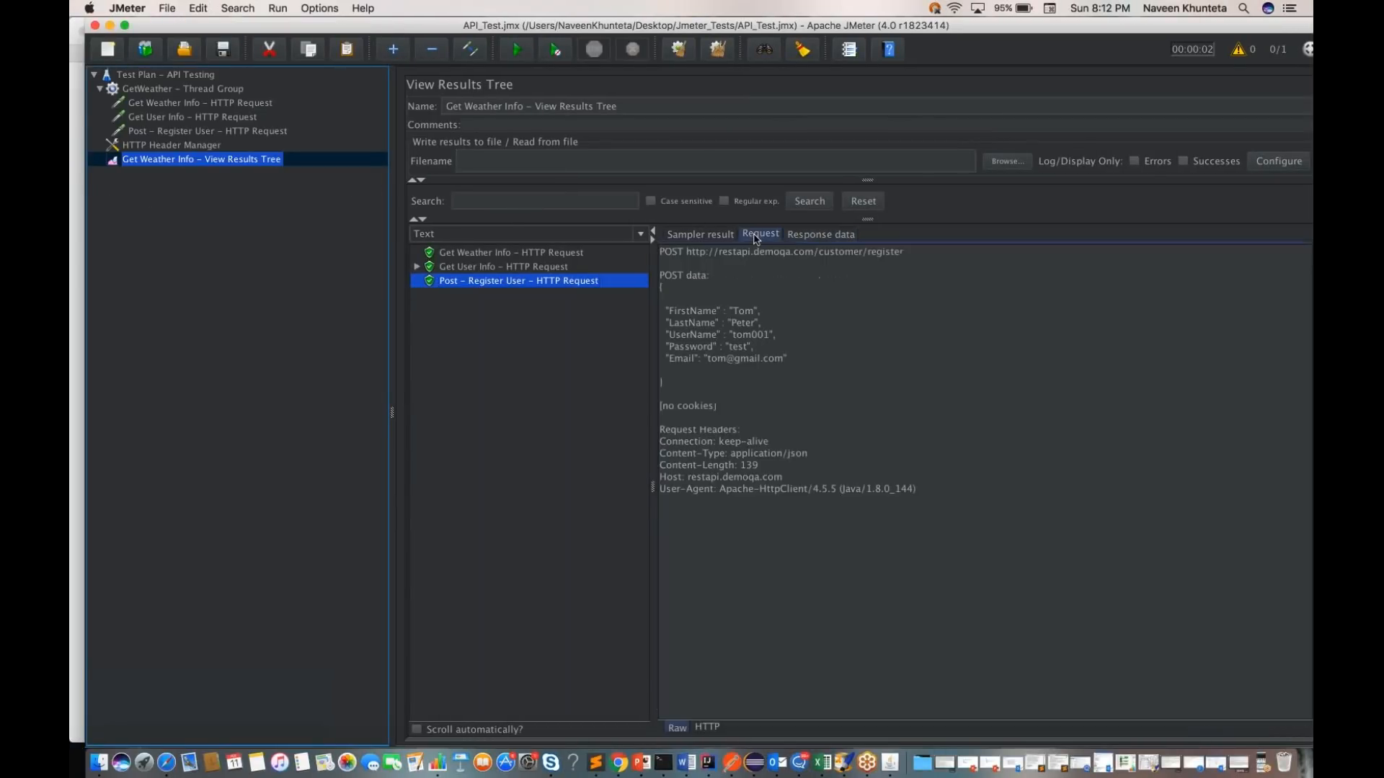
Step: Review the Post - Register User request URL, POST data and response data, and compare the response with Postman's customer/register response
{"action": "left_click_drag", "start_coordinate": [686, 252], "coordinate": [815, 267]}
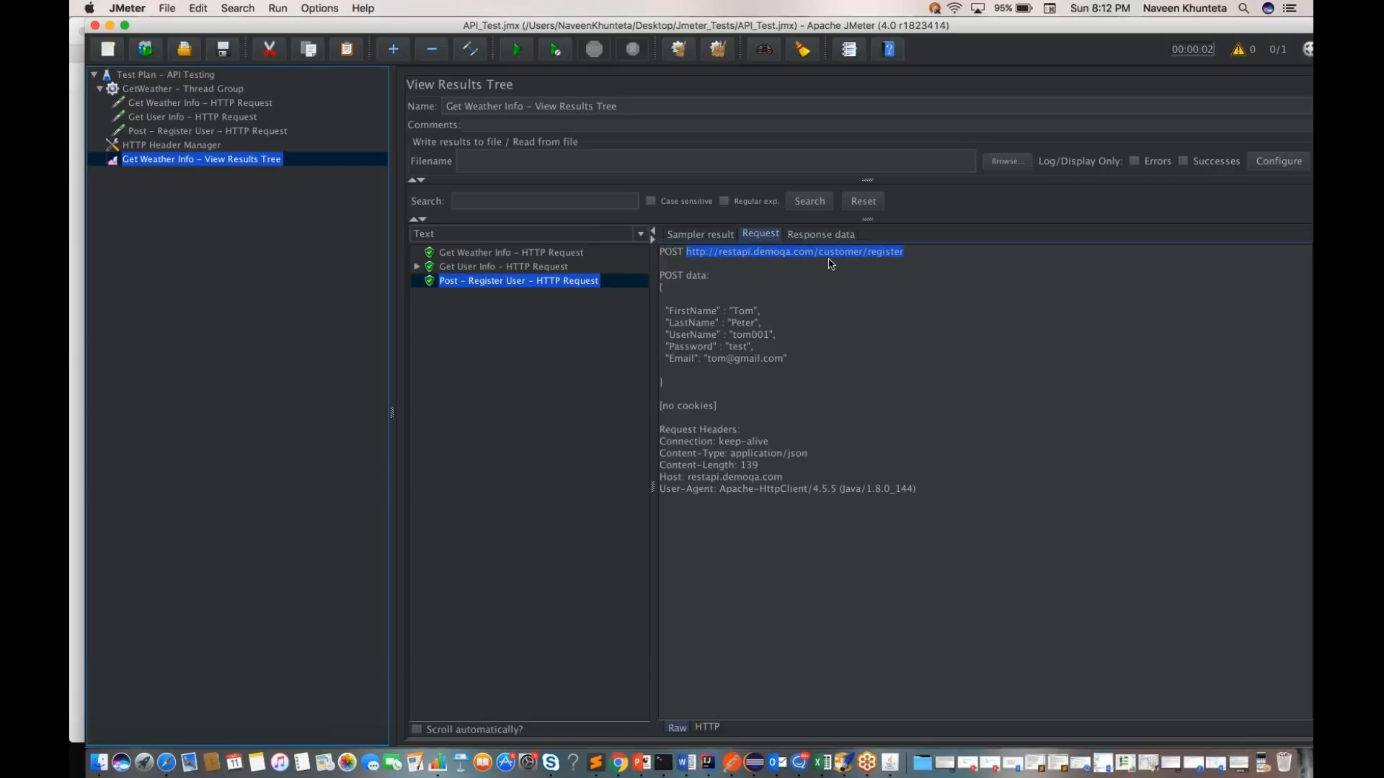
{"action": "left_click", "coordinate": [903, 267]}
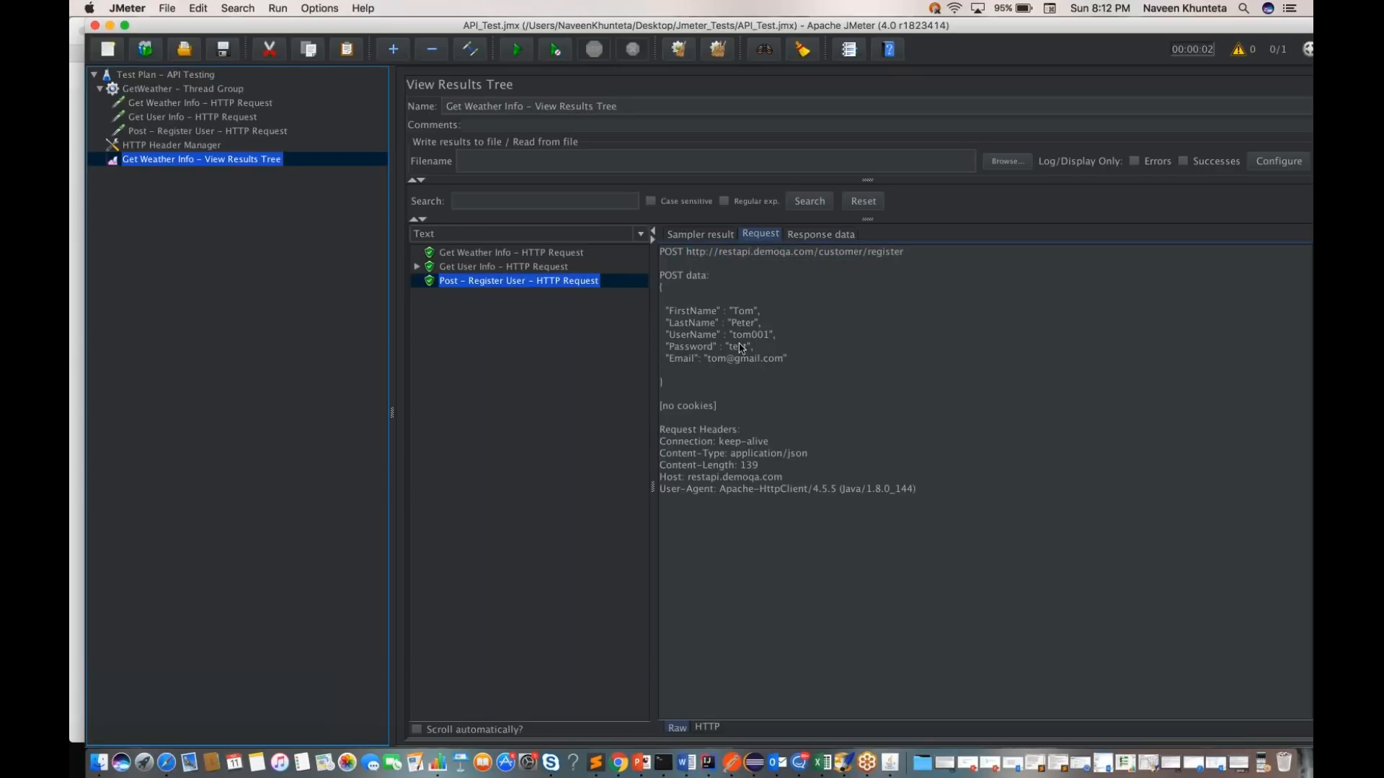
{"action": "left_click_drag", "start_coordinate": [661, 385], "coordinate": [661, 309]}
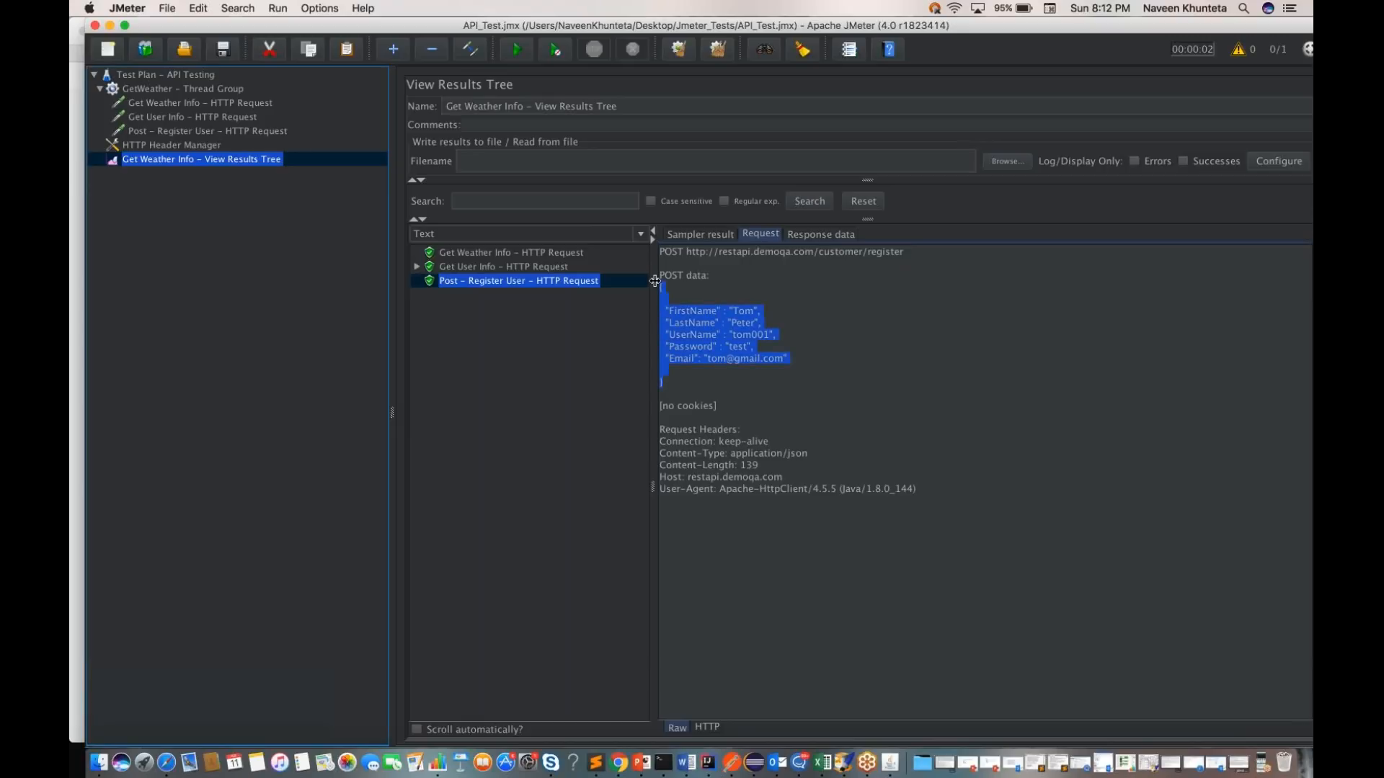
{"action": "left_click", "coordinate": [725, 383]}
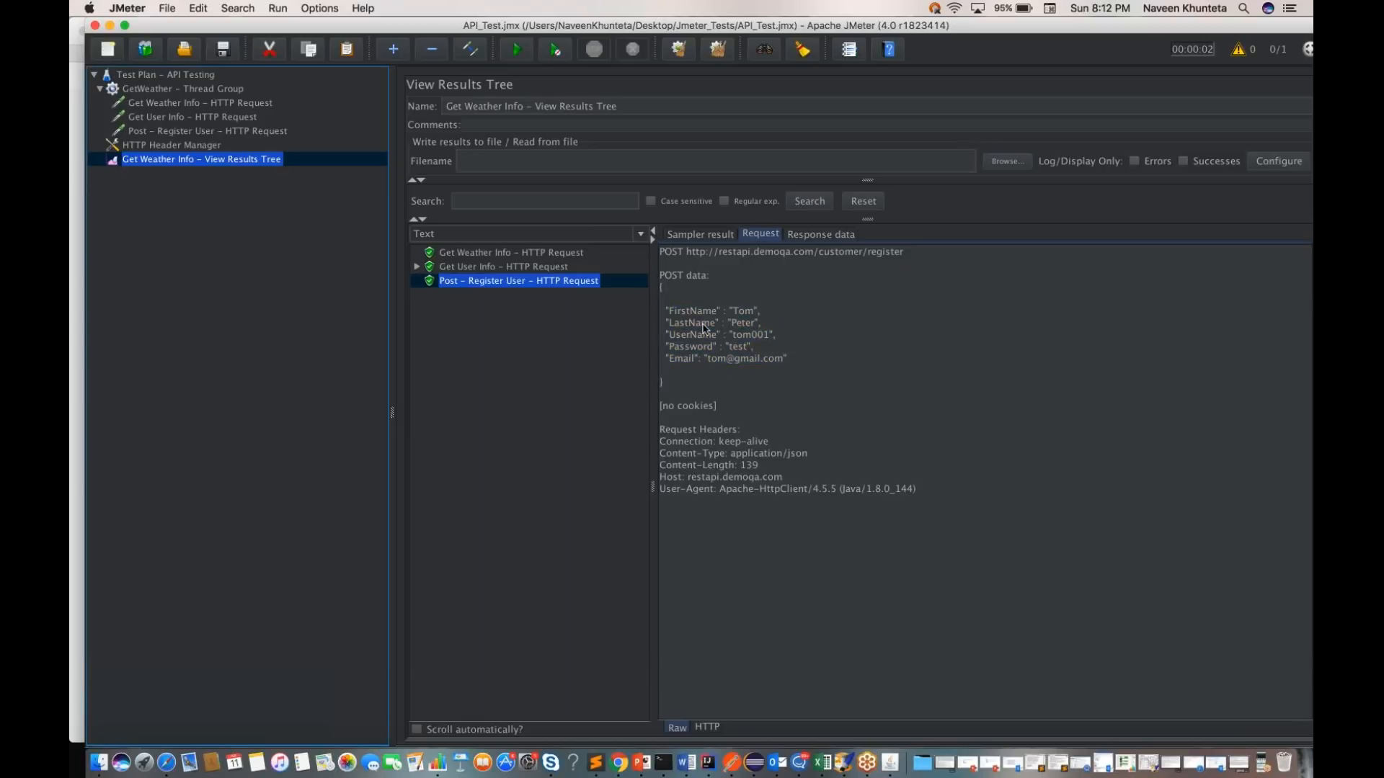
{"action": "left_click", "coordinate": [818, 235]}
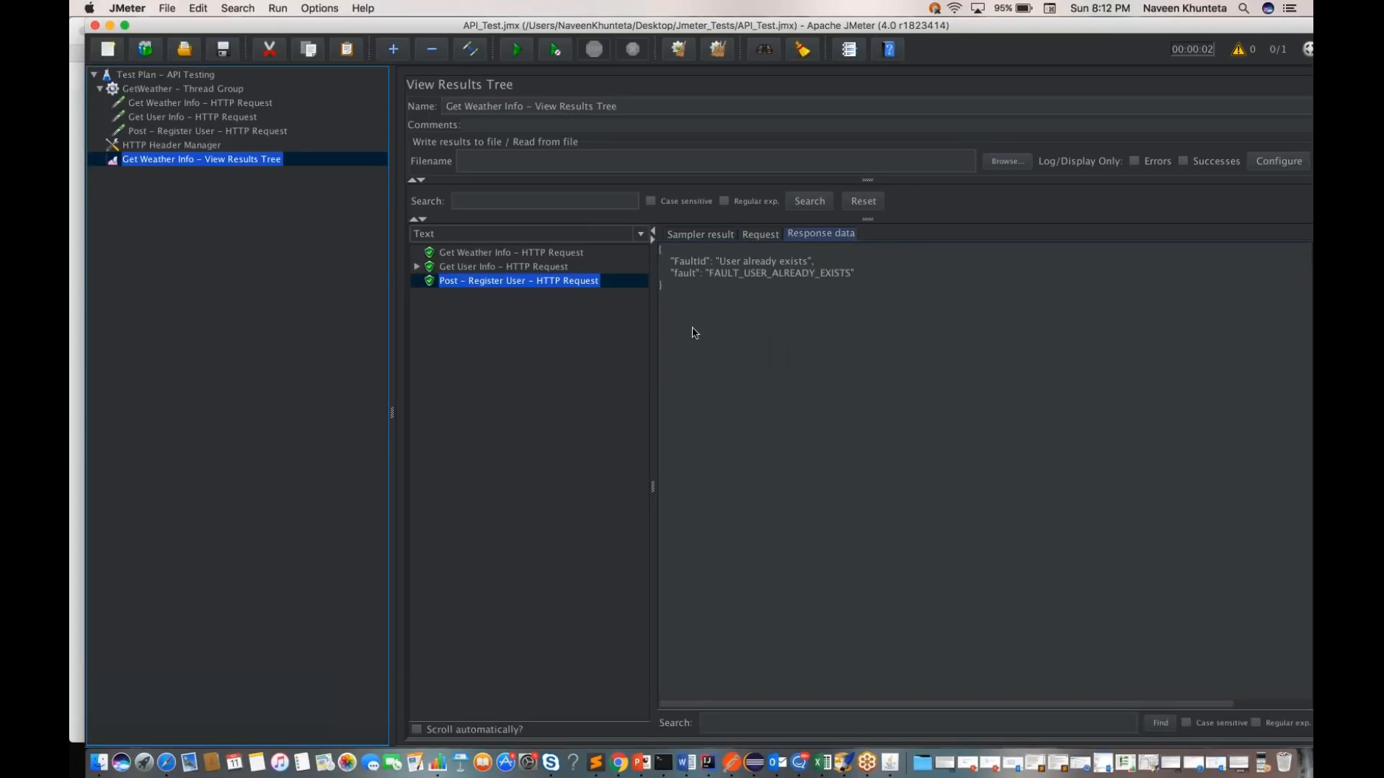
{"action": "key", "text": "ctrl+Right"}
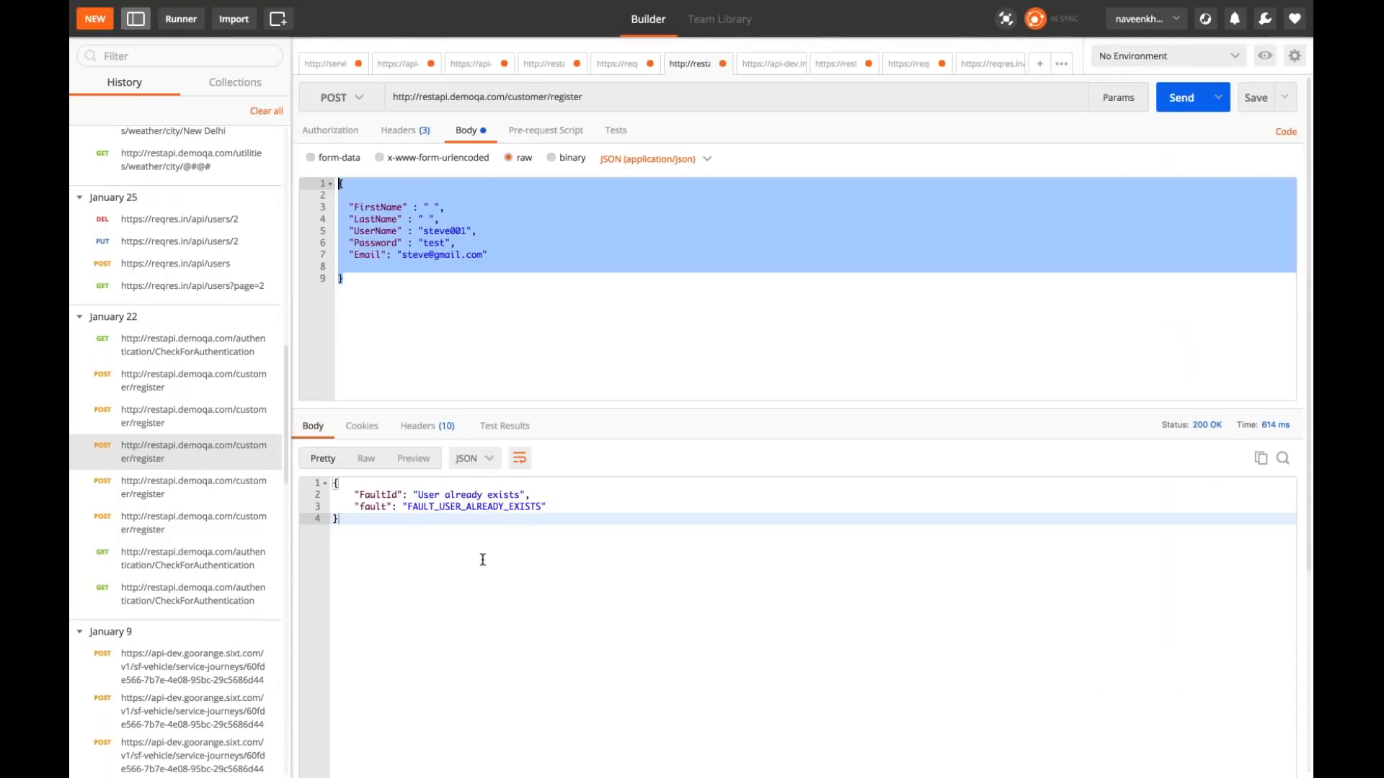
{"action": "key", "text": "ctrl+Left"}
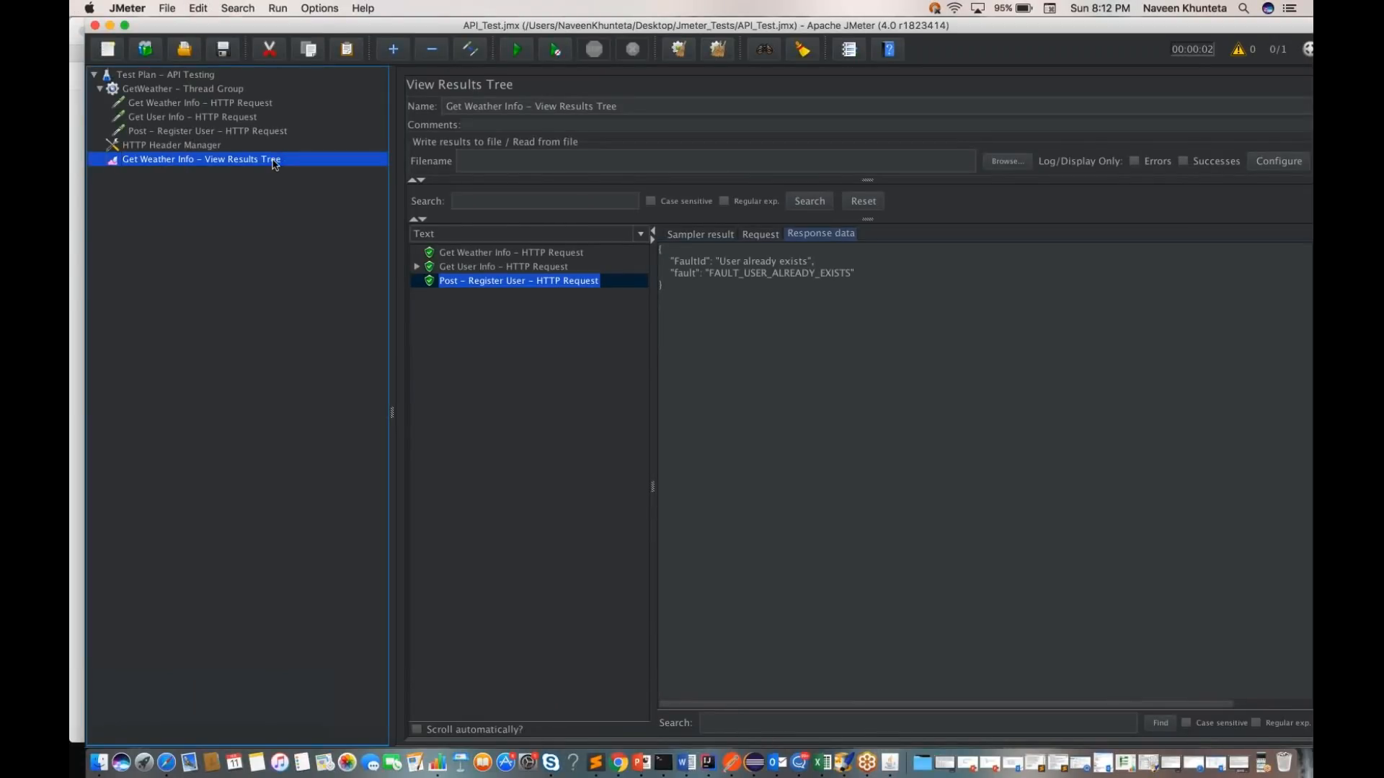
Step: Append 001 to the first name, last name, user name and e-mail in the Post - Register User body data and save the test plan
{"action": "left_click", "coordinate": [245, 132]}
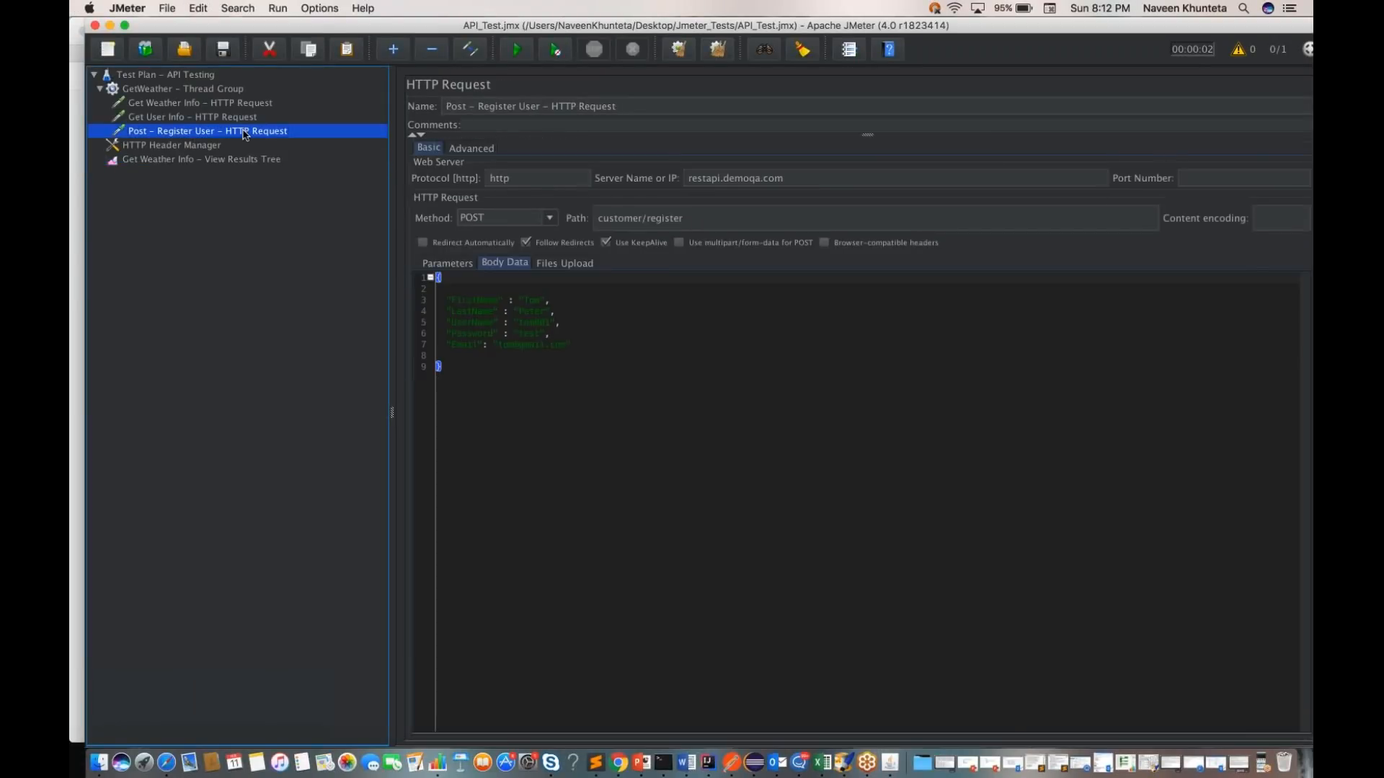
{"action": "left_click", "coordinate": [540, 300]}
{"action": "type", "text": "01"}
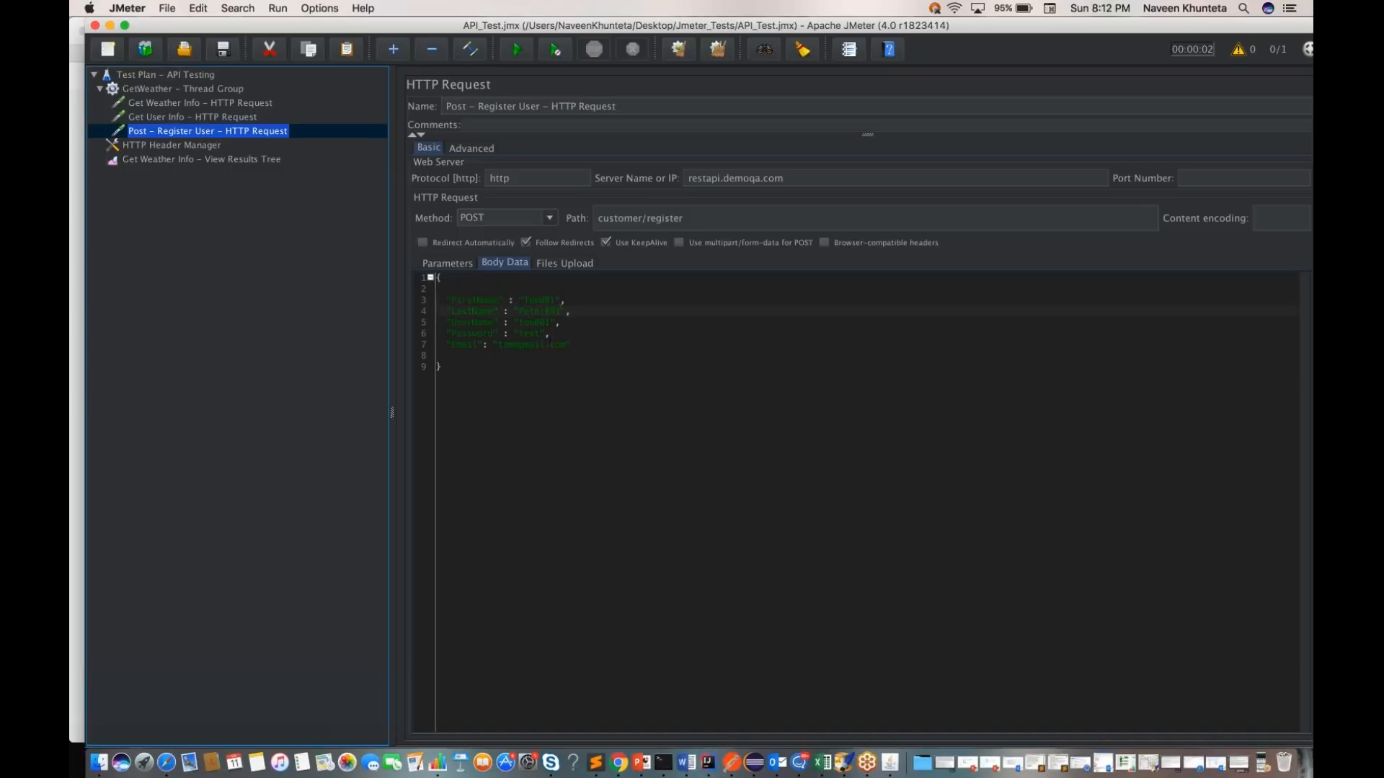
{"action": "type", "text": "001"}
{"action": "key", "text": "super+s"}
Step: Clear the old results from the View Results Tree and rerun the API Testing test plan
{"action": "left_click", "coordinate": [200, 160]}
{"action": "left_click", "coordinate": [533, 392]}
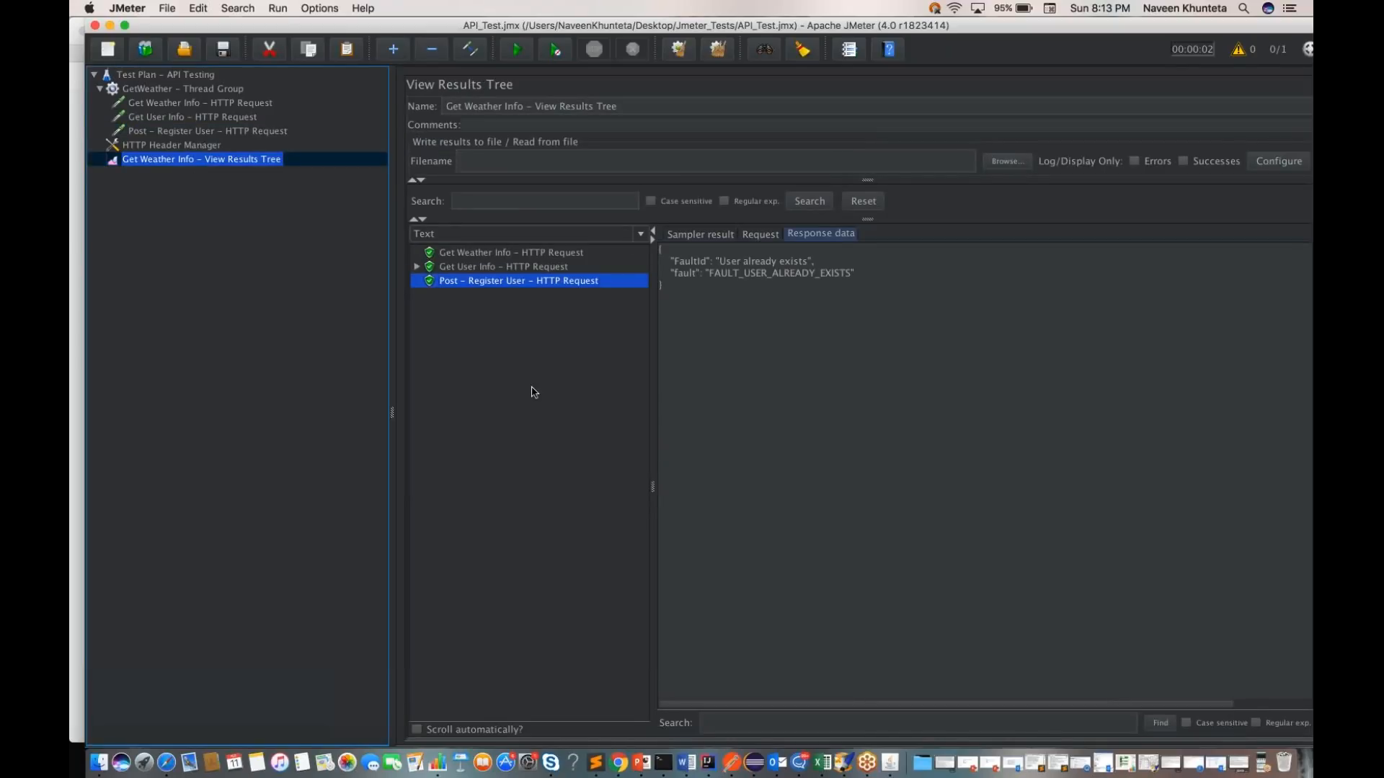
{"action": "left_click", "coordinate": [678, 51]}
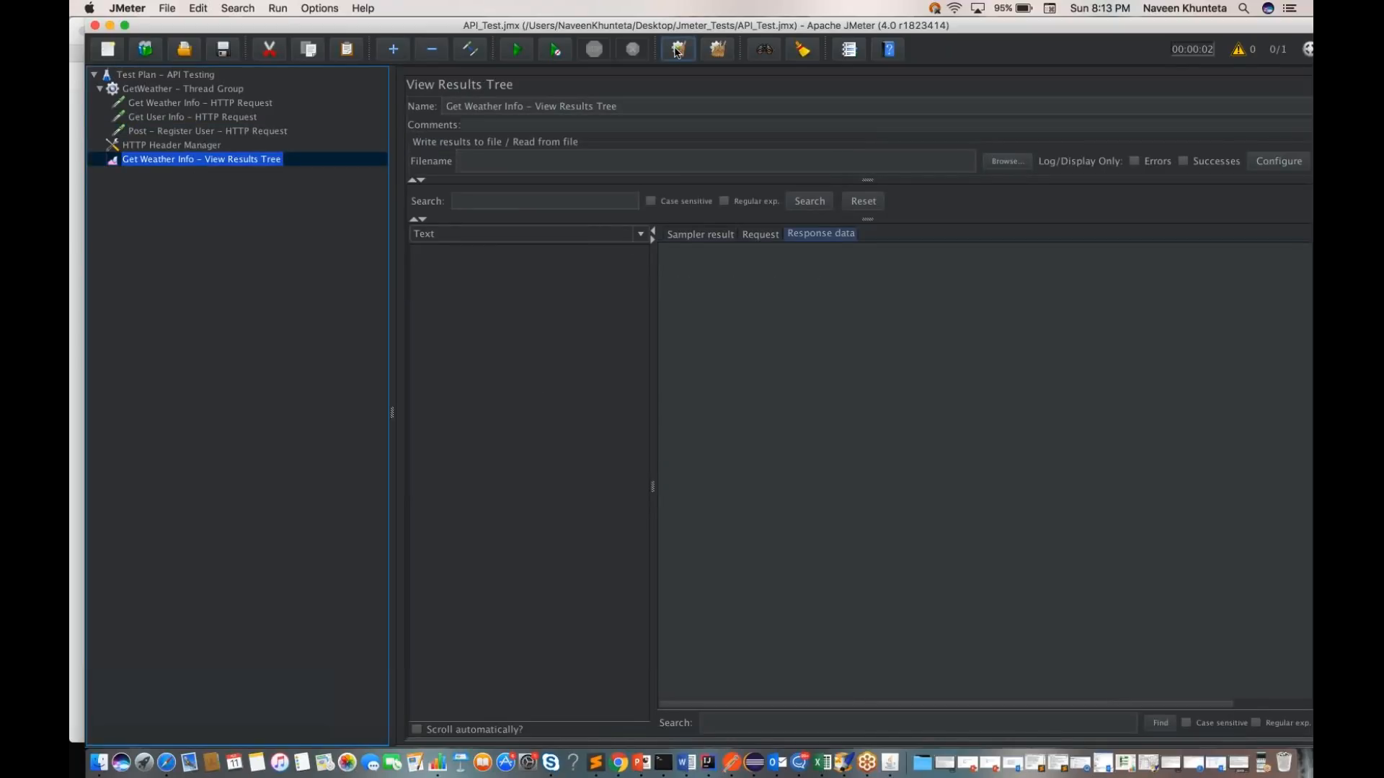
{"action": "left_click", "coordinate": [147, 74]}
{"action": "left_click", "coordinate": [516, 49]}
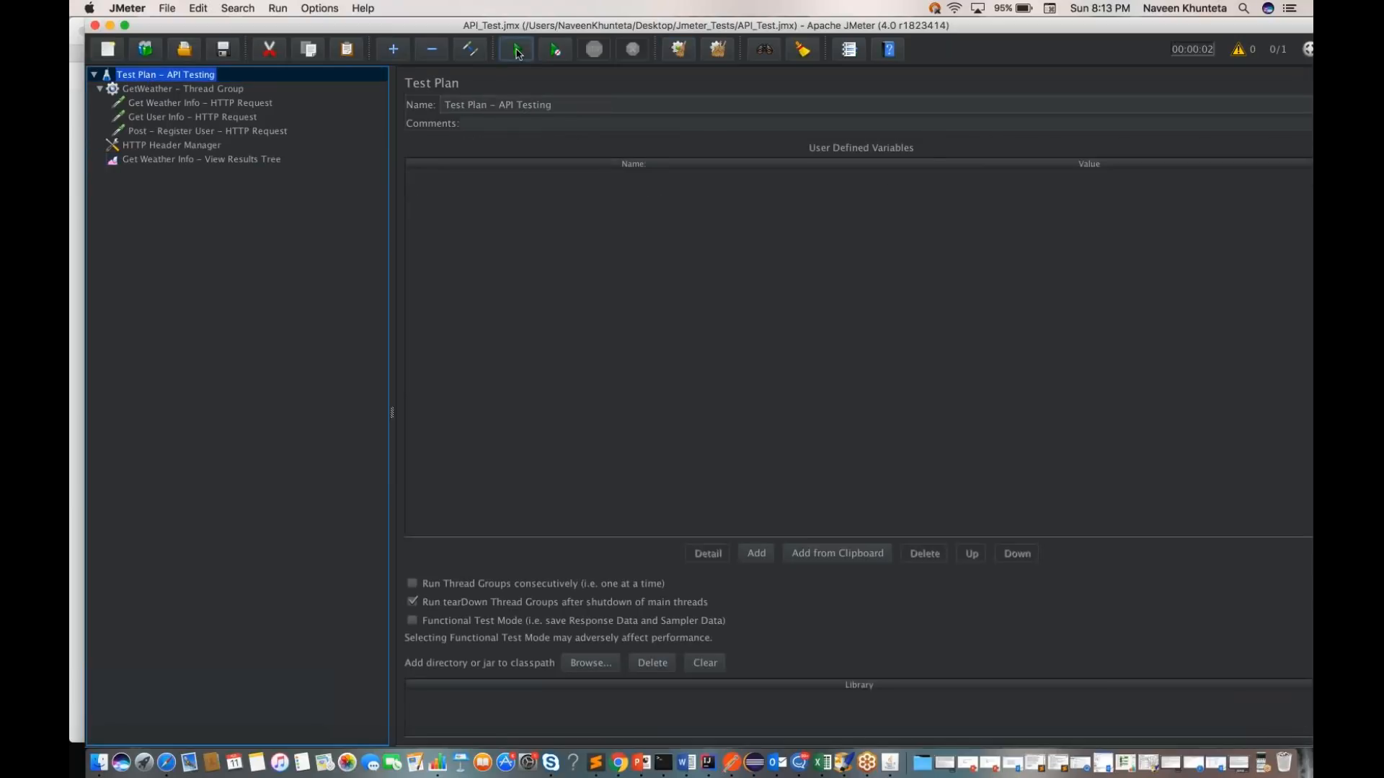
Step: Inspect the response data and sampler result of the new Post - Register User sample, including its HTTP status header
{"action": "left_click", "coordinate": [252, 160]}
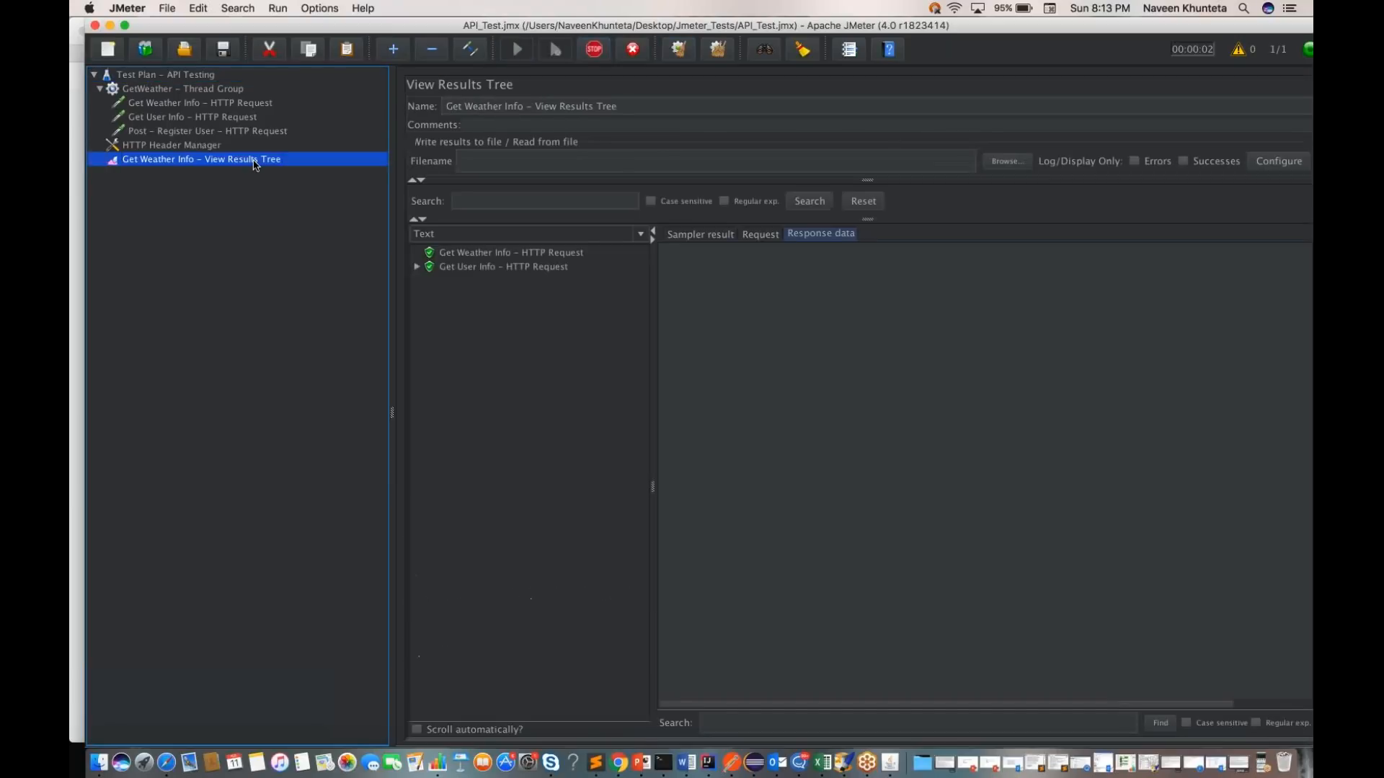
{"action": "left_click", "coordinate": [467, 283]}
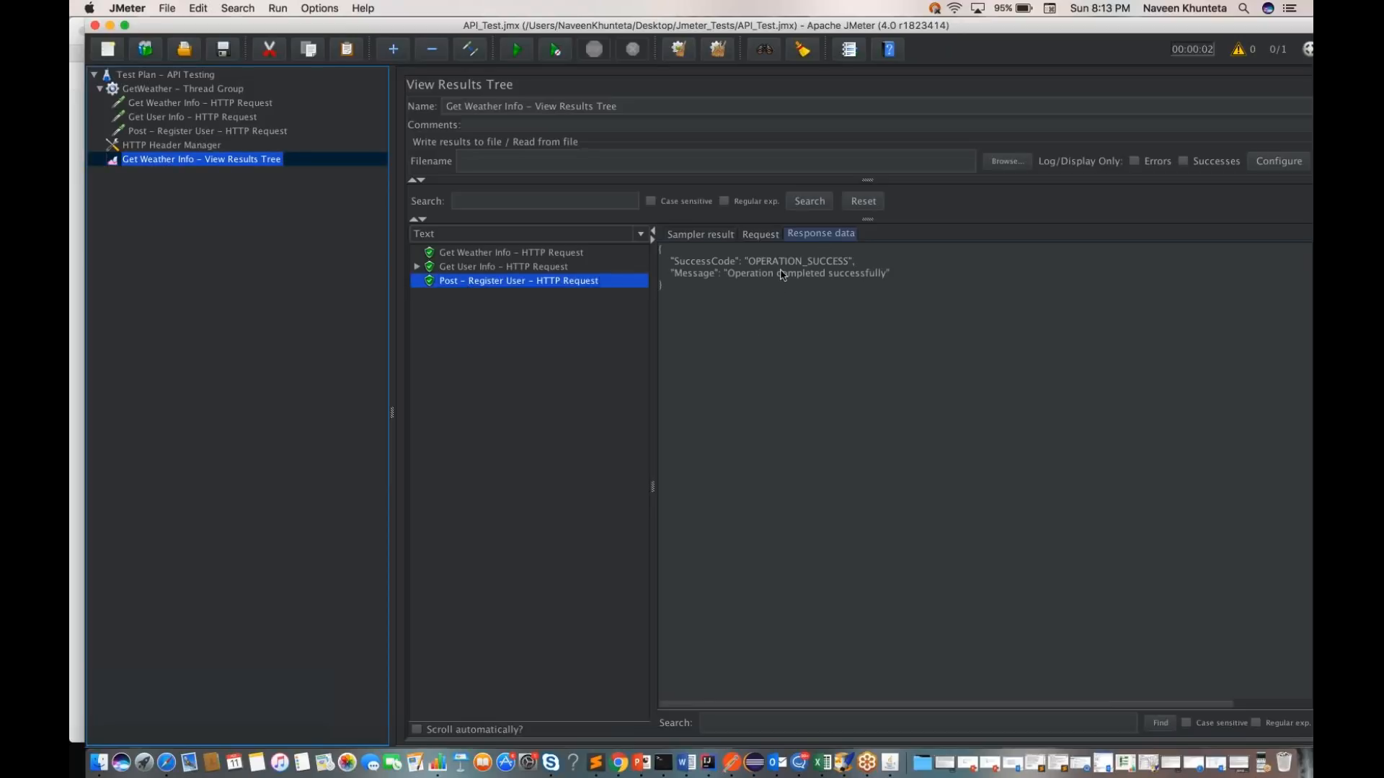
{"action": "left_click", "coordinate": [867, 311]}
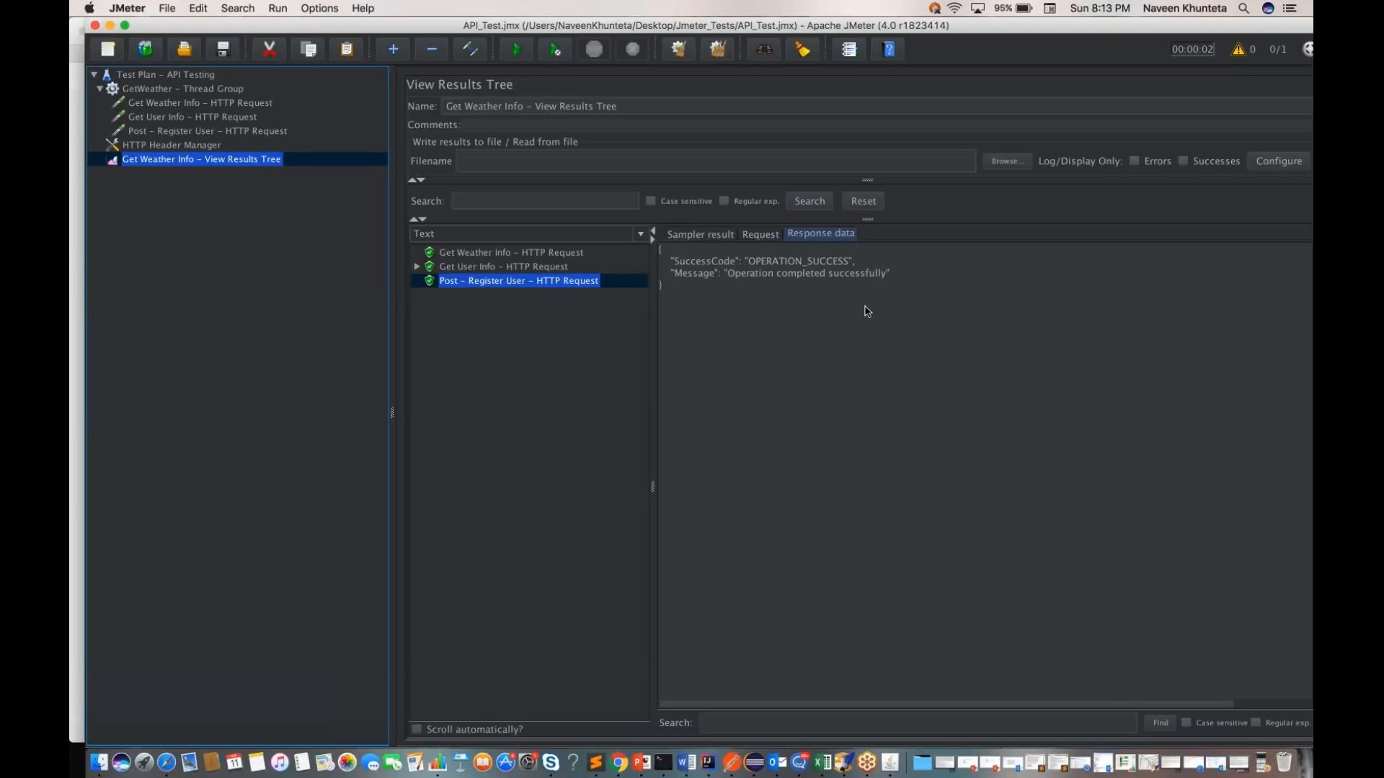
{"action": "left_click", "coordinate": [713, 236]}
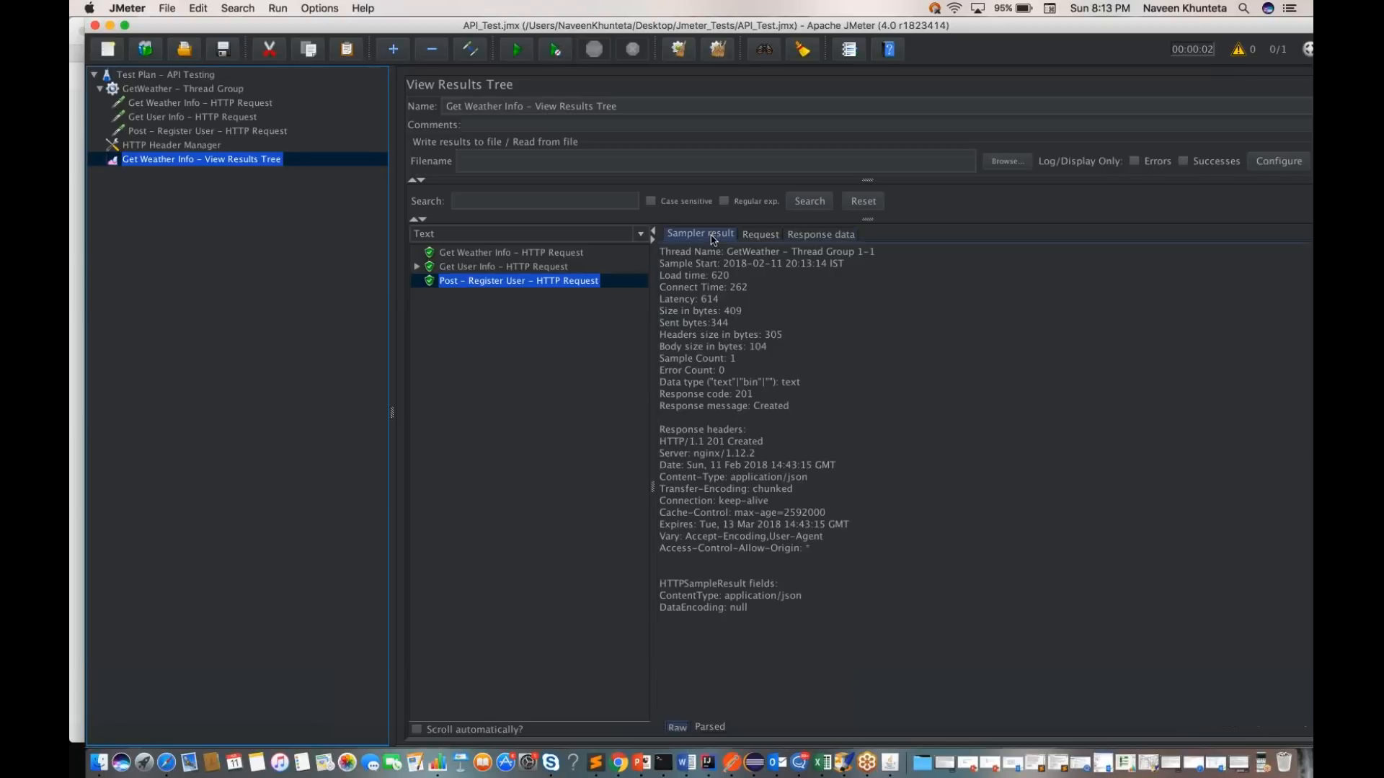
{"action": "left_click_drag", "start_coordinate": [708, 443], "coordinate": [763, 444]}
Step: In Postman, set FirstName to asdfasd and LastName to fasdf in the customer/register JSON body and send the request
{"action": "key", "text": "ctrl+Right"}
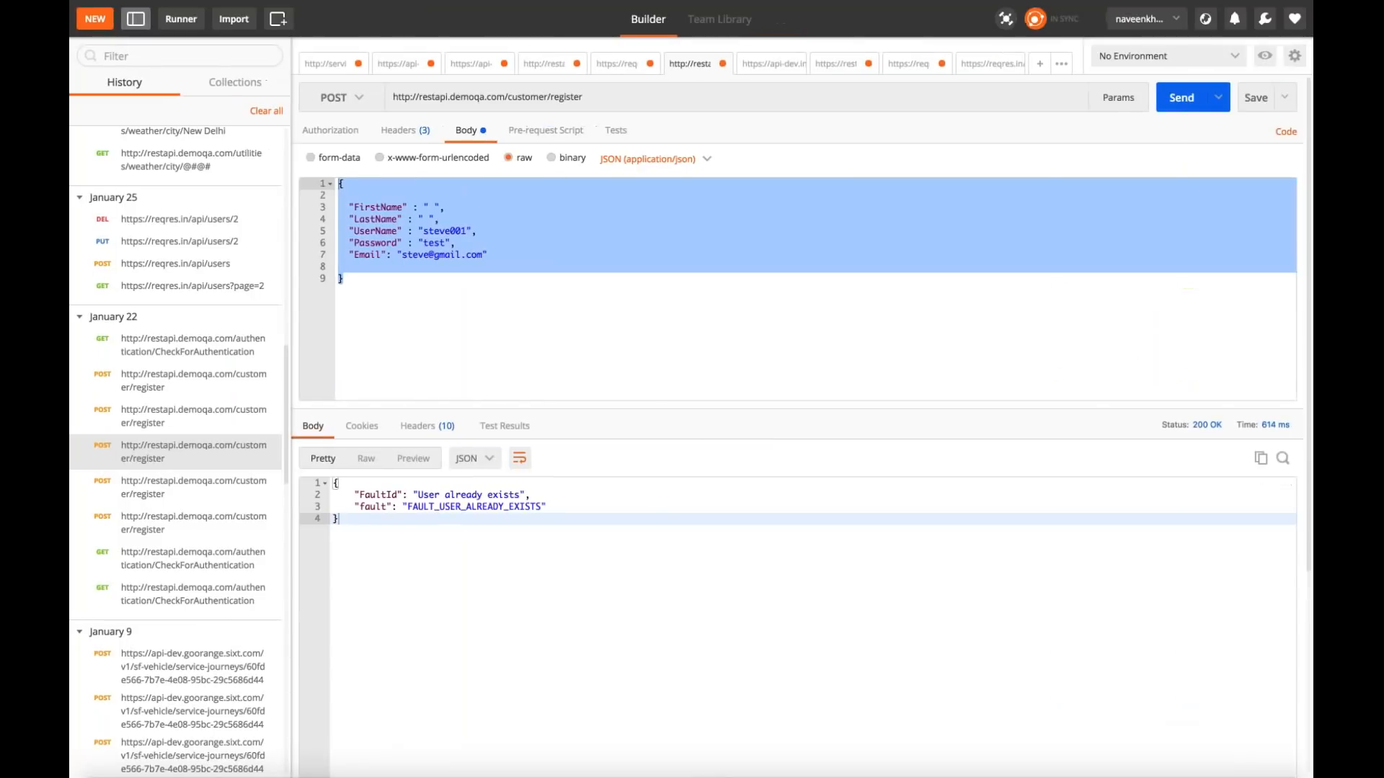
{"action": "left_click", "coordinate": [556, 285]}
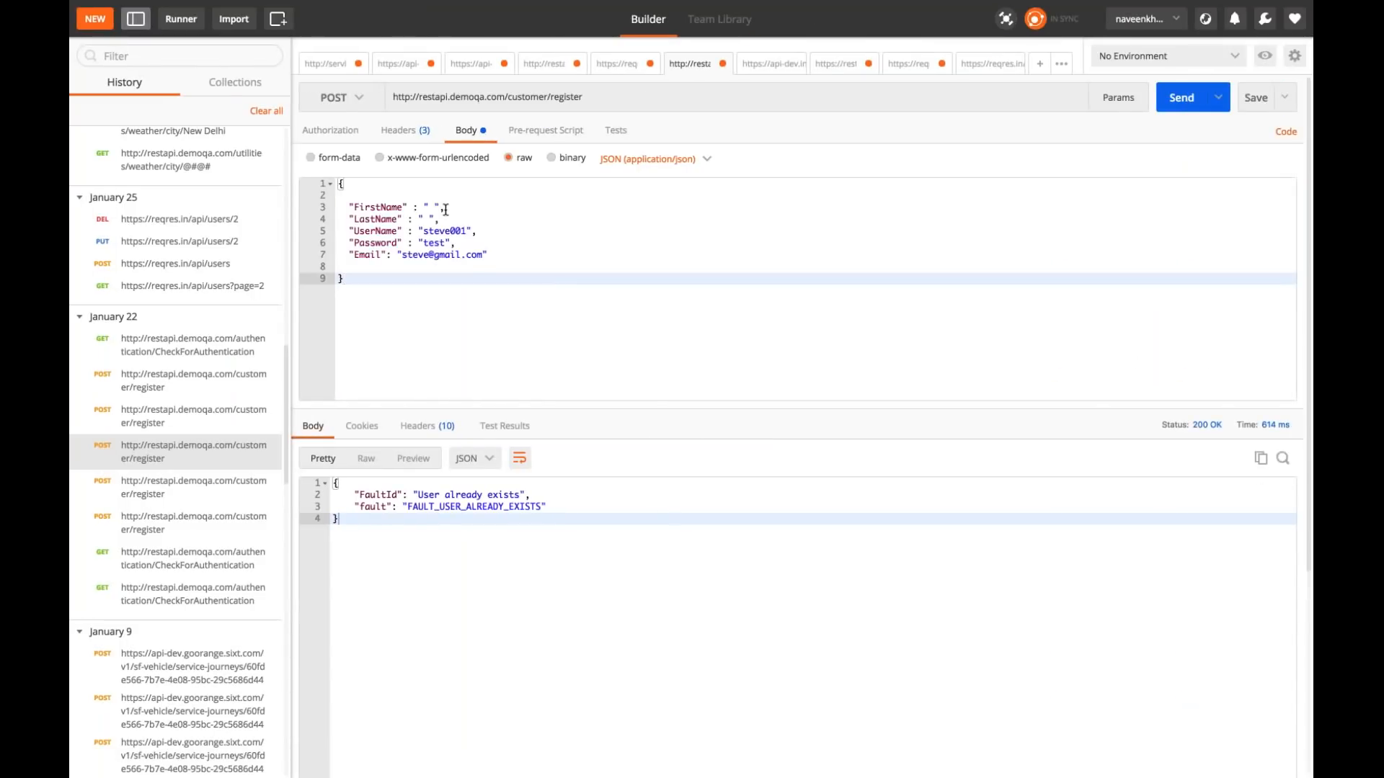
{"action": "left_click", "coordinate": [434, 207]}
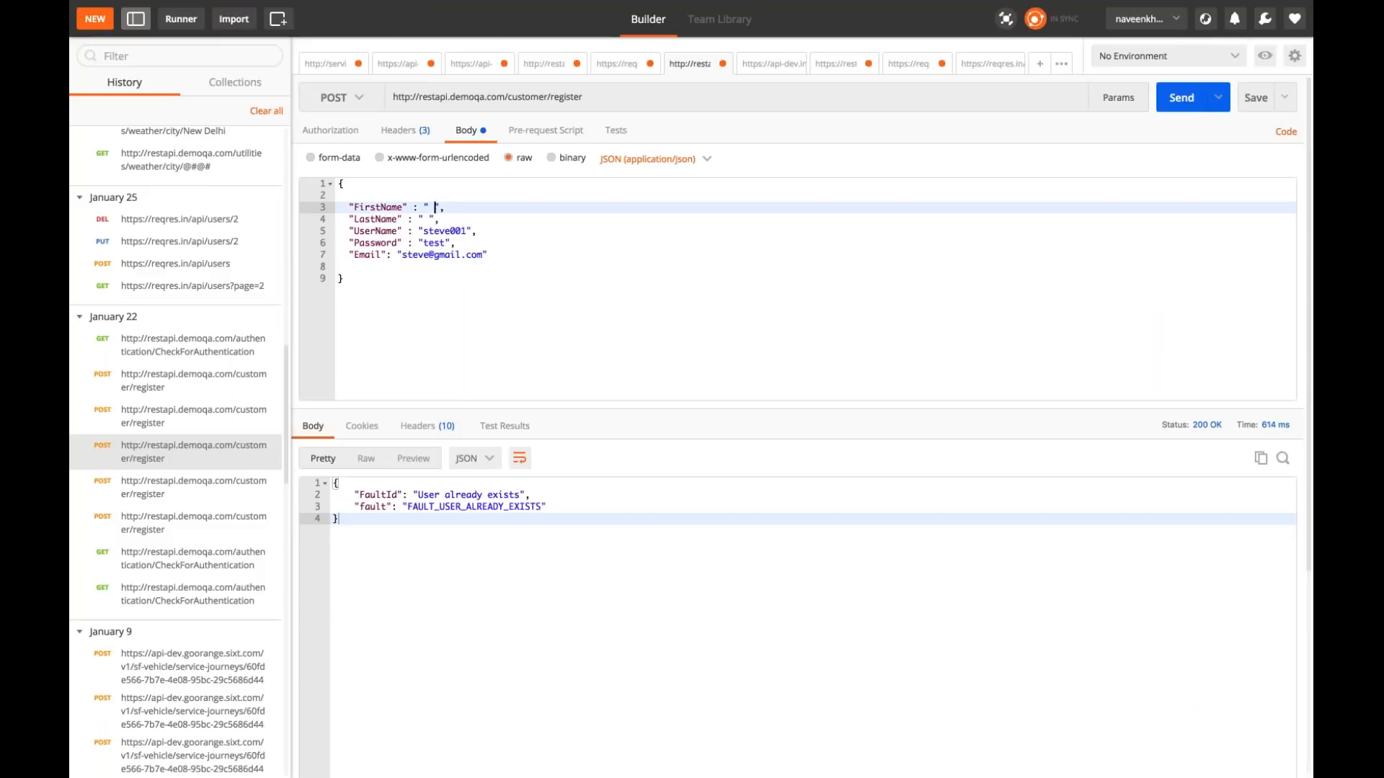
{"action": "key", "text": "ctrl+Left"}
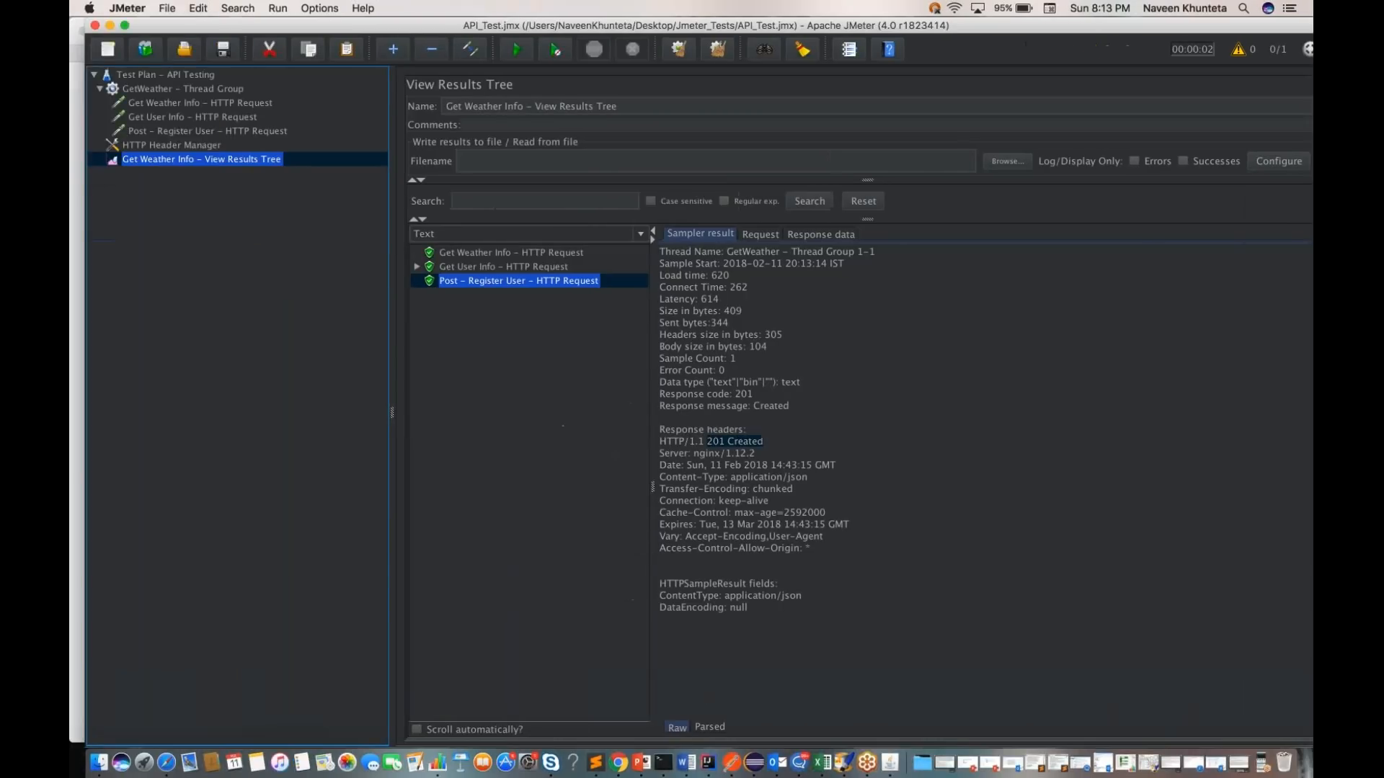
{"action": "key", "text": "ctrl+Right"}
{"action": "key", "text": "BackSpace"}
{"action": "type", "text": "asdfasd"}
{"action": "left_click", "coordinate": [424, 218]}
{"action": "type", "text": "fasdf"}
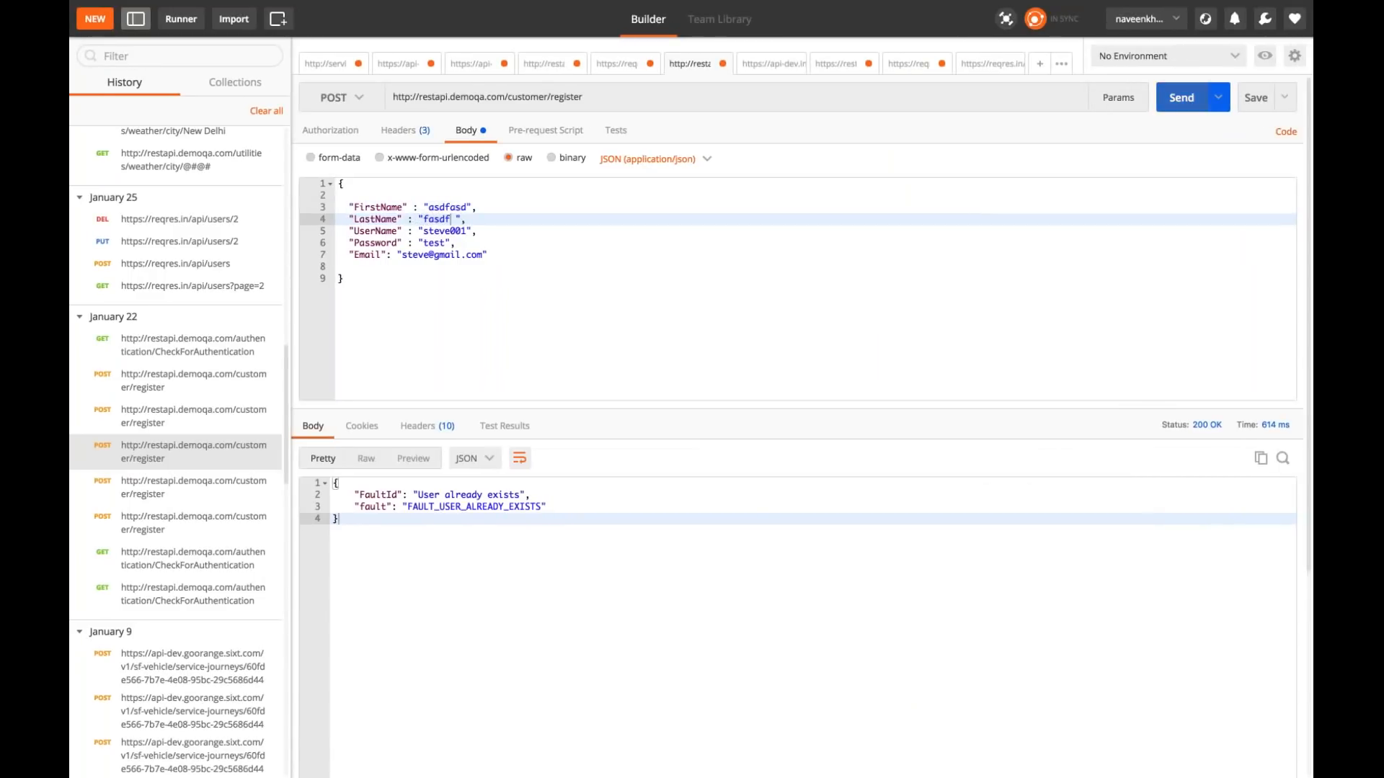
{"action": "left_click", "coordinate": [1181, 97]}
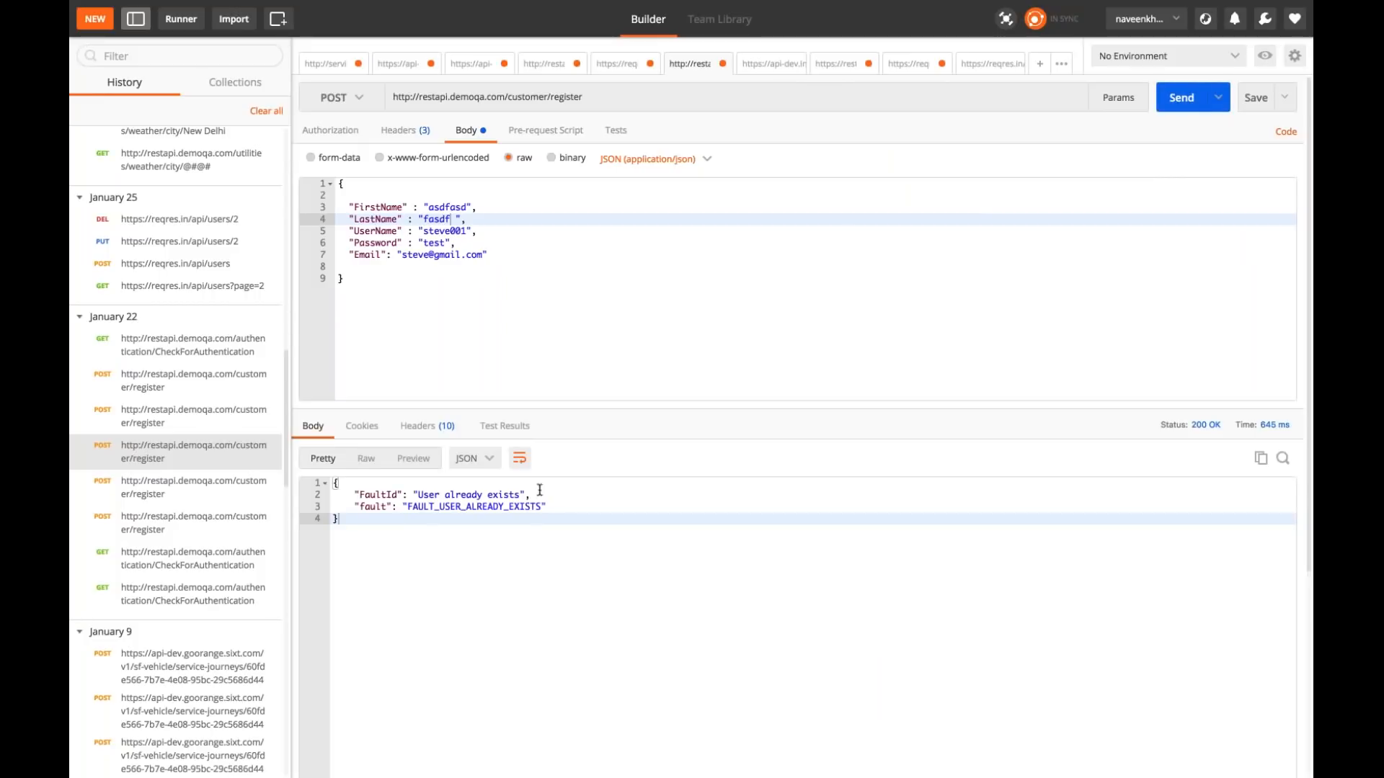
Step: Add 1212 before the @ of the e-mail, set UserName to 2121 in the JSON body and resend the request
{"action": "left_click", "coordinate": [429, 255]}
{"action": "type", "text": "1212"}
{"action": "double_click", "coordinate": [435, 231]}
{"action": "type", "text": "2121"}
{"action": "key", "text": "super+Return"}
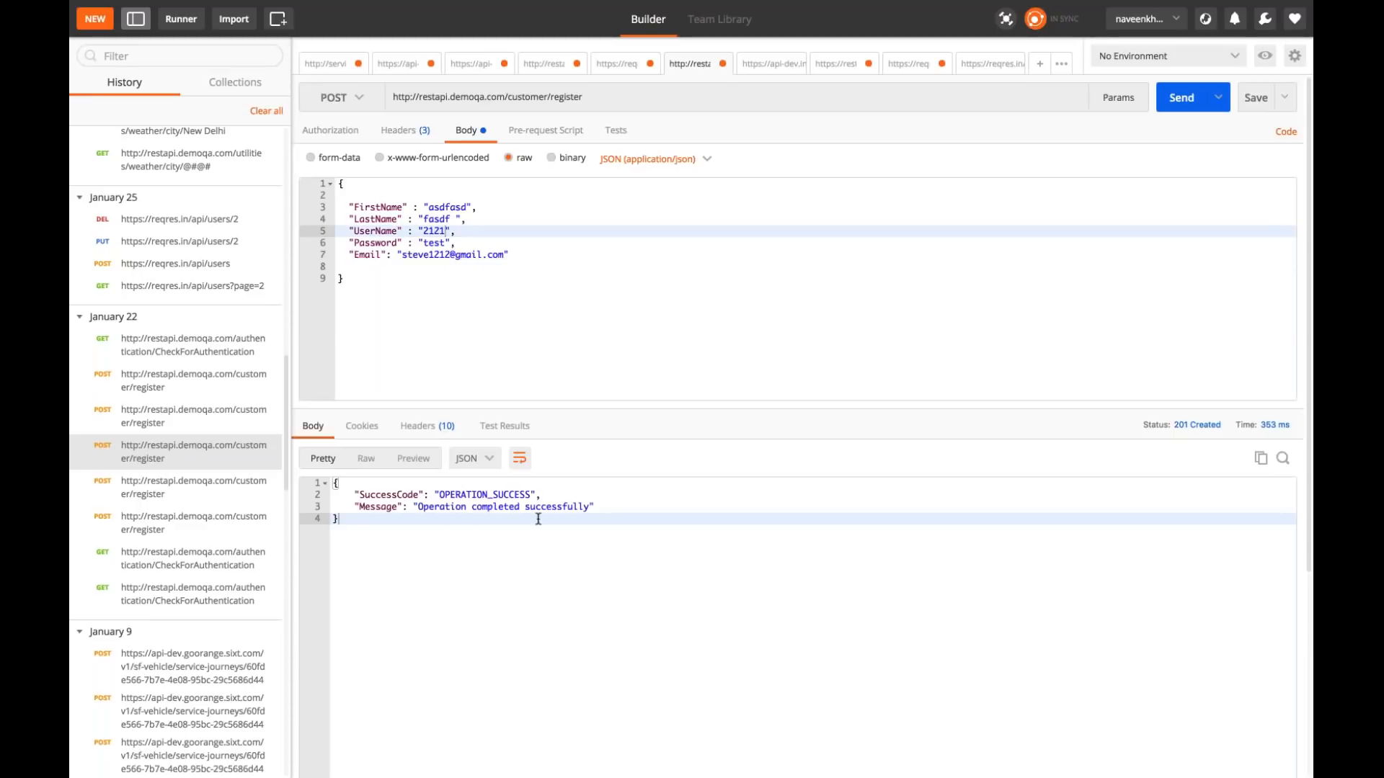
Step: Return to JMeter and review the Post - Register User response data and the settings of the existing HTTP requests
{"action": "key", "text": "ctrl+Left"}
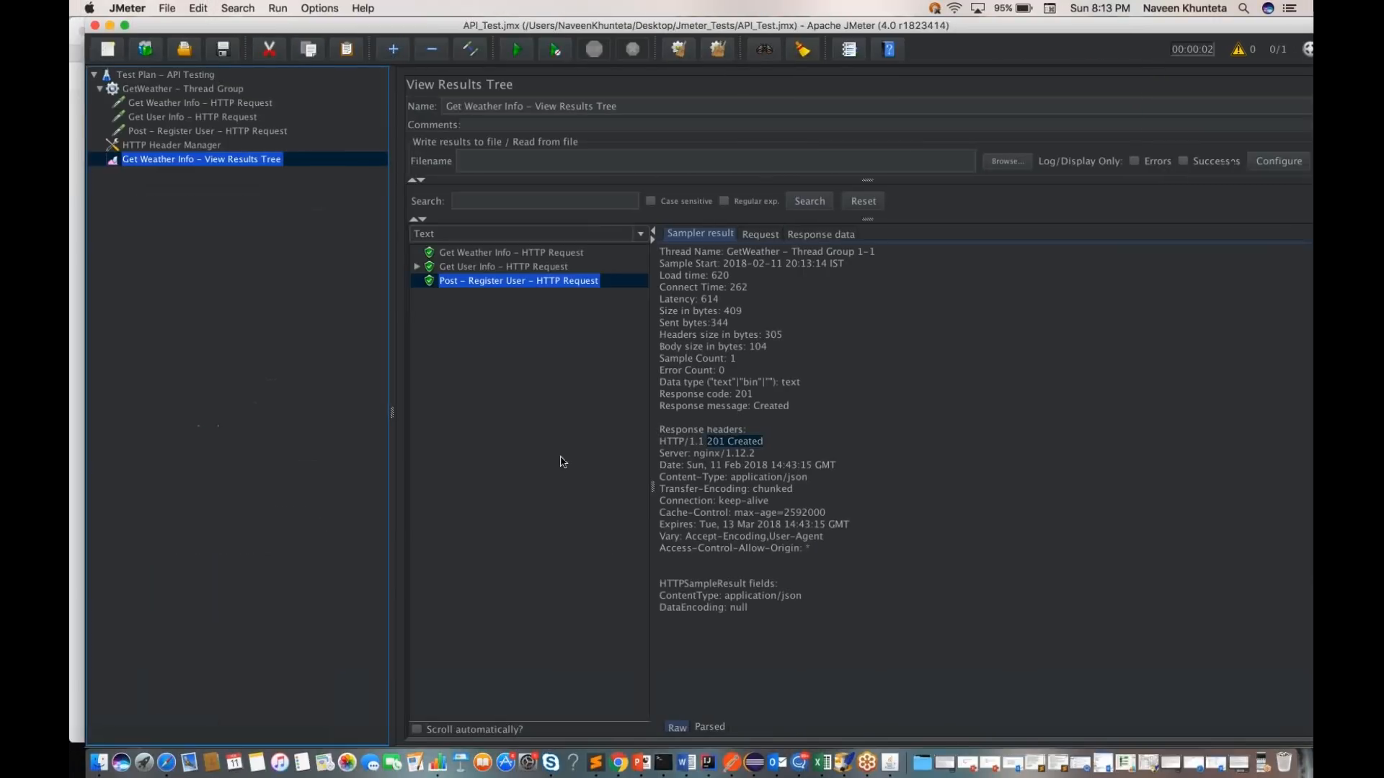
{"action": "left_click", "coordinate": [819, 236]}
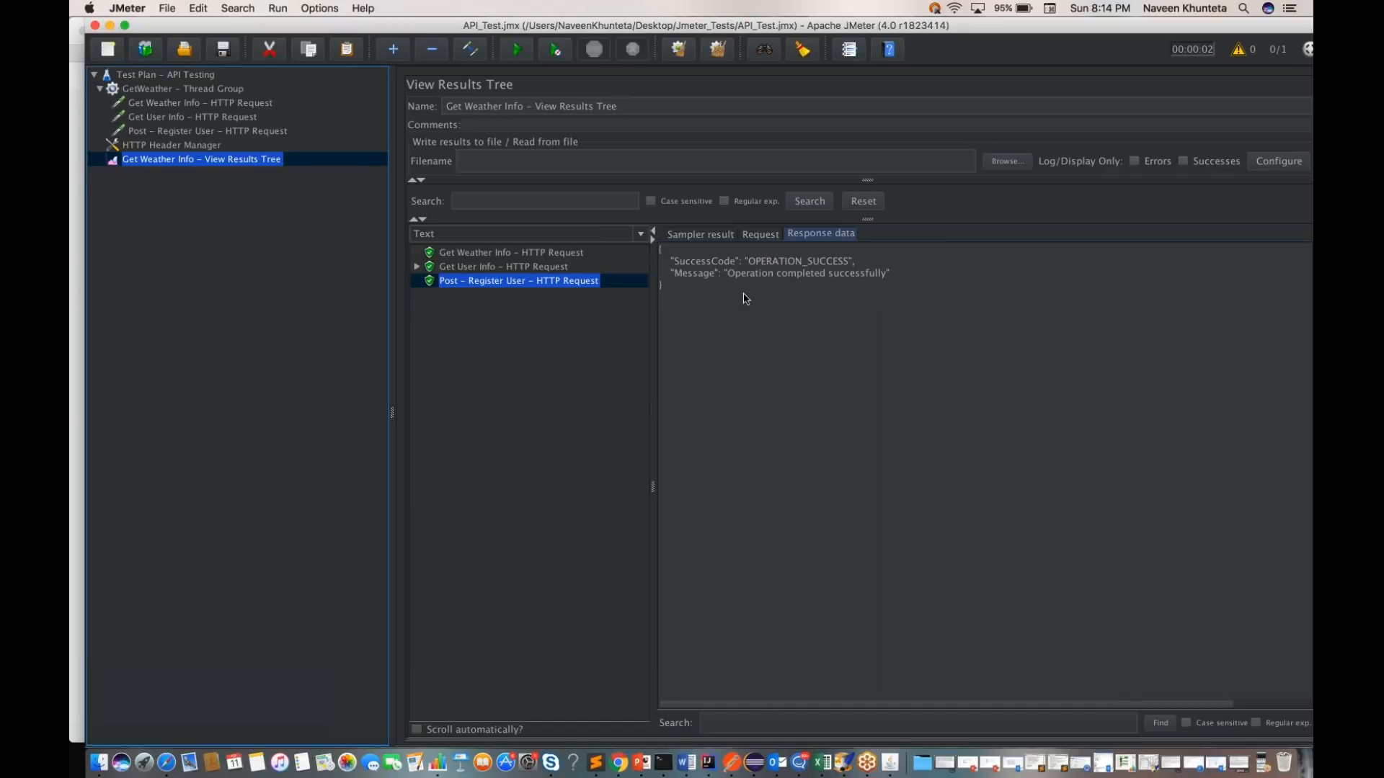
{"action": "left_click", "coordinate": [173, 132]}
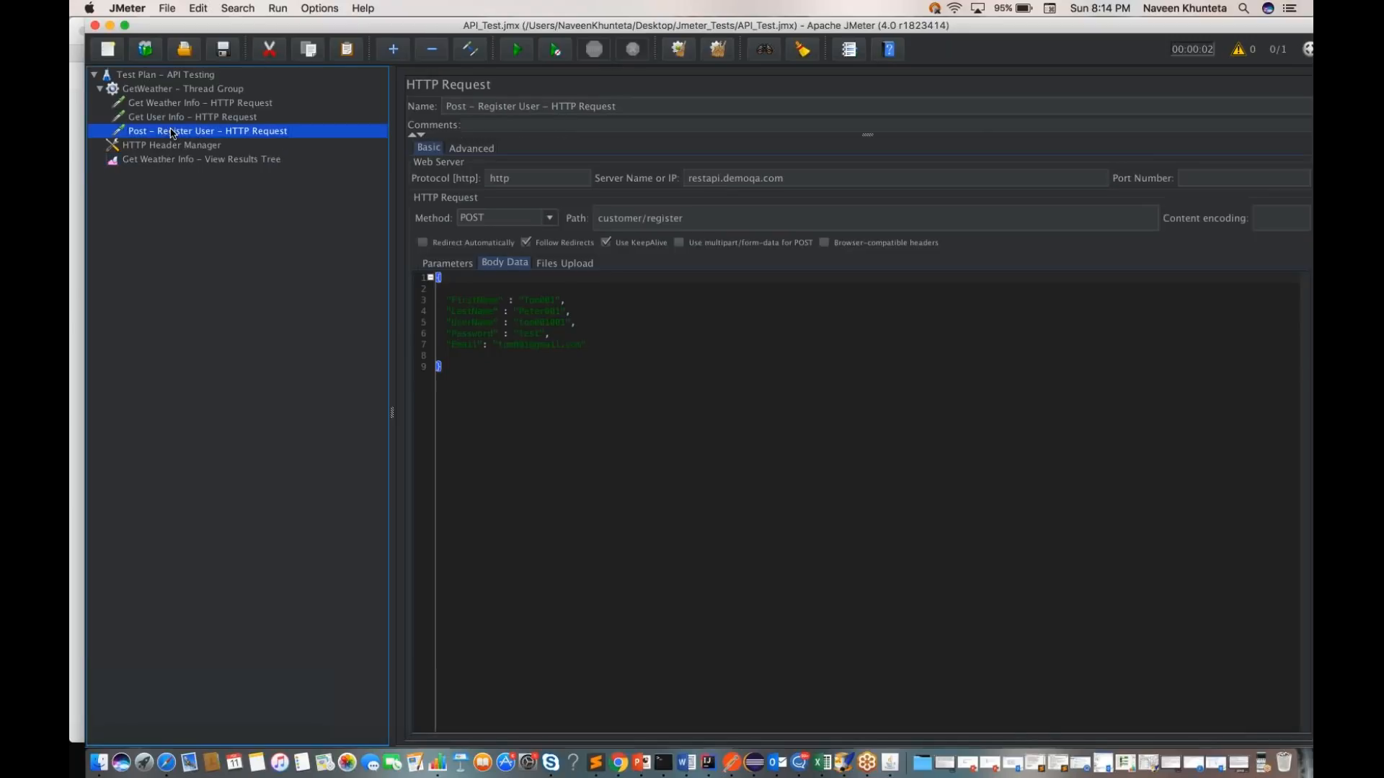
{"action": "key", "text": "Up"}
{"action": "key", "text": "Up"}
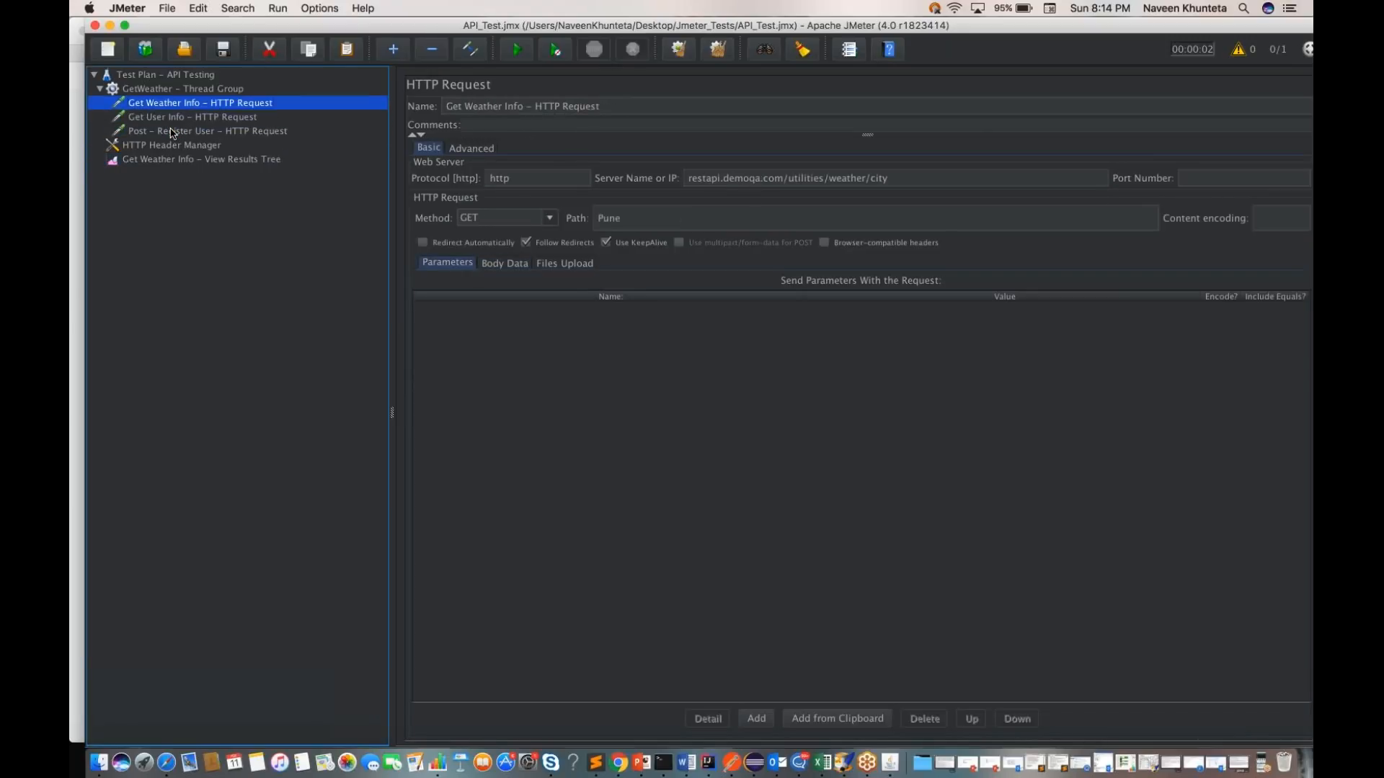
{"action": "key", "text": "Down"}
{"action": "key", "text": "Down"}
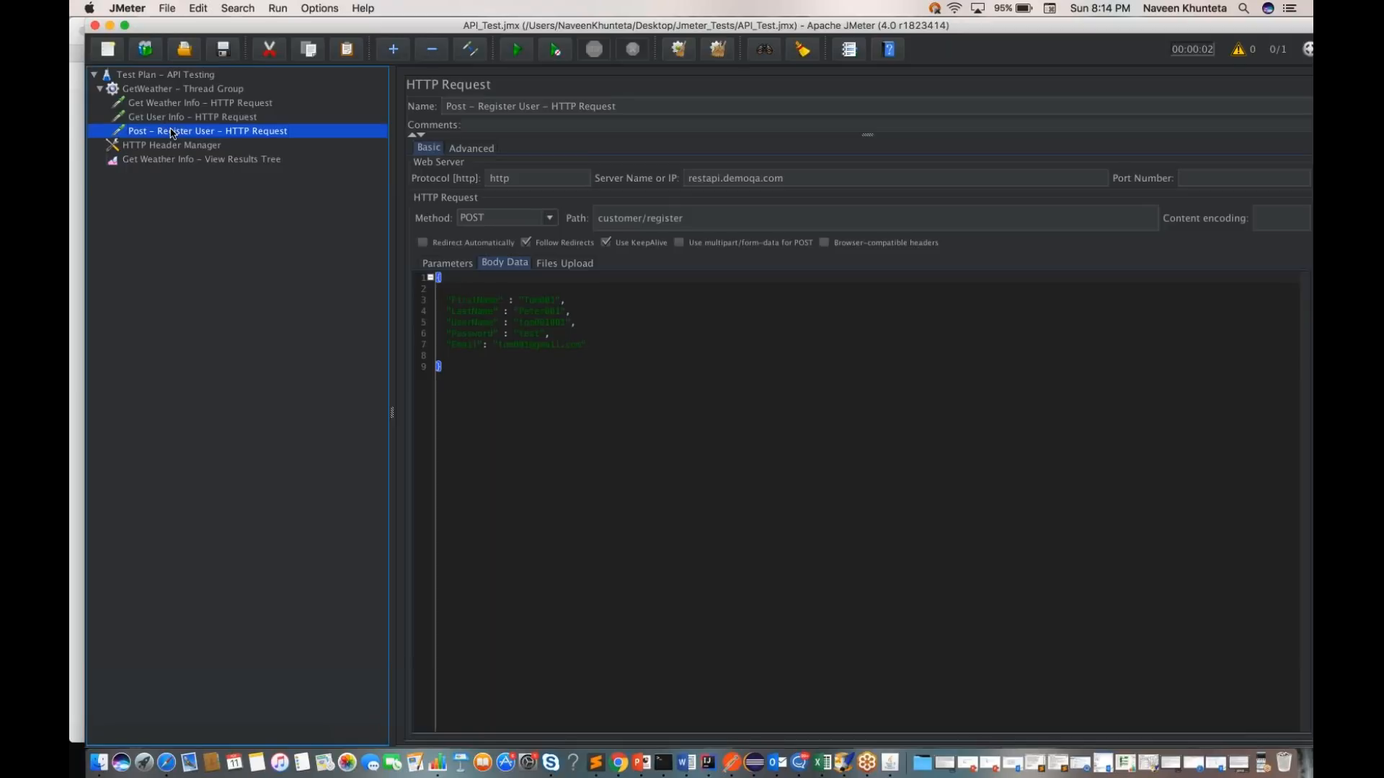
Step: Add an HTTP Request sampler to the GetWeather thread group, name it "PUT-Update User - HTTP Request" and save the test plan
{"action": "left_click", "coordinate": [187, 89]}
{"action": "right_click", "coordinate": [189, 91]}
{"action": "mouse_move", "coordinate": [277, 100]}
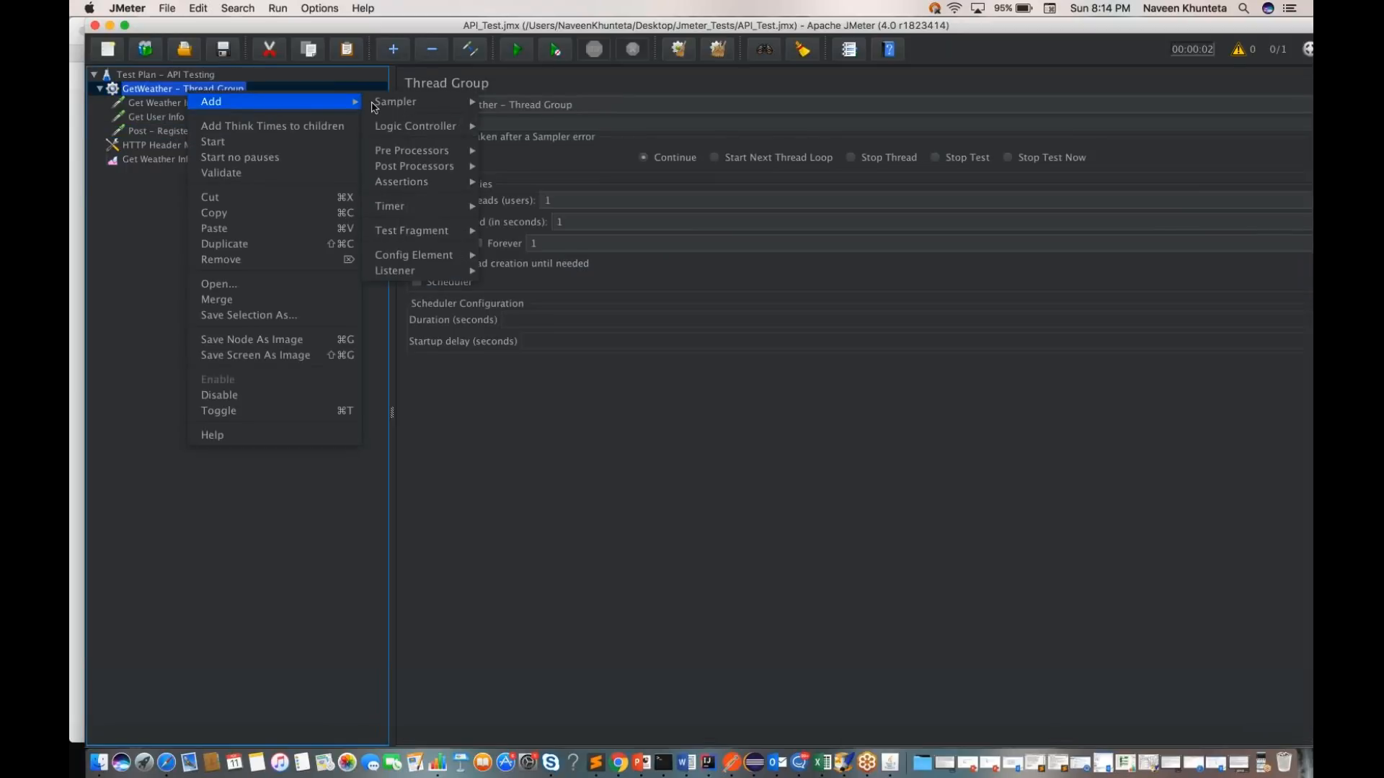
{"action": "mouse_move", "coordinate": [404, 102]}
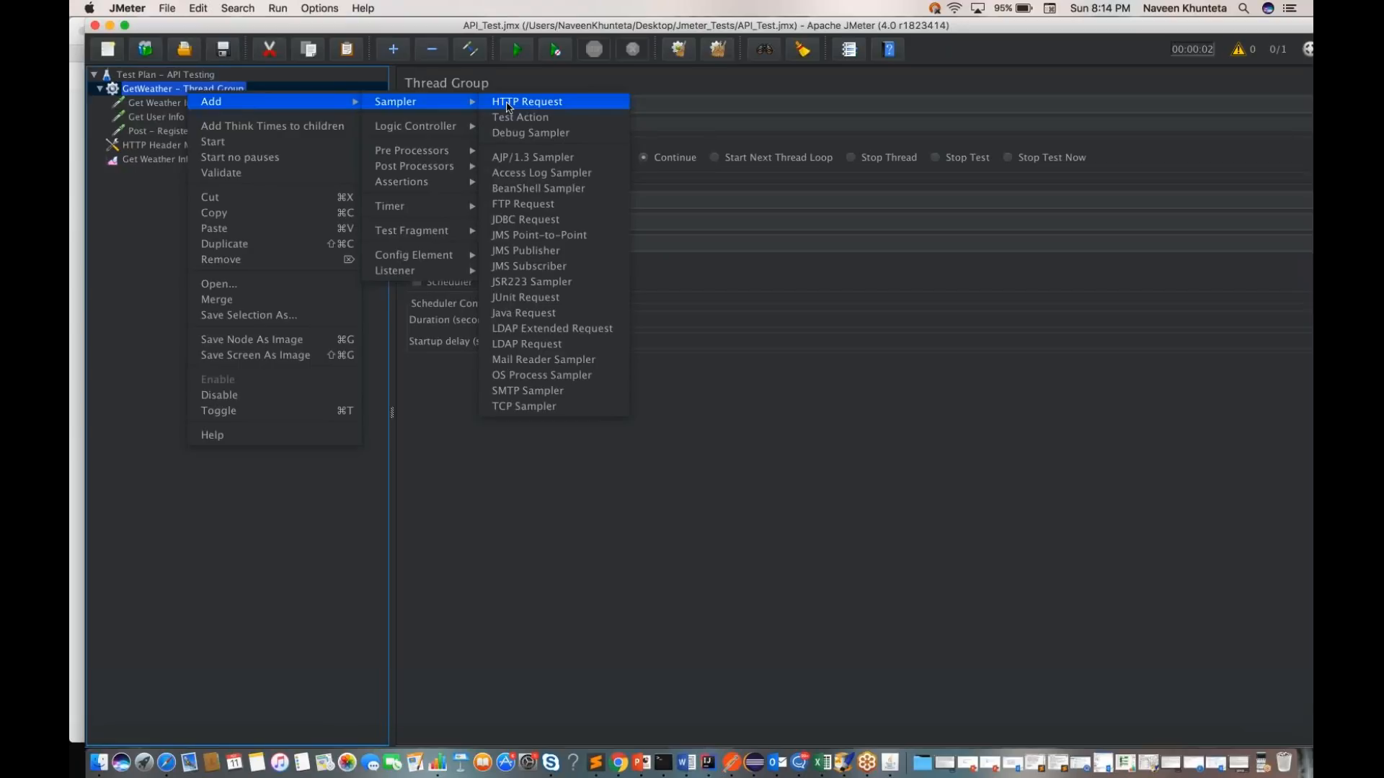
{"action": "left_click", "coordinate": [508, 103]}
{"action": "left_click", "coordinate": [447, 106]}
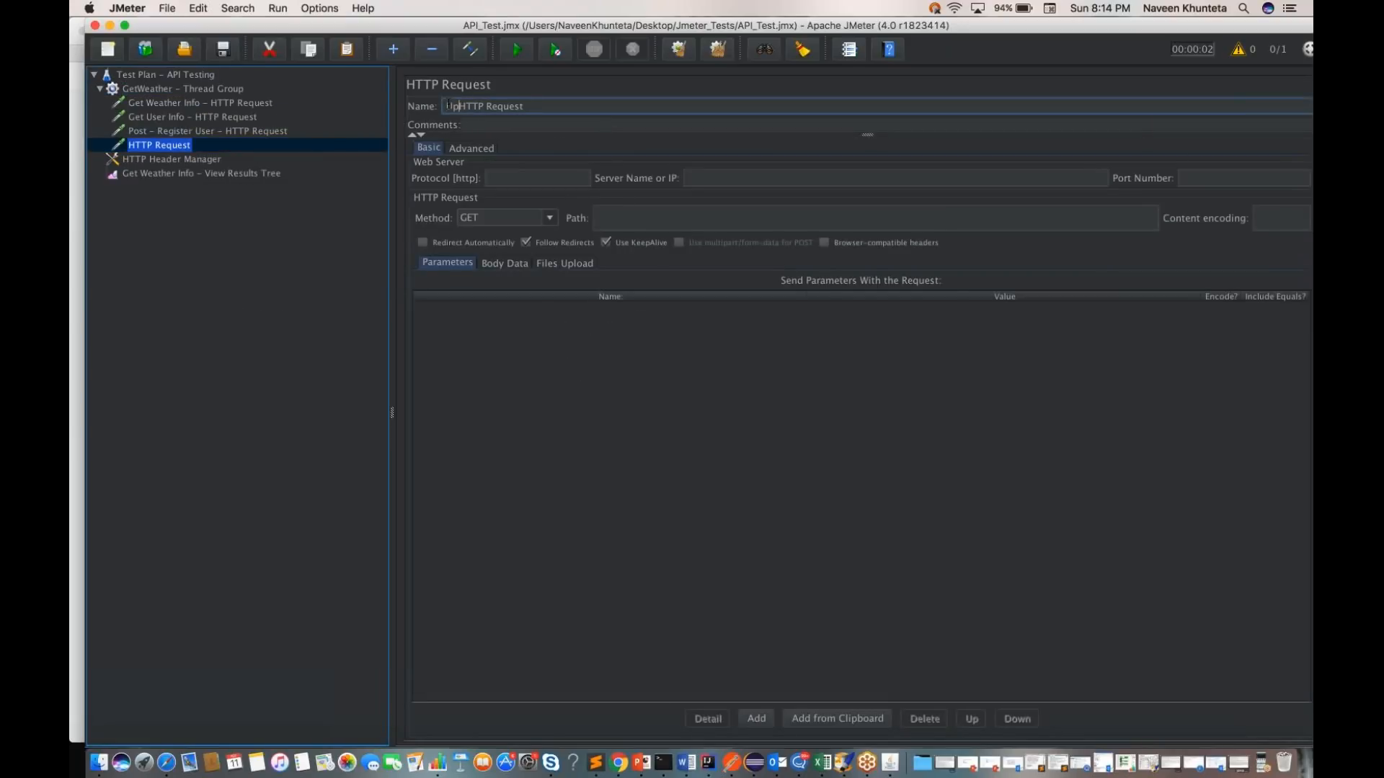
{"action": "type", "text": "PUT-Update User -"}
{"action": "key", "text": "super+s"}
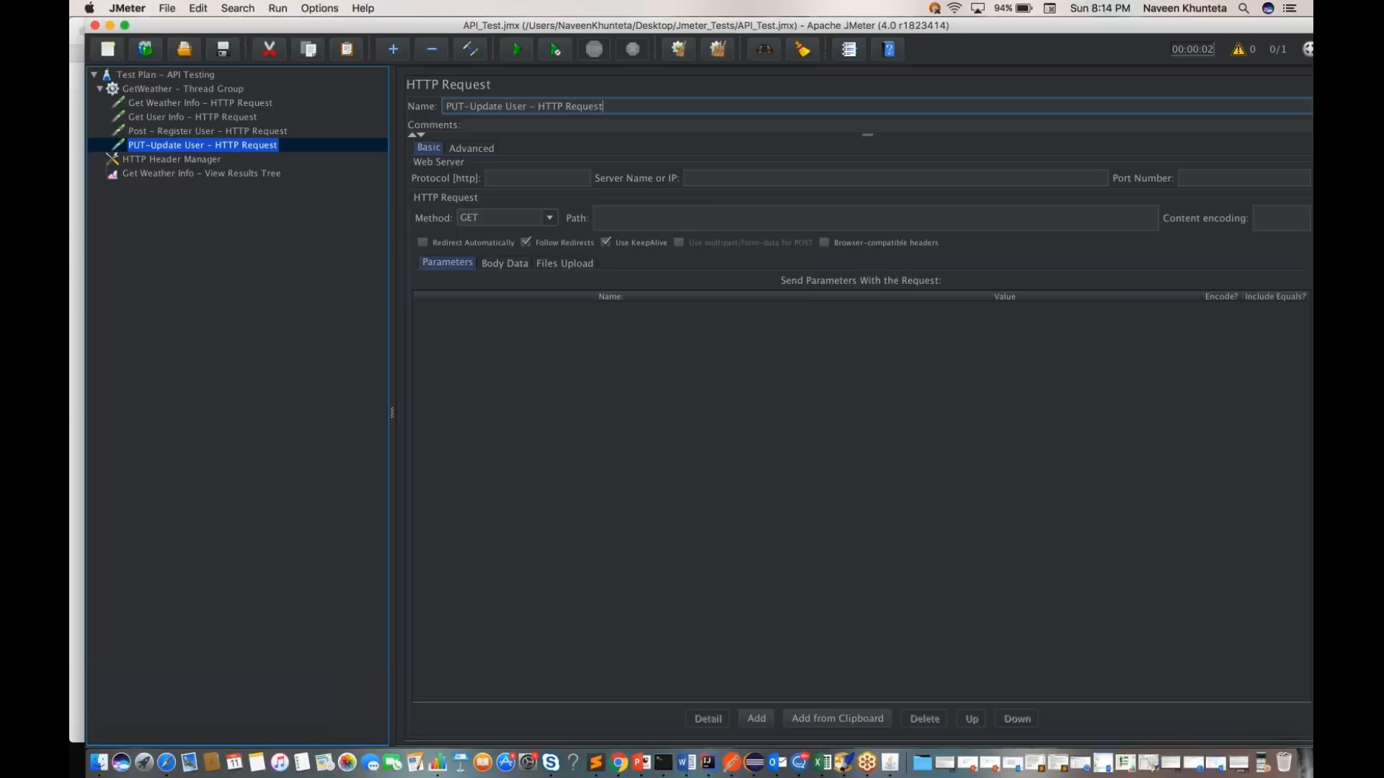
Step: Look up the URL and JSON body of the reqres.in/api/users/2 PUT request in Postman's history, and return to JMeter
{"action": "left_click", "coordinate": [733, 763]}
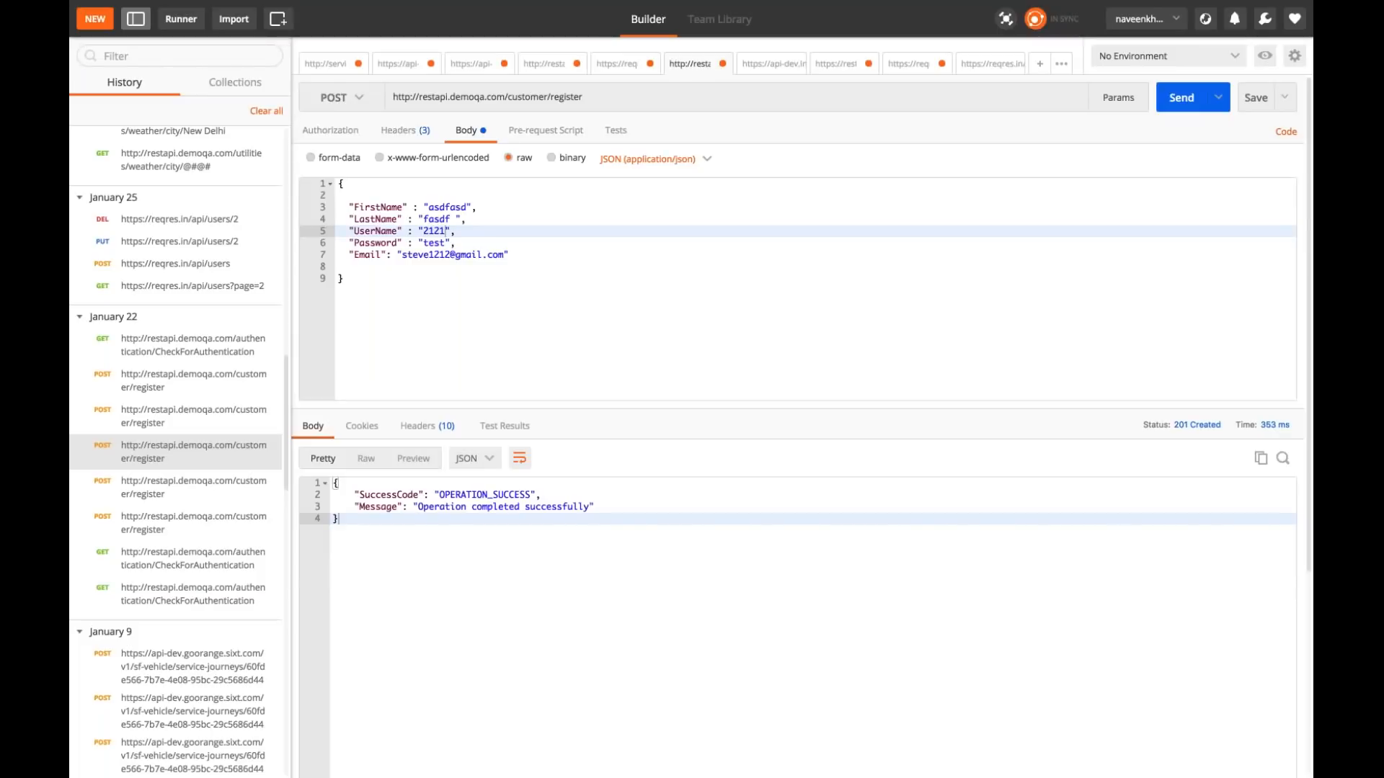
{"action": "left_click", "coordinate": [183, 241]}
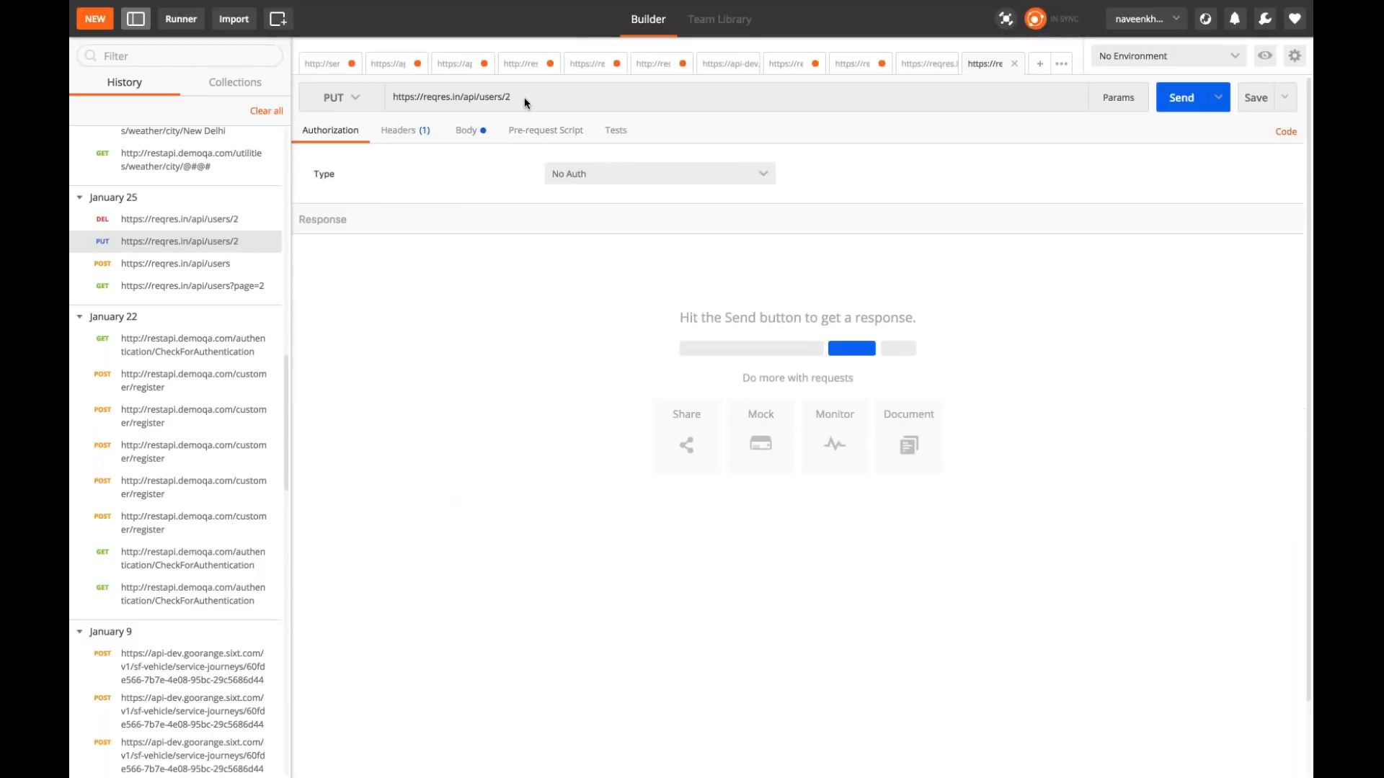
{"action": "left_click", "coordinate": [467, 130]}
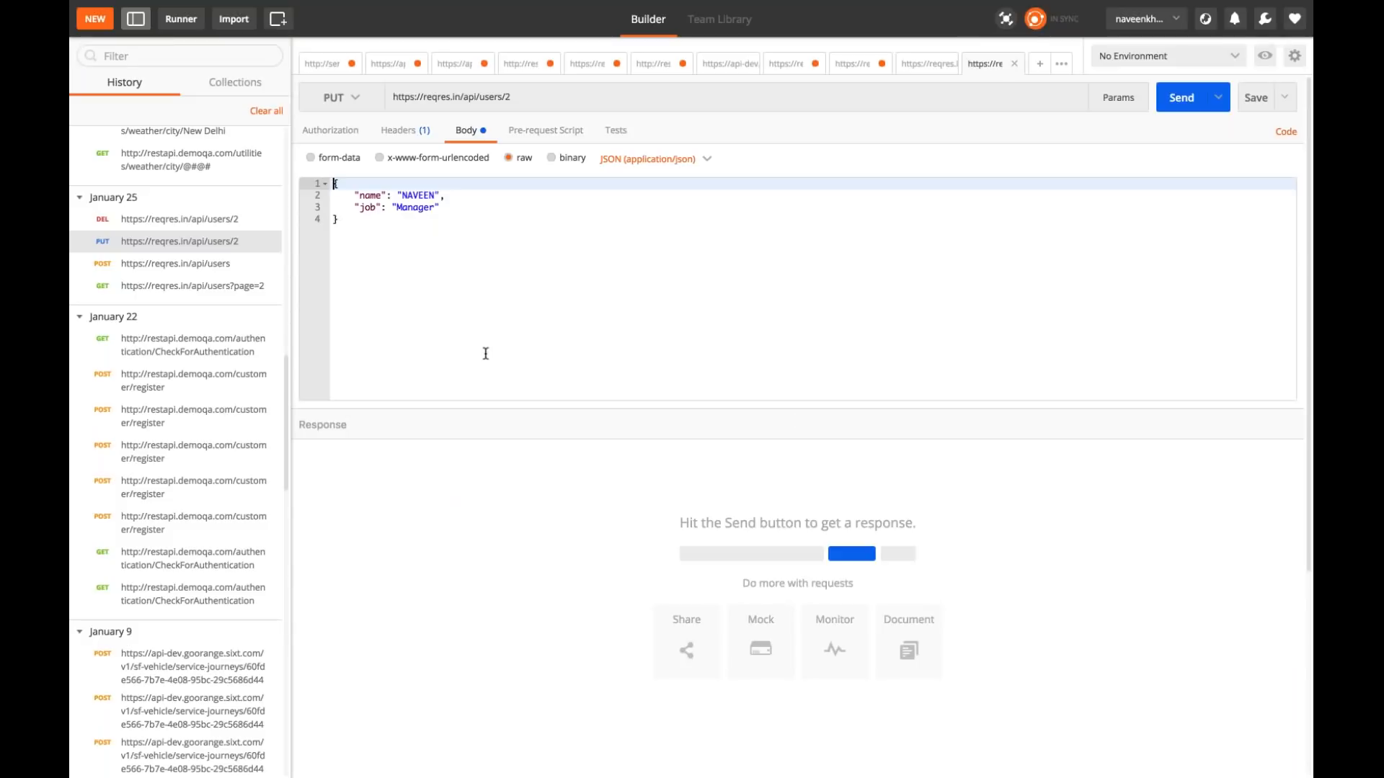
{"action": "key", "text": "ctrl+Left"}
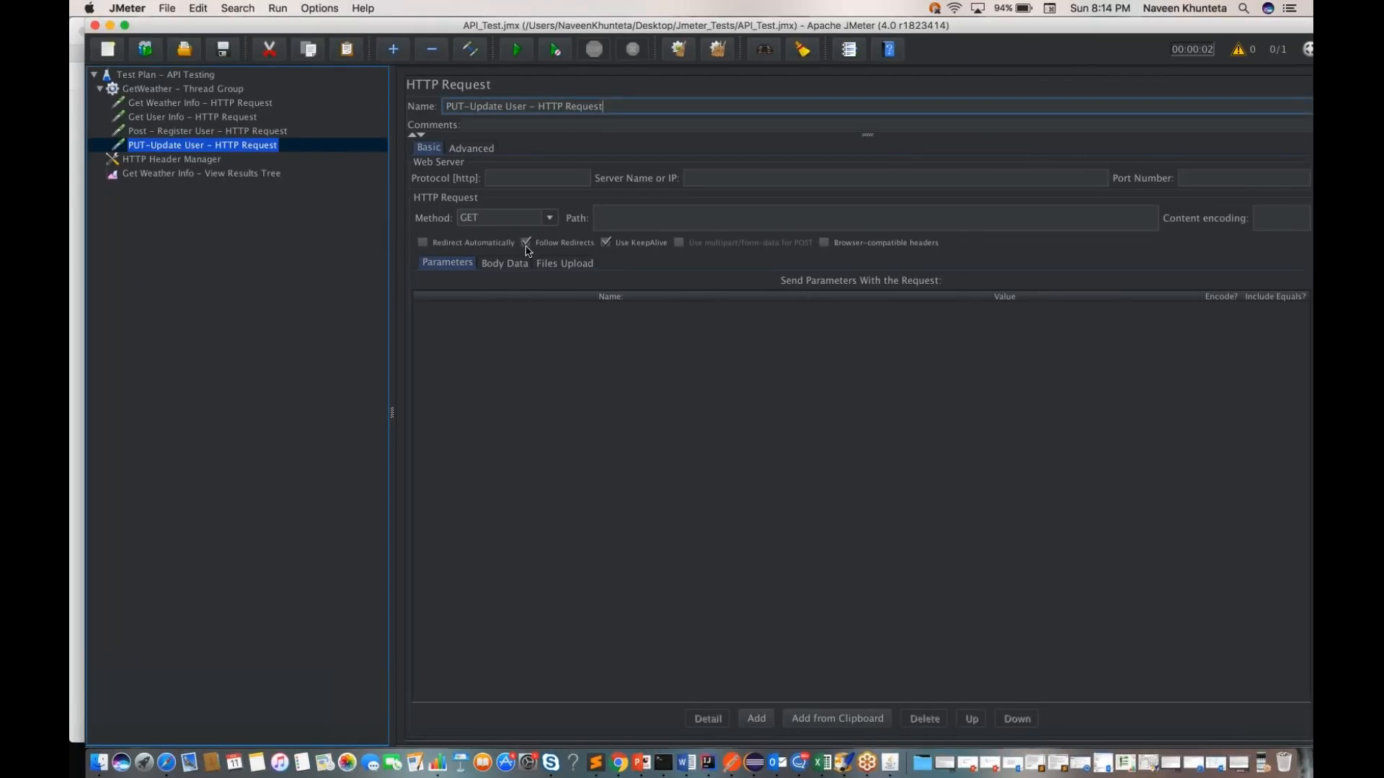
Step: Copy the PUT request's base URL from Postman into the sampler's server name as reqres.in/api/users, and set the protocol to https
{"action": "key", "text": "ctrl+Right"}
{"action": "left_click", "coordinate": [490, 97]}
{"action": "left_click_drag", "start_coordinate": [504, 95], "coordinate": [388, 97]}
{"action": "key", "text": "super+c"}
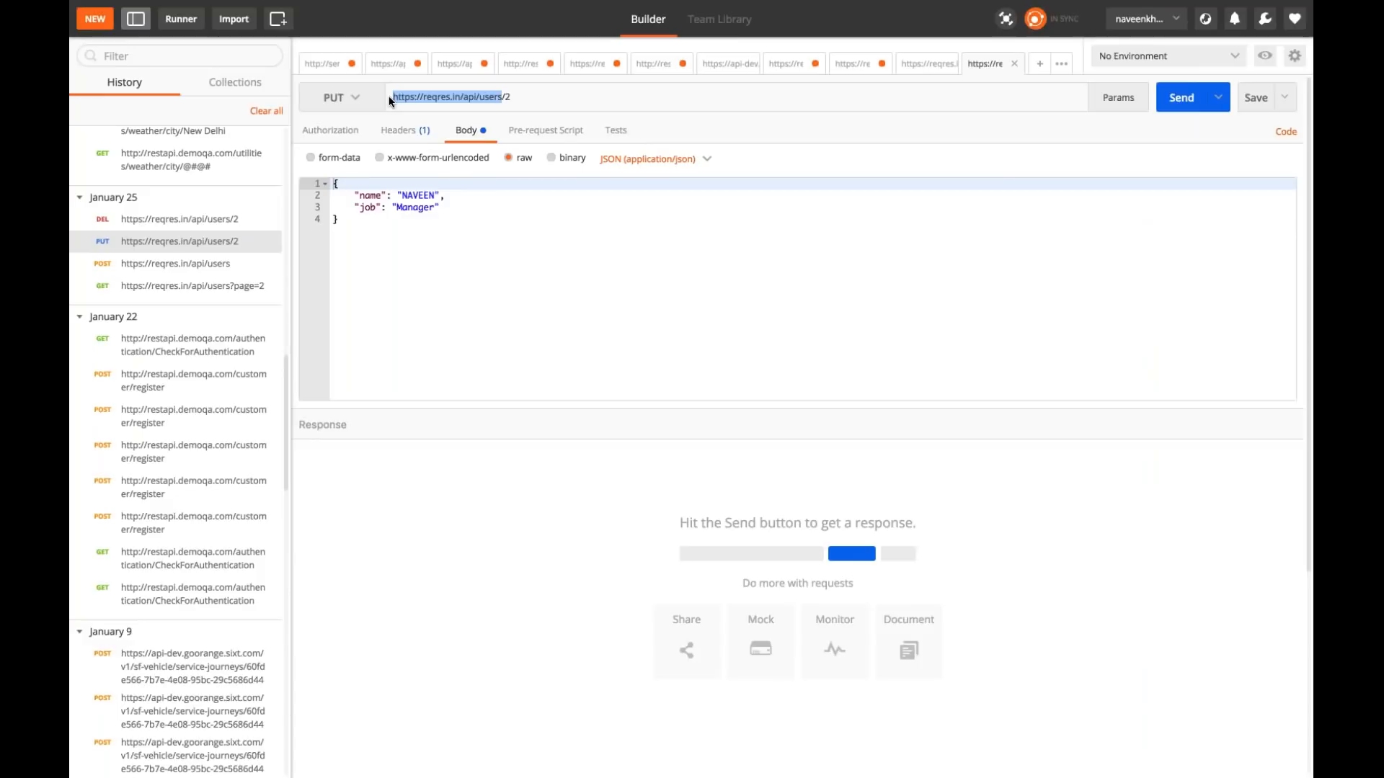
{"action": "key", "text": "ctrl+Left"}
{"action": "left_click", "coordinate": [763, 178]}
{"action": "key", "text": "super+v"}
{"action": "left_click_drag", "start_coordinate": [726, 178], "coordinate": [689, 178]}
{"action": "key", "text": "BackSpace"}
{"action": "left_click", "coordinate": [546, 178]}
{"action": "type", "text": "https"}
Step: Set the request's path to 2 and method to PUT, and copy the name and job JSON from Postman into its body data
{"action": "left_click", "coordinate": [625, 219]}
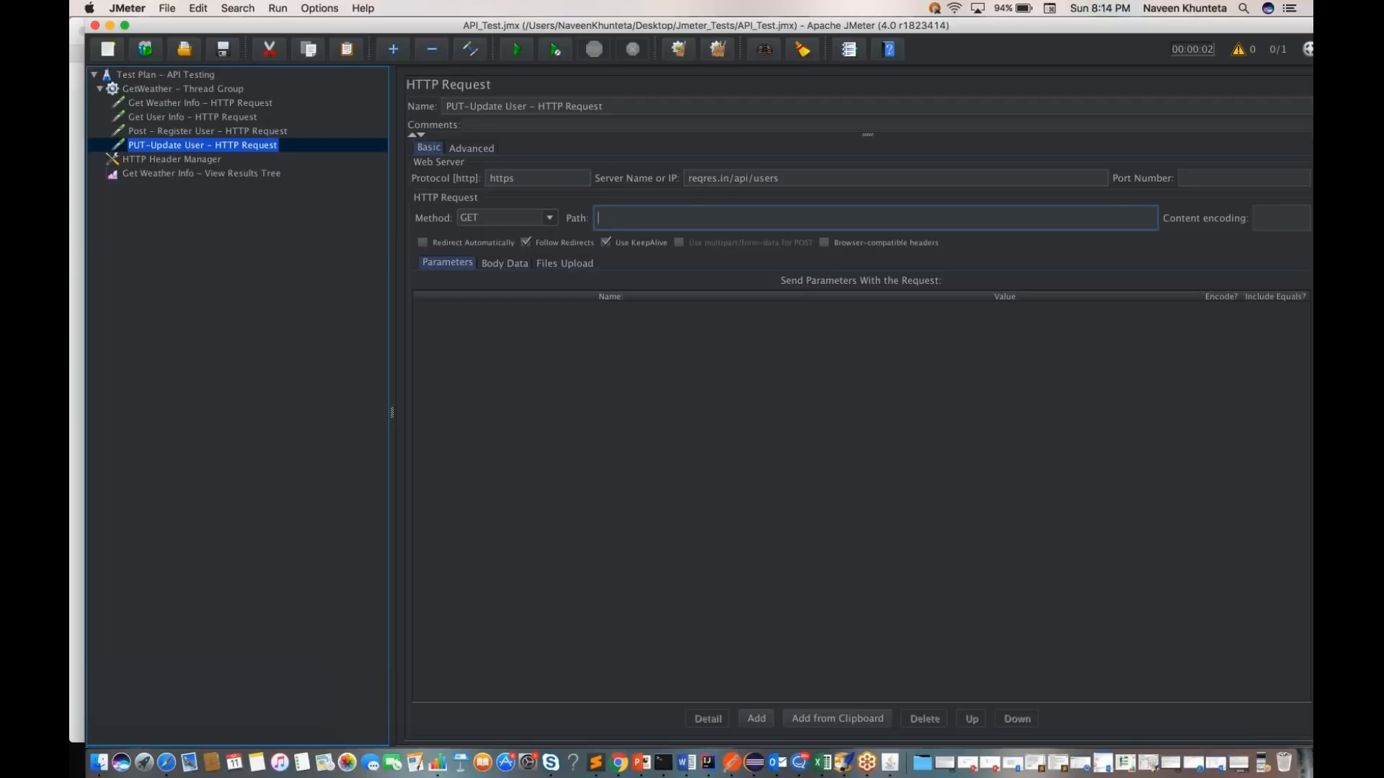
{"action": "type", "text": "2"}
{"action": "left_click", "coordinate": [504, 217]}
{"action": "left_click", "coordinate": [505, 272]}
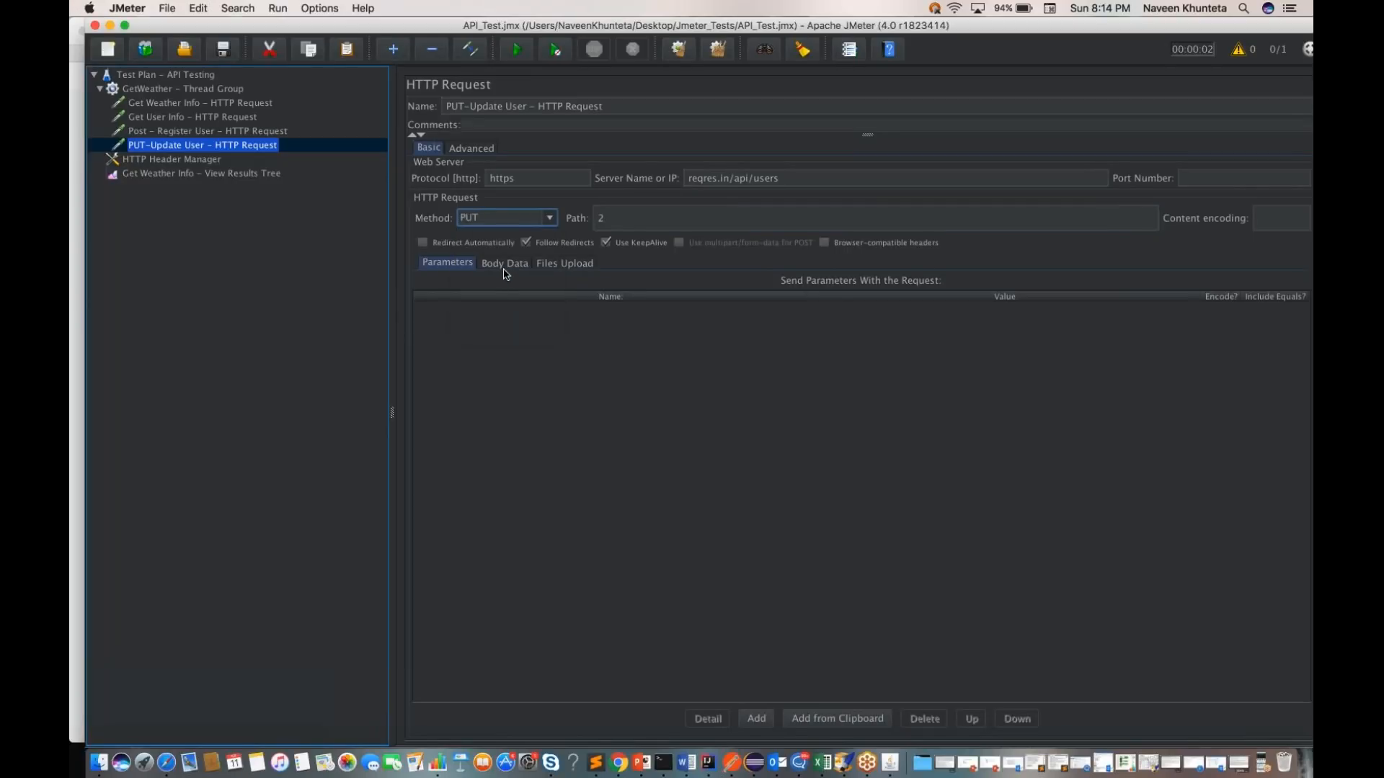
{"action": "left_click", "coordinate": [504, 263]}
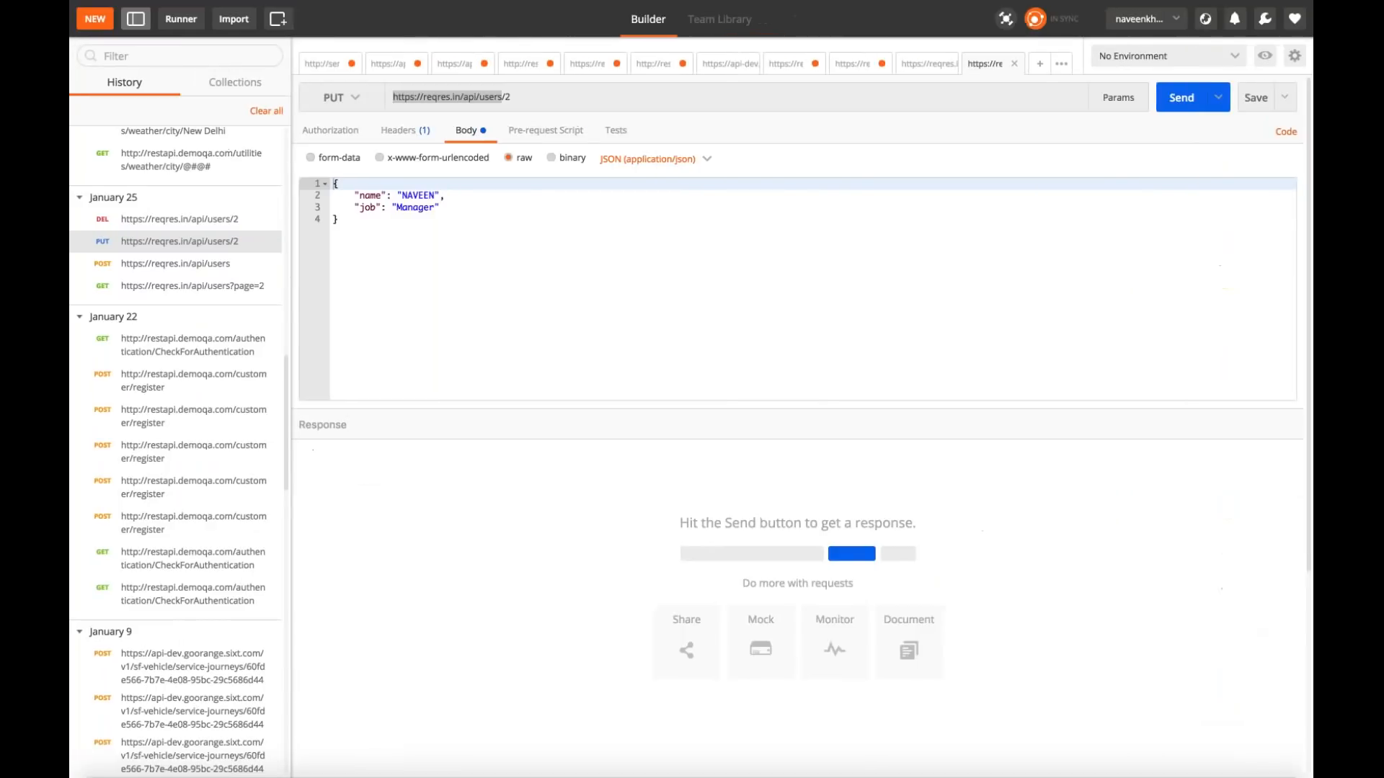
{"action": "left_click_drag", "start_coordinate": [346, 223], "coordinate": [332, 183]}
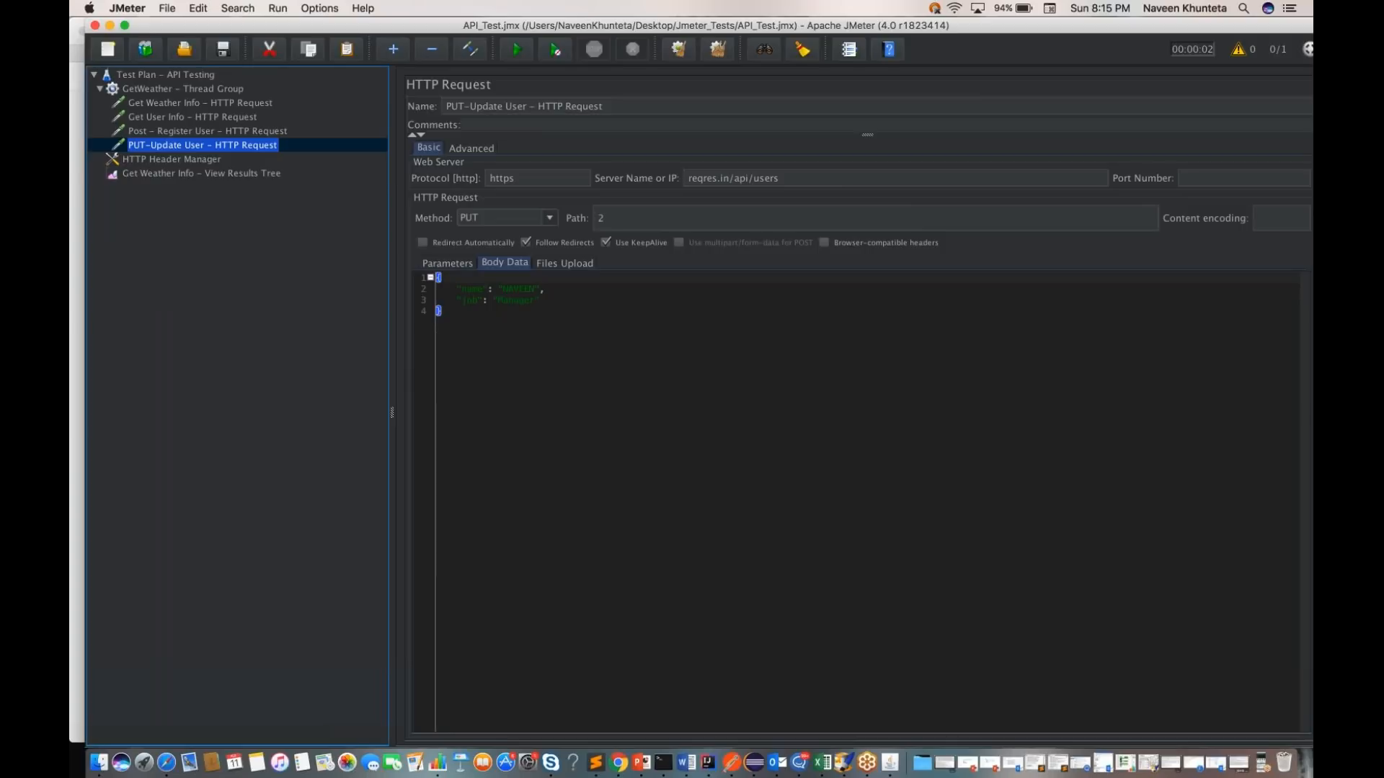
Step: Run the whole test plan and review the new responses in the results tree, ending with PUT-Update User
{"action": "left_click", "coordinate": [179, 78]}
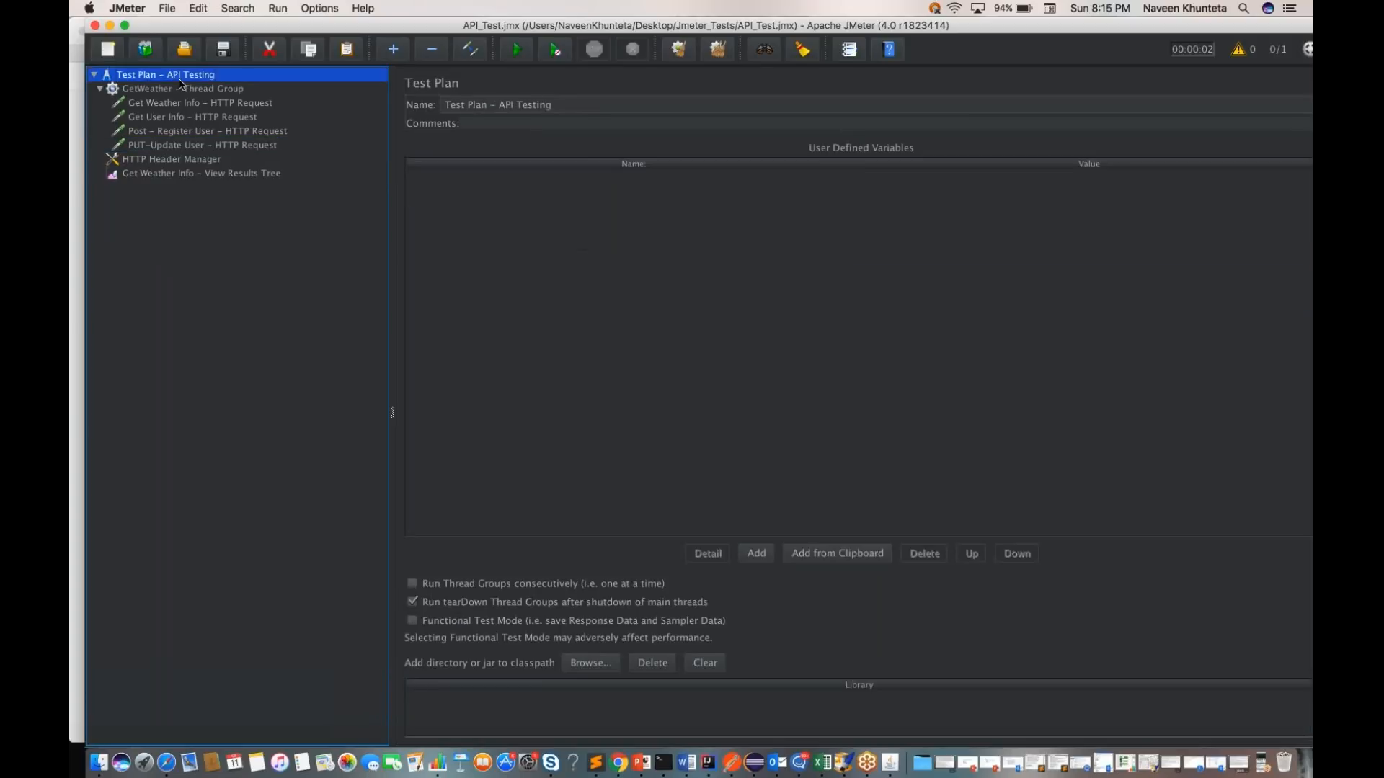
{"action": "left_click", "coordinate": [519, 51]}
{"action": "left_click", "coordinate": [245, 176]}
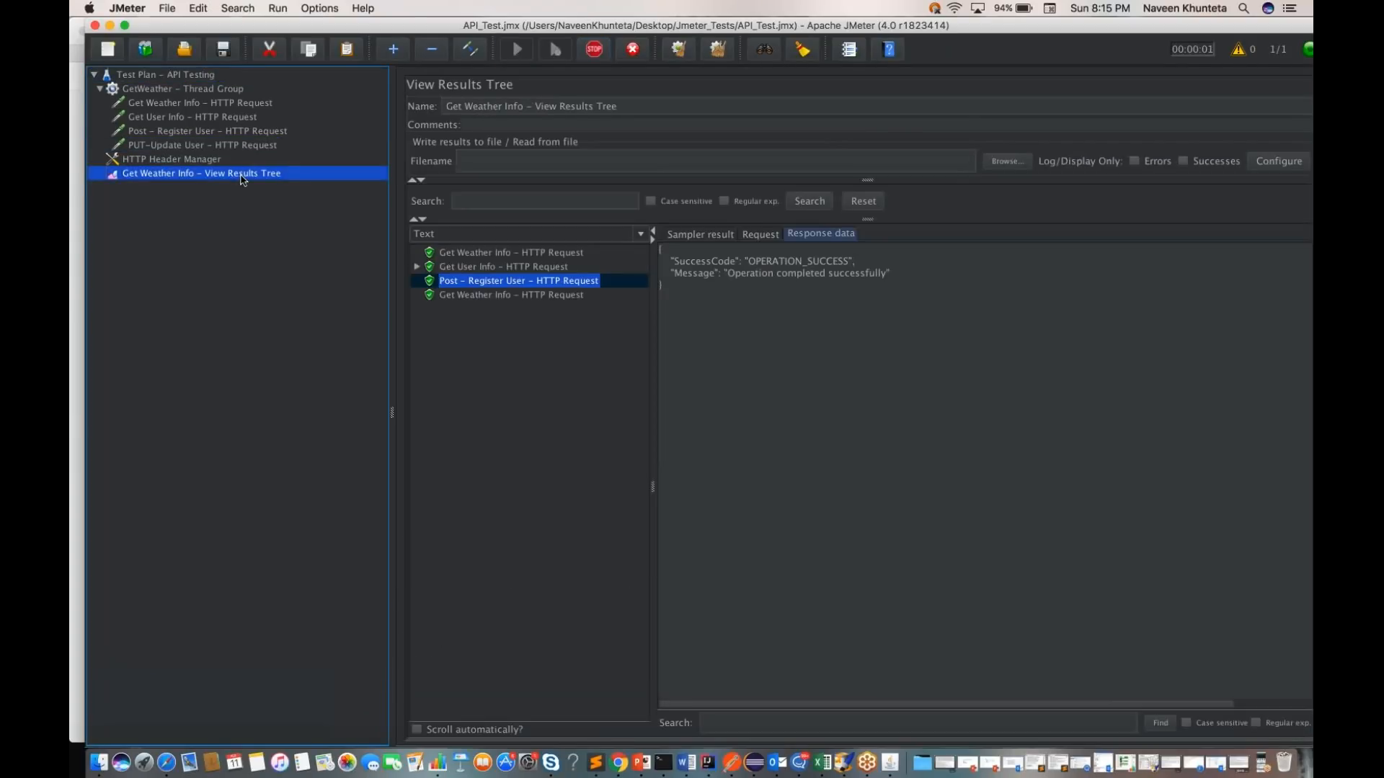
{"action": "left_click", "coordinate": [461, 310]}
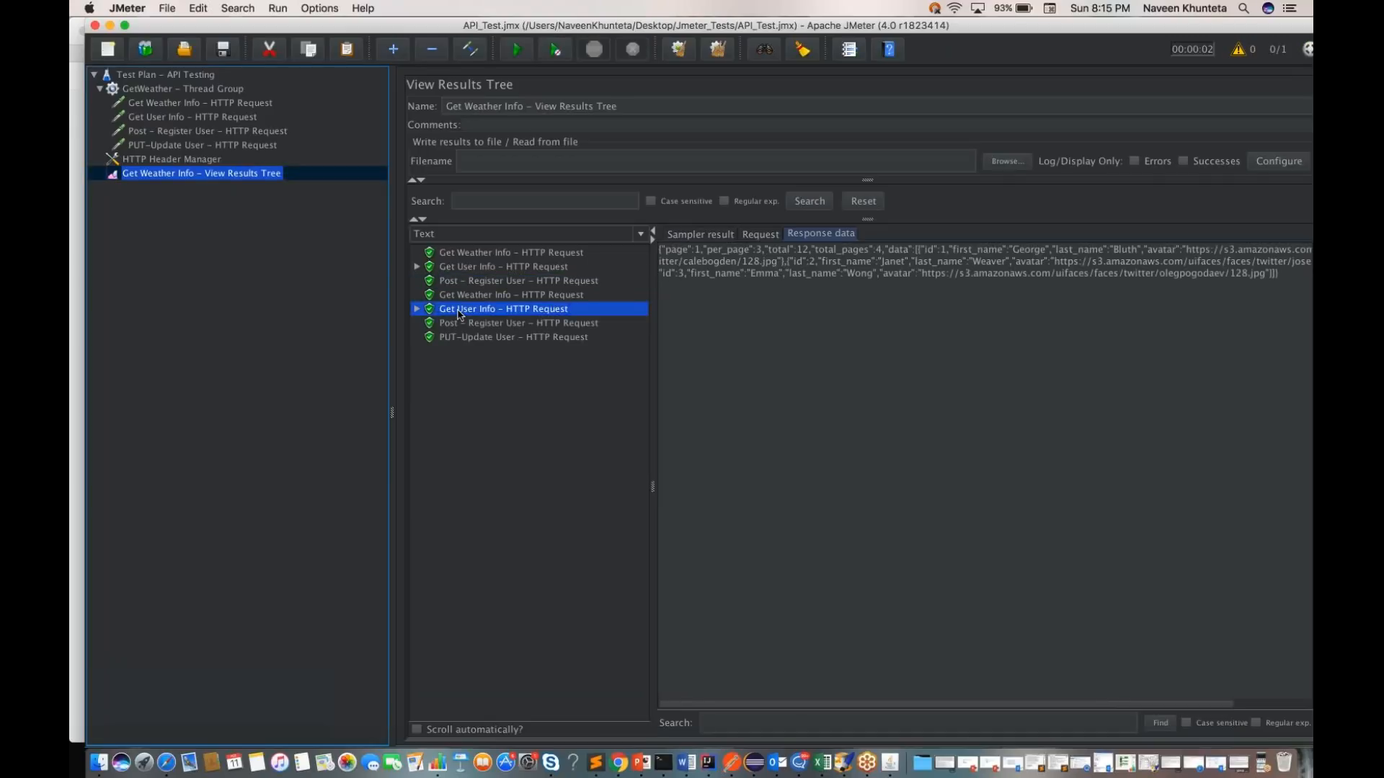
{"action": "left_click", "coordinate": [464, 326]}
{"action": "left_click", "coordinate": [467, 339]}
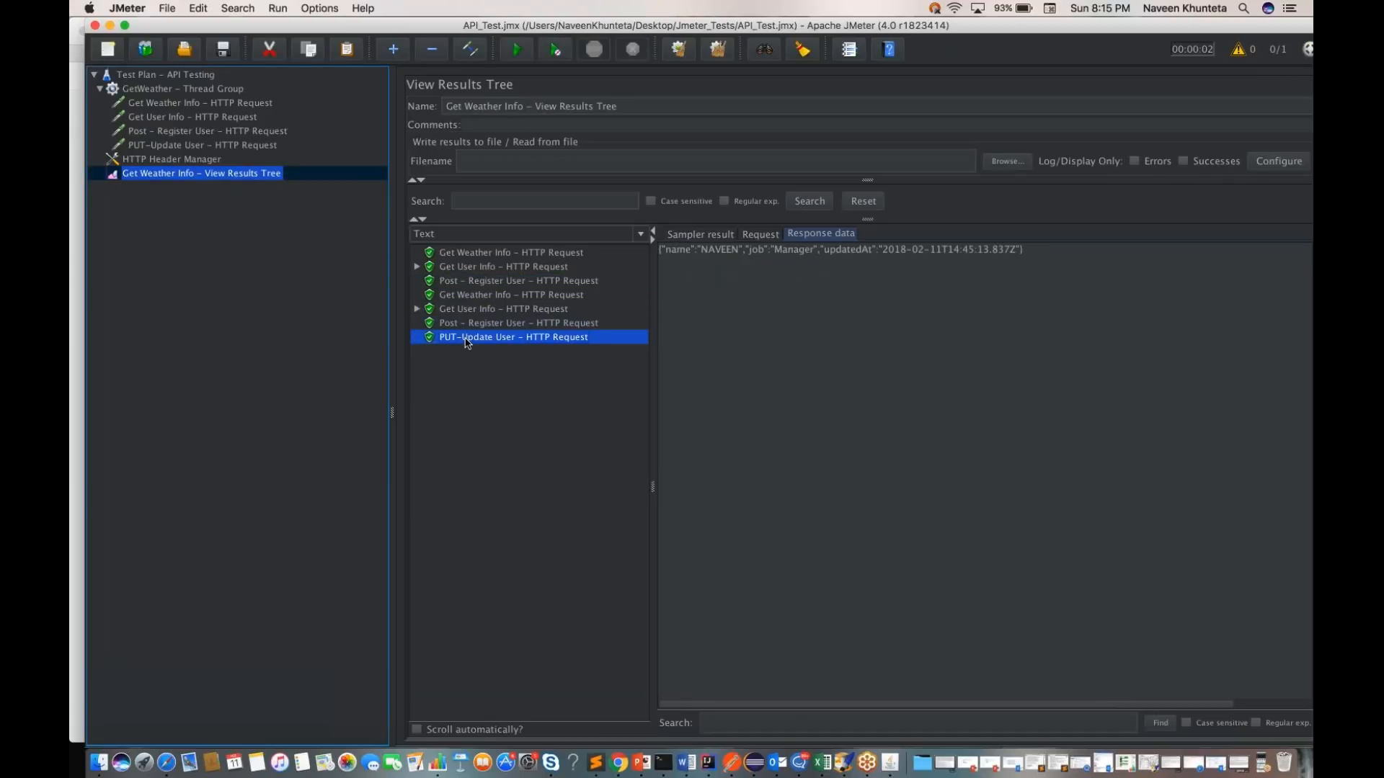
{"action": "triple_click", "coordinate": [689, 258]}
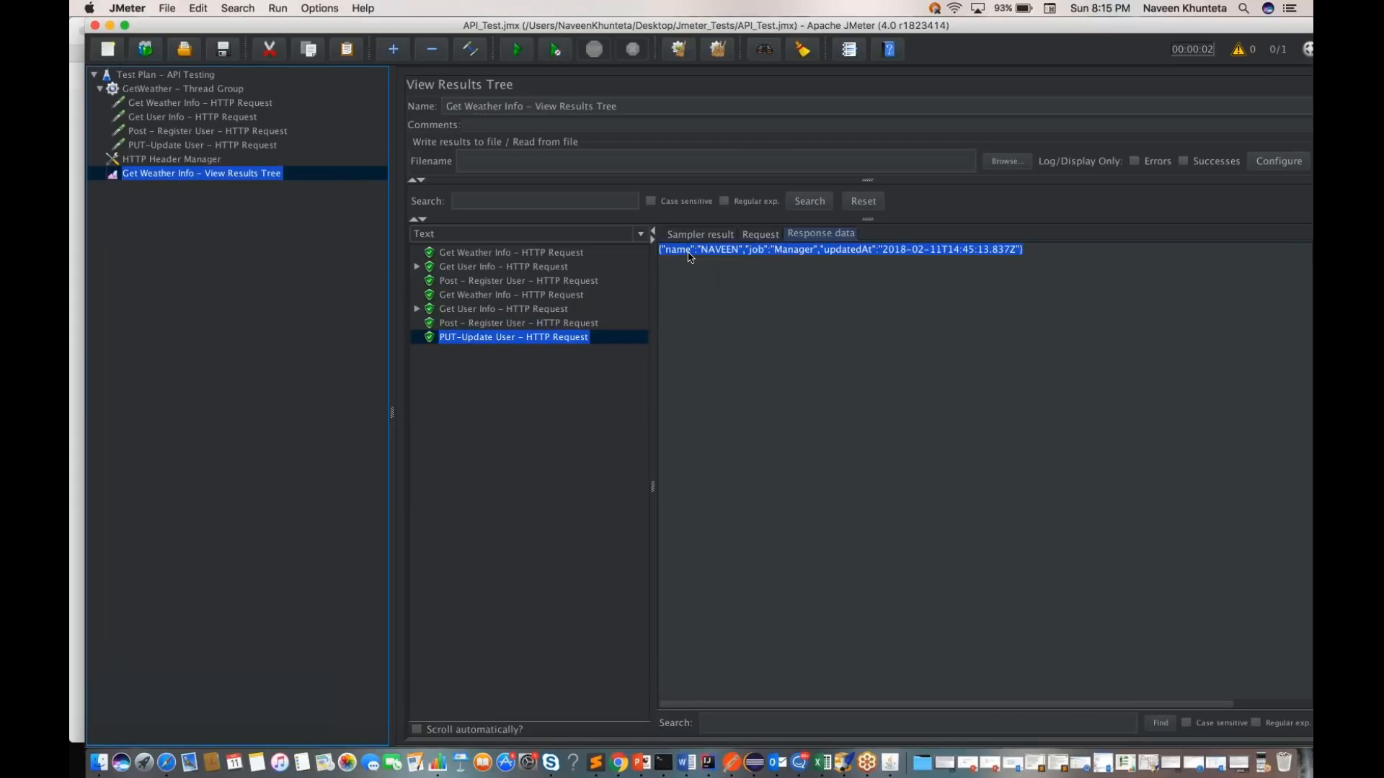
Step: Send the reqres.in/api/users/2 PUT request in Postman for comparison, and return to JMeter
{"action": "key", "text": "super+Tab"}
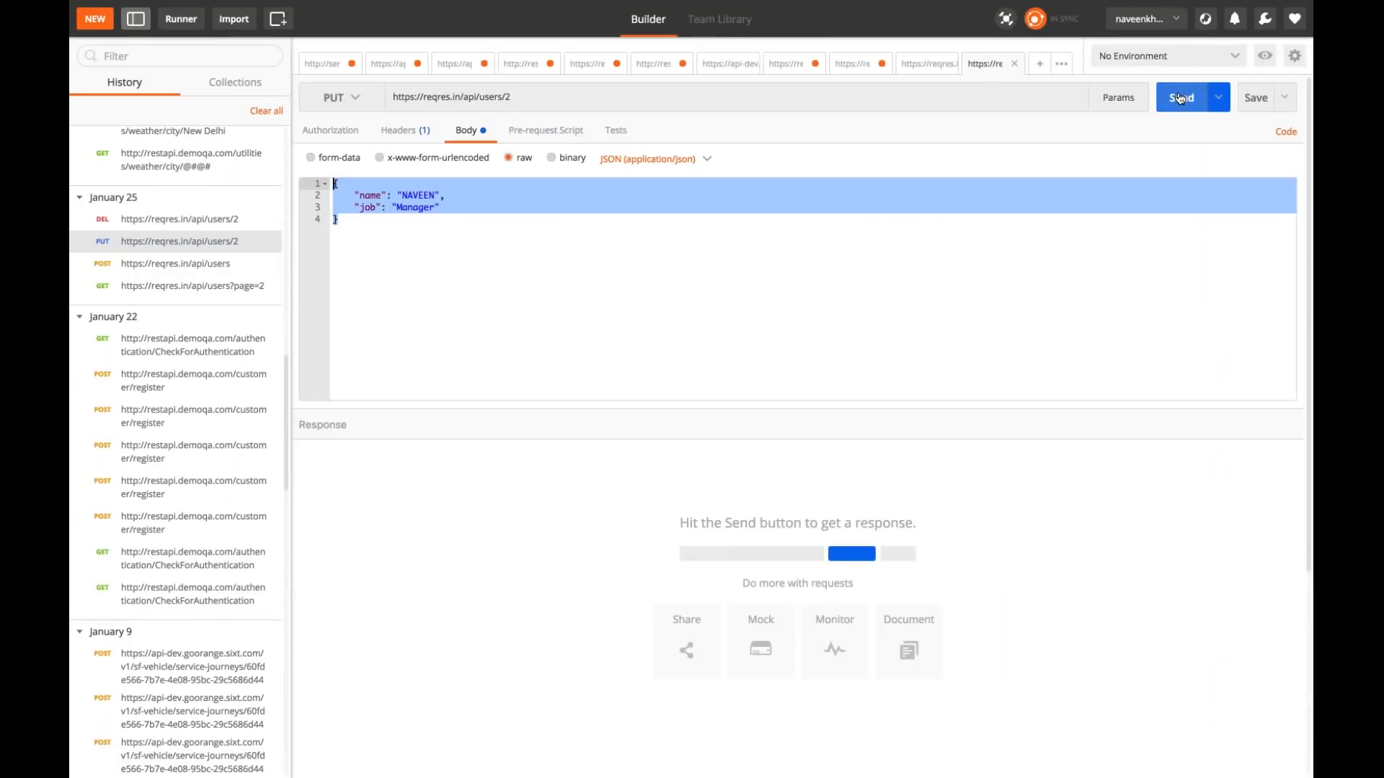
{"action": "left_click", "coordinate": [1180, 98]}
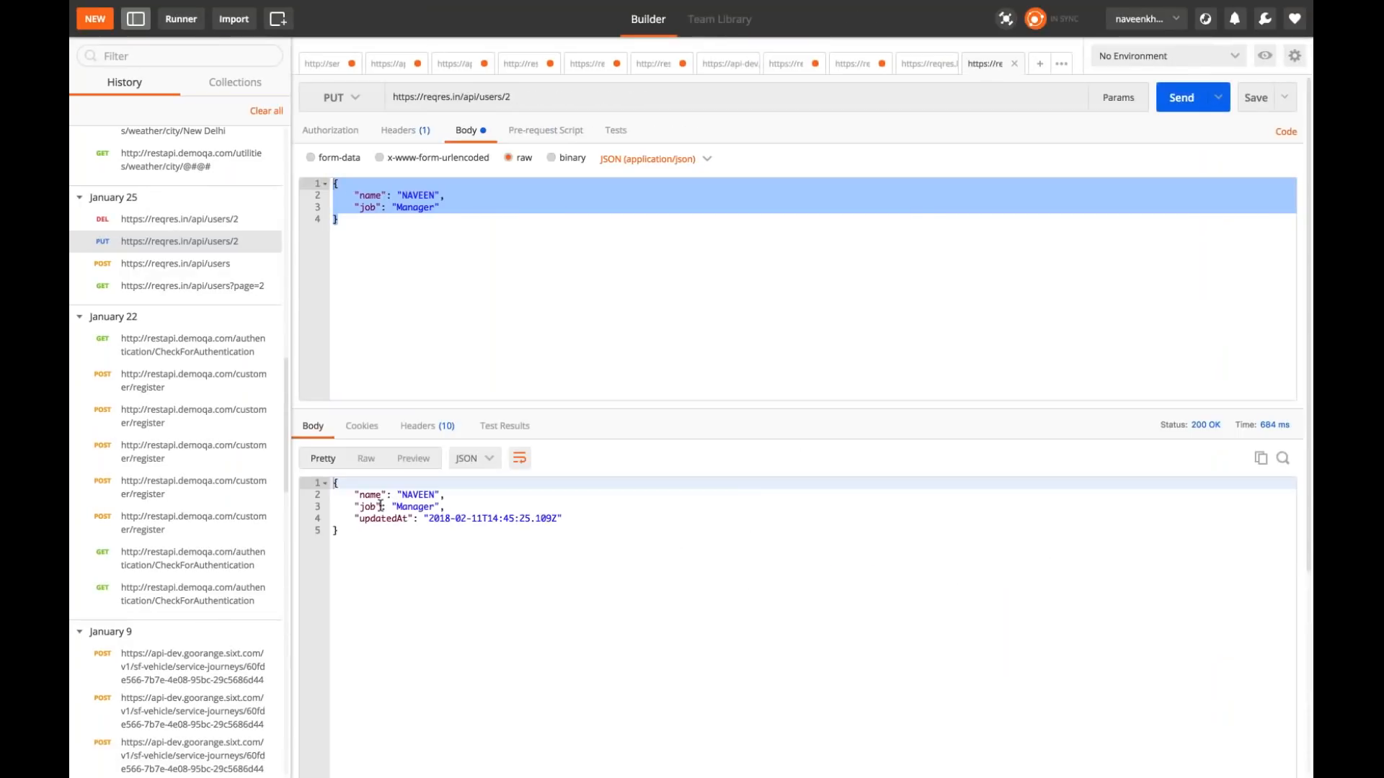
{"action": "key", "text": "super+Tab"}
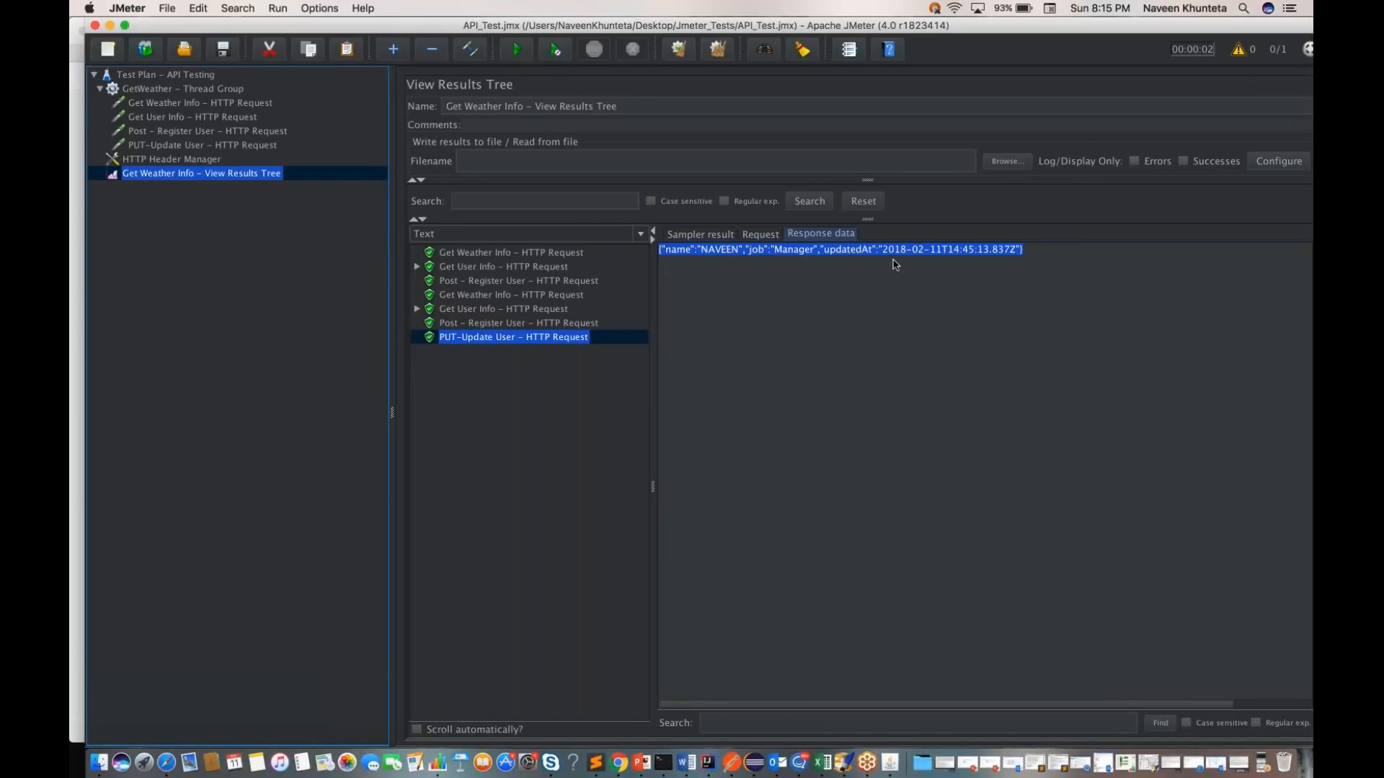
Step: Copy the PUT-Update User response text into JSONLint in Safari, validate it as JSON, and return to JMeter
{"action": "left_click", "coordinate": [788, 301]}
{"action": "triple_click", "coordinate": [727, 253]}
{"action": "key", "text": "cmd+c"}
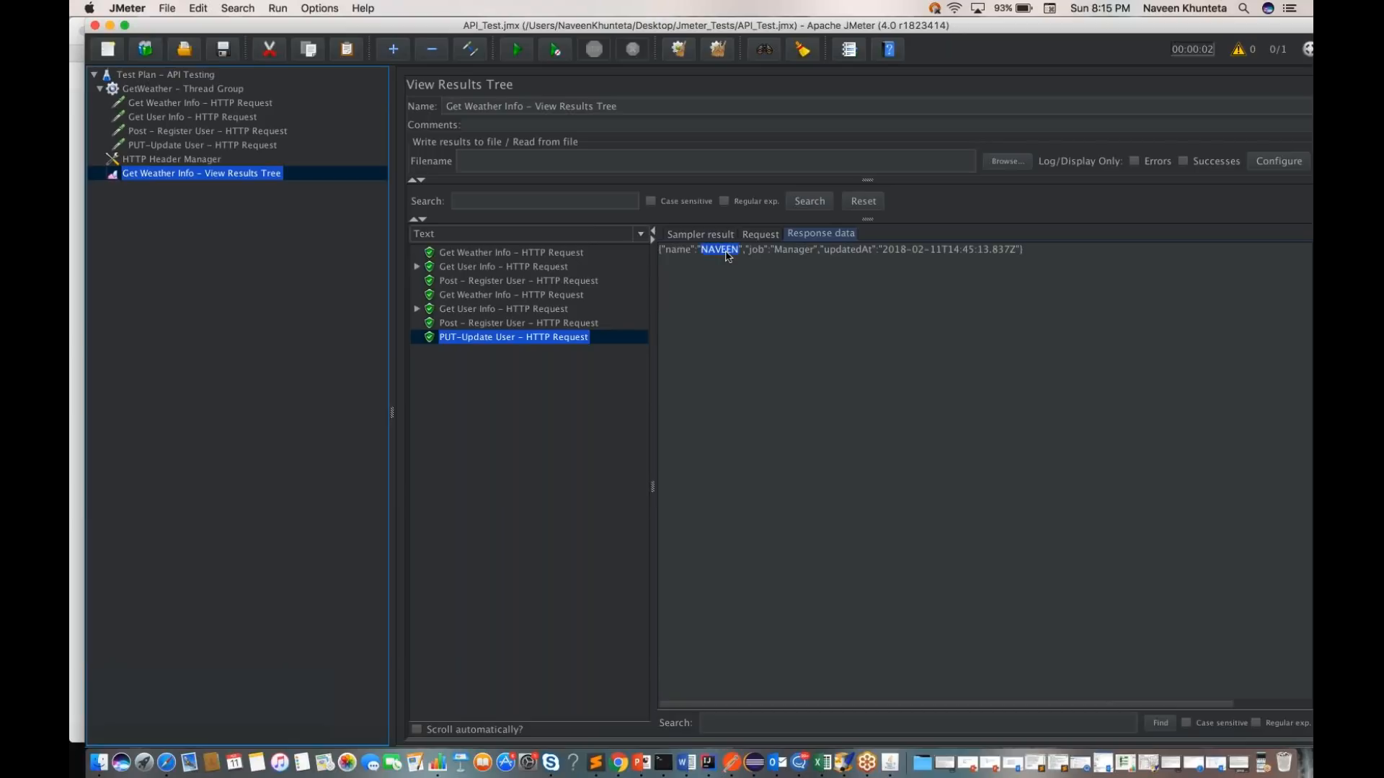
{"action": "left_click", "coordinate": [166, 763]}
{"action": "key", "text": "cmd+a"}
{"action": "key", "text": "cmd+v"}
{"action": "left_click", "coordinate": [326, 524]}
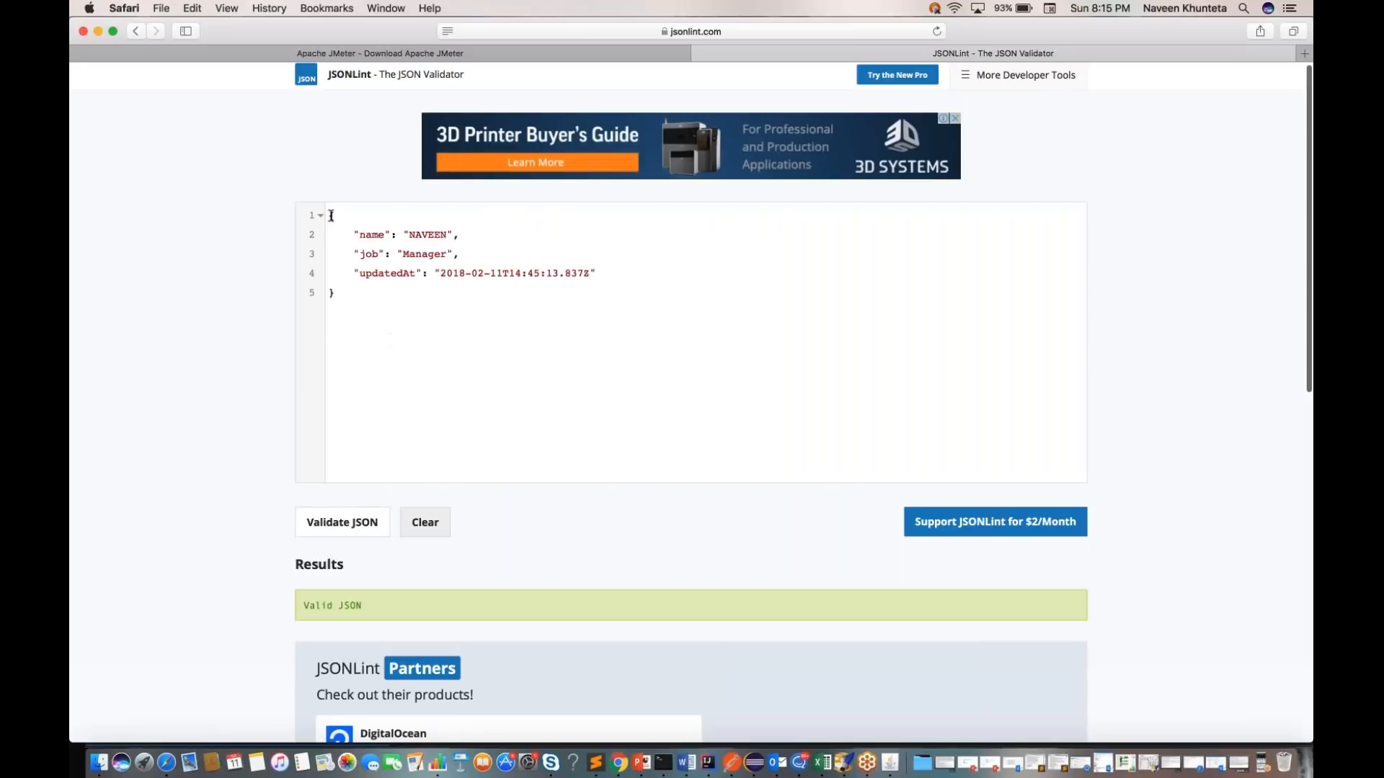
{"action": "left_click_drag", "start_coordinate": [331, 214], "coordinate": [351, 299]}
{"action": "left_click", "coordinate": [351, 299]}
{"action": "key", "text": "super+Tab"}
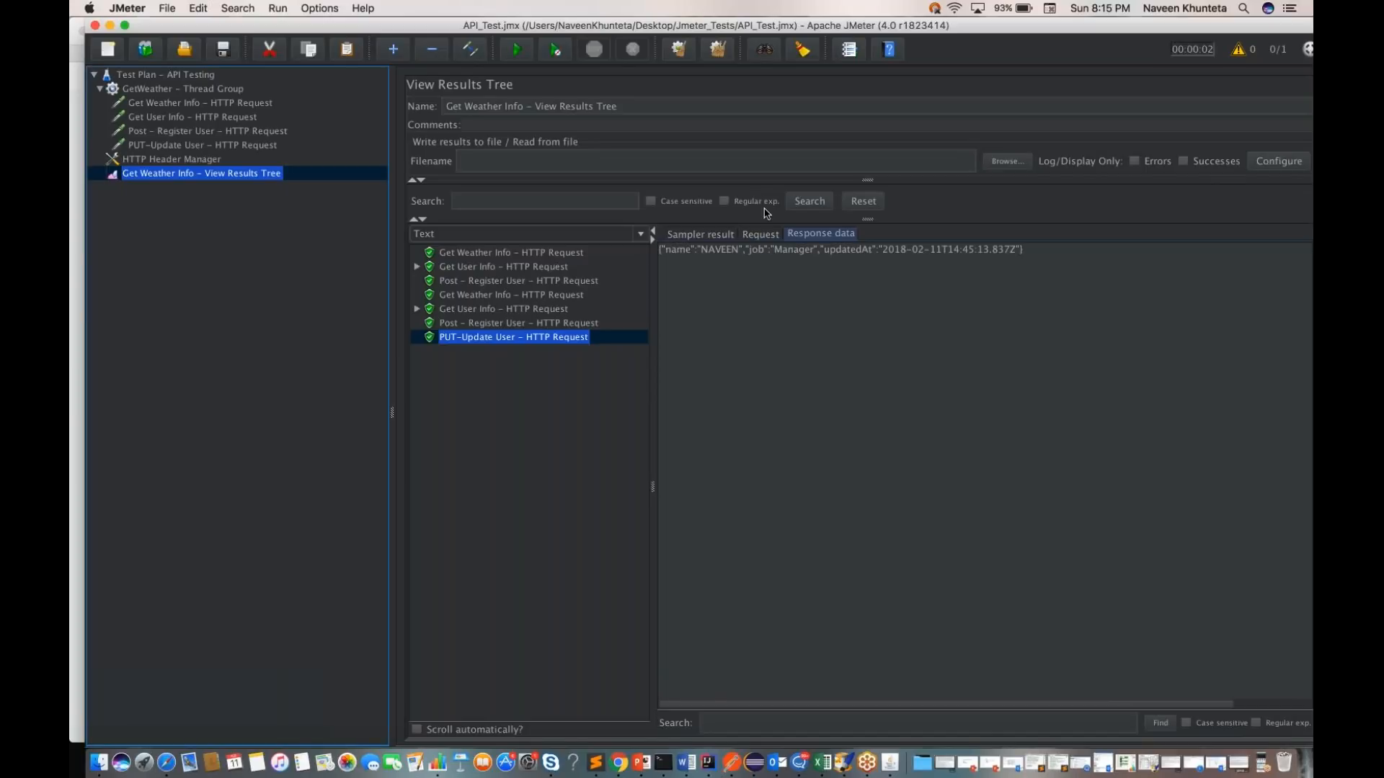
{"action": "key", "text": "ctrl+Right"}
{"action": "key", "text": "ctrl+Left"}
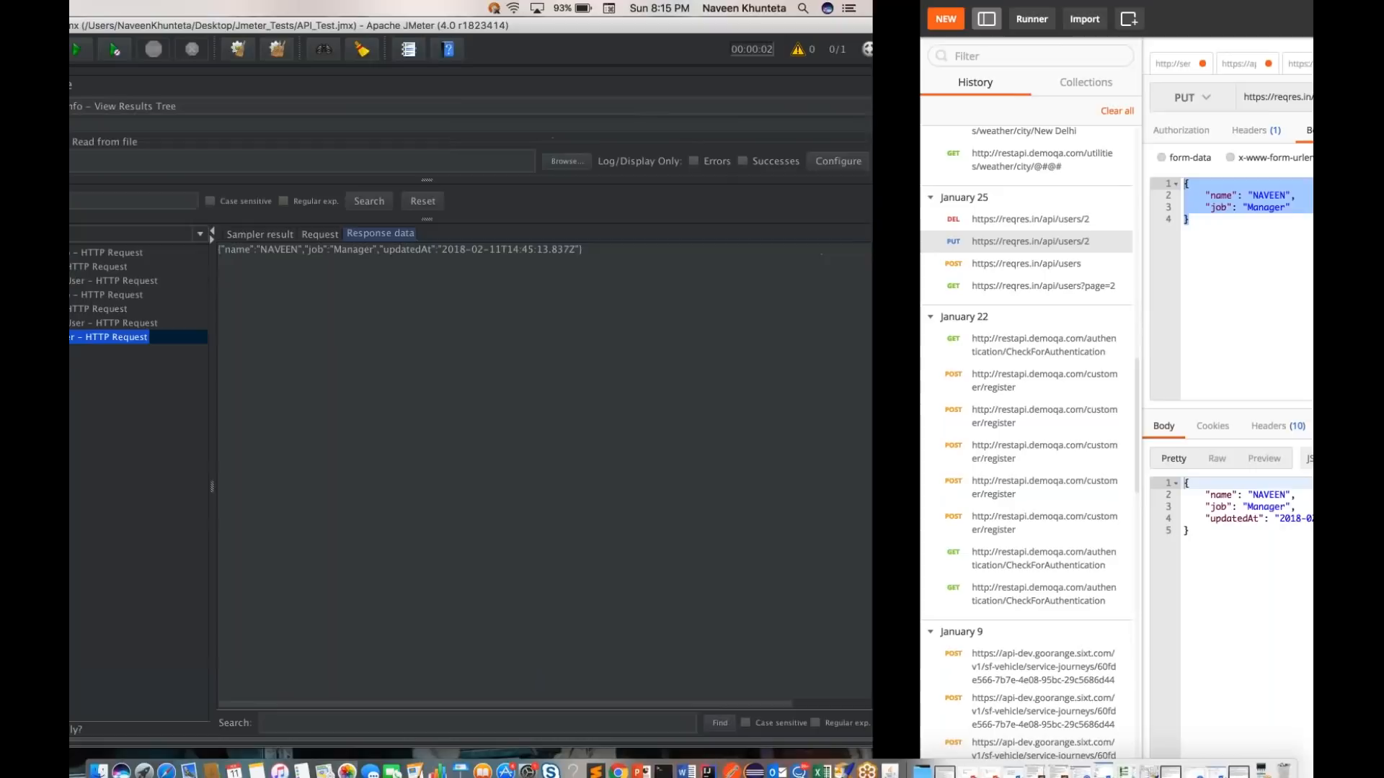
{"action": "key", "text": "ctrl+Right"}
{"action": "scroll", "coordinate": [180, 417], "scroll_direction": "up", "scroll_amount": 15}
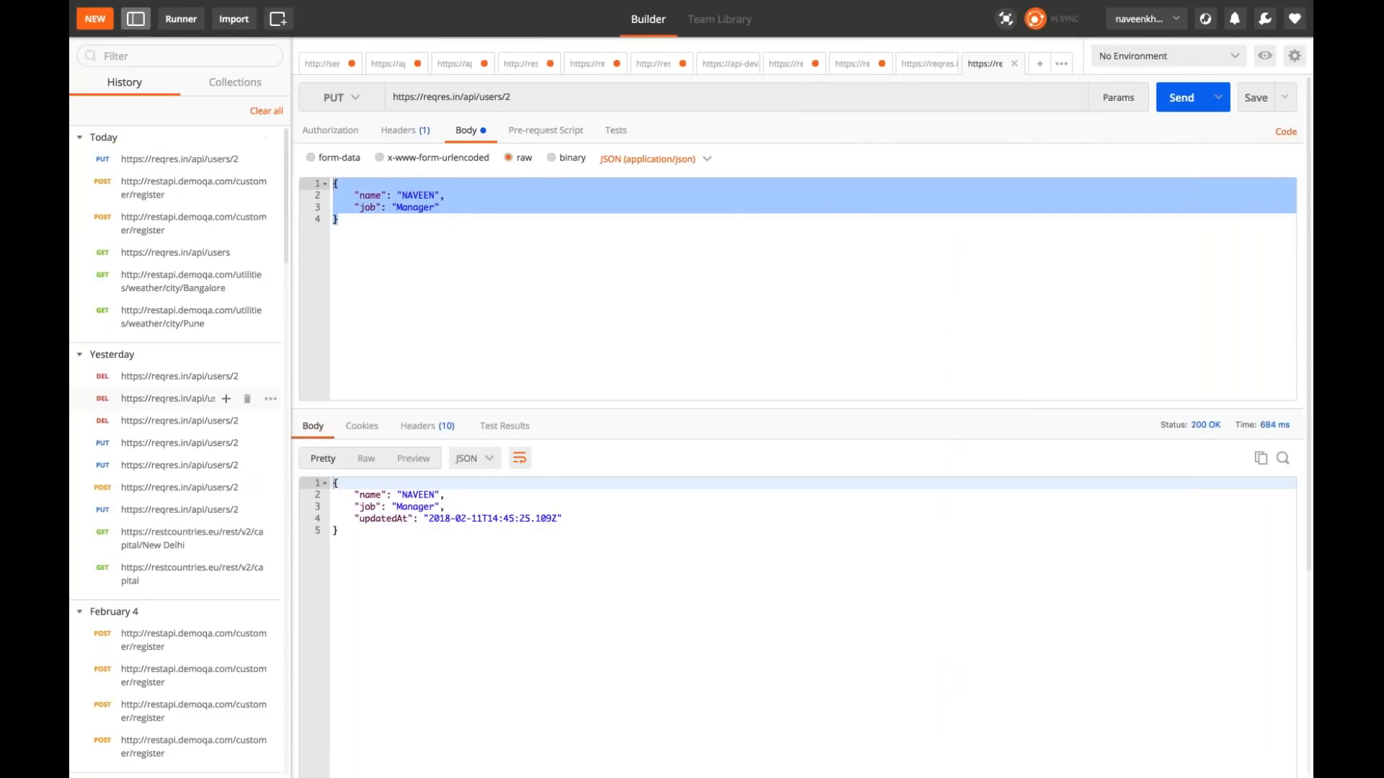
{"action": "left_click", "coordinate": [168, 423]}
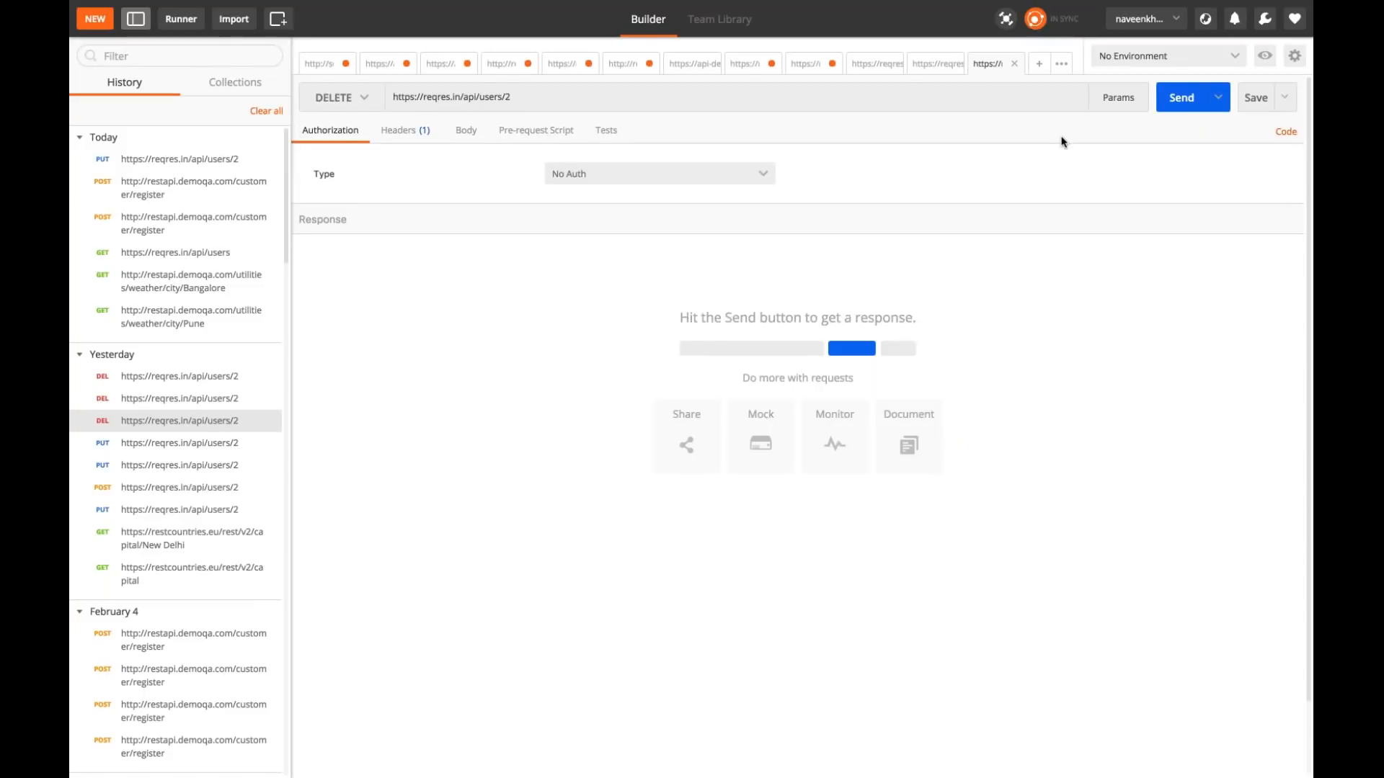
{"action": "left_click", "coordinate": [1191, 103]}
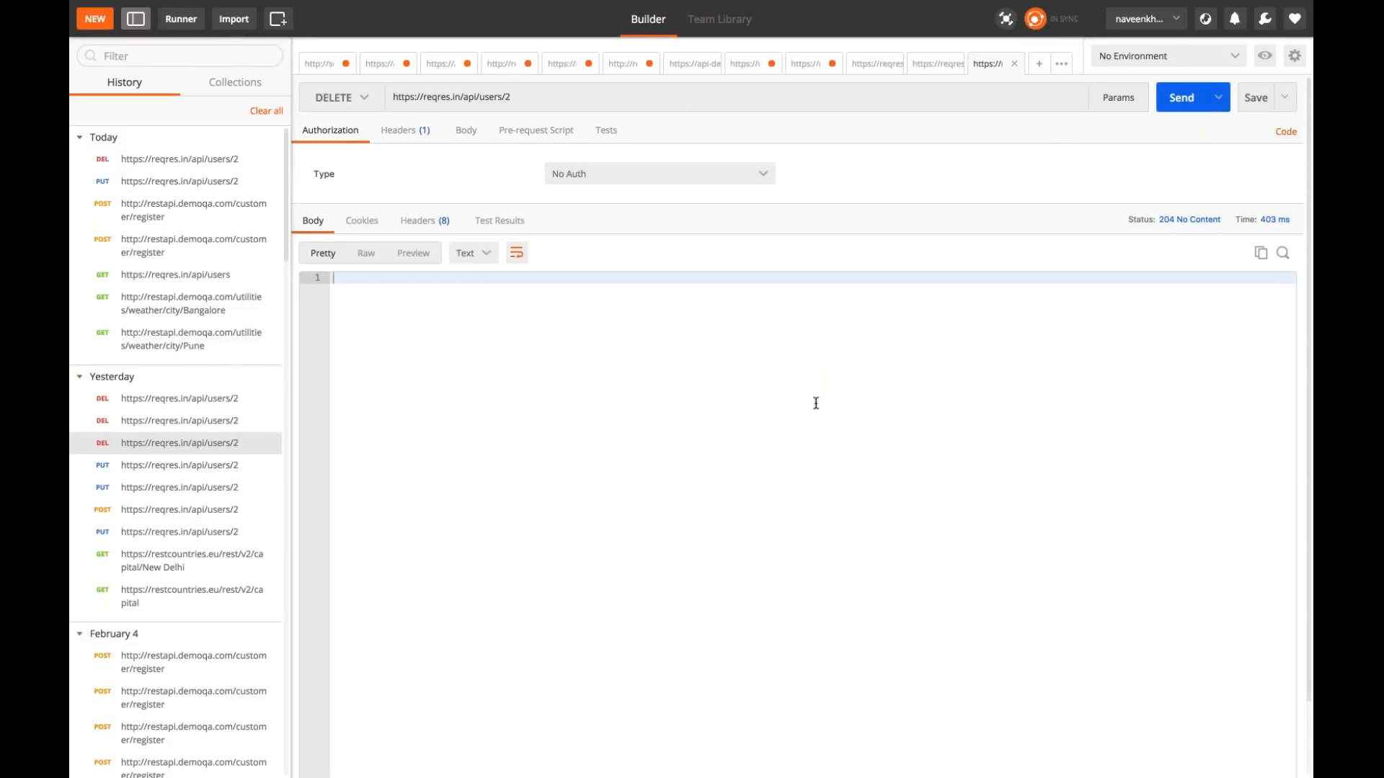
Step: Check the DELETE response's status in Postman and the response headers of the PUT-Update User sampler result in JMeter
{"action": "mouse_move", "coordinate": [1198, 226]}
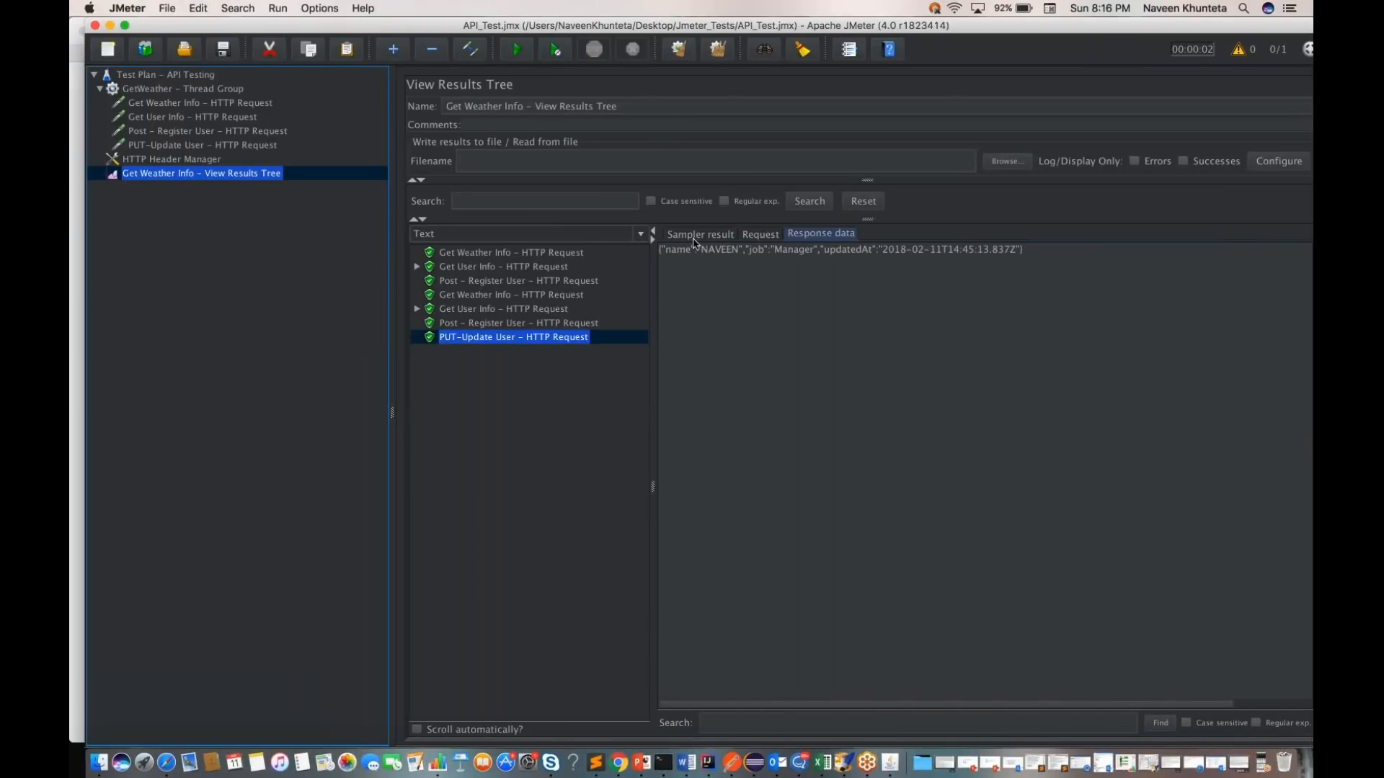
{"action": "left_click", "coordinate": [696, 237]}
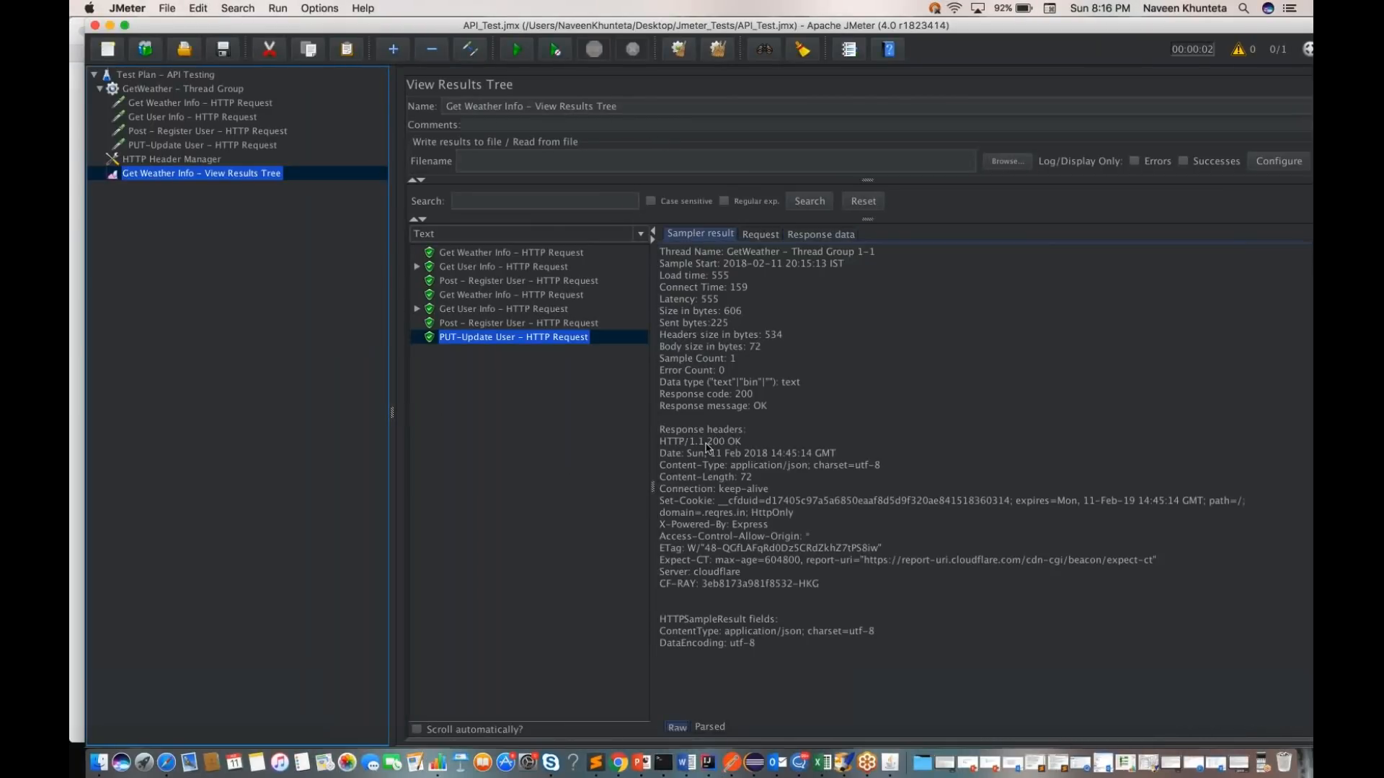
{"action": "left_click_drag", "start_coordinate": [730, 453], "coordinate": [737, 454]}
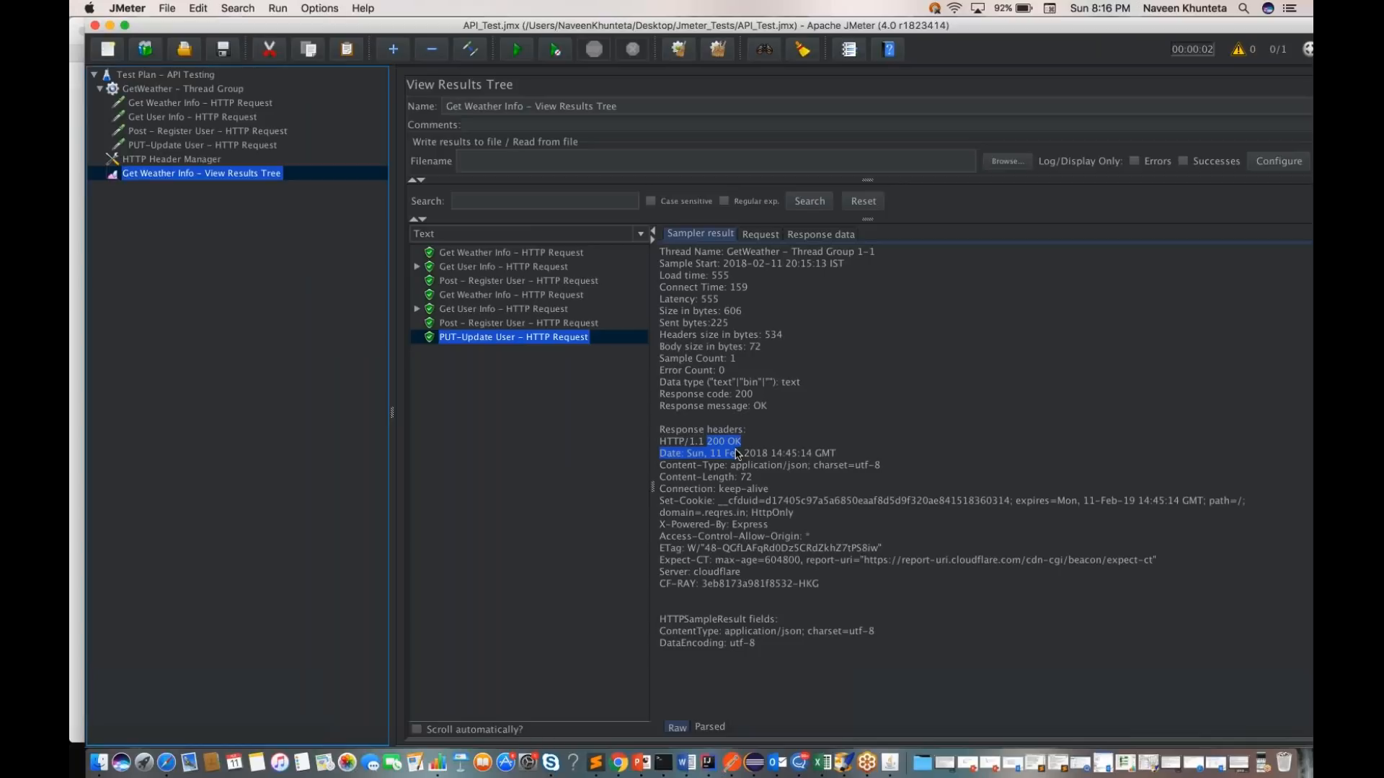
Step: Add an HTTP Request sampler to the GetWeather thread group, name it "Delete - User - HTTP Request" and save the test plan
{"action": "left_click", "coordinate": [191, 95]}
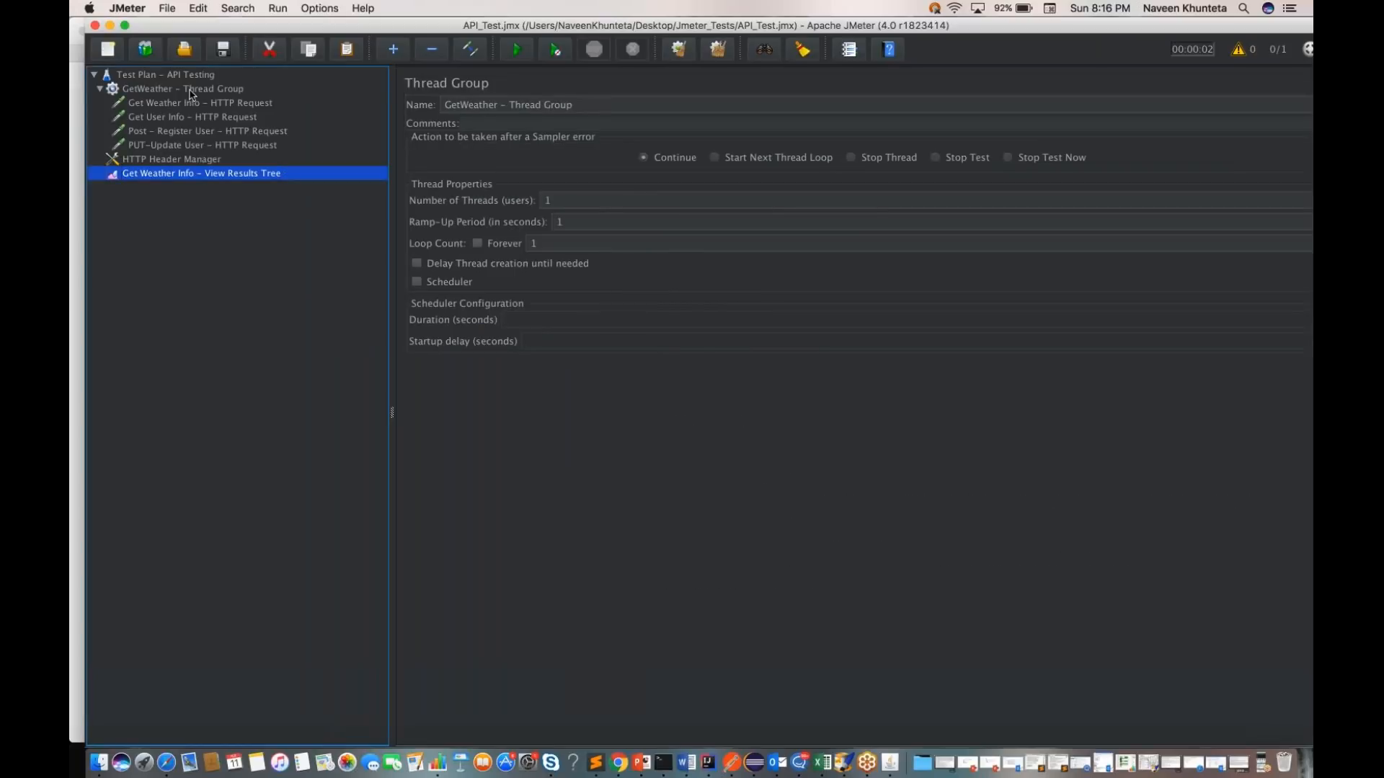
{"action": "right_click", "coordinate": [191, 94]}
{"action": "mouse_move", "coordinate": [308, 102]}
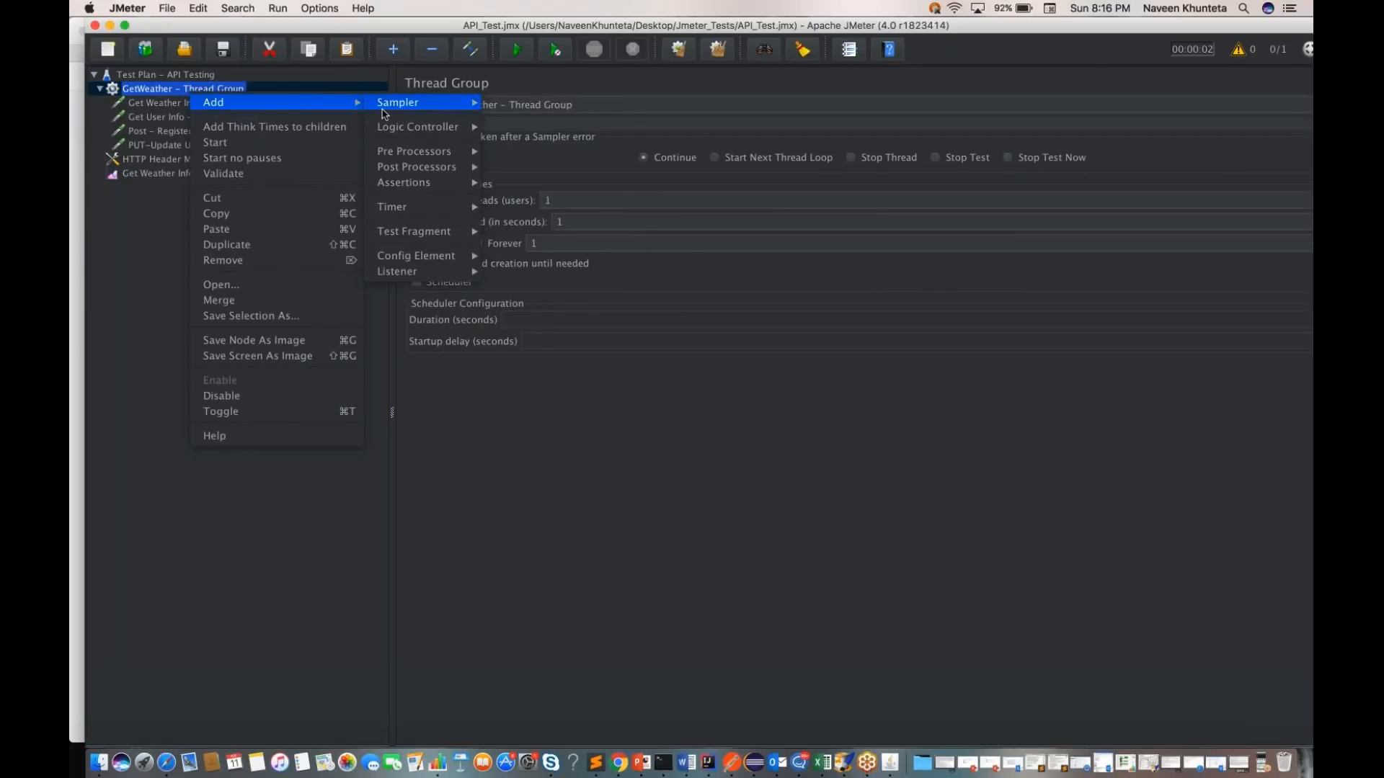
{"action": "left_click", "coordinate": [609, 205]}
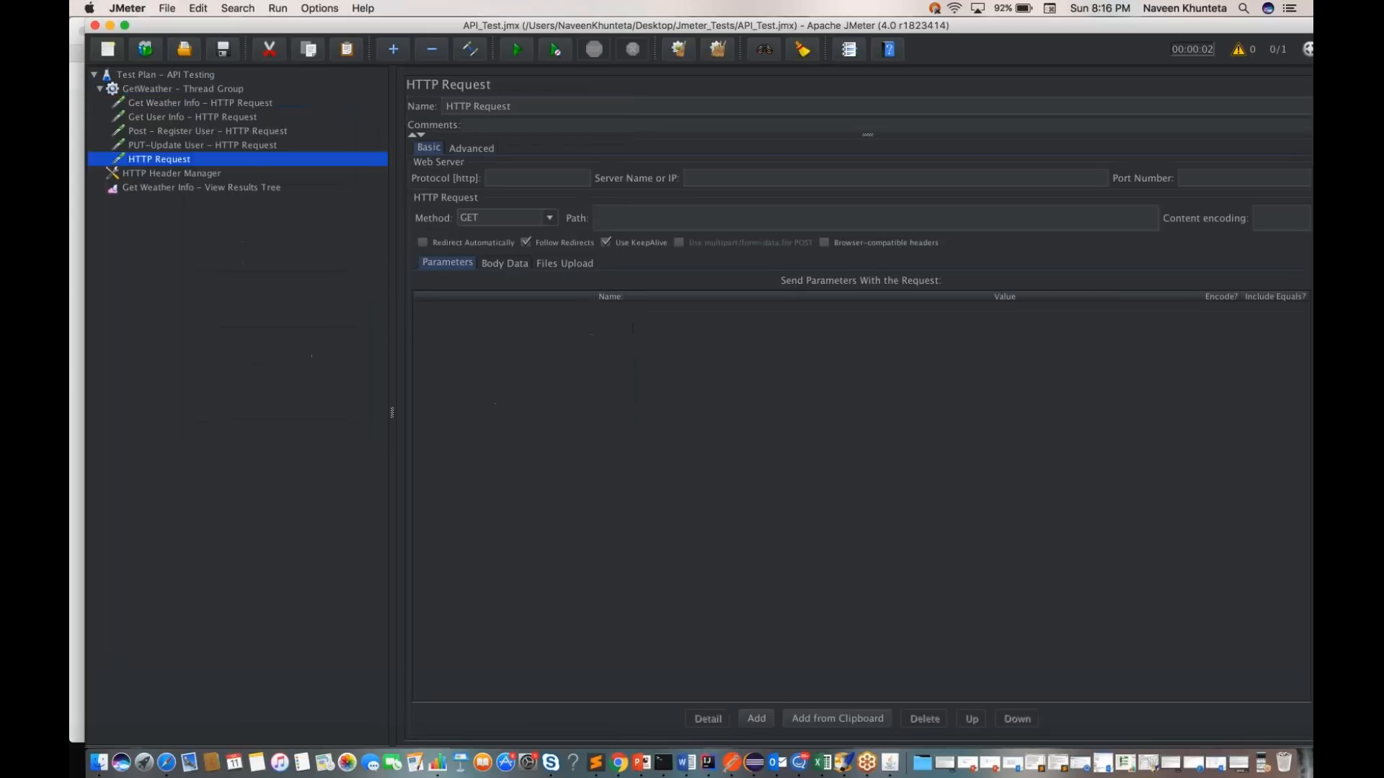
{"action": "left_click", "coordinate": [448, 107]}
{"action": "type", "text": "Delete"}
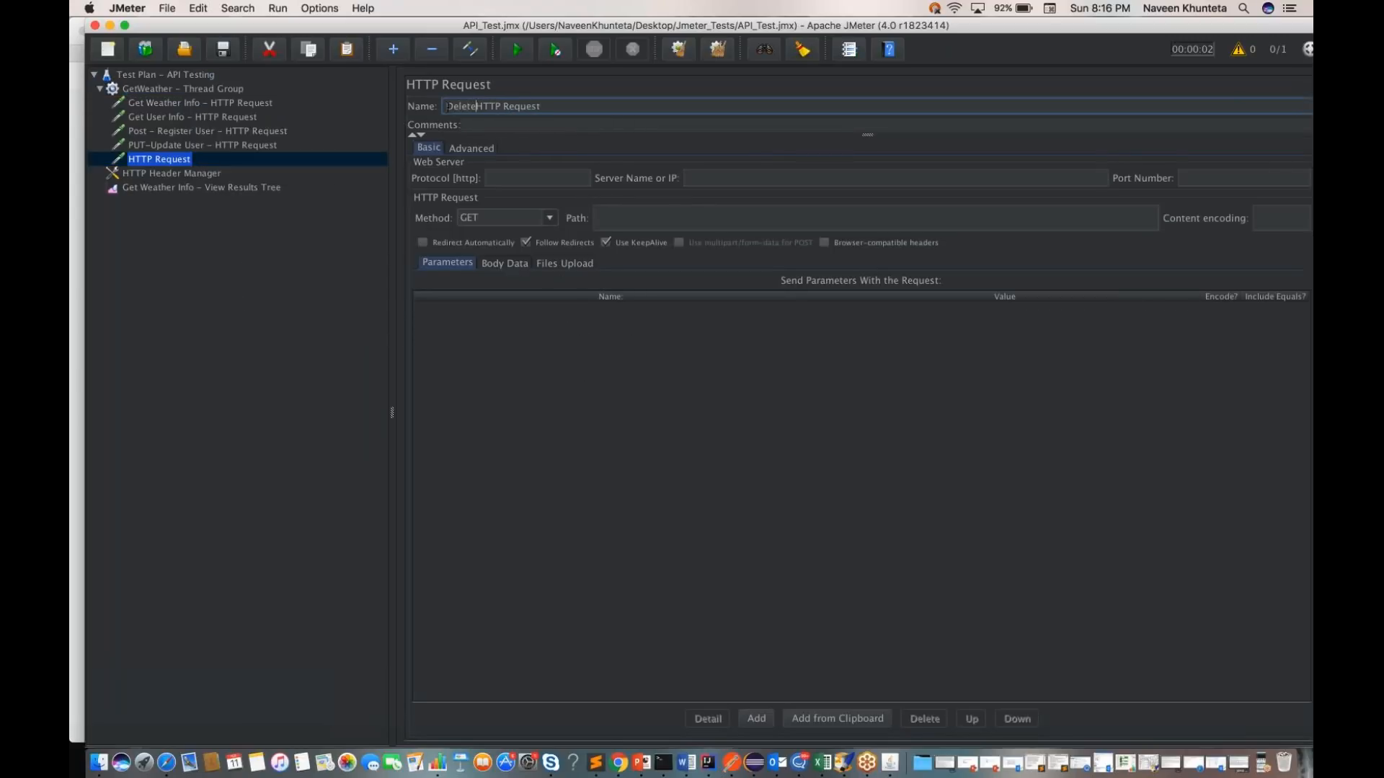
{"action": "type", "text": " User -"}
{"action": "type", "text": "-"}
{"action": "key", "text": "Left"}
{"action": "key", "text": "Left"}
{"action": "key", "text": "super+s"}
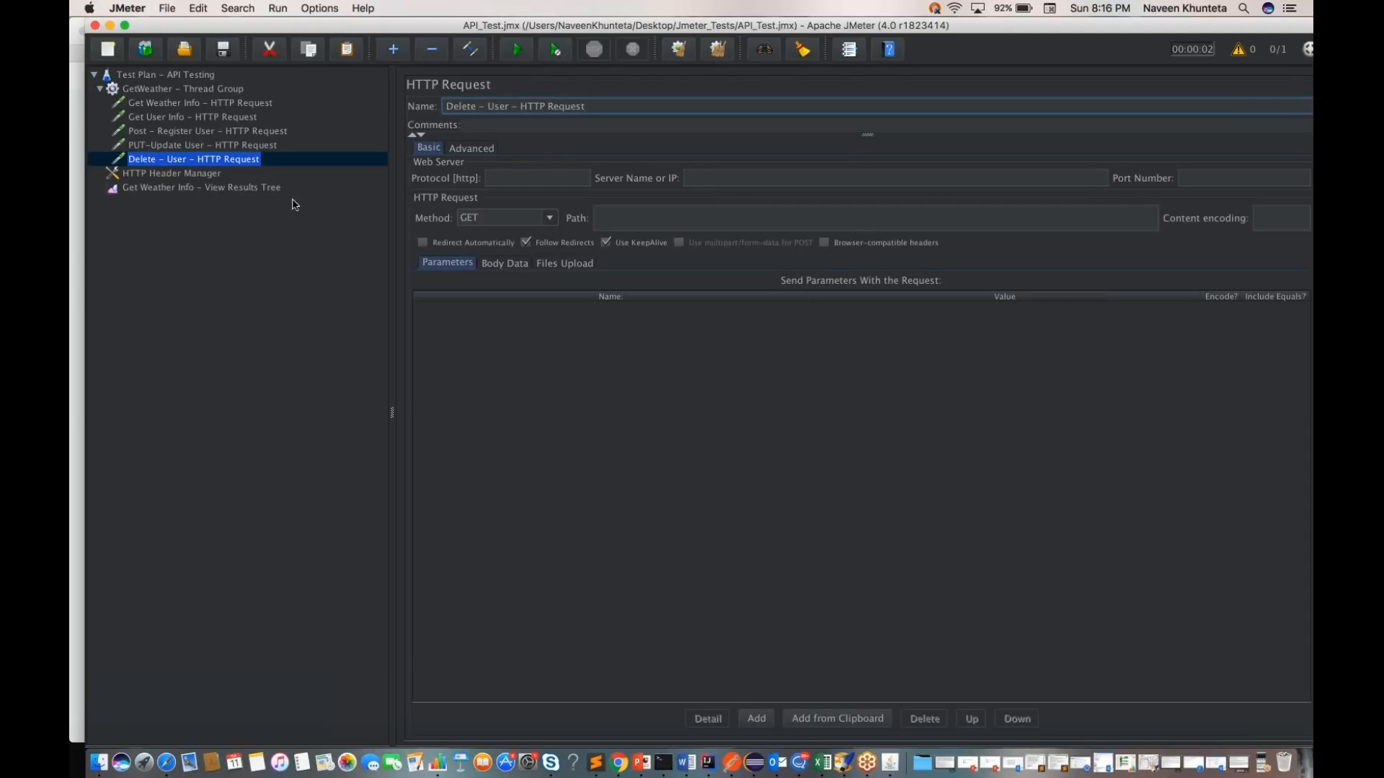
Step: Set the new request's method to DELETE and its protocol to https
{"action": "left_click", "coordinate": [505, 218]}
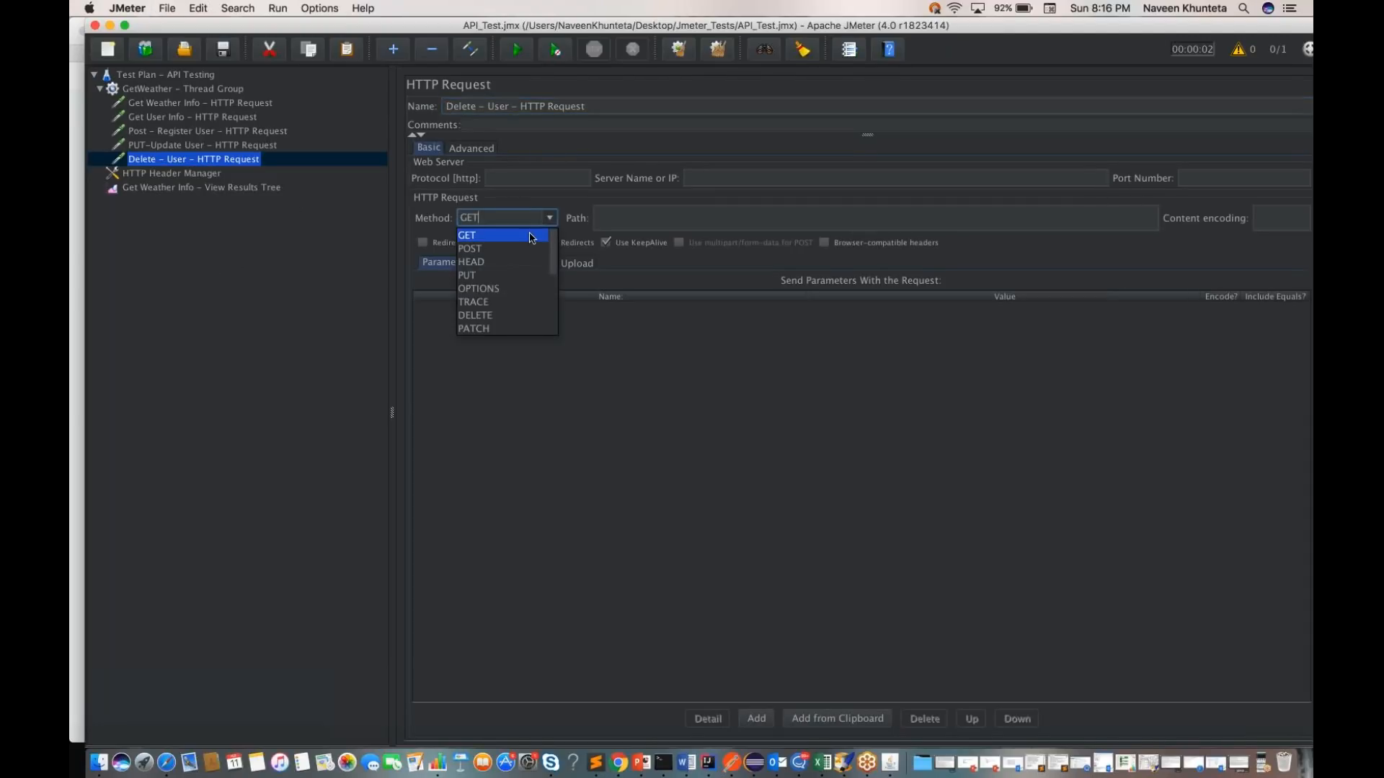
{"action": "left_click", "coordinate": [499, 316]}
{"action": "left_click", "coordinate": [537, 178]}
{"action": "type", "text": "https"}
{"action": "key", "text": "Tab"}
Step: Copy the DELETE URL from Postman, split it into server name reqres.in/api/users and path 2, and save the test plan
{"action": "key", "text": "ctrl+Right"}
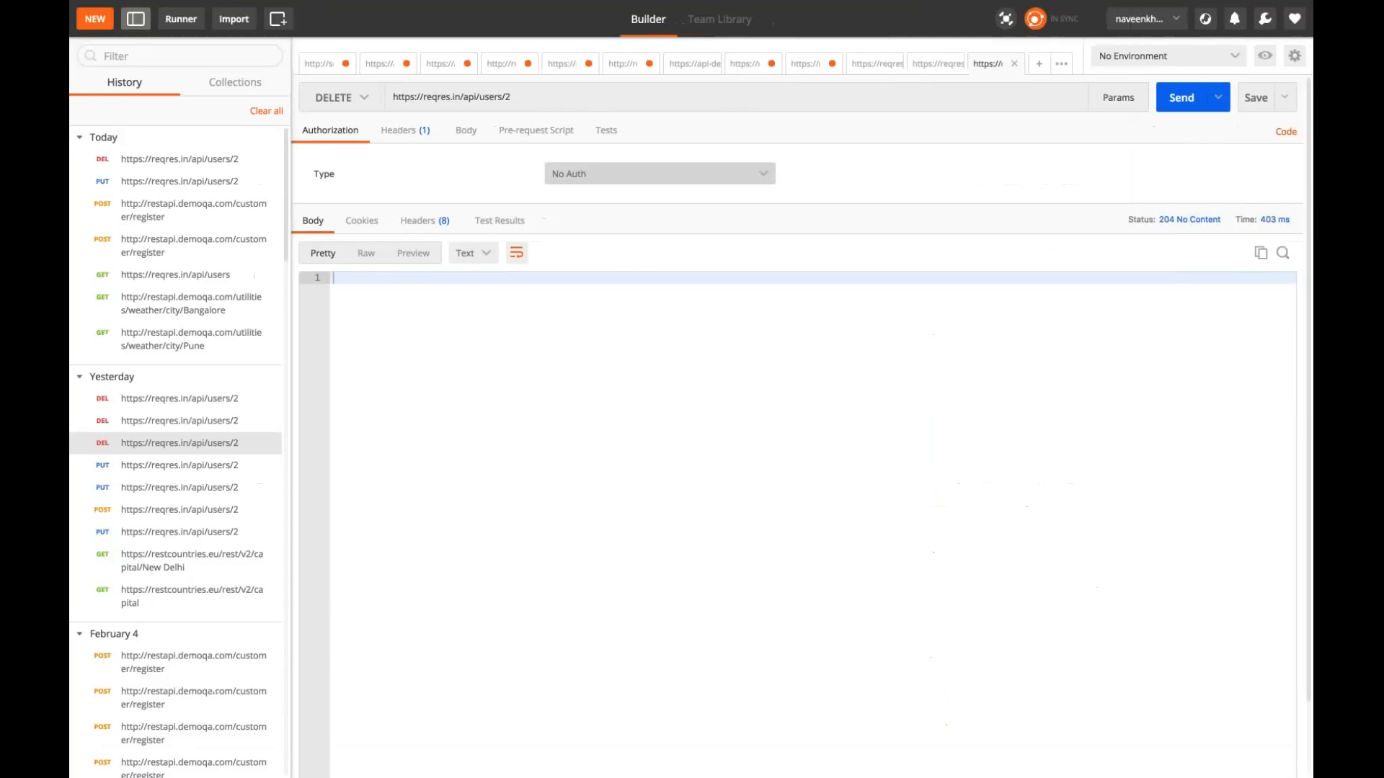
{"action": "left_click", "coordinate": [503, 97]}
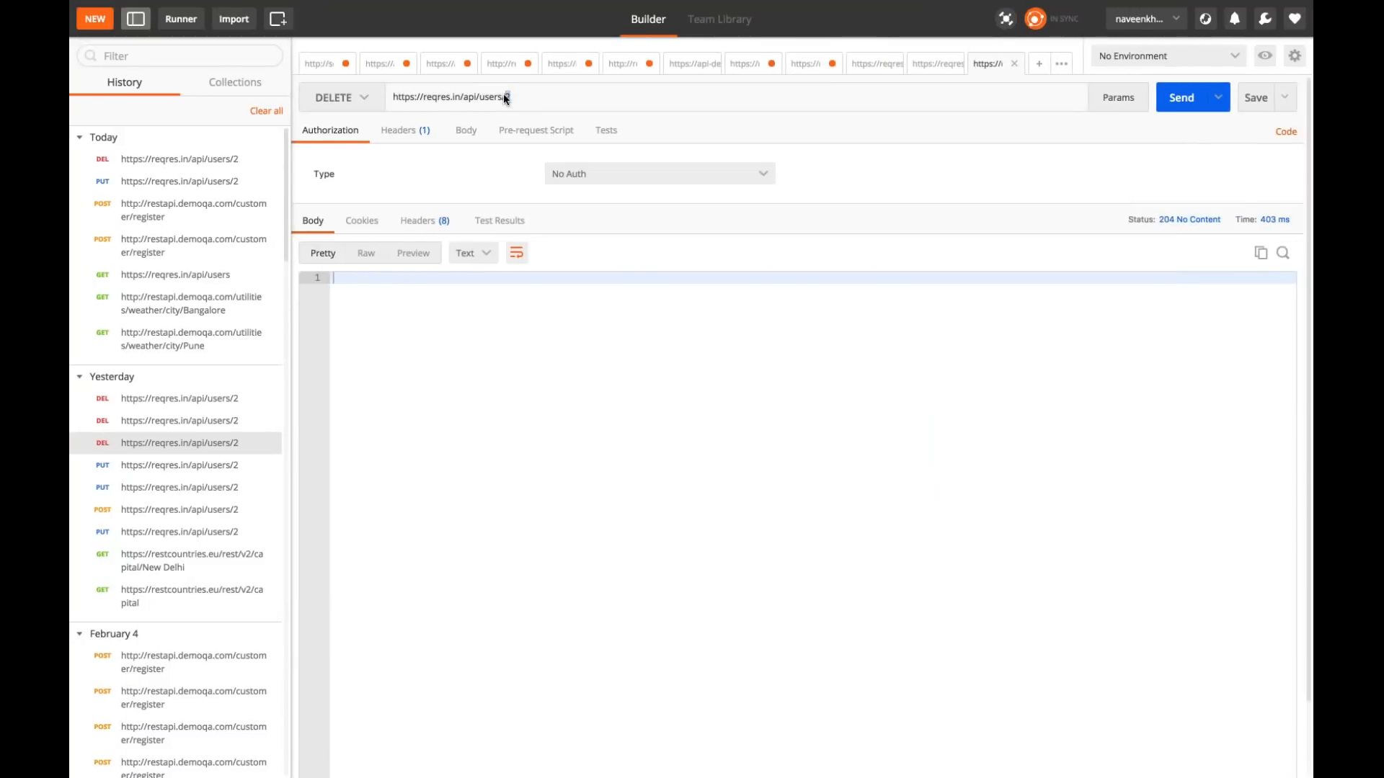
{"action": "key", "text": "super+a"}
{"action": "key", "text": "super+c"}
{"action": "key", "text": "ctrl+Left"}
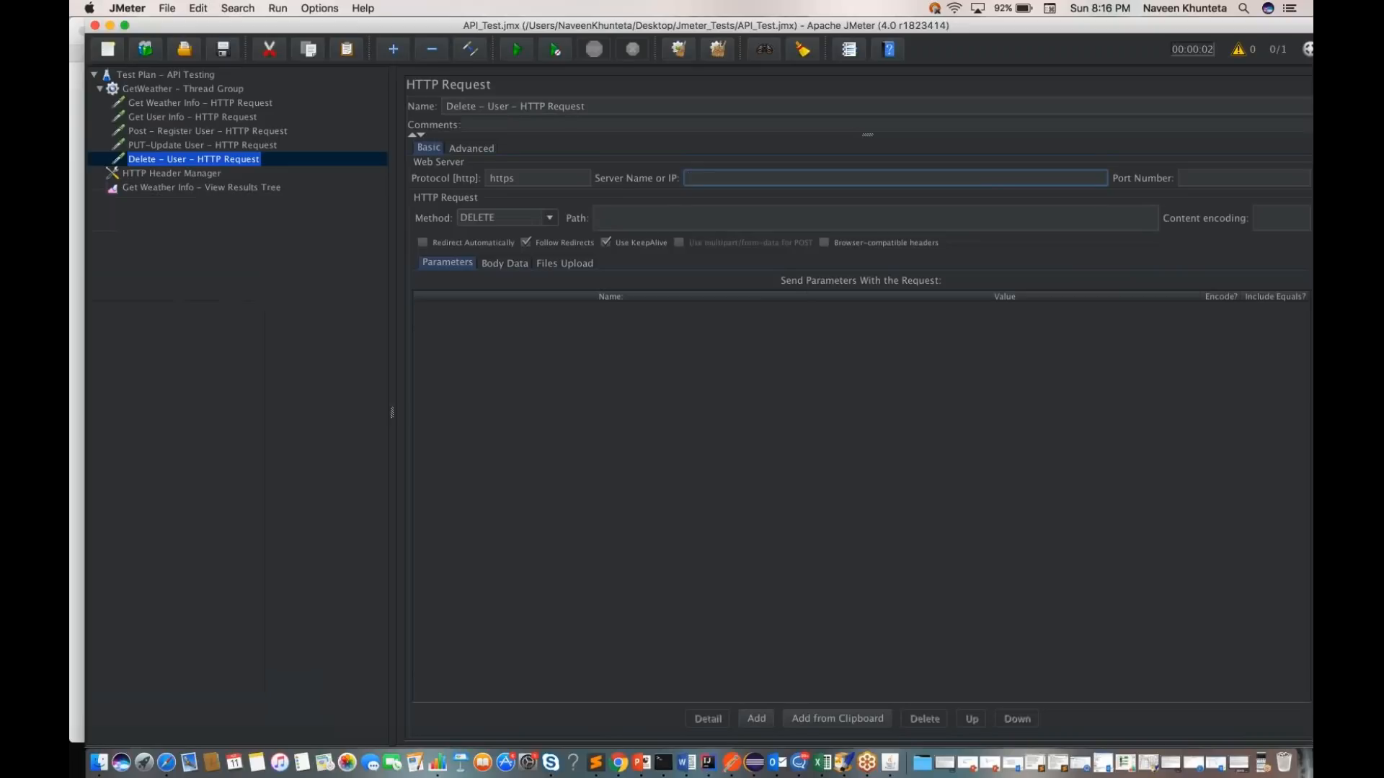
{"action": "key", "text": "super+v"}
{"action": "key", "text": "BackSpace"}
{"action": "key", "text": "BackSpace"}
{"action": "left_click", "coordinate": [648, 218]}
{"action": "type", "text": "2"}
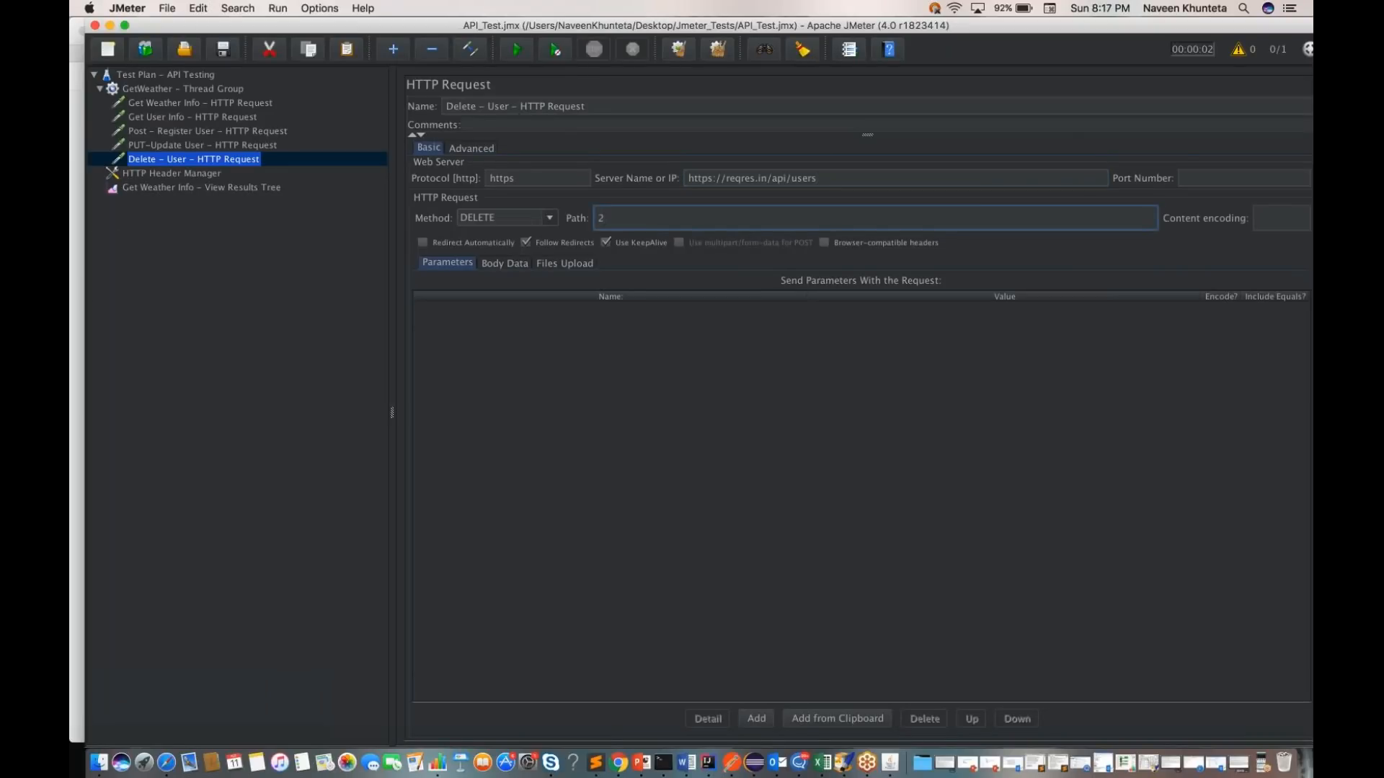
{"action": "left_click_drag", "start_coordinate": [725, 178], "coordinate": [688, 178]}
{"action": "key", "text": "BackSpace"}
{"action": "key", "text": "super+s"}
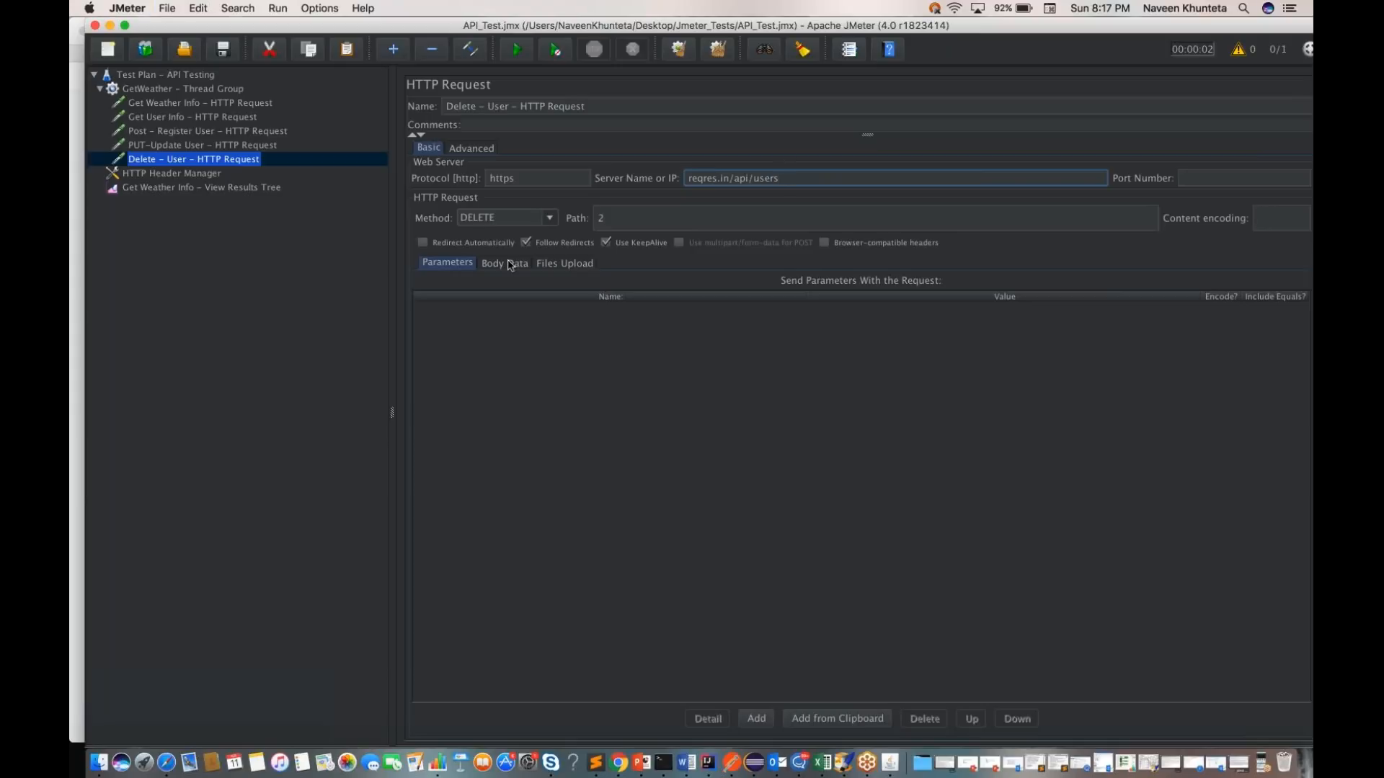
{"action": "left_click", "coordinate": [509, 265]}
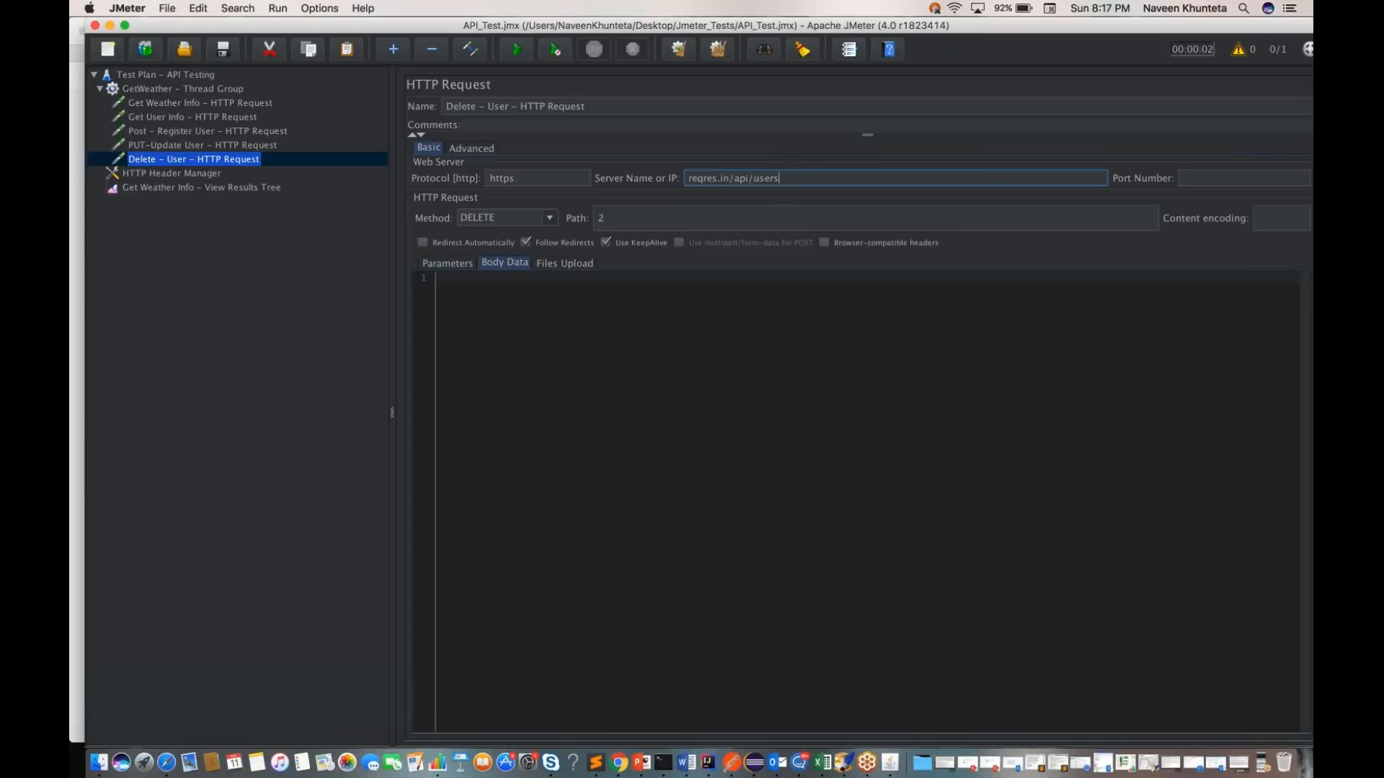
{"action": "left_click", "coordinate": [445, 264]}
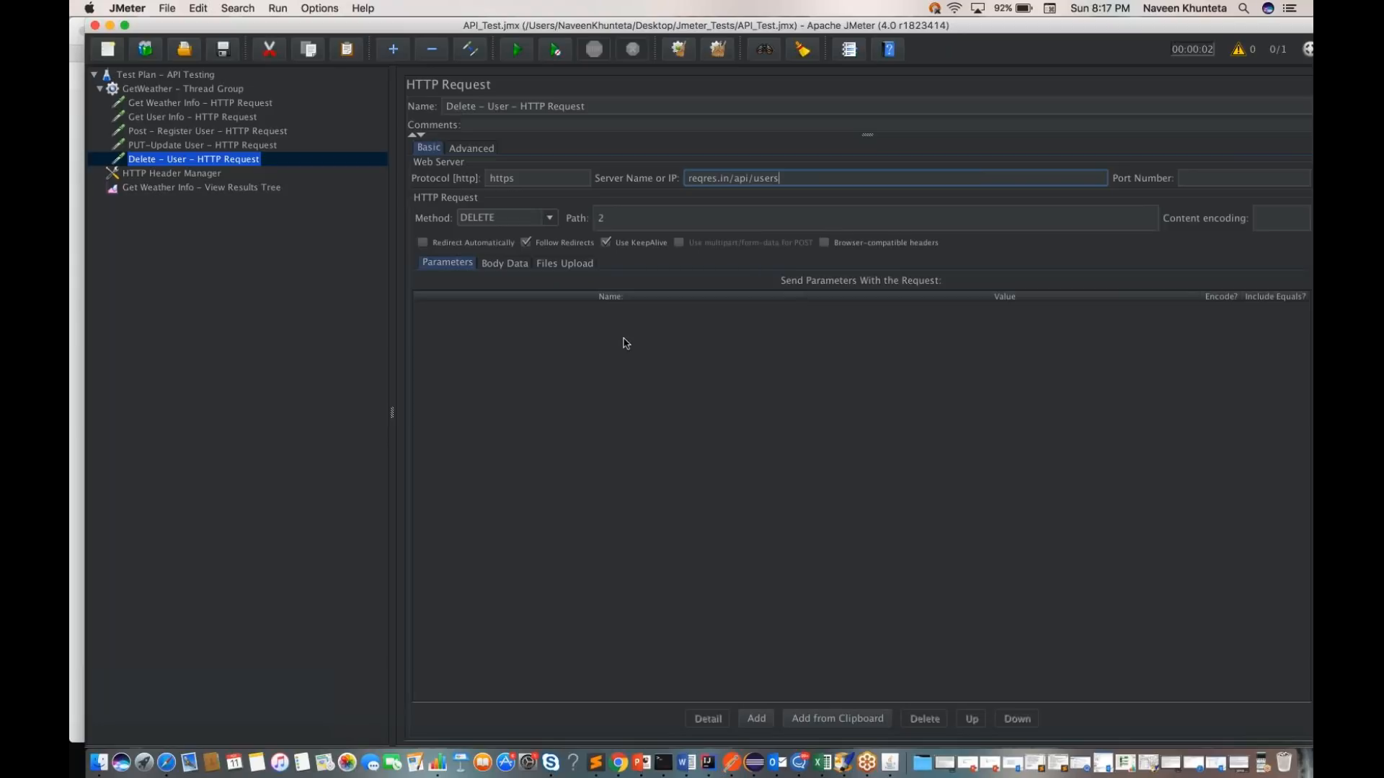
Step: Run the API Testing test plan and open the new Delete - User sampler result in the View Results Tree
{"action": "left_click", "coordinate": [315, 296]}
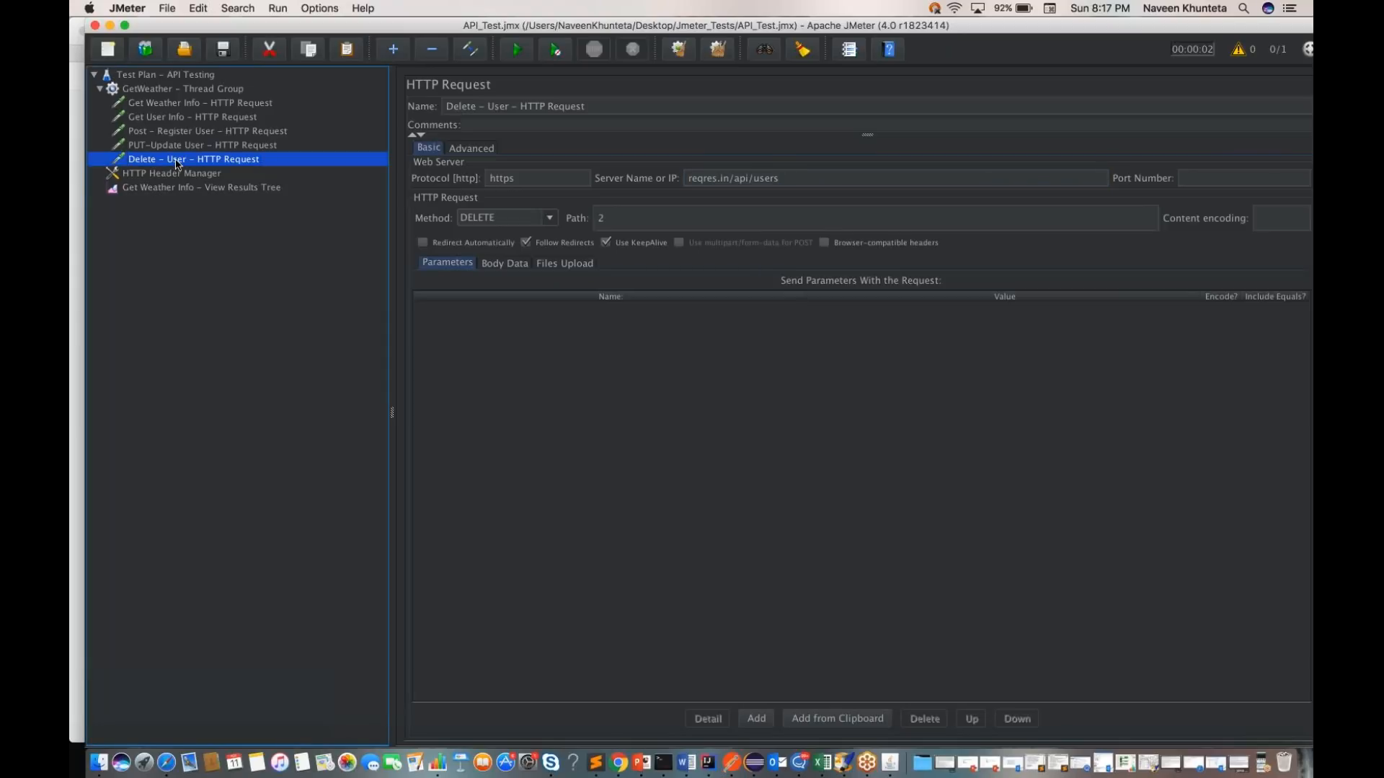
{"action": "left_click", "coordinate": [163, 77]}
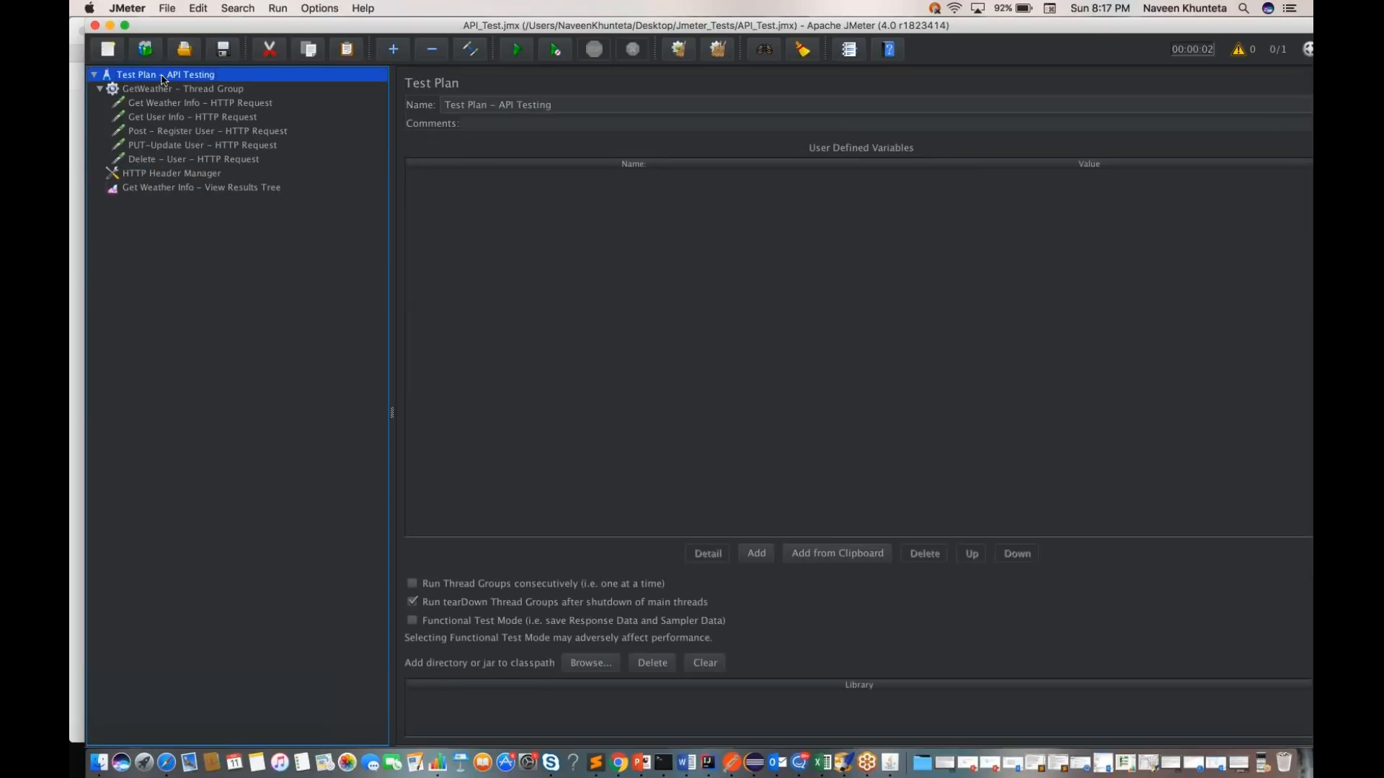
{"action": "left_click", "coordinate": [516, 57]}
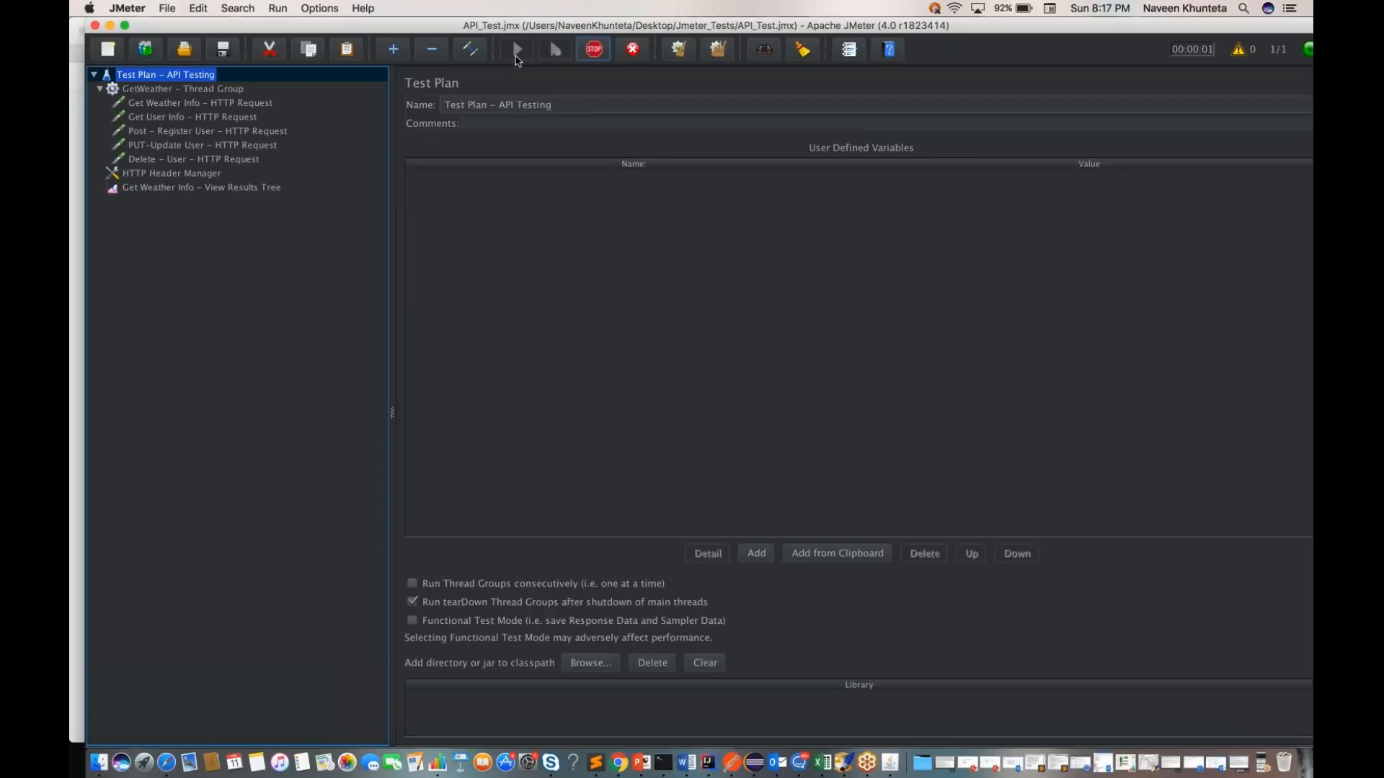
{"action": "left_click", "coordinate": [281, 187]}
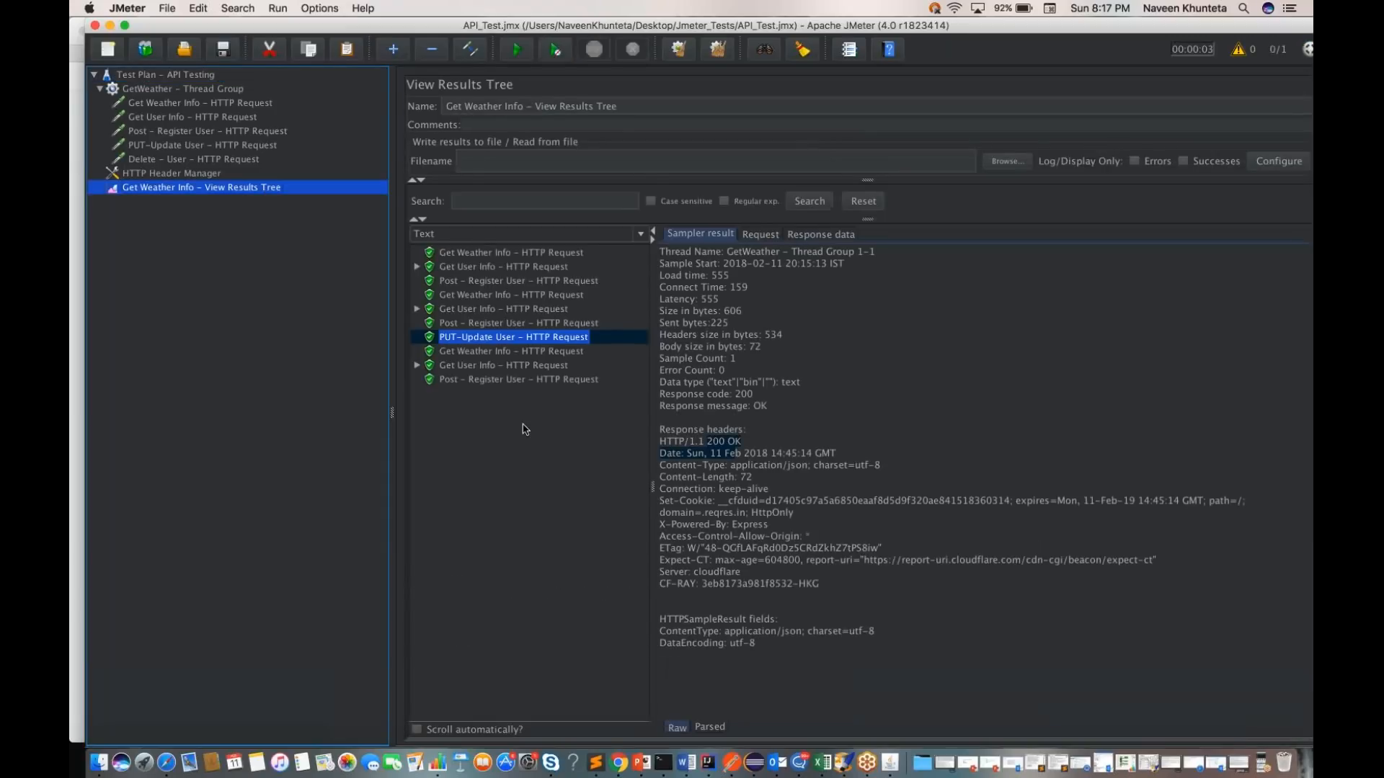
{"action": "left_click", "coordinate": [468, 367]}
{"action": "key", "text": "Down"}
{"action": "key", "text": "Down"}
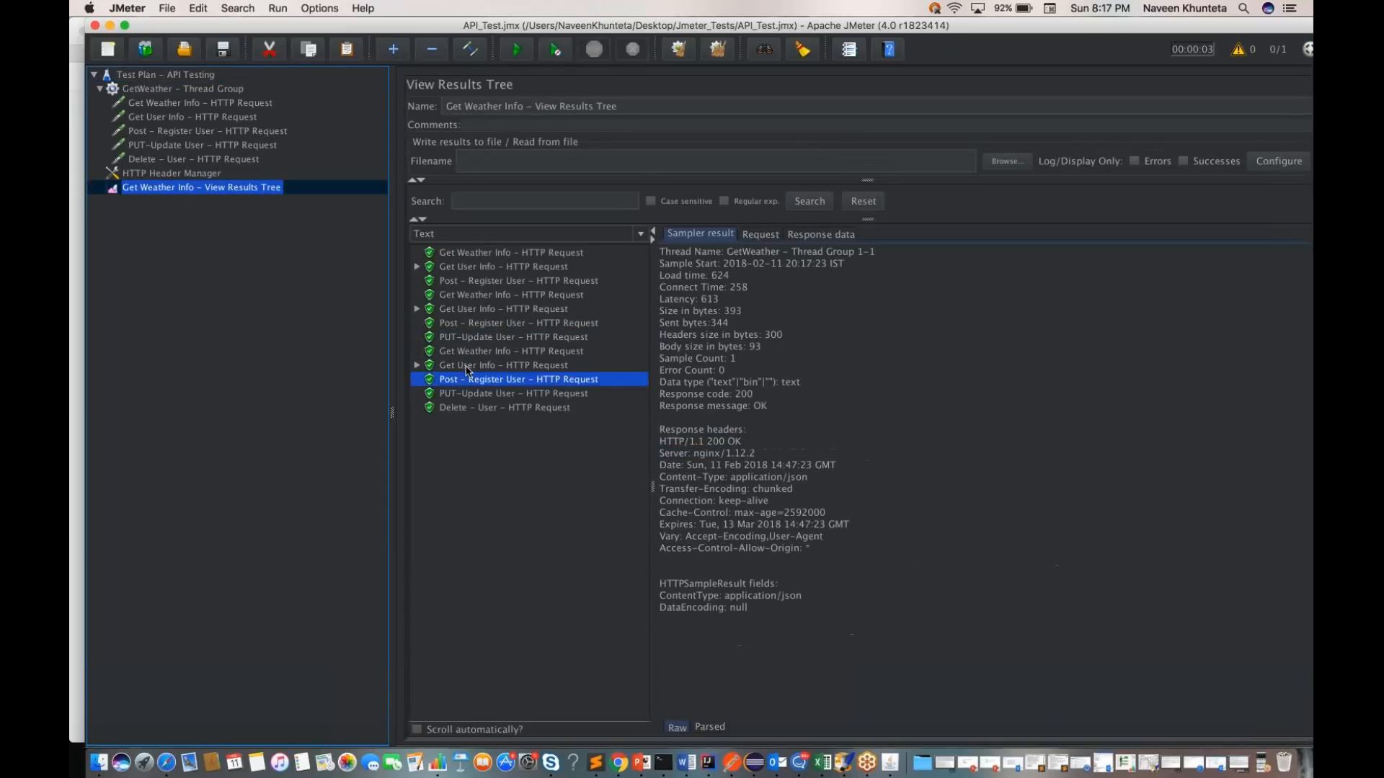
{"action": "key", "text": "Down"}
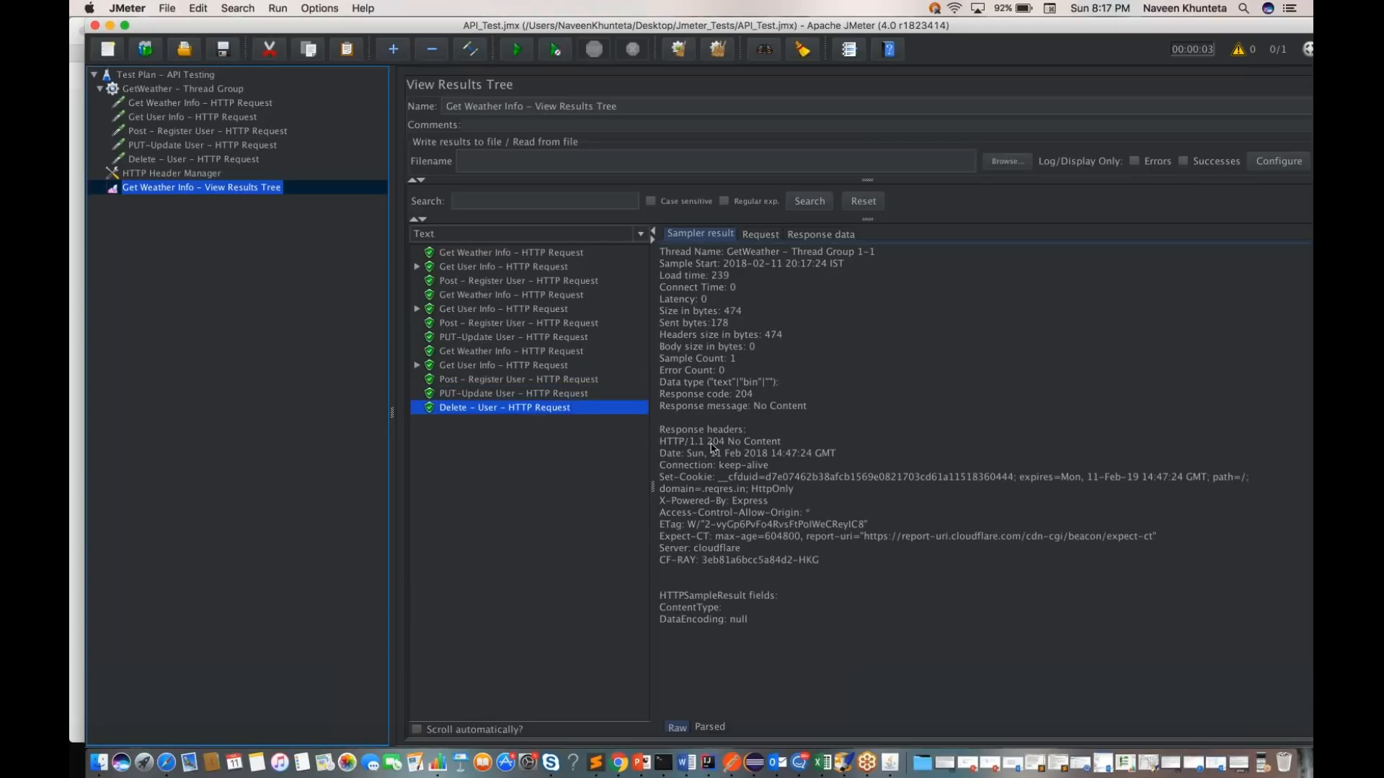
Step: Compare the Delete - User result's status and response headers in JMeter with the DELETE response status and headers in Postman
{"action": "left_click_drag", "start_coordinate": [707, 441], "coordinate": [777, 445]}
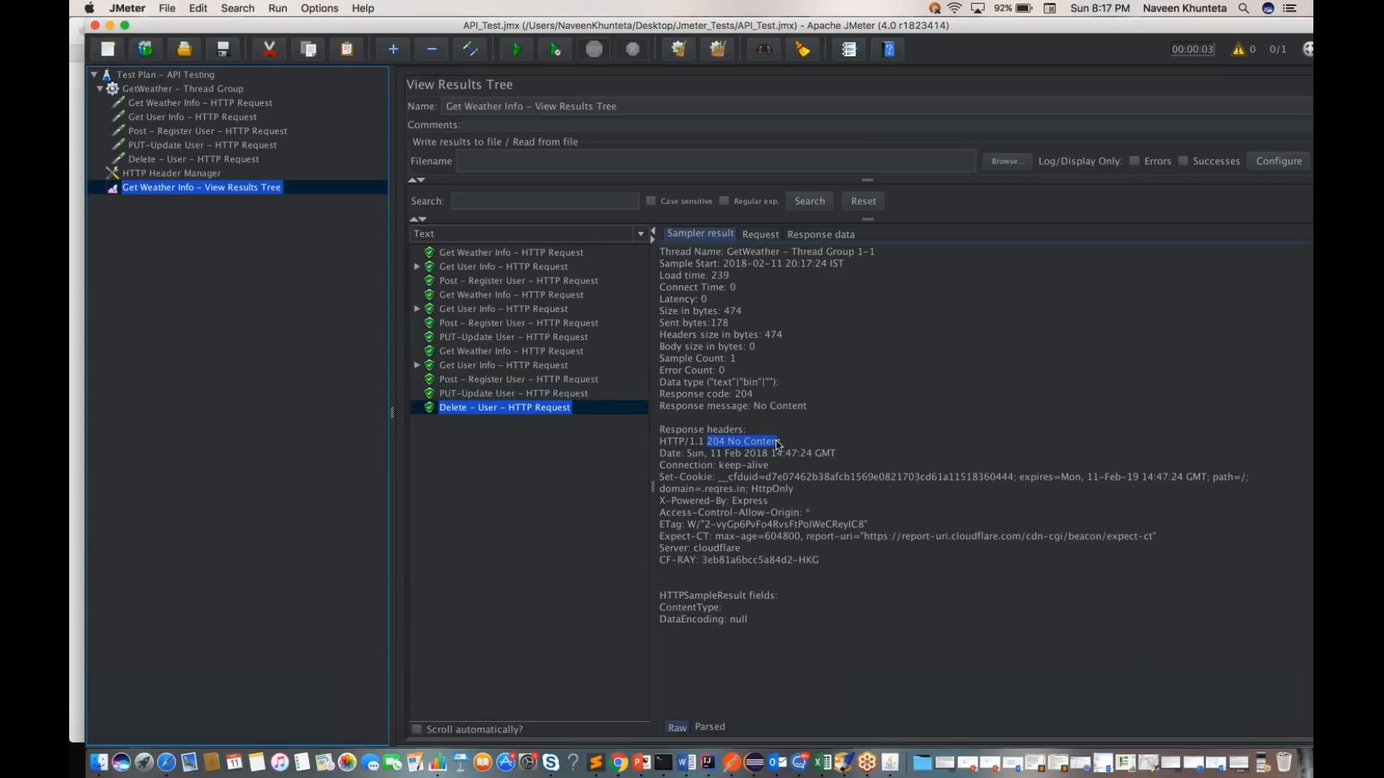
{"action": "key", "text": "ctrl+Right"}
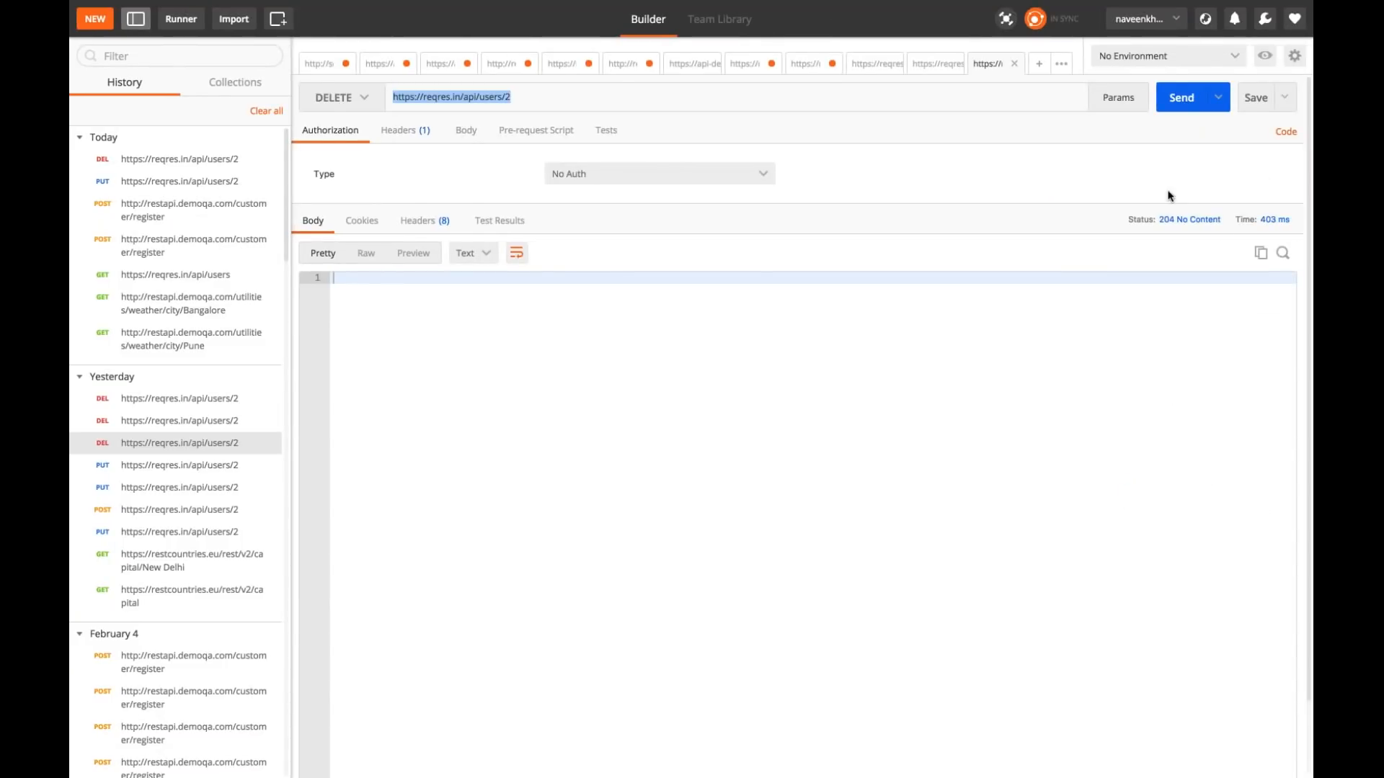
{"action": "key", "text": "ctrl+Left"}
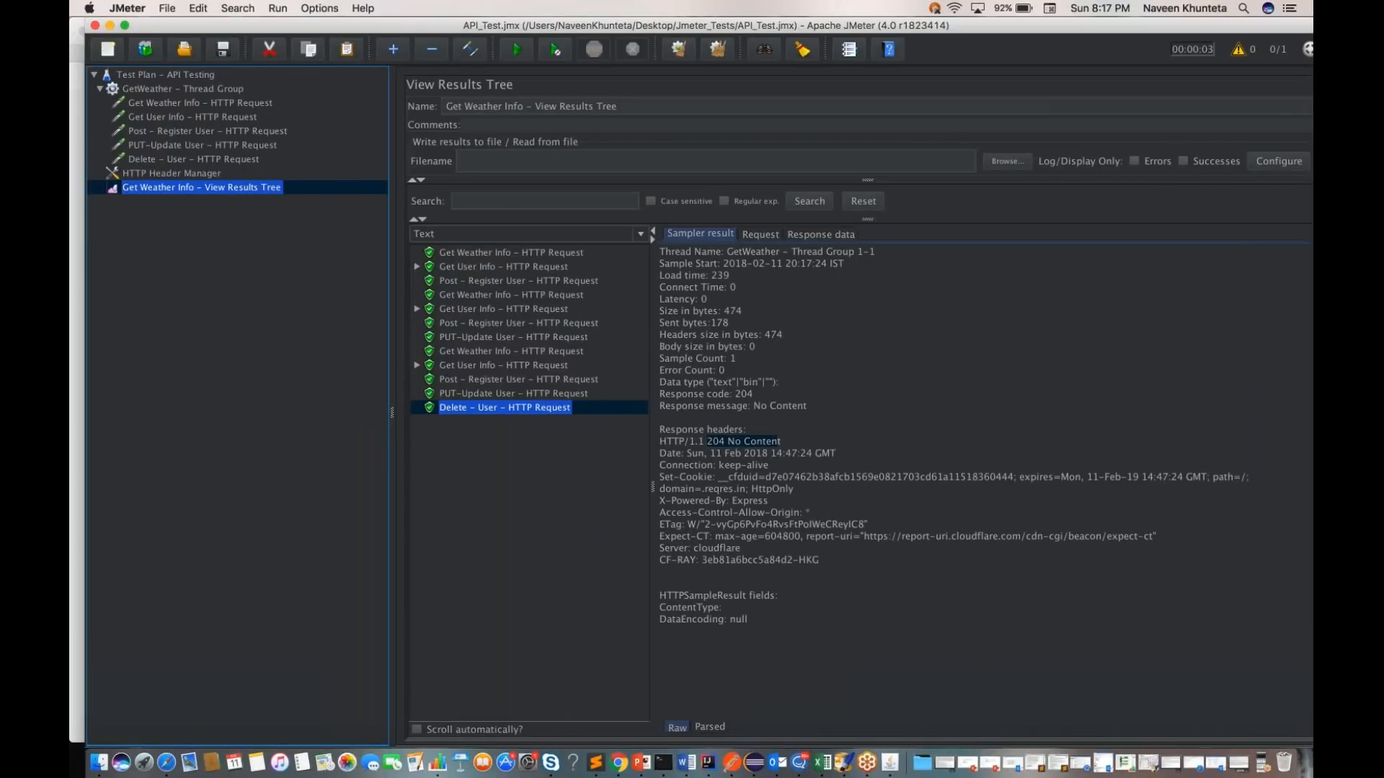
{"action": "left_click_drag", "start_coordinate": [830, 564], "coordinate": [656, 465]}
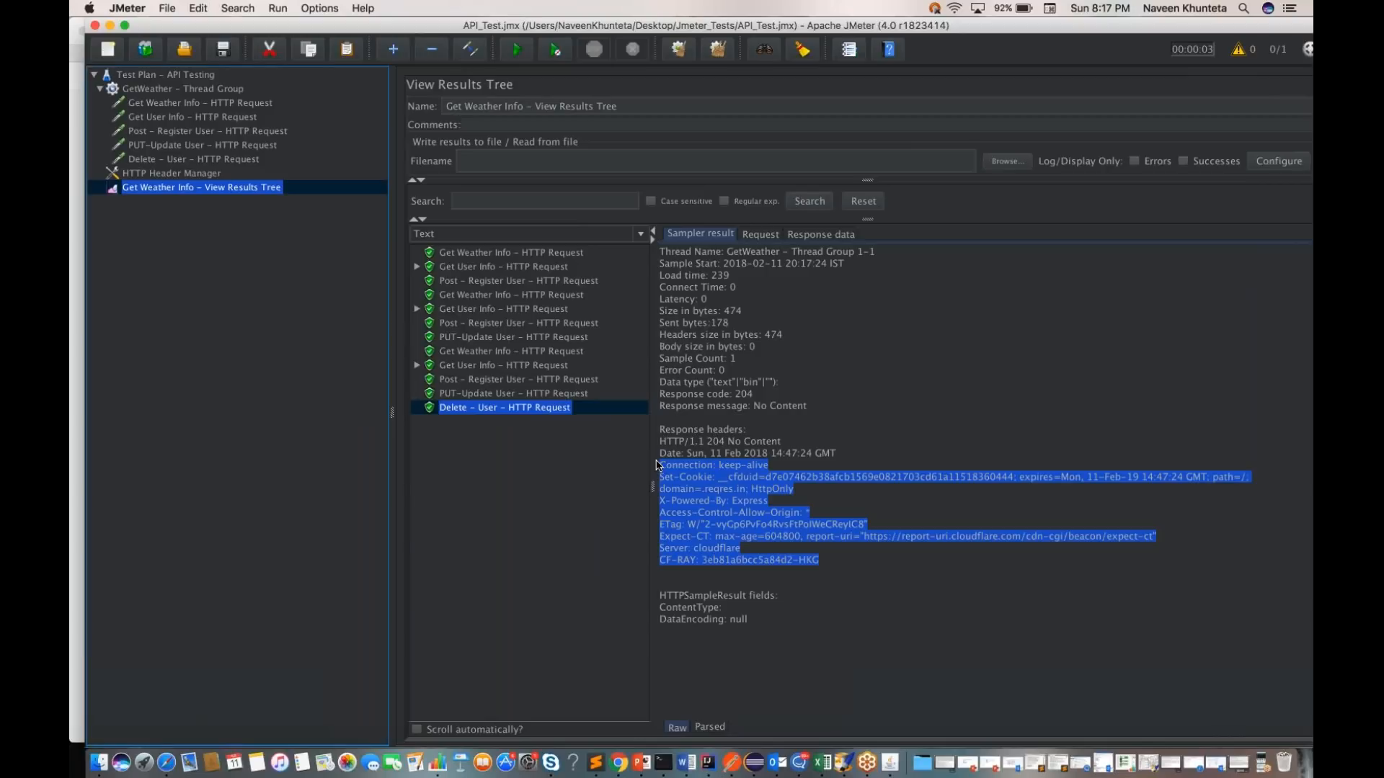
{"action": "key", "text": "ctrl+Right"}
{"action": "left_click", "coordinate": [416, 225]}
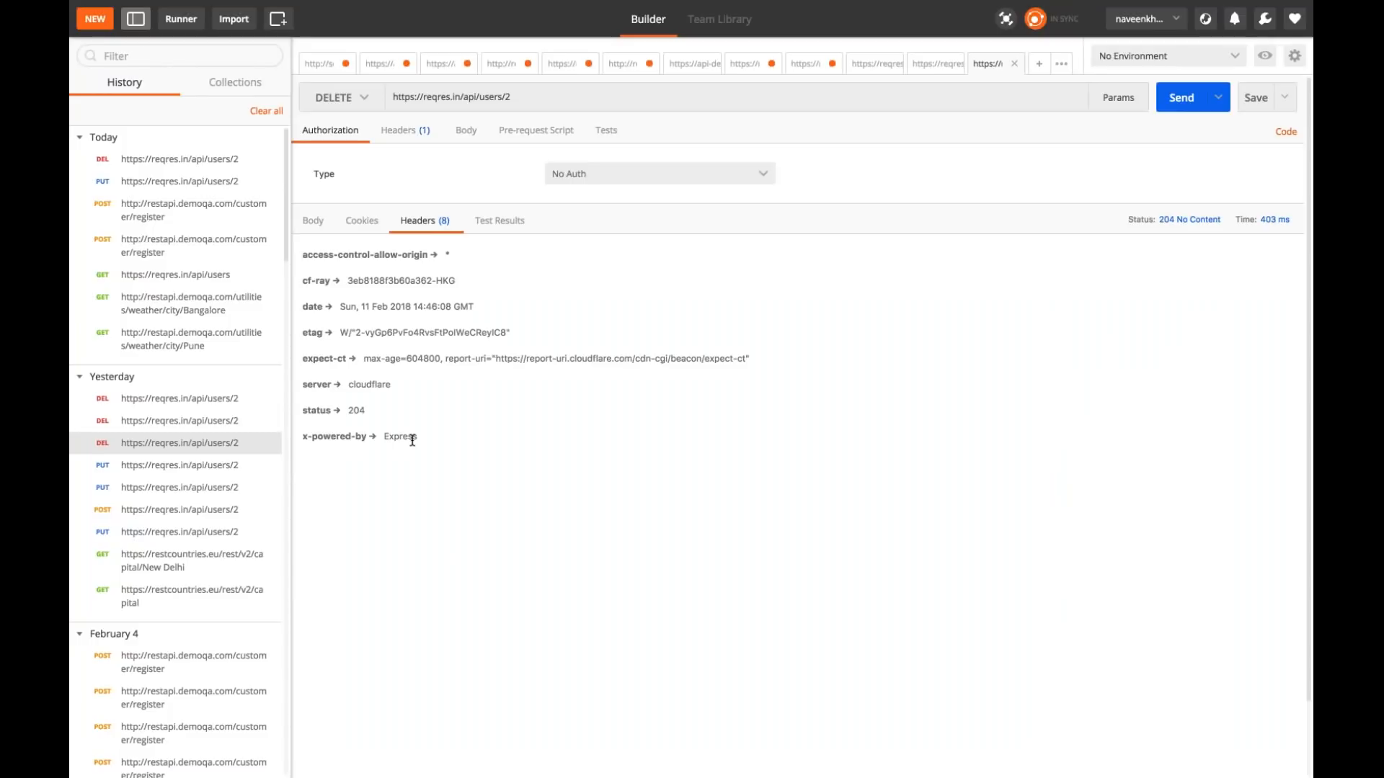
{"action": "key", "text": "ctrl+Left"}
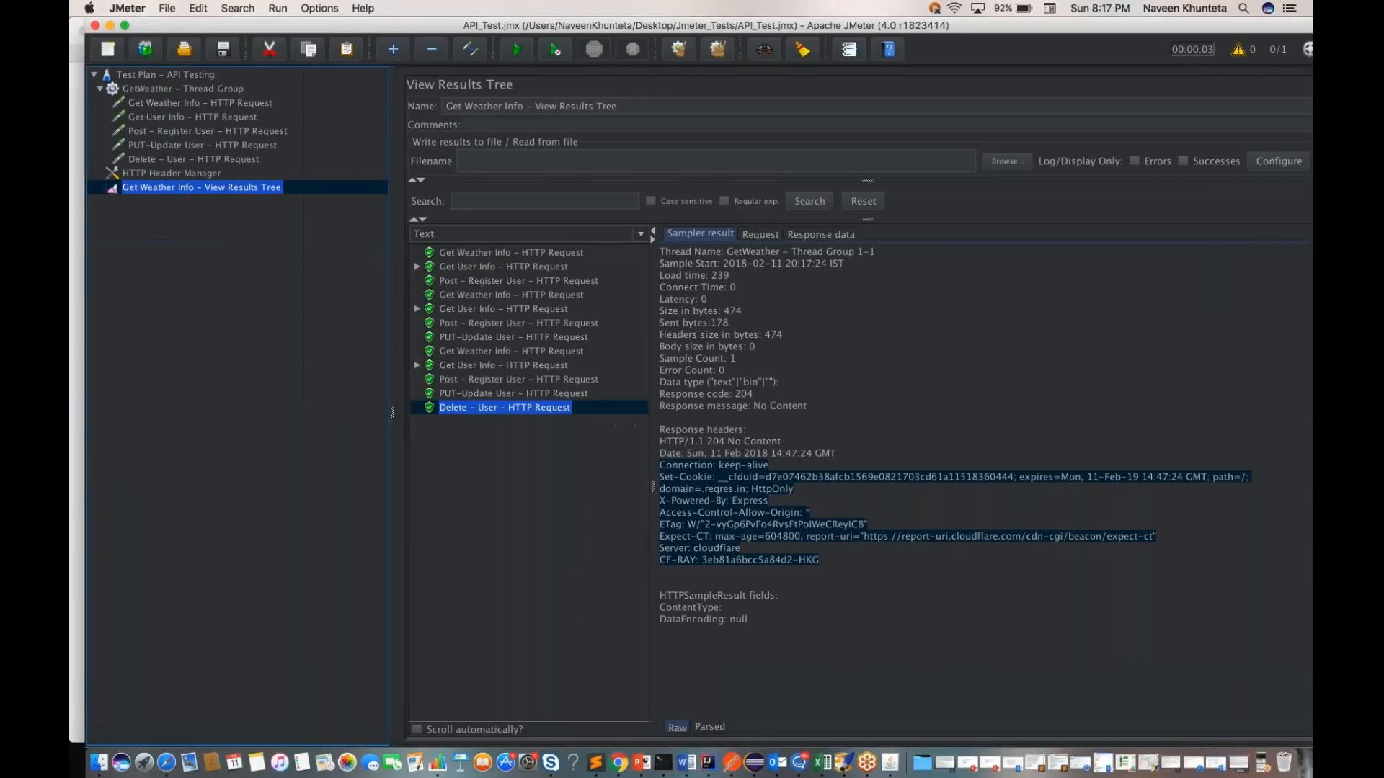
{"action": "left_click", "coordinate": [836, 611]}
{"action": "left_click_drag", "start_coordinate": [670, 550], "coordinate": [793, 502]}
{"action": "left_click", "coordinate": [752, 513]}
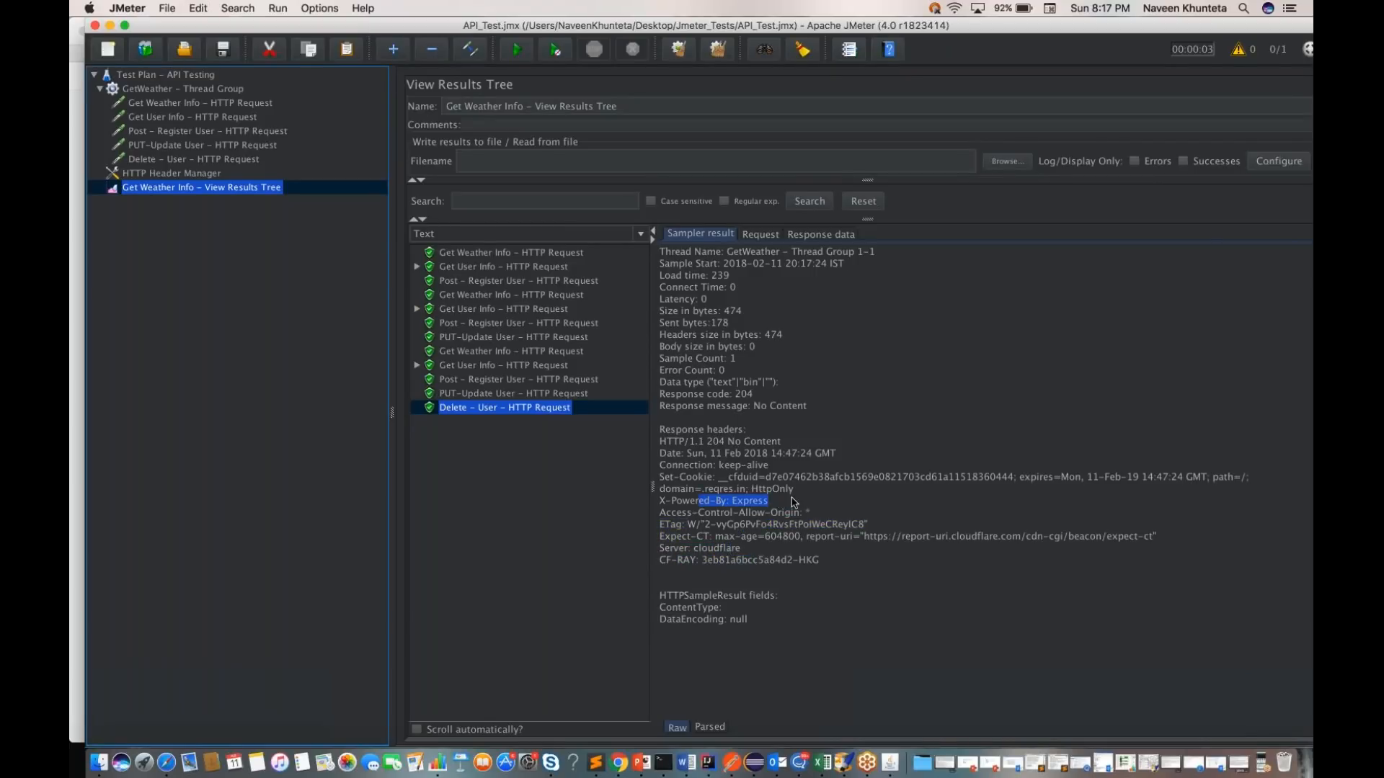
{"action": "left_click_drag", "start_coordinate": [670, 488], "coordinate": [766, 490]}
{"action": "left_click", "coordinate": [855, 450]}
Step: Compare the Delete - User response data in JMeter with the DELETE response body in Postman
{"action": "left_click", "coordinate": [816, 236]}
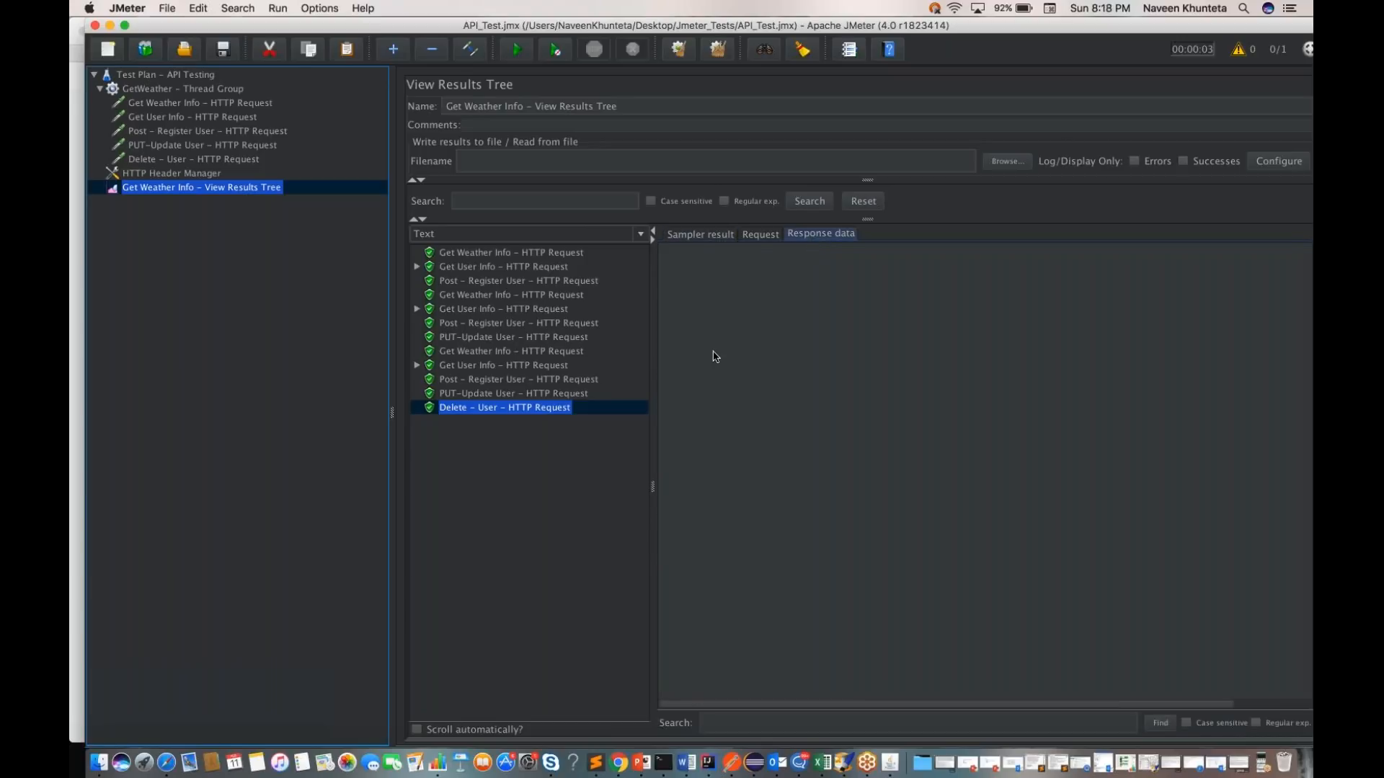
{"action": "key", "text": "ctrl+Right"}
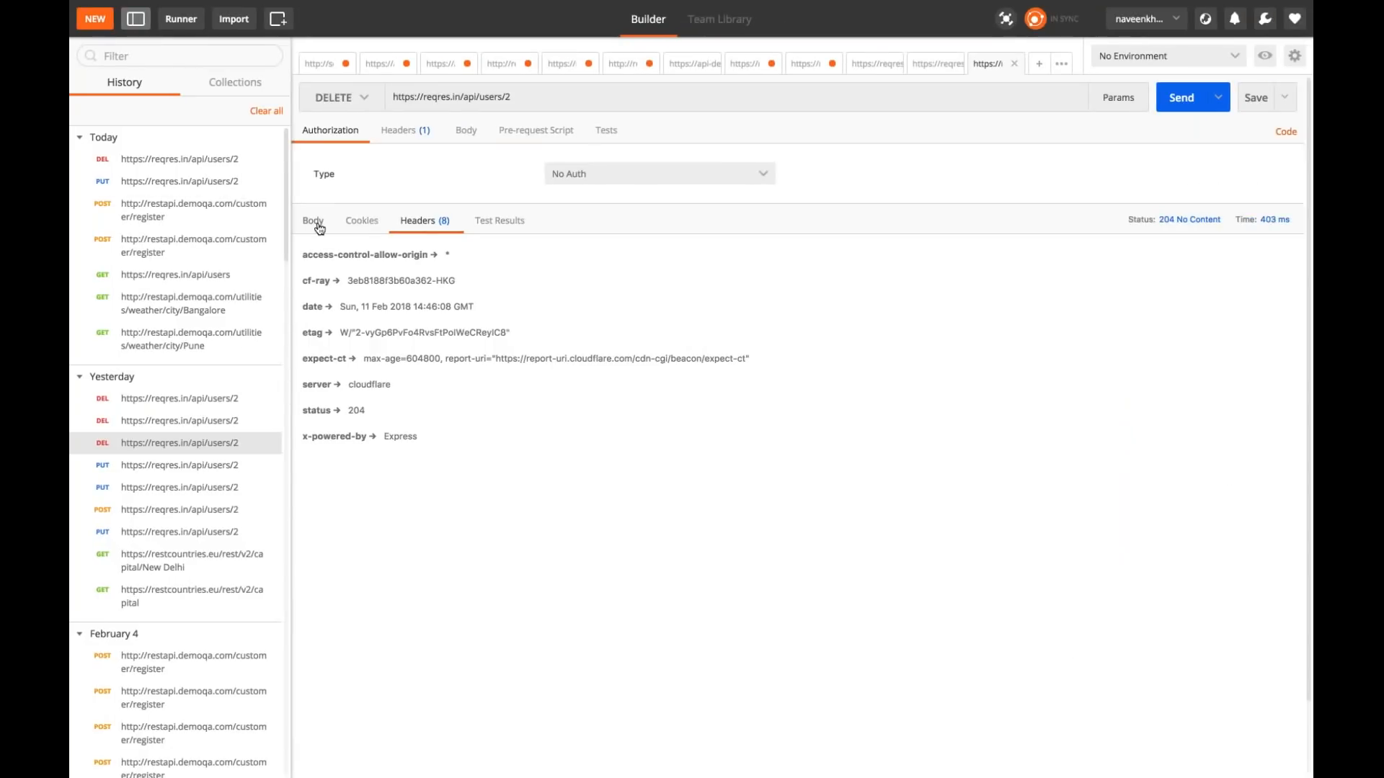
{"action": "left_click", "coordinate": [320, 228]}
{"action": "key", "text": "ctrl+Left"}
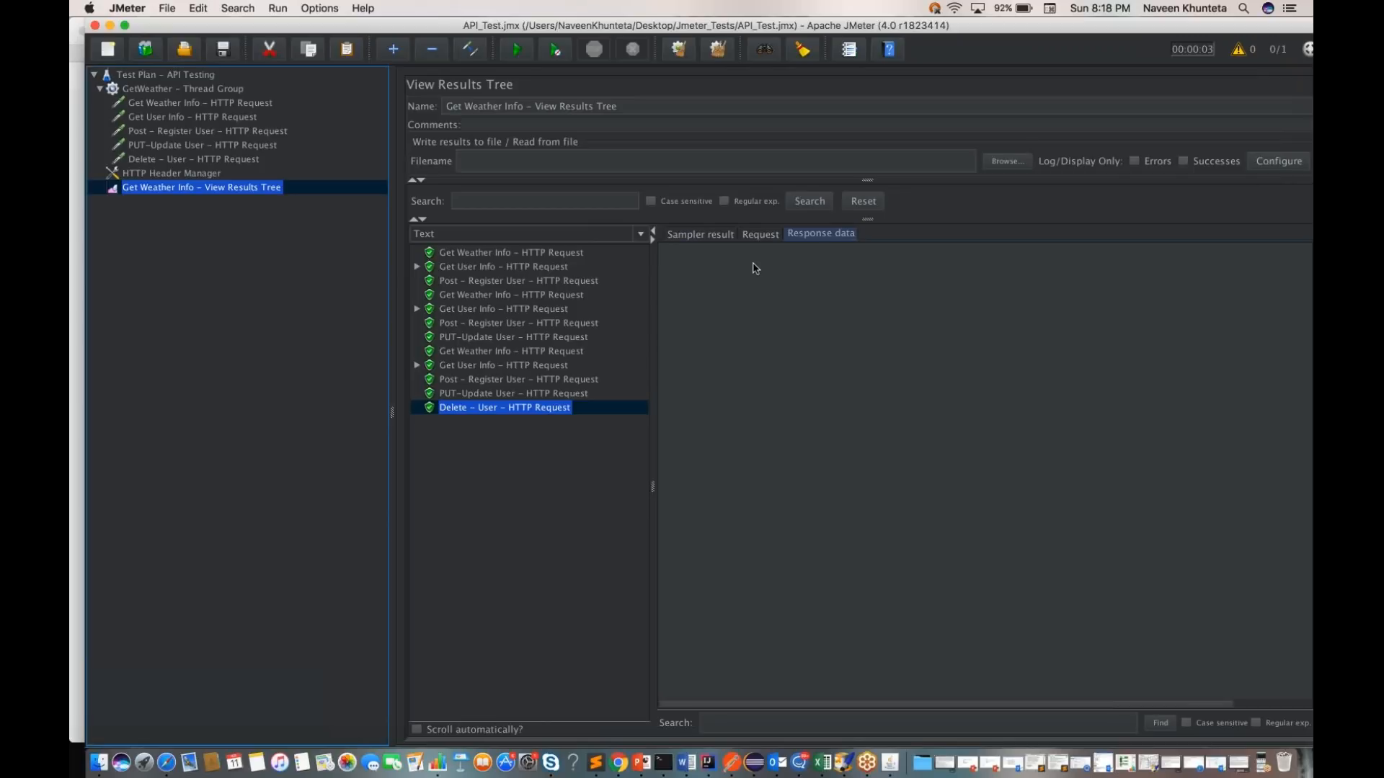
Step: Examine the Delete - User request's URL and request headers, and return to its sampler result
{"action": "left_click", "coordinate": [761, 235]}
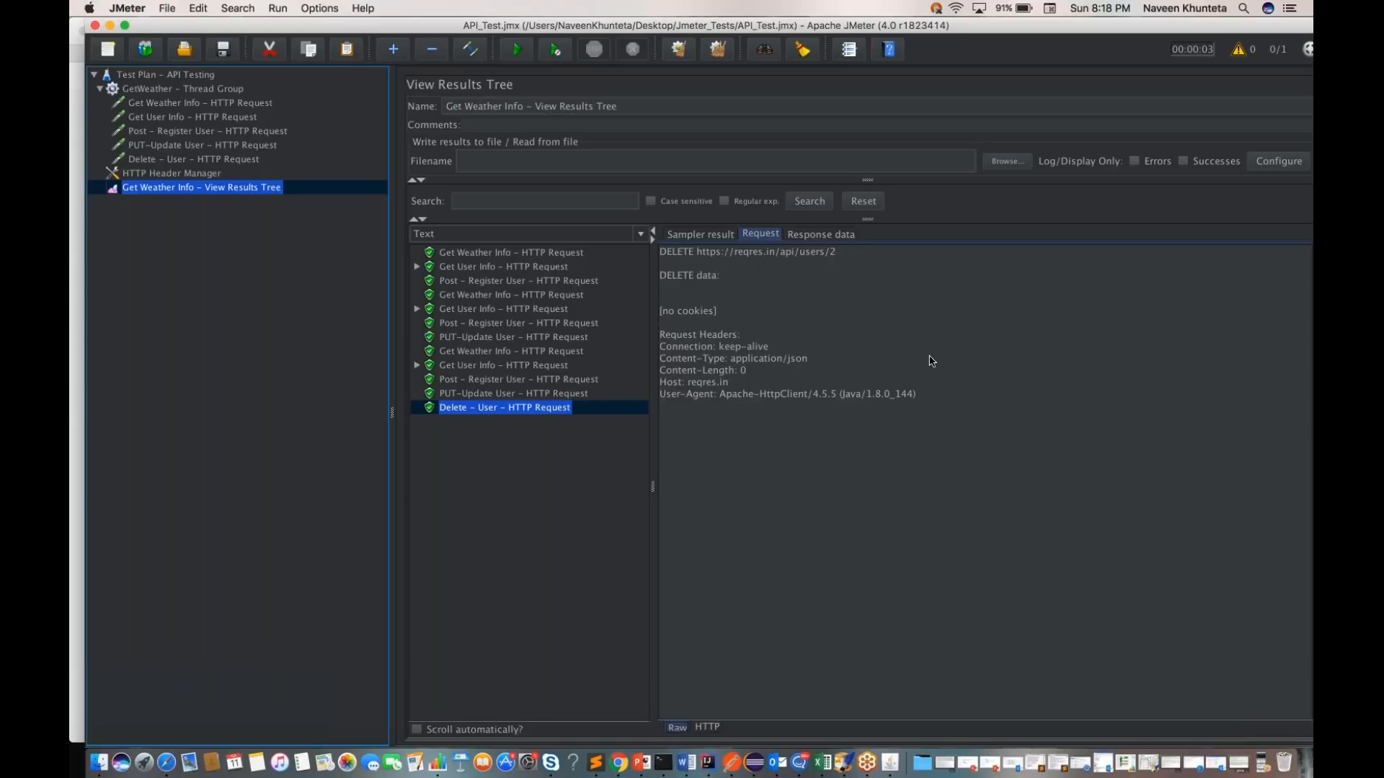
{"action": "left_click_drag", "start_coordinate": [945, 404], "coordinate": [671, 339]}
{"action": "left_click", "coordinate": [728, 430]}
{"action": "left_click", "coordinate": [703, 234]}
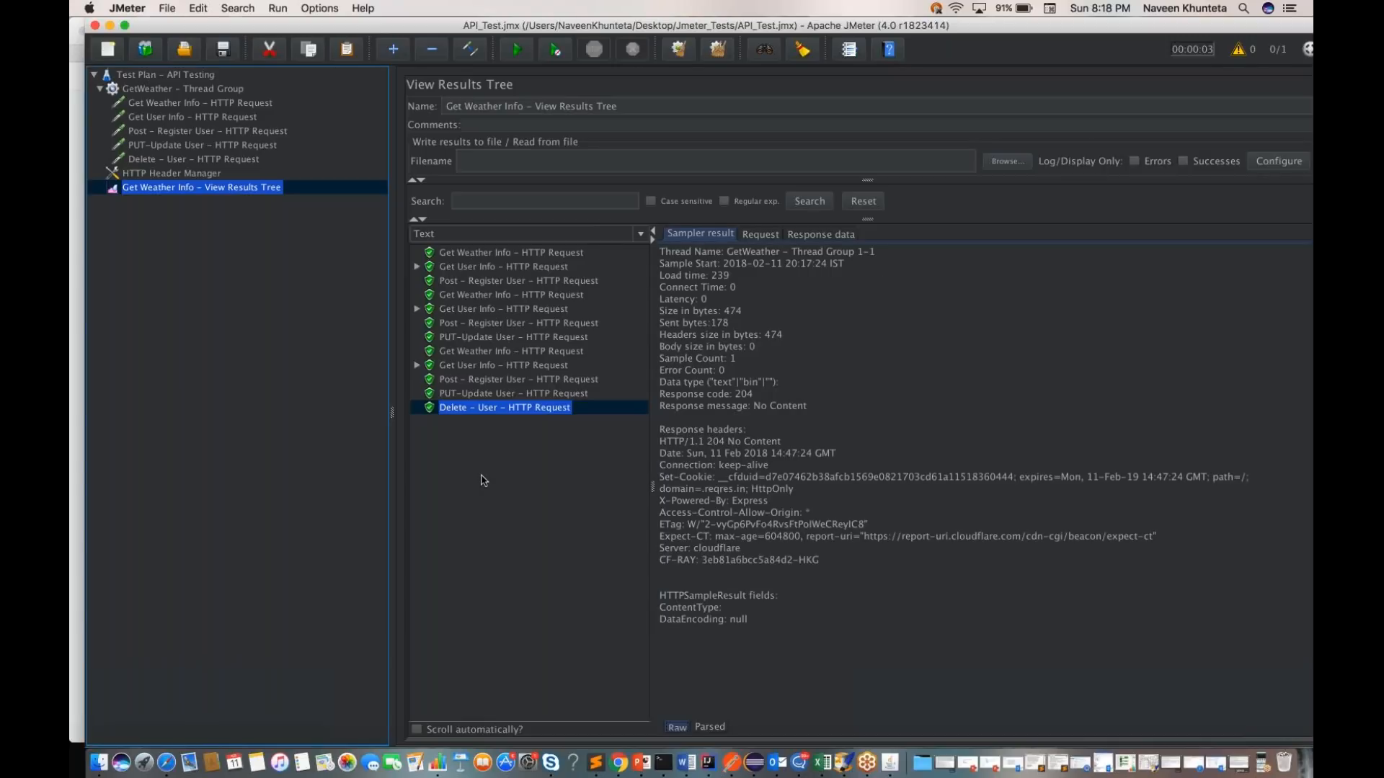
Step: Clear the earlier results, rerun the whole test plan and open the View Results Tree
{"action": "left_click", "coordinate": [672, 55]}
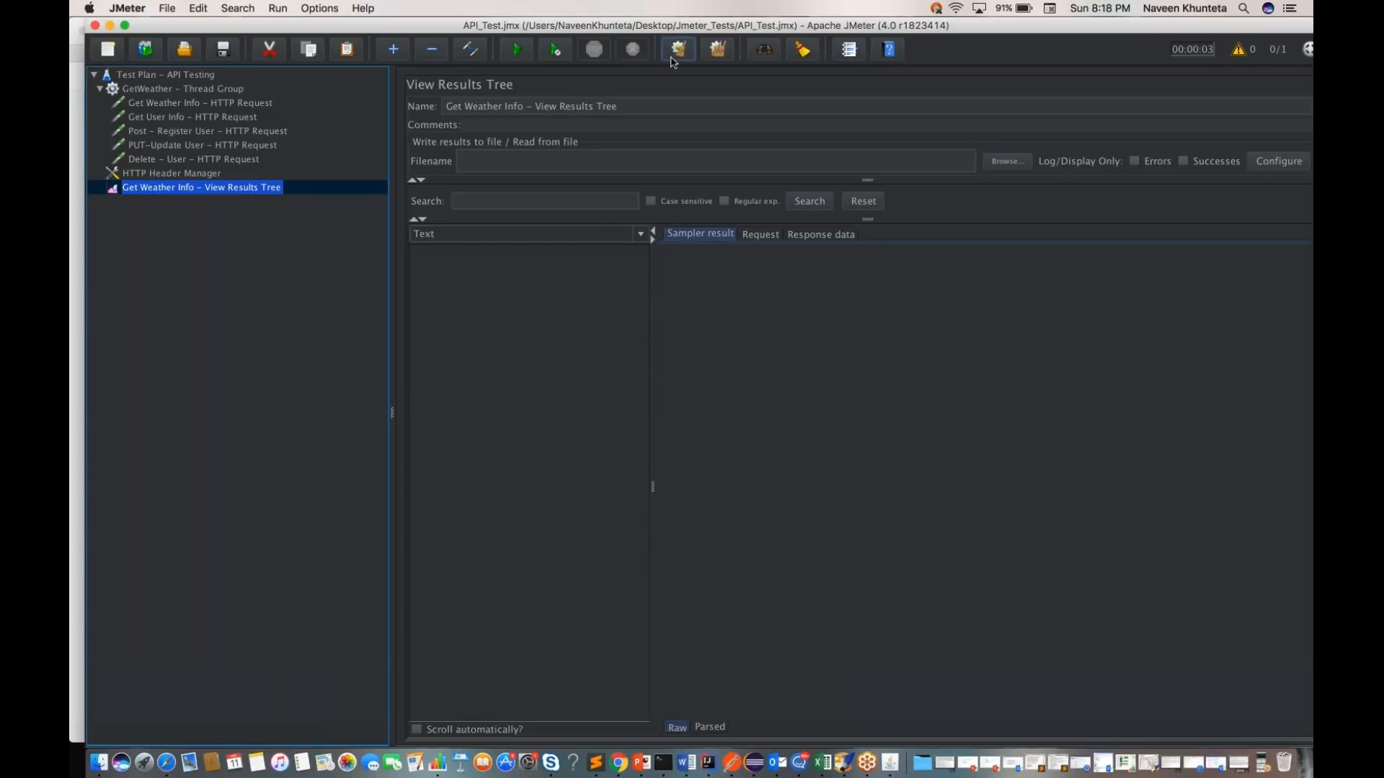
{"action": "left_click", "coordinate": [162, 77]}
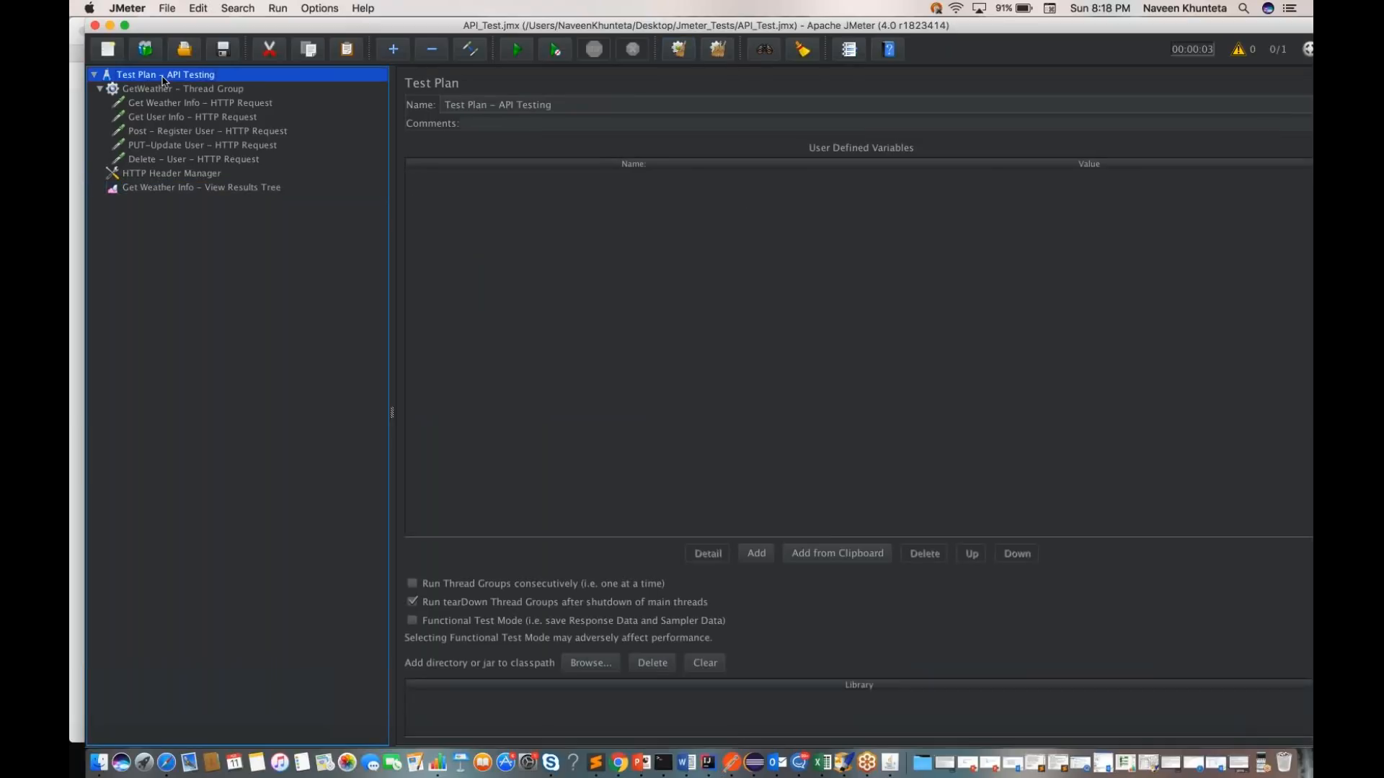
{"action": "left_click", "coordinate": [518, 50]}
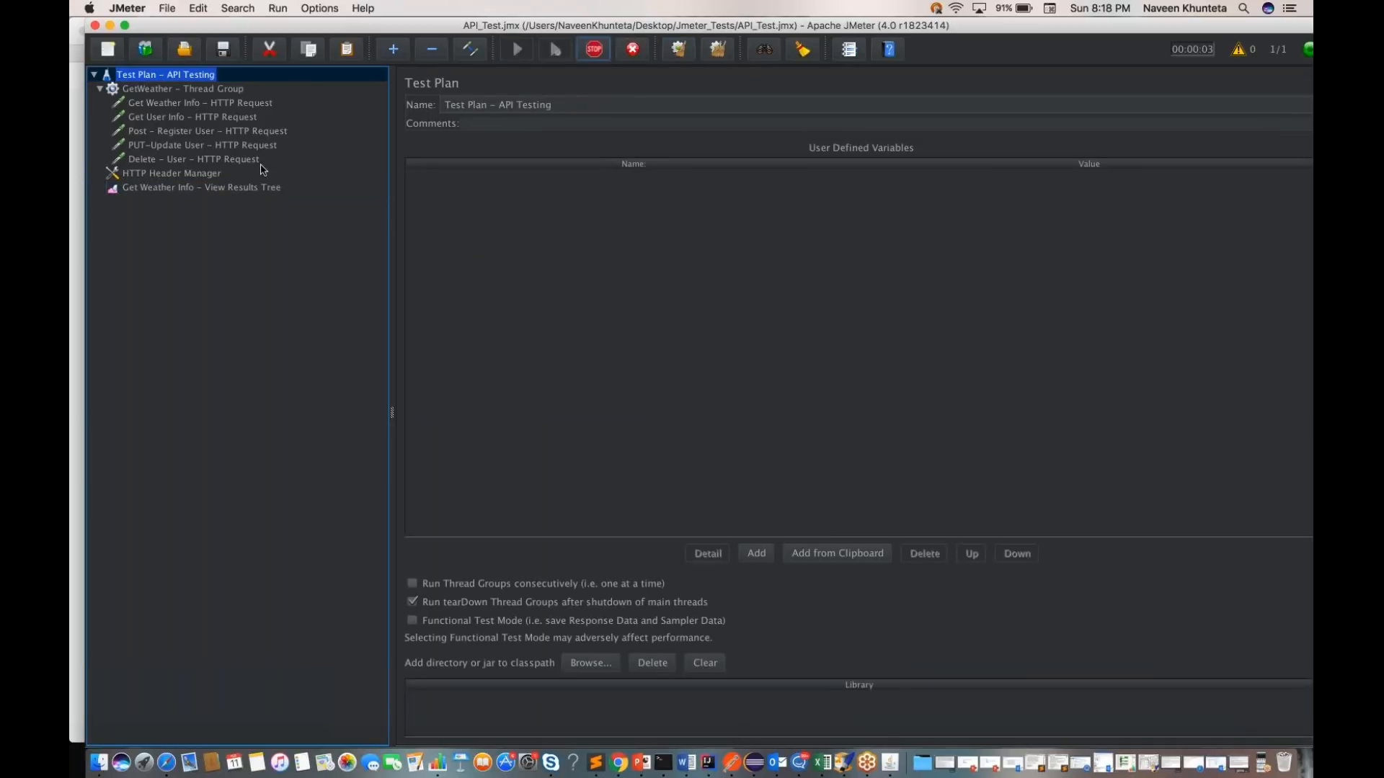
{"action": "left_click", "coordinate": [249, 191]}
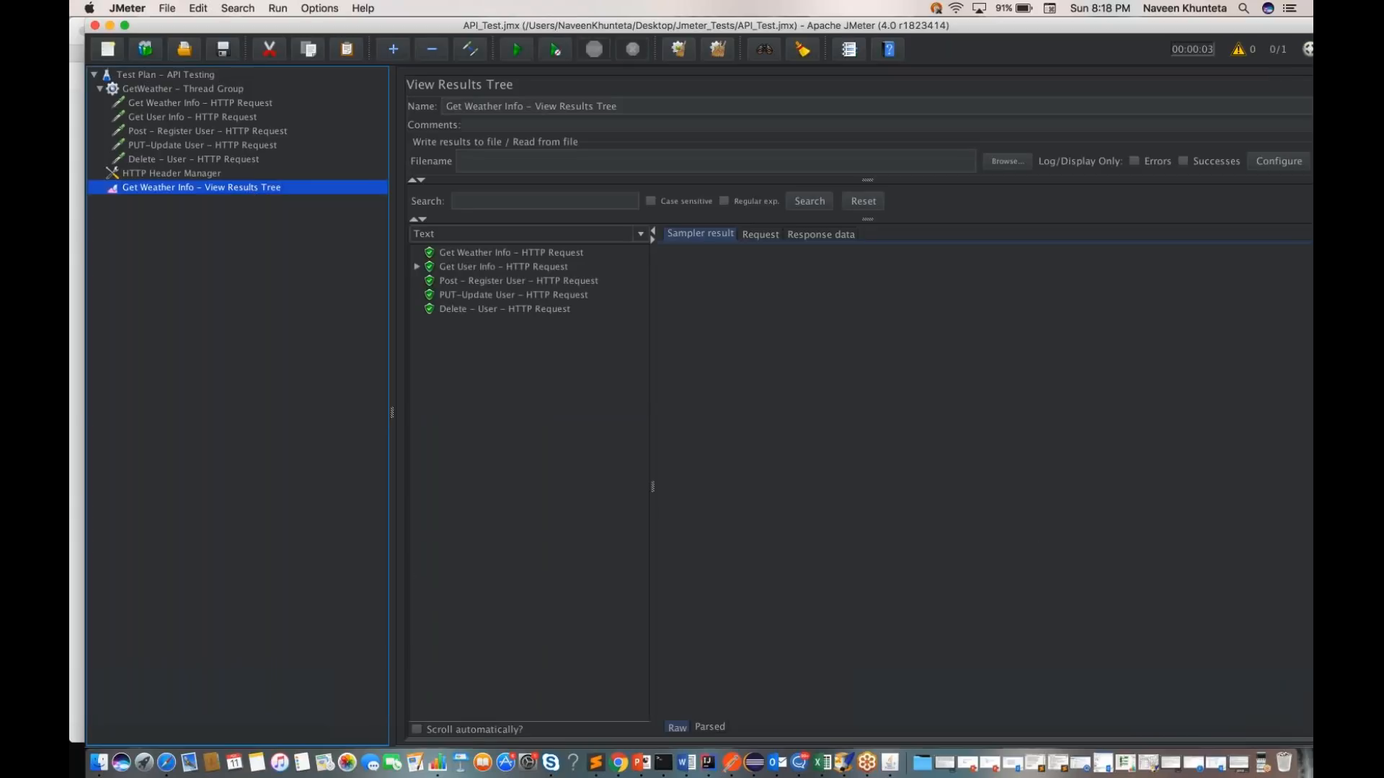
Step: Review the sampler results of the weather, user, register and update requests from the fresh run
{"action": "left_click", "coordinate": [470, 258]}
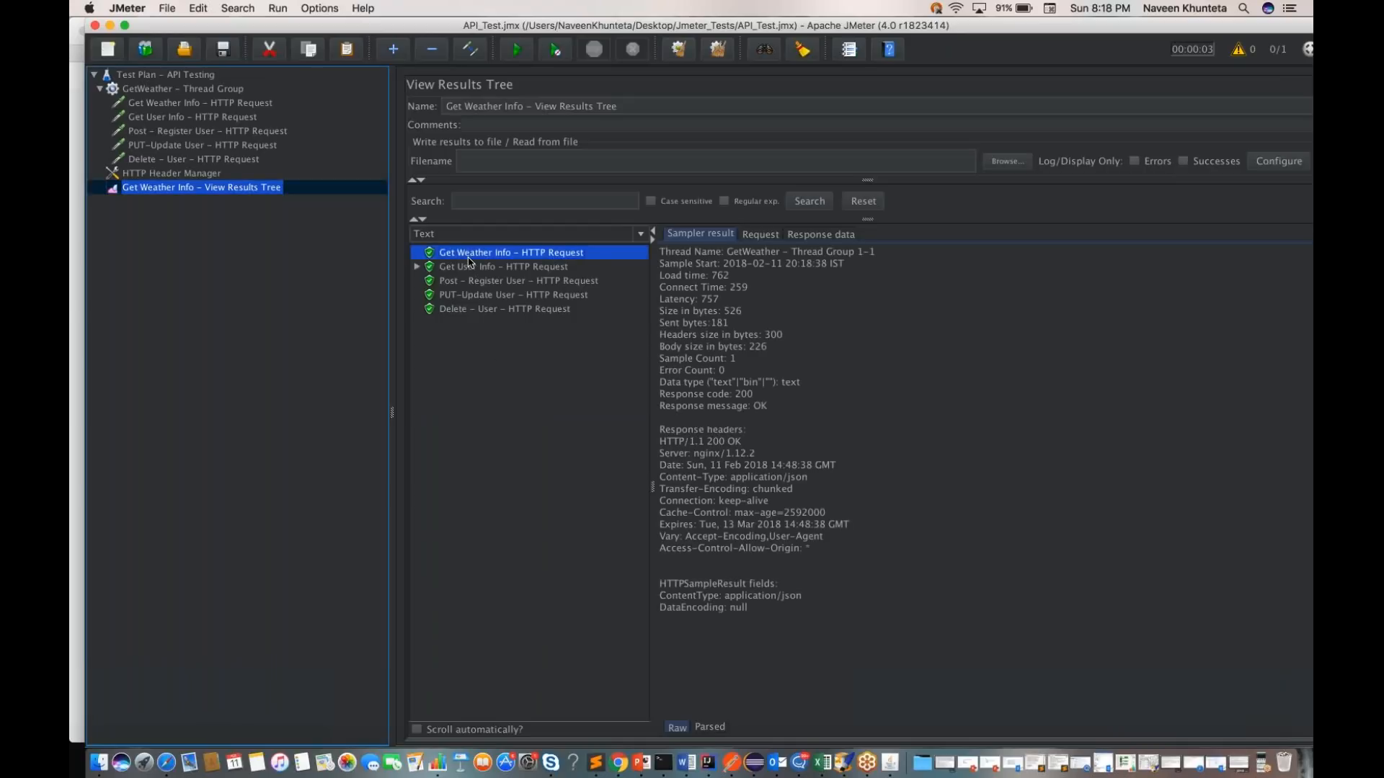
{"action": "key", "text": "Down"}
{"action": "key", "text": "Down"}
{"action": "key", "text": "Down"}
{"action": "key", "text": "Down"}
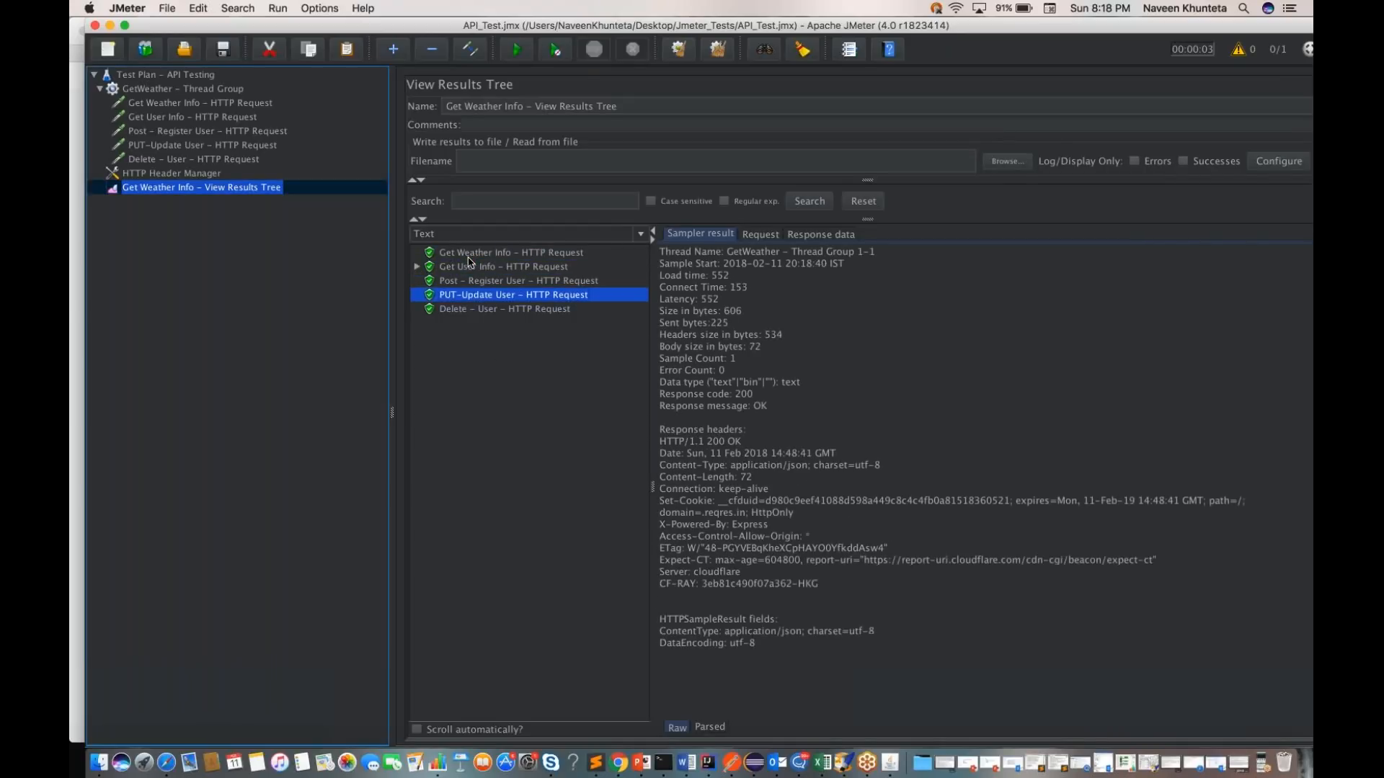
{"action": "key", "text": "Up"}
{"action": "key", "text": "Up"}
{"action": "key", "text": "Up"}
{"action": "key", "text": "Up"}
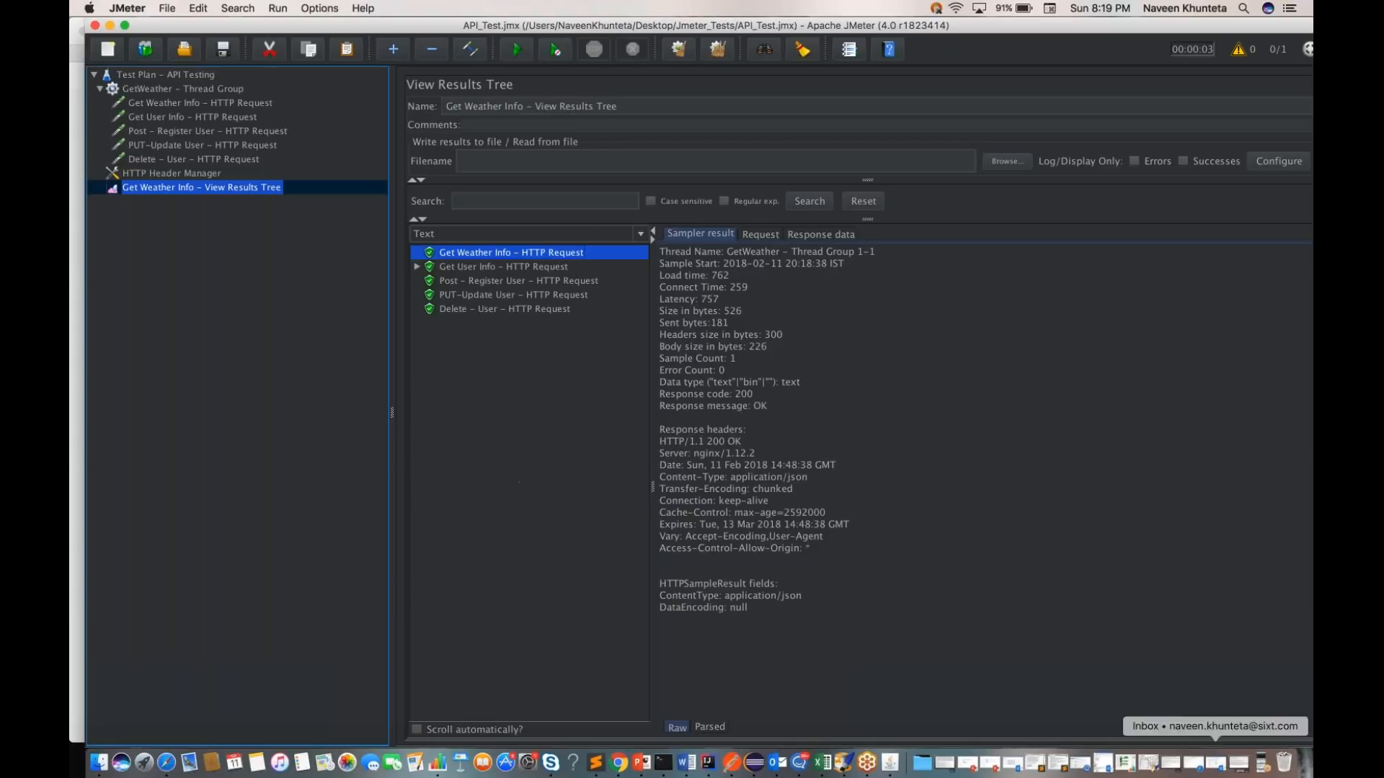
{"action": "left_click", "coordinate": [1267, 772]}
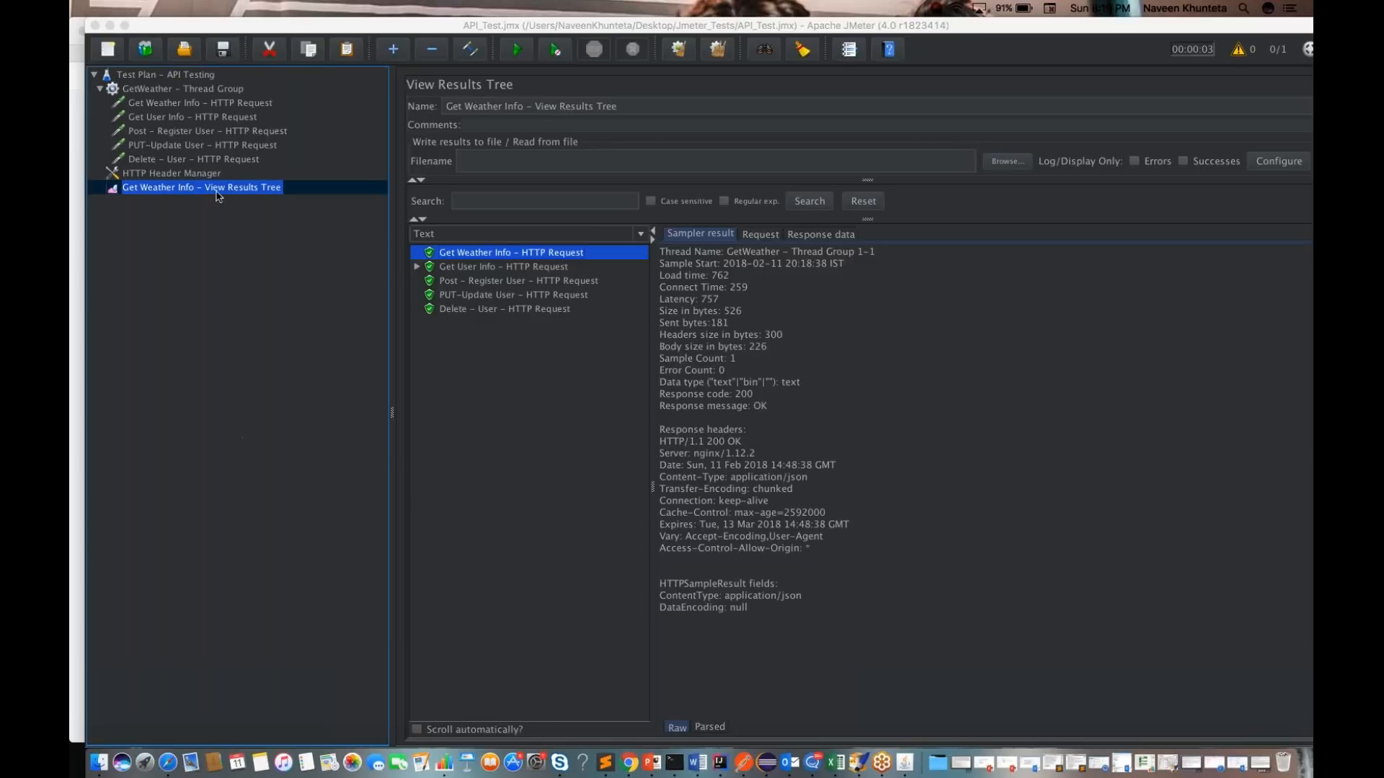
Step: Add a Response Assertion to the API Testing test plan
{"action": "left_click", "coordinate": [203, 91]}
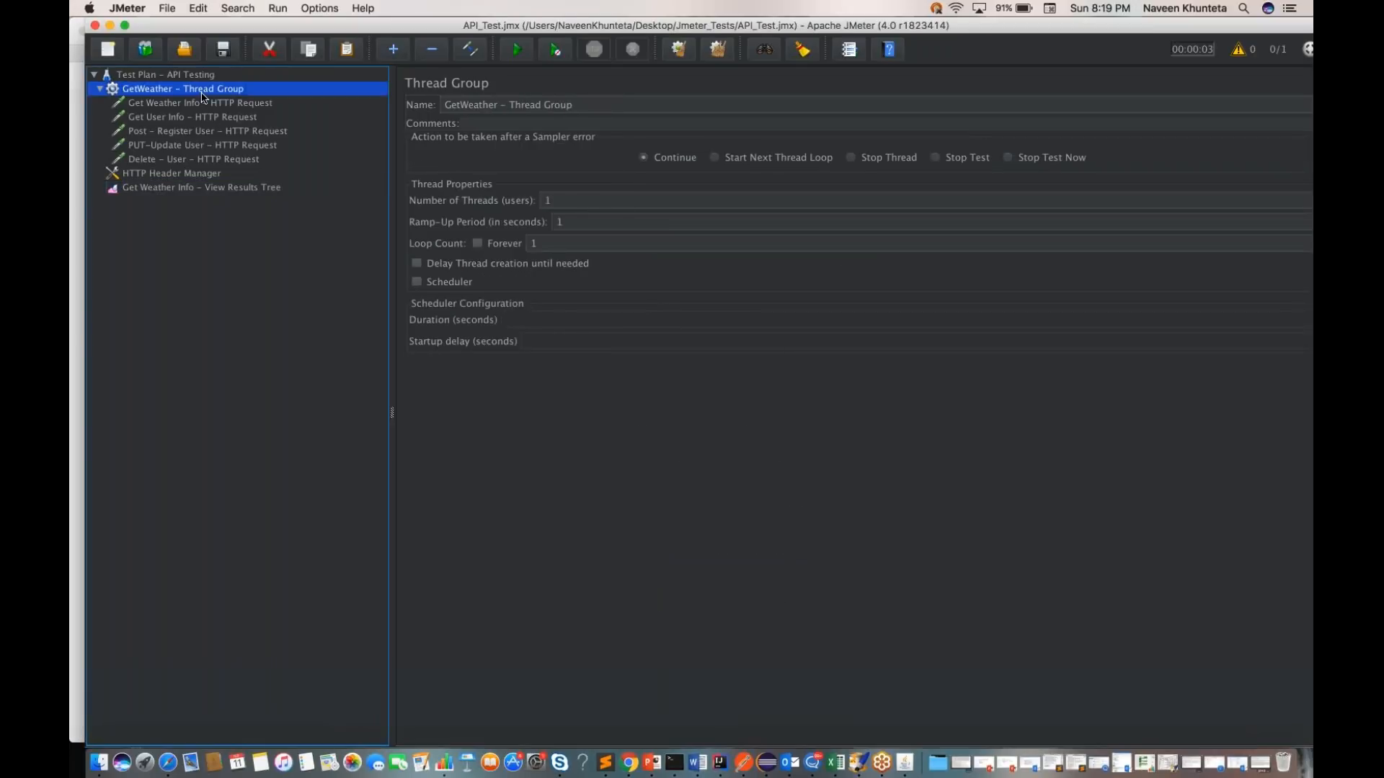
{"action": "left_click", "coordinate": [190, 75]}
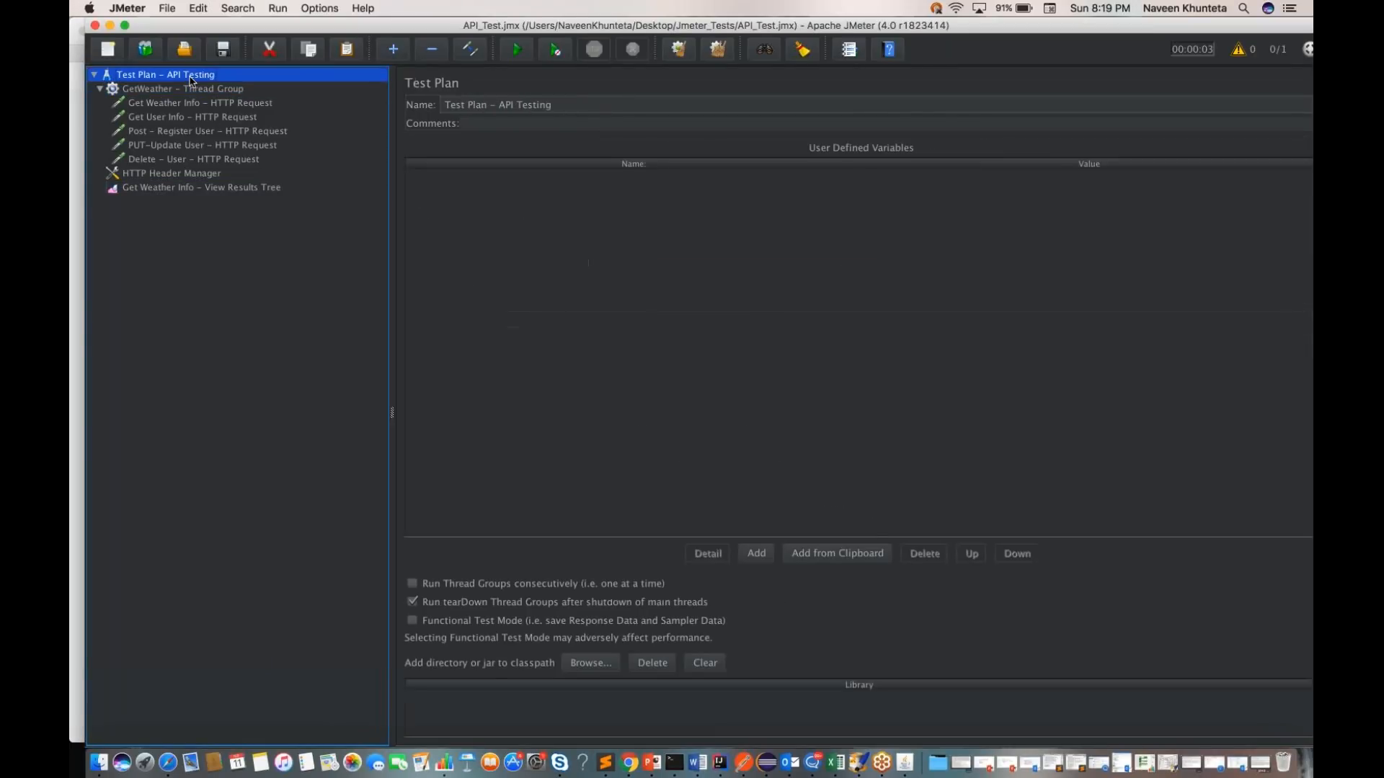
{"action": "right_click", "coordinate": [191, 76]}
{"action": "mouse_move", "coordinate": [301, 95]}
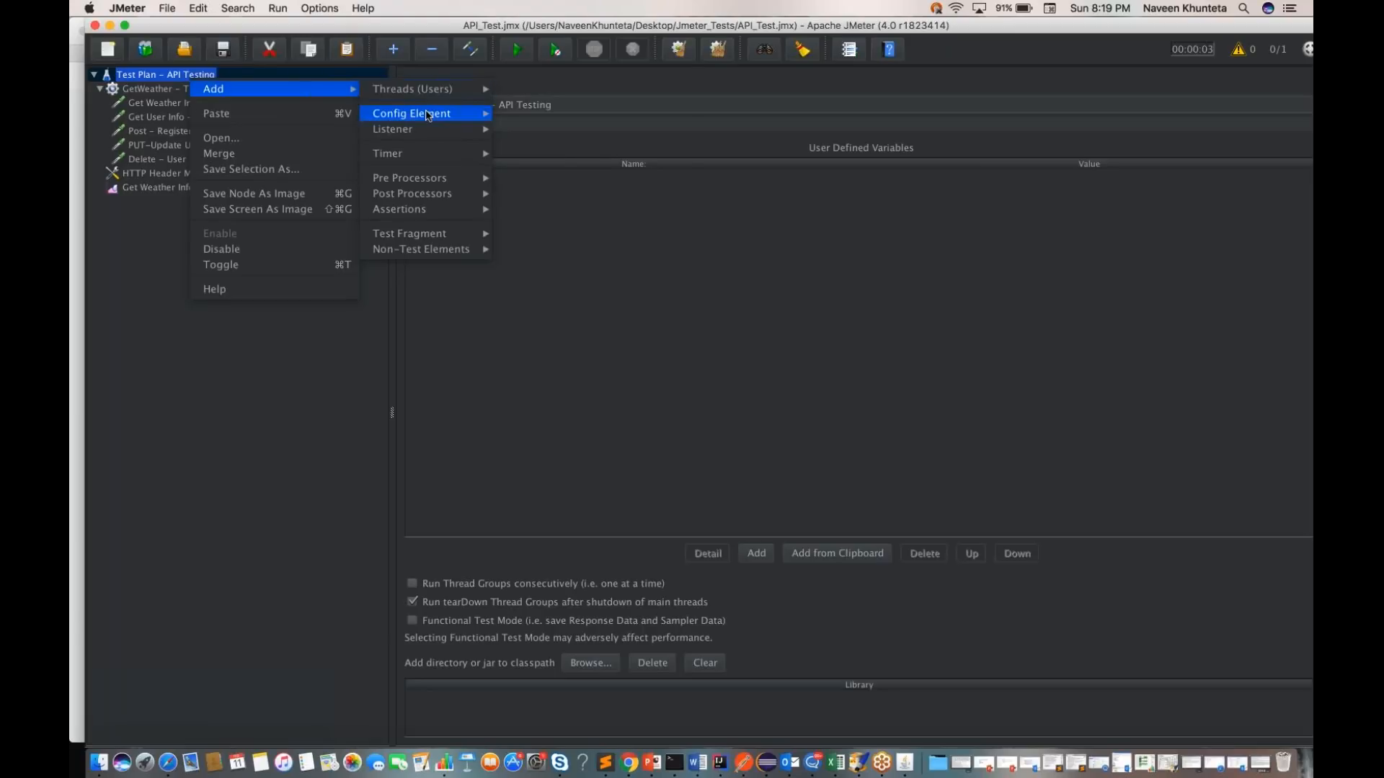
{"action": "mouse_move", "coordinate": [429, 115]}
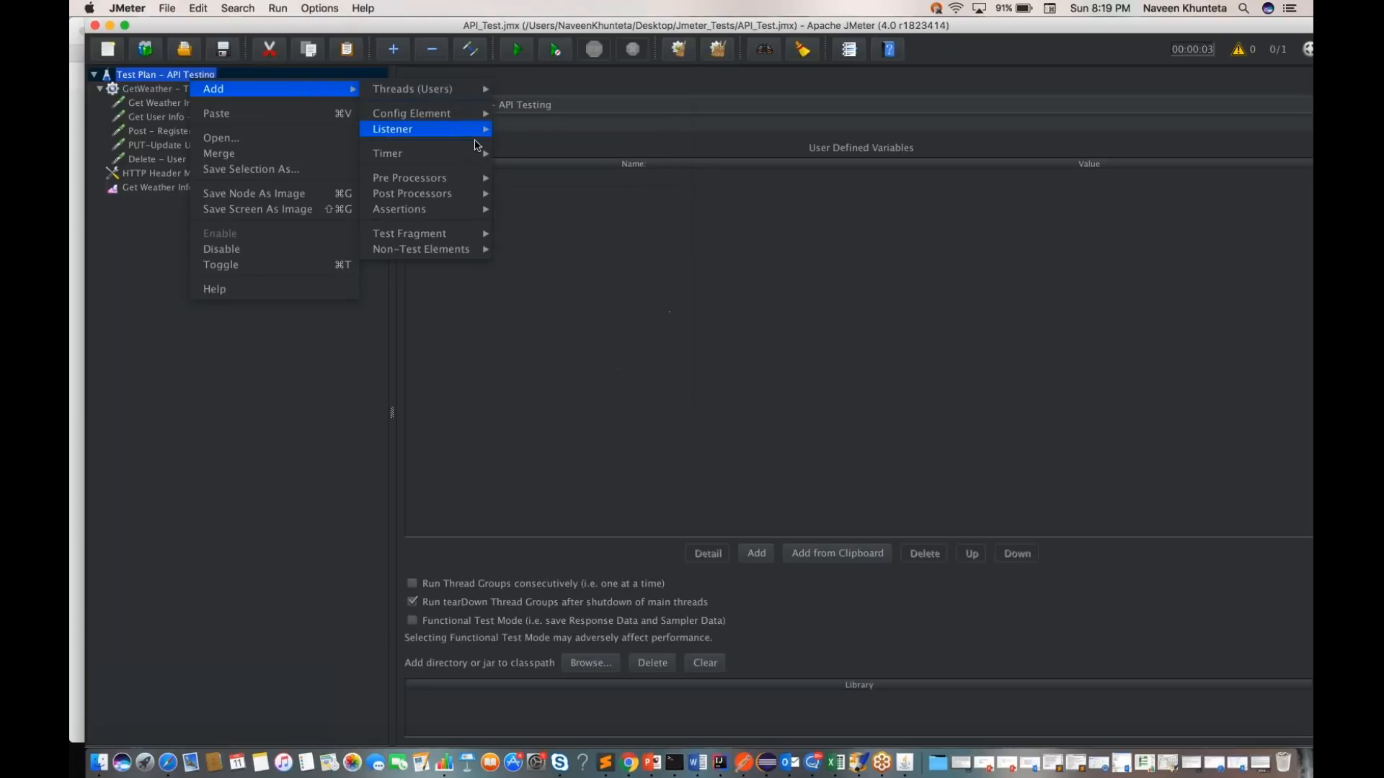
{"action": "mouse_move", "coordinate": [470, 193]}
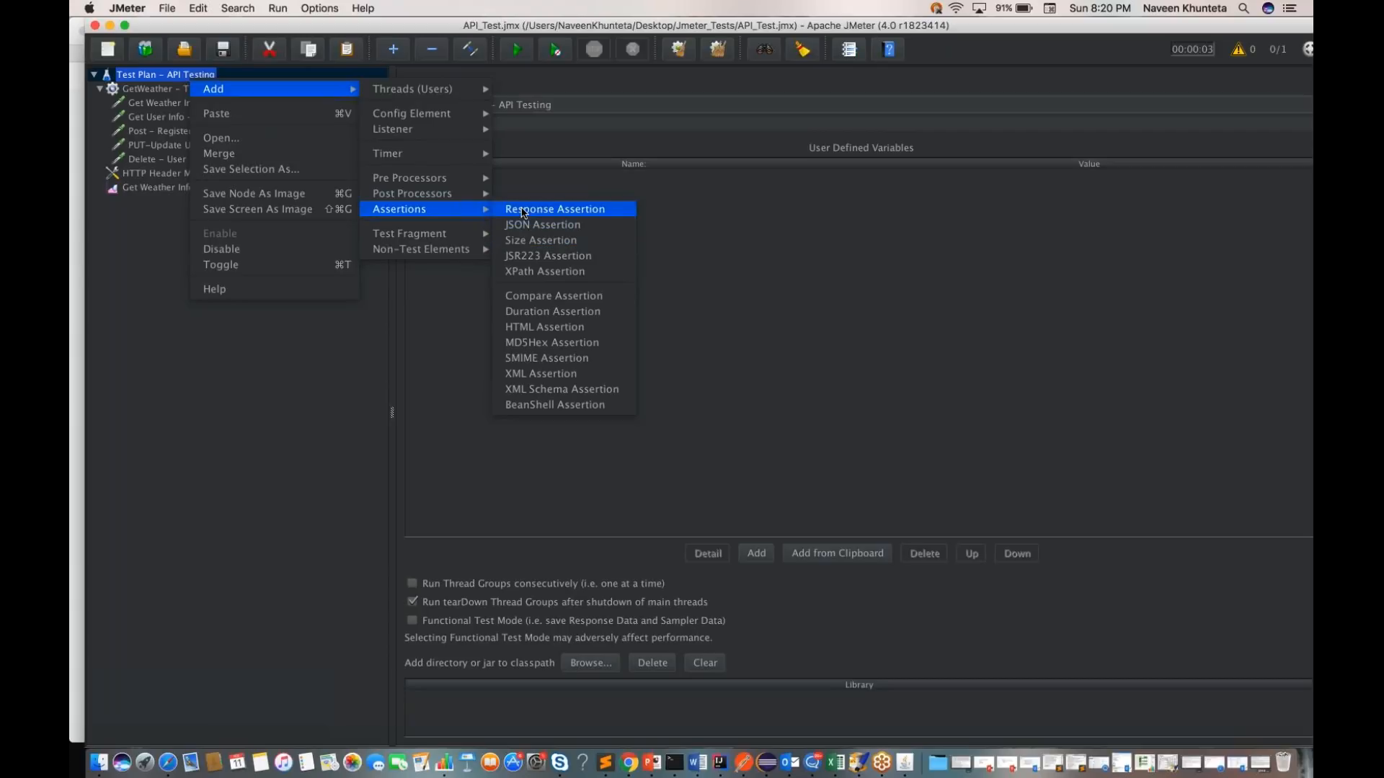
{"action": "left_click", "coordinate": [524, 209]}
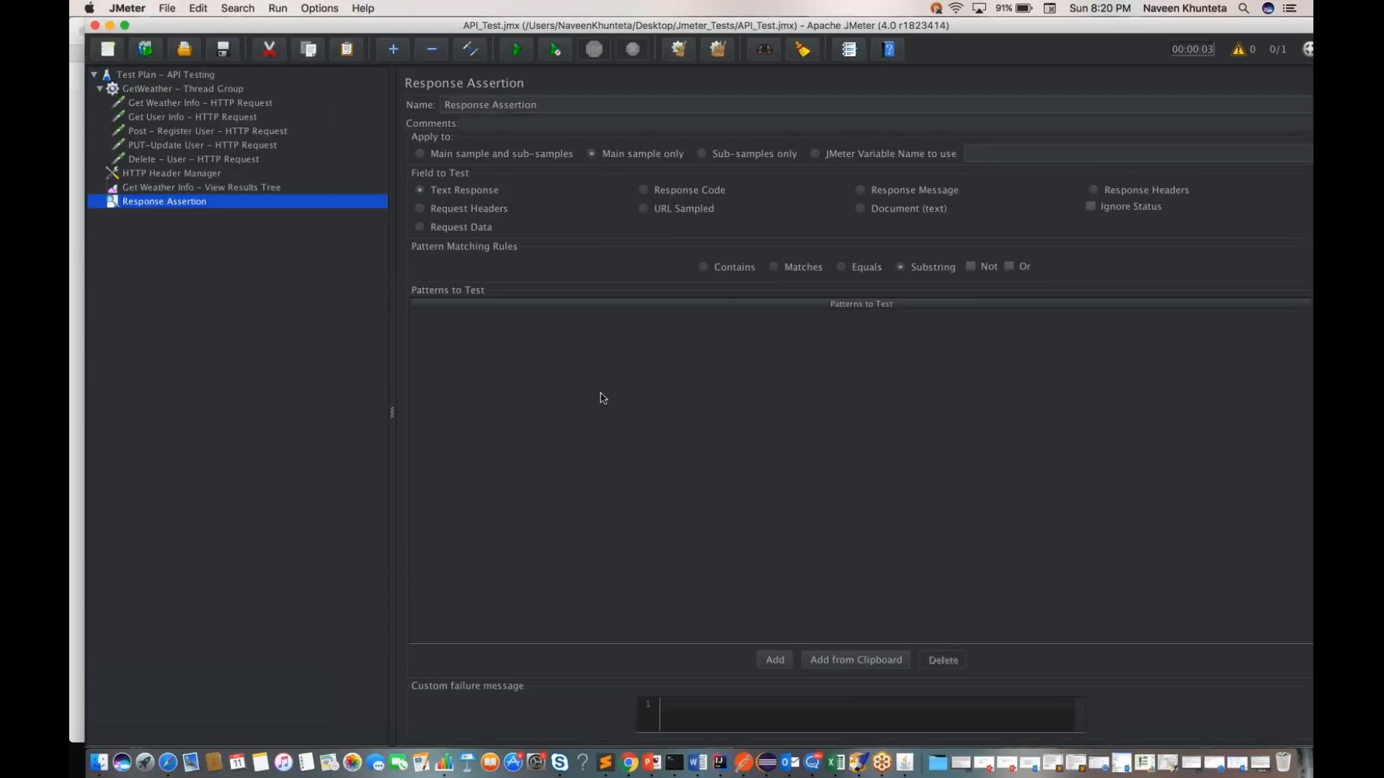
Step: Remove the Response Assertion from the test plan and confirm the removal
{"action": "right_click", "coordinate": [163, 207]}
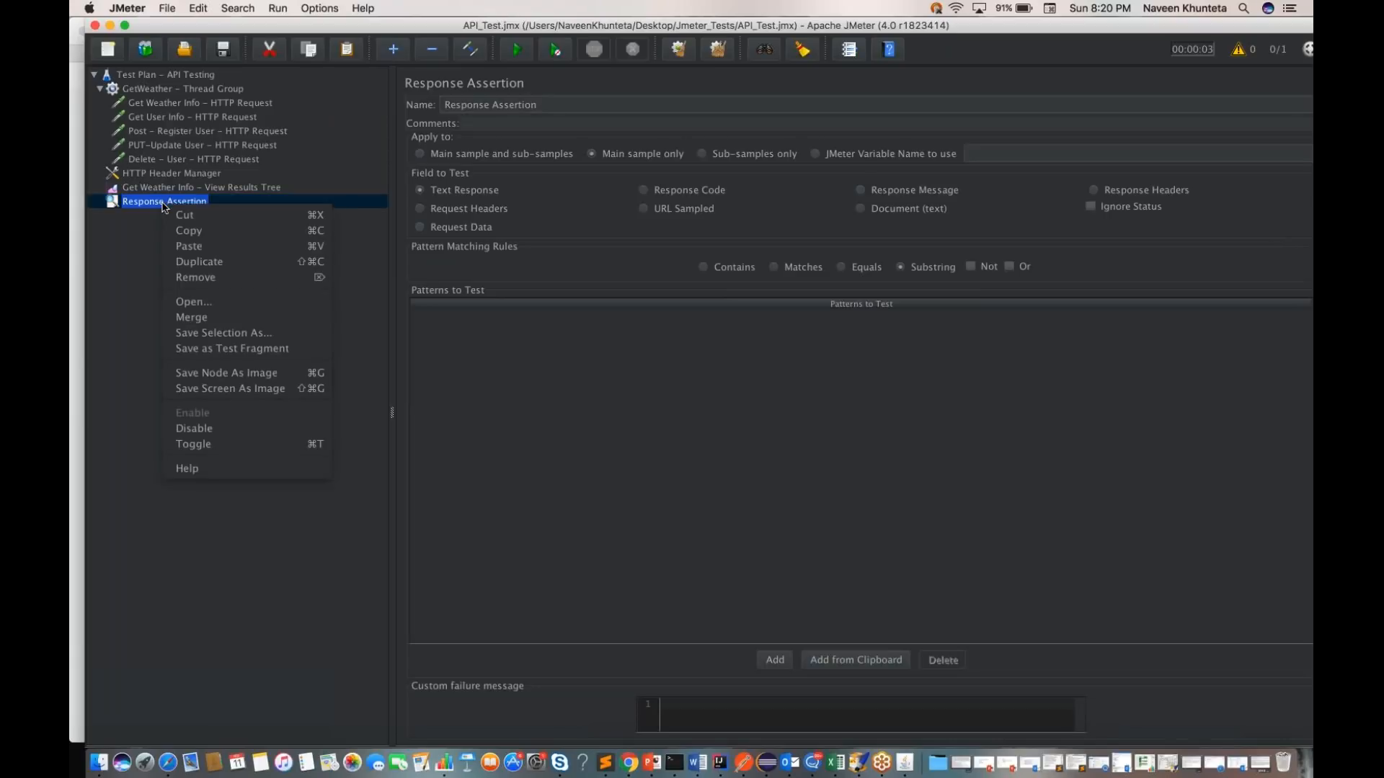
{"action": "left_click", "coordinate": [195, 278]}
{"action": "key", "text": "Return"}
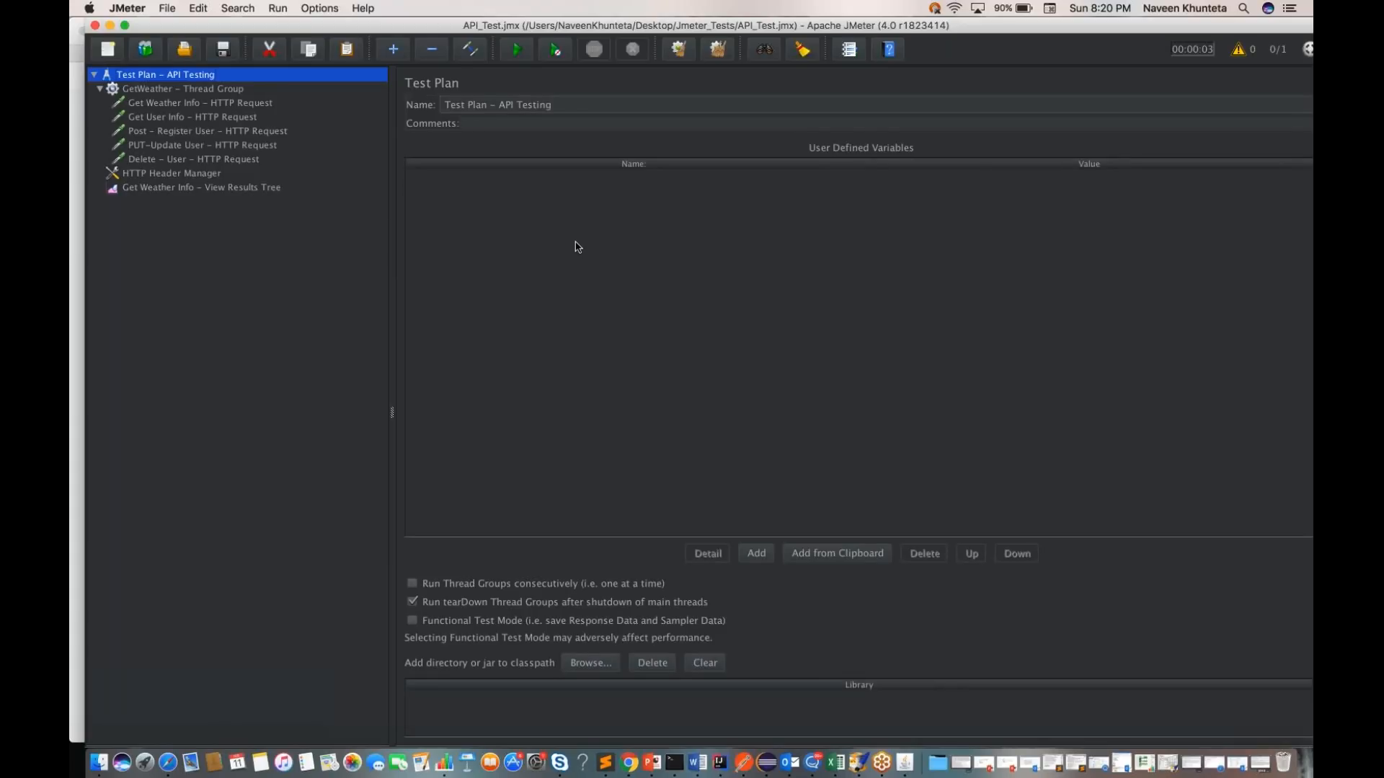
{"action": "left_click", "coordinate": [744, 764]}
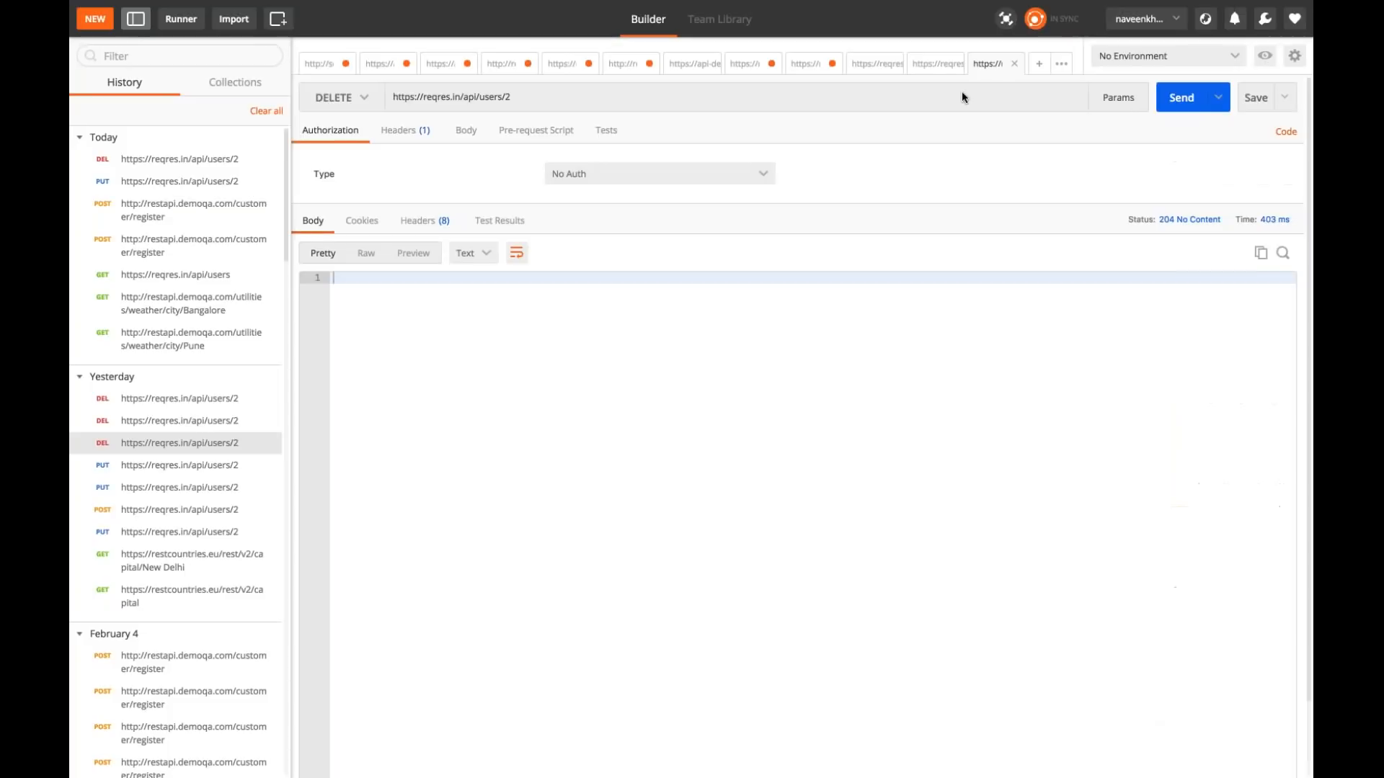
{"action": "left_click", "coordinate": [928, 63]}
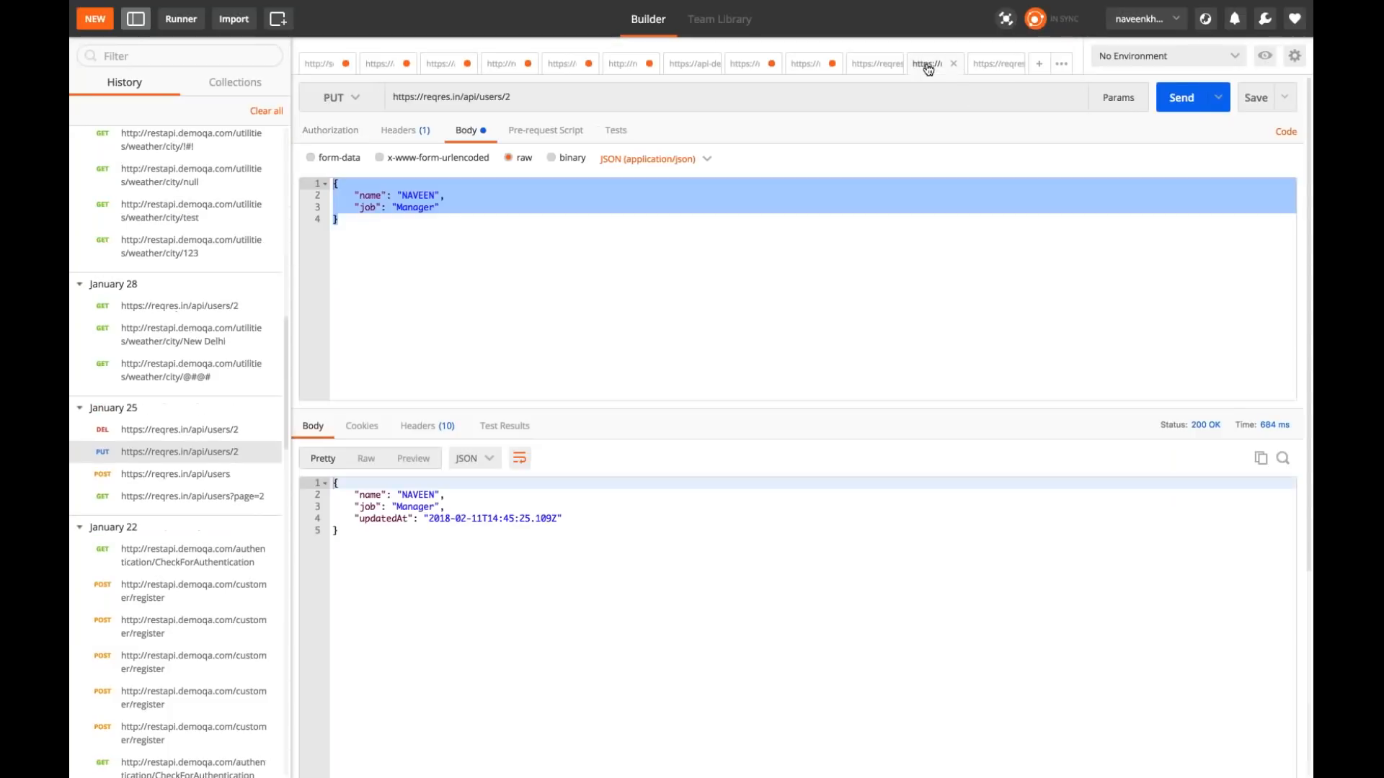
{"action": "left_click", "coordinate": [867, 69]}
{"action": "left_click", "coordinate": [797, 72]}
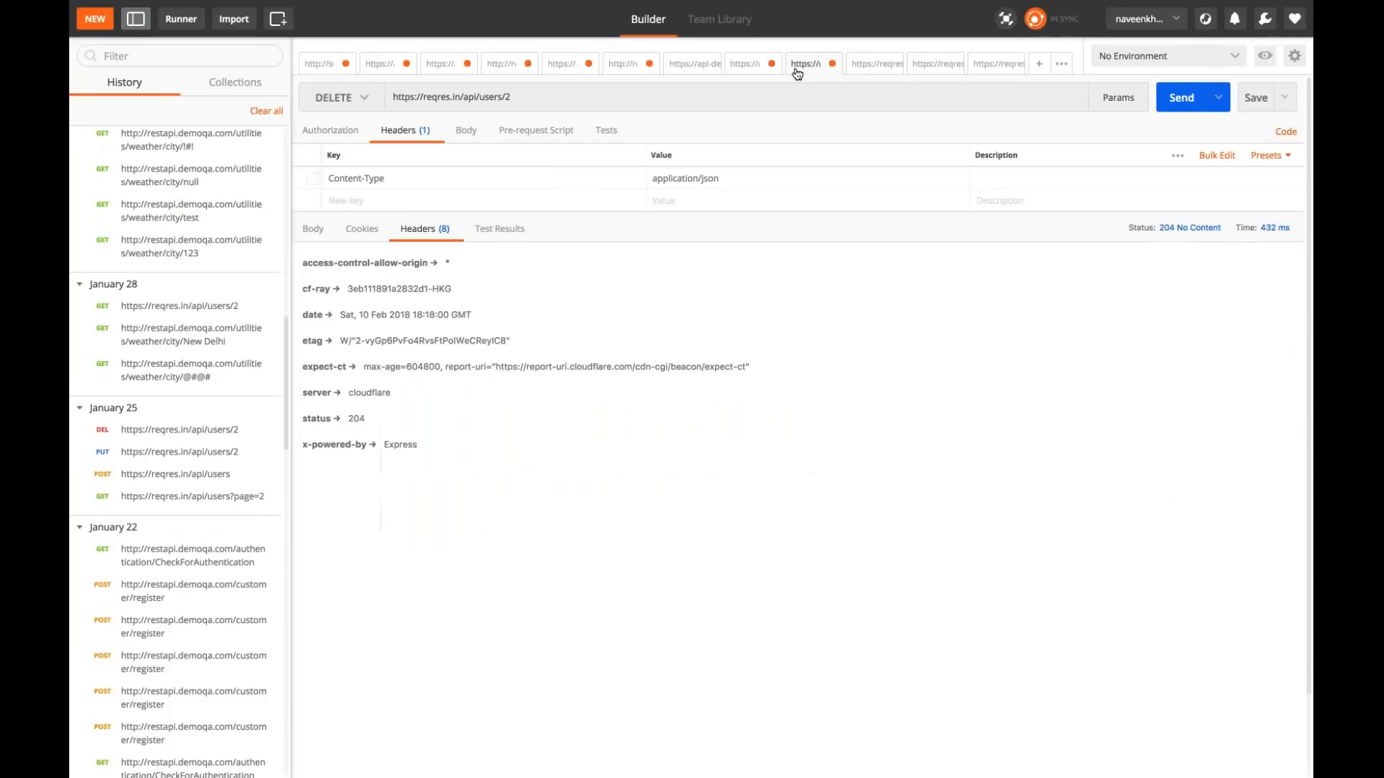
{"action": "left_click", "coordinate": [738, 70]}
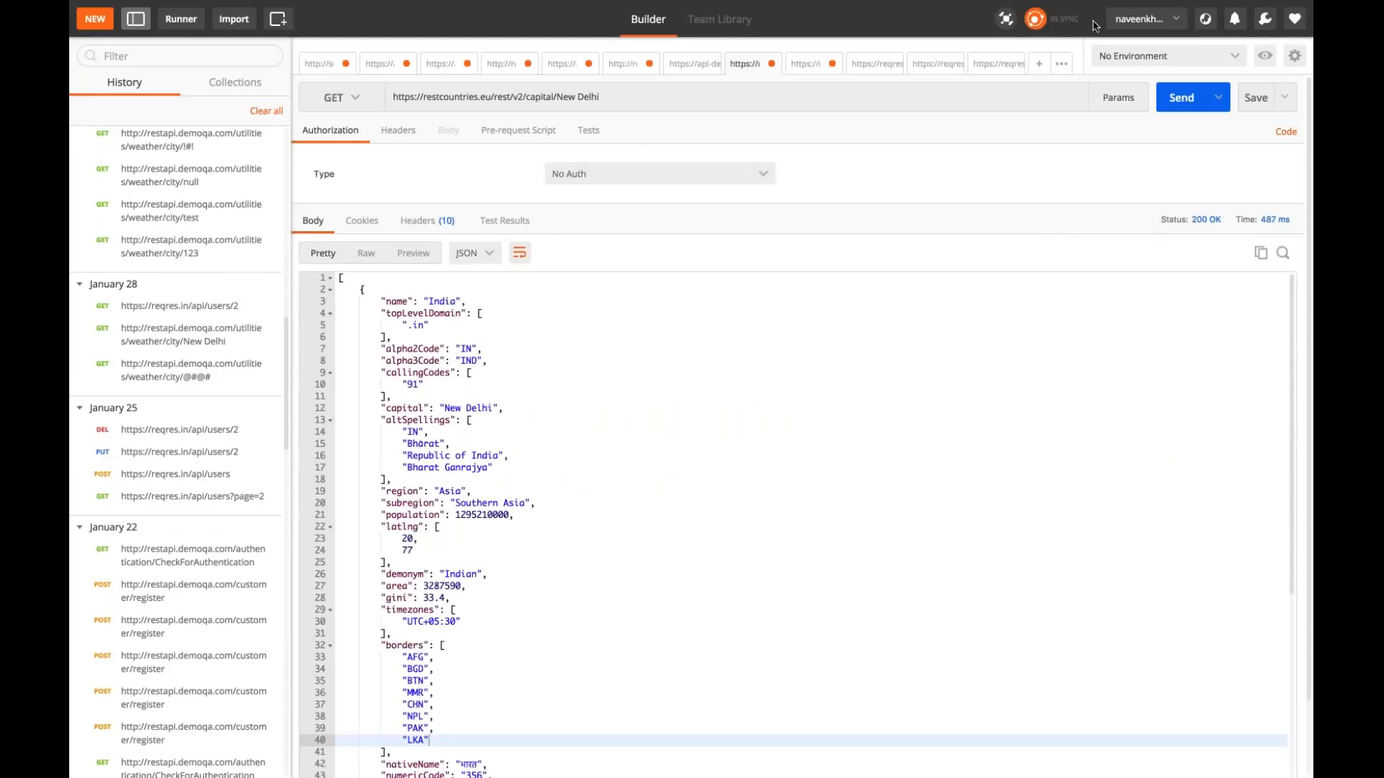
{"action": "left_click", "coordinate": [834, 458]}
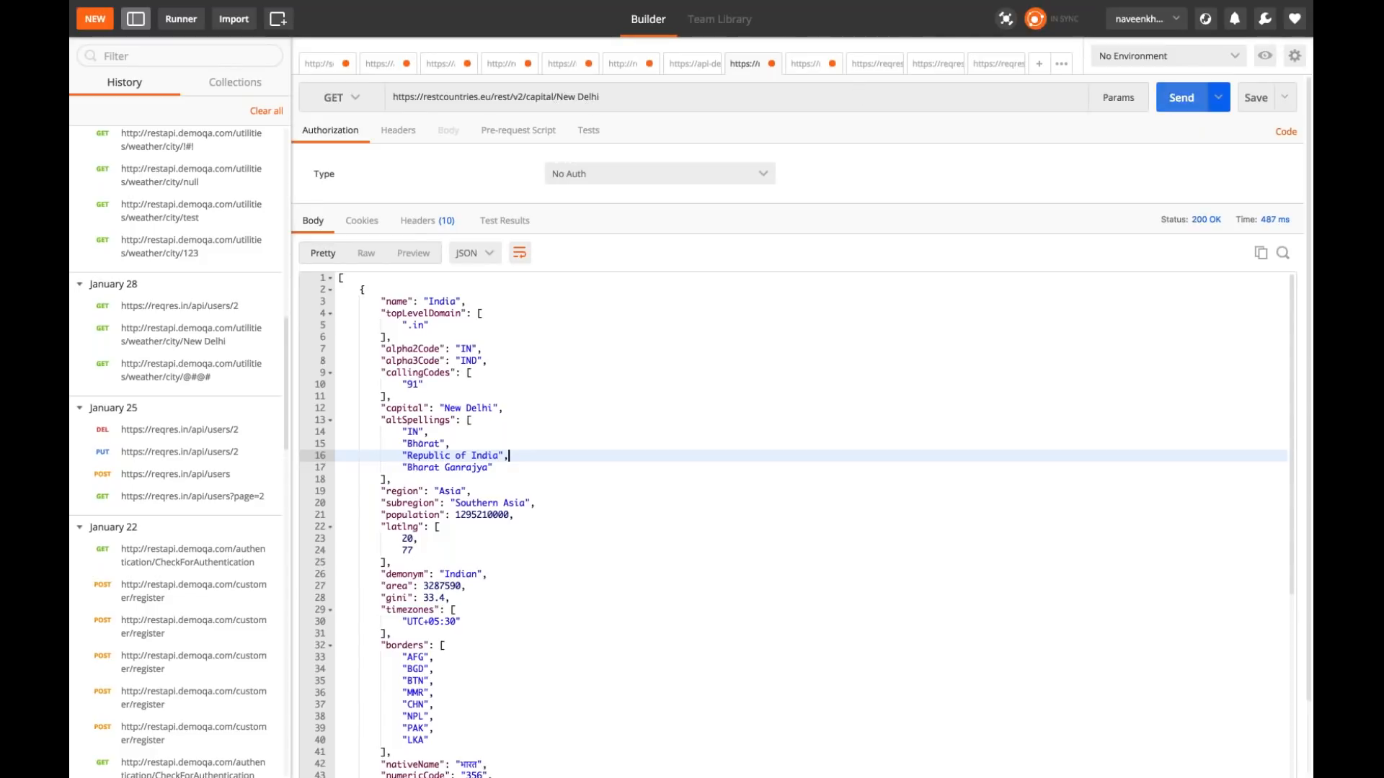
{"action": "left_click", "coordinate": [1182, 97]}
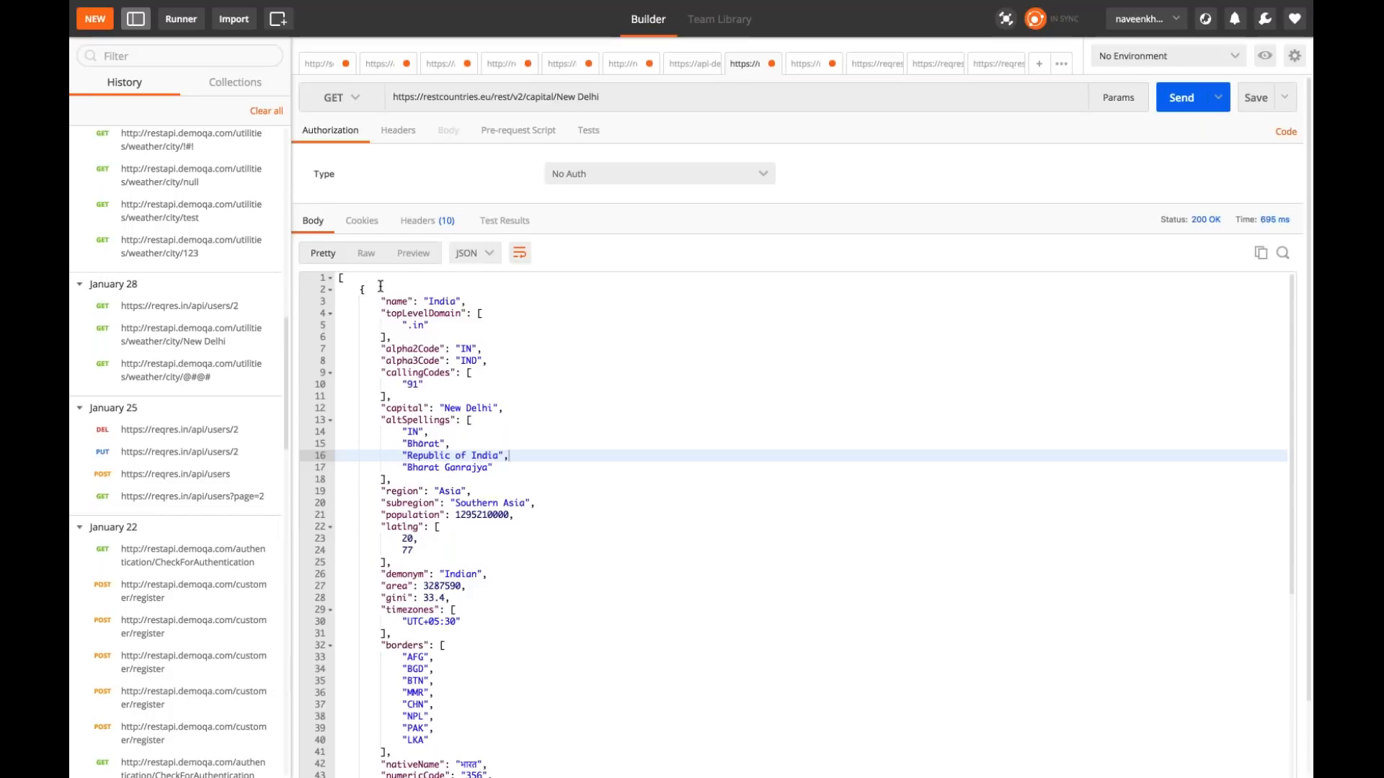
{"action": "triple_click", "coordinate": [556, 94]}
{"action": "key", "text": "super+c"}
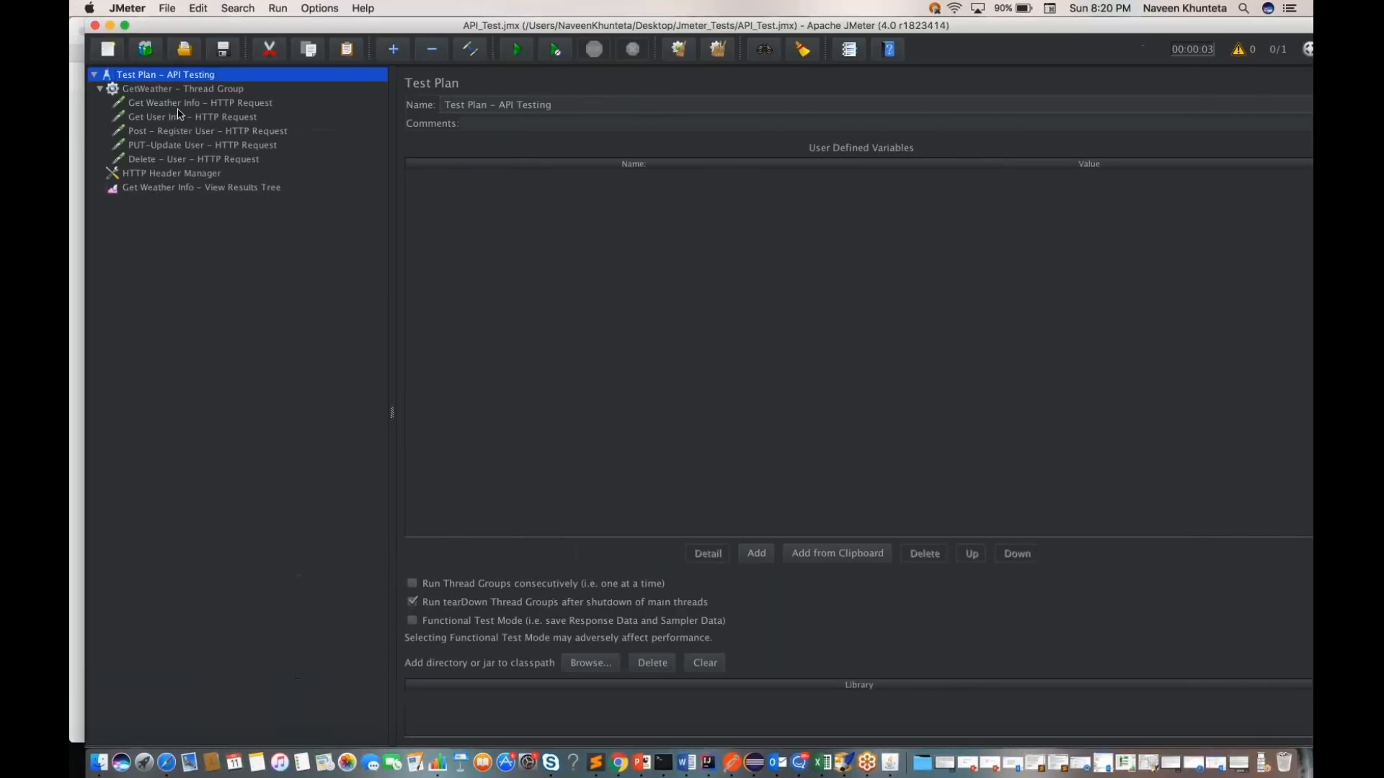
Step: Switch back to JMeter and add an HTTP Request sampler to the GetWeather thread group
{"action": "left_click", "coordinate": [194, 92]}
{"action": "right_click", "coordinate": [195, 93]}
{"action": "mouse_move", "coordinate": [360, 105]}
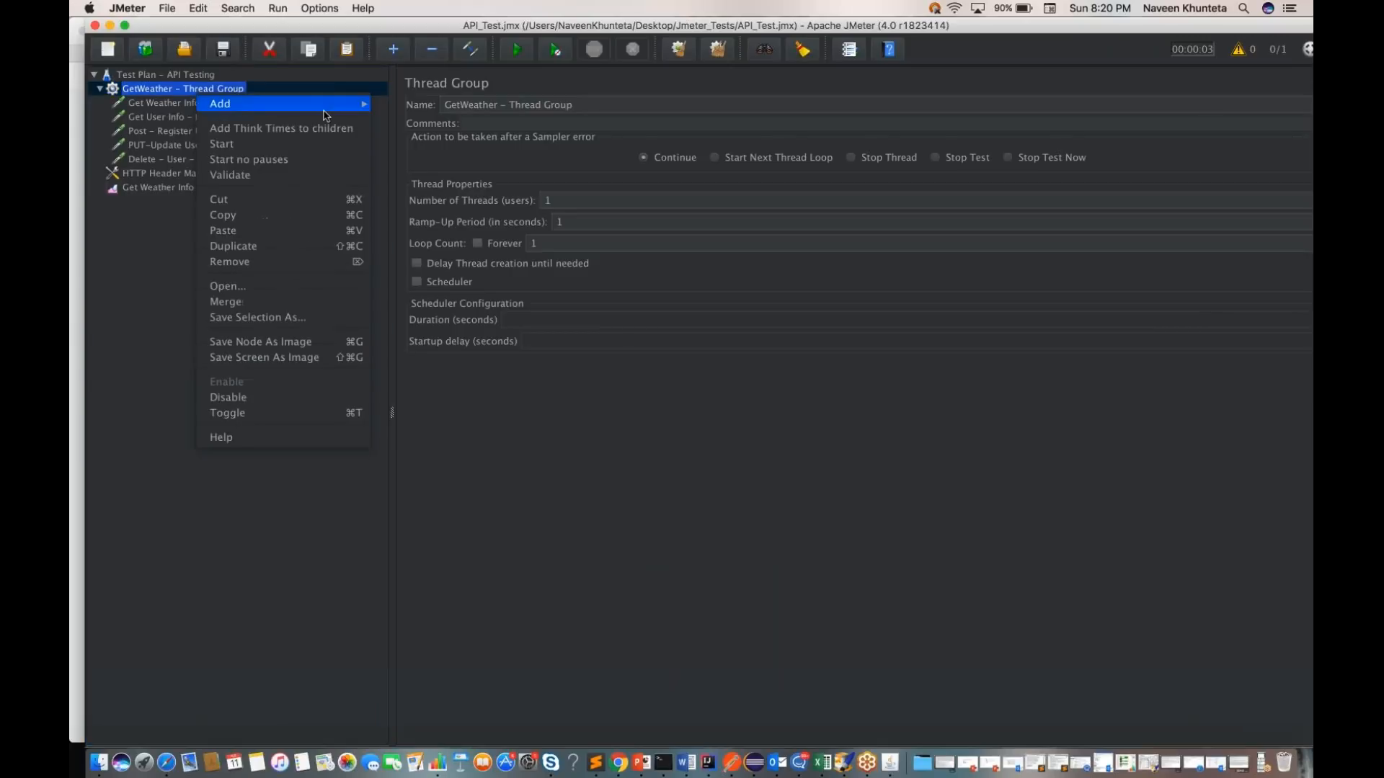
{"action": "mouse_move", "coordinate": [436, 104]}
{"action": "left_click", "coordinate": [517, 103]}
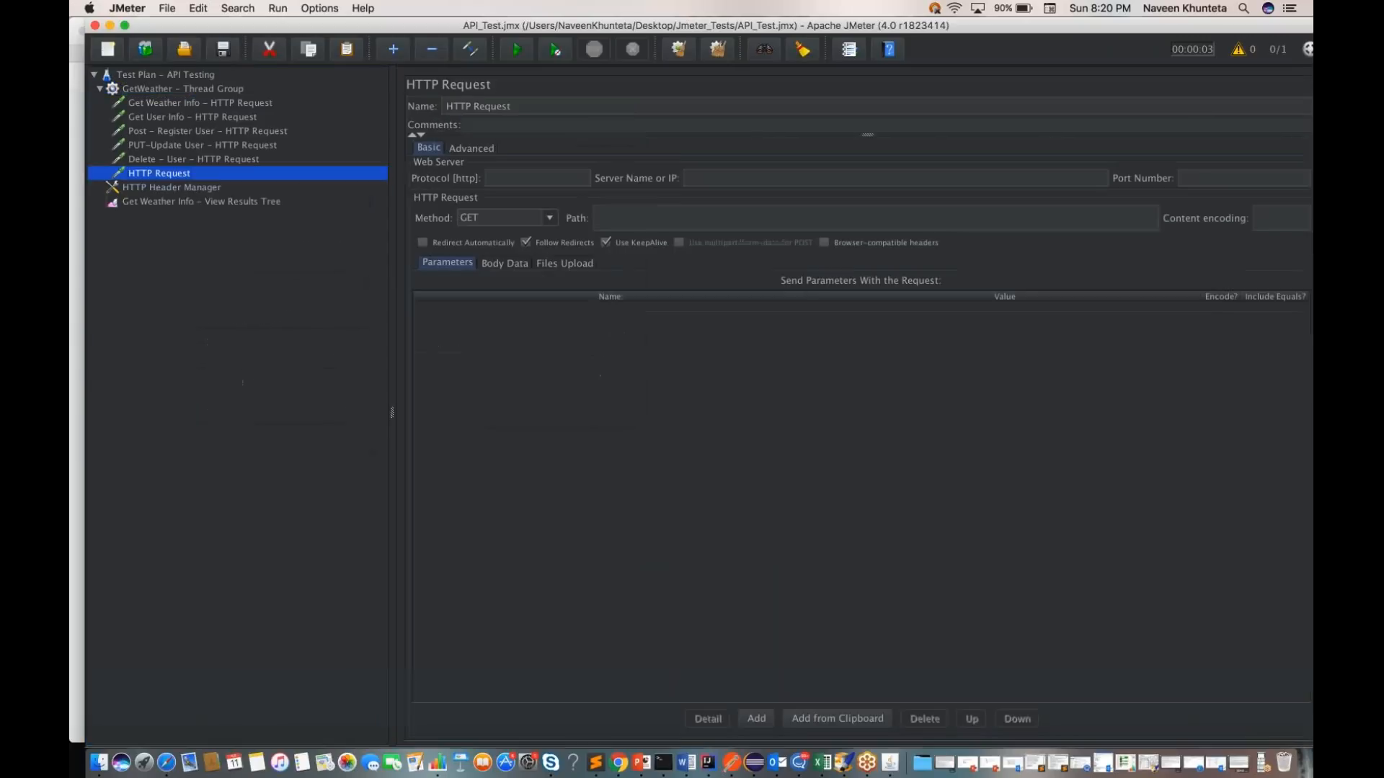
Step: Rename the new sampler as "Get Capital City Info - HTTP Request" and save the test plan
{"action": "left_click", "coordinate": [513, 106]}
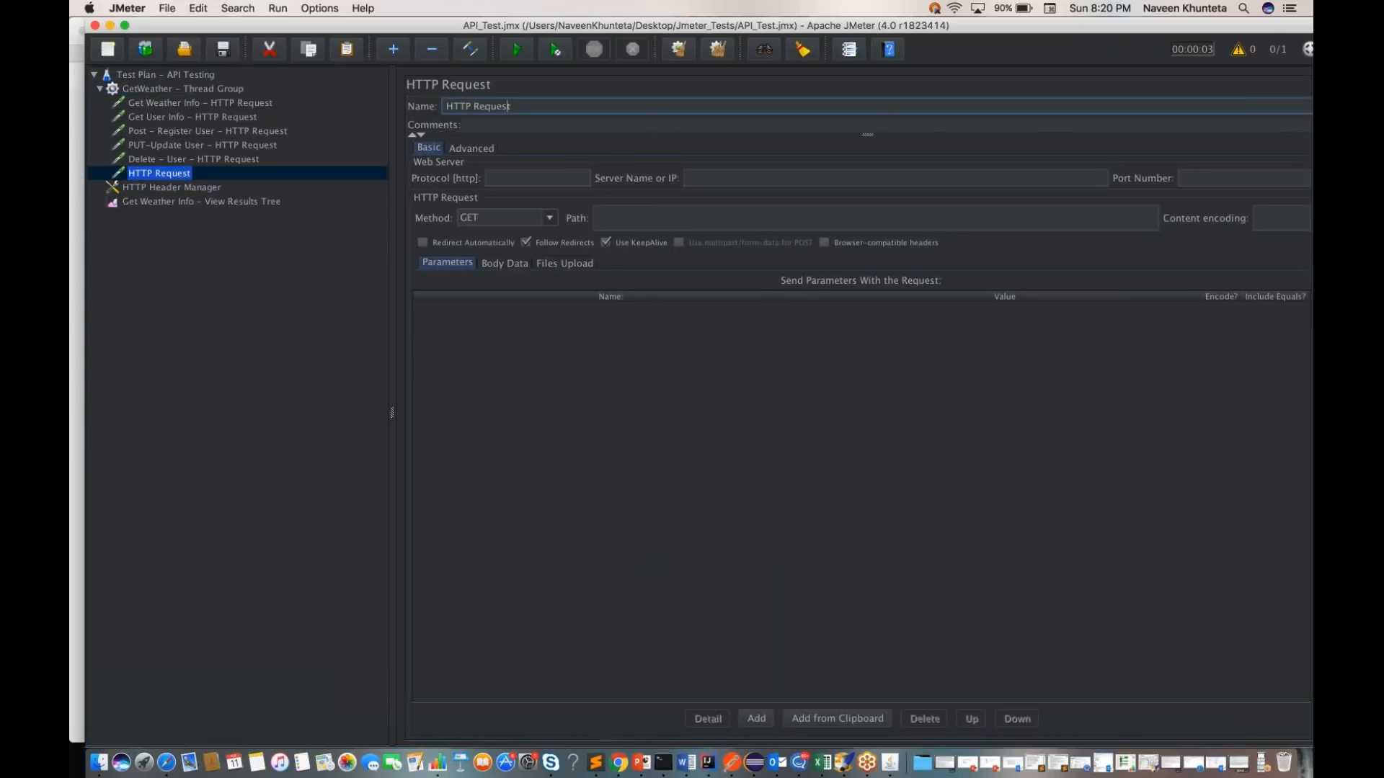
{"action": "type", "text": "Get"}
{"action": "type", "text": " CAptital"}
{"action": "key", "text": "BackSpace"}
{"action": "key", "text": "BackSpace"}
{"action": "key", "text": "BackSpace"}
{"action": "key", "text": "BackSpace"}
{"action": "key", "text": "BackSpace"}
{"action": "key", "text": "BackSpace"}
{"action": "key", "text": "BackSpace"}
{"action": "type", "text": "apital"}
{"action": "type", "text": " C"}
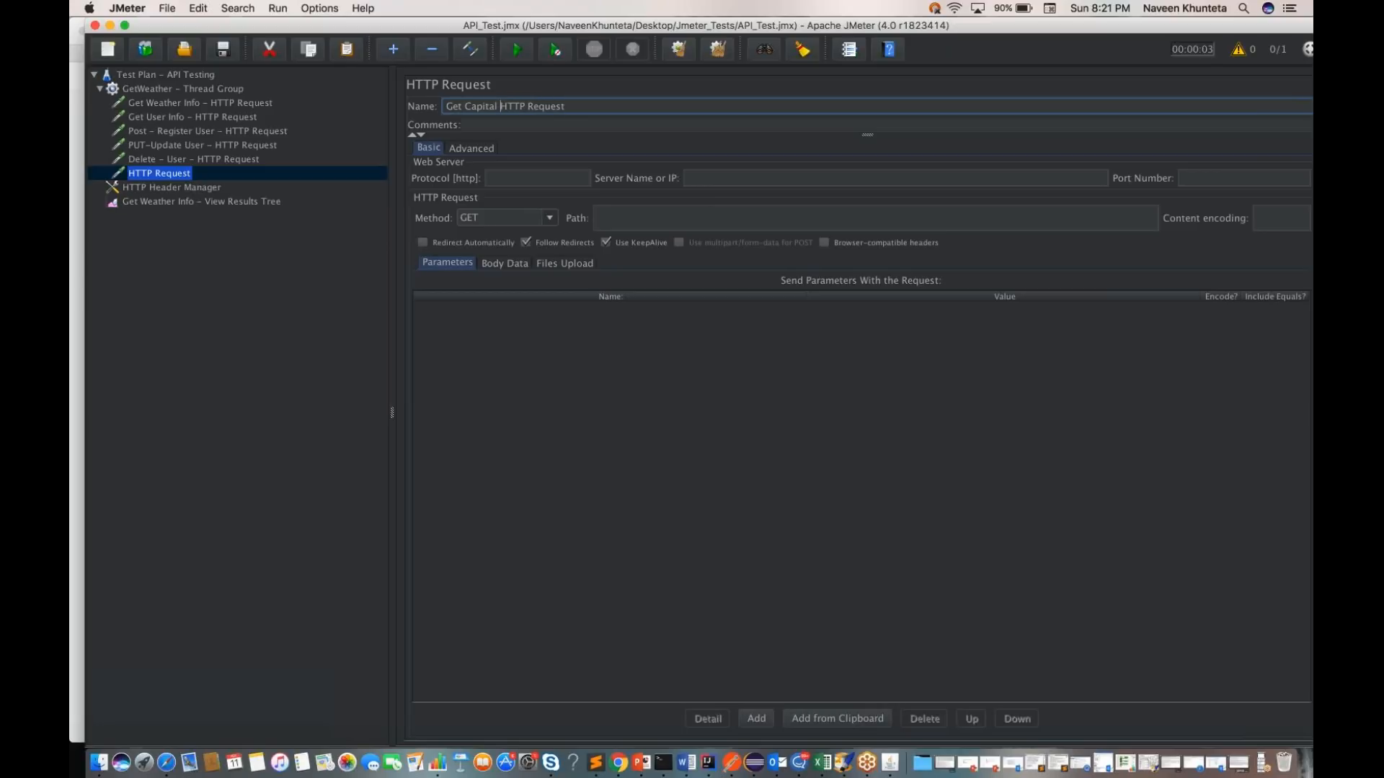
{"action": "type", "text": "ity Info -"}
{"action": "key", "text": "super+s"}
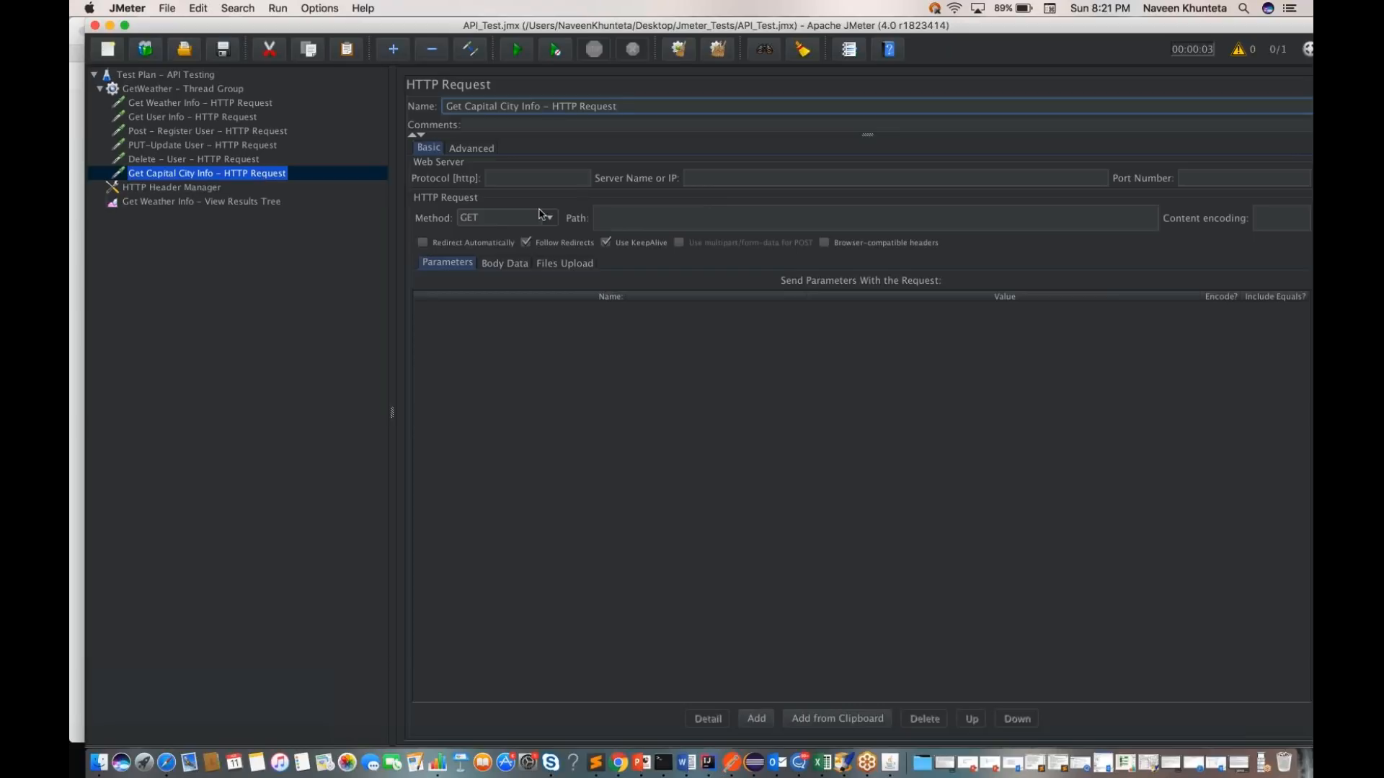
{"action": "left_click", "coordinate": [659, 222]}
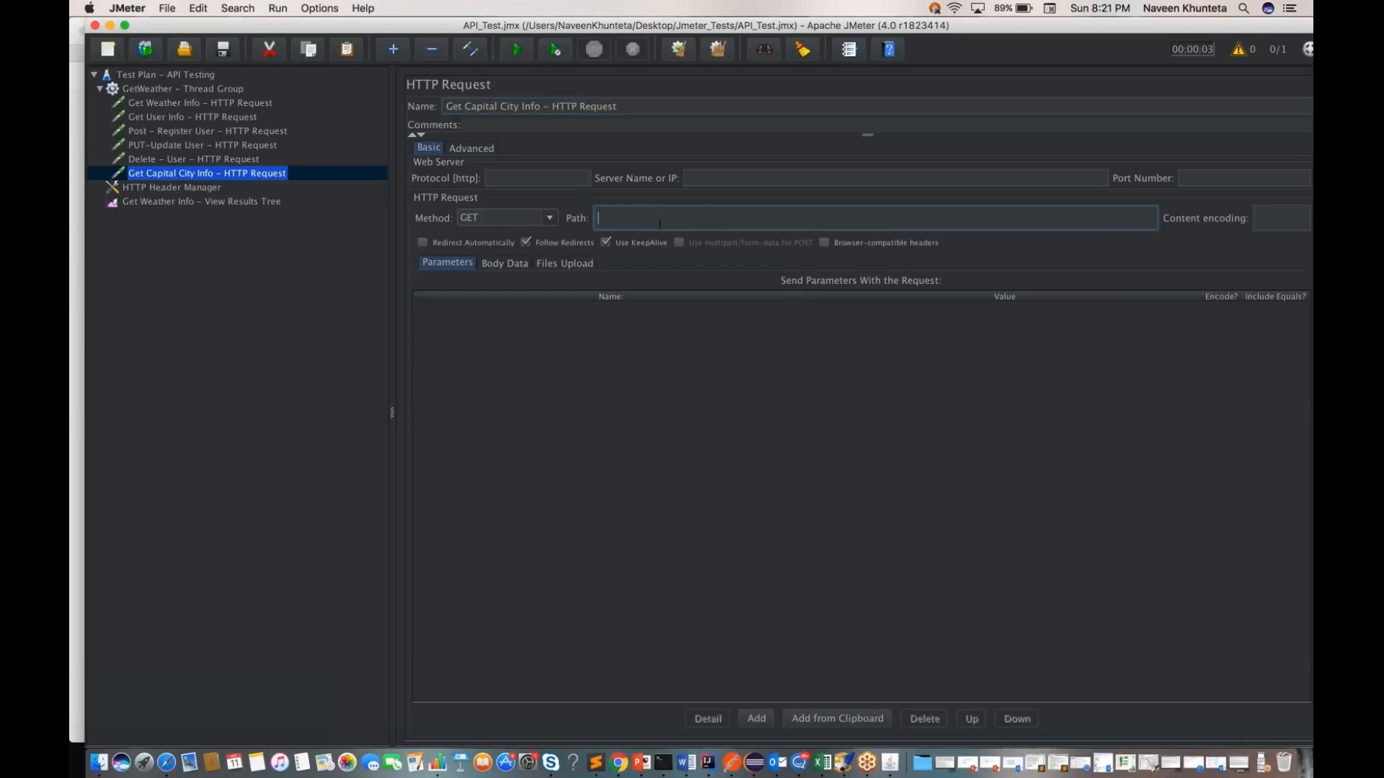
{"action": "left_click", "coordinate": [712, 179]}
{"action": "key", "text": "super+v"}
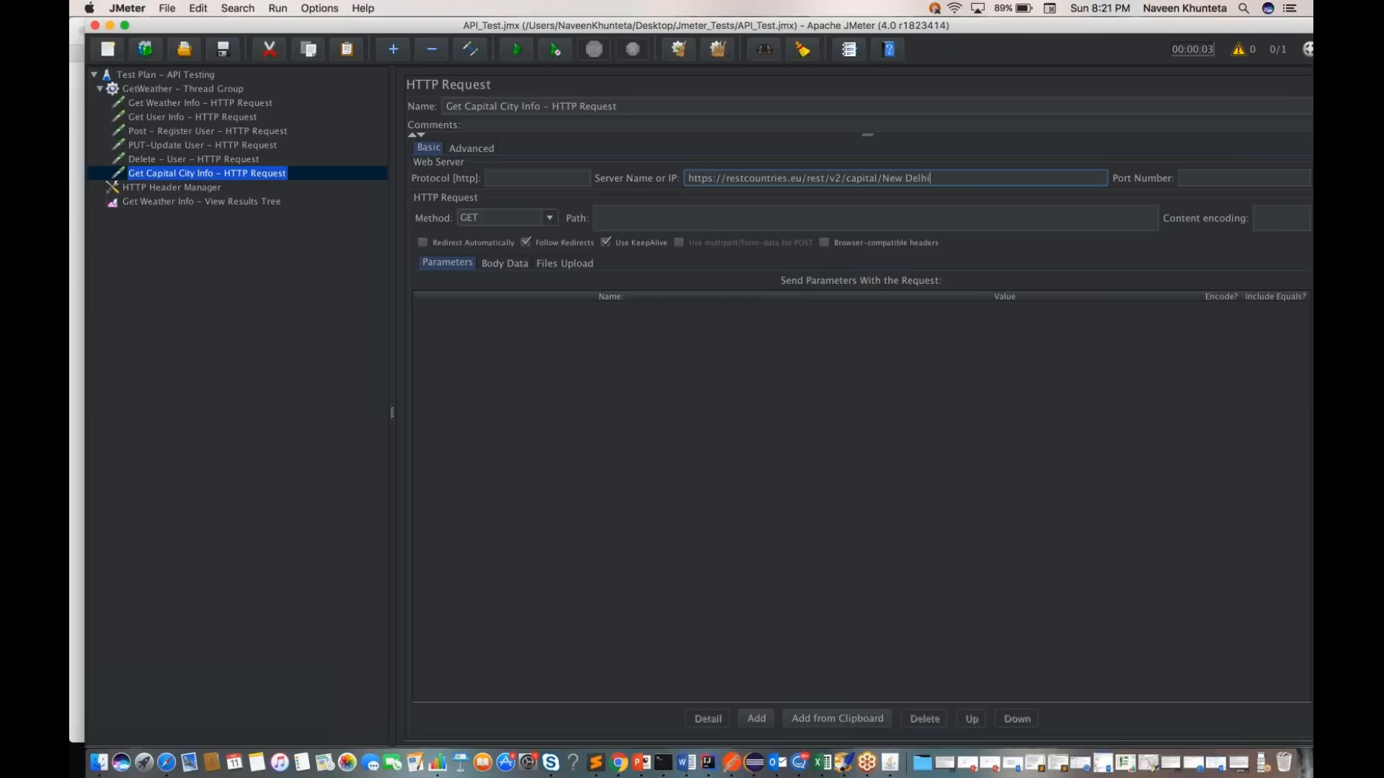
{"action": "left_click_drag", "start_coordinate": [728, 179], "coordinate": [934, 180]}
{"action": "key", "text": "super+c"}
{"action": "key", "text": "BackSpace"}
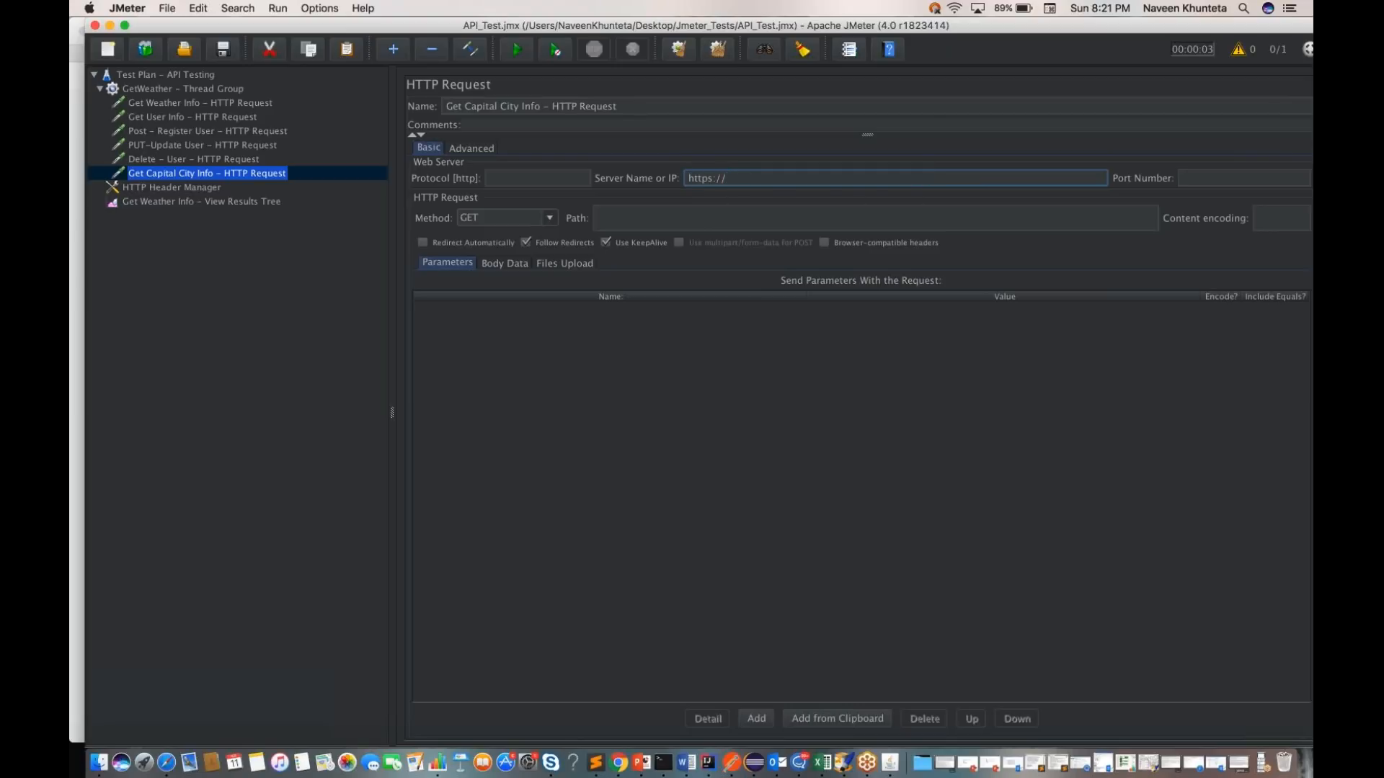
{"action": "triple_click", "coordinate": [722, 178]}
{"action": "key", "text": "super+v"}
{"action": "key", "text": "BackSpace"}
{"action": "key", "text": "BackSpace"}
{"action": "key", "text": "BackSpace"}
{"action": "key", "text": "BackSpace"}
{"action": "key", "text": "BackSpace"}
{"action": "key", "text": "BackSpace"}
{"action": "key", "text": "BackSpace"}
{"action": "key", "text": "BackSpace"}
{"action": "left_click", "coordinate": [537, 178]}
{"action": "type", "text": "https"}
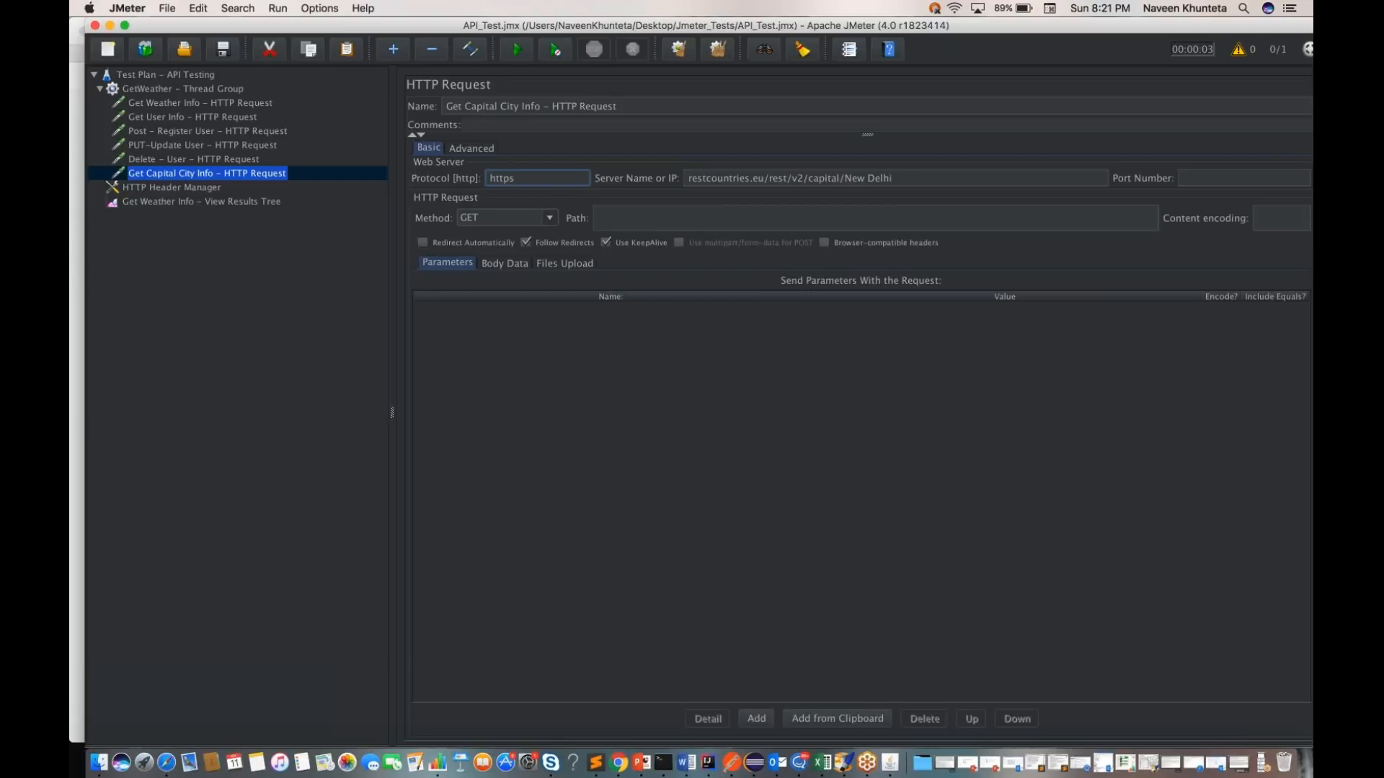
Step: Move "New Delhi" from the server name into the request path, leaving restcountries.eu/rest/v2/capital as the server
{"action": "key", "text": "Tab"}
{"action": "key", "text": "alt+shift+Left"}
{"action": "key", "text": "alt+shift+Left"}
{"action": "key", "text": "super+c"}
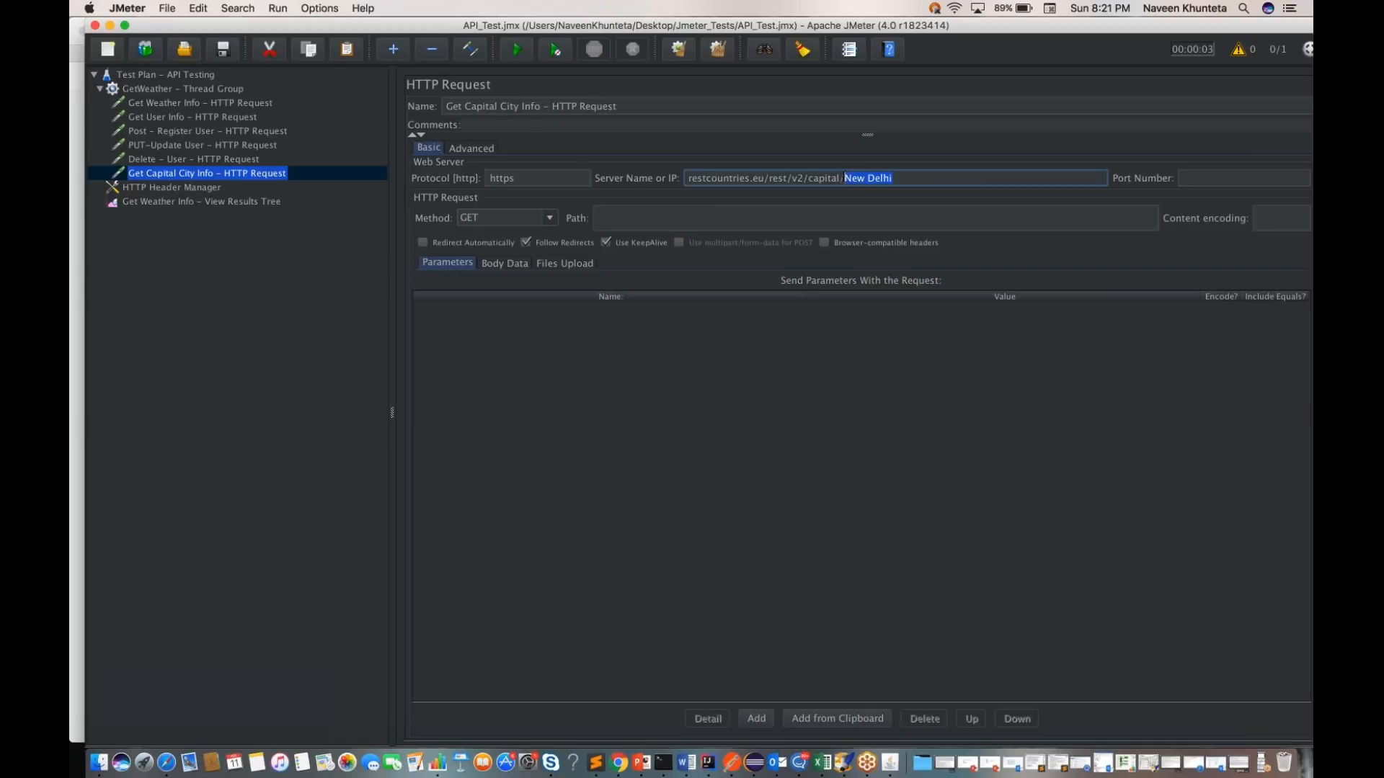
{"action": "key", "text": "BackSpace"}
{"action": "key", "text": "BackSpace"}
{"action": "left_click", "coordinate": [686, 218]}
{"action": "key", "text": "super+v"}
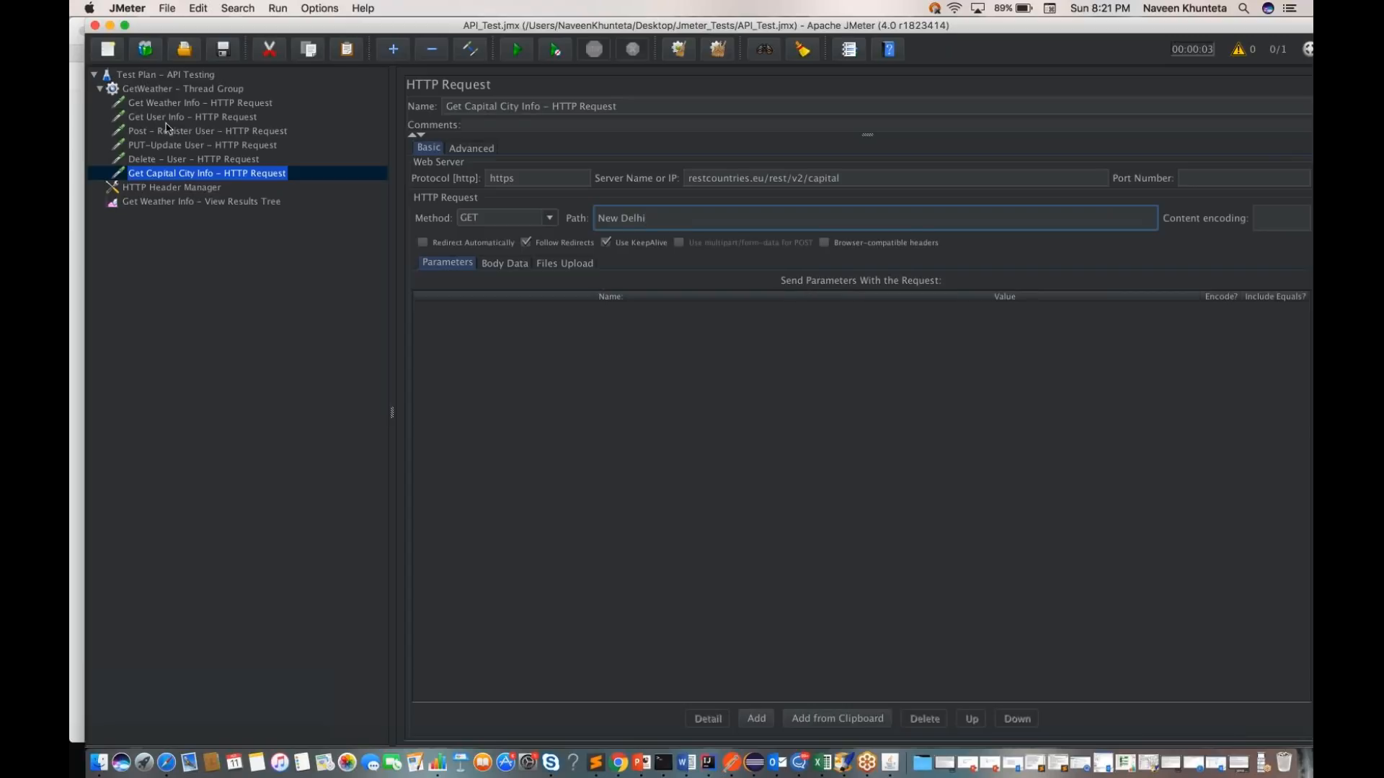
Step: Run the whole API Testing test plan and open the View Results Tree
{"action": "left_click", "coordinate": [163, 76]}
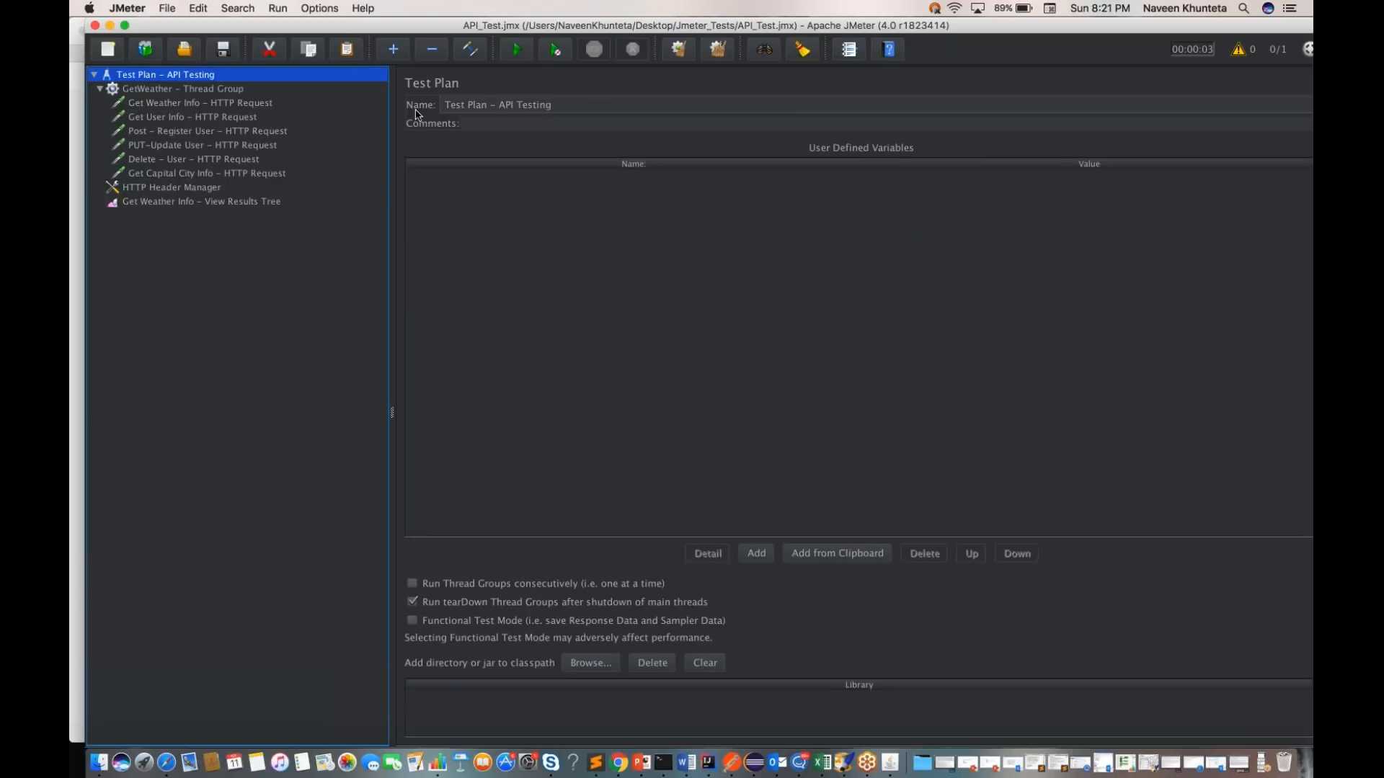
{"action": "left_click", "coordinate": [517, 51]}
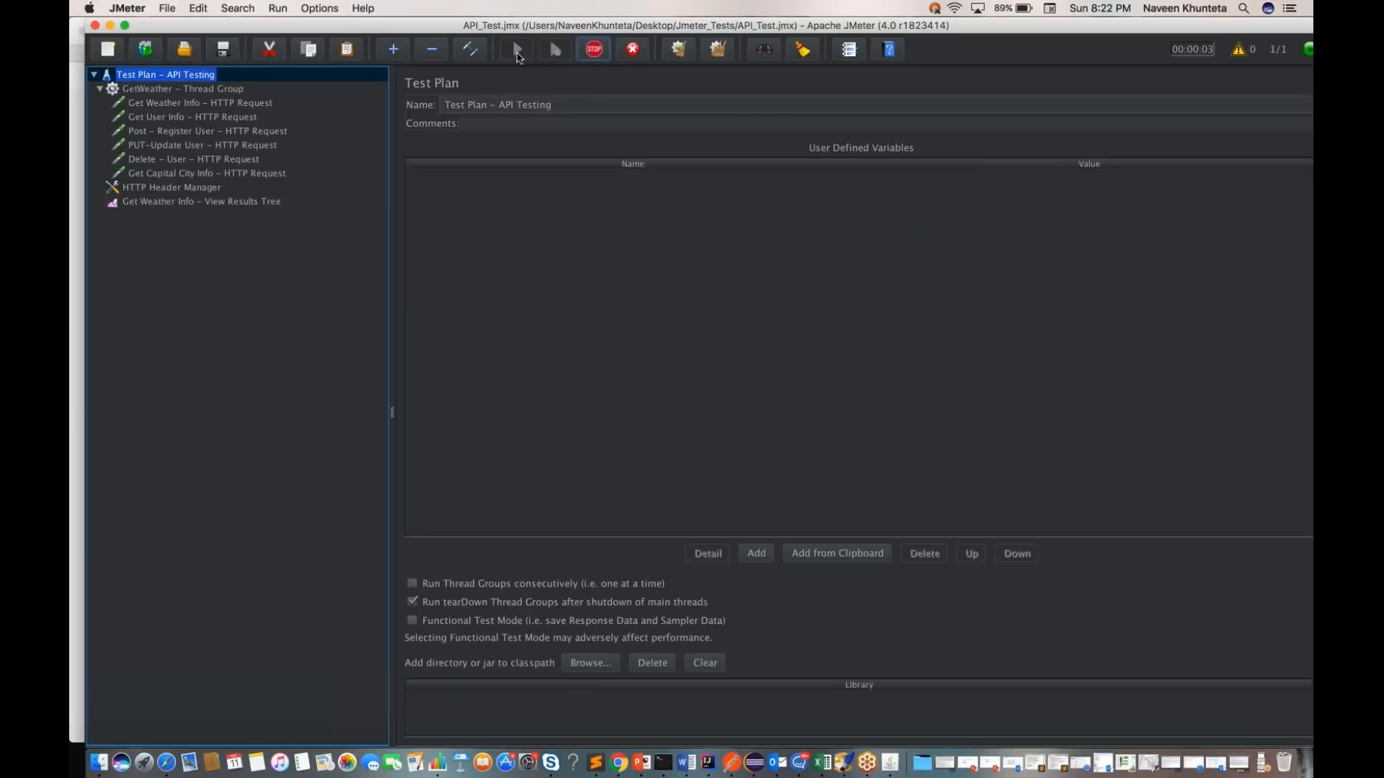
{"action": "left_click", "coordinate": [236, 205]}
Step: Review the new run's sampler results and examine the Get Capital City Info request and its response data
{"action": "left_click", "coordinate": [466, 340]}
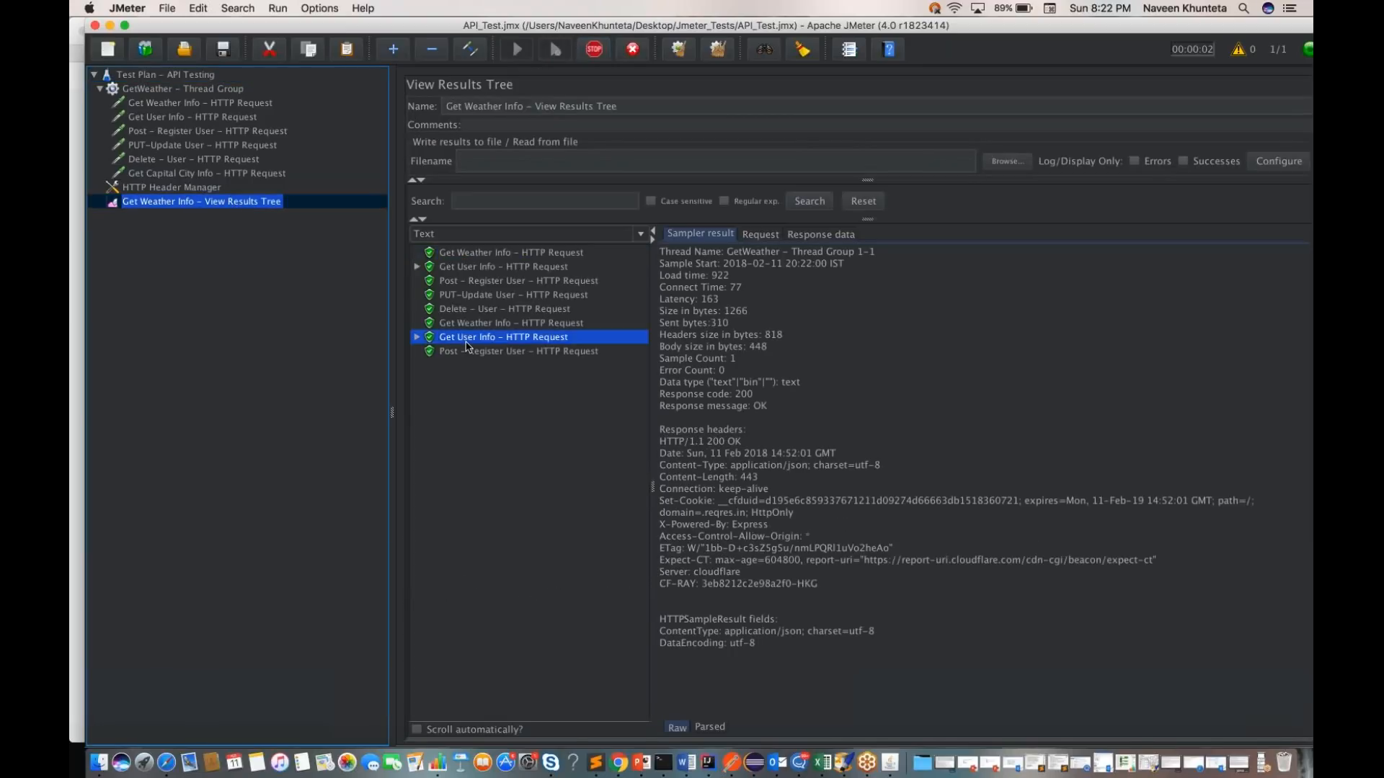
{"action": "key", "text": "Down"}
{"action": "key", "text": "Down"}
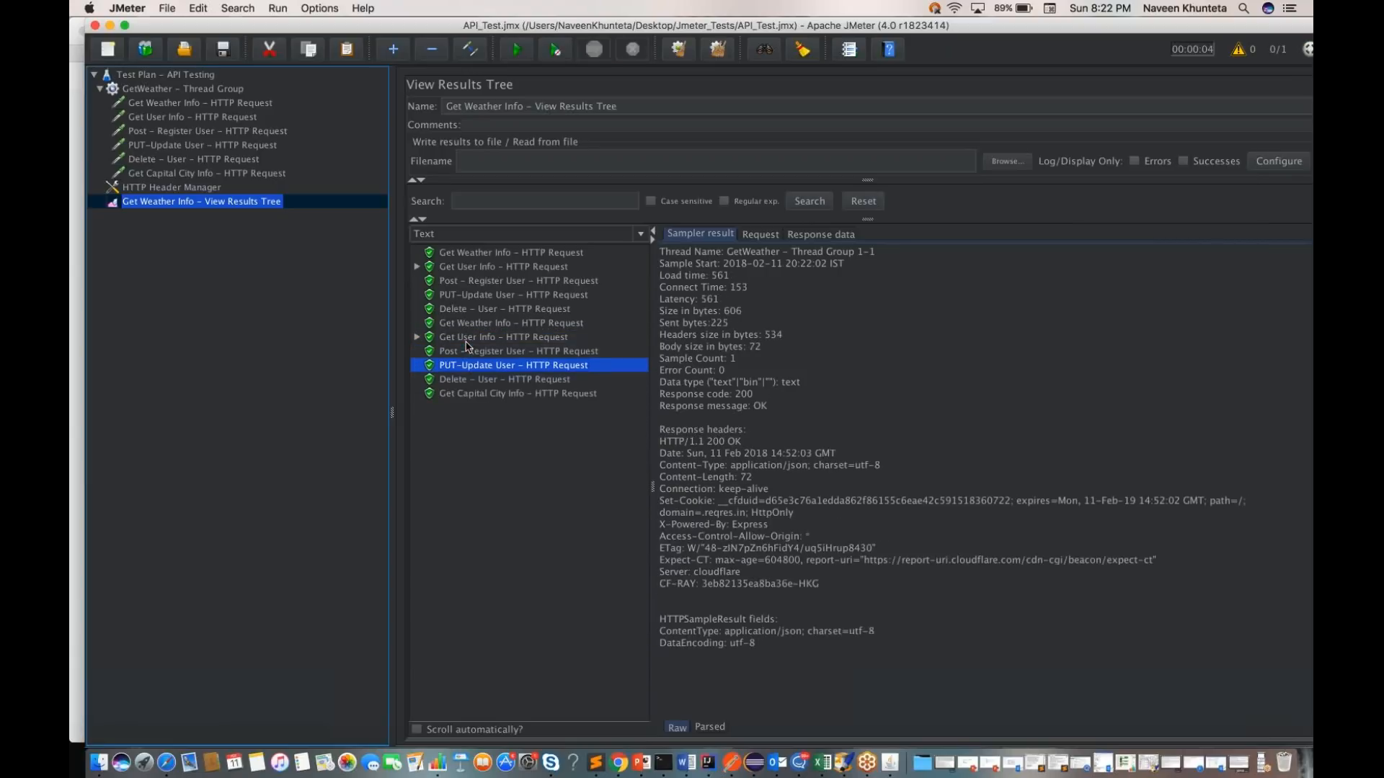
{"action": "key", "text": "Down"}
{"action": "key", "text": "Down"}
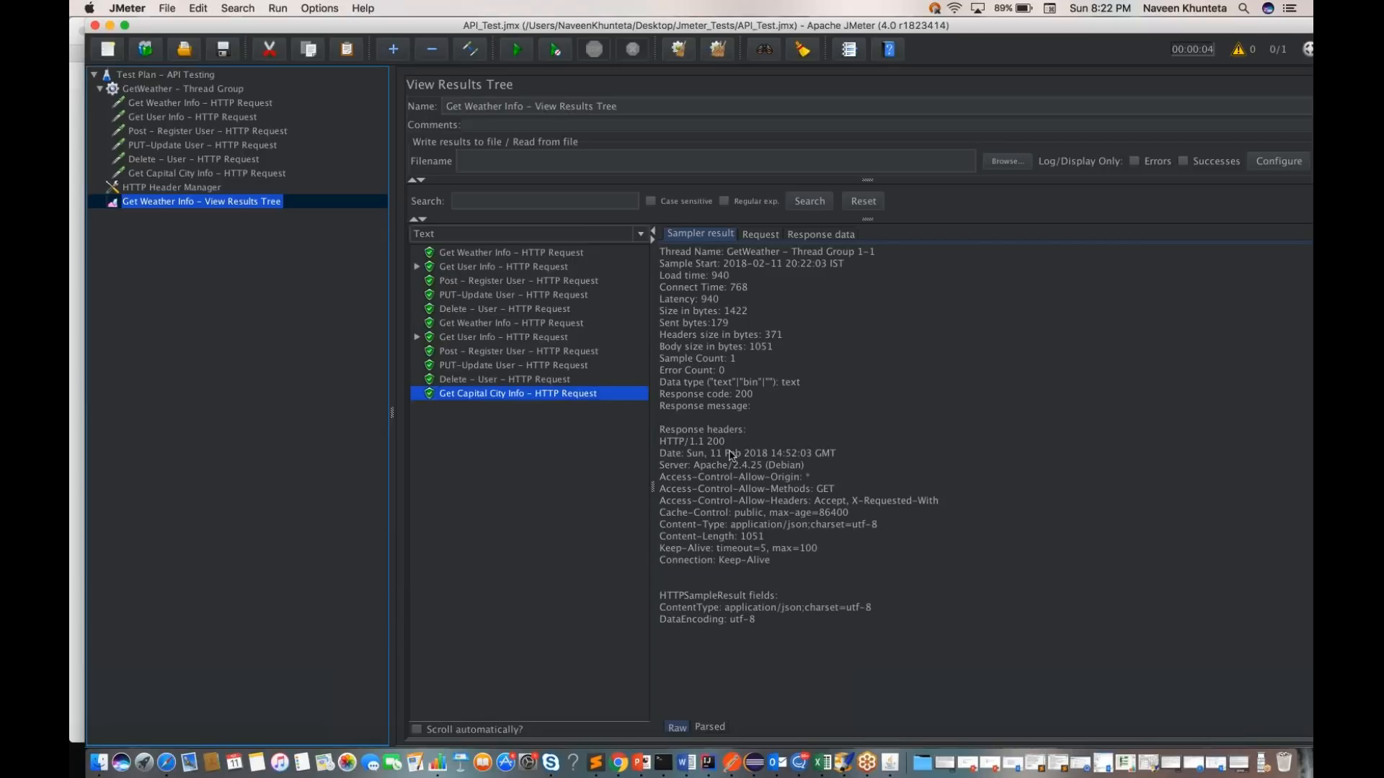
{"action": "left_click", "coordinate": [761, 234]}
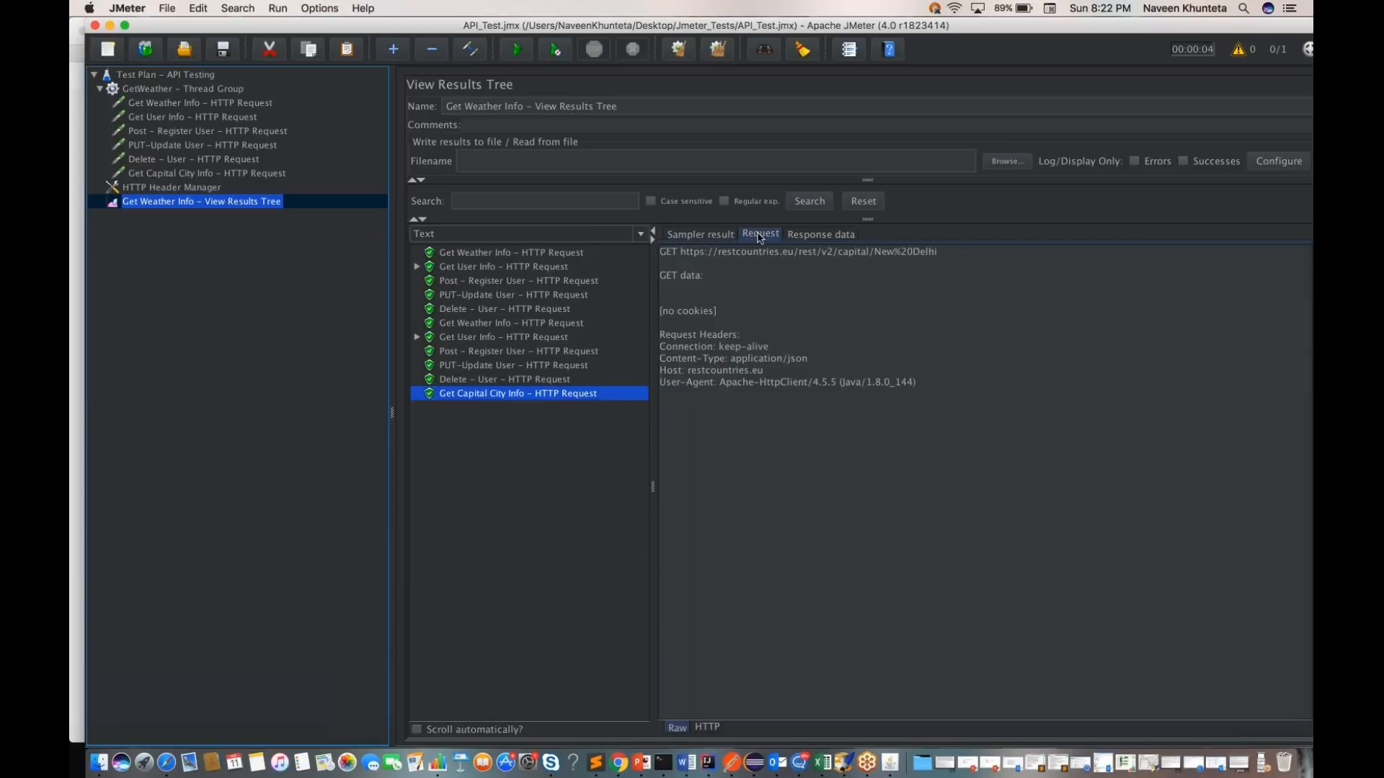
{"action": "left_click", "coordinate": [821, 234]}
Step: Copy the full capital city response body, replace the JSONLint content in Safari with it and validate the JSON
{"action": "left_click", "coordinate": [803, 252]}
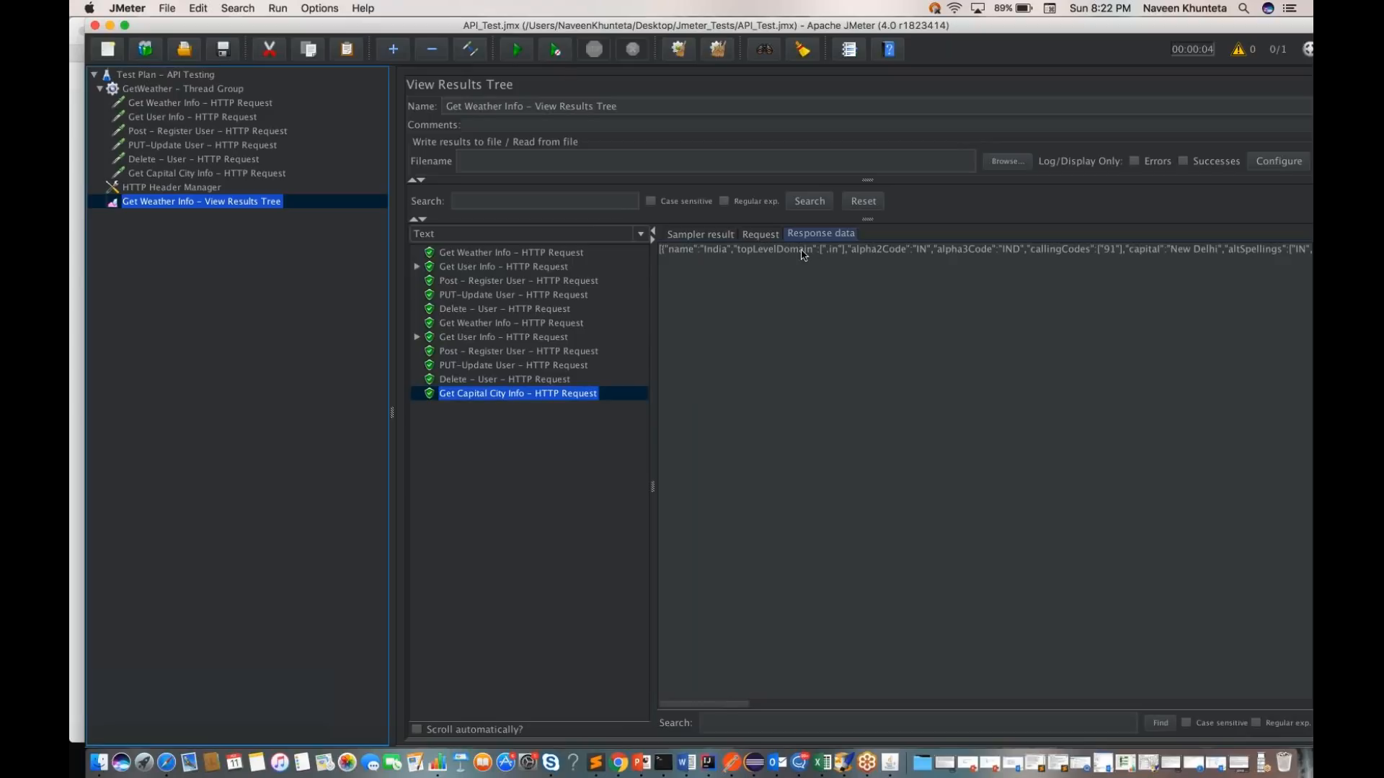
{"action": "key", "text": "super+a"}
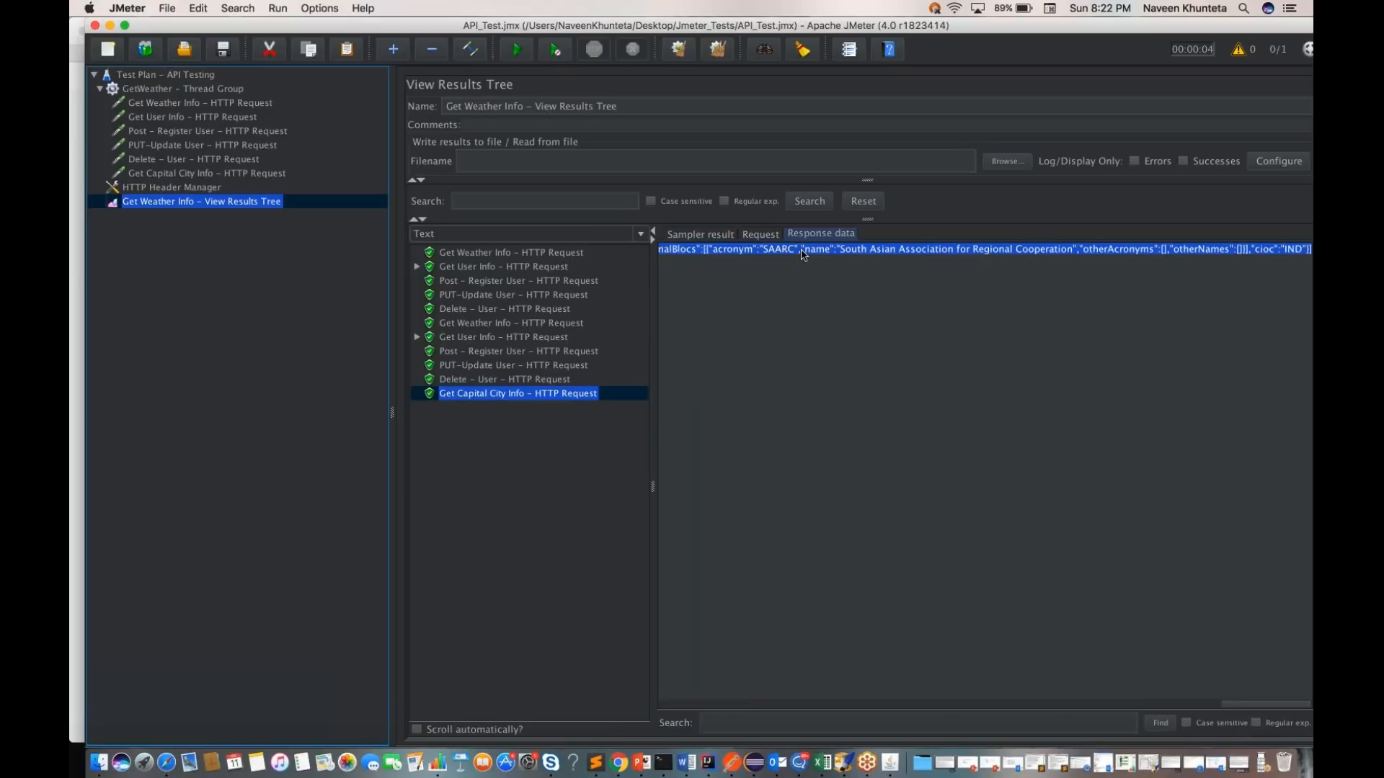
{"action": "left_click", "coordinate": [167, 762]}
{"action": "key", "text": "super+a"}
{"action": "key", "text": "super+v"}
{"action": "left_click", "coordinate": [342, 522]}
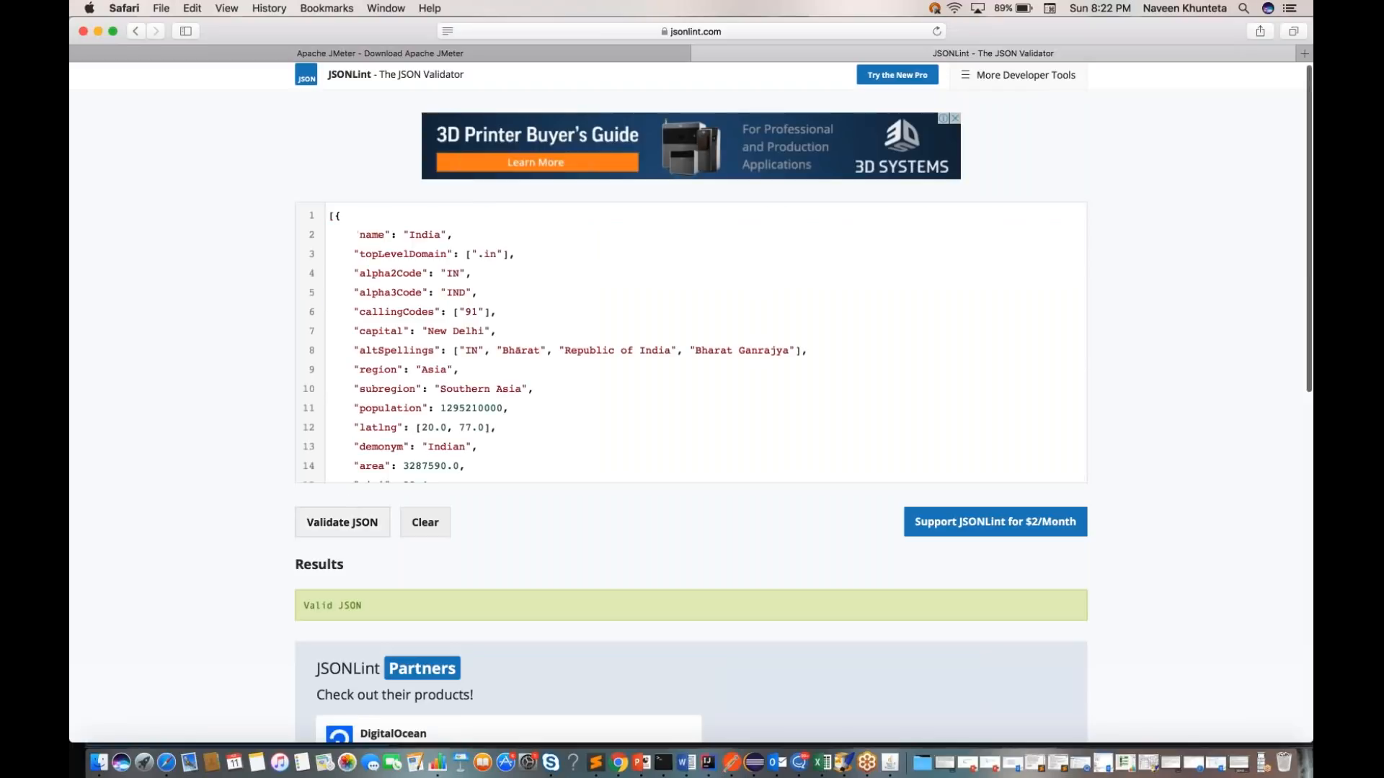
{"action": "scroll", "coordinate": [692, 338], "scroll_direction": "down", "scroll_amount": 10}
{"action": "scroll", "coordinate": [589, 364], "scroll_direction": "down", "scroll_amount": 5}
{"action": "scroll", "coordinate": [589, 364], "scroll_direction": "up", "scroll_amount": 15}
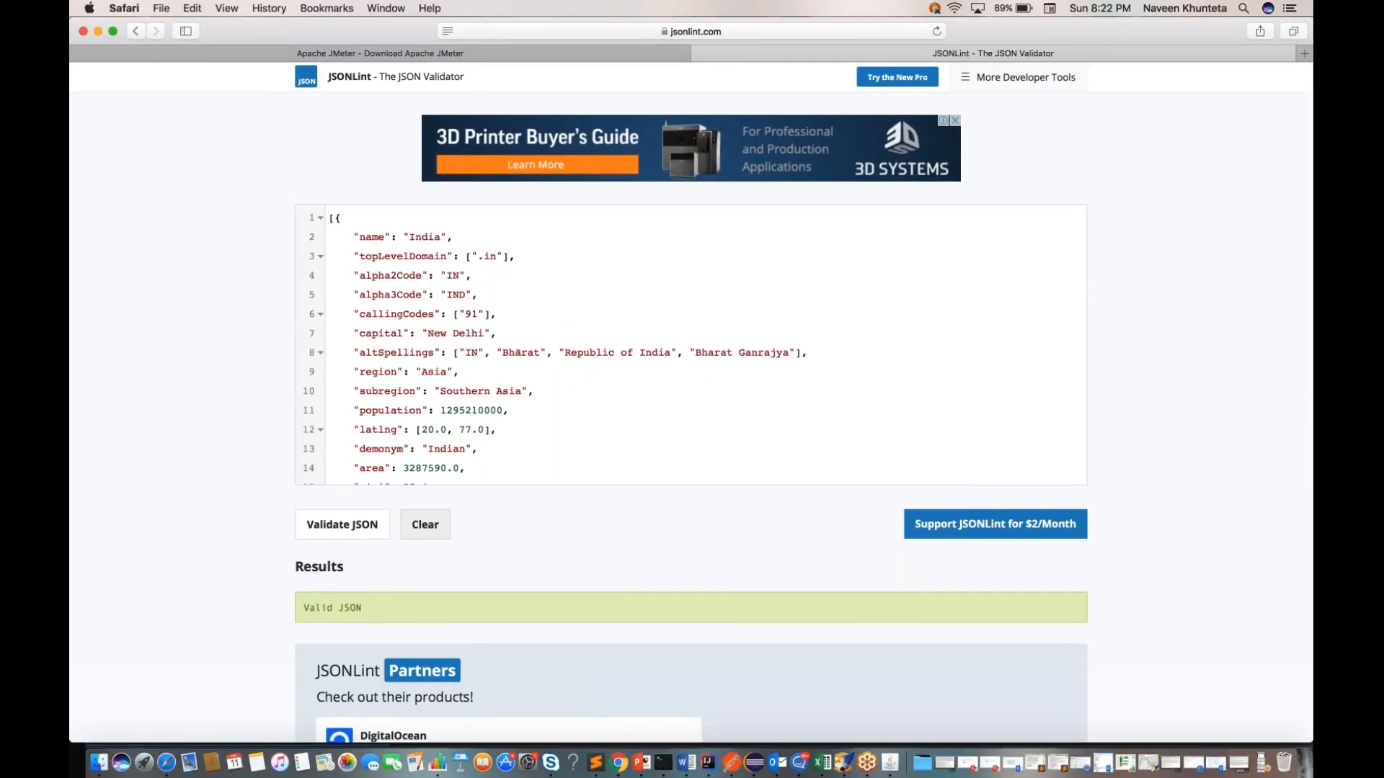
Step: Switch to Postman and examine the New Delhi response, including the altSpellings entries, through to its end
{"action": "key", "text": "ctrl+Right"}
{"action": "scroll", "coordinate": [769, 604], "scroll_direction": "down", "scroll_amount": 2}
{"action": "scroll", "coordinate": [436, 348], "scroll_direction": "up", "scroll_amount": 2}
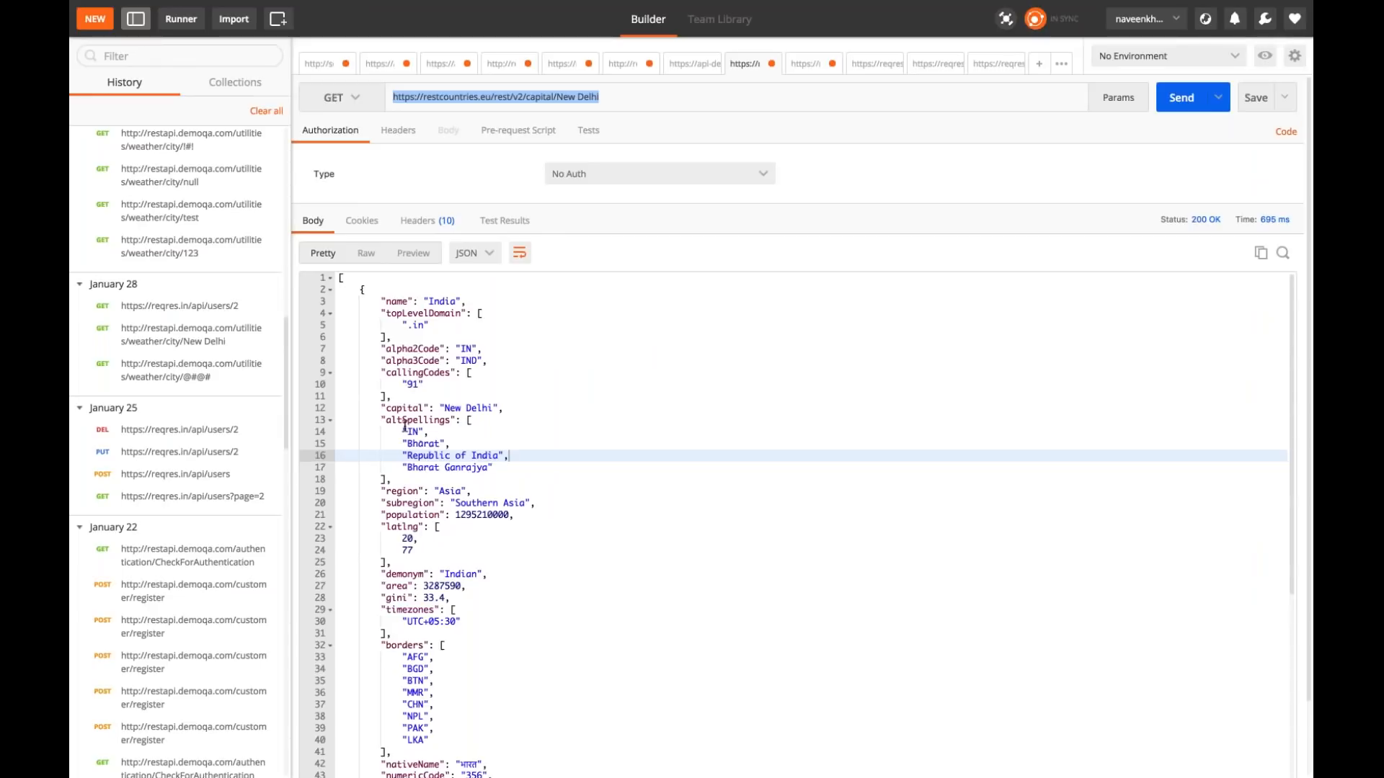
{"action": "left_click_drag", "start_coordinate": [401, 430], "coordinate": [498, 468]}
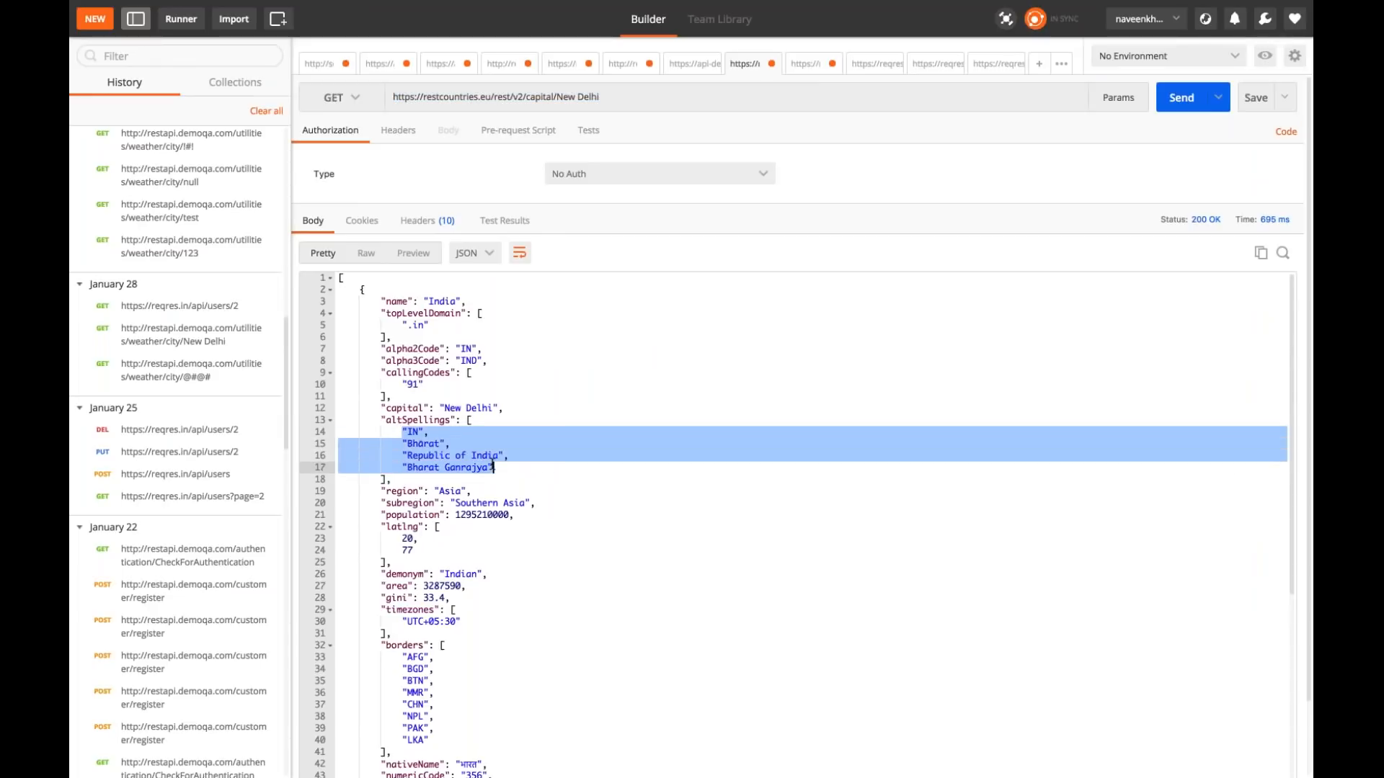
{"action": "scroll", "coordinate": [590, 516], "scroll_direction": "down", "scroll_amount": 5}
{"action": "scroll", "coordinate": [590, 517], "scroll_direction": "down", "scroll_amount": 2}
{"action": "scroll", "coordinate": [590, 517], "scroll_direction": "up", "scroll_amount": 2}
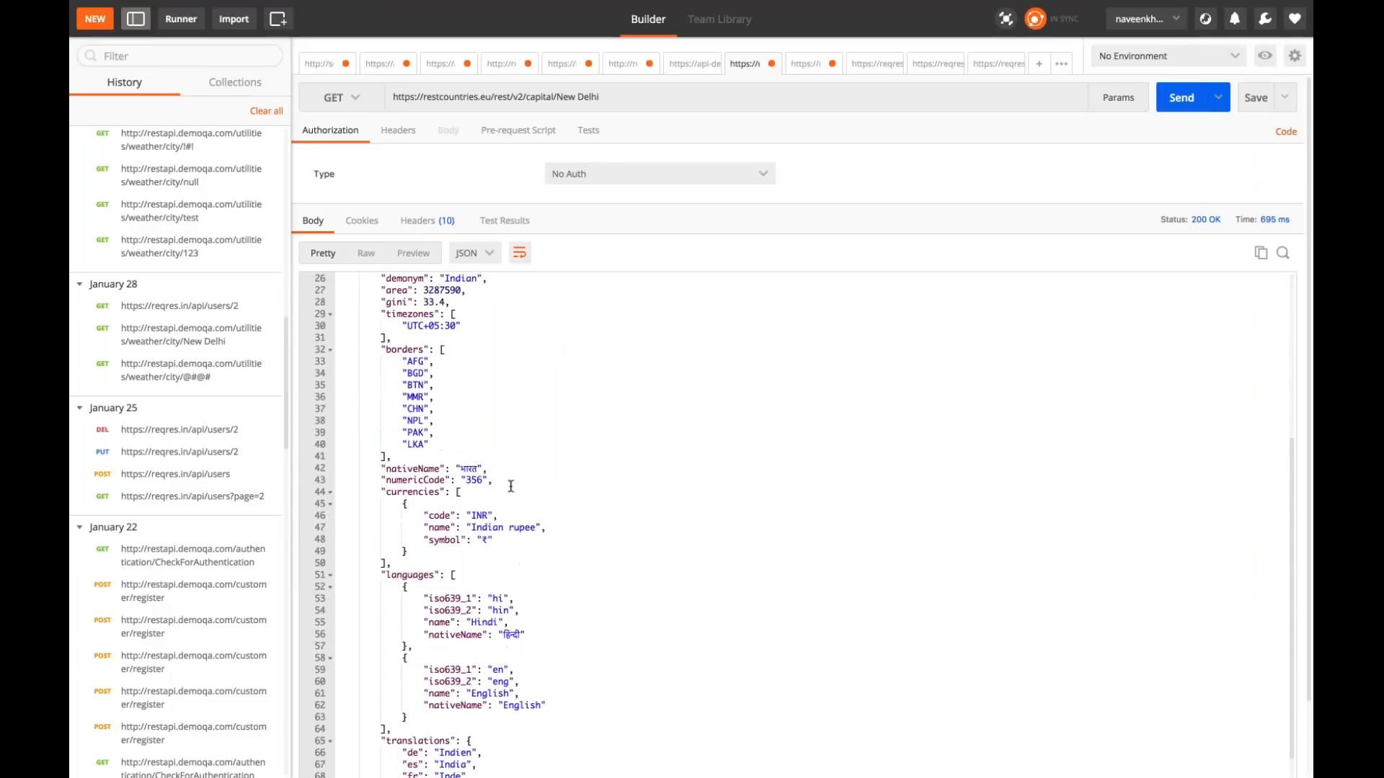
{"action": "scroll", "coordinate": [505, 393], "scroll_direction": "down", "scroll_amount": 5}
{"action": "scroll", "coordinate": [544, 513], "scroll_direction": "down", "scroll_amount": 3}
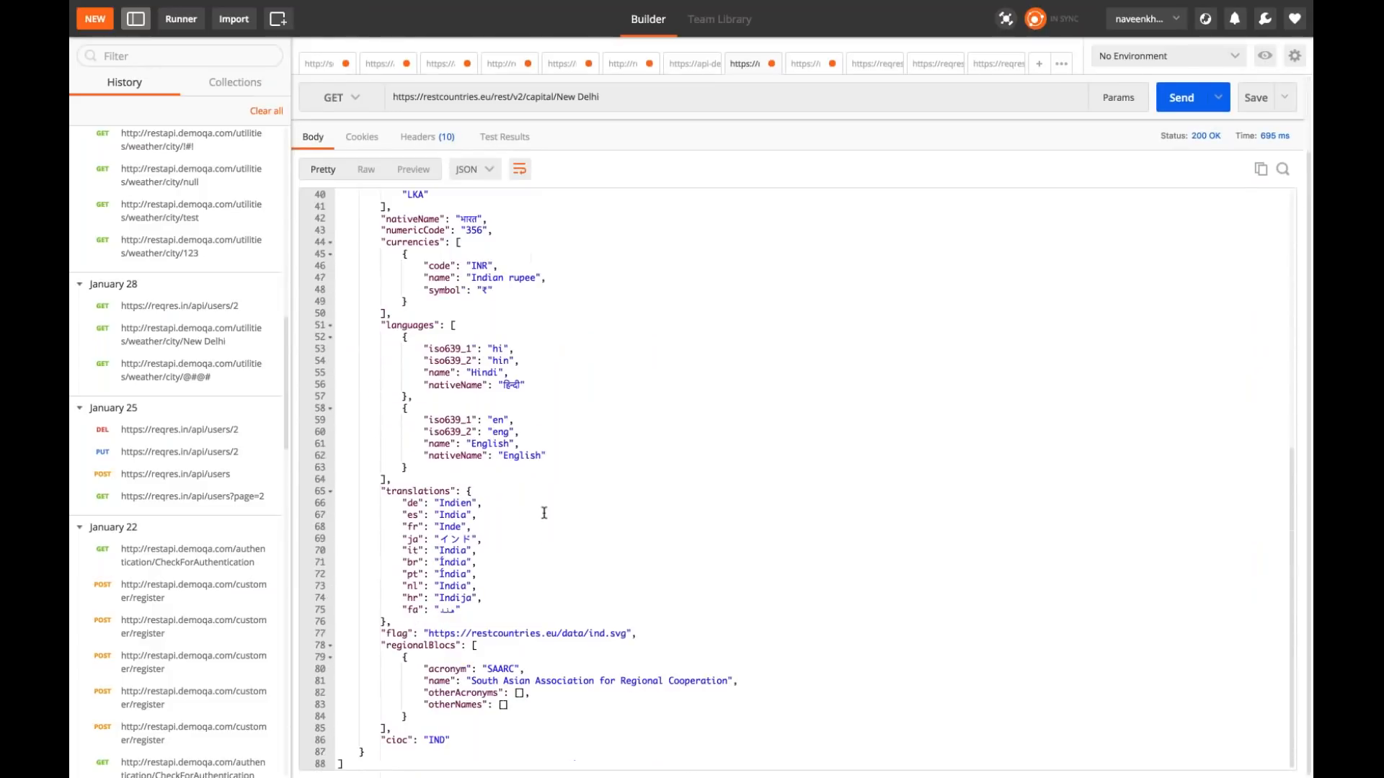
Step: Return to JSONLint and check the borders list of the validated response against Postman
{"action": "key", "text": "ctrl+Left"}
{"action": "scroll", "coordinate": [541, 430], "scroll_direction": "down", "scroll_amount": 5}
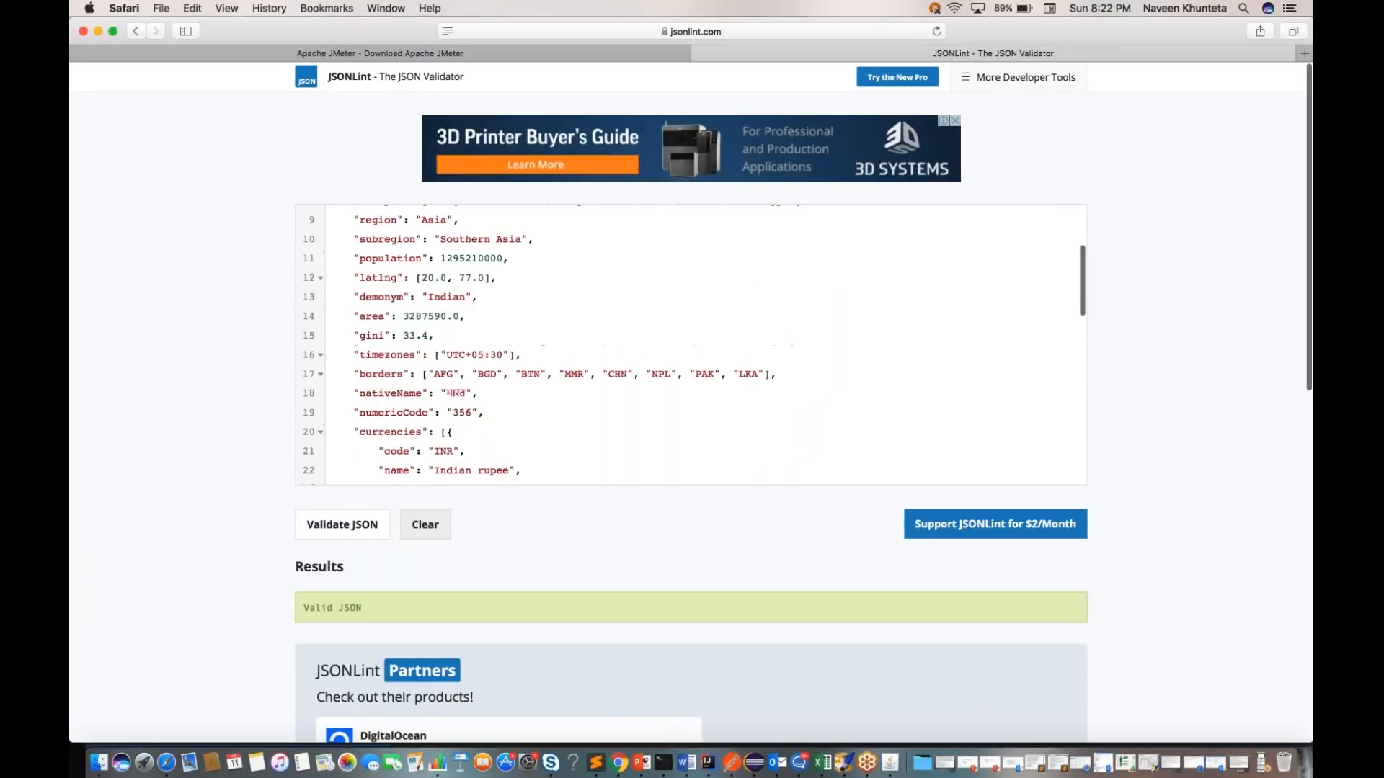
{"action": "scroll", "coordinate": [540, 427], "scroll_direction": "down", "scroll_amount": 2}
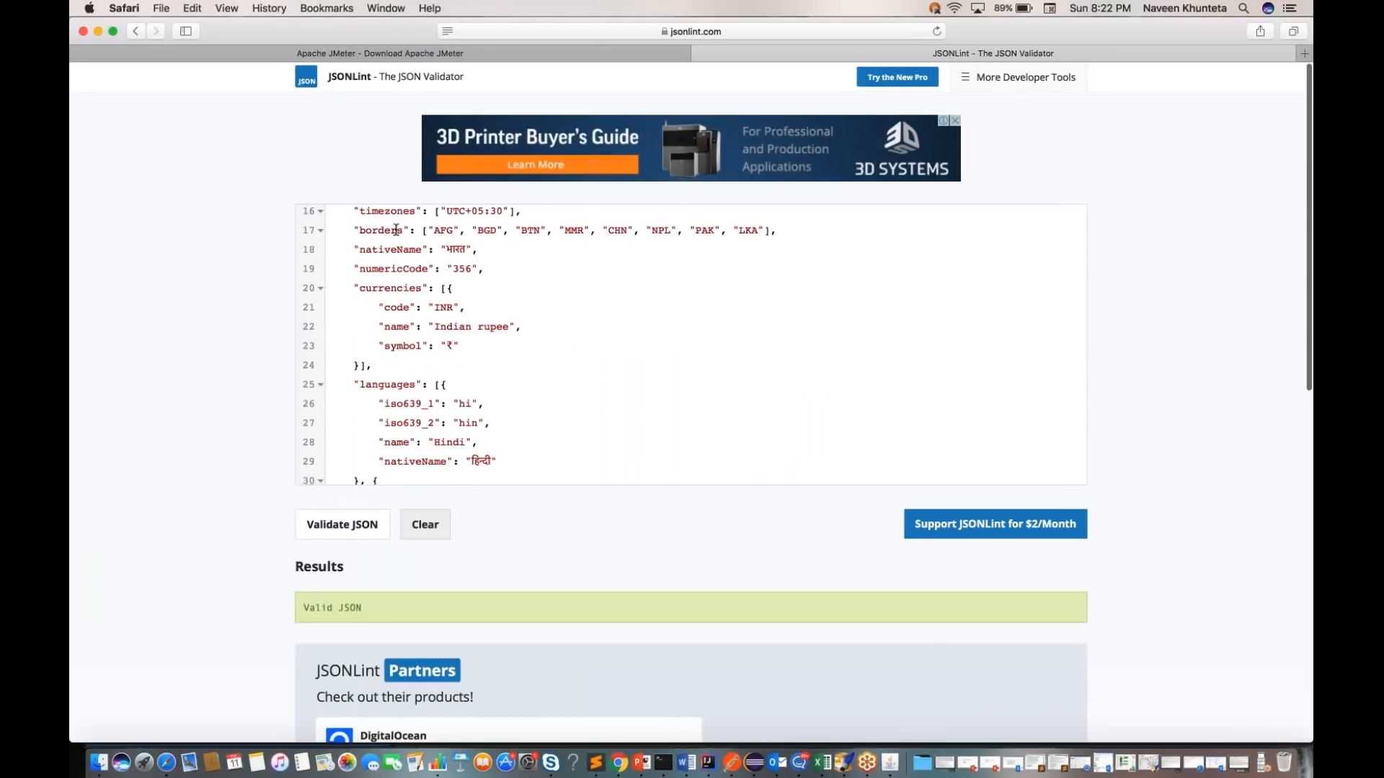
{"action": "left_click_drag", "start_coordinate": [427, 231], "coordinate": [477, 231]}
{"action": "left_click_drag", "start_coordinate": [581, 256], "coordinate": [782, 230]}
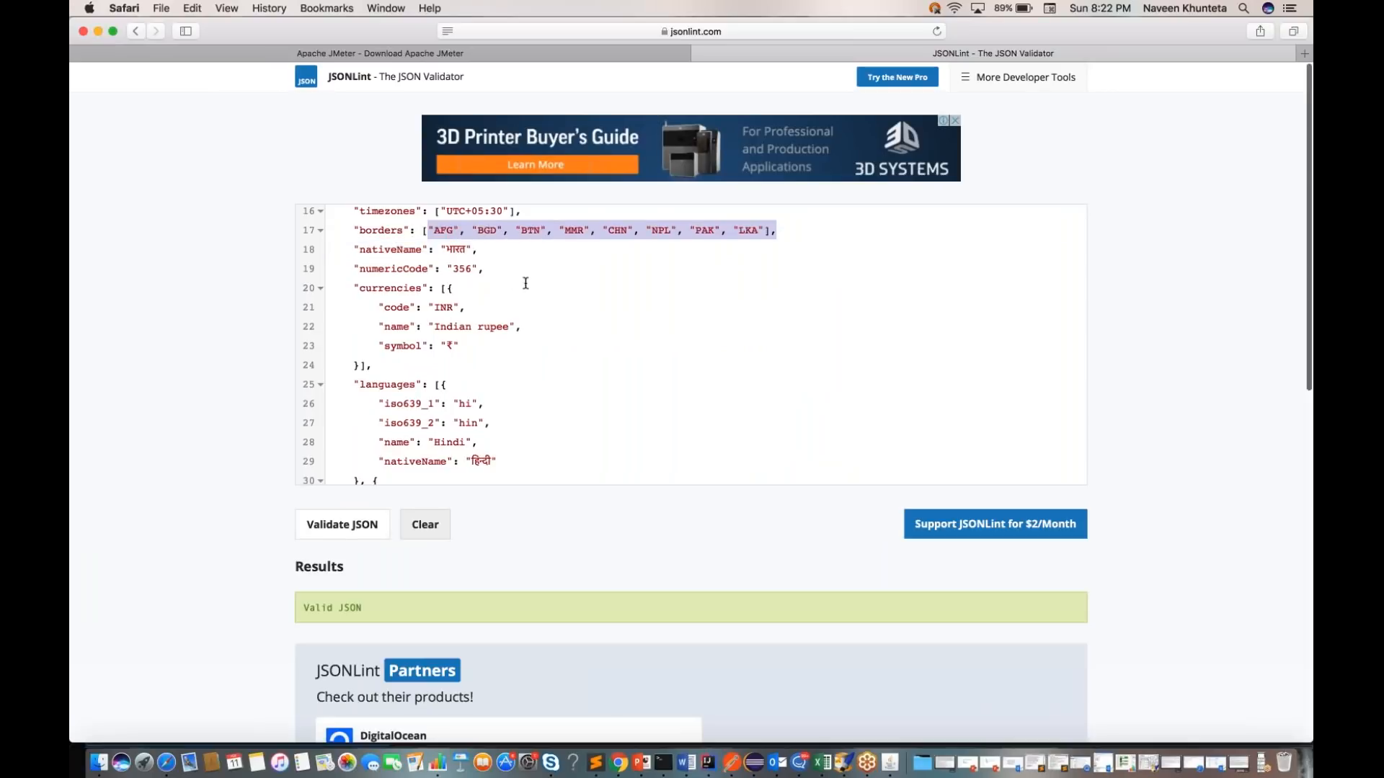
Step: Examine the rest of the validated response in JSONLint, from currencies through translations and regionalBlocs, and compare it with the Postman response
{"action": "left_click_drag", "start_coordinate": [353, 288], "coordinate": [402, 403]}
{"action": "scroll", "coordinate": [412, 378], "scroll_direction": "down", "scroll_amount": 2}
{"action": "scroll", "coordinate": [411, 377], "scroll_direction": "down", "scroll_amount": 7}
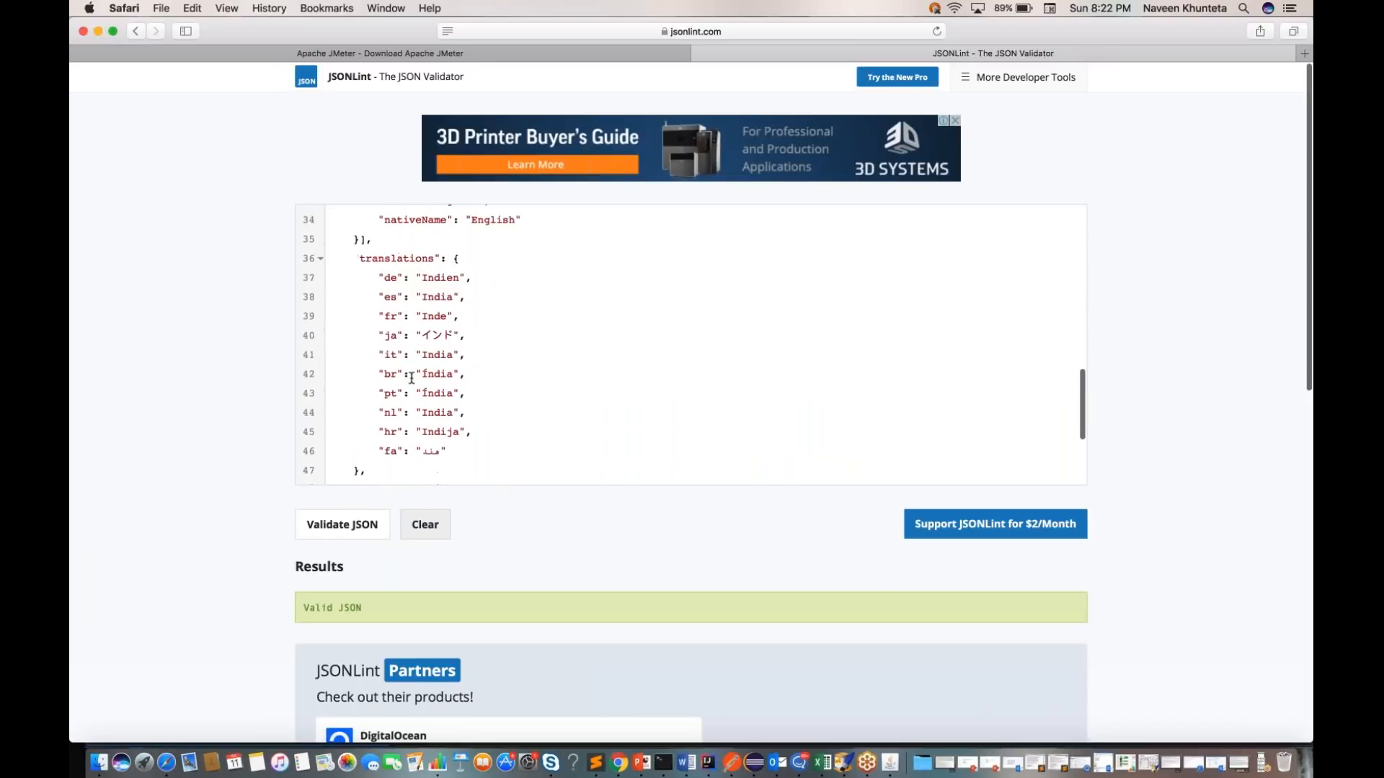
{"action": "left_click_drag", "start_coordinate": [364, 251], "coordinate": [488, 408]}
{"action": "left_click", "coordinate": [470, 416]}
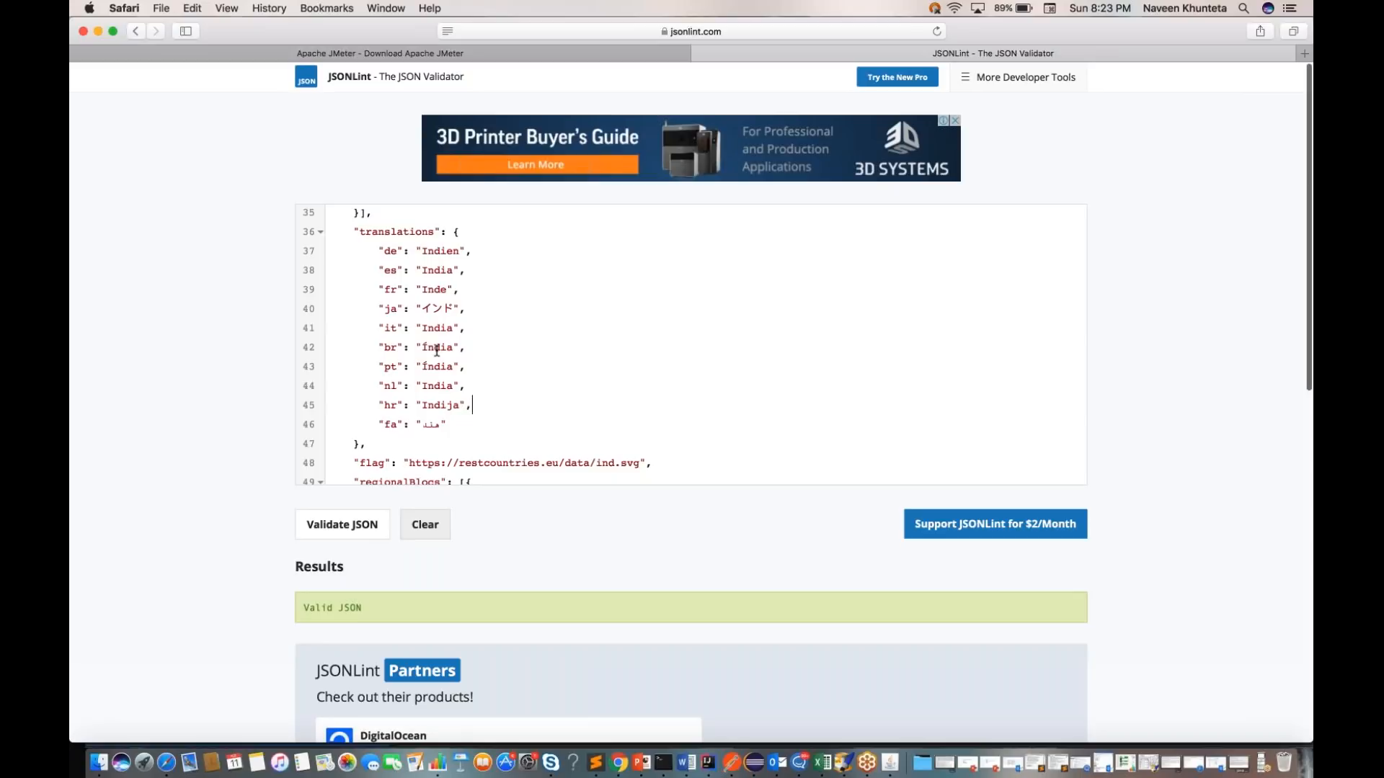
{"action": "scroll", "coordinate": [466, 395], "scroll_direction": "down", "scroll_amount": 3}
{"action": "scroll", "coordinate": [466, 395], "scroll_direction": "down", "scroll_amount": 4}
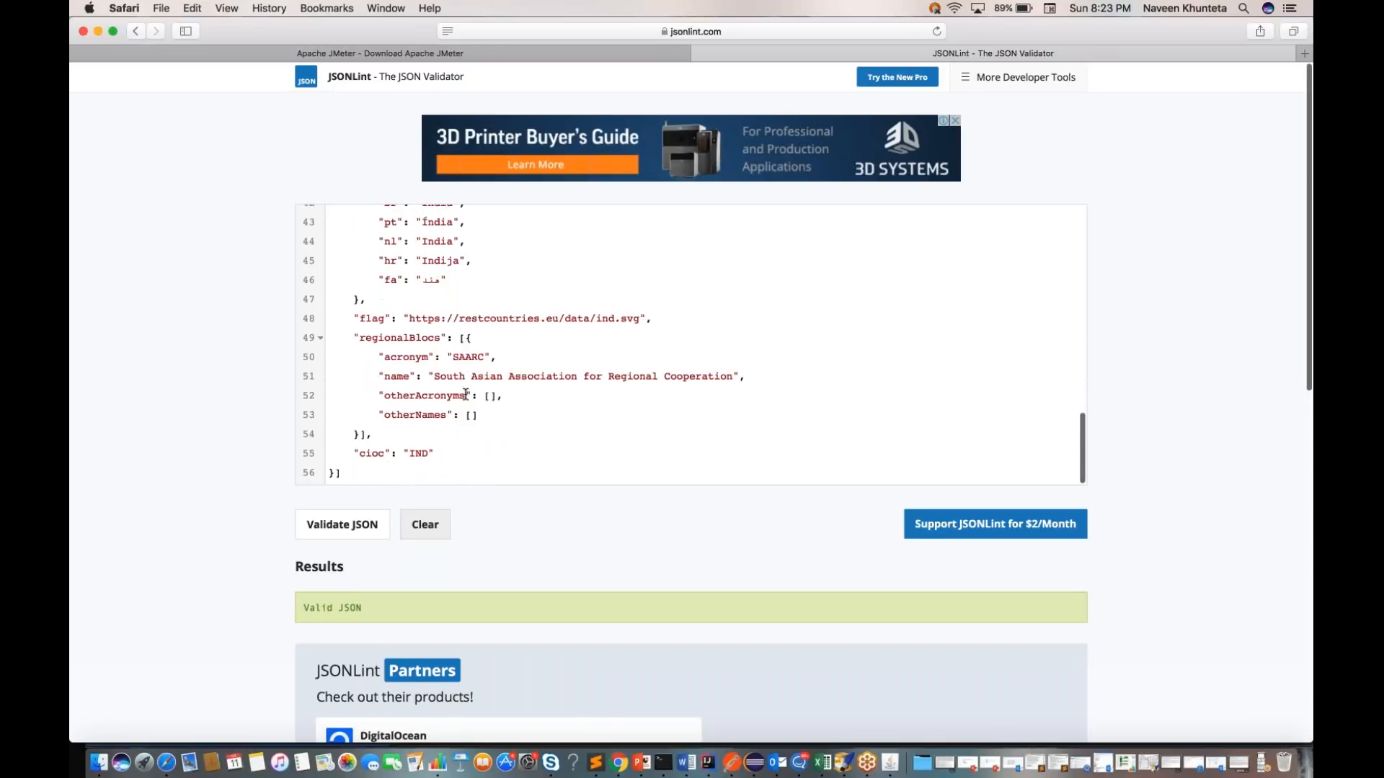
{"action": "scroll", "coordinate": [391, 381], "scroll_direction": "up", "scroll_amount": 15}
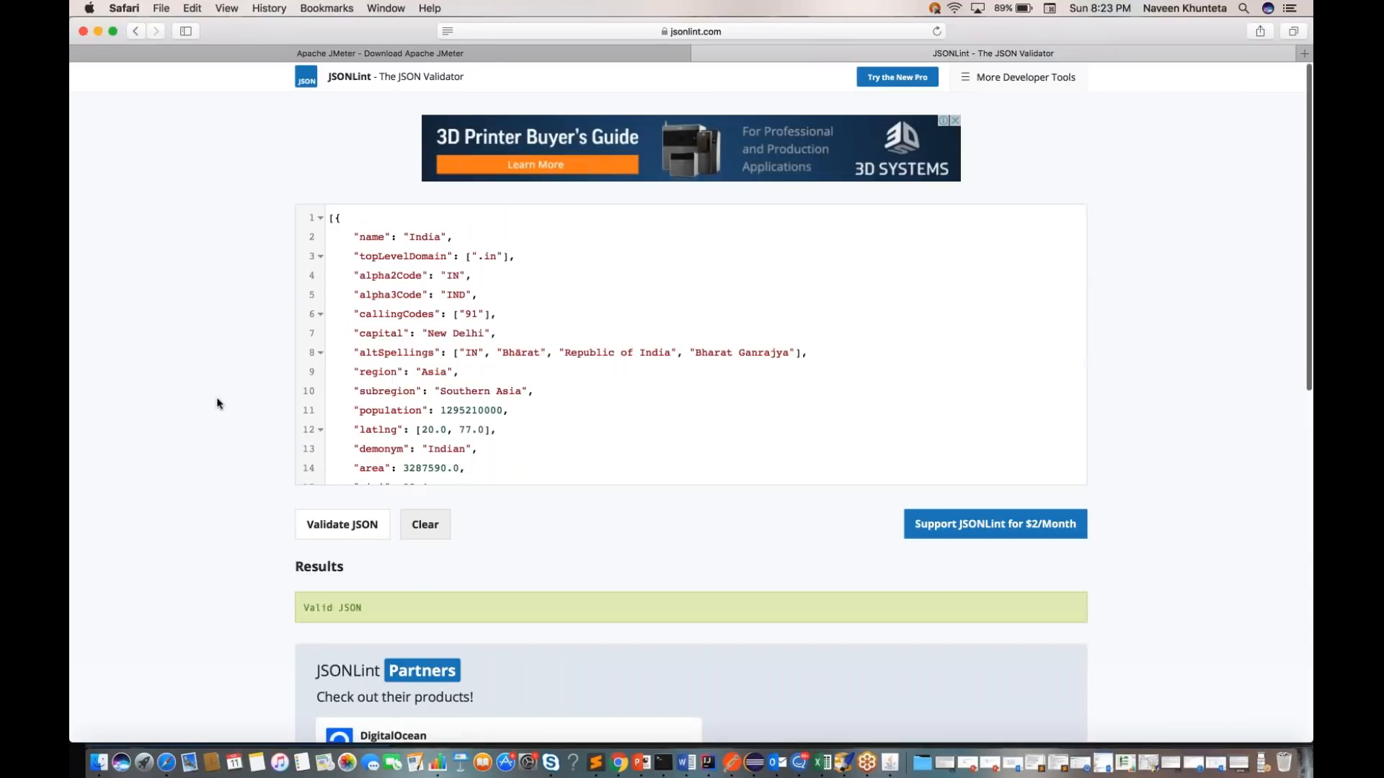
{"action": "key", "text": "ctrl+Right"}
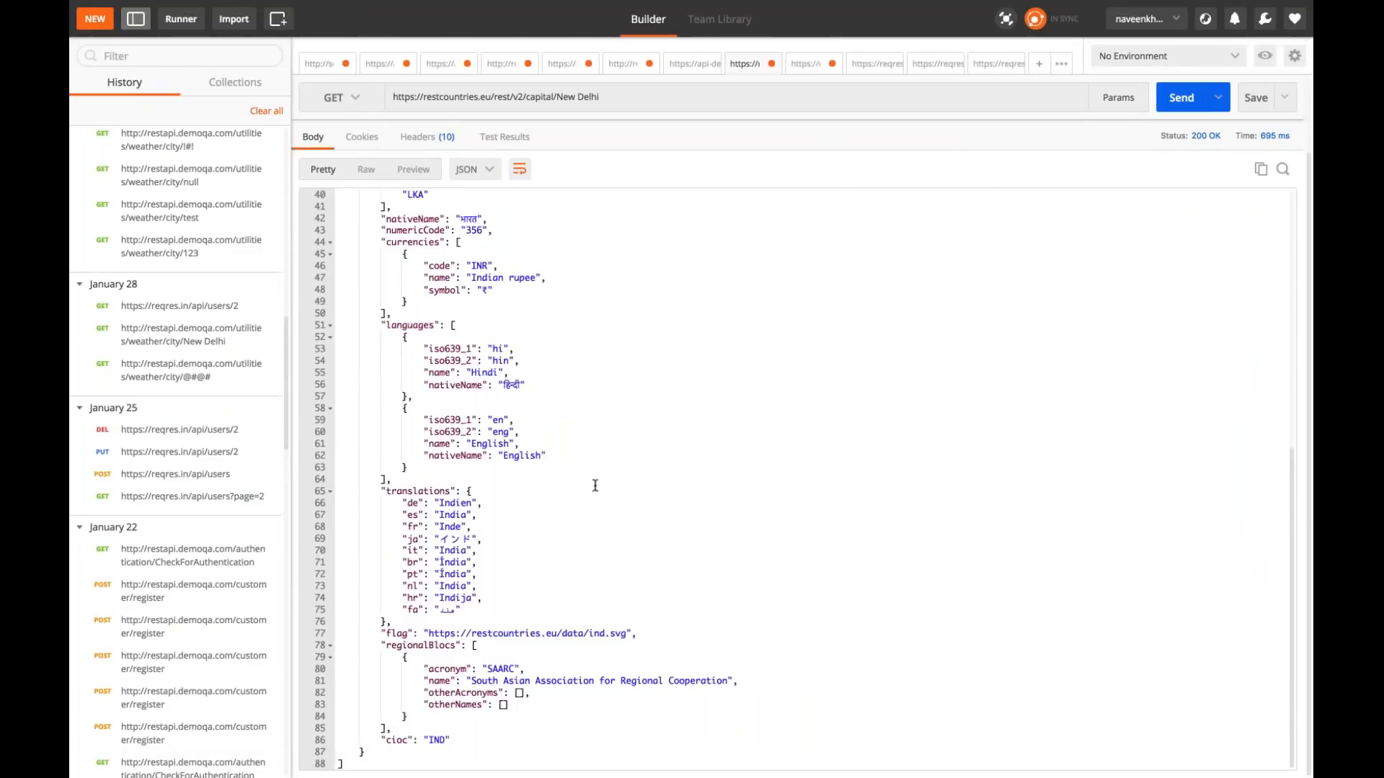
{"action": "key", "text": "ctrl+Left"}
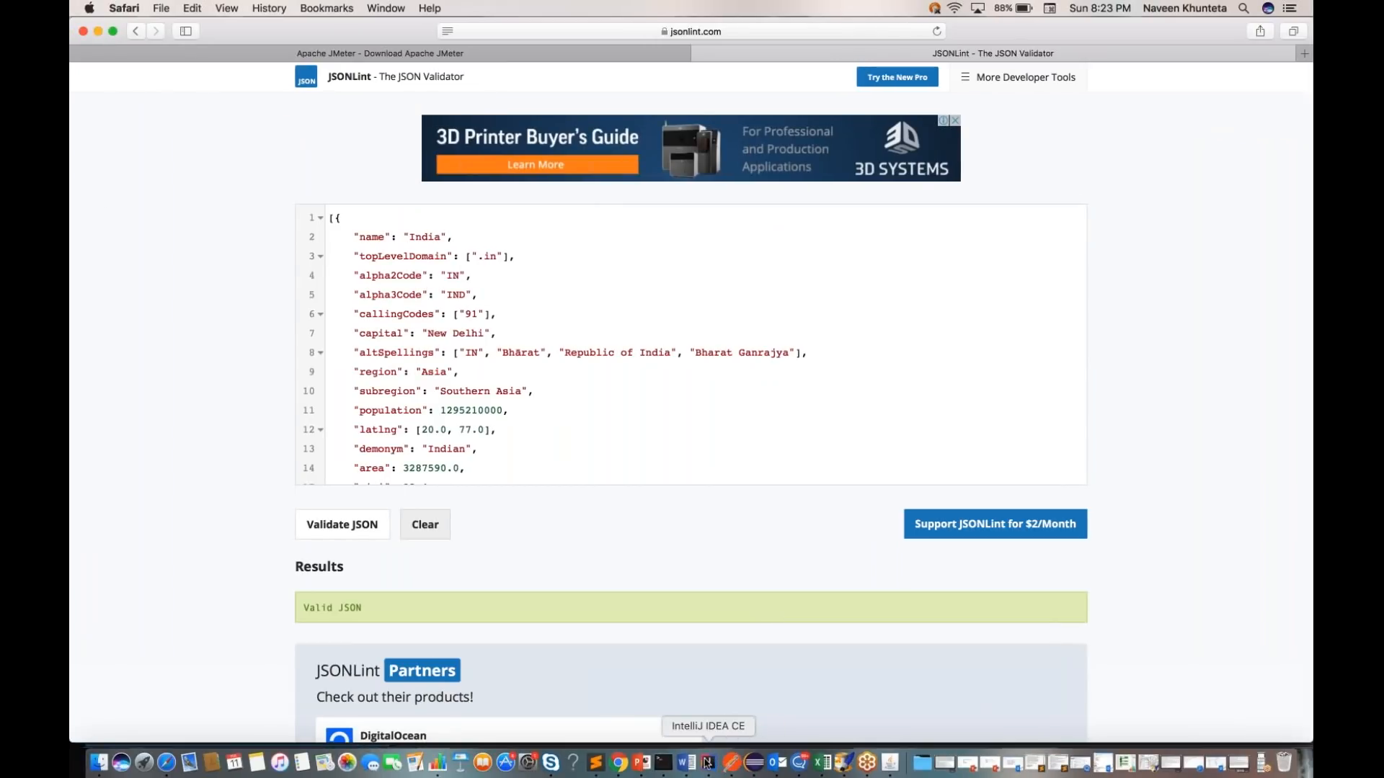
Step: Switch to JMeter and set the GetWeather thread group to 10 threads, a 5-second ramp-up period and a loop count of 5
{"action": "left_click", "coordinate": [892, 763]}
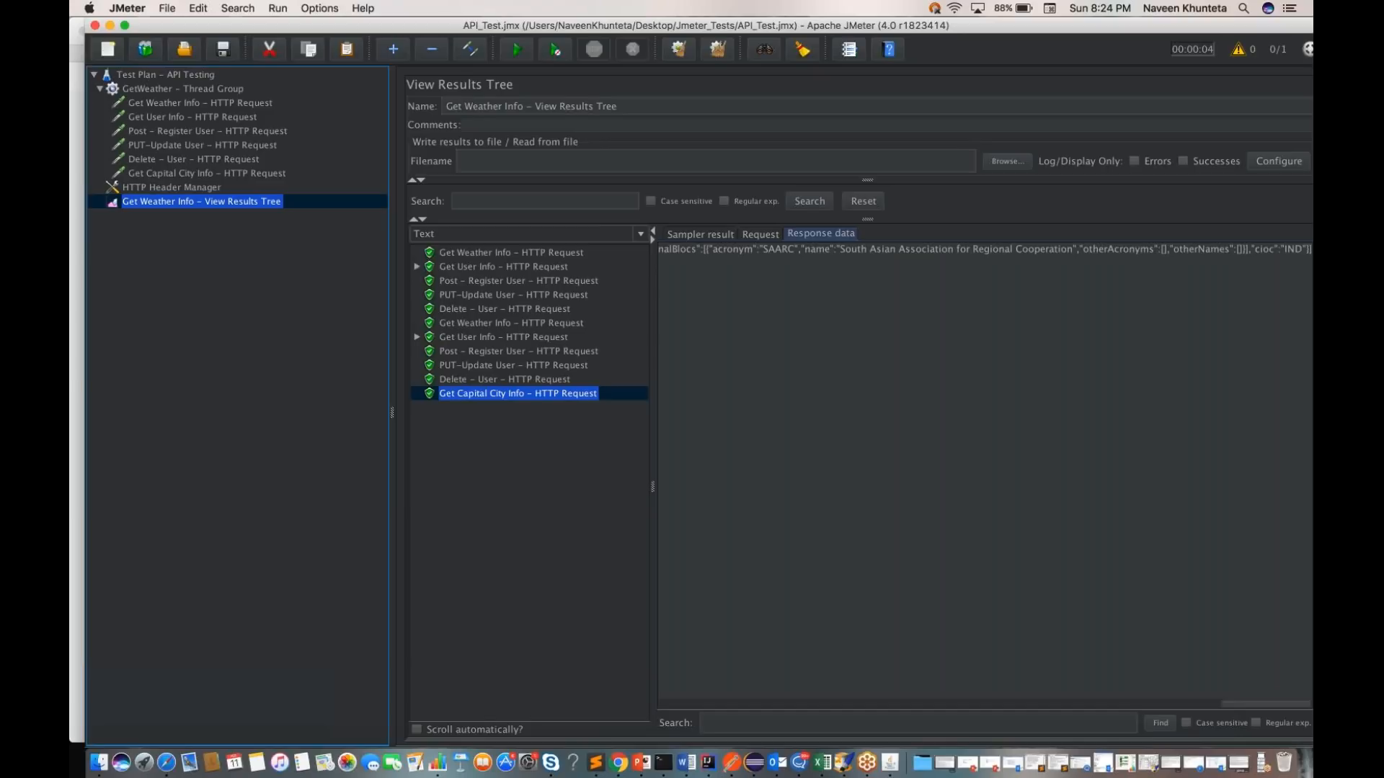
{"action": "left_click", "coordinate": [1261, 770]}
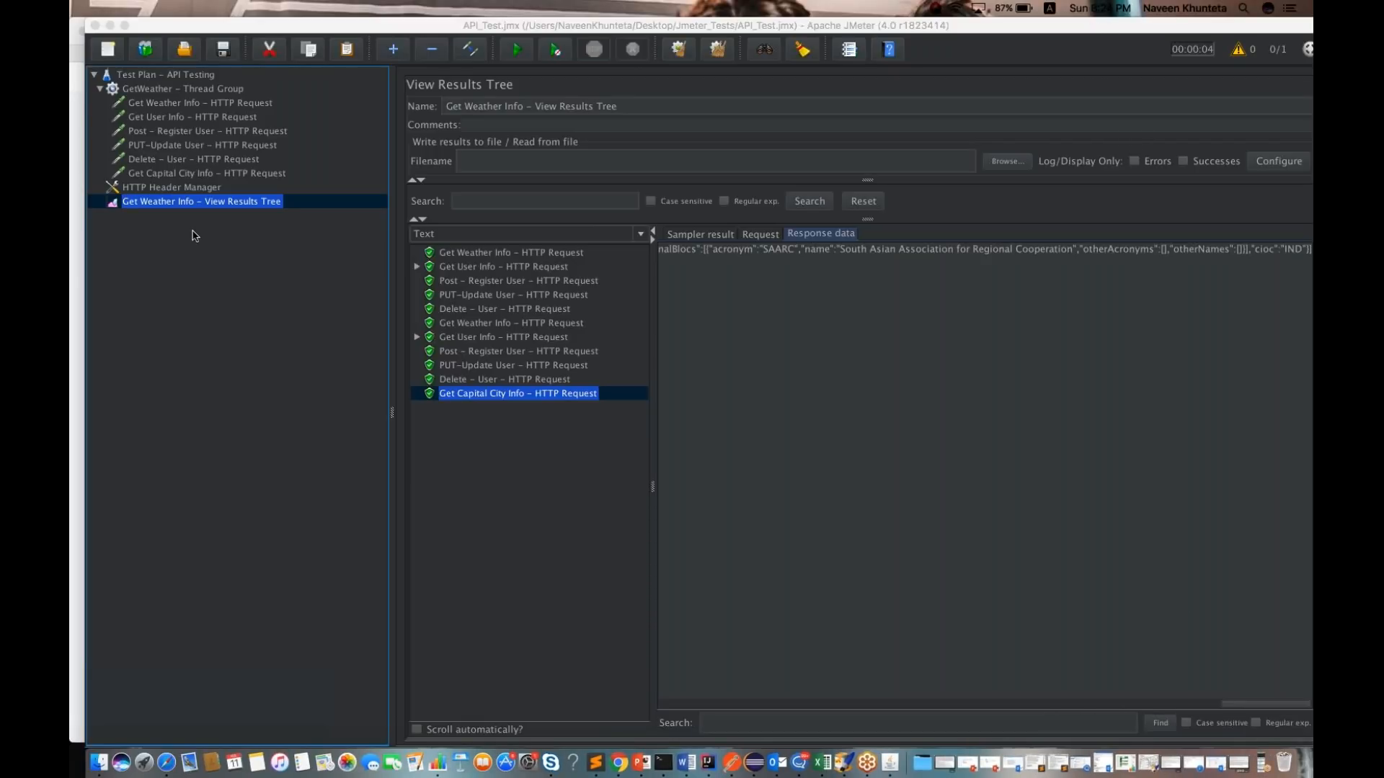
{"action": "left_click", "coordinate": [166, 89]}
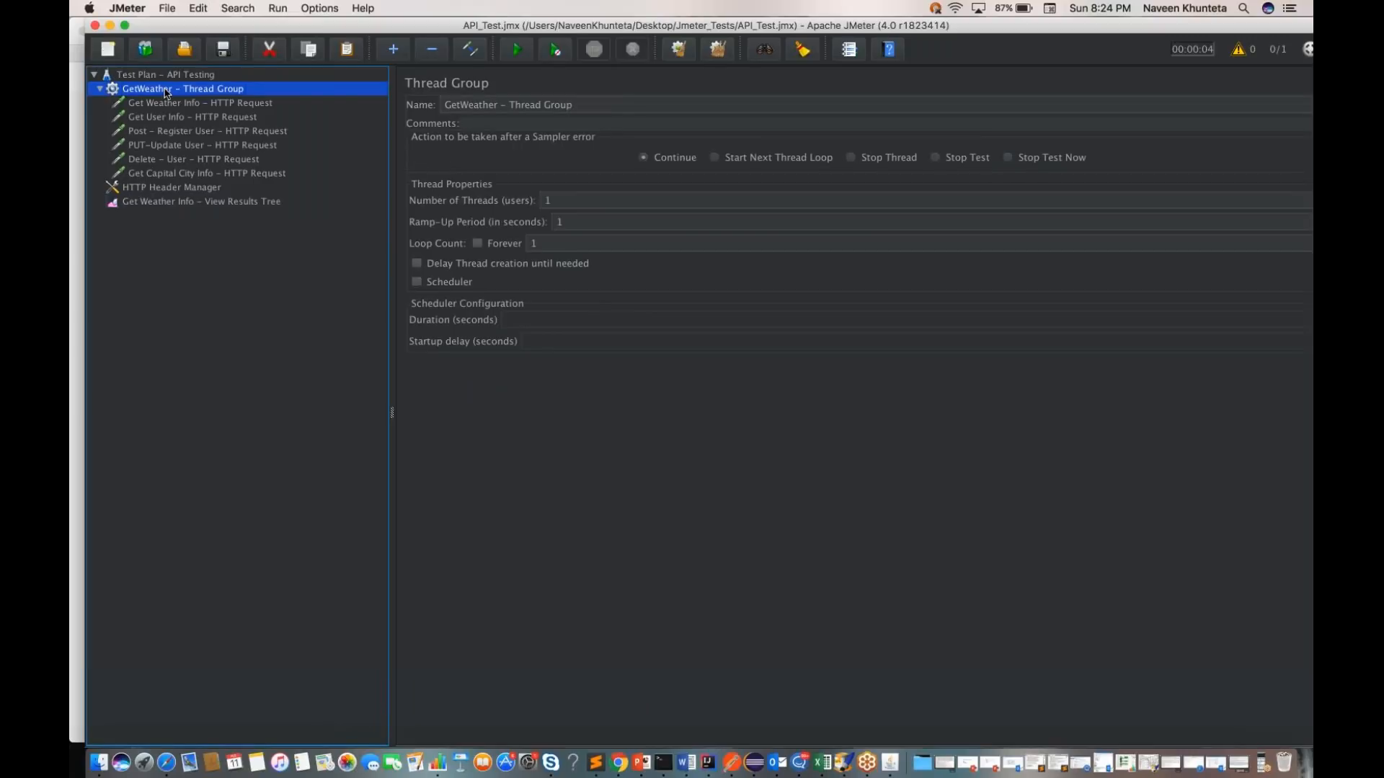
{"action": "left_click", "coordinate": [575, 200]}
{"action": "type", "text": "0"}
{"action": "left_click", "coordinate": [584, 219]}
{"action": "key", "text": "BackSpace"}
{"action": "type", "text": "5"}
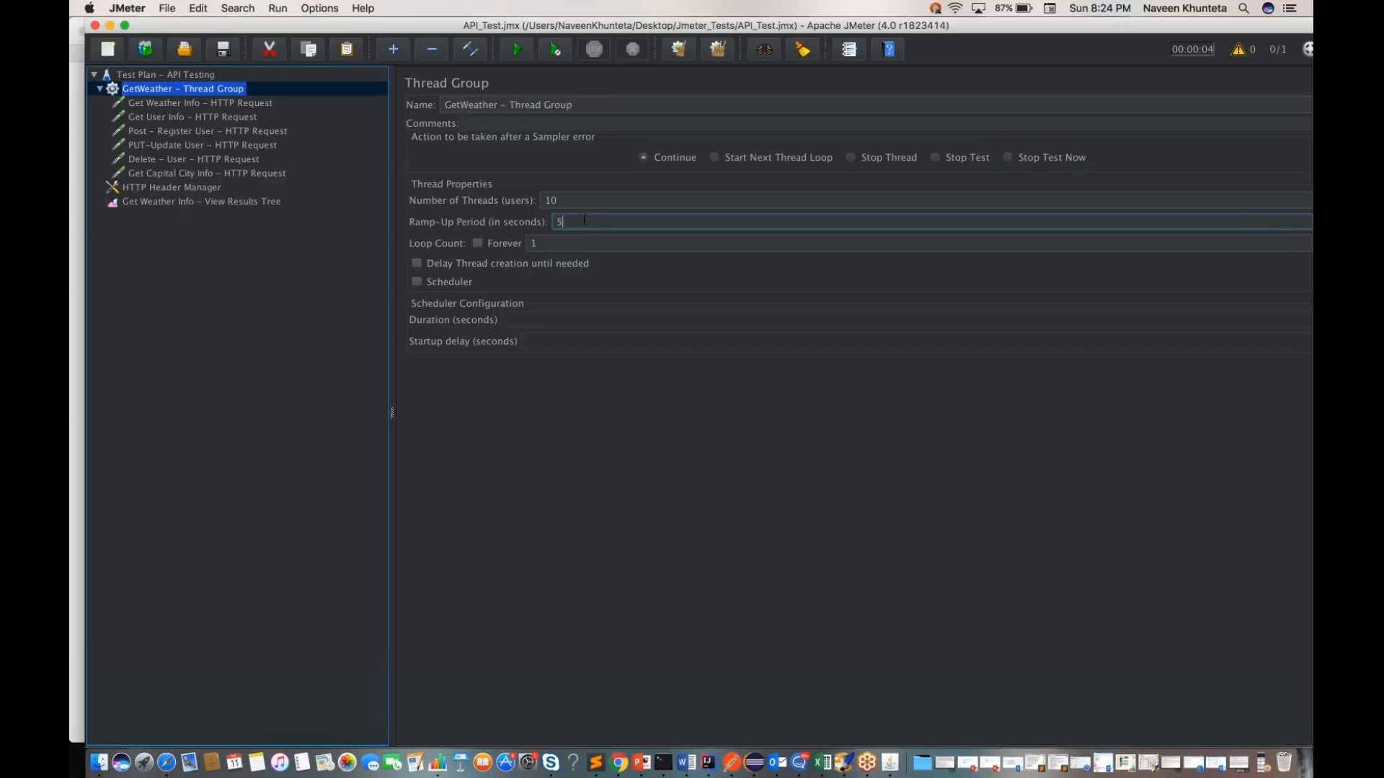
{"action": "left_click", "coordinate": [548, 243]}
{"action": "double_click", "coordinate": [536, 243]}
{"action": "type", "text": "5"}
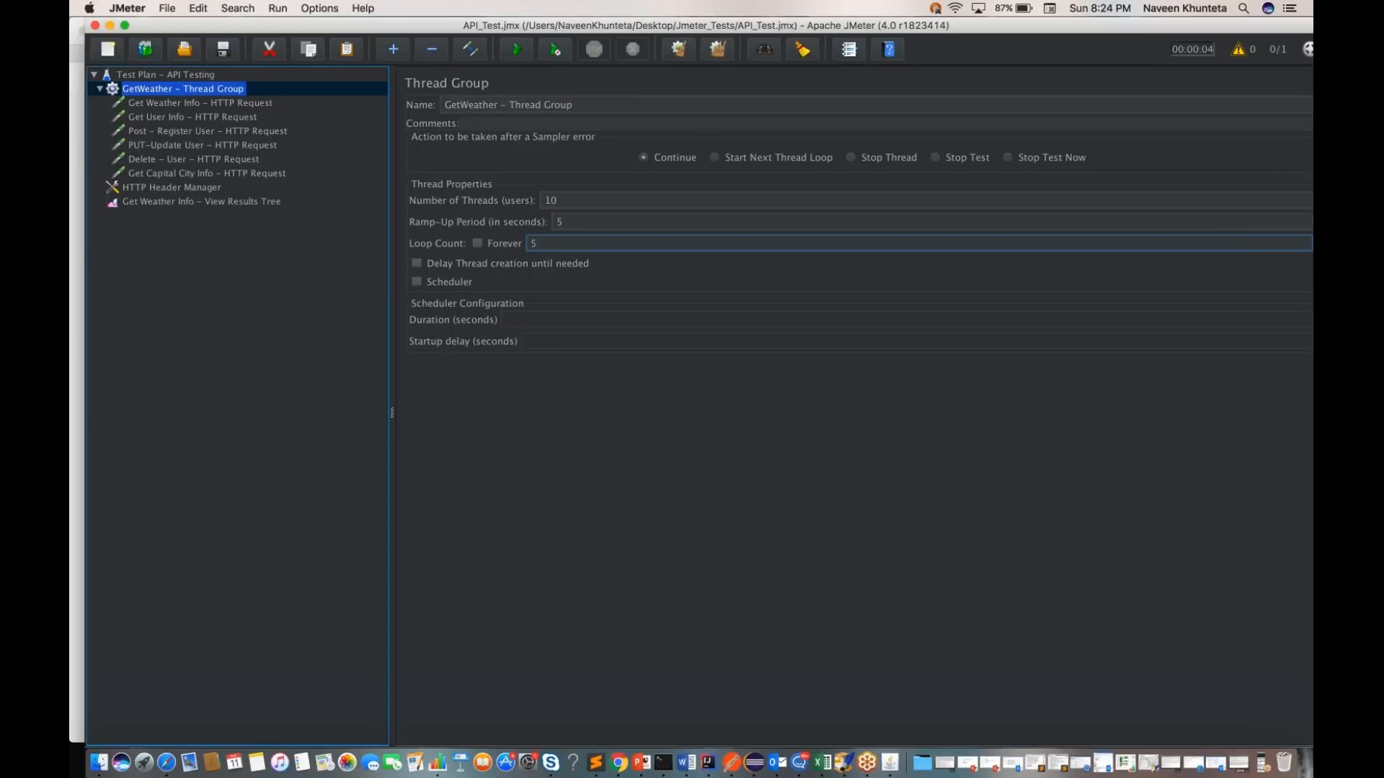
Step: Clear the previous results from the View Results Tree and run the API Testing test plan
{"action": "left_click", "coordinate": [258, 203]}
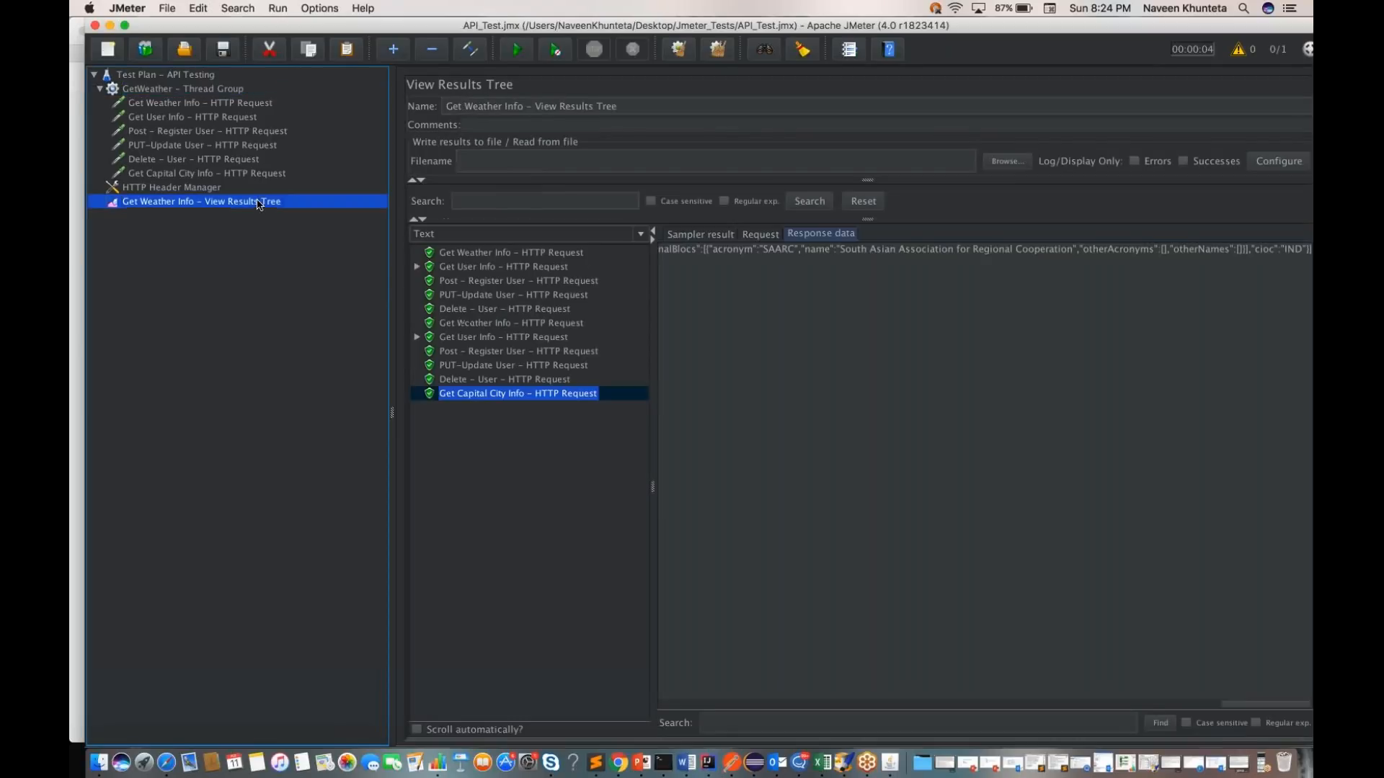
{"action": "key", "text": "super+e"}
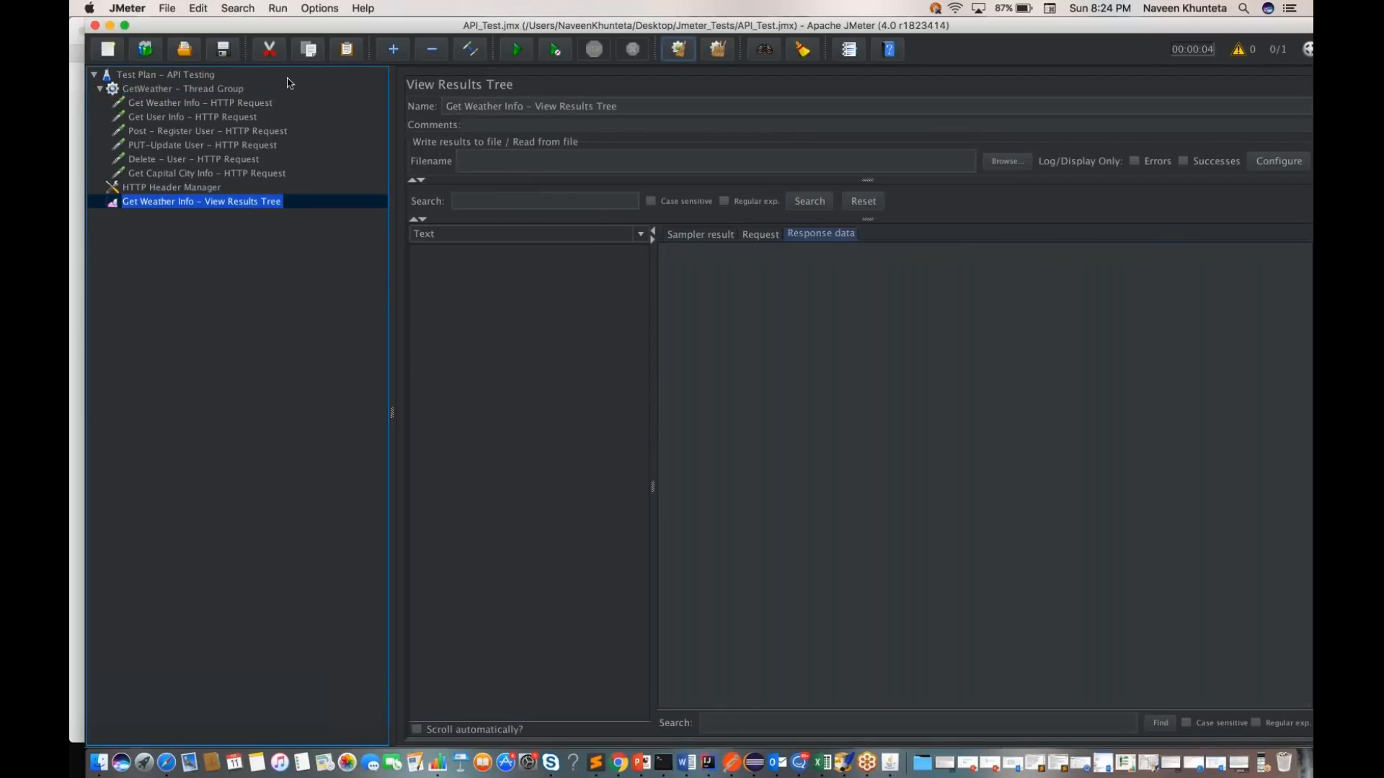
{"action": "left_click", "coordinate": [219, 76]}
{"action": "left_click", "coordinate": [516, 50]}
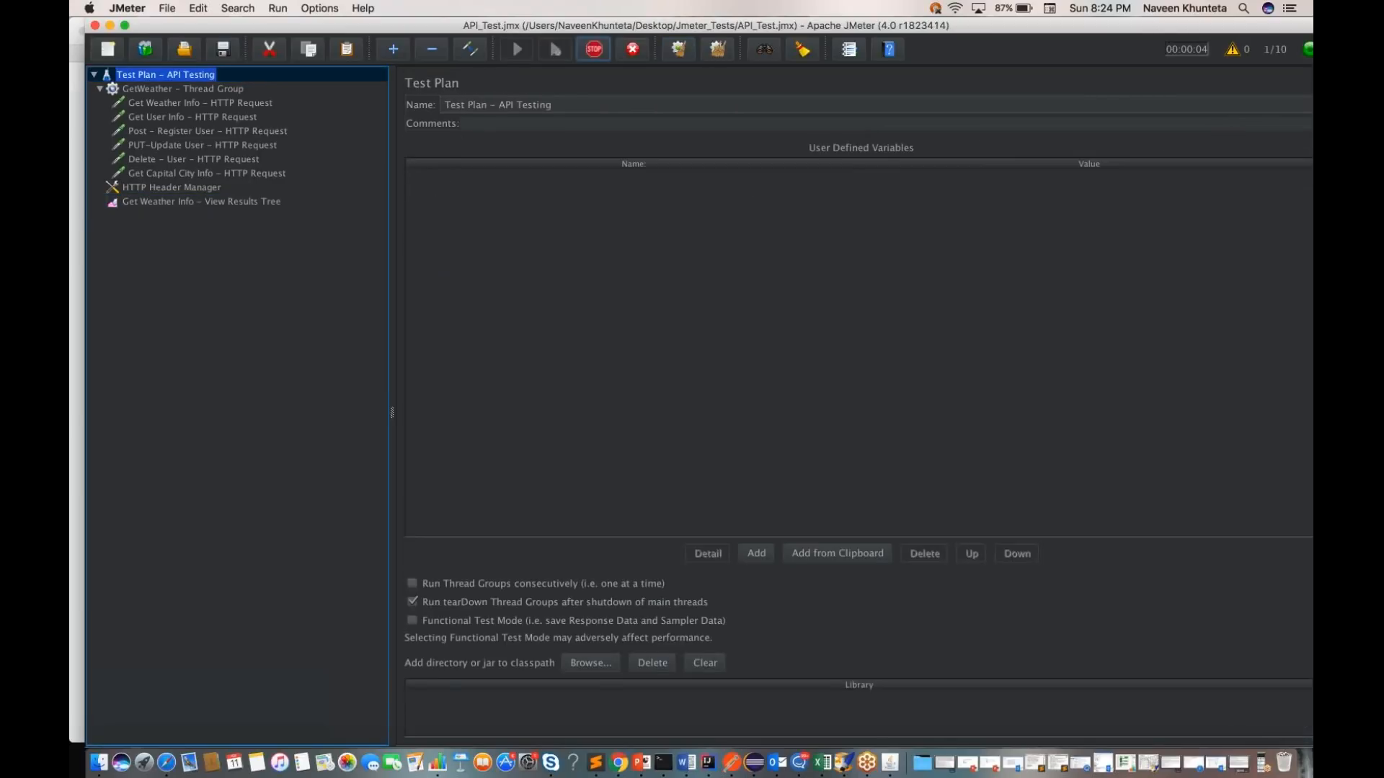
Step: Follow the running test in the View Results Tree and check the status of its sampler results through to the end
{"action": "left_click", "coordinate": [258, 202]}
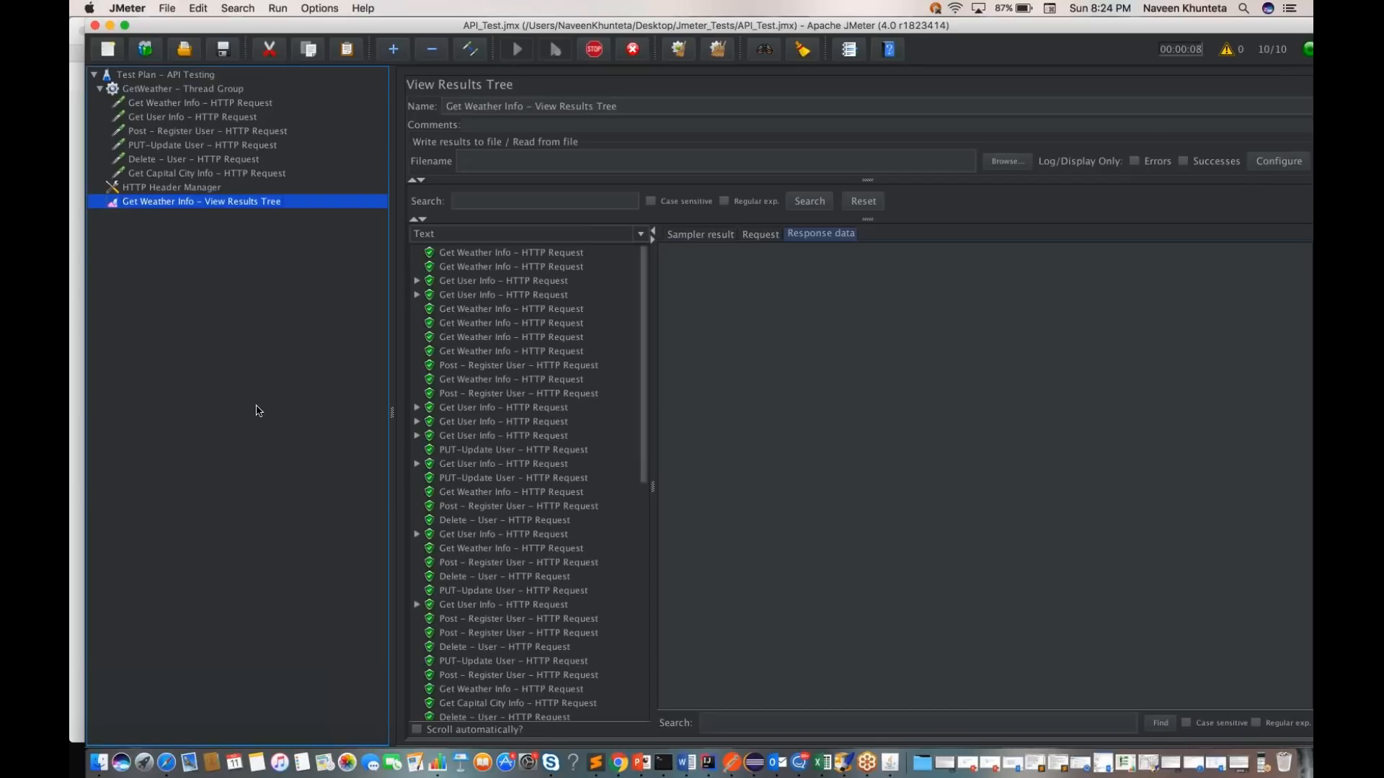
{"action": "scroll", "coordinate": [499, 508], "scroll_direction": "down", "scroll_amount": 5}
{"action": "scroll", "coordinate": [499, 509], "scroll_direction": "down", "scroll_amount": 10}
{"action": "scroll", "coordinate": [499, 509], "scroll_direction": "up", "scroll_amount": 15}
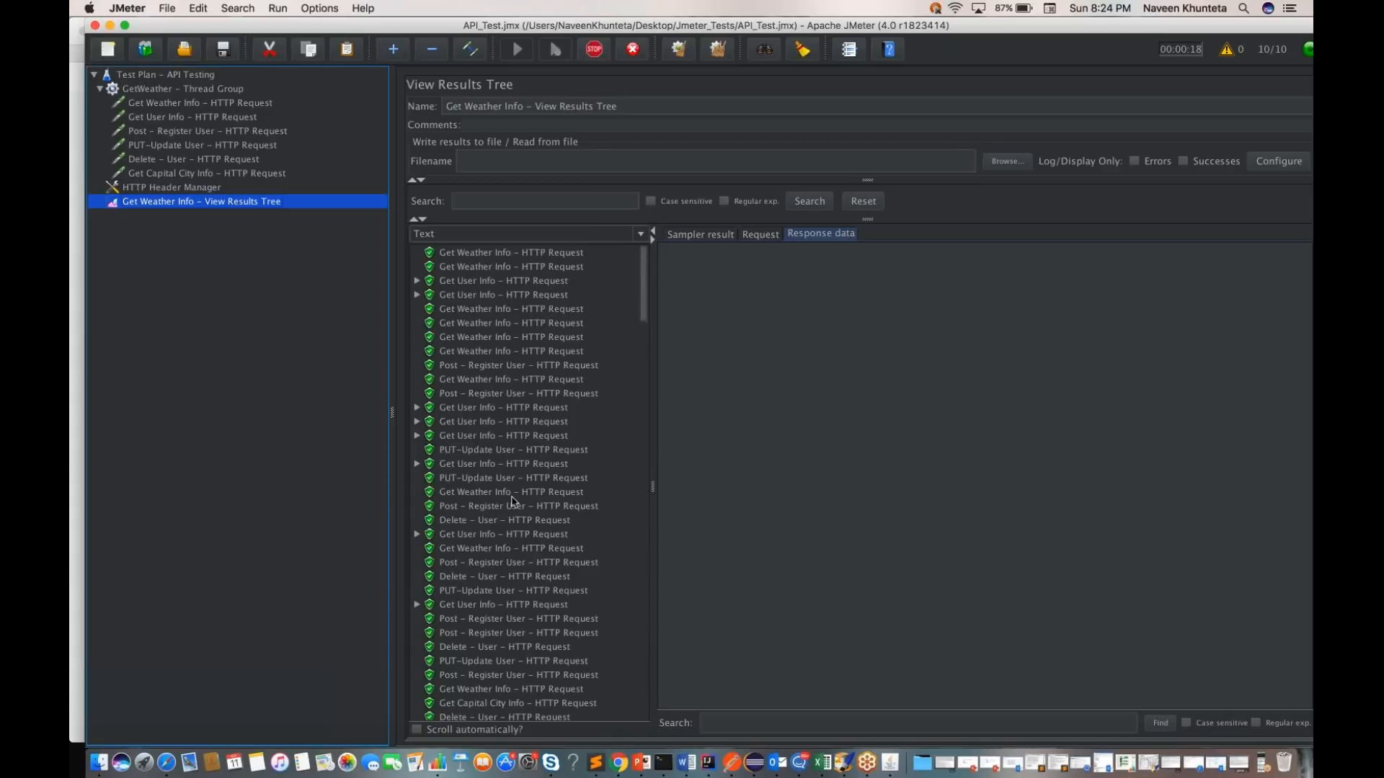
{"action": "scroll", "coordinate": [541, 510], "scroll_direction": "down", "scroll_amount": 15}
{"action": "scroll", "coordinate": [541, 510], "scroll_direction": "down", "scroll_amount": 10}
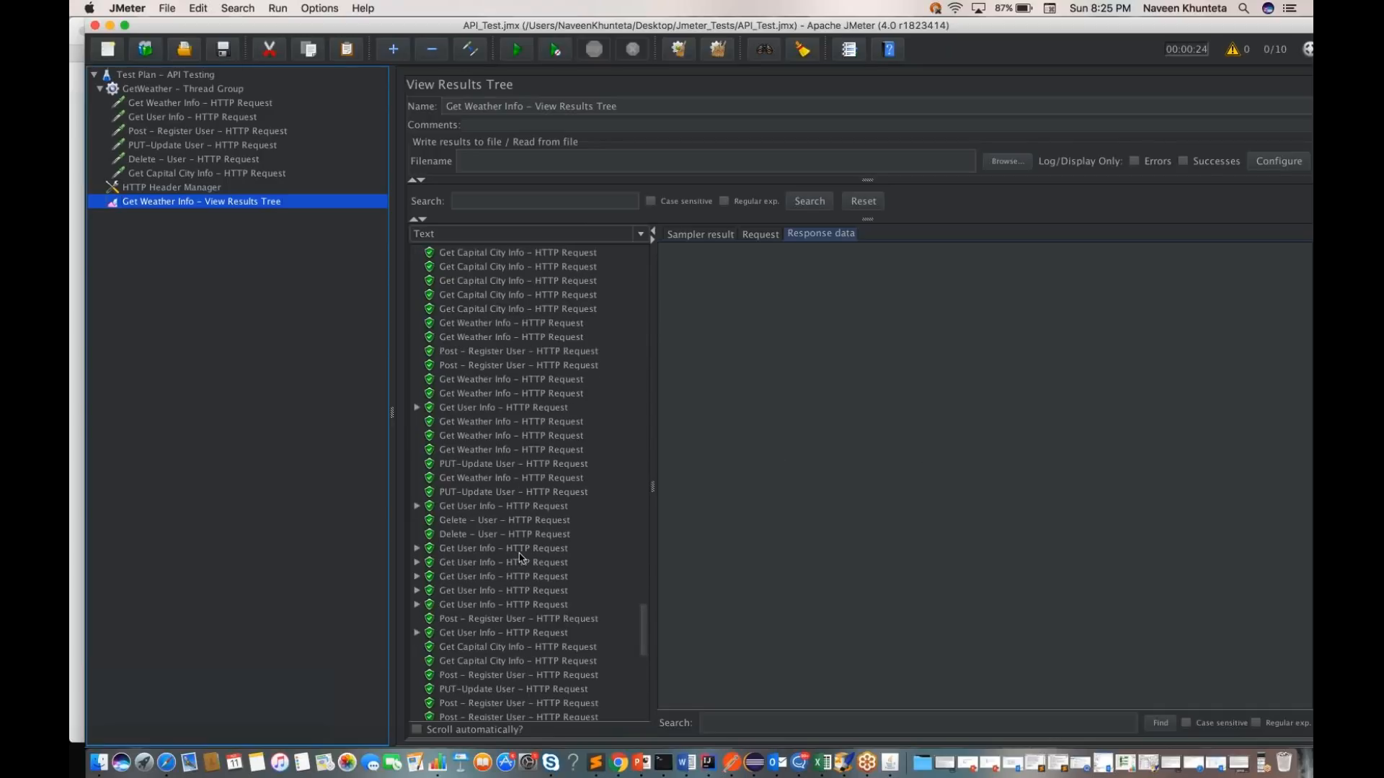
{"action": "scroll", "coordinate": [521, 557], "scroll_direction": "down", "scroll_amount": 5}
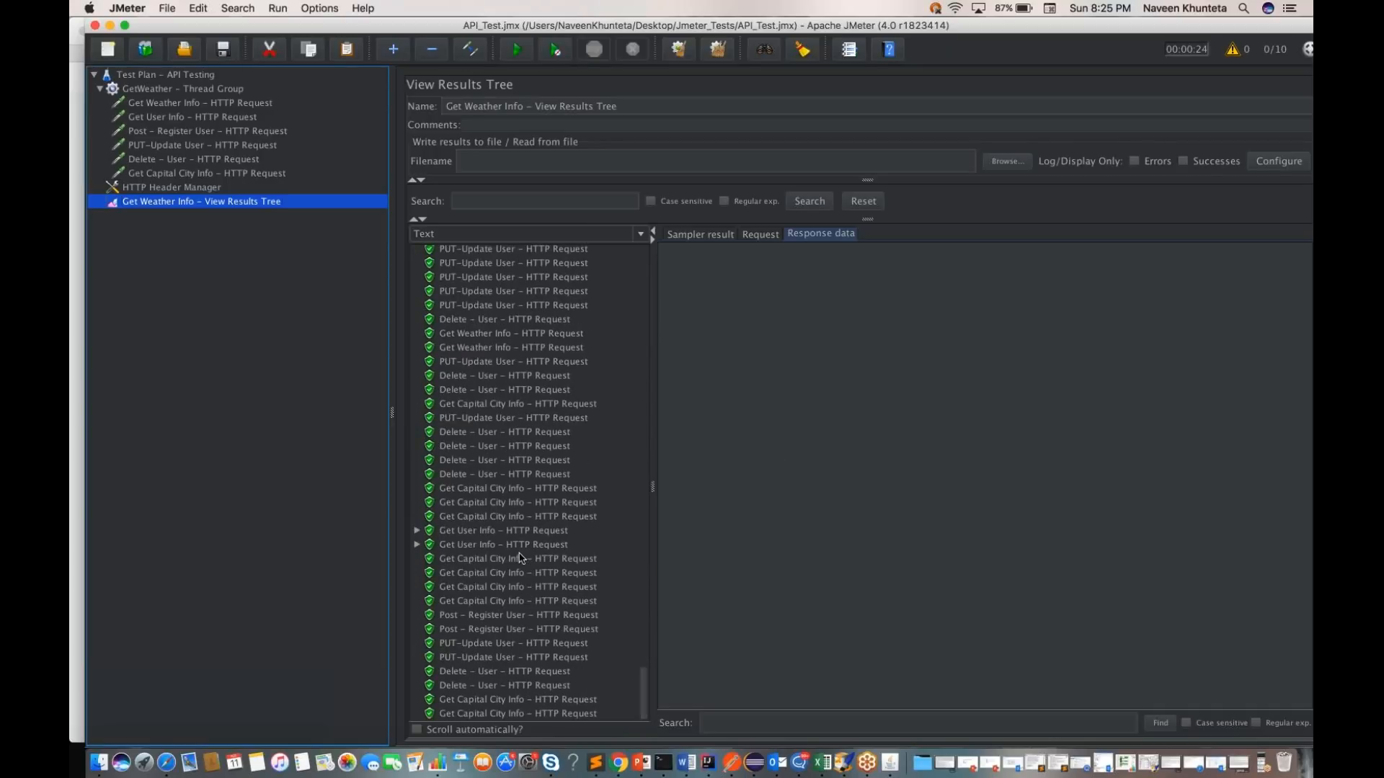
{"action": "scroll", "coordinate": [520, 557], "scroll_direction": "up", "scroll_amount": 10}
{"action": "scroll", "coordinate": [520, 557], "scroll_direction": "down", "scroll_amount": 10}
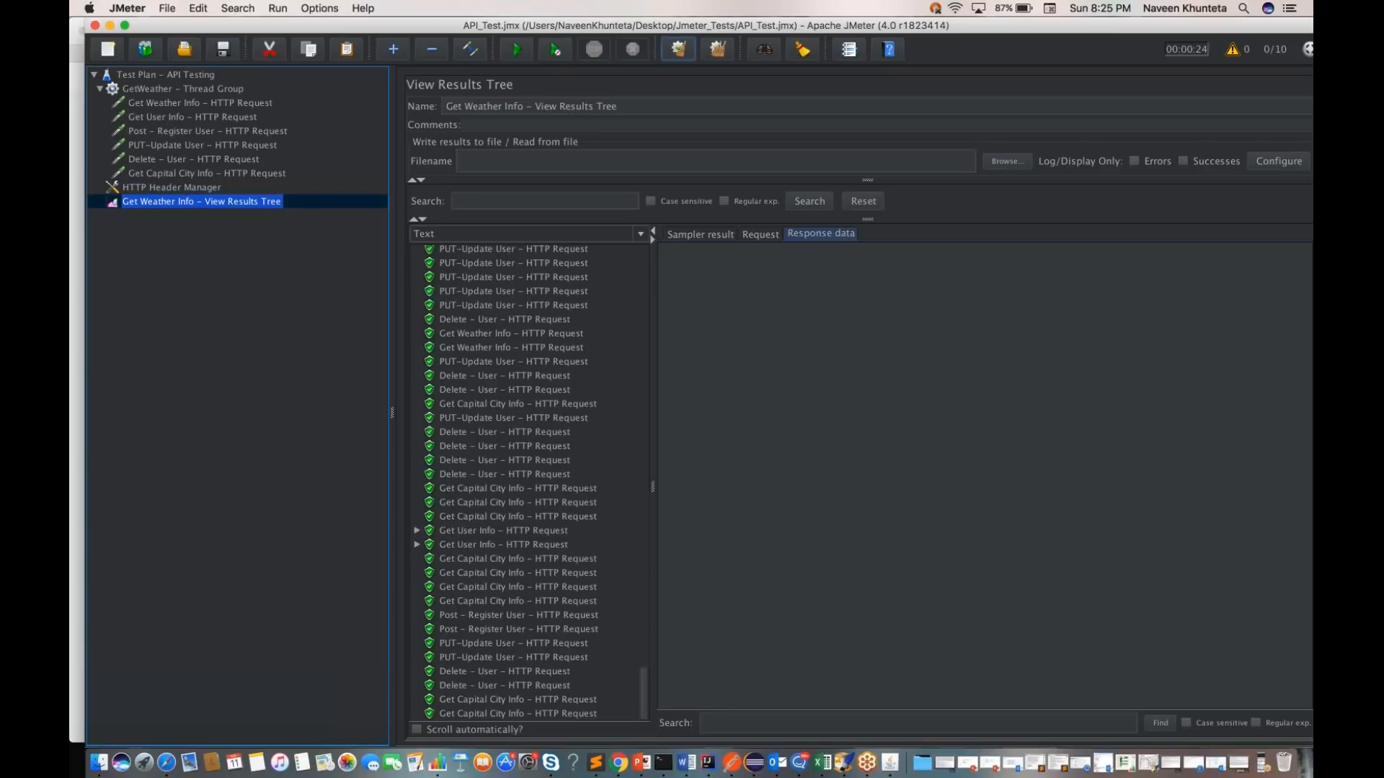
Step: Clear the results, run the test plan again and check the sampler results and active thread count until the run ends
{"action": "left_click", "coordinate": [679, 49]}
{"action": "left_click", "coordinate": [517, 50]}
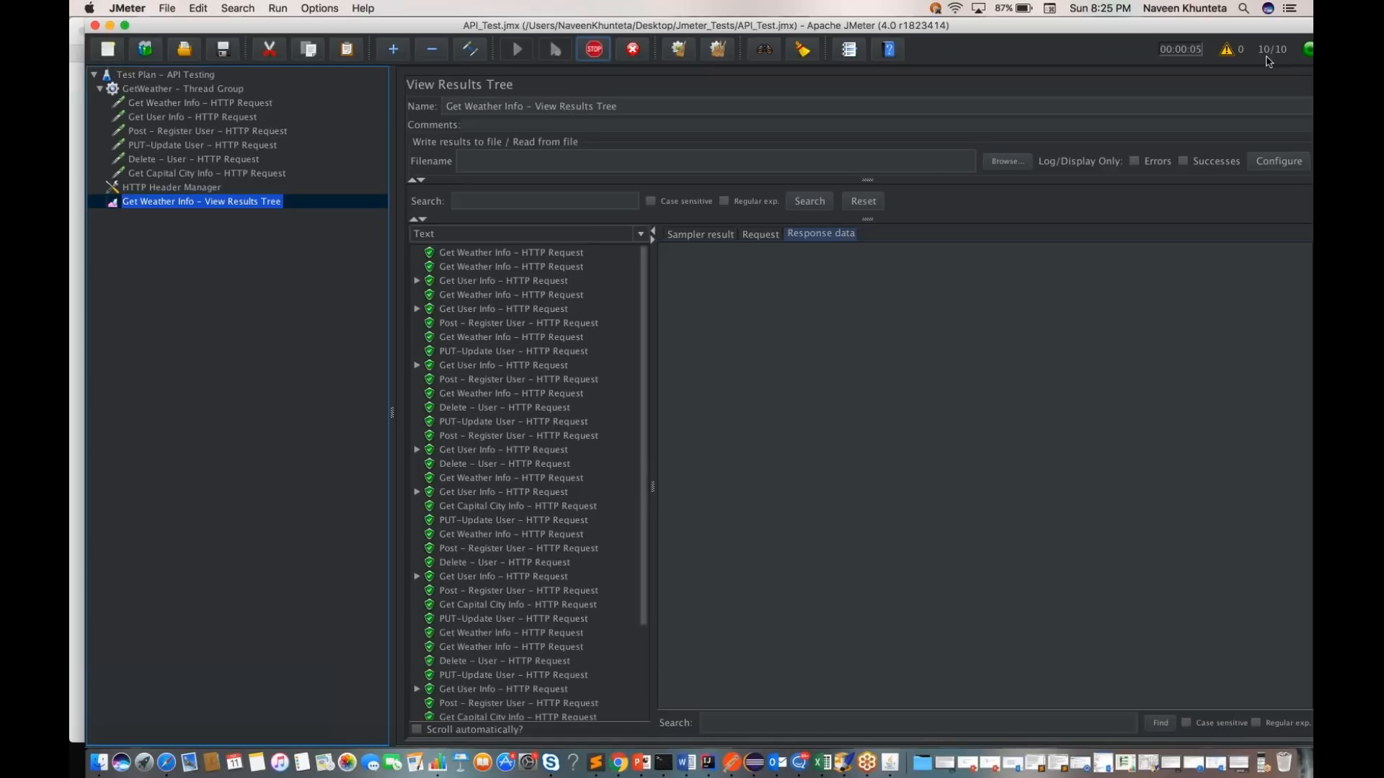
{"action": "scroll", "coordinate": [503, 508], "scroll_direction": "down", "scroll_amount": 10}
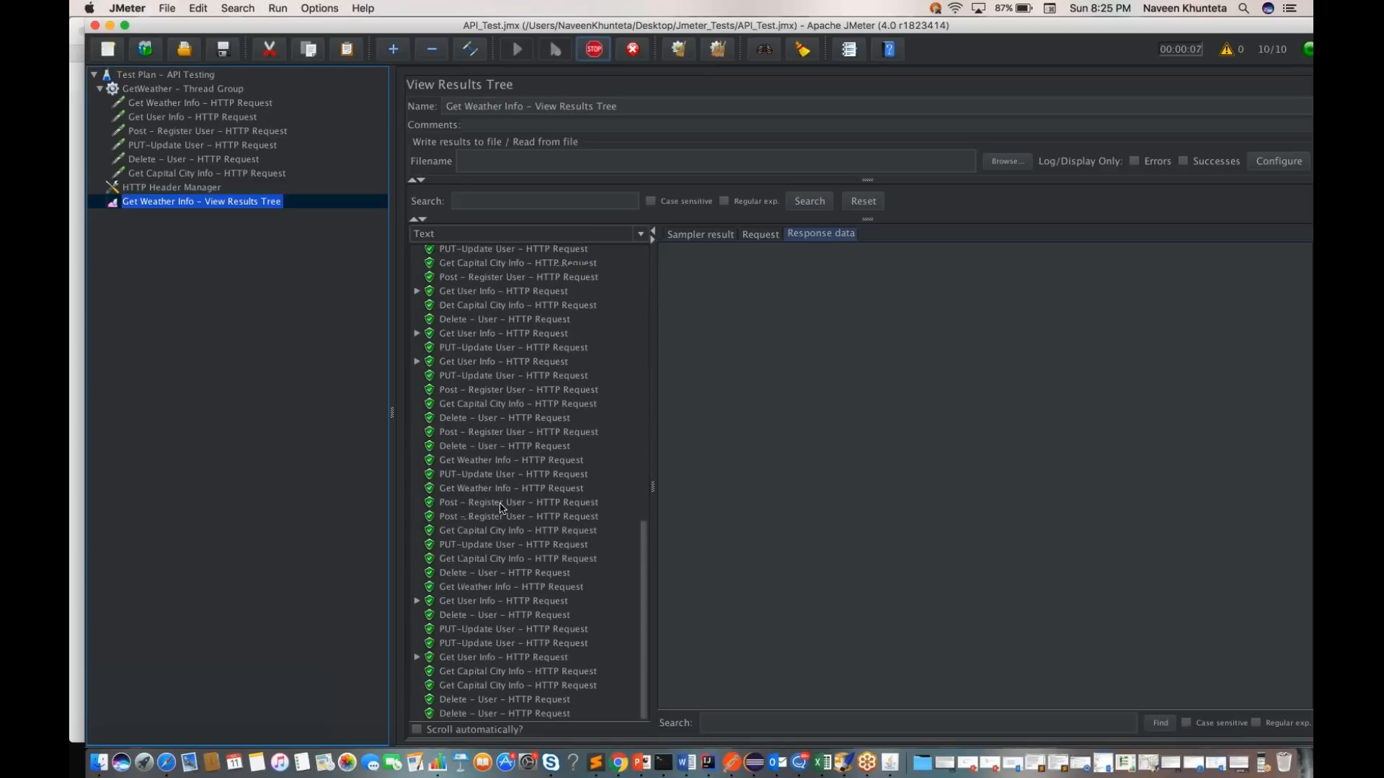
{"action": "scroll", "coordinate": [502, 509], "scroll_direction": "up", "scroll_amount": 15}
{"action": "scroll", "coordinate": [502, 508], "scroll_direction": "down", "scroll_amount": 15}
{"action": "scroll", "coordinate": [502, 508], "scroll_direction": "down", "scroll_amount": 5}
{"action": "scroll", "coordinate": [502, 509], "scroll_direction": "down", "scroll_amount": 5}
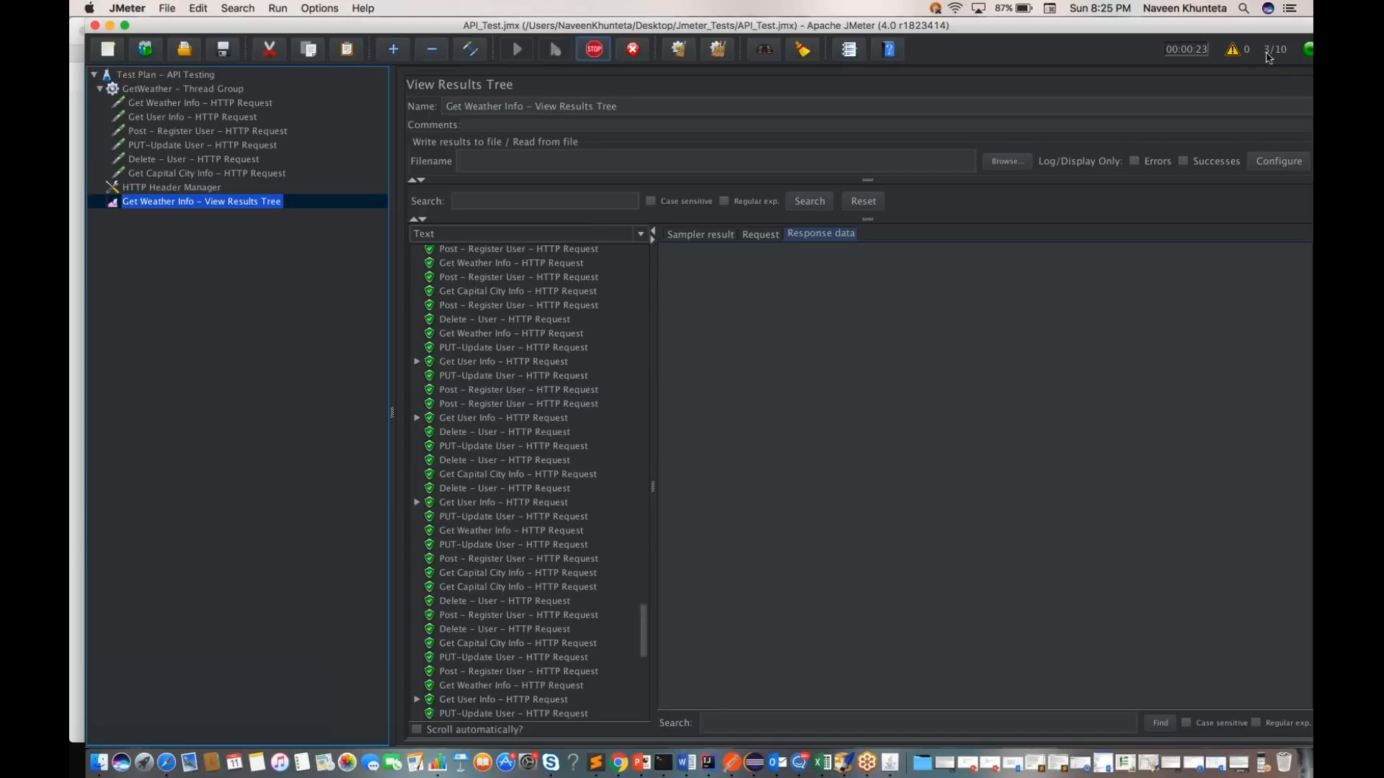
{"action": "scroll", "coordinate": [514, 569], "scroll_direction": "down", "scroll_amount": 5}
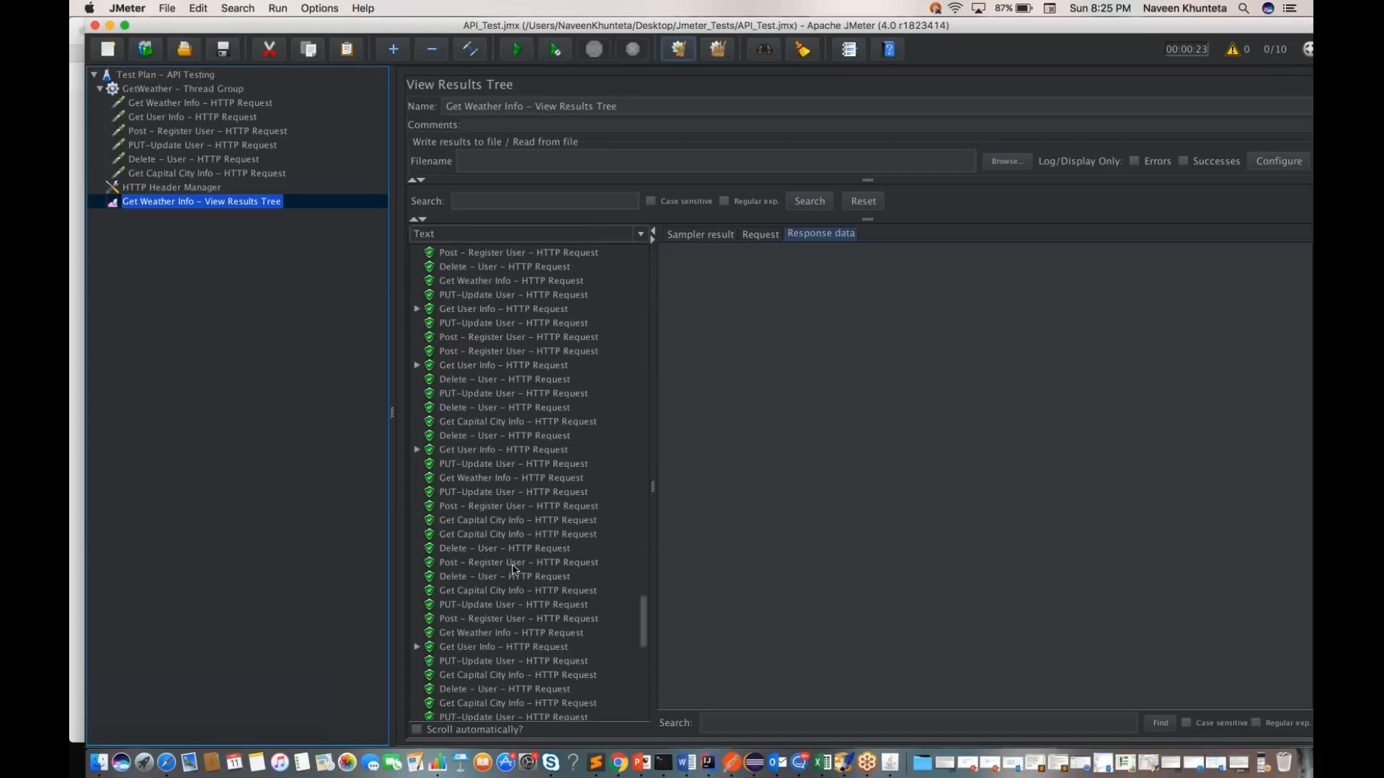
{"action": "scroll", "coordinate": [515, 571], "scroll_direction": "up", "scroll_amount": 1}
{"action": "scroll", "coordinate": [514, 570], "scroll_direction": "down", "scroll_amount": 1}
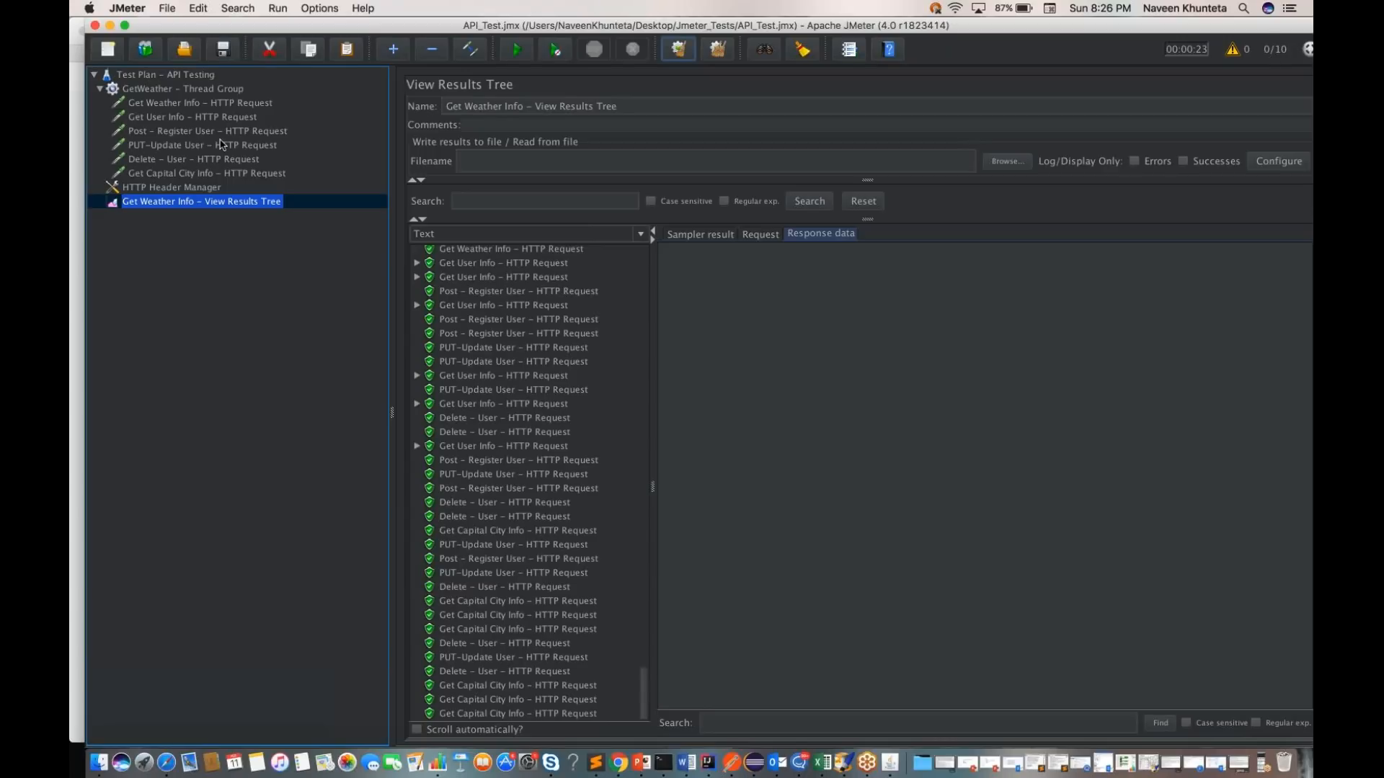
Step: Review the HTTP requests from Get Weather Info to Get Capital City Info and recheck their results in the View Results Tree
{"action": "left_click", "coordinate": [151, 104]}
{"action": "key", "text": "Down"}
{"action": "key", "text": "Down"}
{"action": "key", "text": "Down"}
{"action": "key", "text": "Down"}
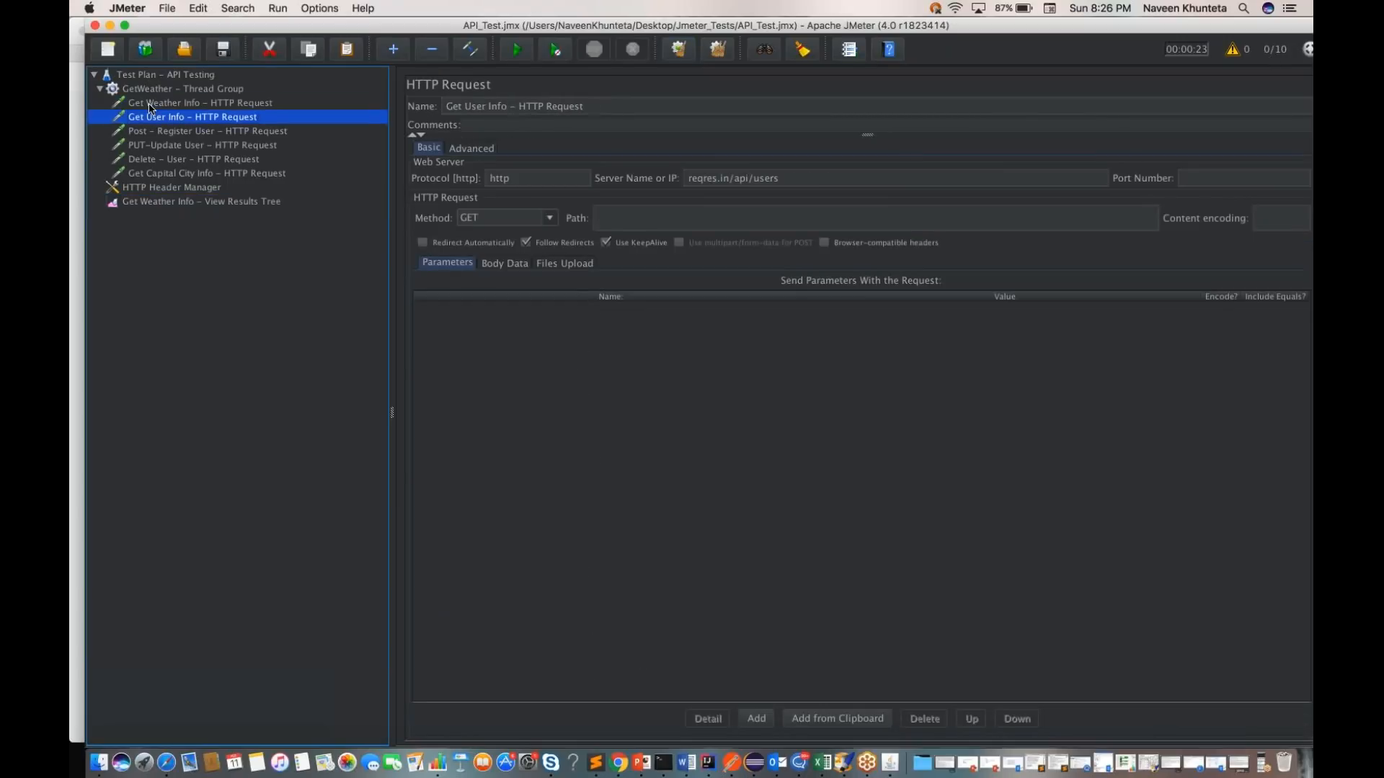
{"action": "key", "text": "Down"}
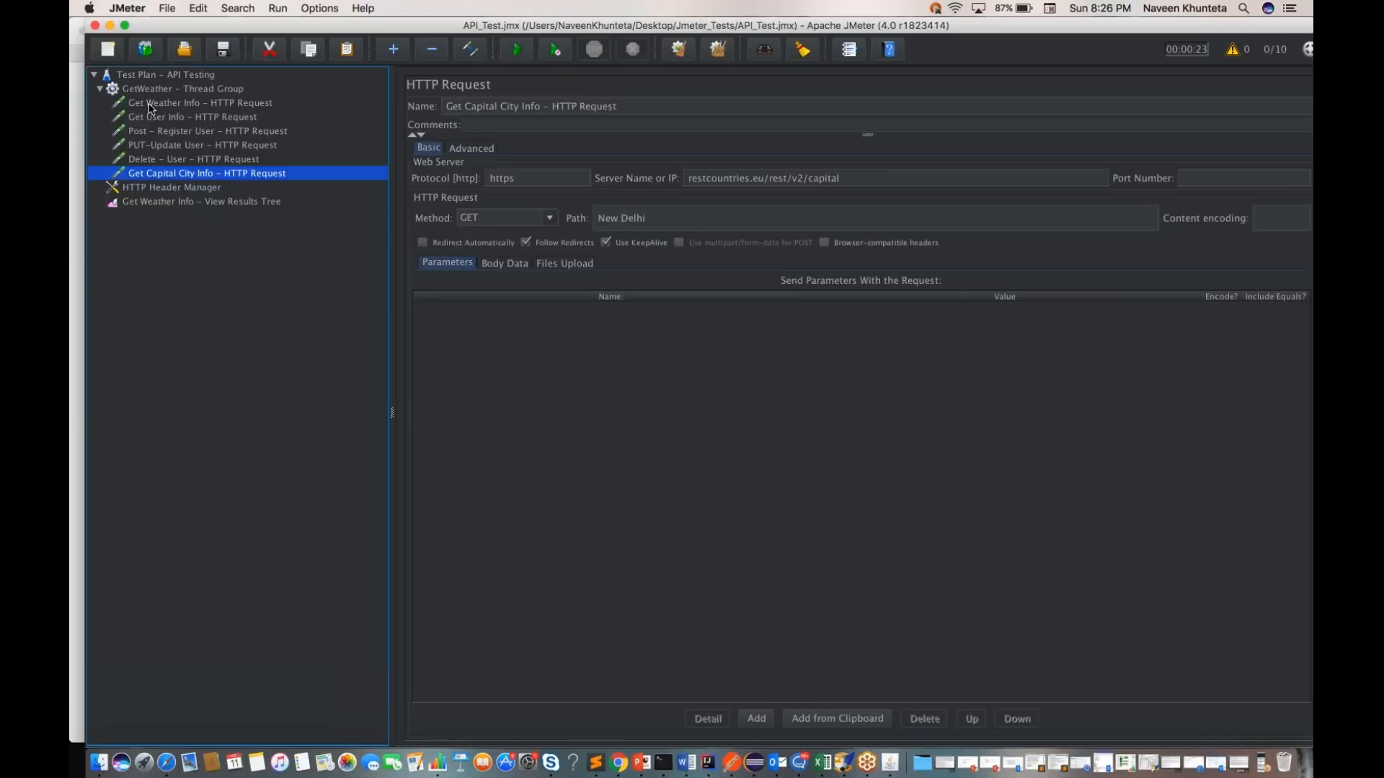
{"action": "left_click", "coordinate": [225, 204]}
{"action": "scroll", "coordinate": [515, 513], "scroll_direction": "up", "scroll_amount": 20}
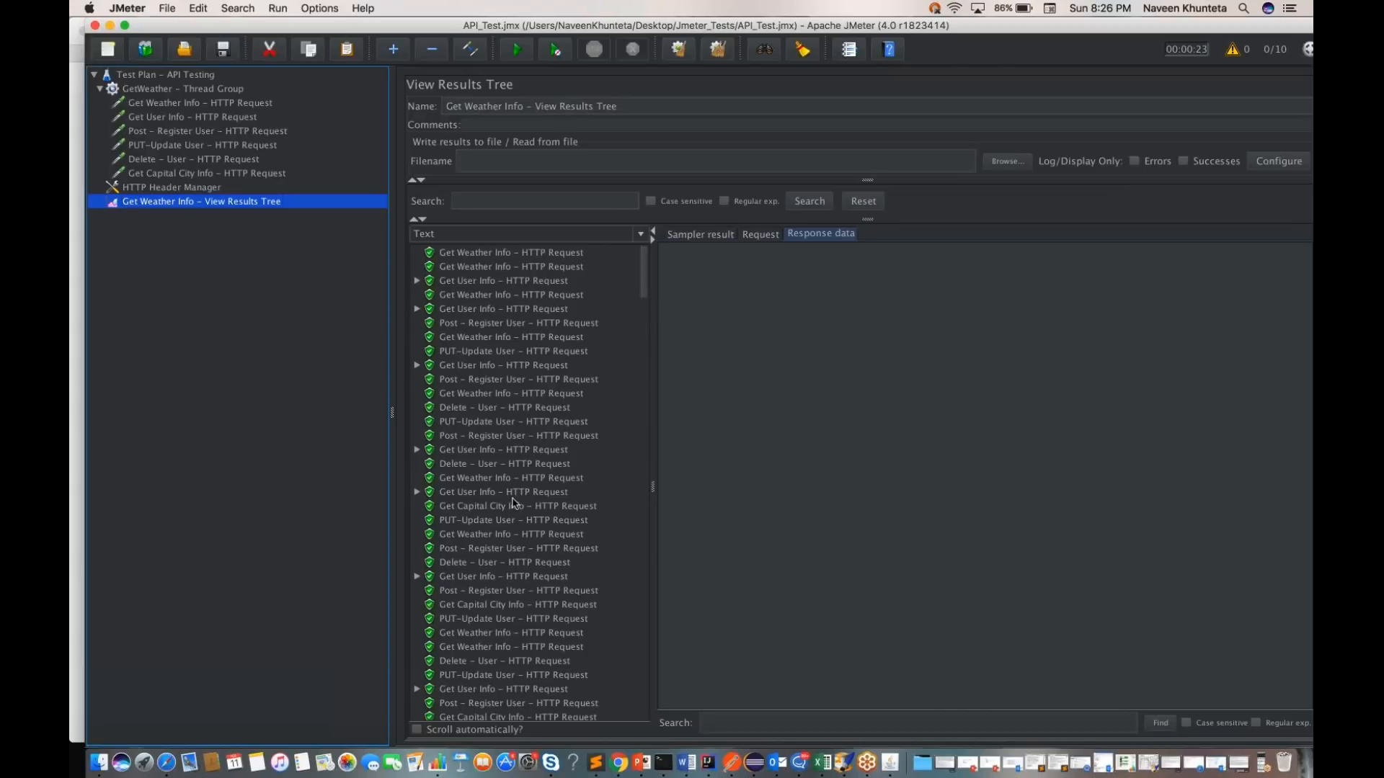
{"action": "scroll", "coordinate": [506, 307], "scroll_direction": "down", "scroll_amount": 5}
{"action": "scroll", "coordinate": [506, 306], "scroll_direction": "down", "scroll_amount": 5}
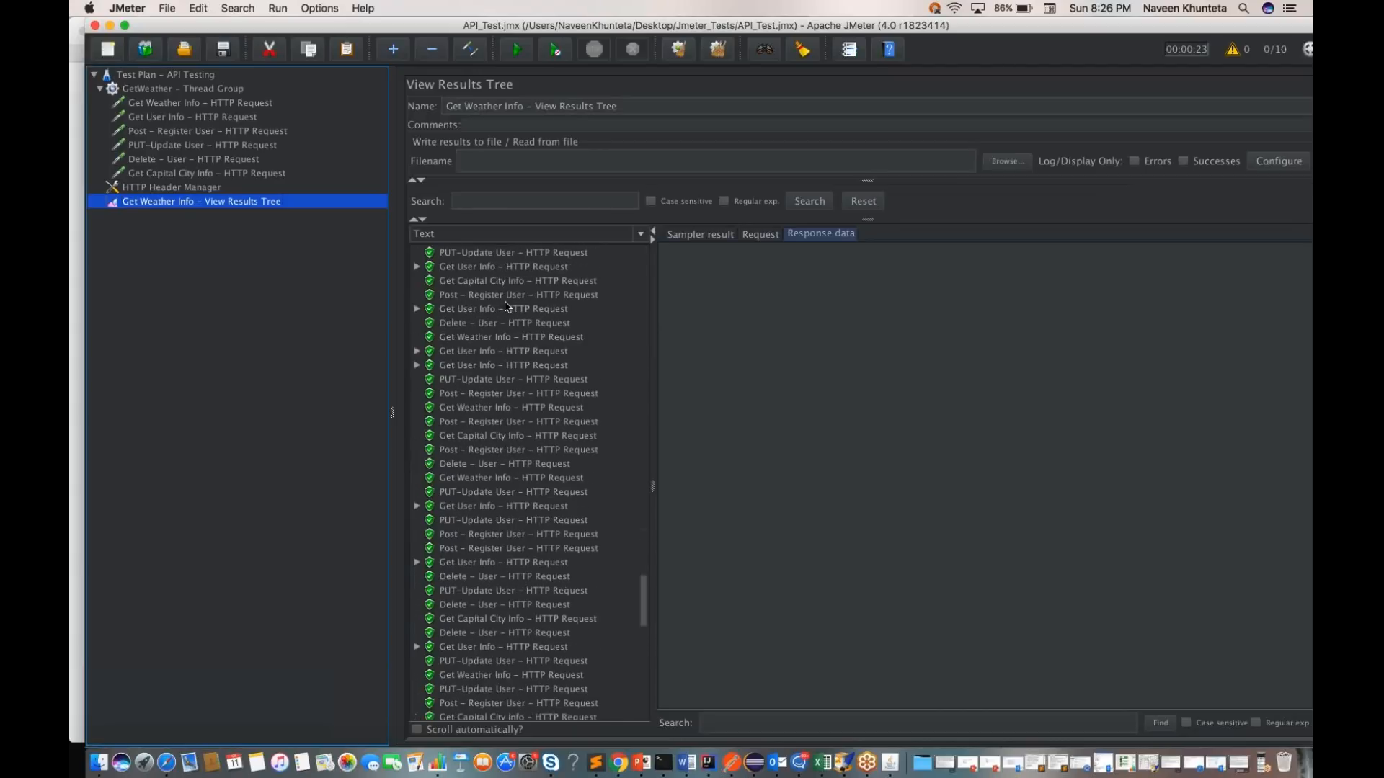
{"action": "scroll", "coordinate": [506, 307], "scroll_direction": "up", "scroll_amount": 5}
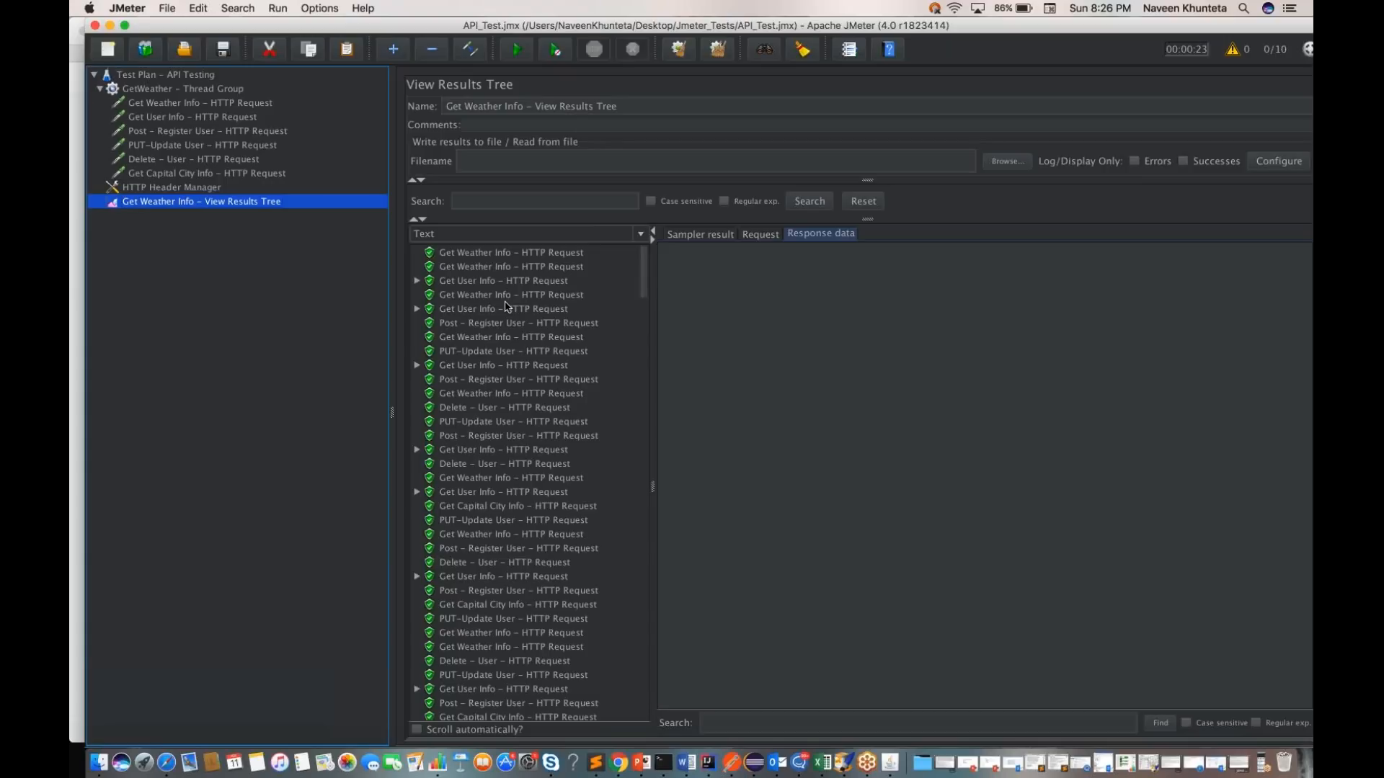
Step: Set the GetWeather thread group to 50 threads, a 2-second ramp-up period and a loop count of 10
{"action": "left_click", "coordinate": [208, 90]}
{"action": "left_click", "coordinate": [570, 200]}
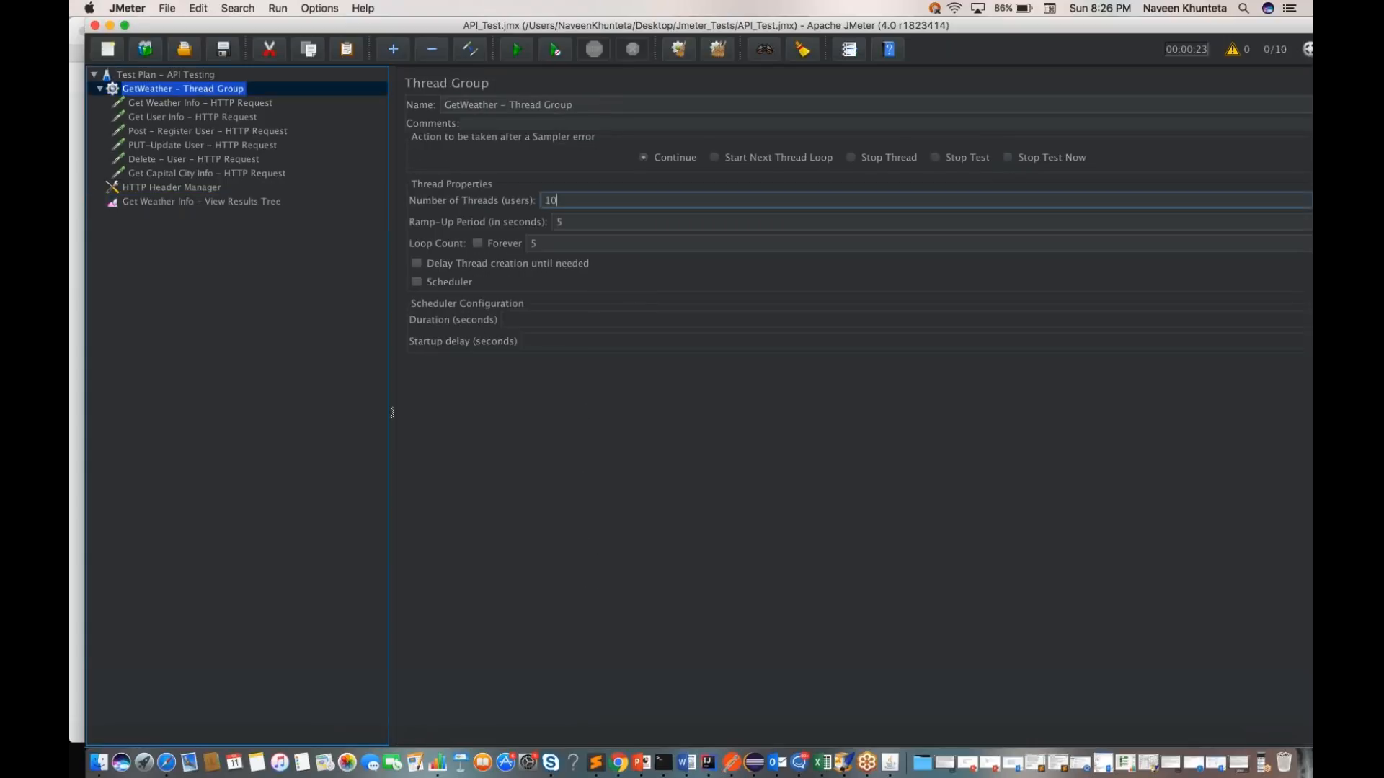
{"action": "key", "text": "BackSpace"}
{"action": "key", "text": "BackSpace"}
{"action": "type", "text": "50"}
{"action": "left_click", "coordinate": [593, 222]}
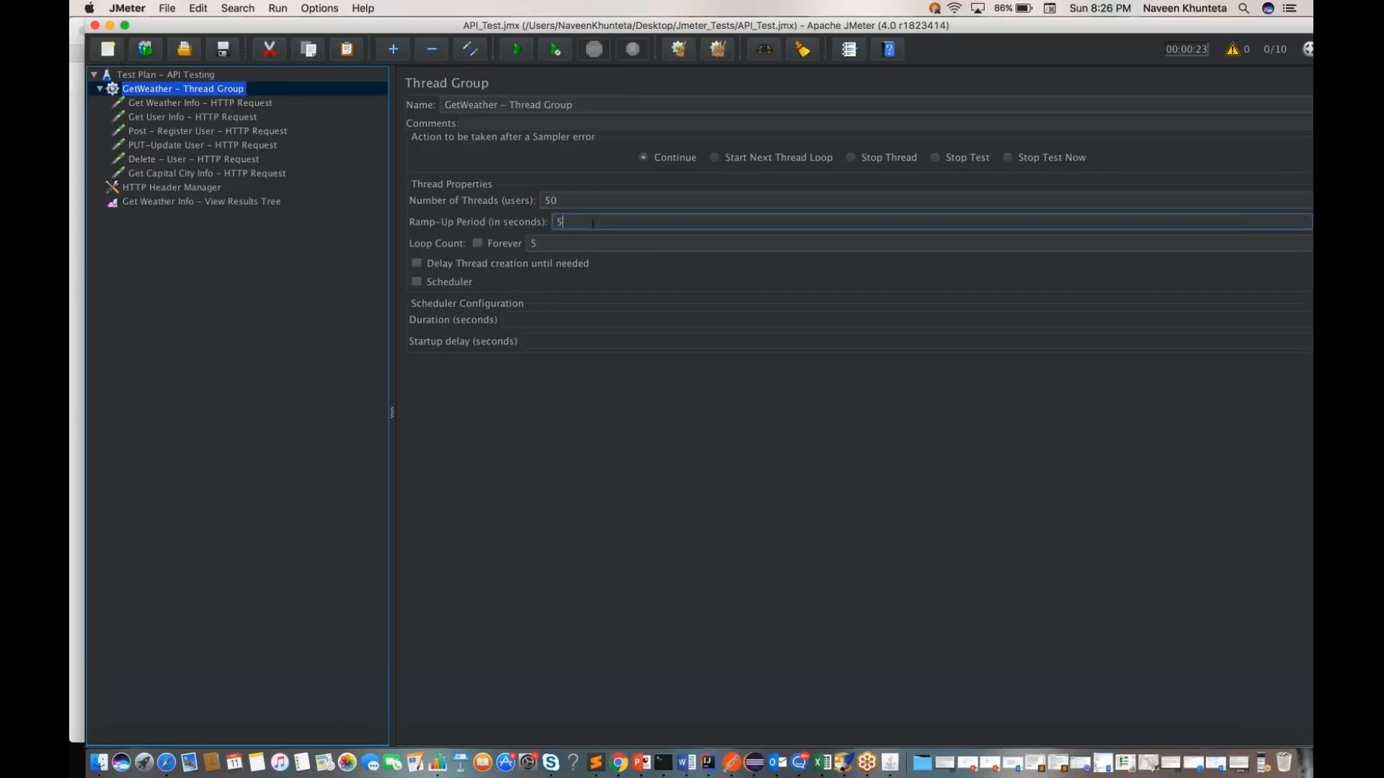
{"action": "key", "text": "BackSpace"}
{"action": "type", "text": "2"}
{"action": "key", "text": "Tab"}
{"action": "type", "text": "10"}
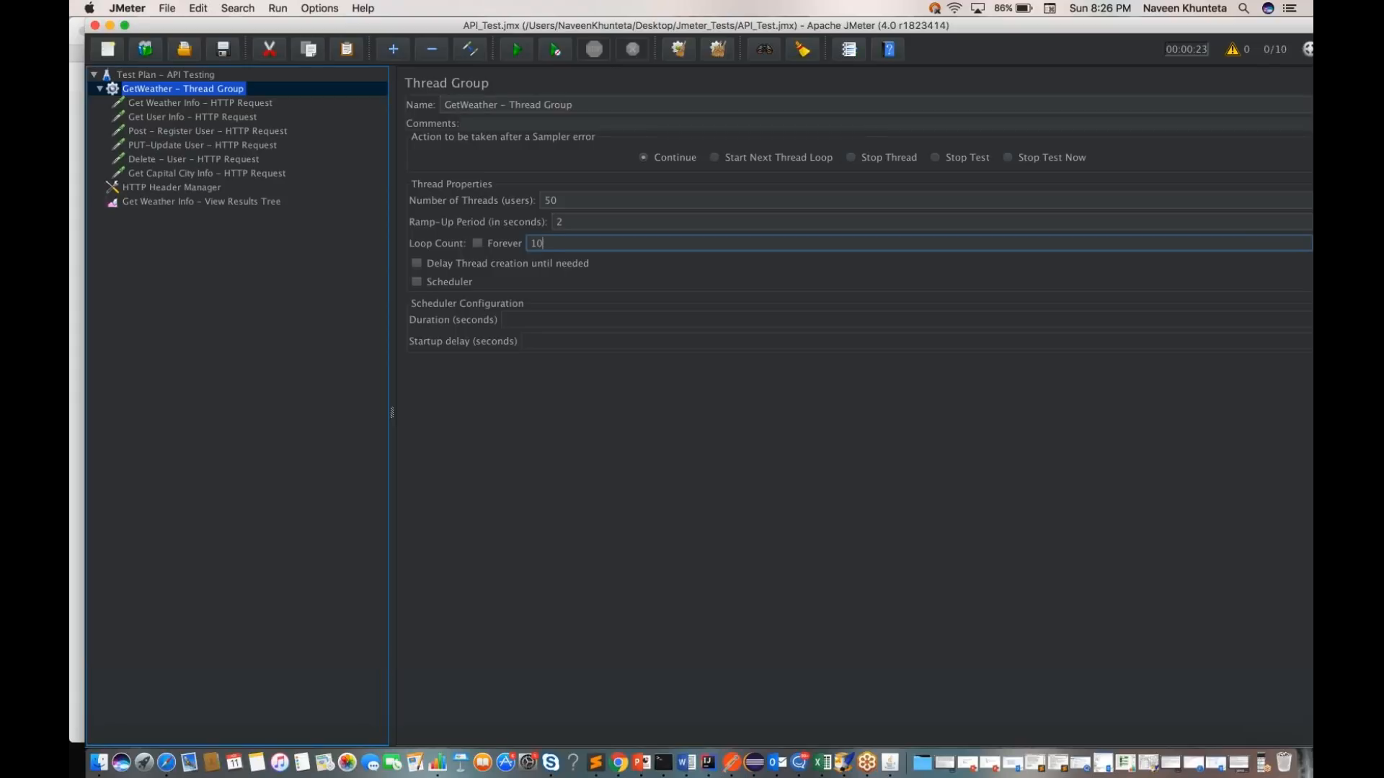
Step: Run the test plan with the increased load and check the incoming sampler results in the View Results Tree
{"action": "left_click", "coordinate": [199, 76]}
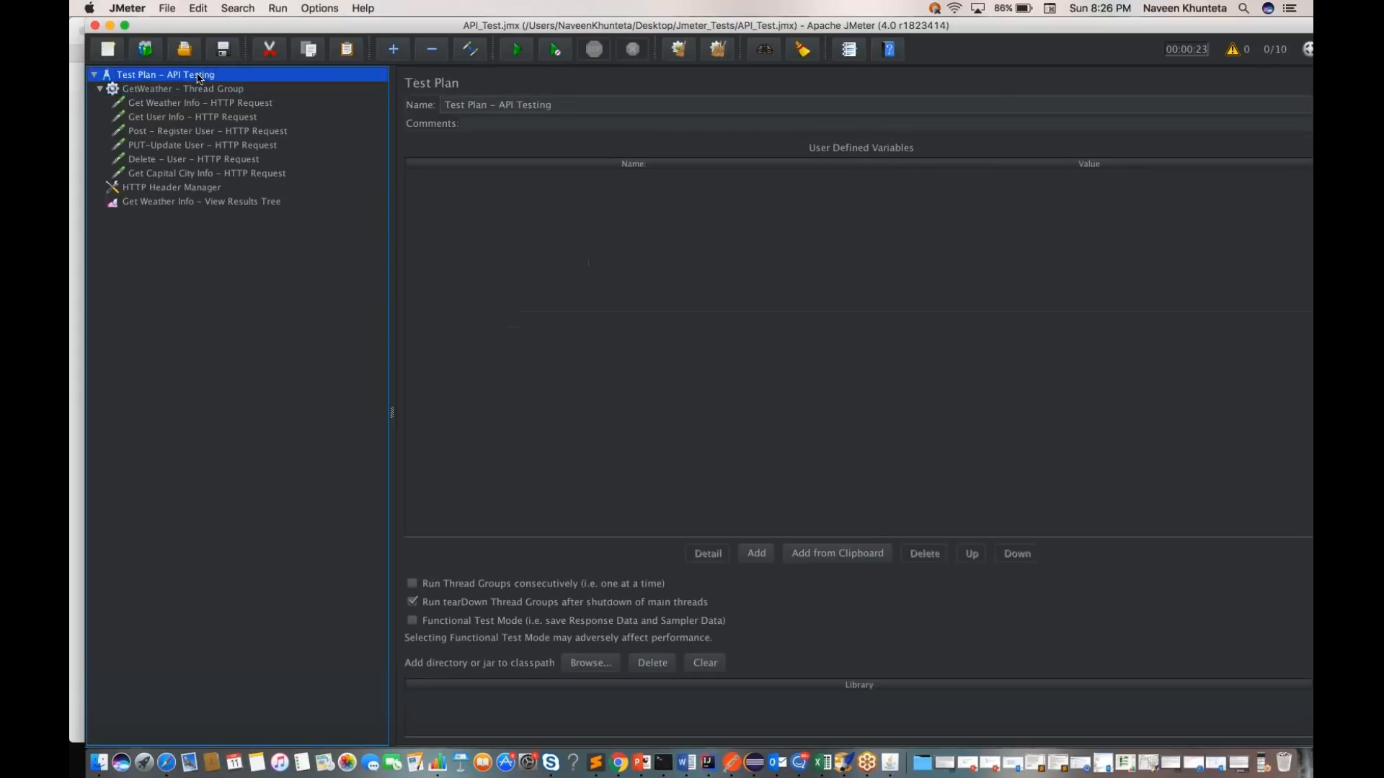
{"action": "key", "text": "super+r"}
{"action": "left_click", "coordinate": [254, 203]}
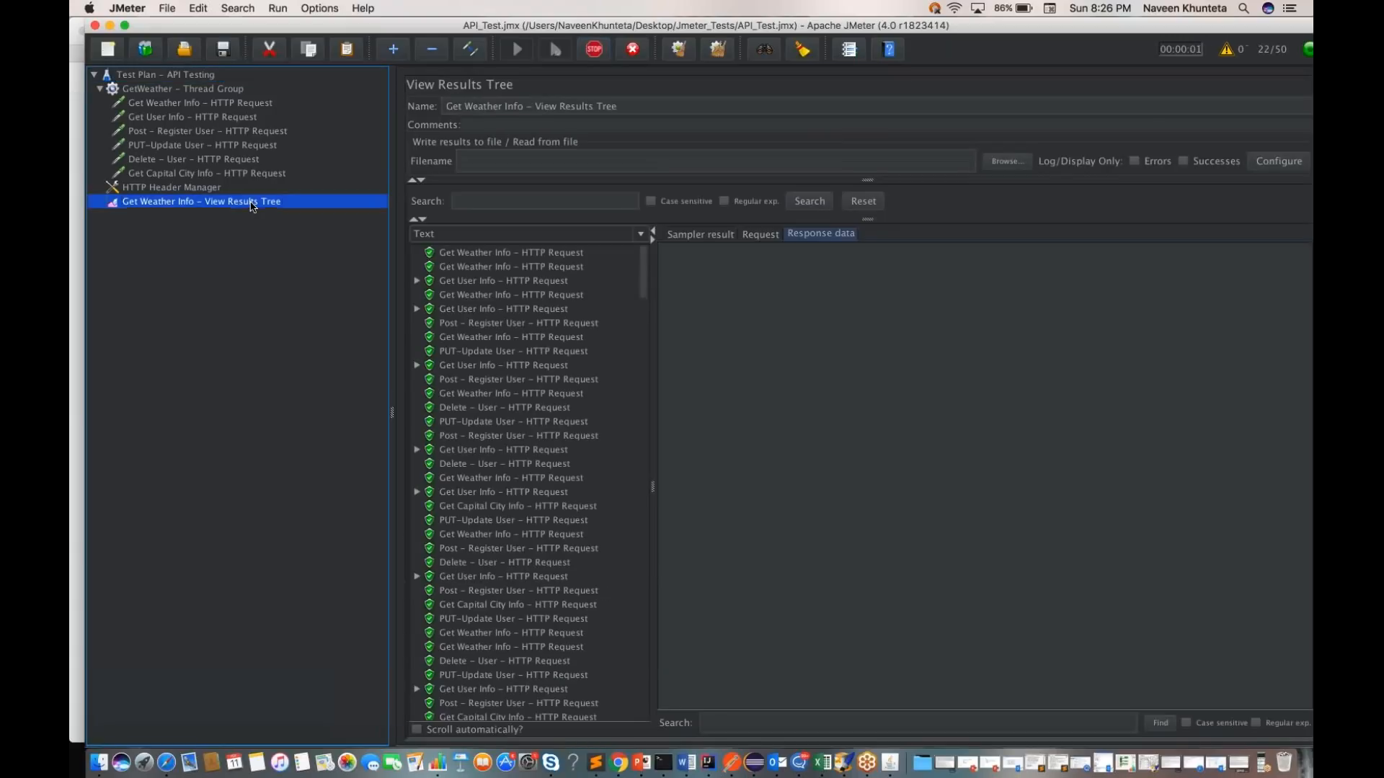
{"action": "scroll", "coordinate": [506, 399], "scroll_direction": "down", "scroll_amount": 20}
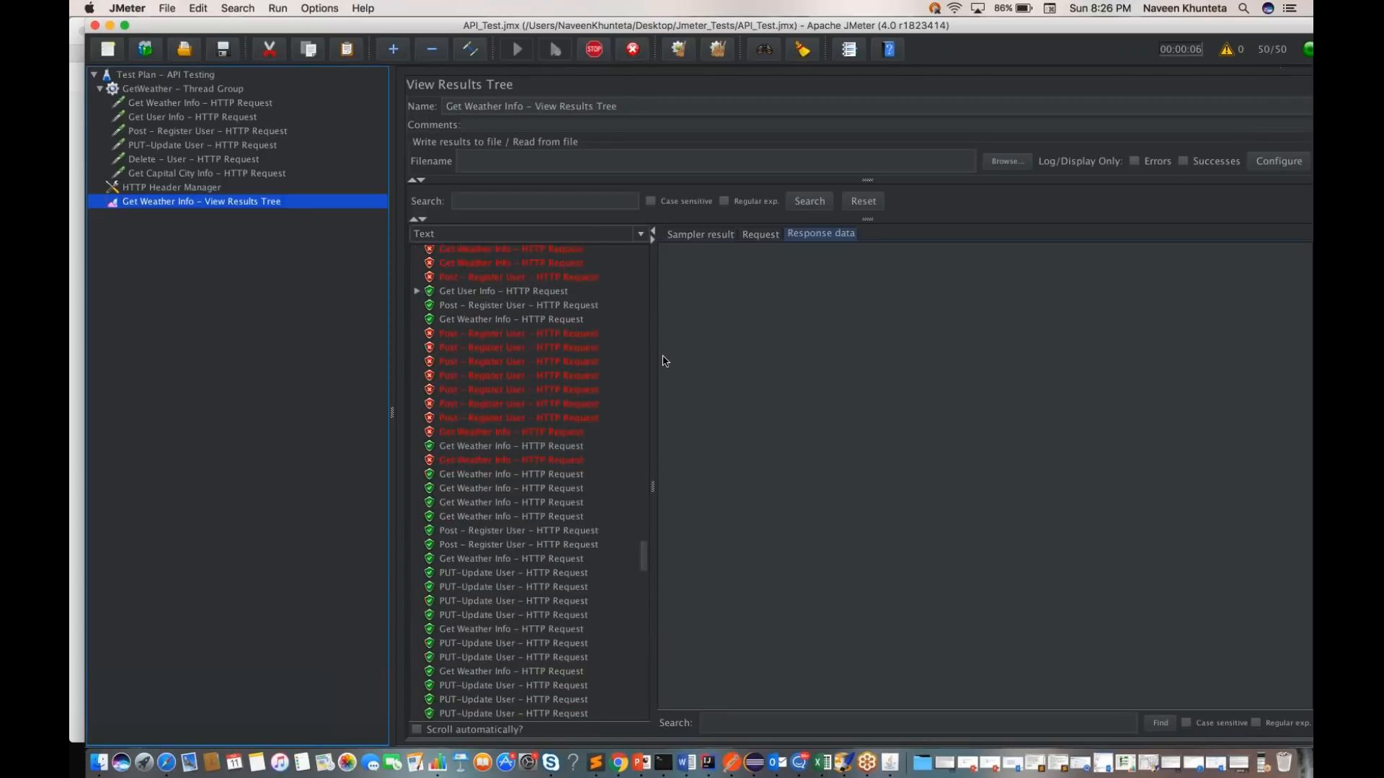
Step: Examine the response data, request and sampler result of a failed Get Weather Info request in the View Results Tree
{"action": "scroll", "coordinate": [532, 375], "scroll_direction": "up", "scroll_amount": 20}
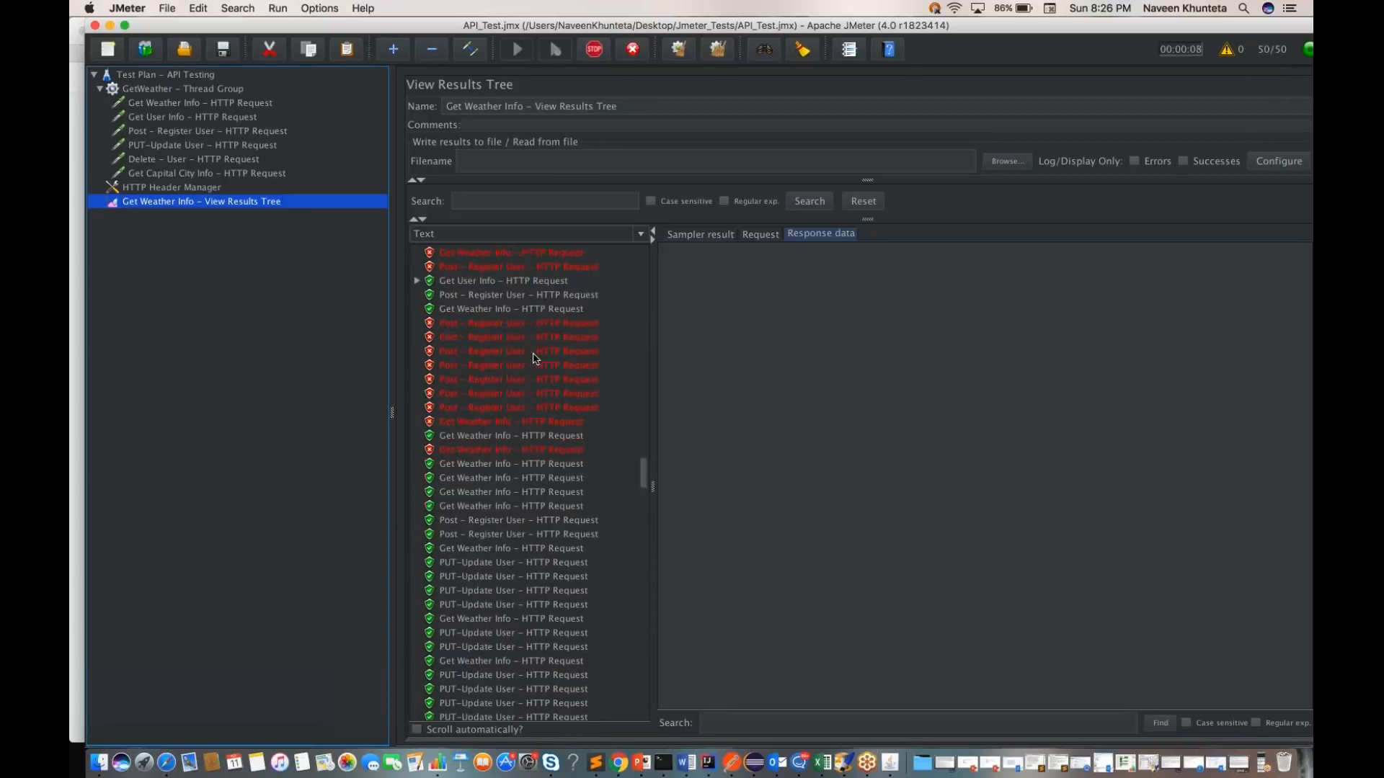
{"action": "scroll", "coordinate": [533, 359], "scroll_direction": "up", "scroll_amount": 10}
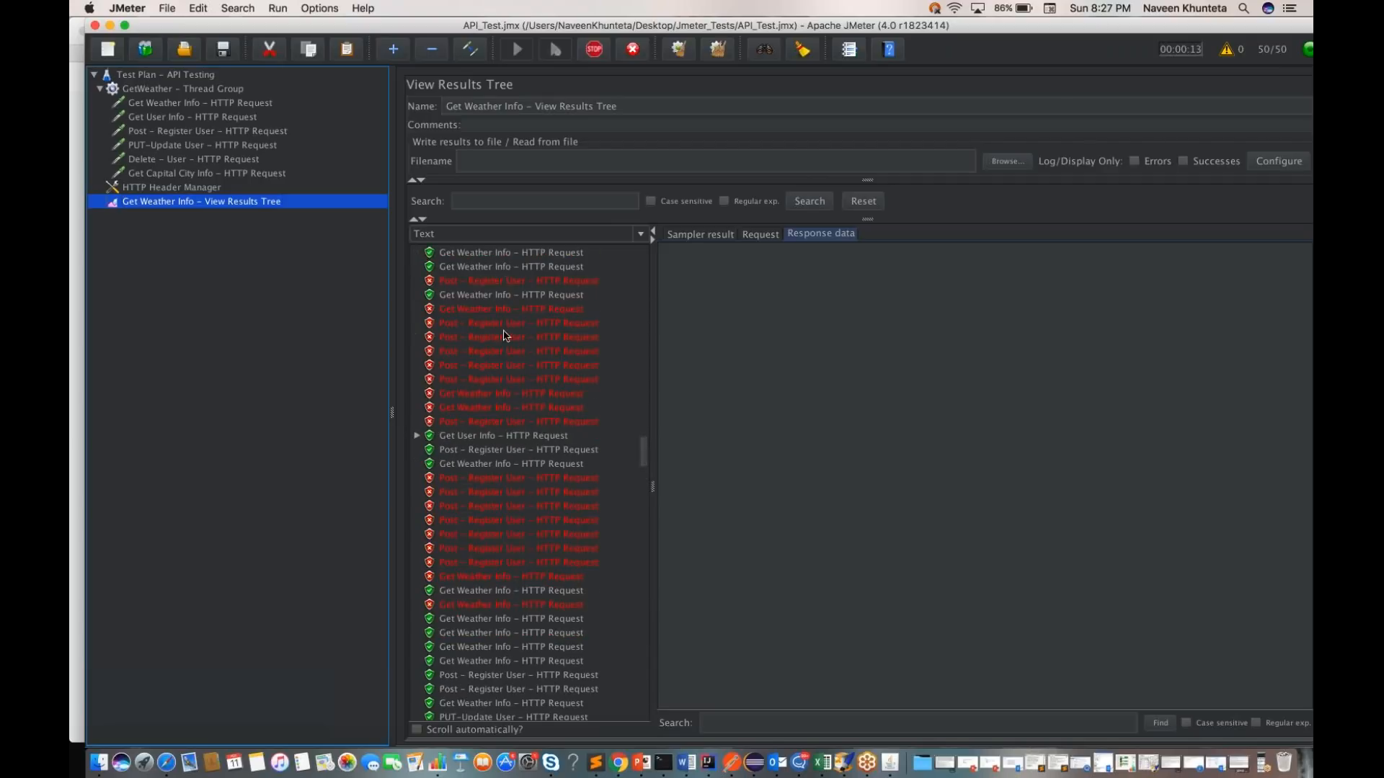
{"action": "left_click", "coordinate": [485, 312]}
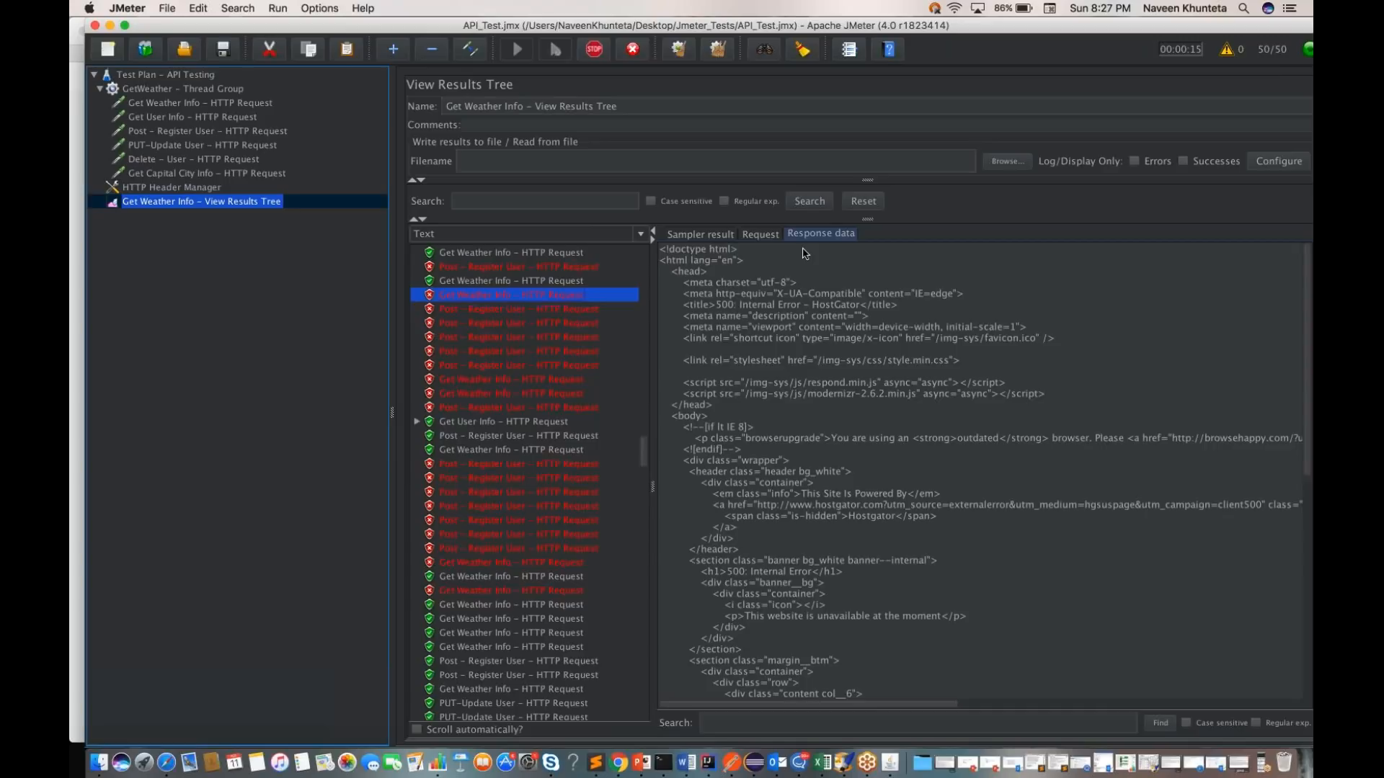
{"action": "left_click", "coordinate": [761, 235]}
{"action": "left_click", "coordinate": [700, 236]}
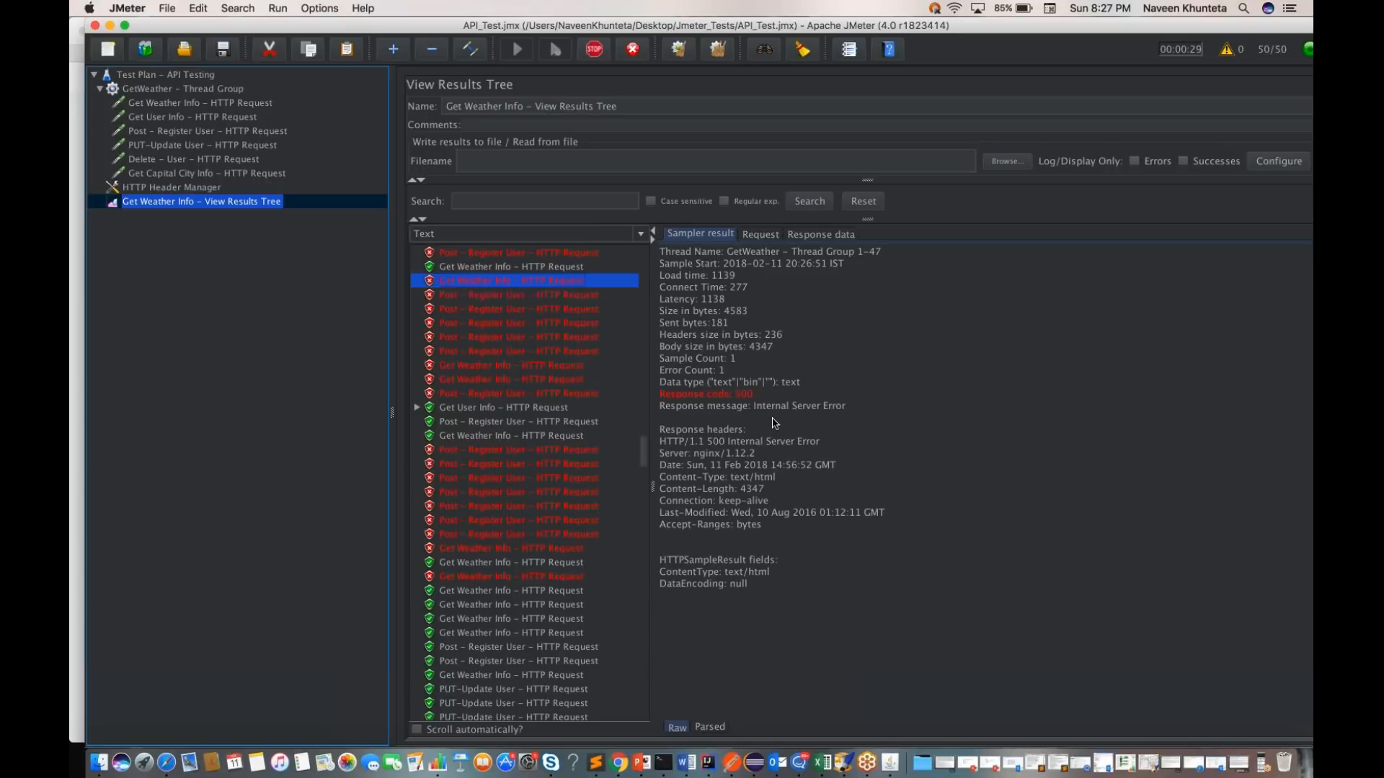
Step: Check the capital city request in Postman, return to JMeter and review the request details of failed Get Weather Info and Post - Register User samples
{"action": "key", "text": "ctrl+Right"}
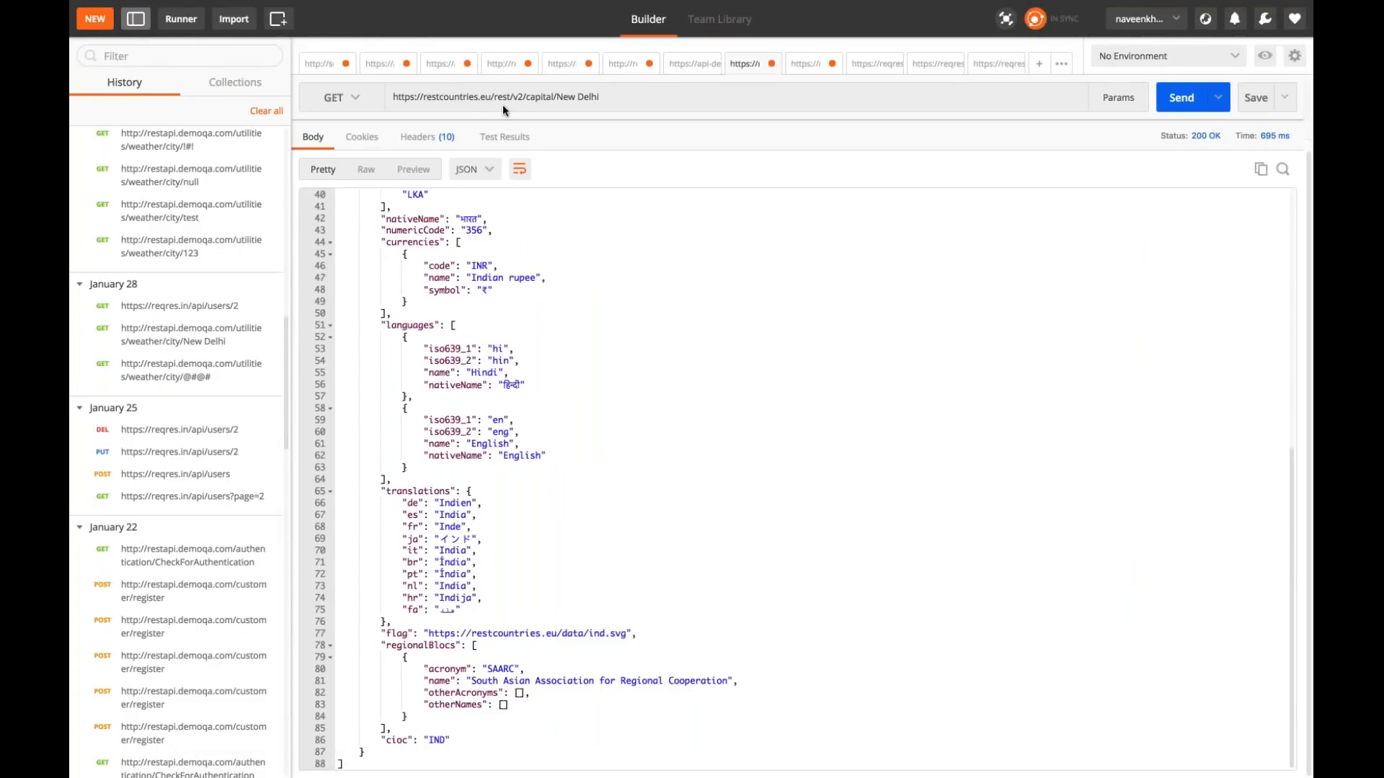
{"action": "key", "text": "ctrl+Left"}
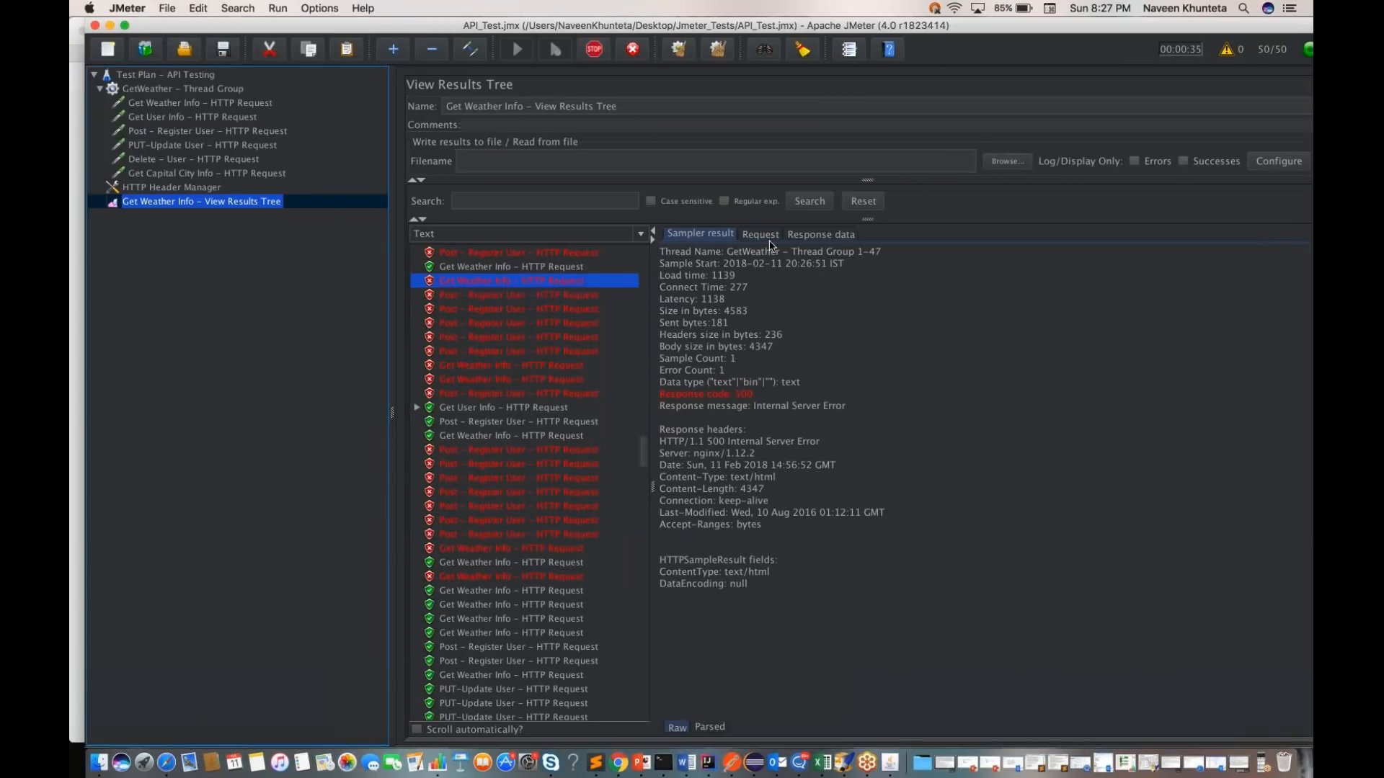
{"action": "left_click", "coordinate": [763, 235]}
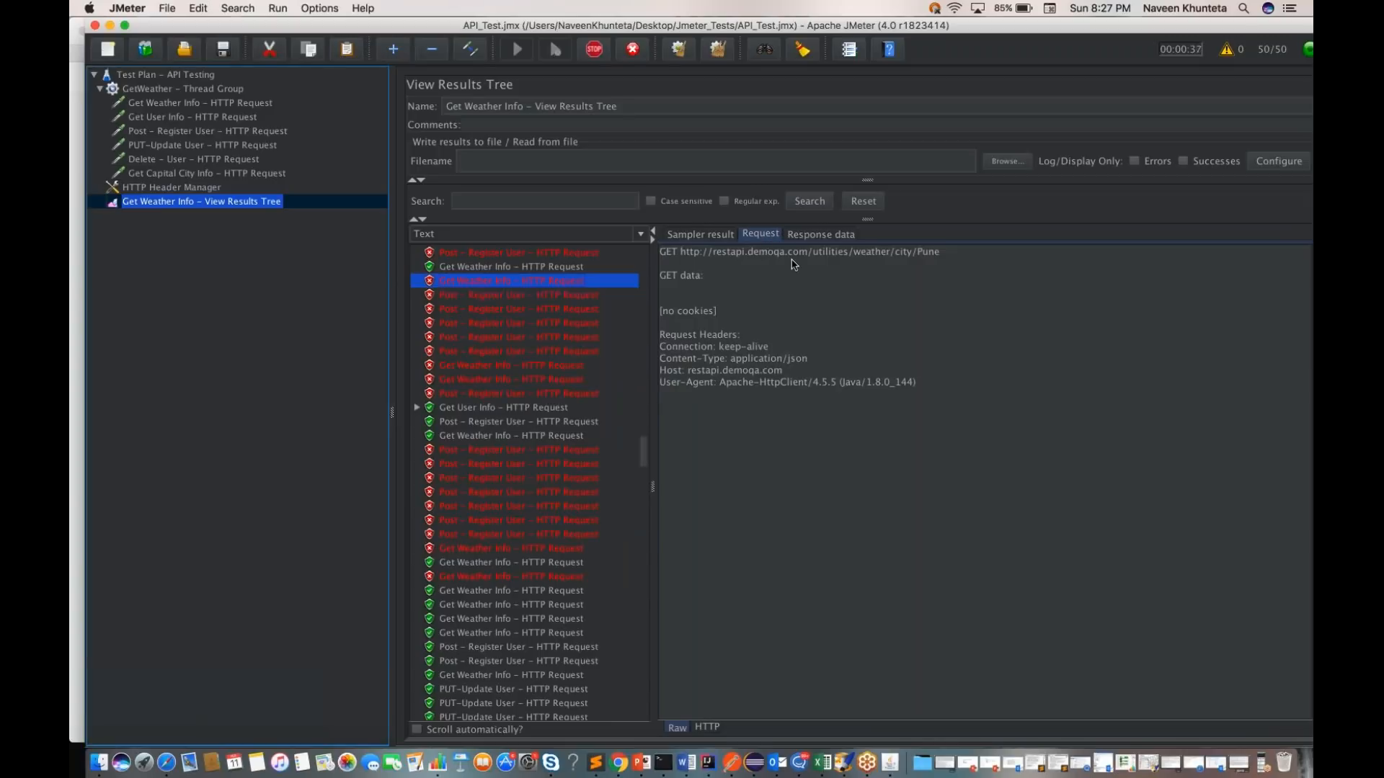
{"action": "left_click", "coordinate": [529, 301]}
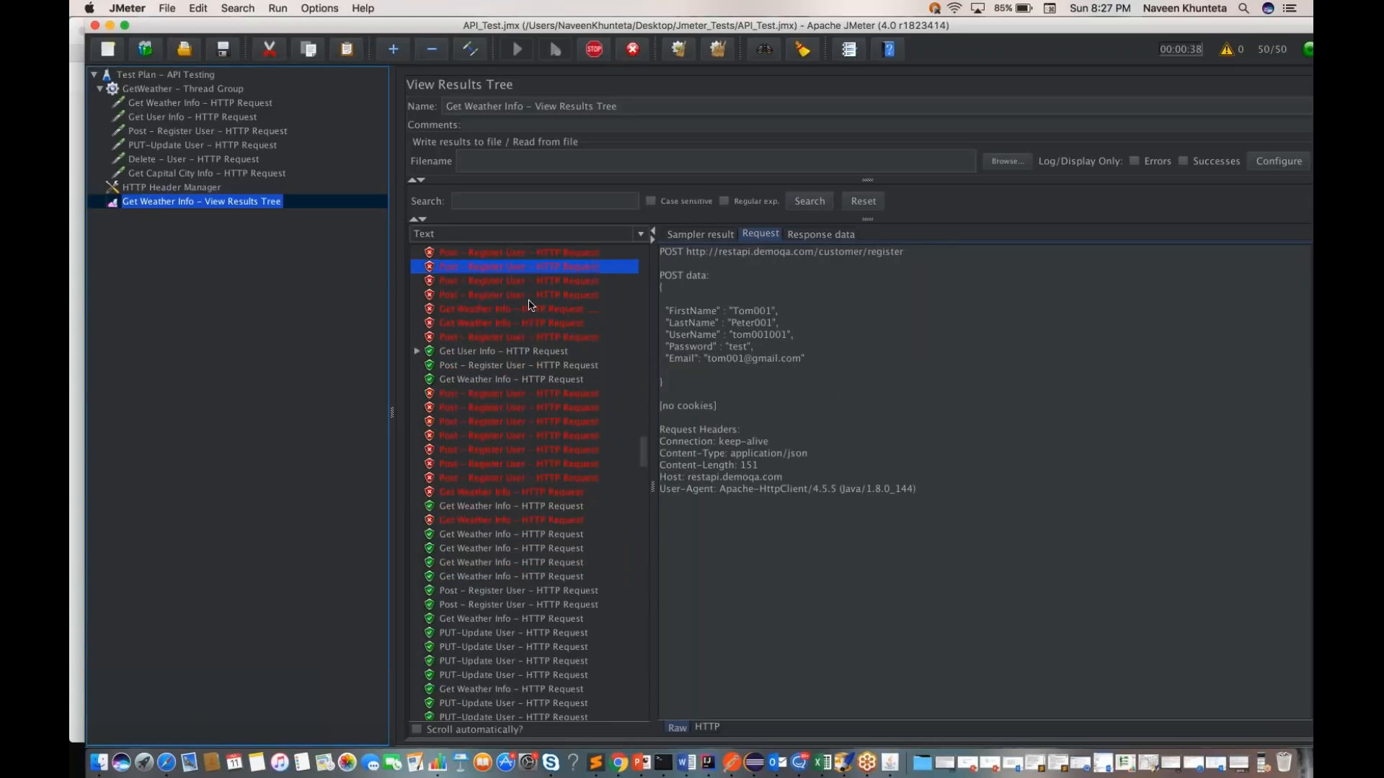
Step: Look through the incoming sampler results of the 50-thread run for failed requests
{"action": "scroll", "coordinate": [550, 455], "scroll_direction": "down", "scroll_amount": 10}
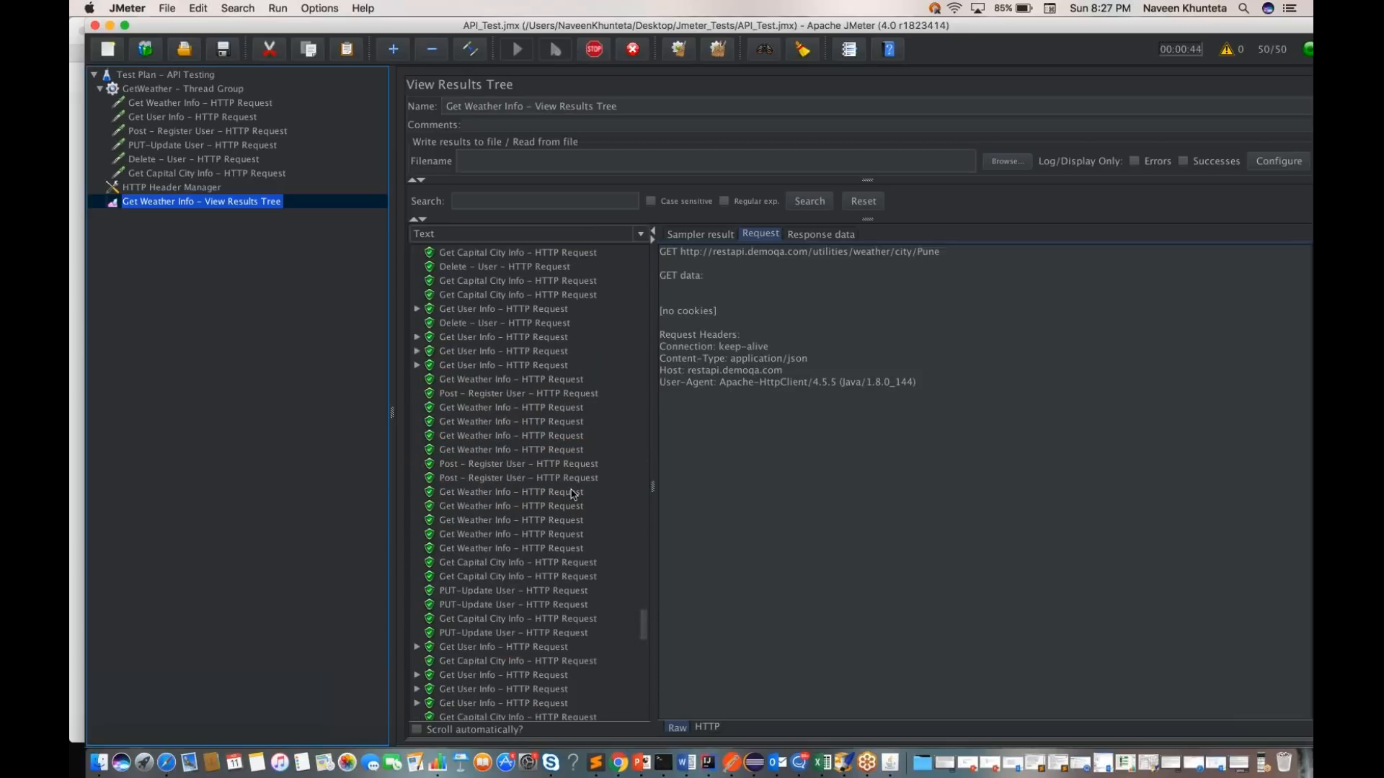
{"action": "scroll", "coordinate": [529, 483], "scroll_direction": "down", "scroll_amount": 8}
{"action": "scroll", "coordinate": [529, 483], "scroll_direction": "down", "scroll_amount": 10}
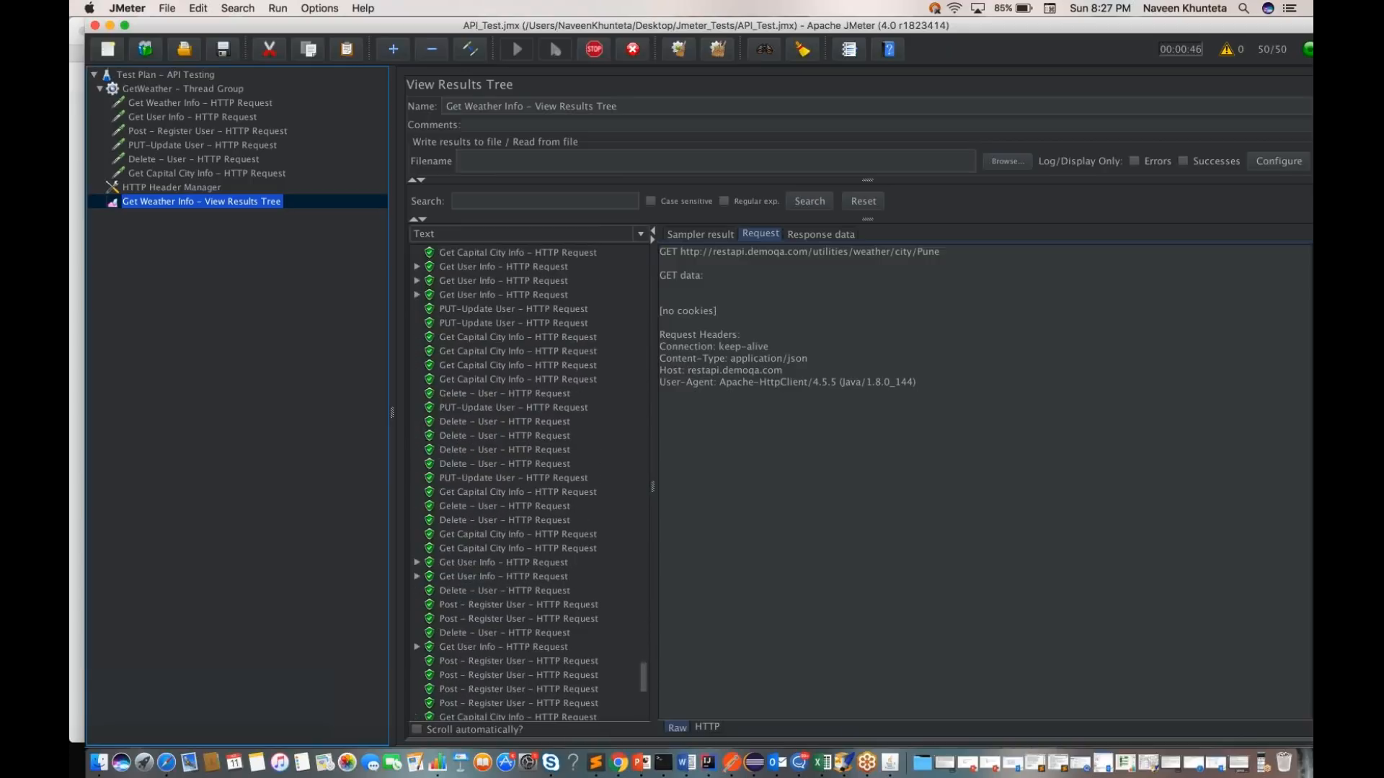
{"action": "scroll", "coordinate": [528, 482], "scroll_direction": "down", "scroll_amount": 10}
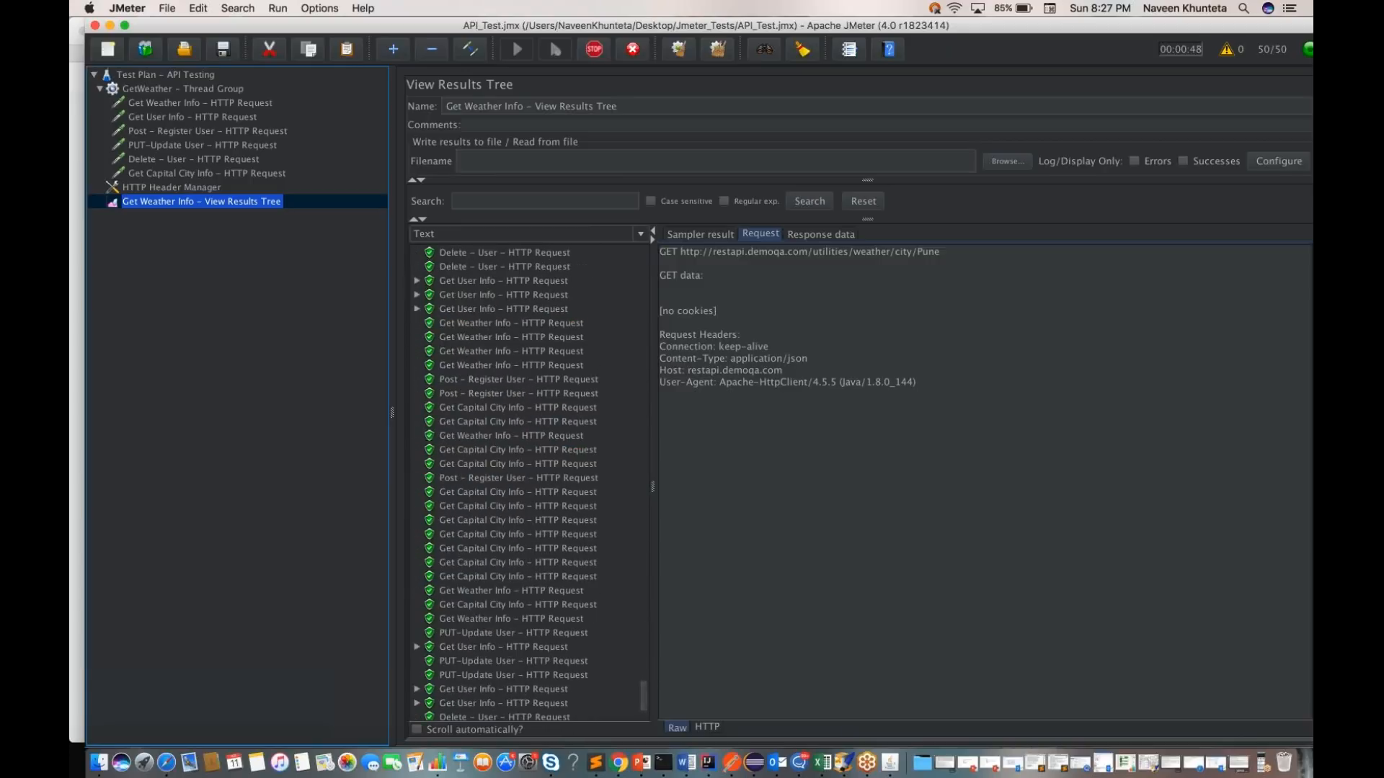
{"action": "scroll", "coordinate": [528, 483], "scroll_direction": "down", "scroll_amount": 4}
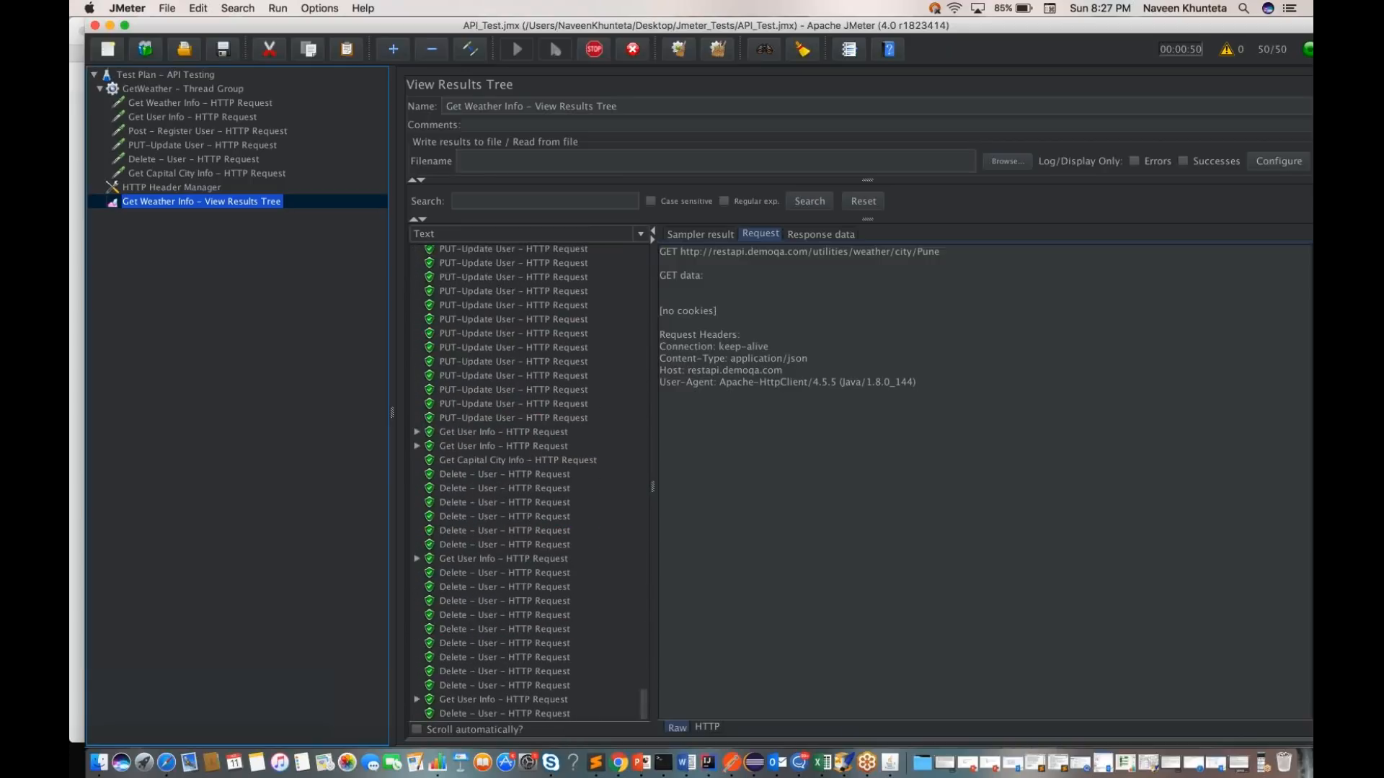
{"action": "scroll", "coordinate": [528, 483], "scroll_direction": "down", "scroll_amount": 7}
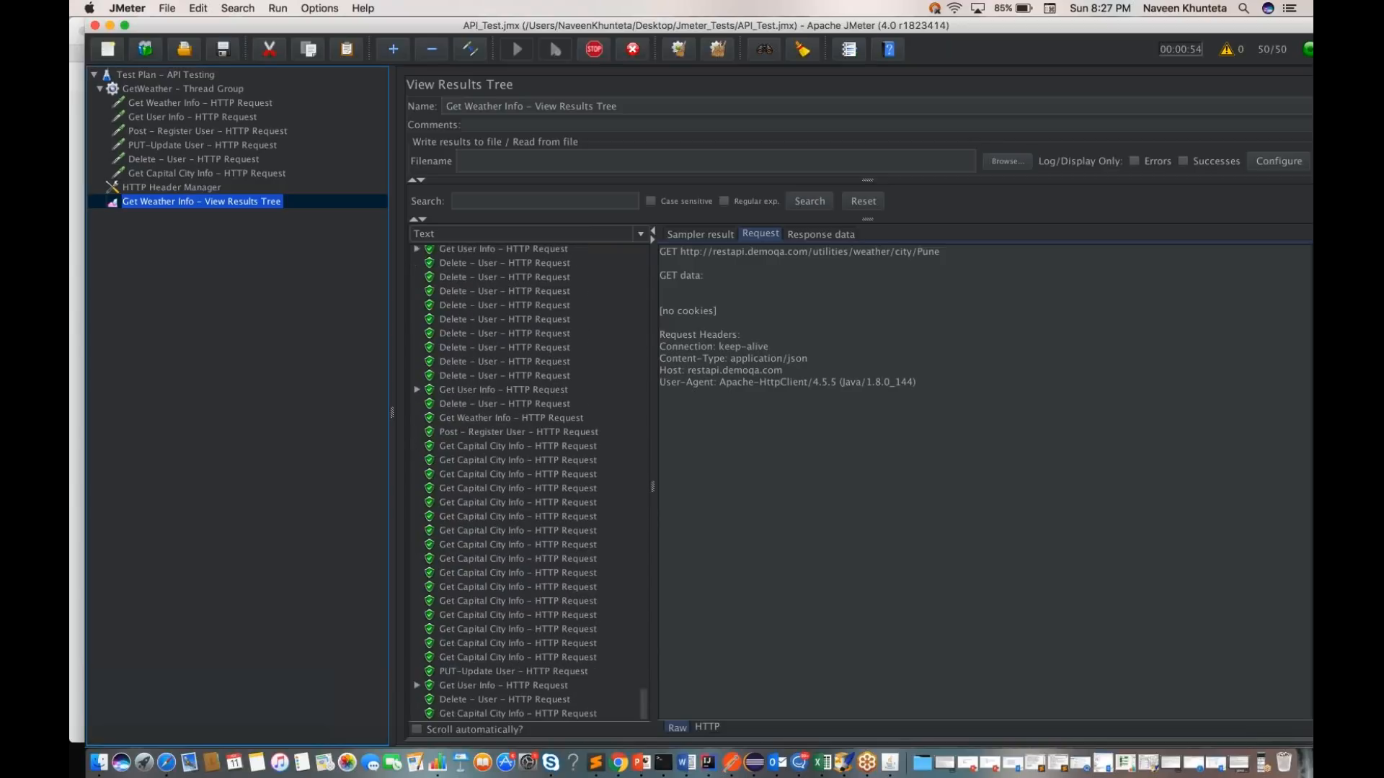
{"action": "scroll", "coordinate": [529, 483], "scroll_direction": "up", "scroll_amount": 20}
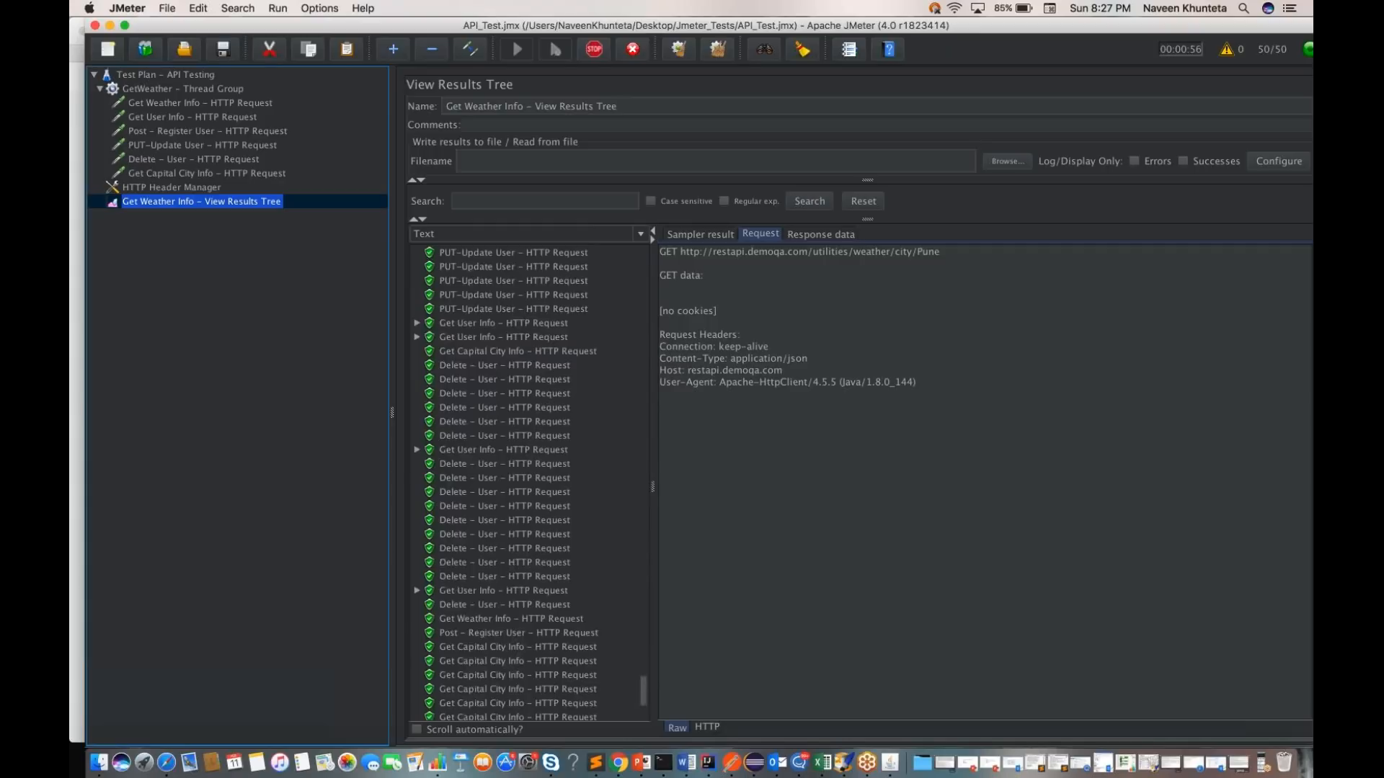
{"action": "scroll", "coordinate": [528, 483], "scroll_direction": "up", "scroll_amount": 10}
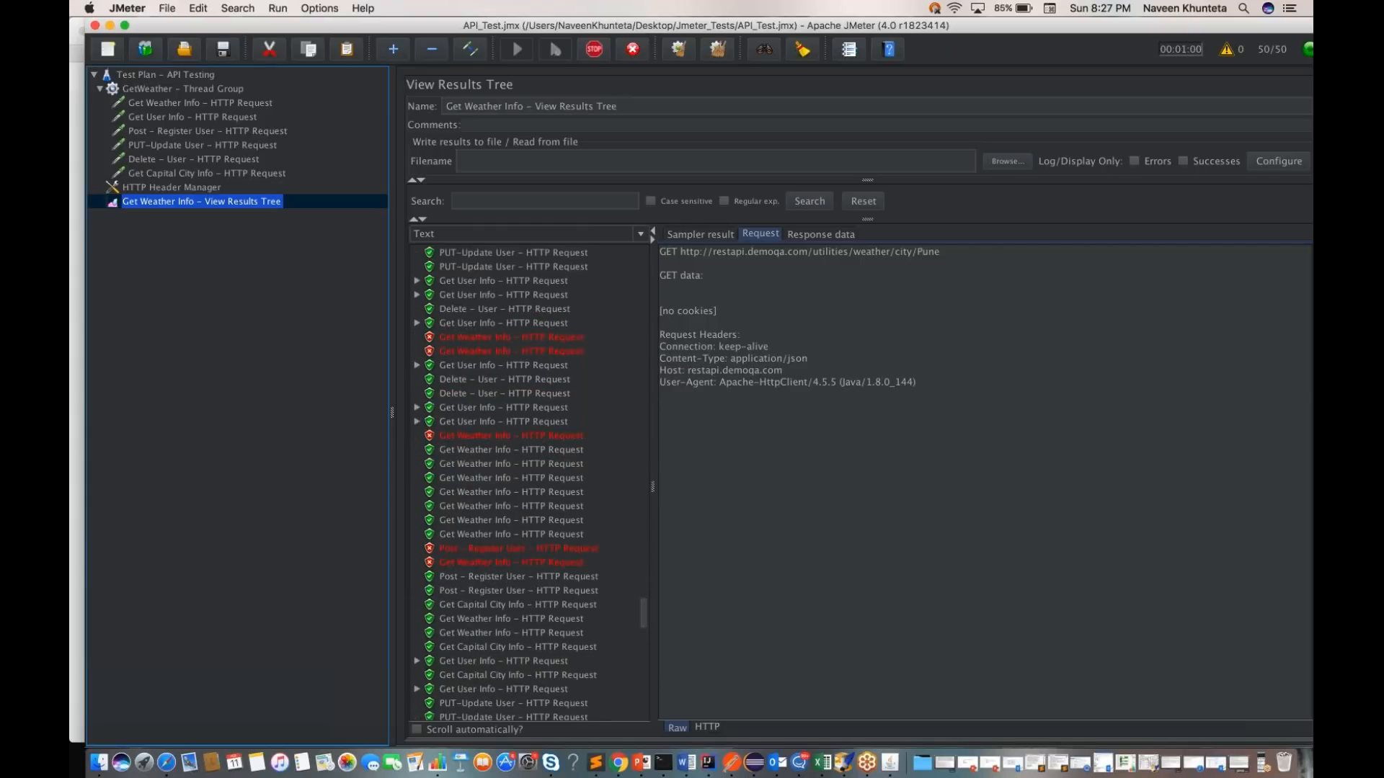
Step: Examine the request, response data and sampler result of a failed Post - Register User request
{"action": "left_click", "coordinate": [506, 550]}
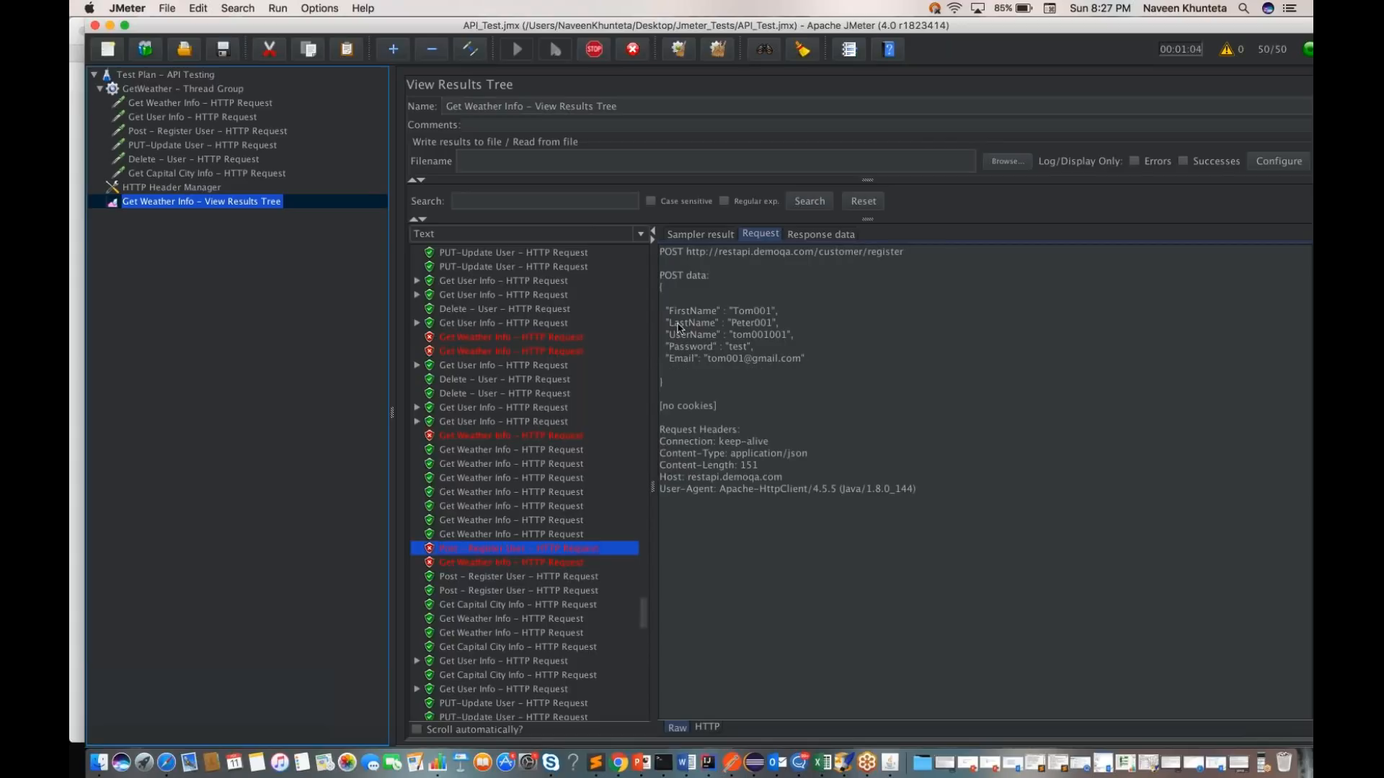
{"action": "left_click", "coordinate": [813, 234]}
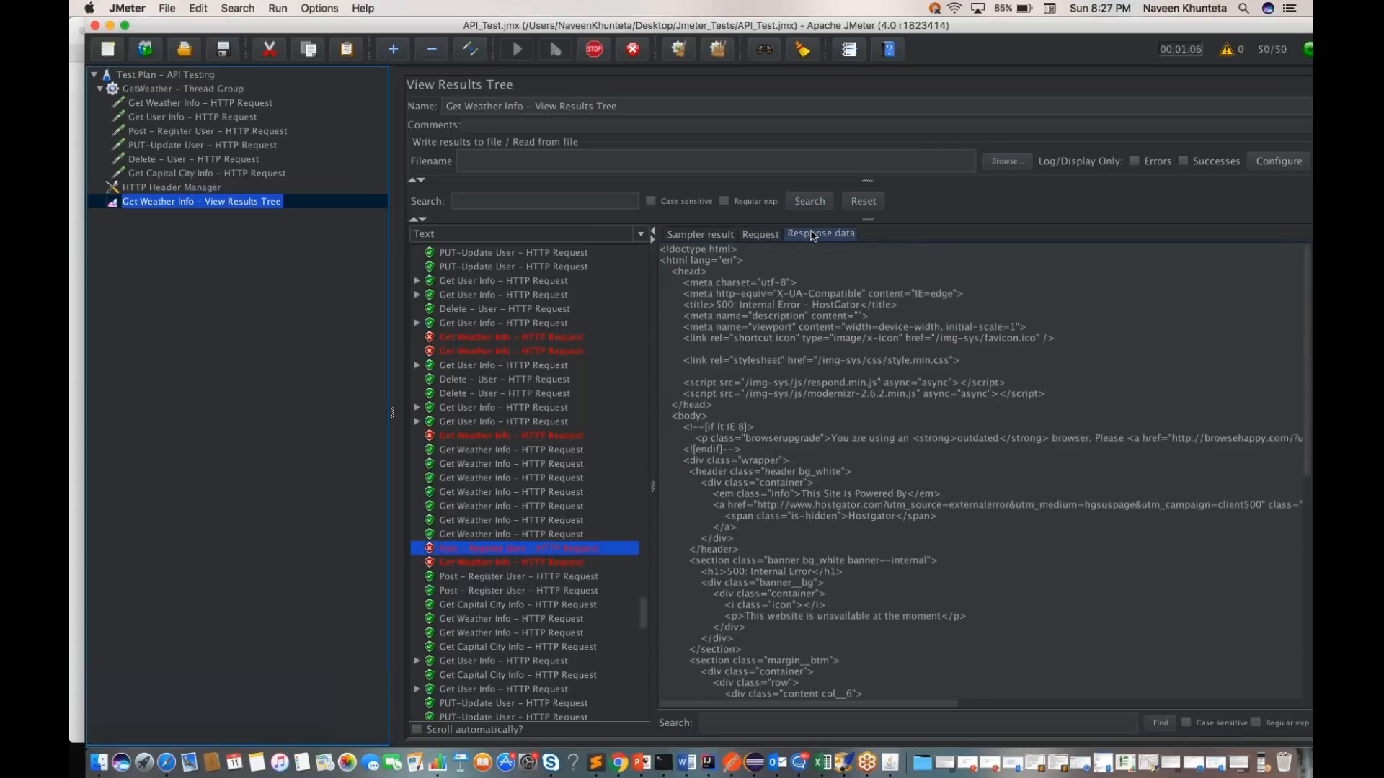
{"action": "left_click", "coordinate": [703, 235]}
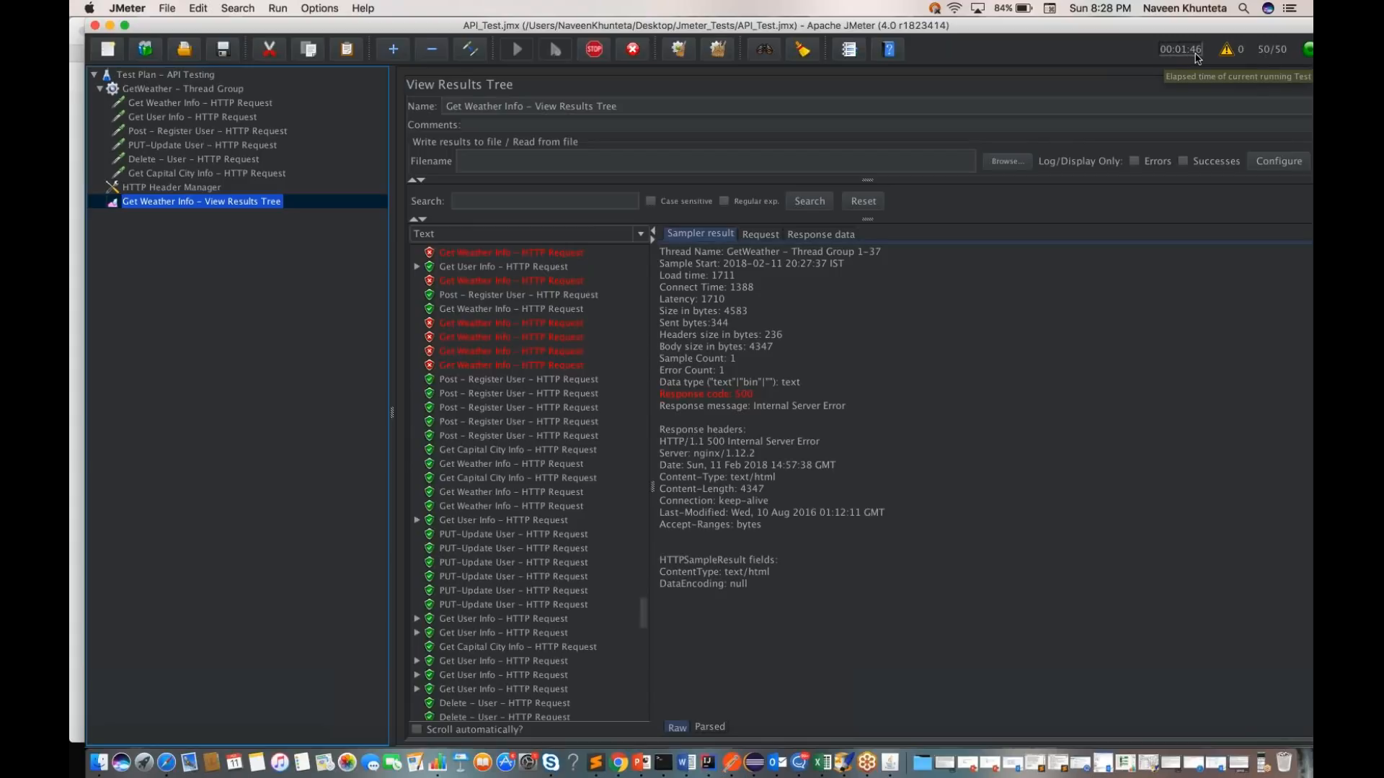
Step: Review the newer results in the View Results Tree and check the sampler result of another failed Get Weather Info request until the run ends
{"action": "scroll", "coordinate": [528, 569], "scroll_direction": "down", "scroll_amount": 5}
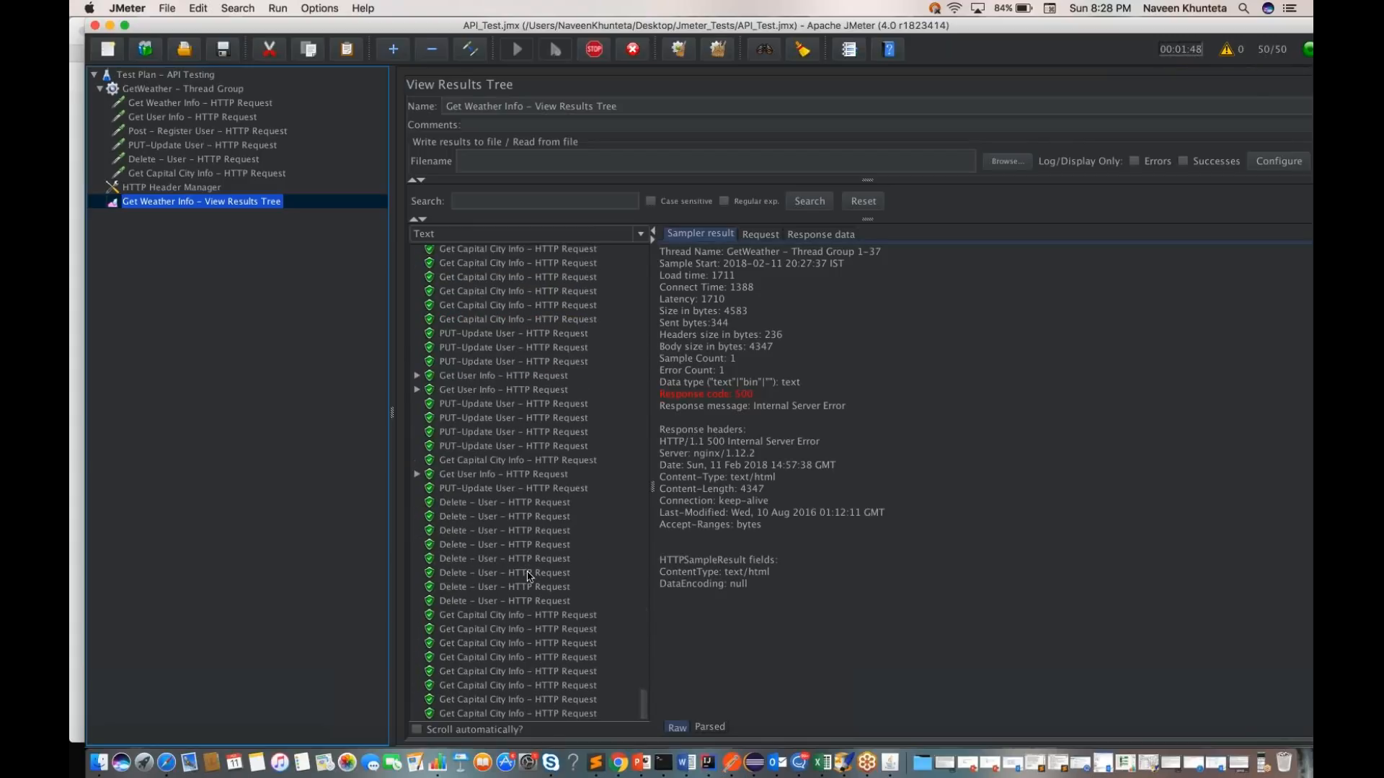
{"action": "scroll", "coordinate": [528, 574], "scroll_direction": "up", "scroll_amount": 20}
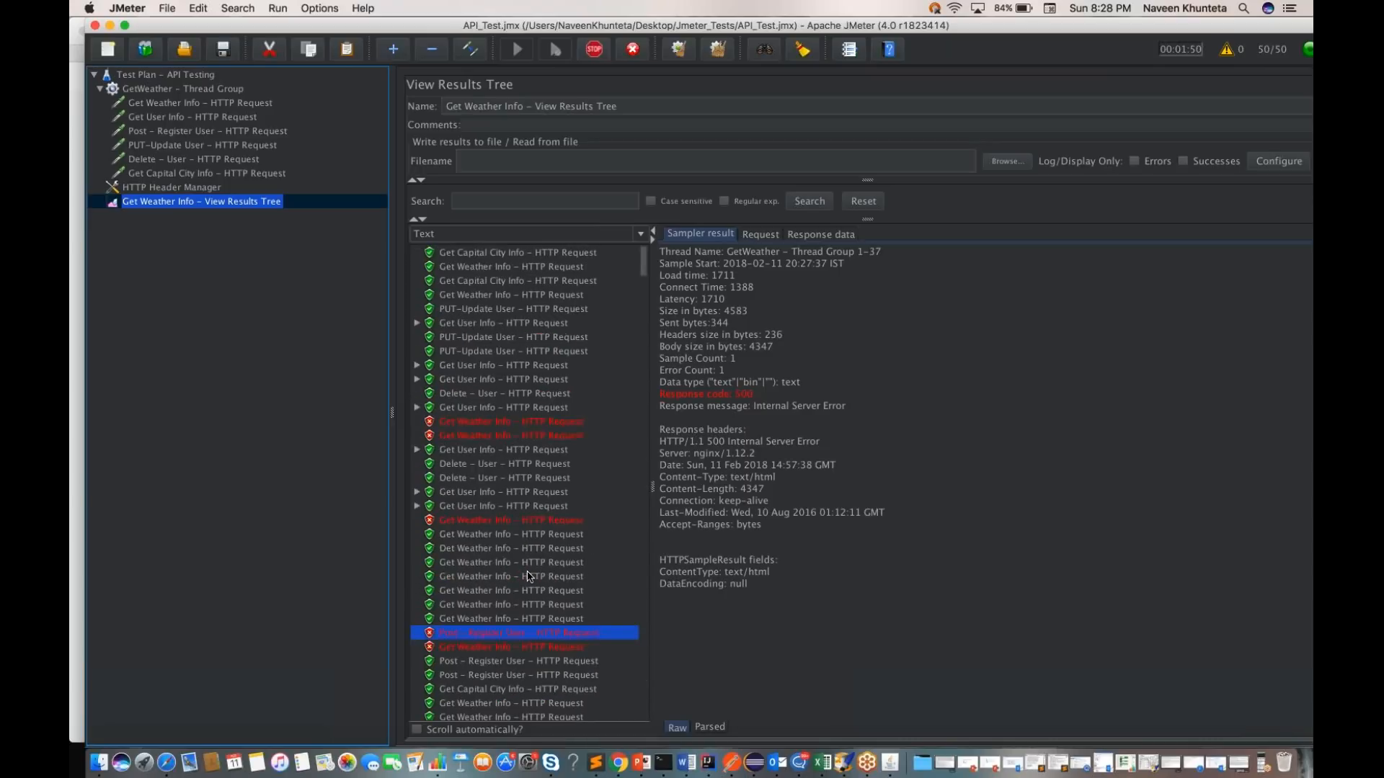
{"action": "scroll", "coordinate": [529, 576], "scroll_direction": "down", "scroll_amount": 20}
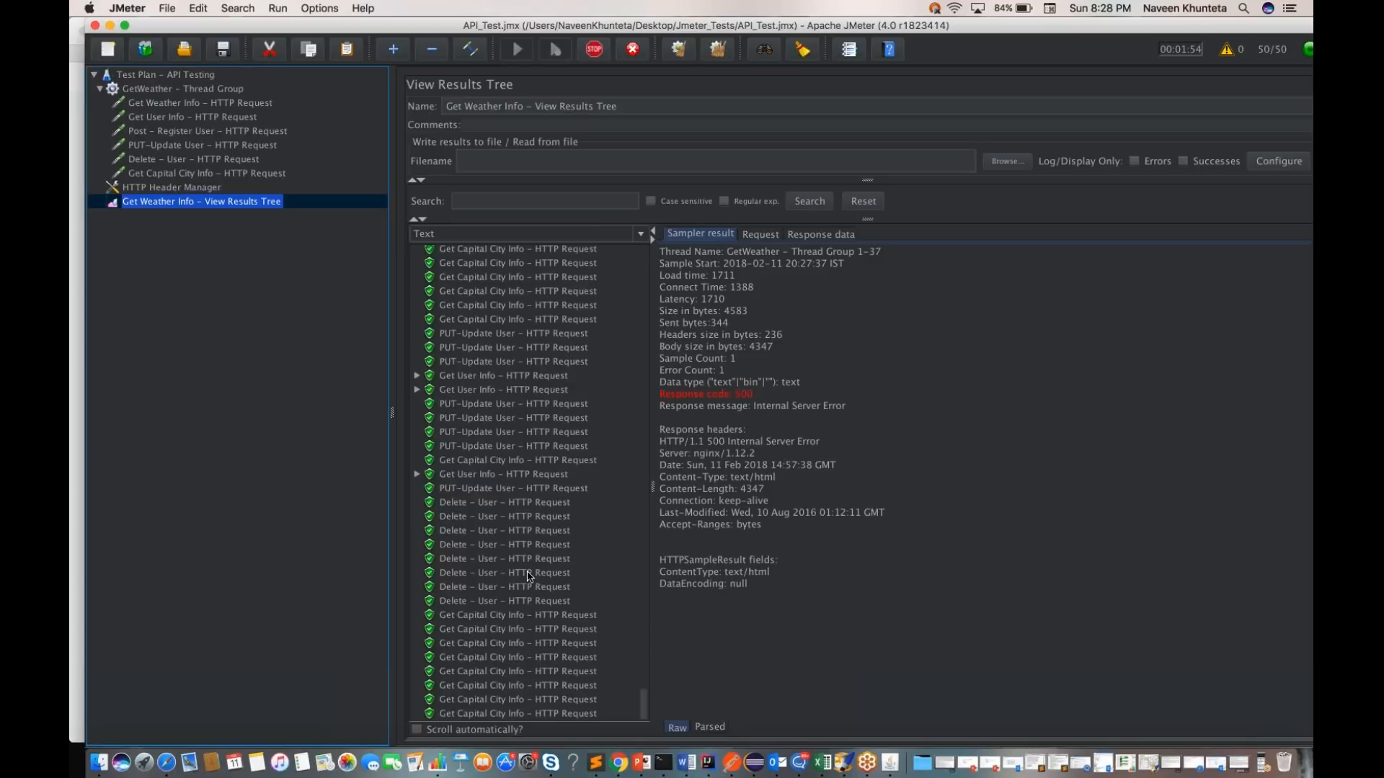
{"action": "scroll", "coordinate": [528, 576], "scroll_direction": "up", "scroll_amount": 20}
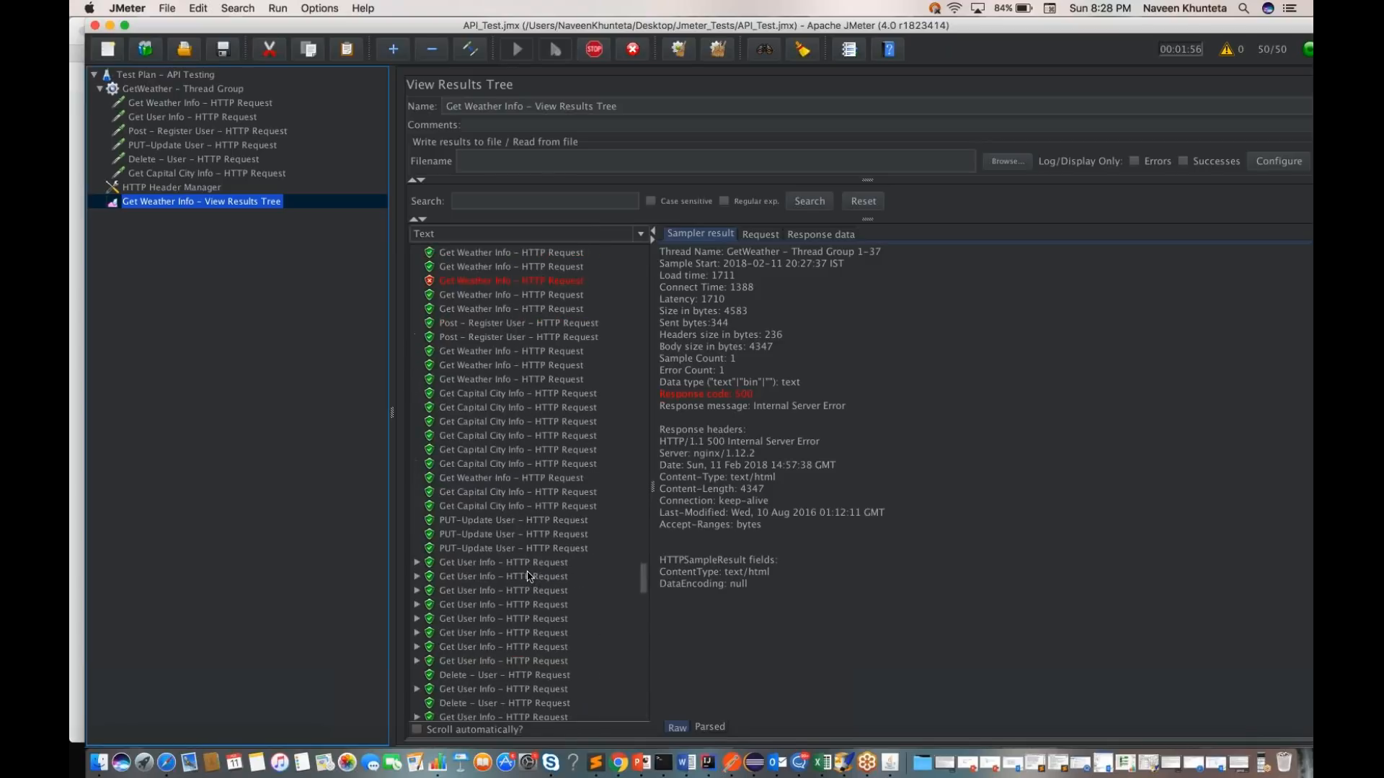
{"action": "scroll", "coordinate": [529, 576], "scroll_direction": "down", "scroll_amount": 20}
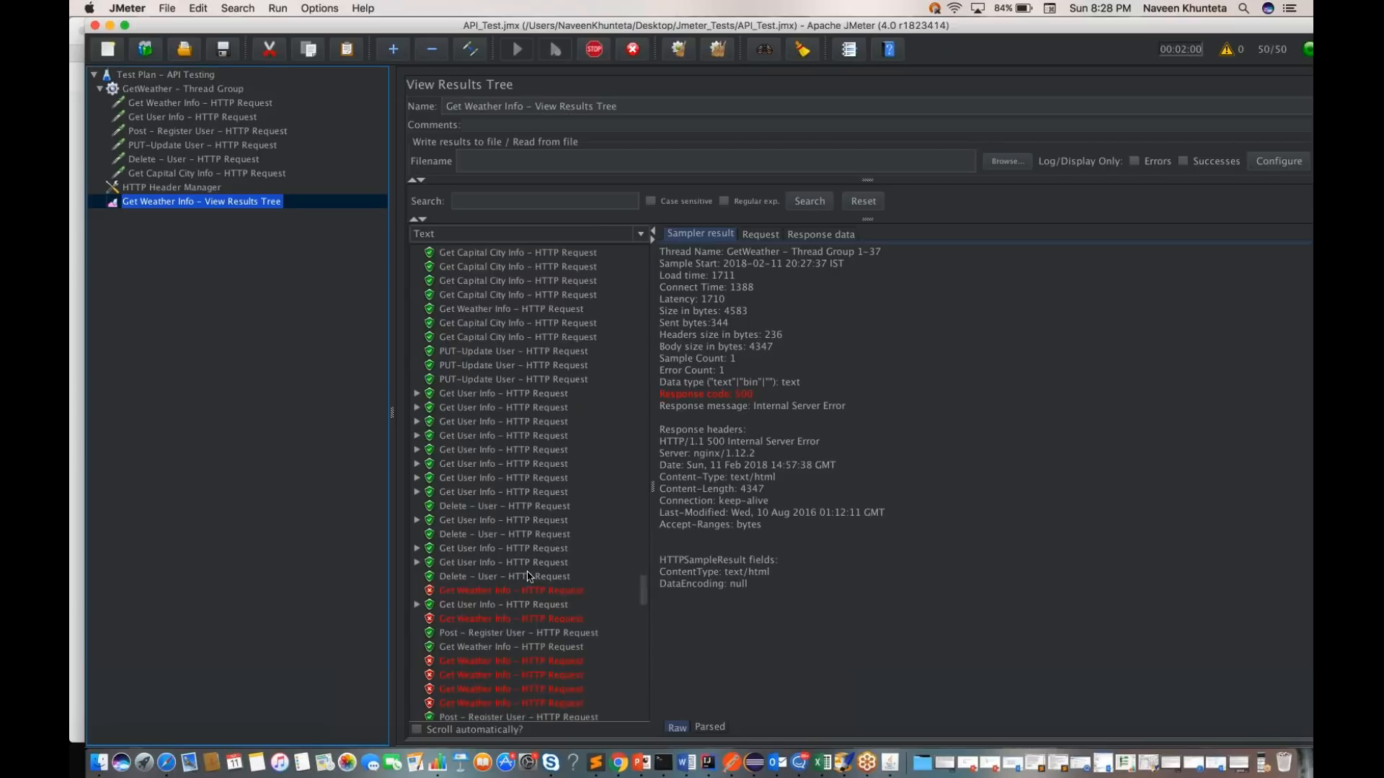
{"action": "scroll", "coordinate": [528, 575], "scroll_direction": "down", "scroll_amount": 3}
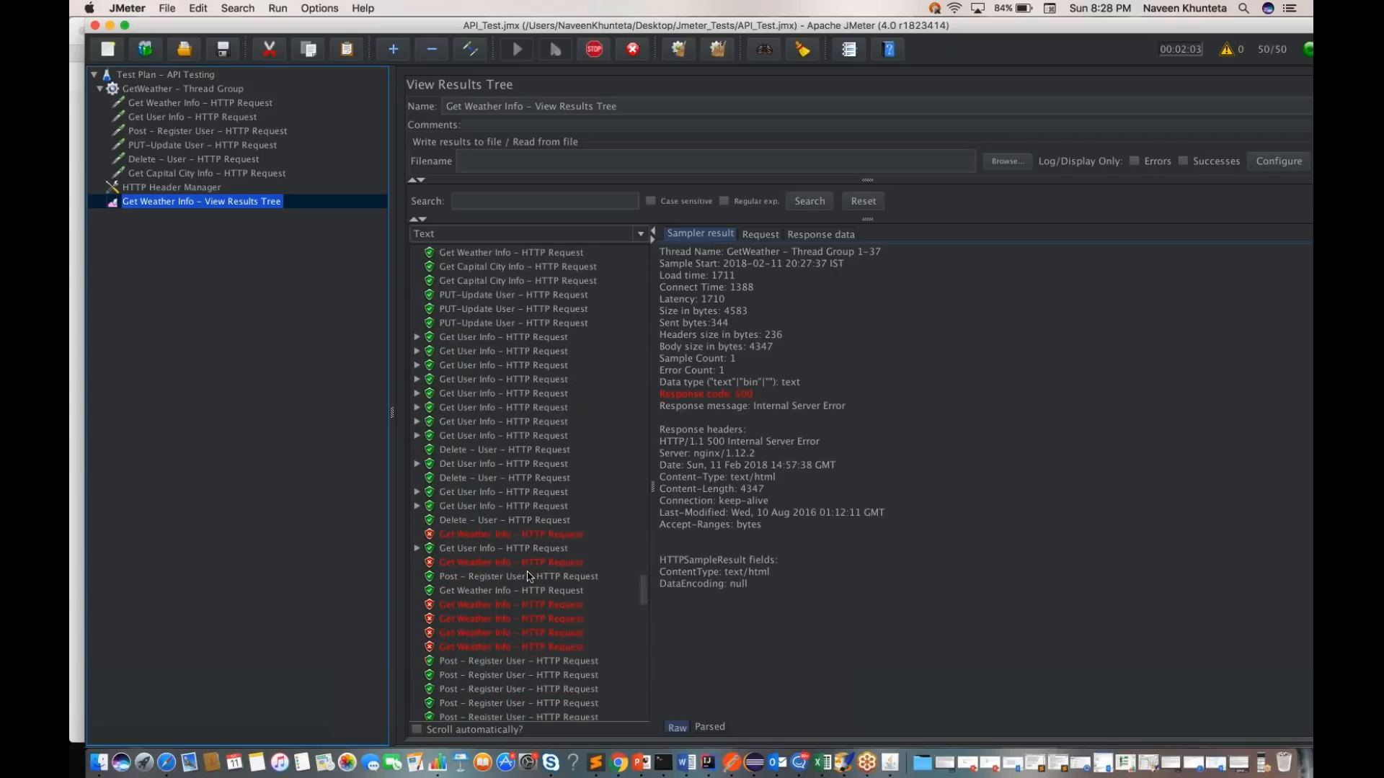
{"action": "scroll", "coordinate": [528, 576], "scroll_direction": "down", "scroll_amount": 13}
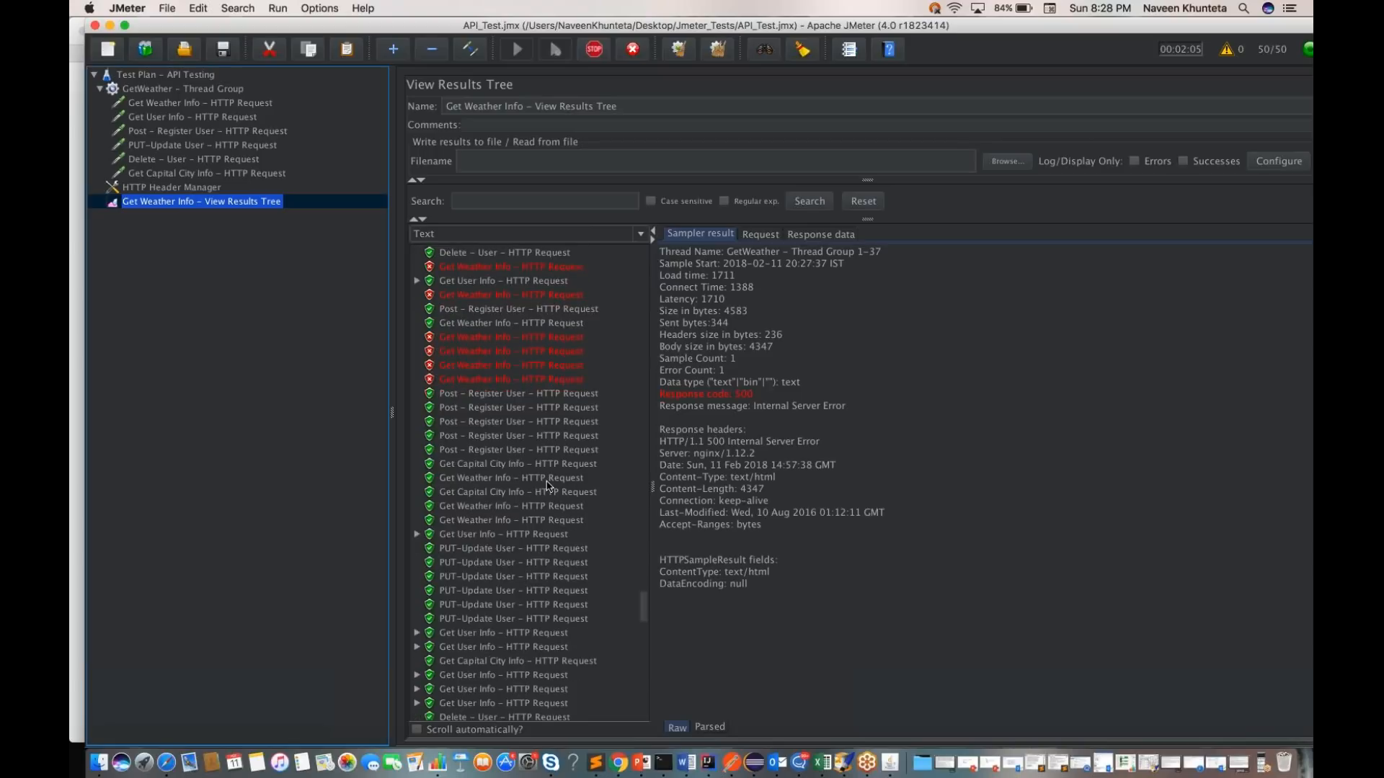
{"action": "left_click", "coordinate": [516, 366]}
{"action": "scroll", "coordinate": [516, 368], "scroll_direction": "down", "scroll_amount": 5}
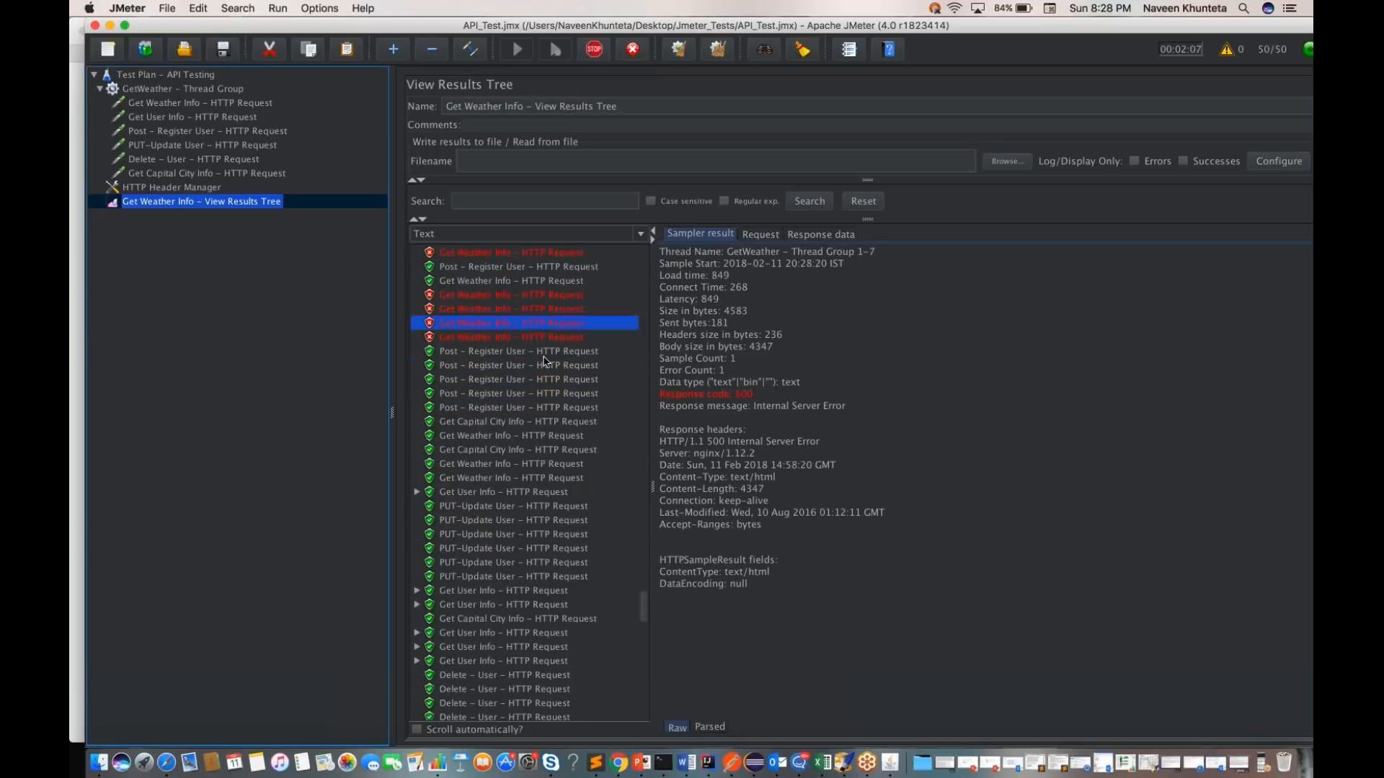
{"action": "scroll", "coordinate": [516, 368], "scroll_direction": "up", "scroll_amount": 5}
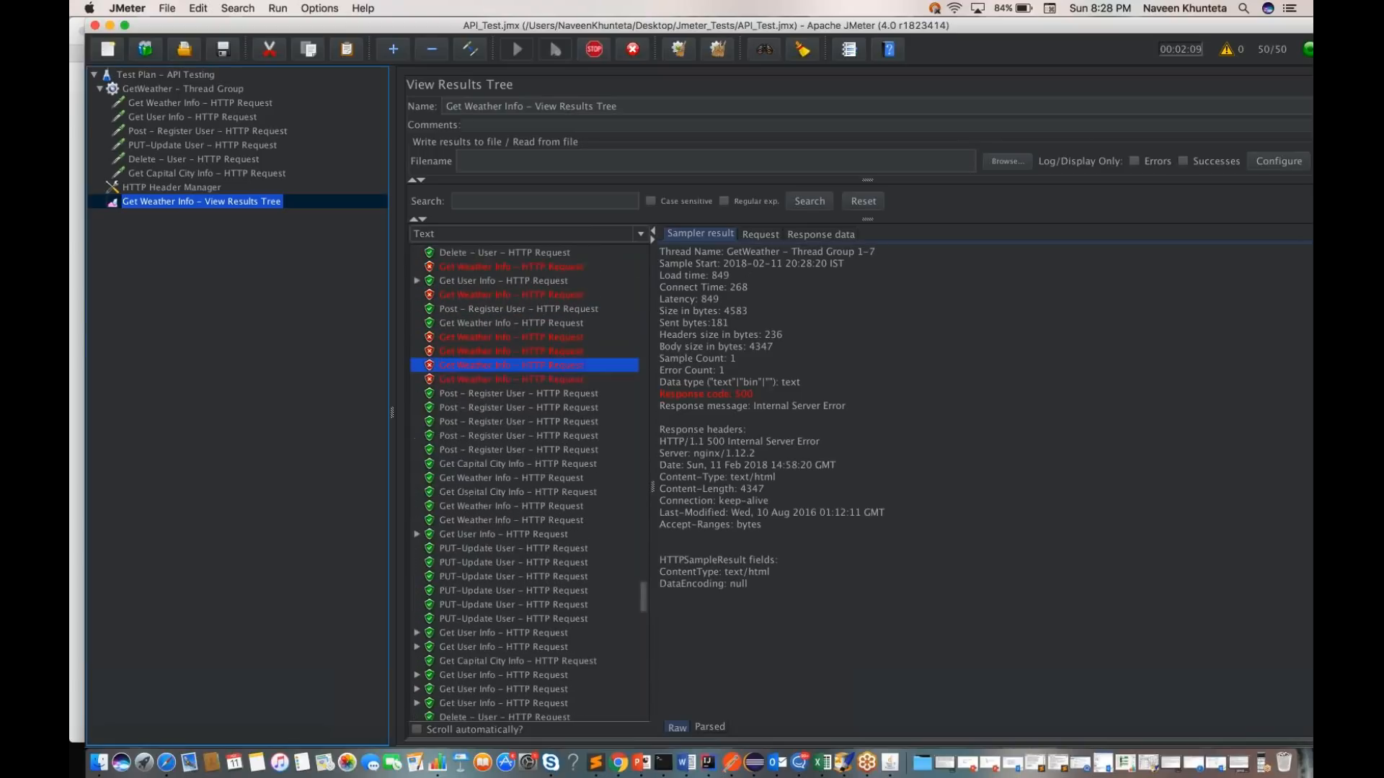
{"action": "scroll", "coordinate": [516, 368], "scroll_direction": "up", "scroll_amount": 18}
{"action": "scroll", "coordinate": [516, 368], "scroll_direction": "up", "scroll_amount": 5}
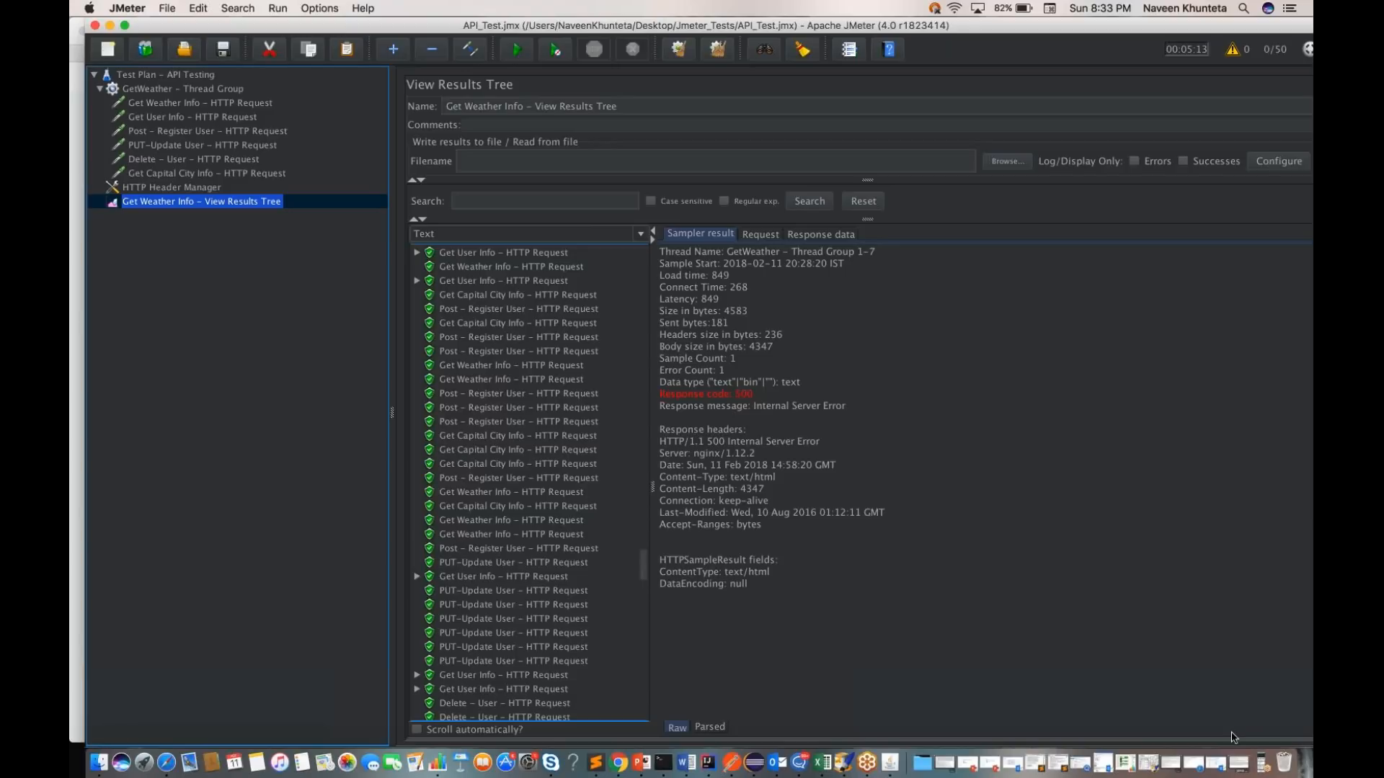
{"action": "left_click", "coordinate": [1266, 770]}
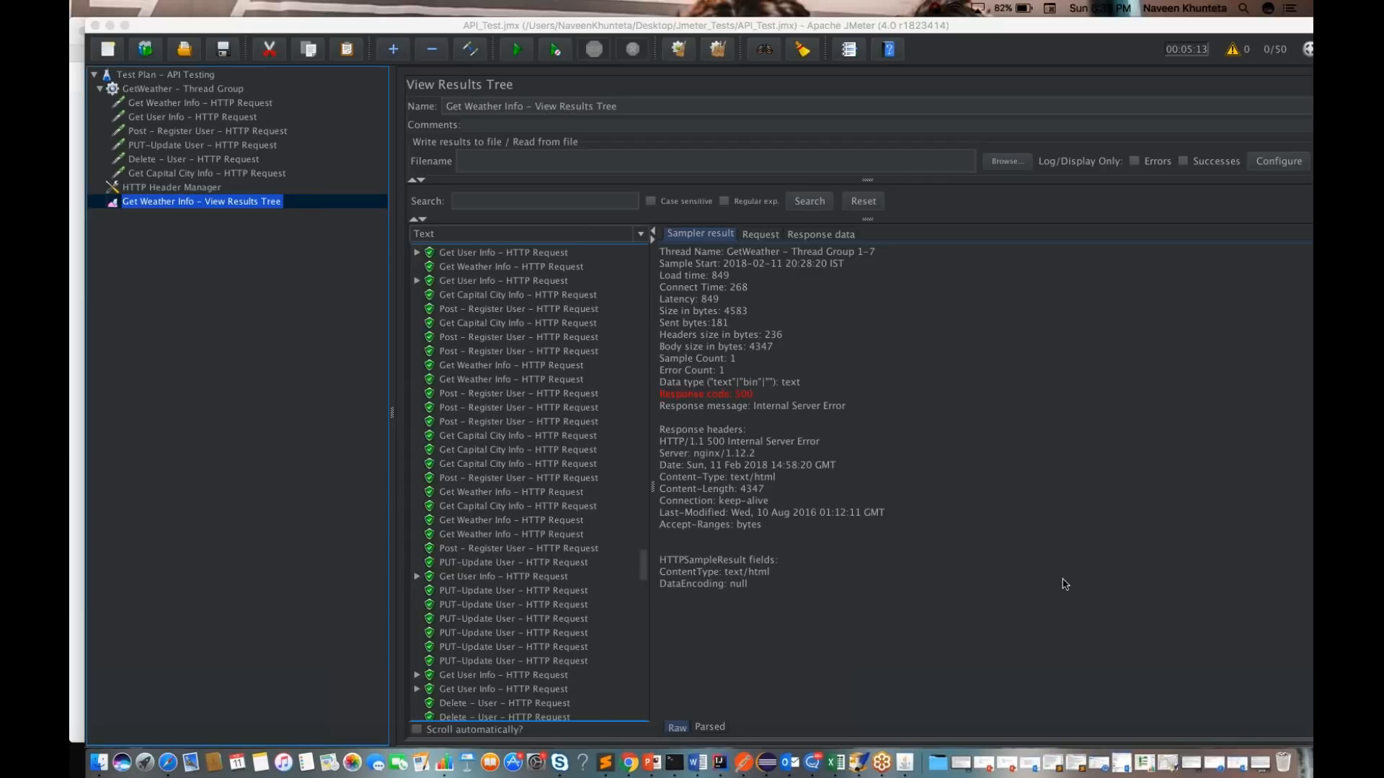